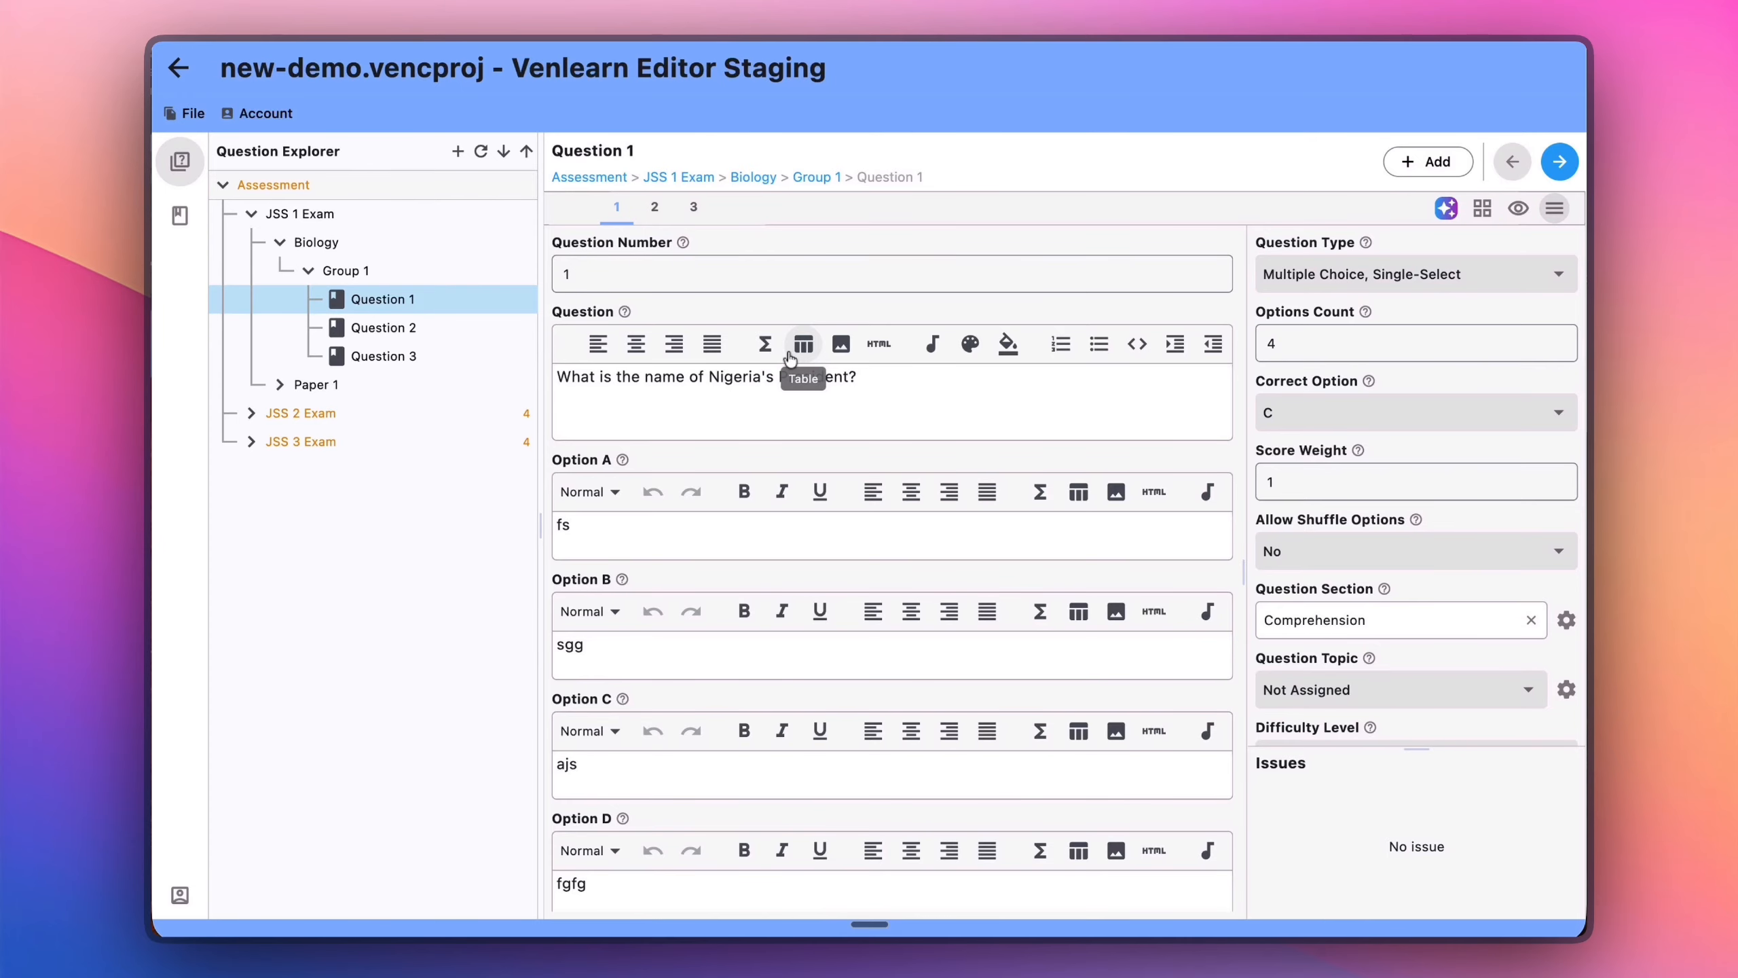
- Insert the image "Blue on transparent background.png" from the Venlearn Logo folder after the text of Question 1
click(870, 390)
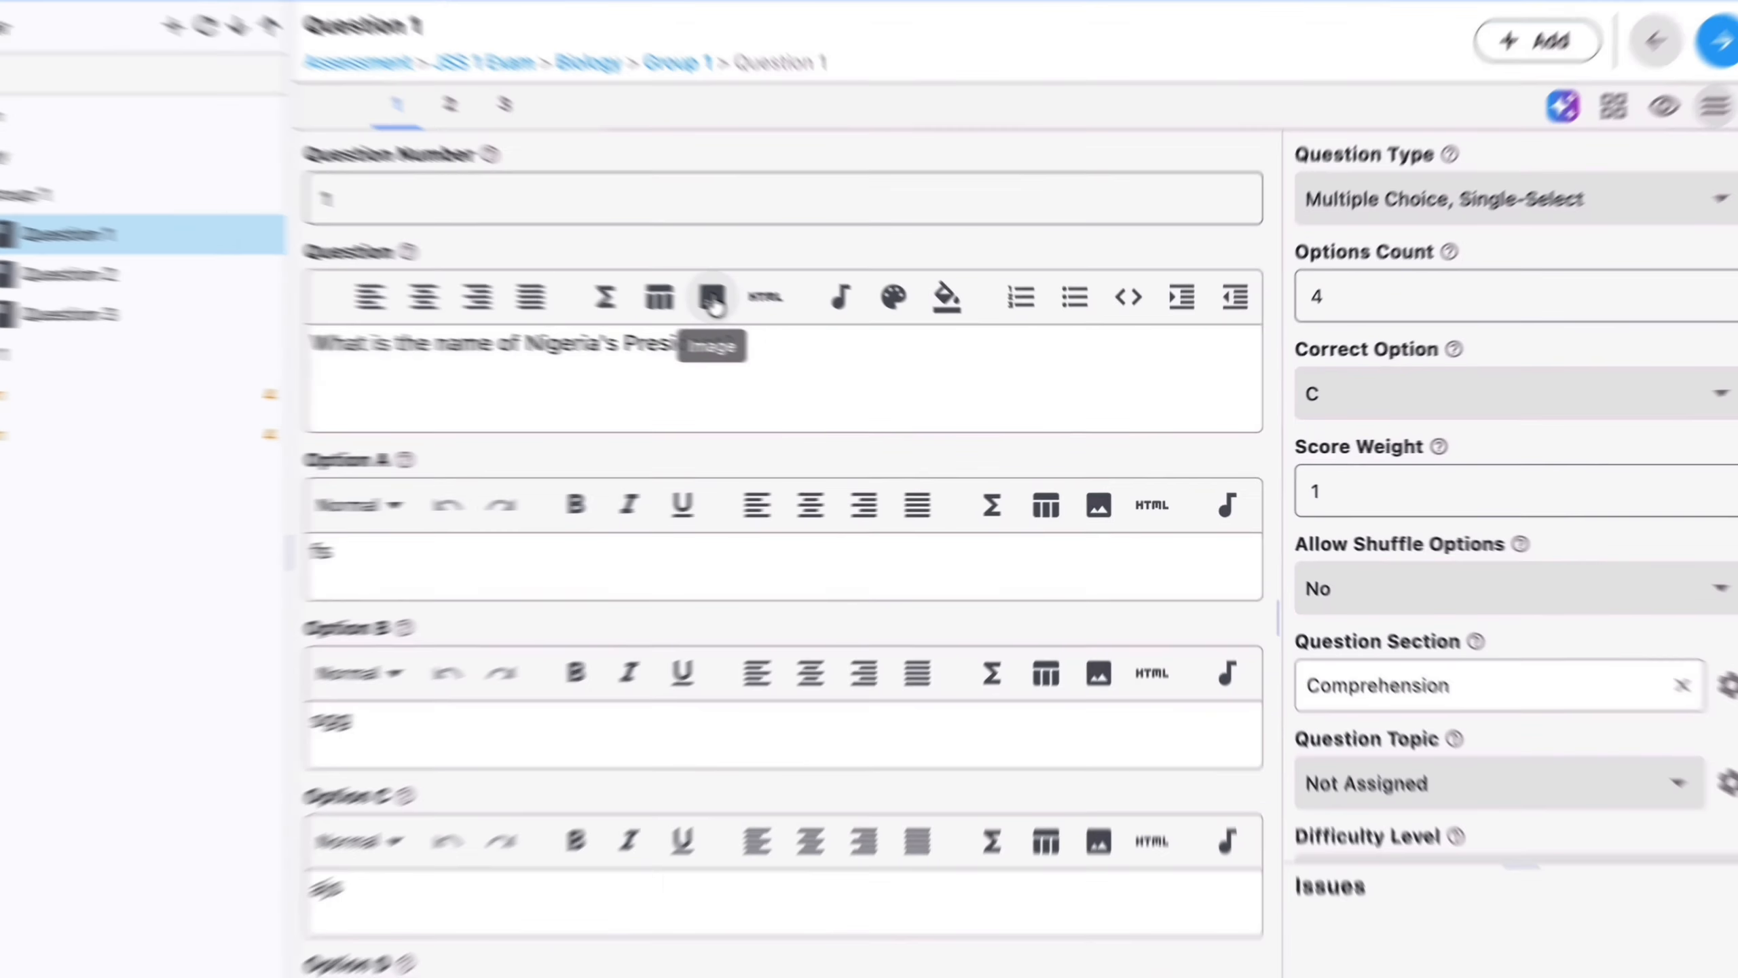
click(841, 345)
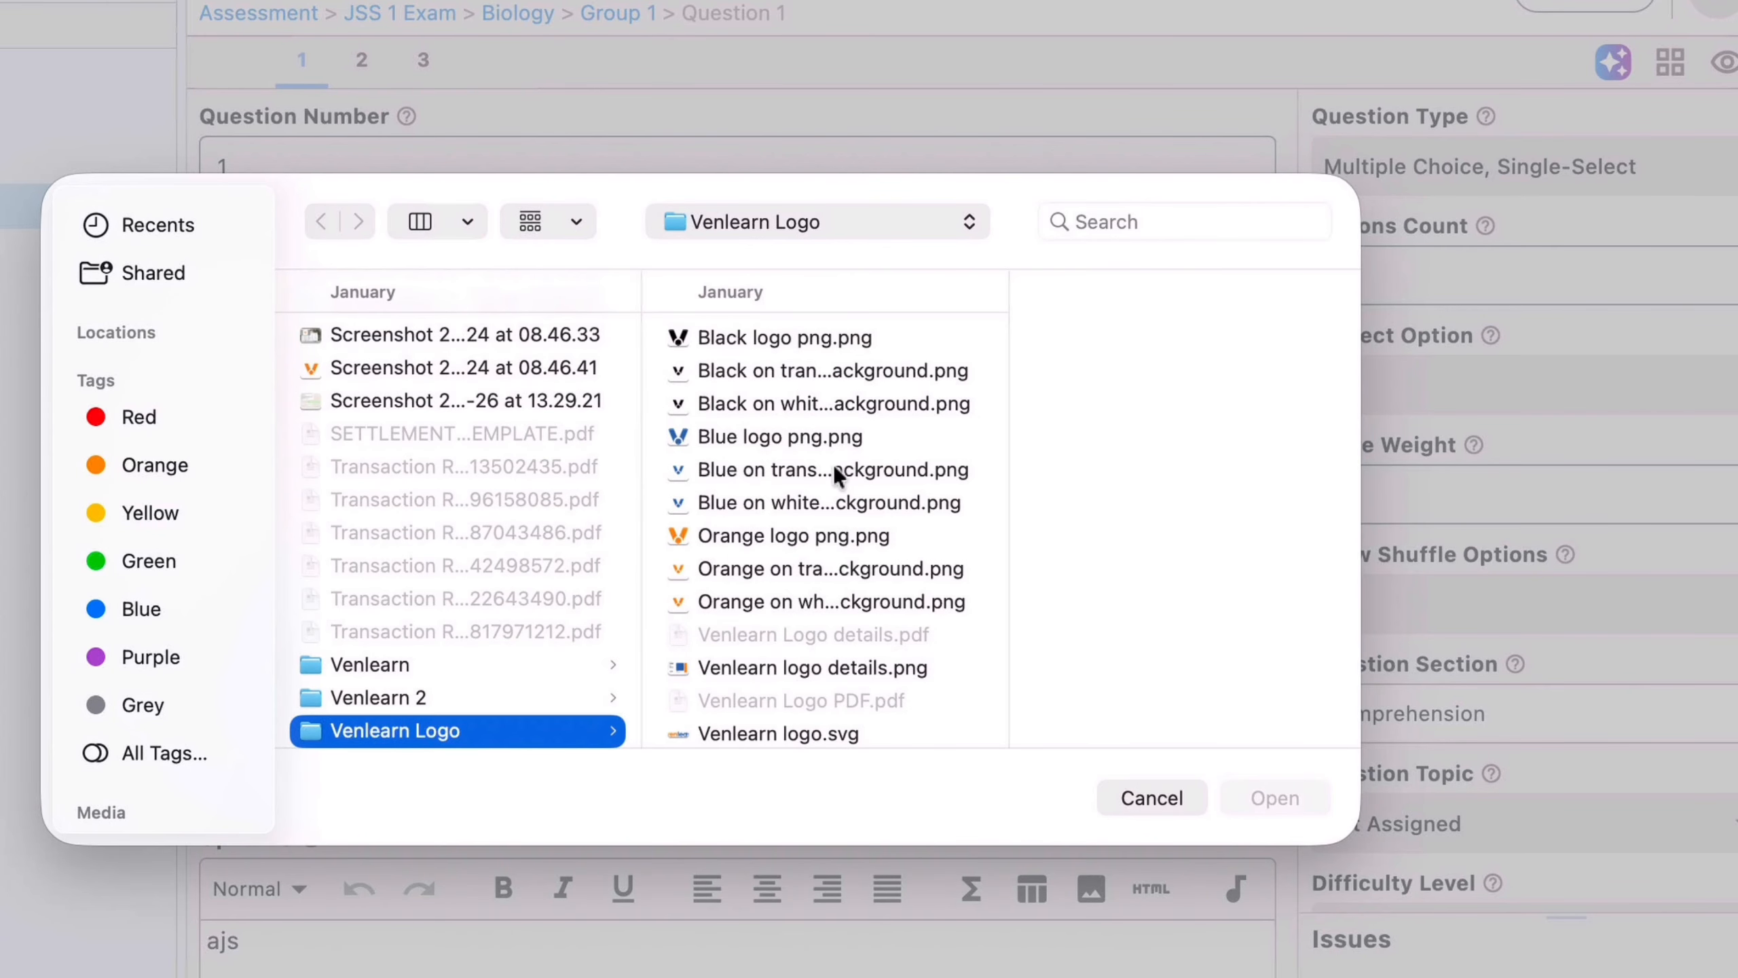
click(777, 471)
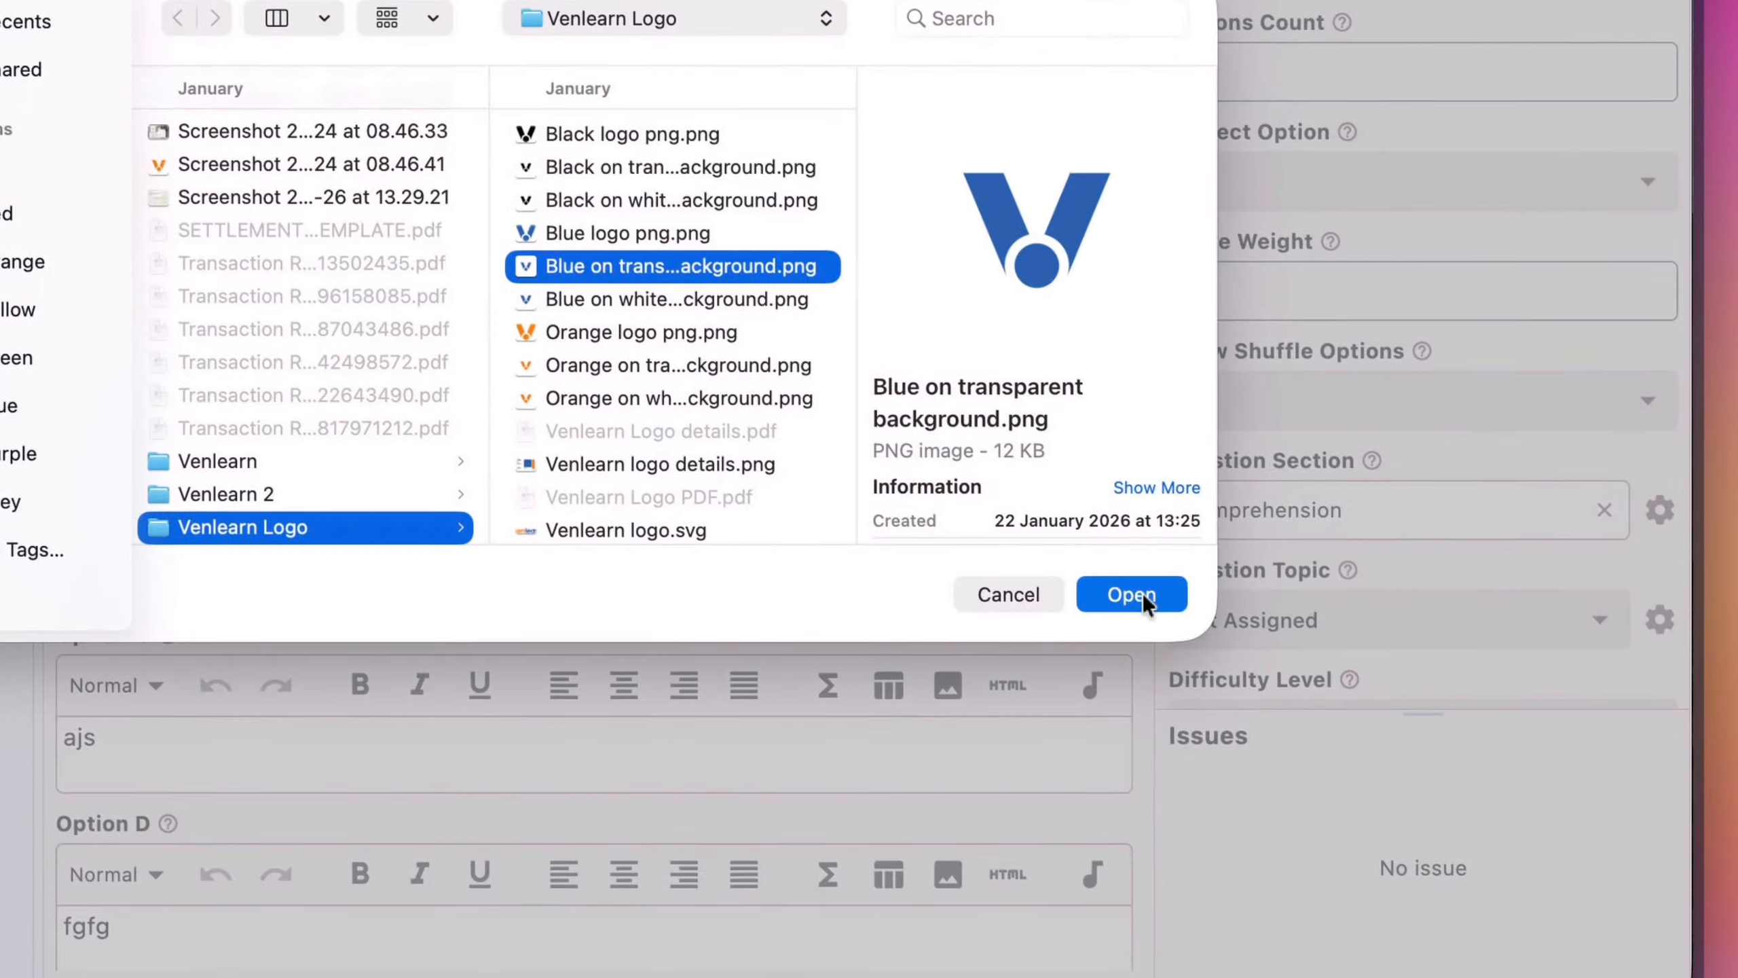
click(1274, 797)
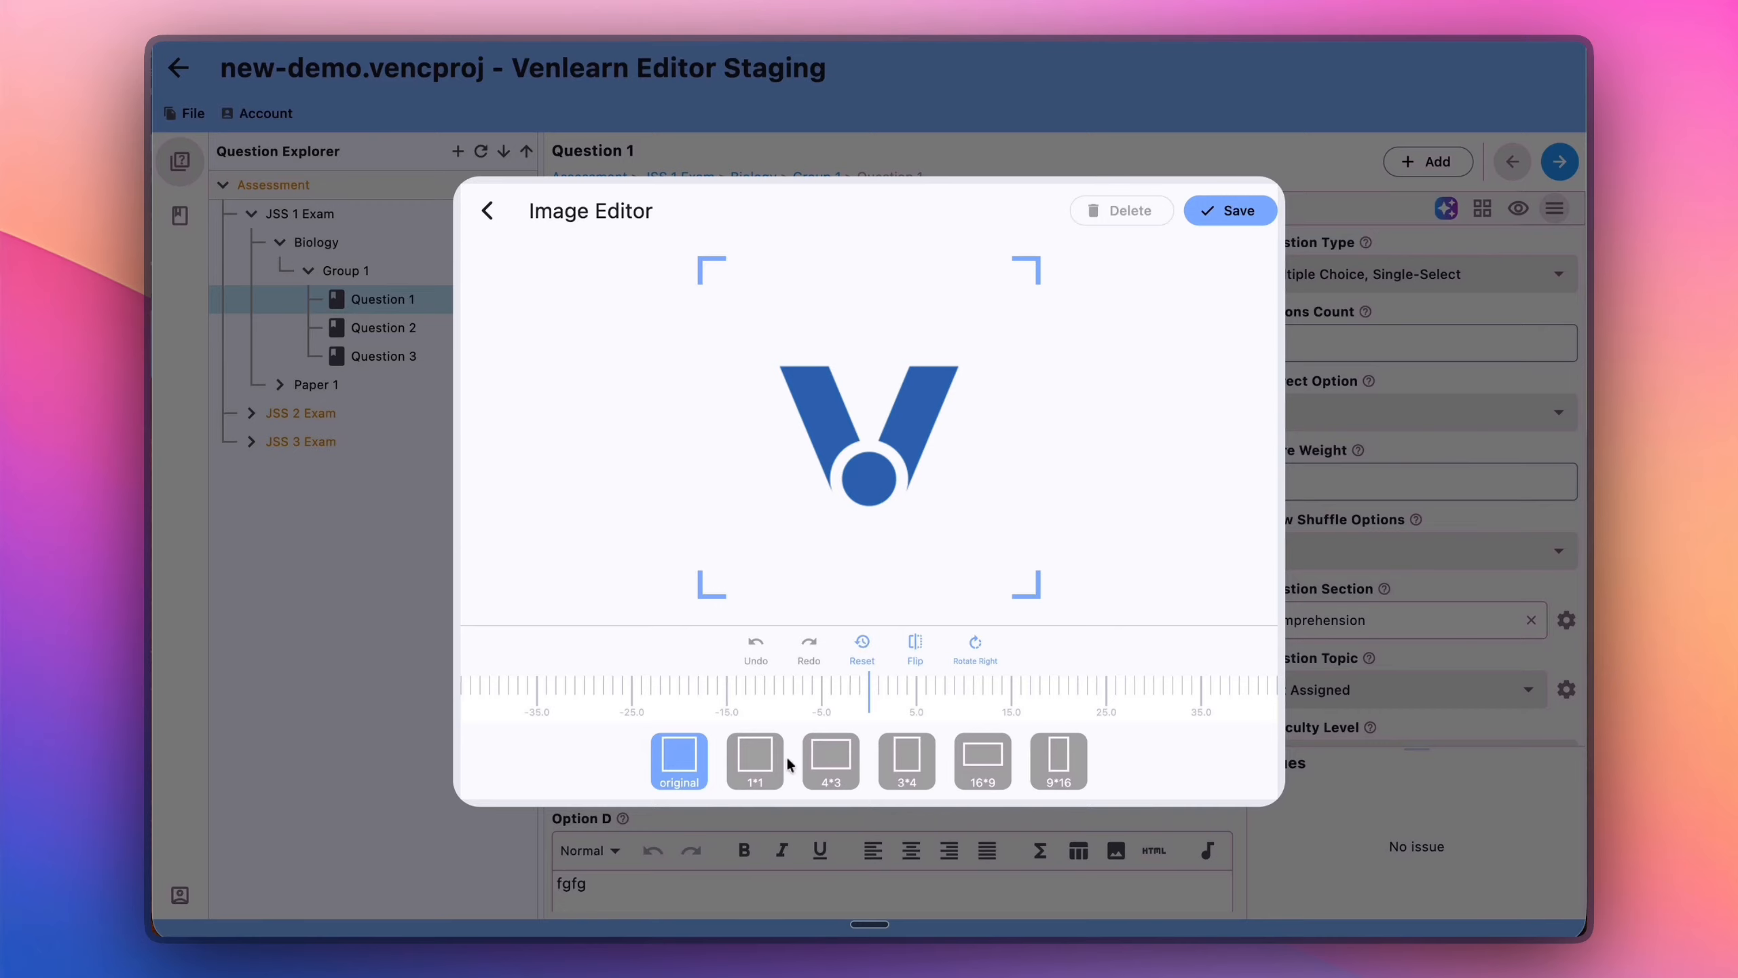
- Try the crop ratios 1*1, 4*3, 3*4, 16*9 and 9*16 on the logo, finishing with the original ratio
click(765, 759)
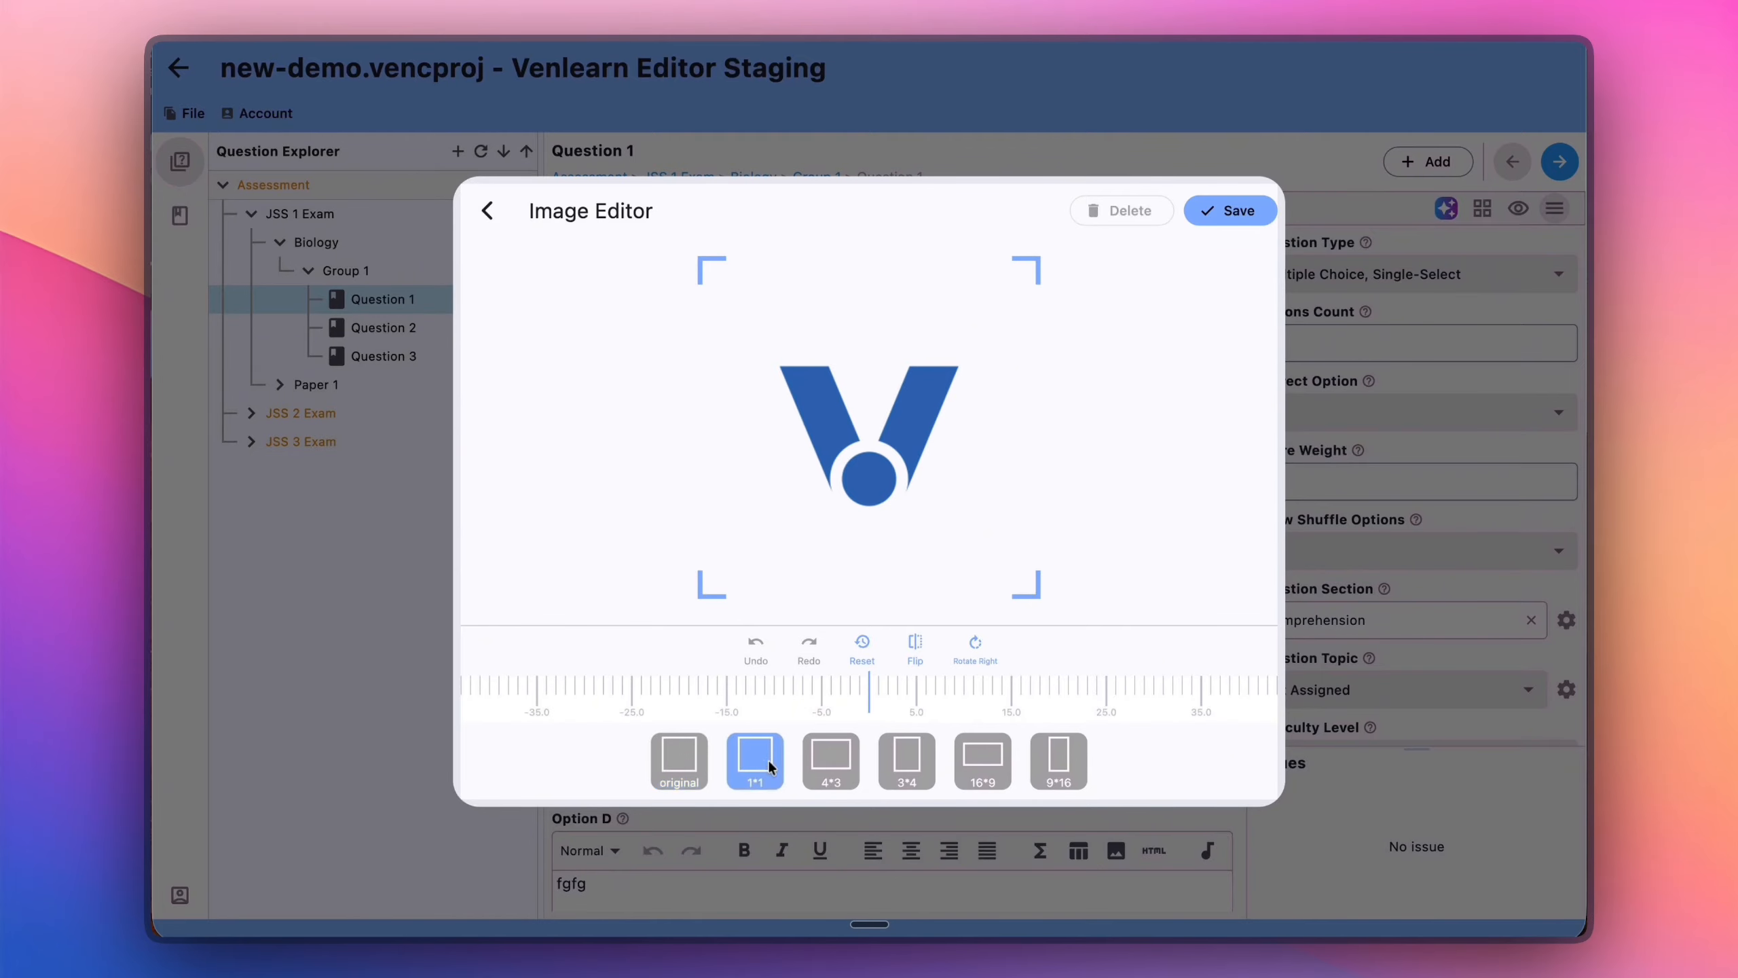
click(845, 765)
click(906, 760)
click(993, 760)
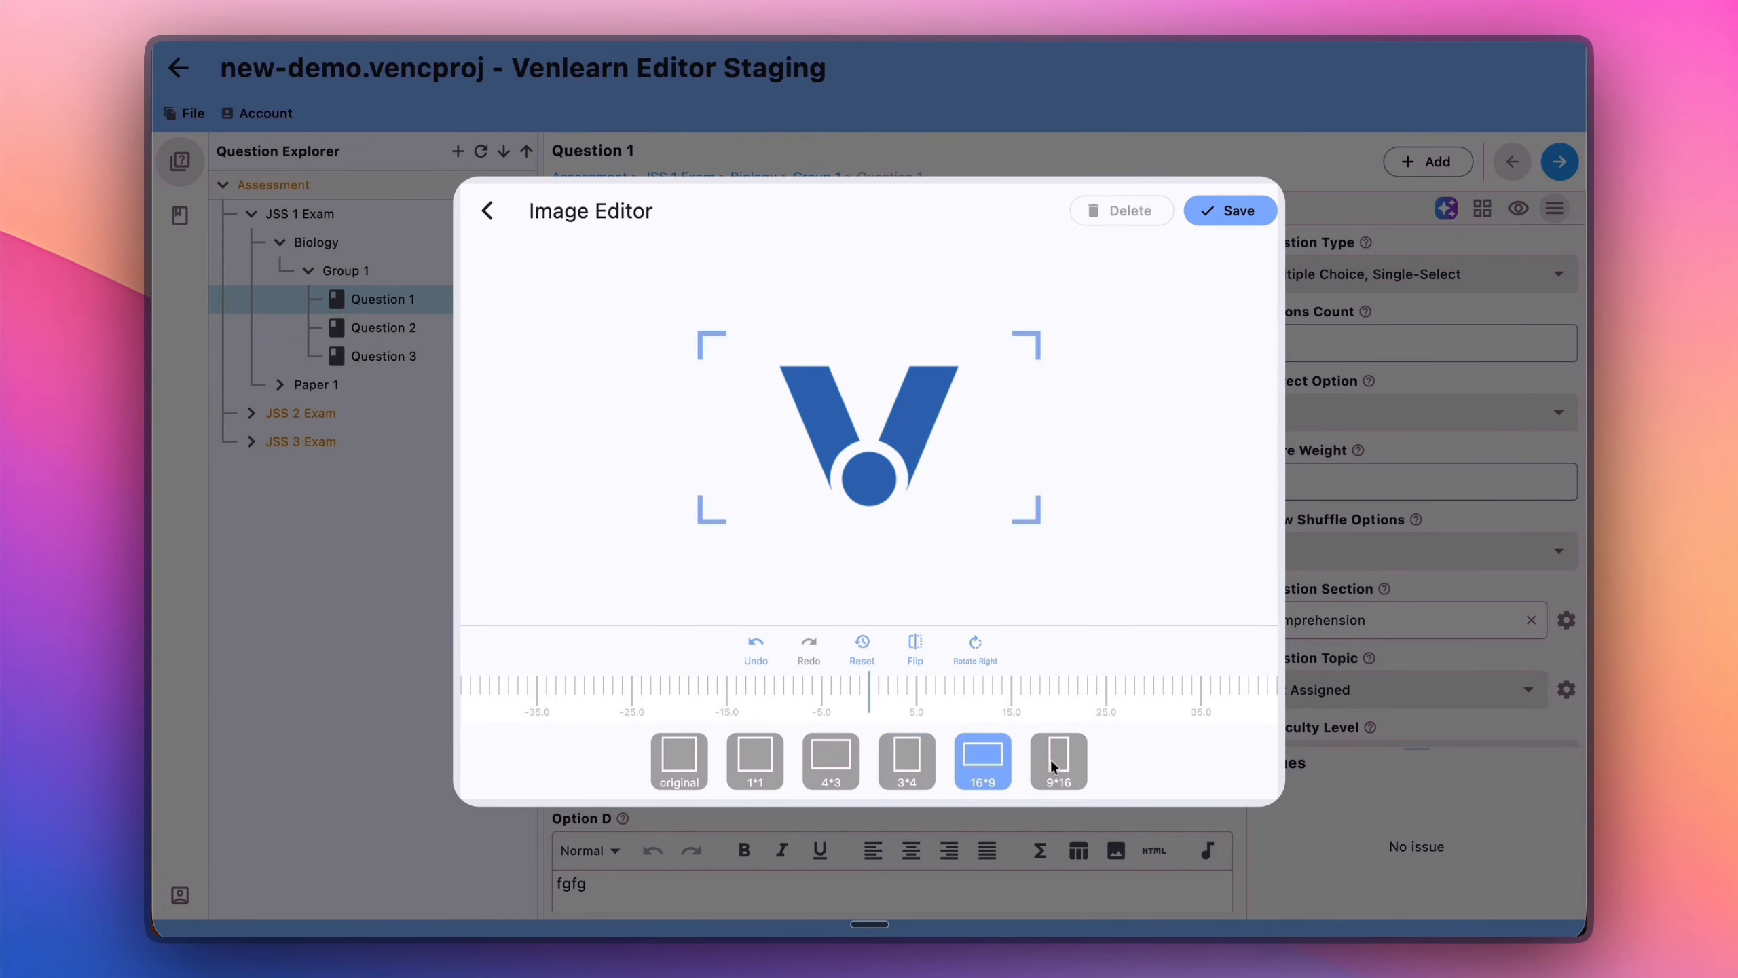
click(1057, 764)
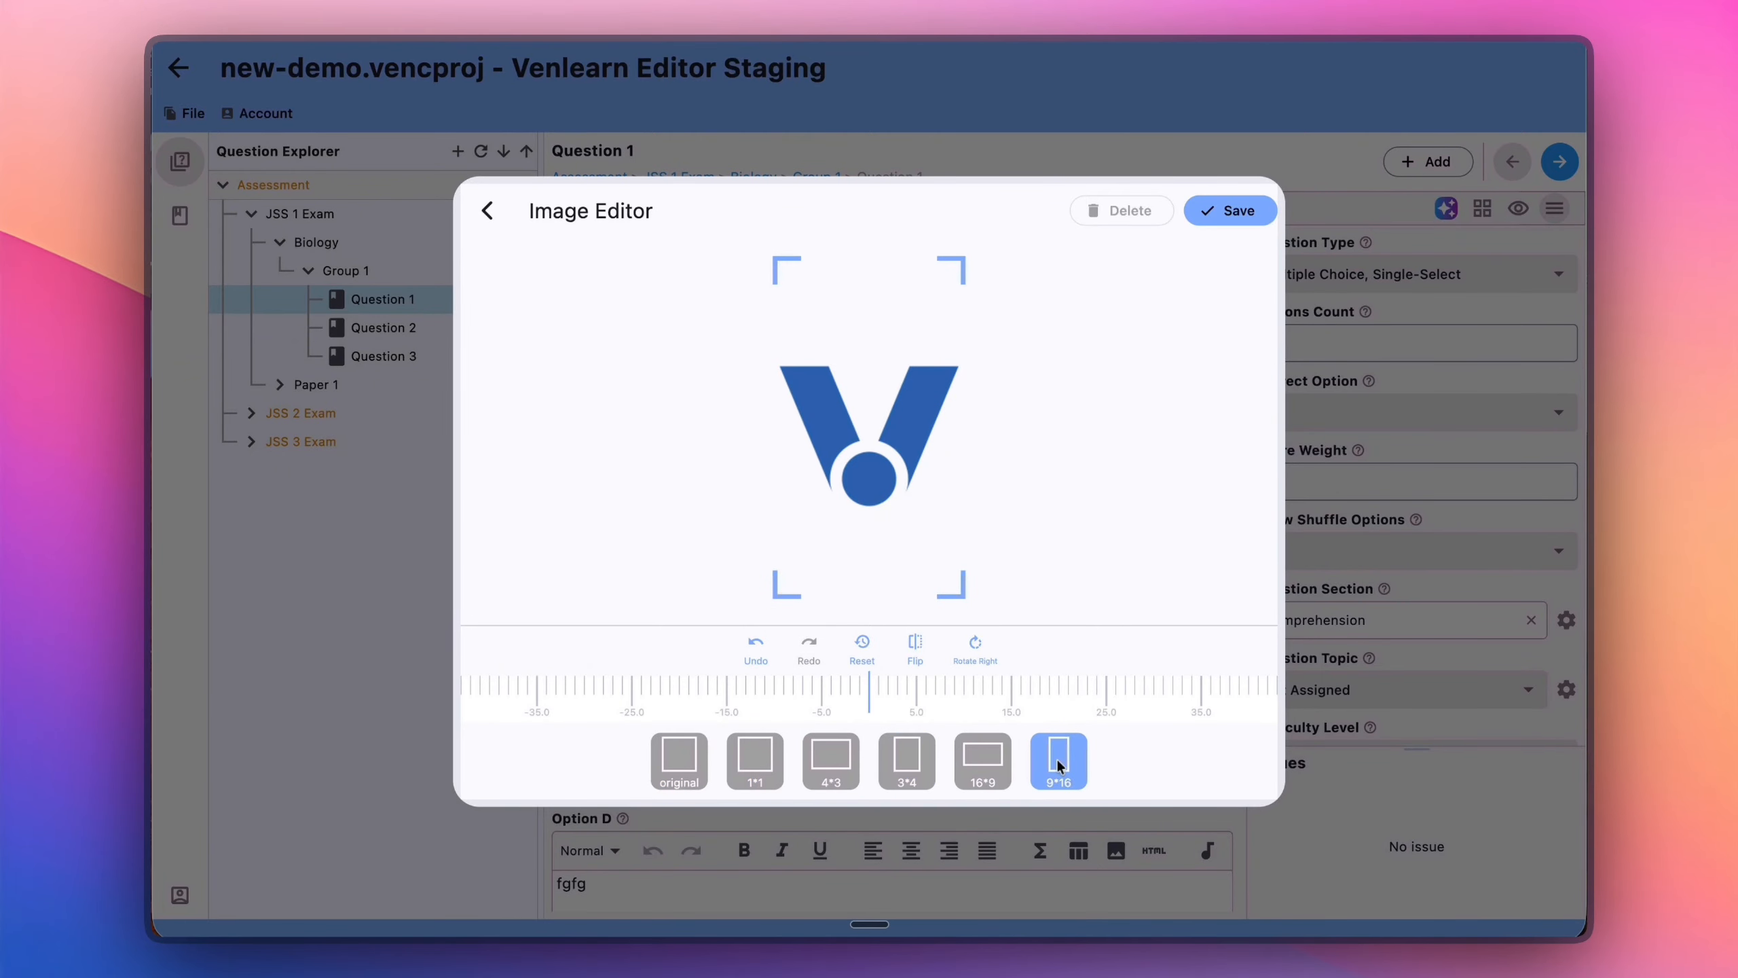
click(681, 770)
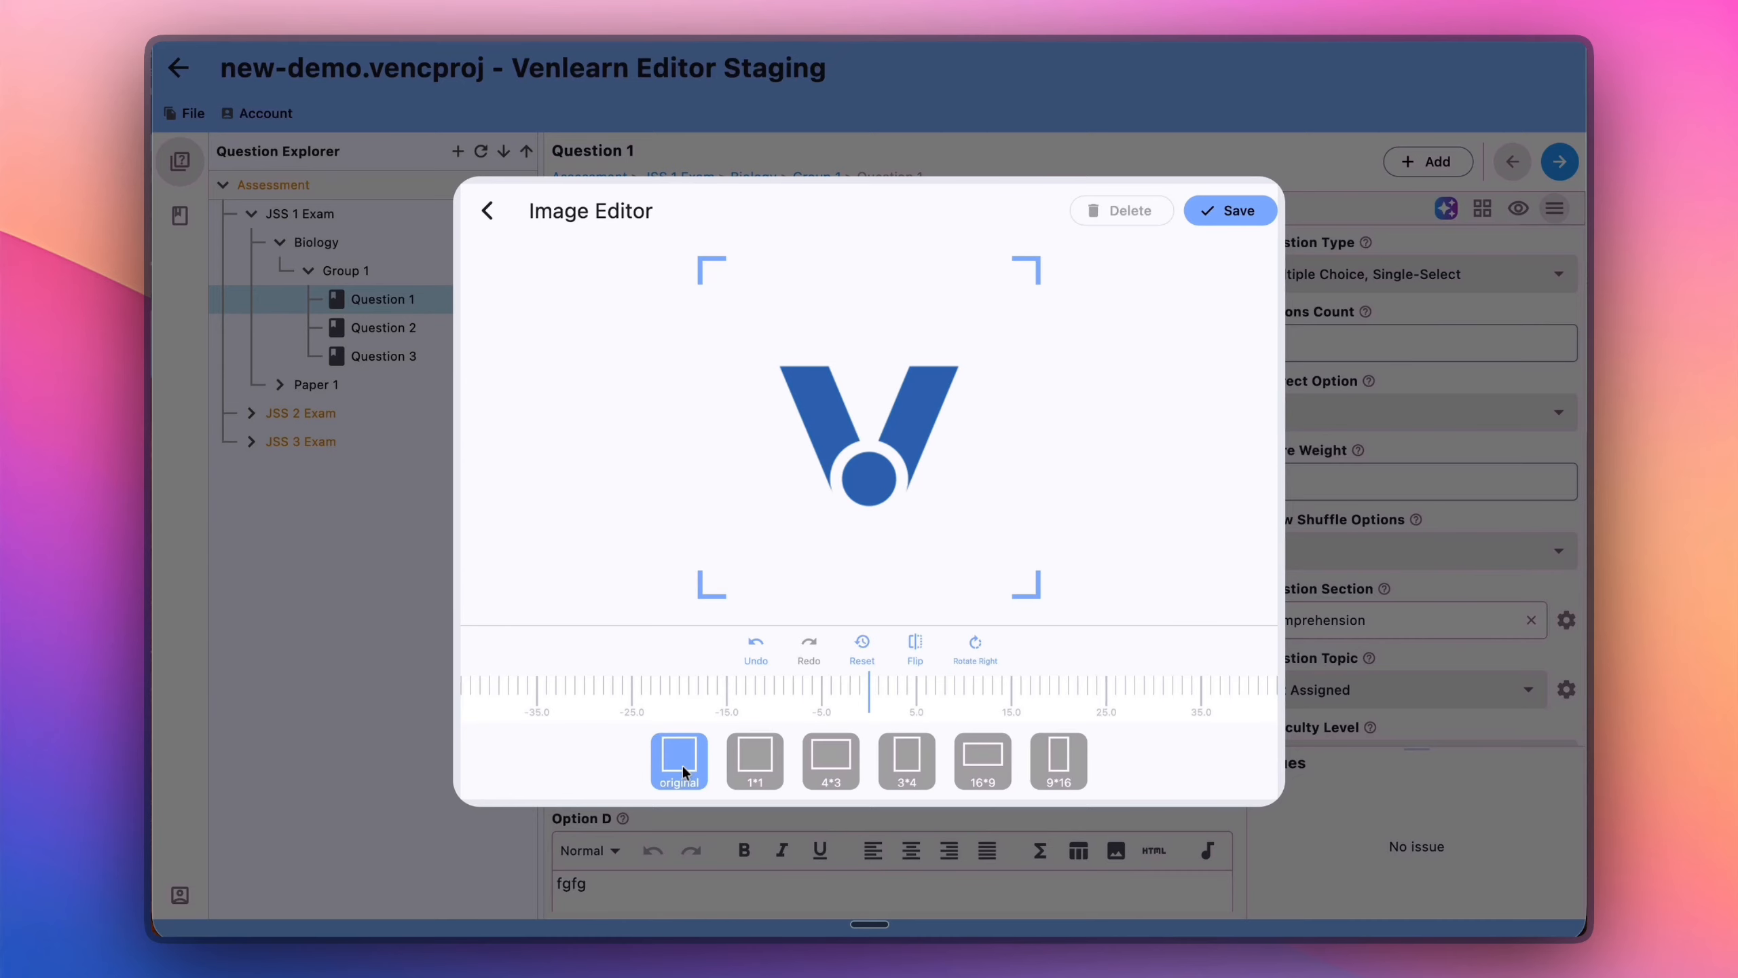
- Flip the logo twice and rotate it right through a full turn in the image editor
click(915, 647)
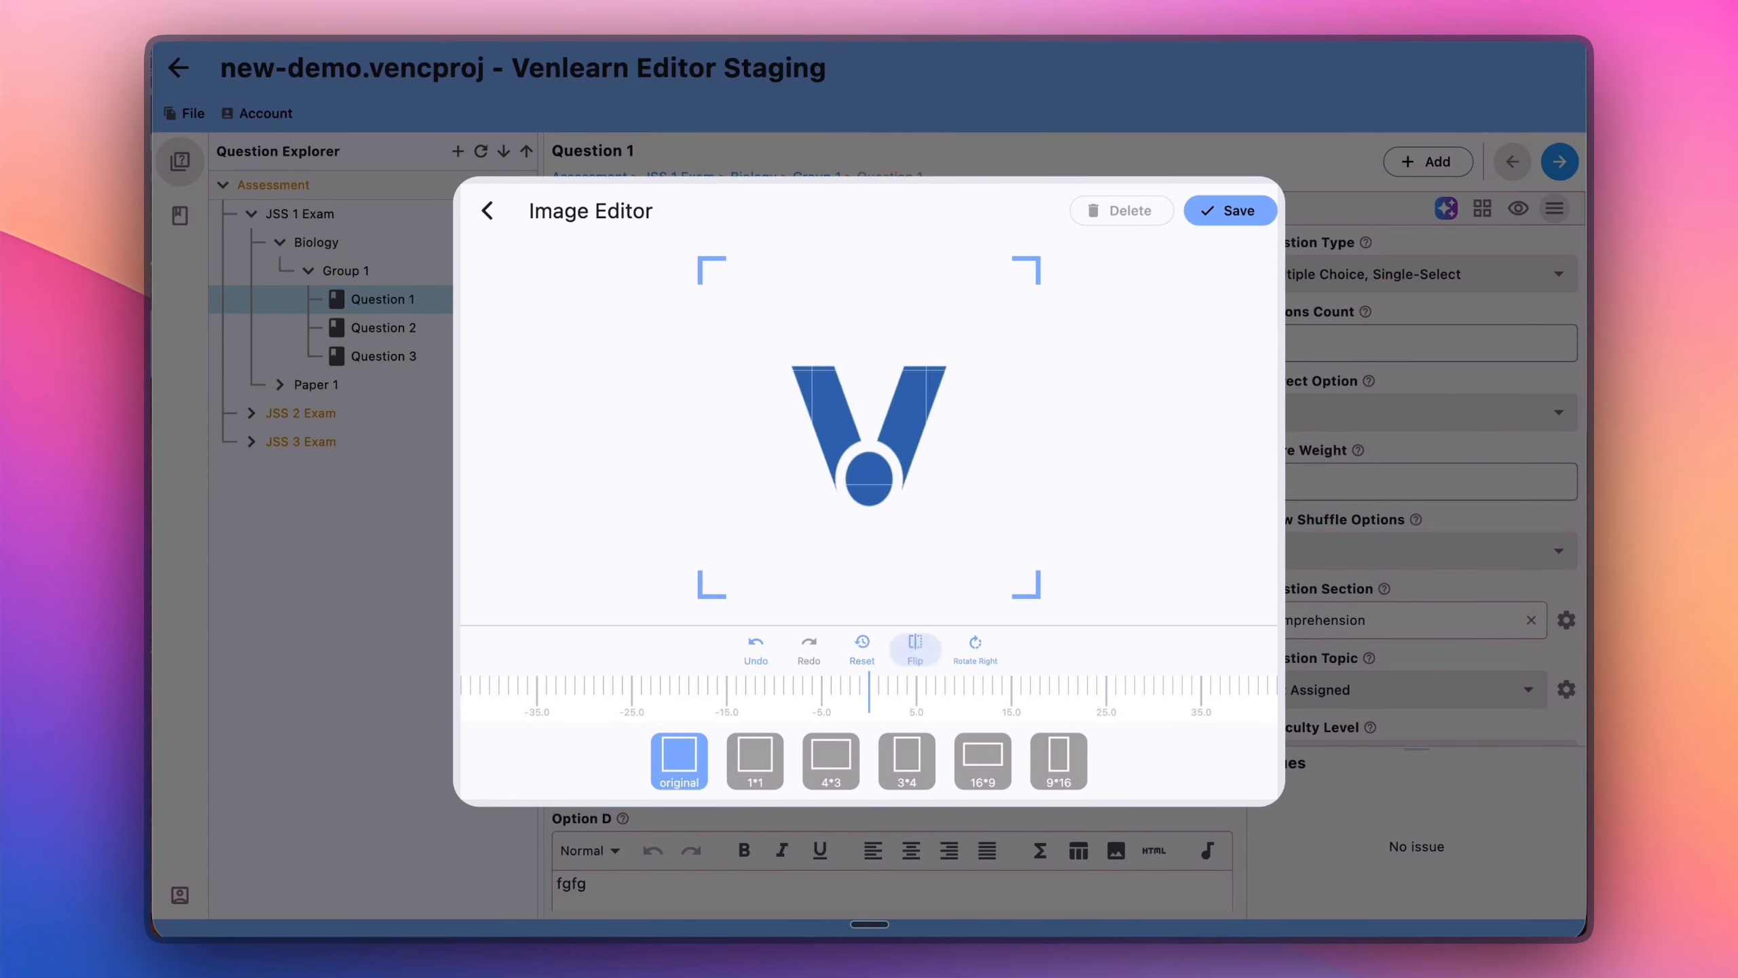
click(917, 657)
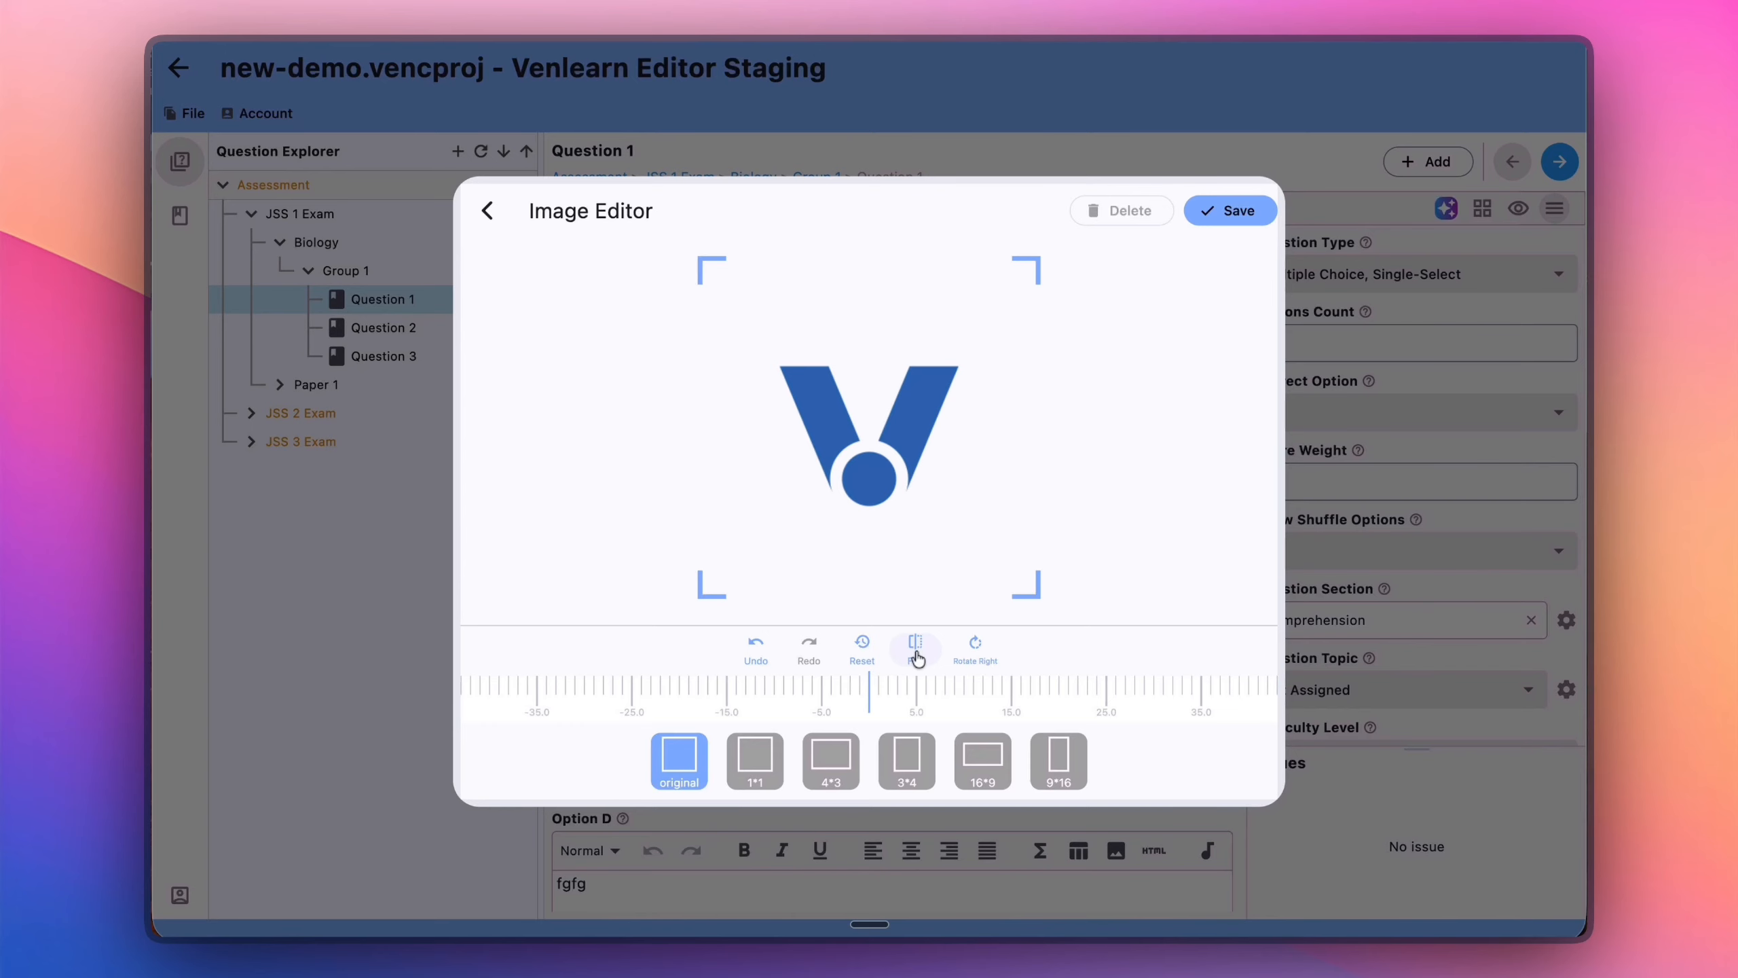
click(972, 647)
click(971, 647)
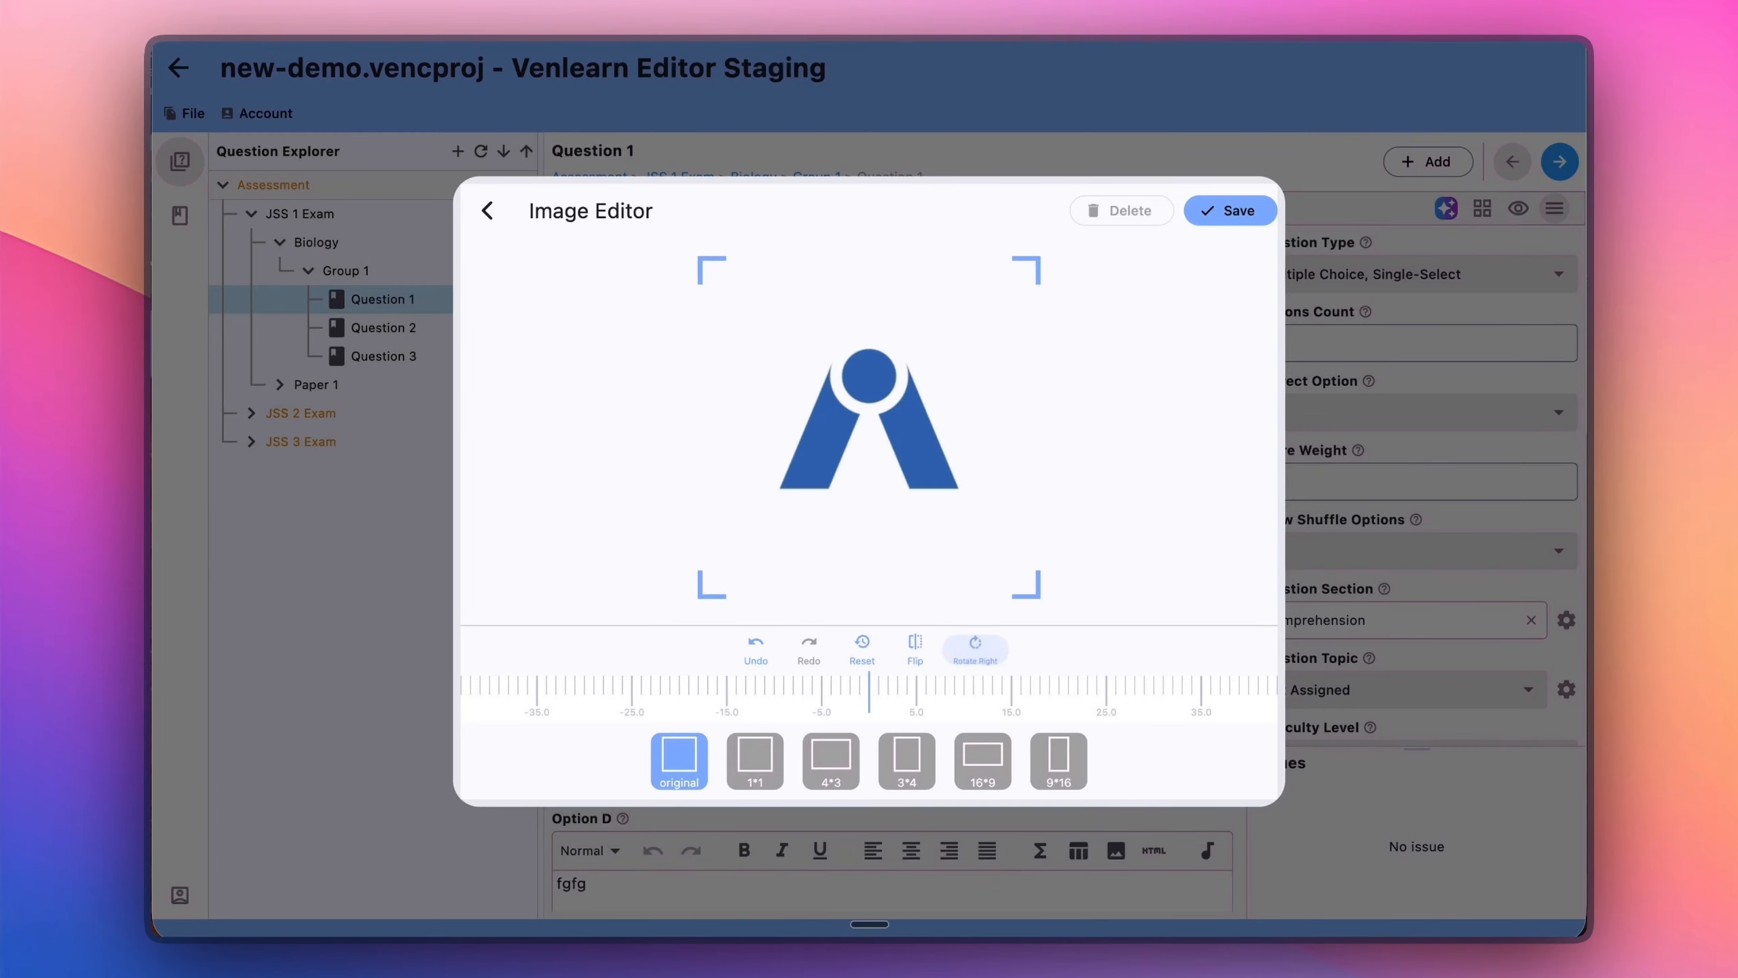
click(972, 649)
click(972, 649)
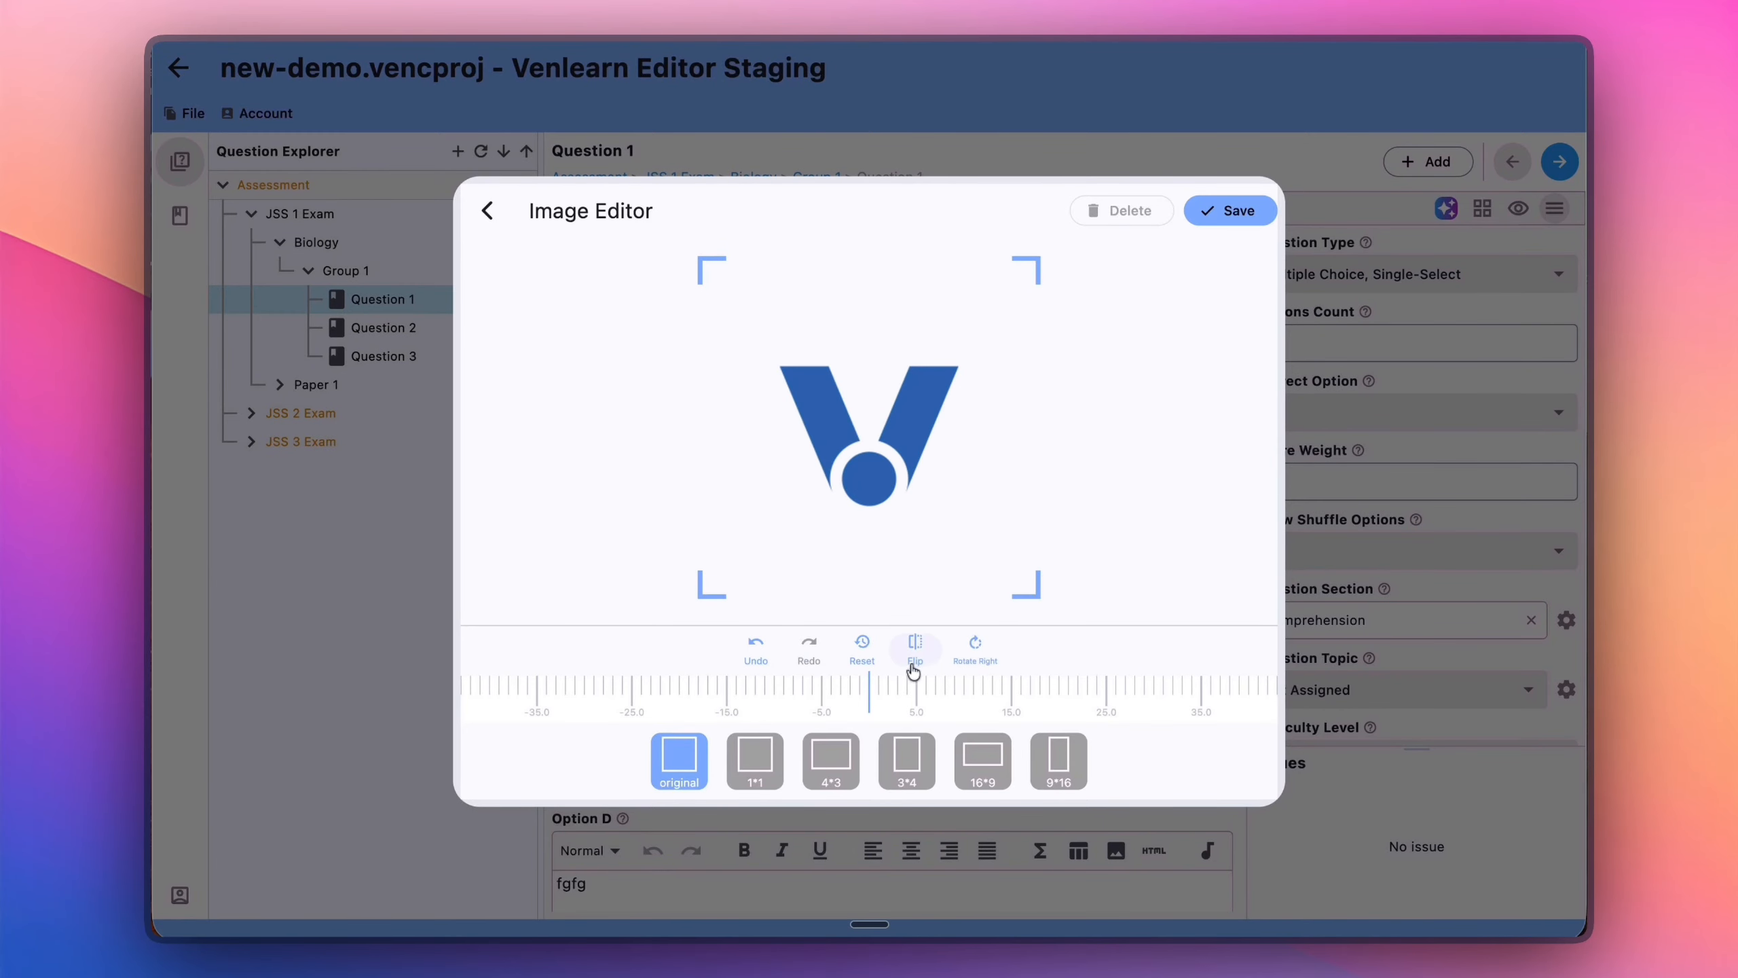
- Tilt the logo clockwise to about 18 degrees using the fine rotation scale
scroll(900, 687, right, 5)
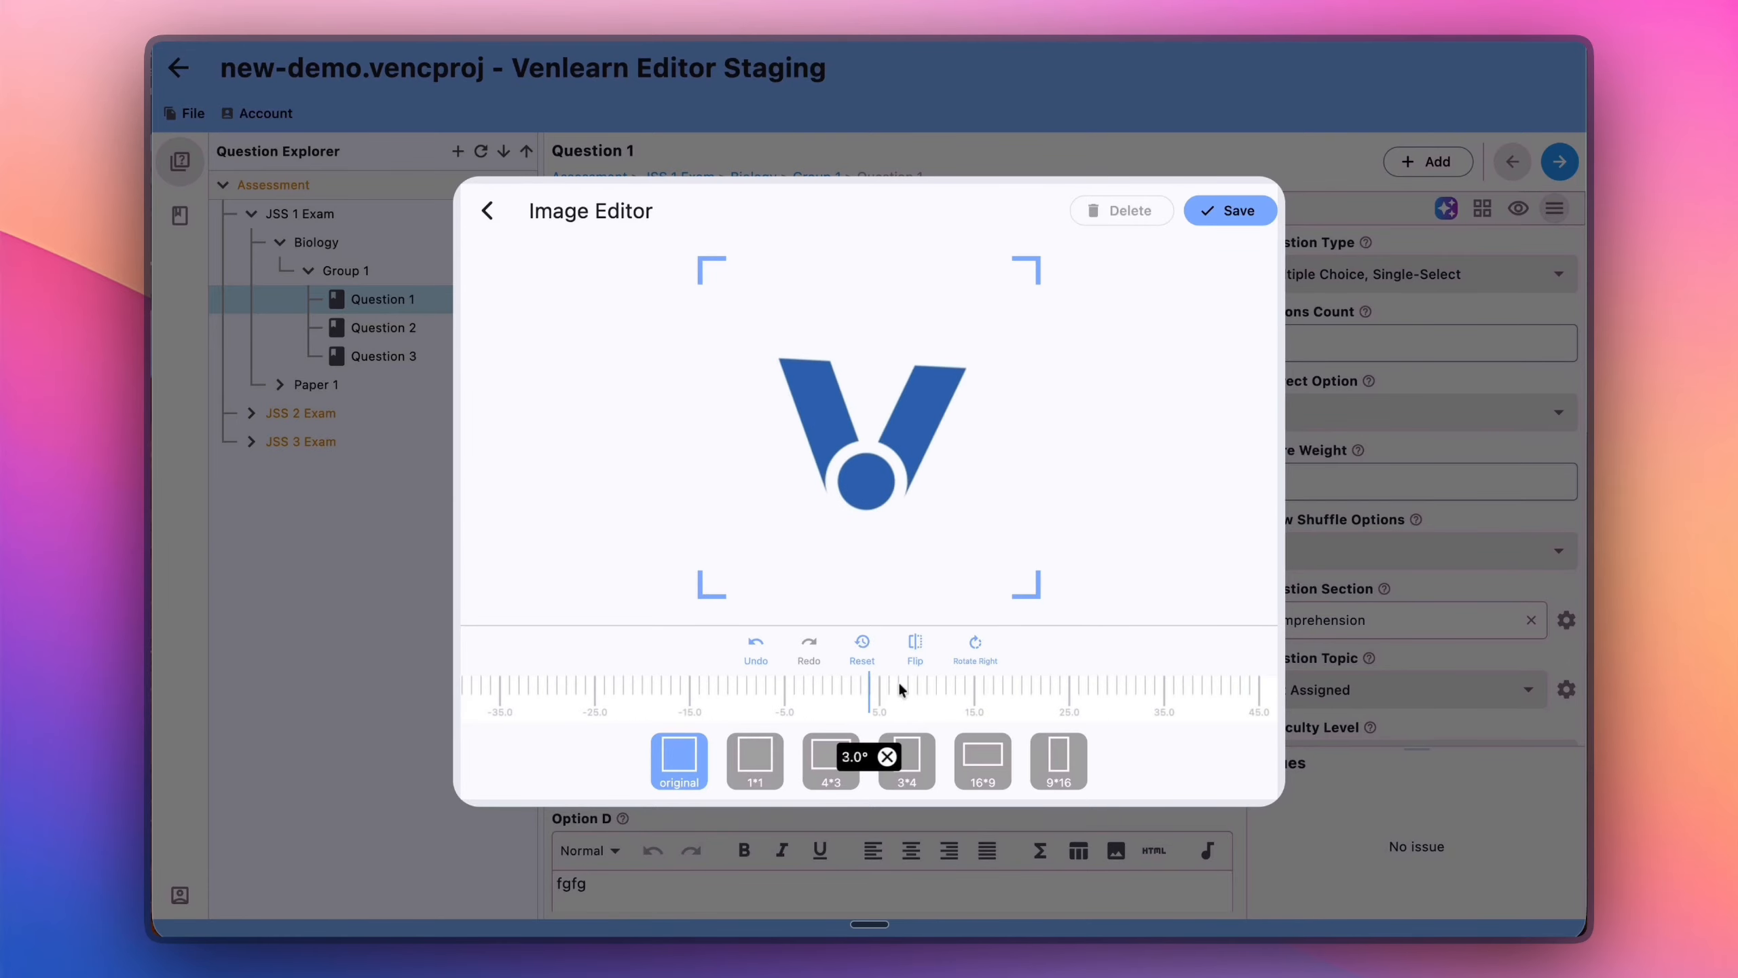
scroll(900, 688, right, 5)
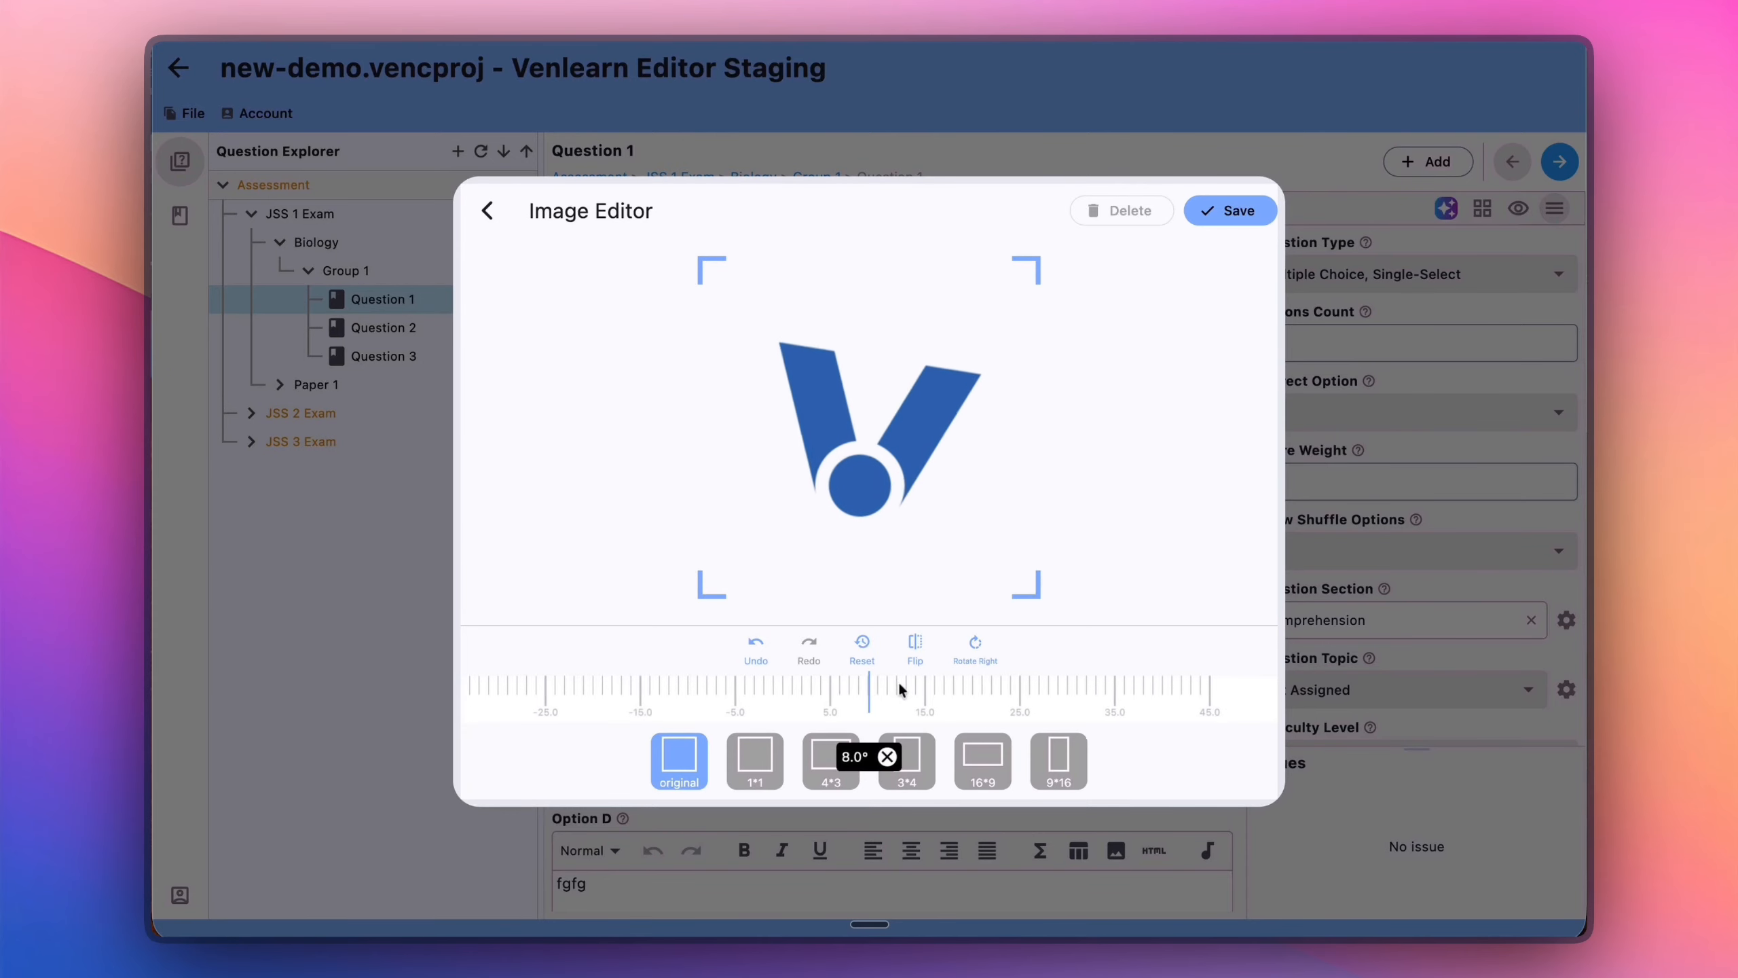
scroll(899, 684, right, 6)
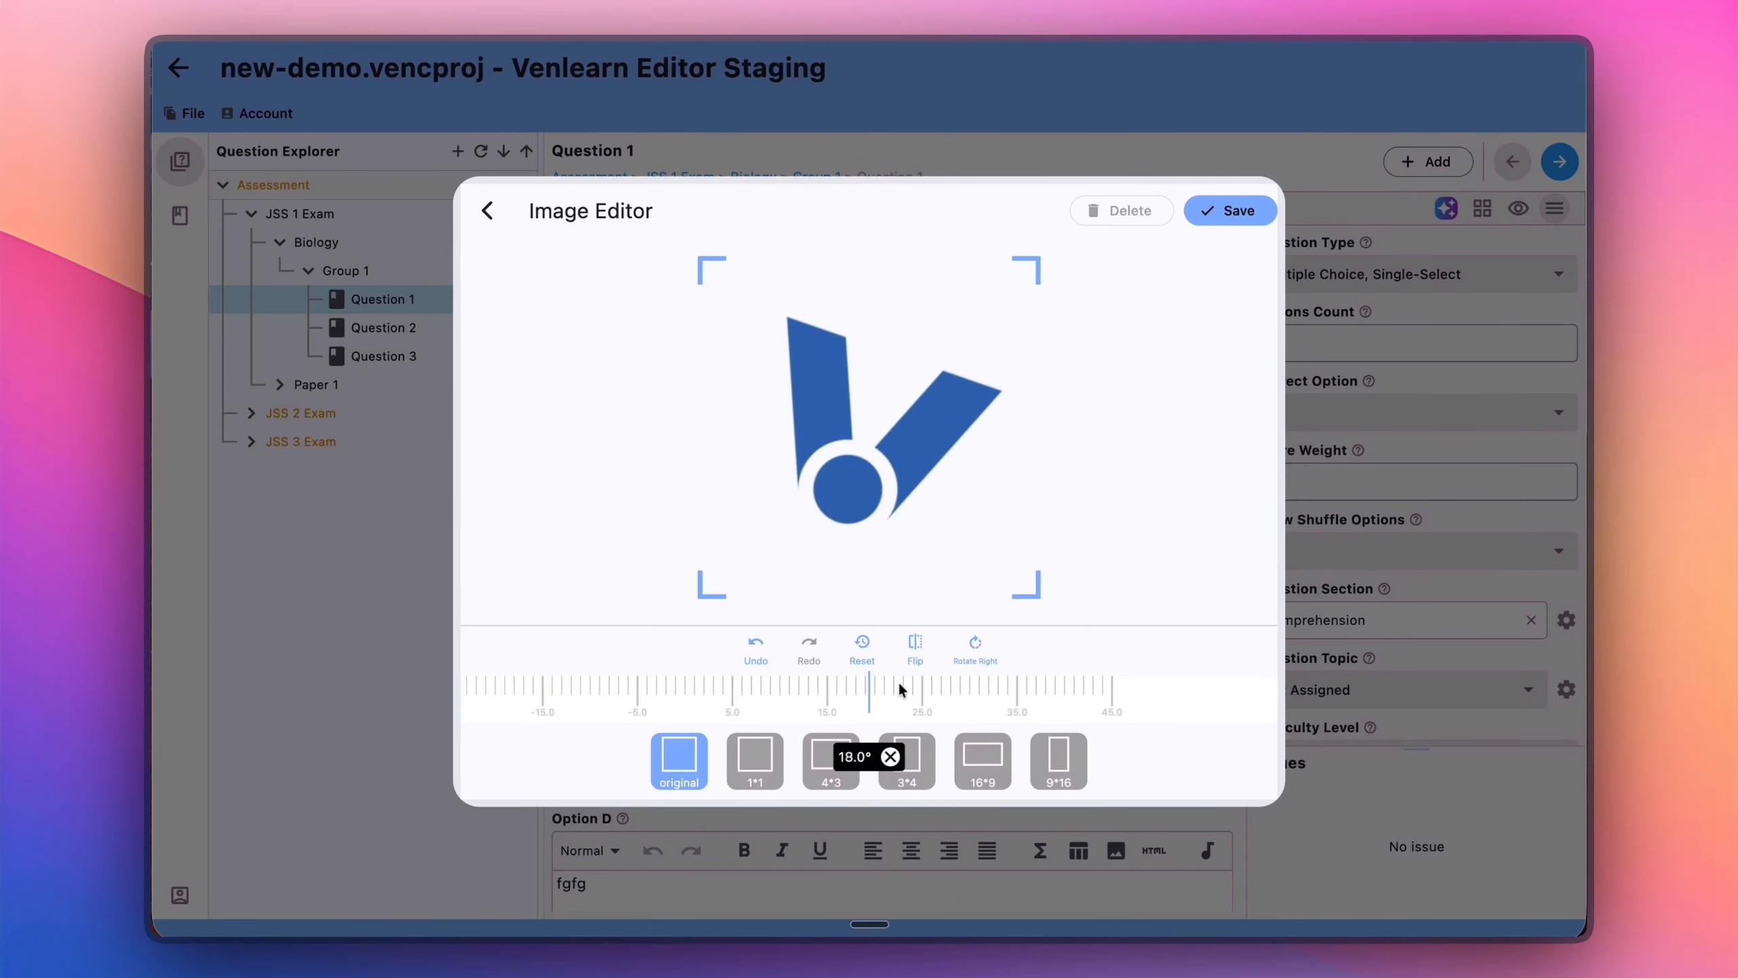
scroll(899, 687, left, 1)
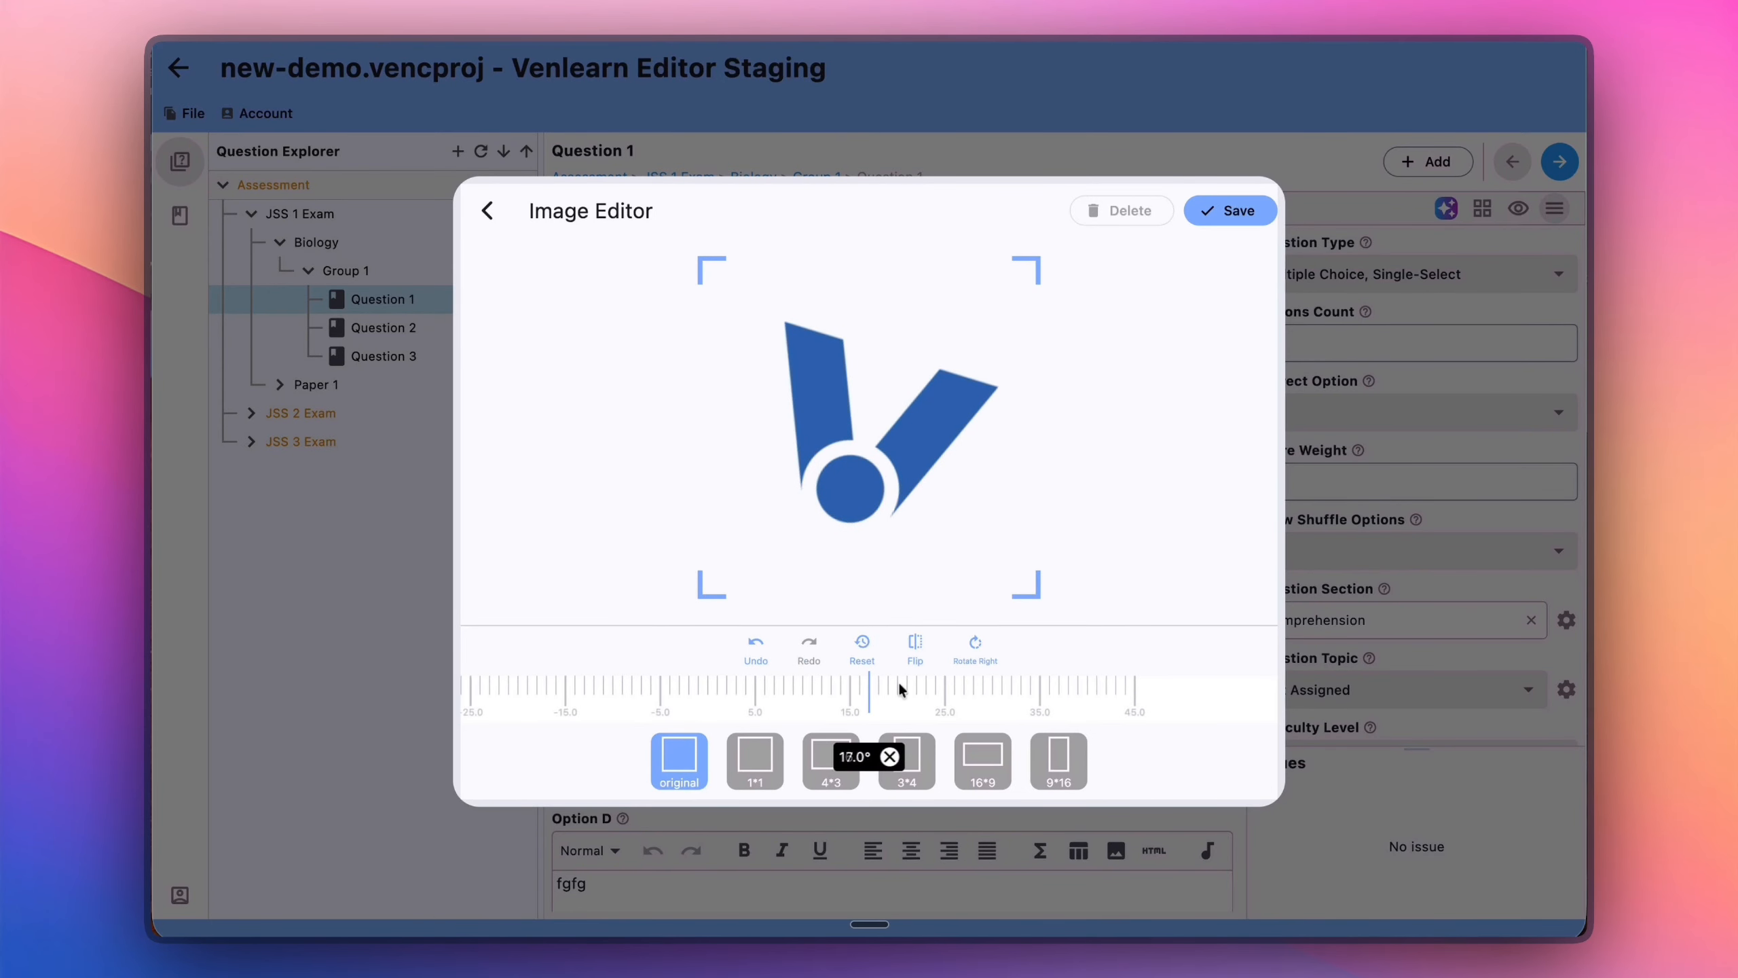
scroll(899, 687, left, 1)
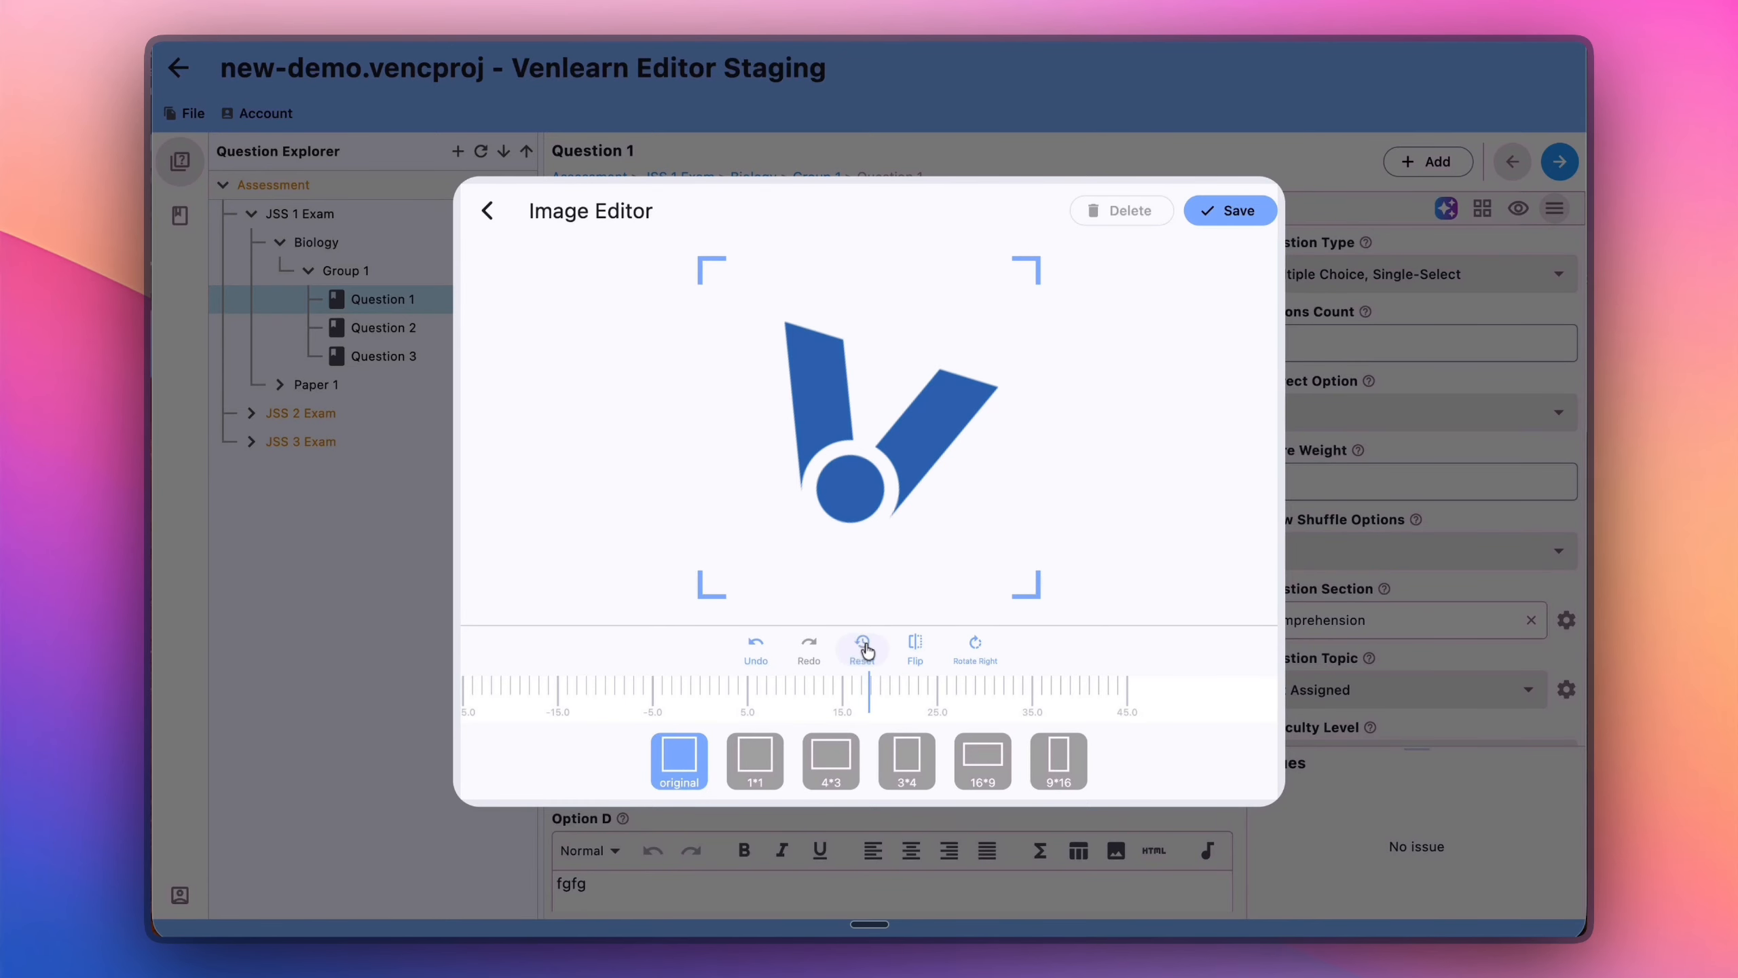
- Undo several of the tilt adjustments one by one and reset the image to its original state
click(757, 647)
click(756, 647)
click(756, 647)
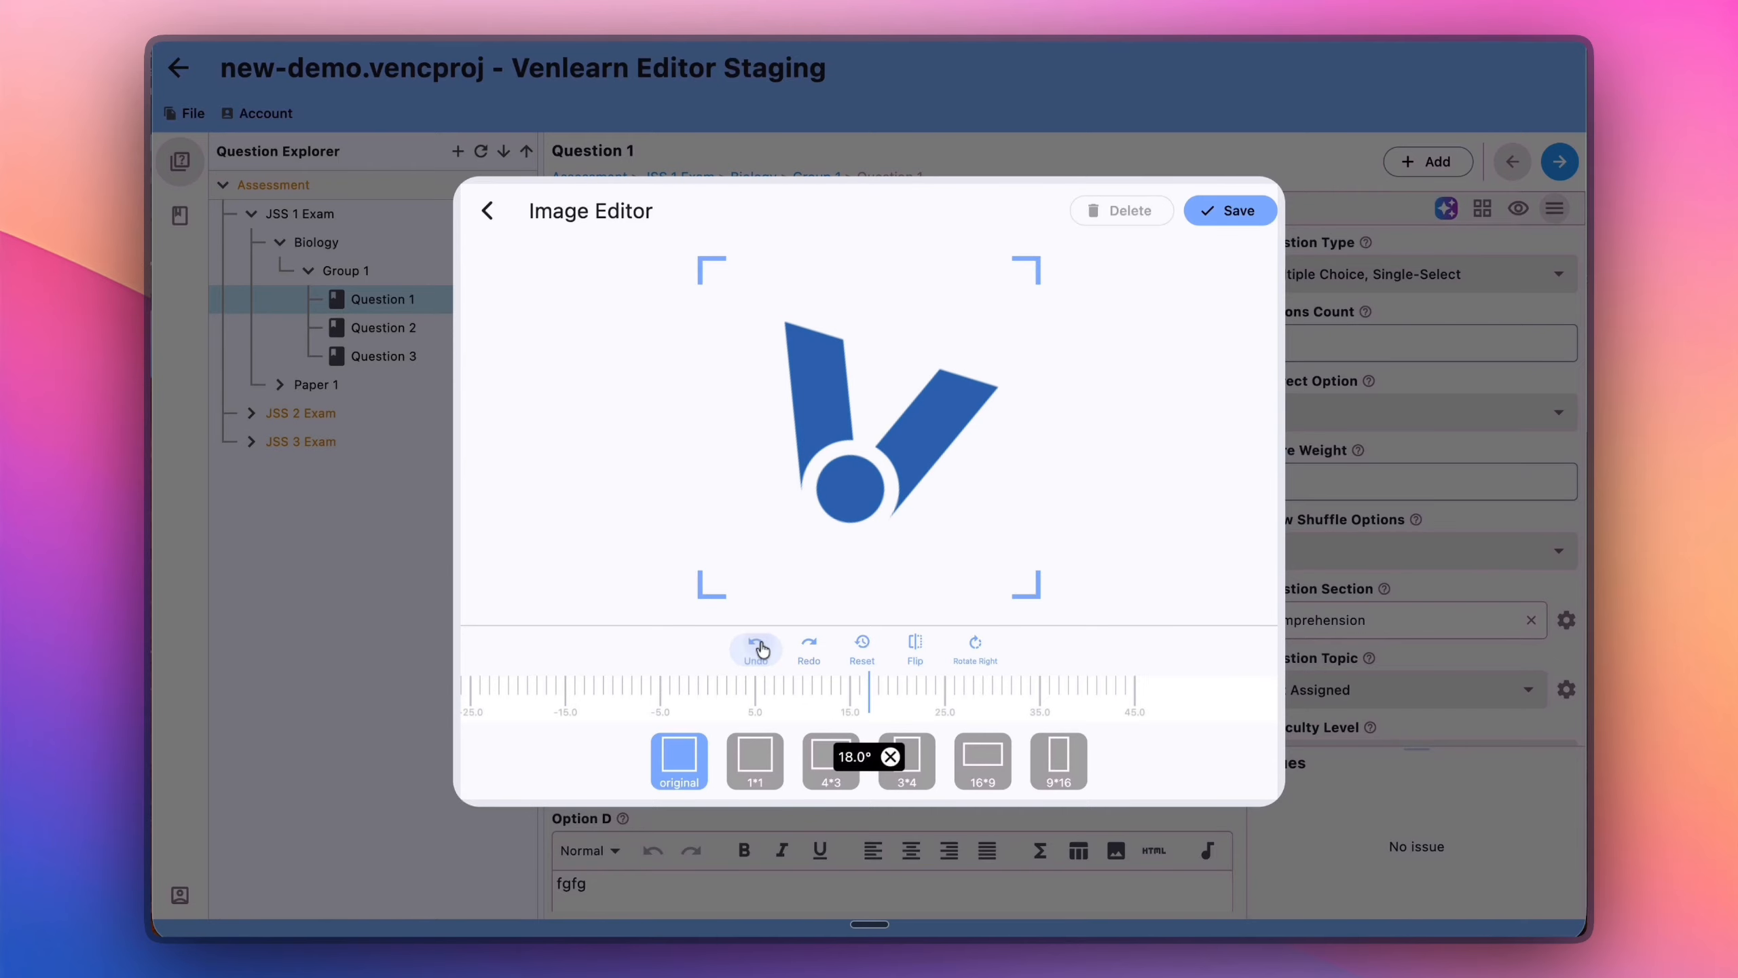
click(756, 647)
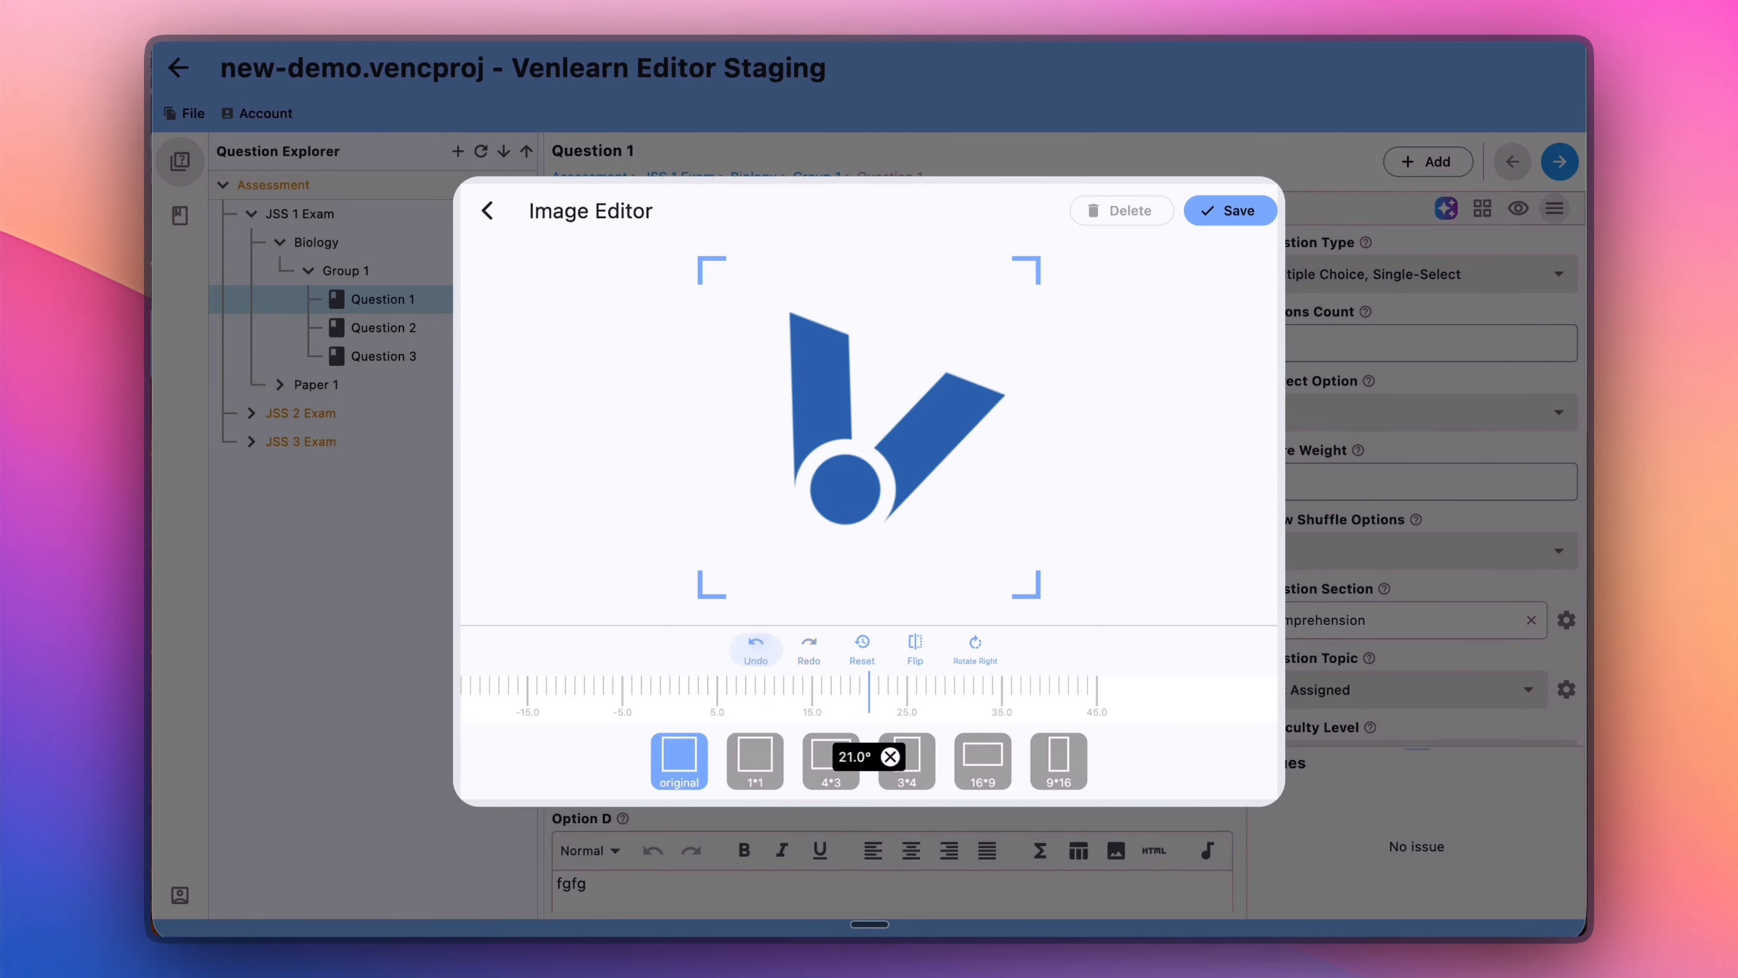
click(756, 647)
click(756, 647)
click(756, 647)
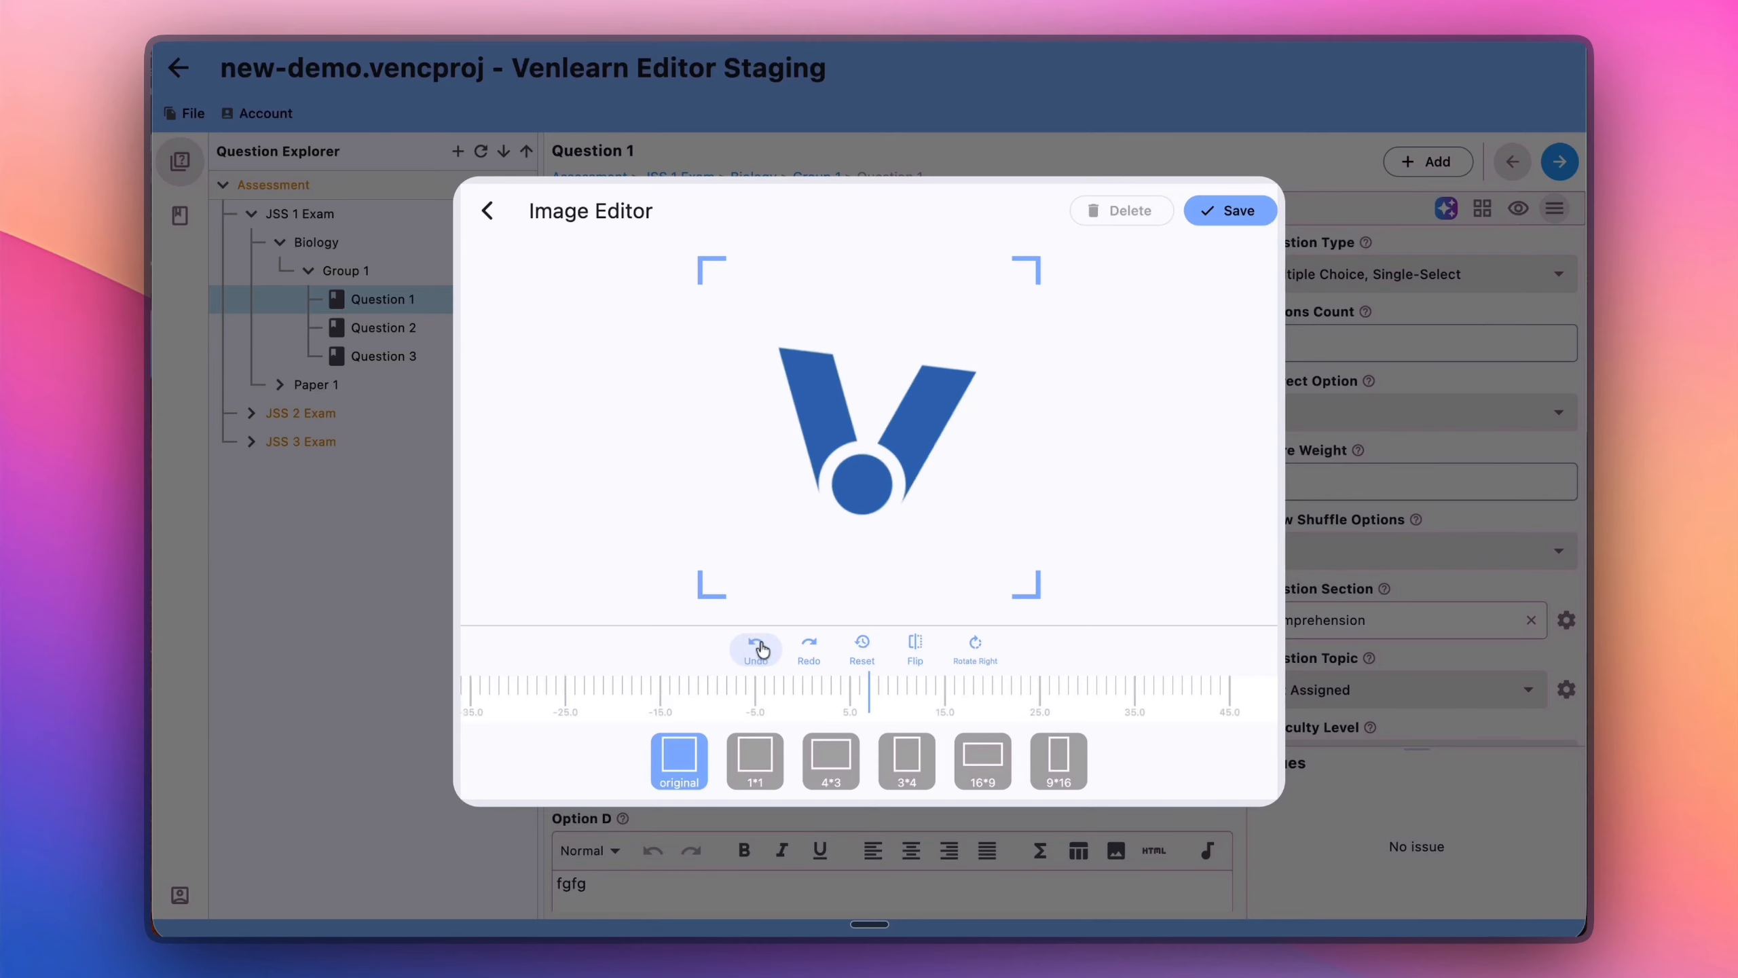
click(862, 647)
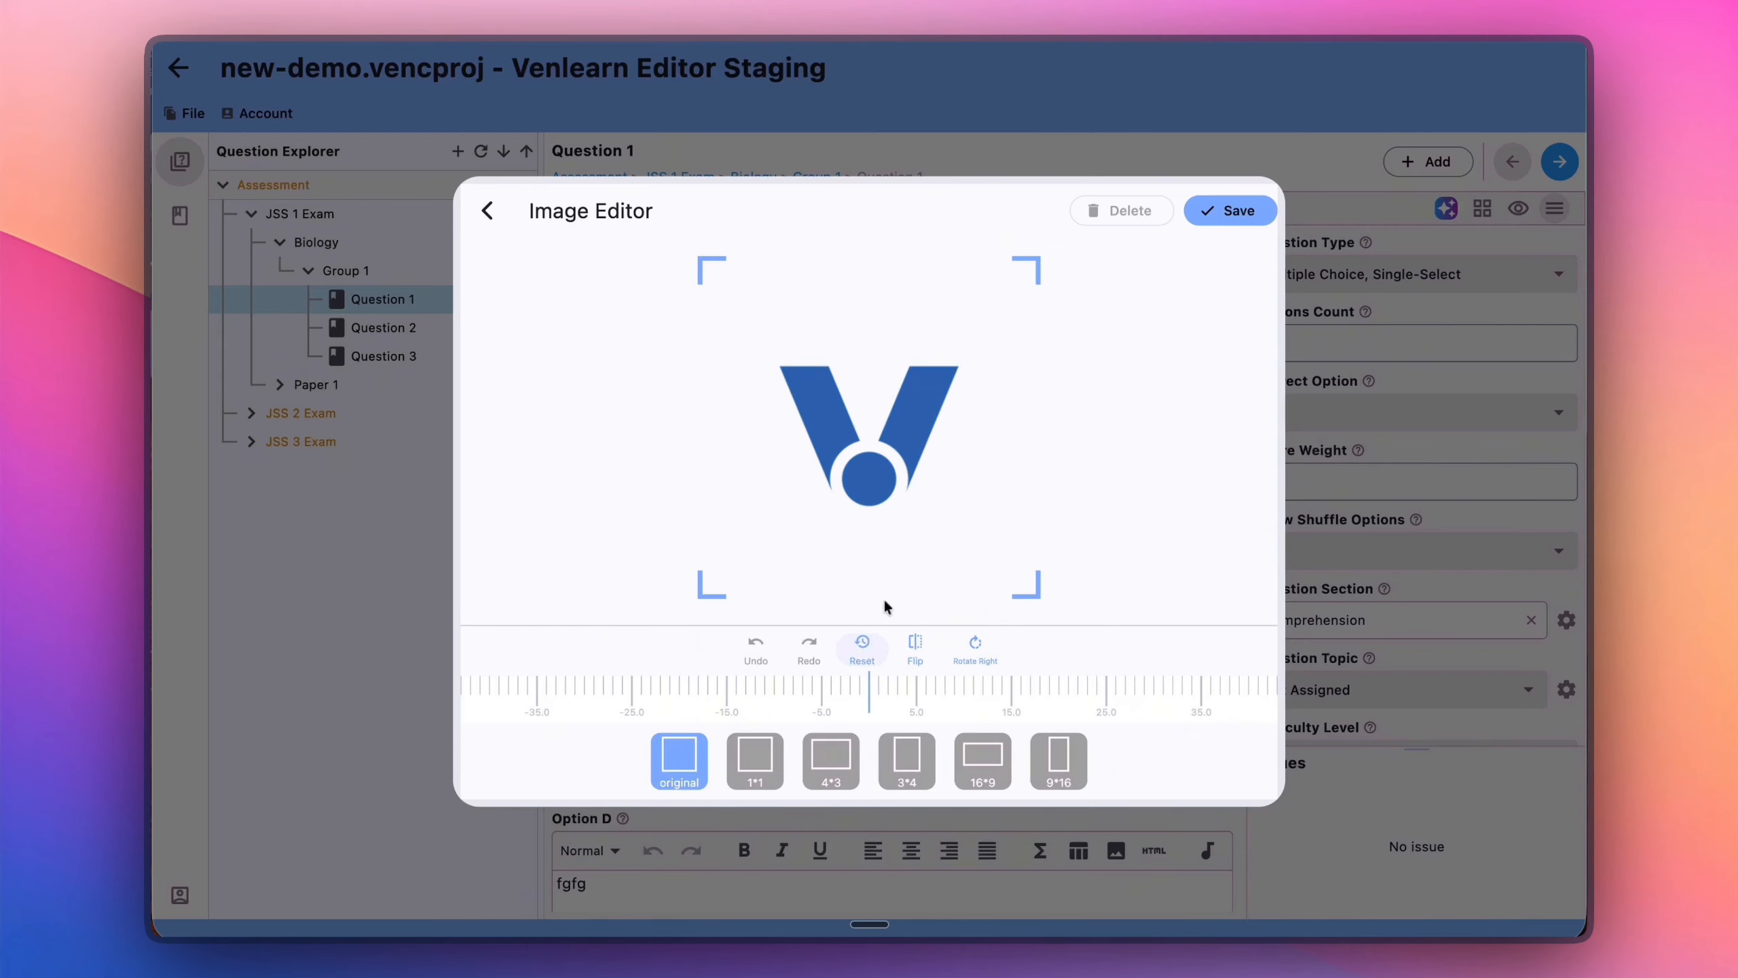
- Enlarge the logo and centre it within the crop frame, and save the edited image into the question
scroll(918, 449, up, 5)
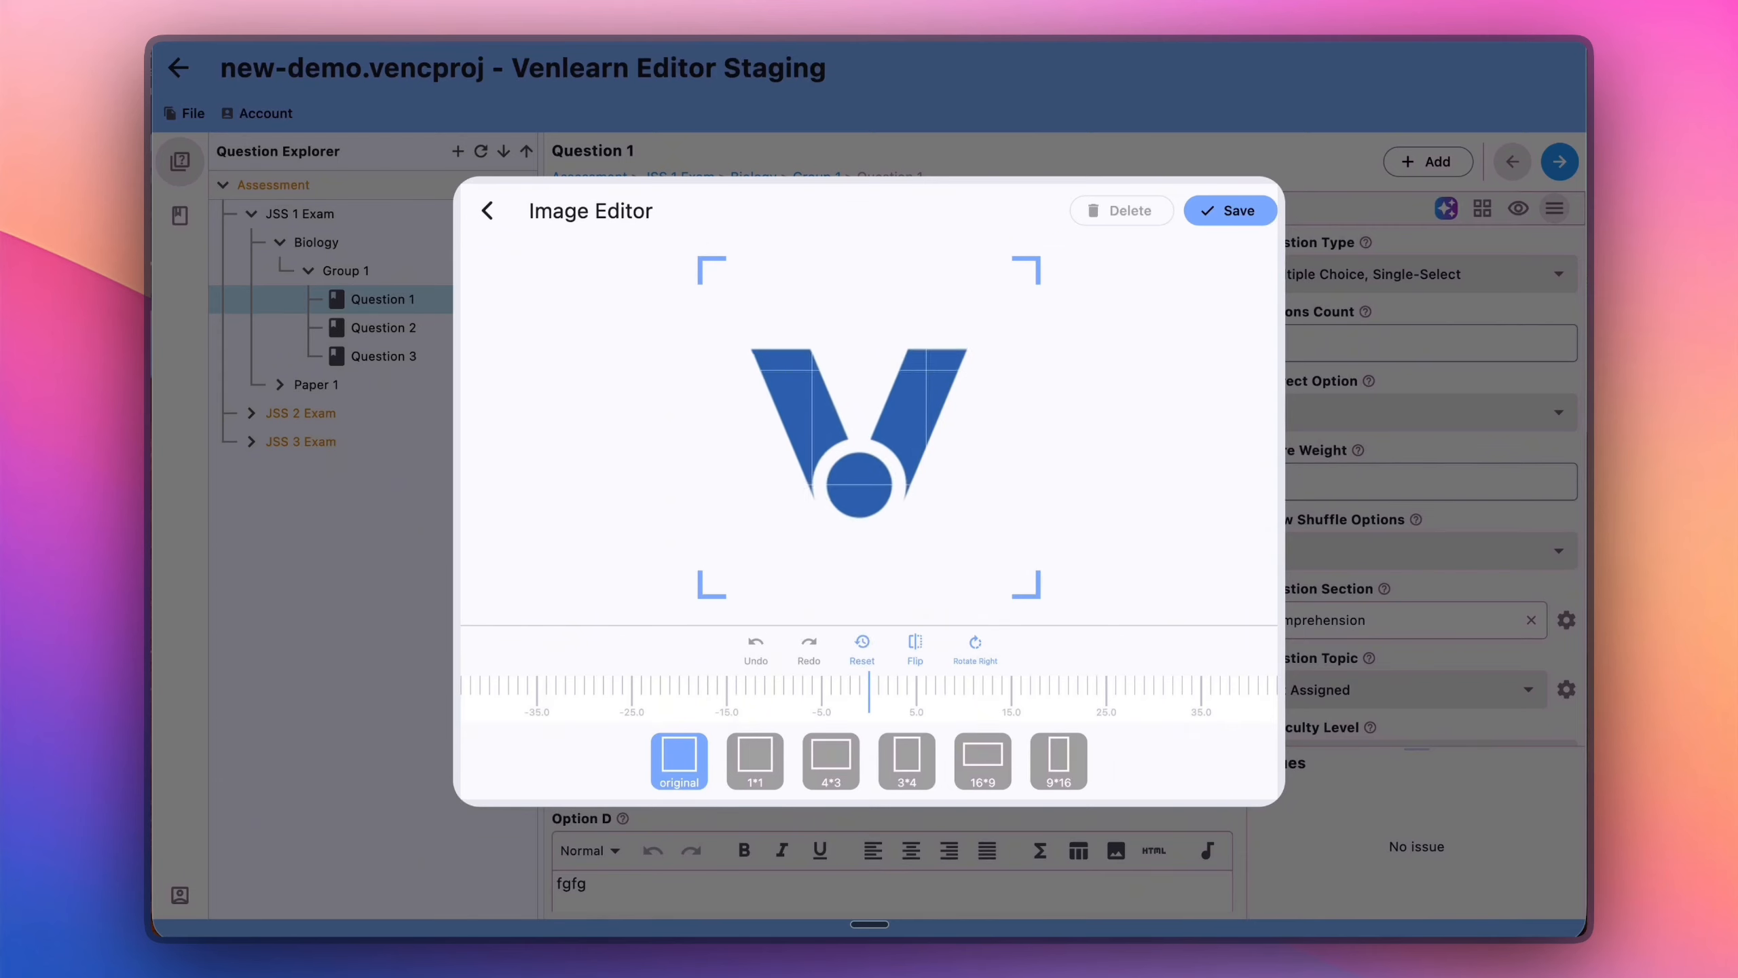
scroll(918, 449, up, 2)
scroll(918, 449, down, 3)
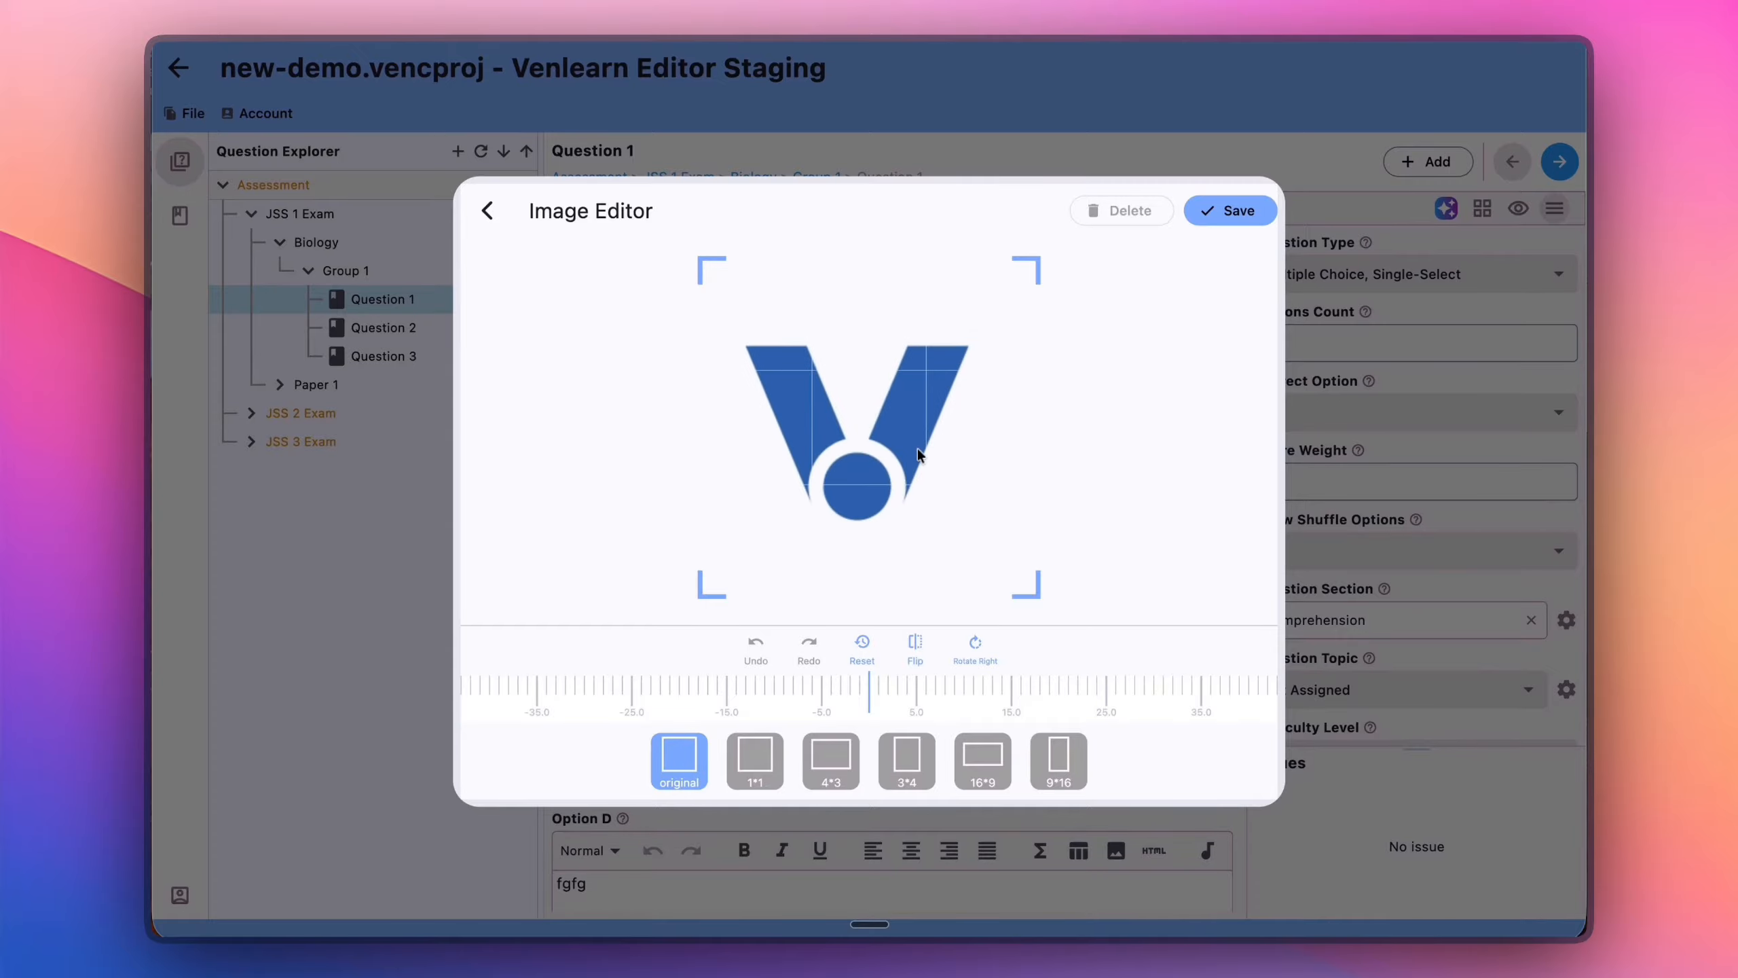
scroll(918, 448, up, 2)
scroll(918, 448, up, 1)
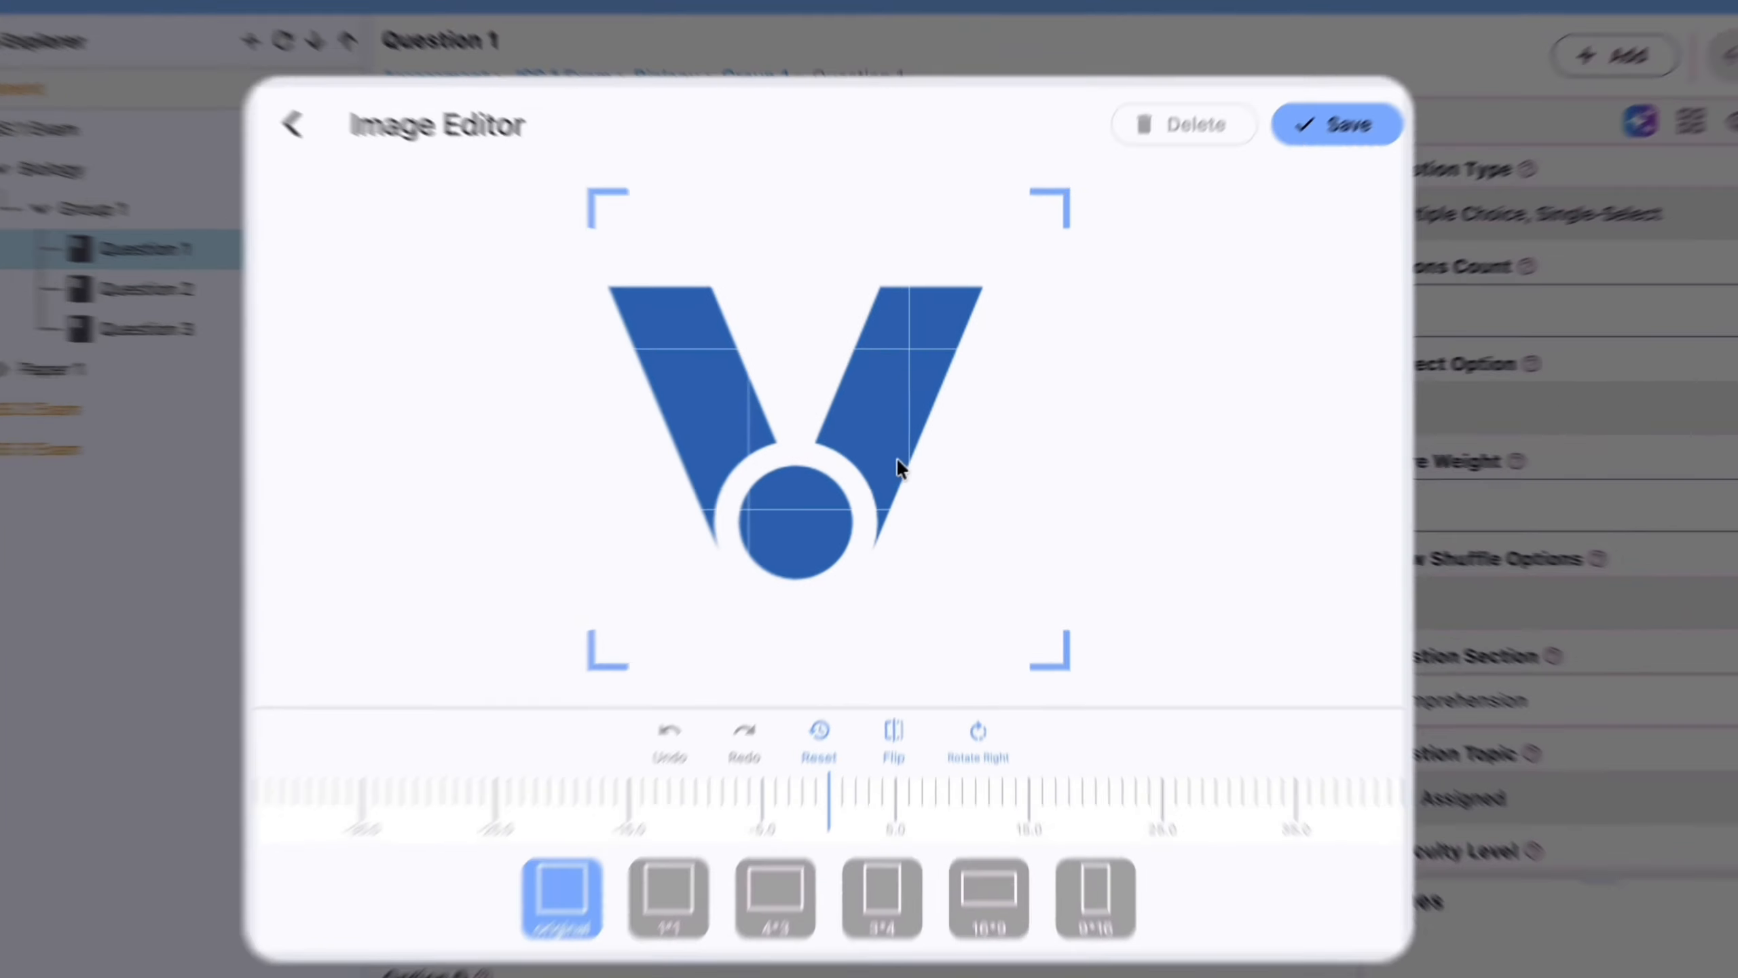
drag(918, 449, 947, 460)
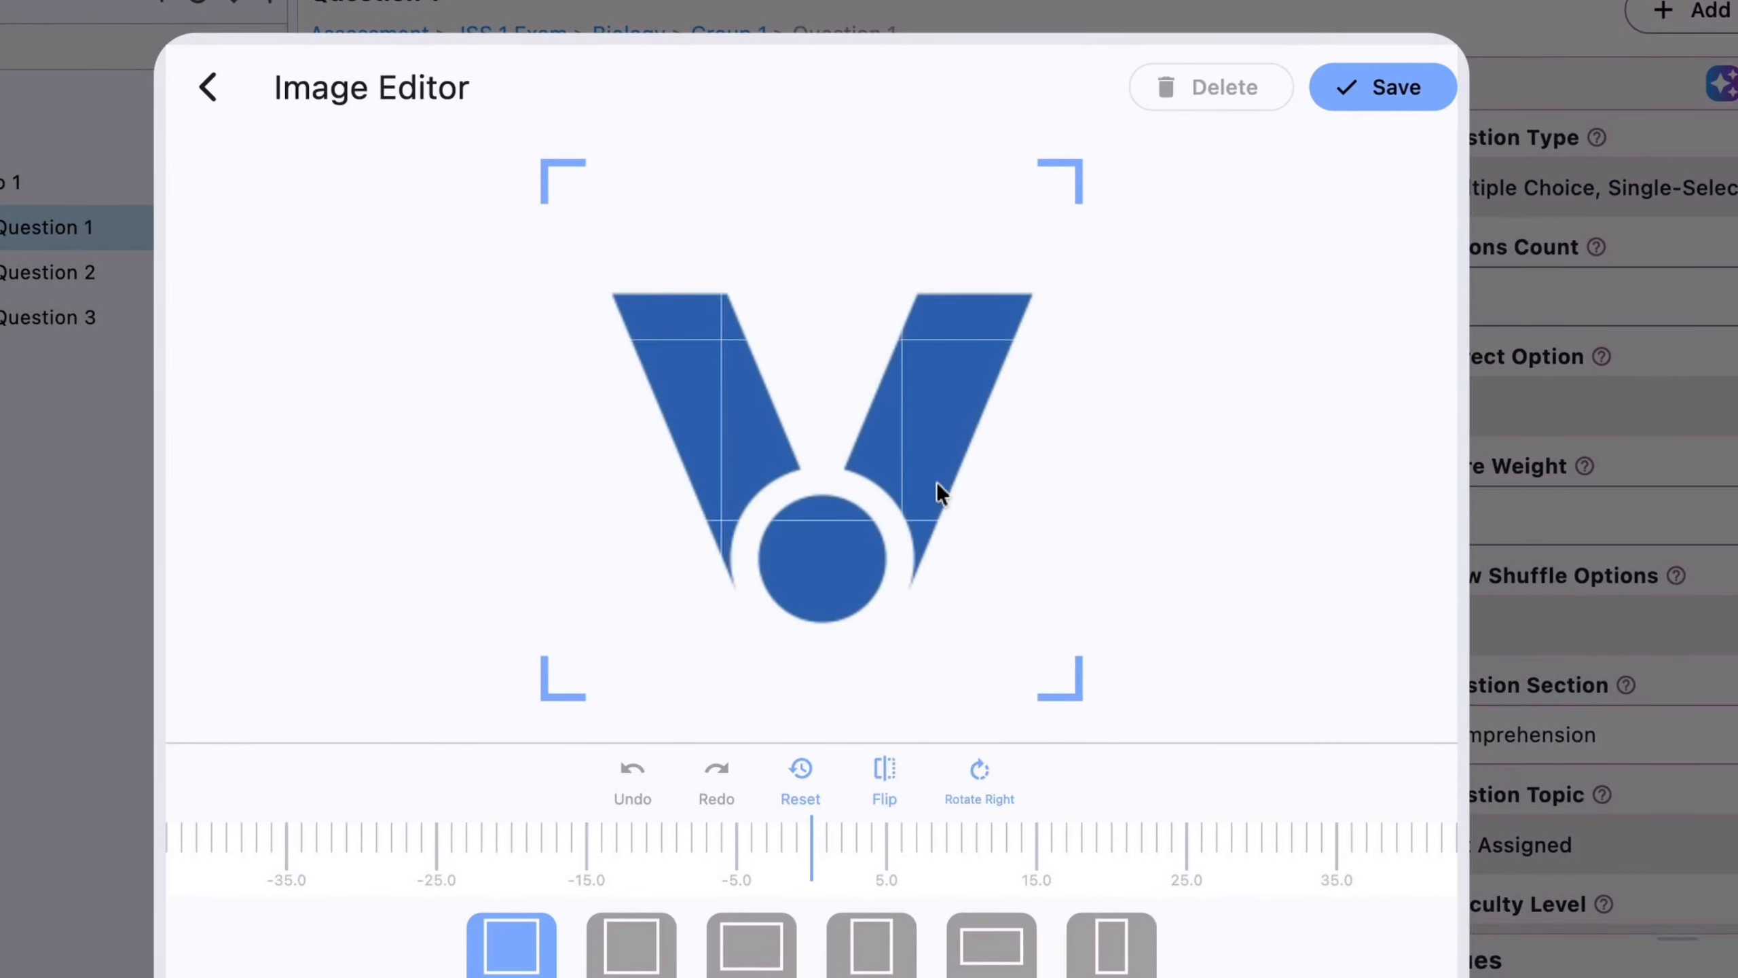
scroll(937, 481, up, 5)
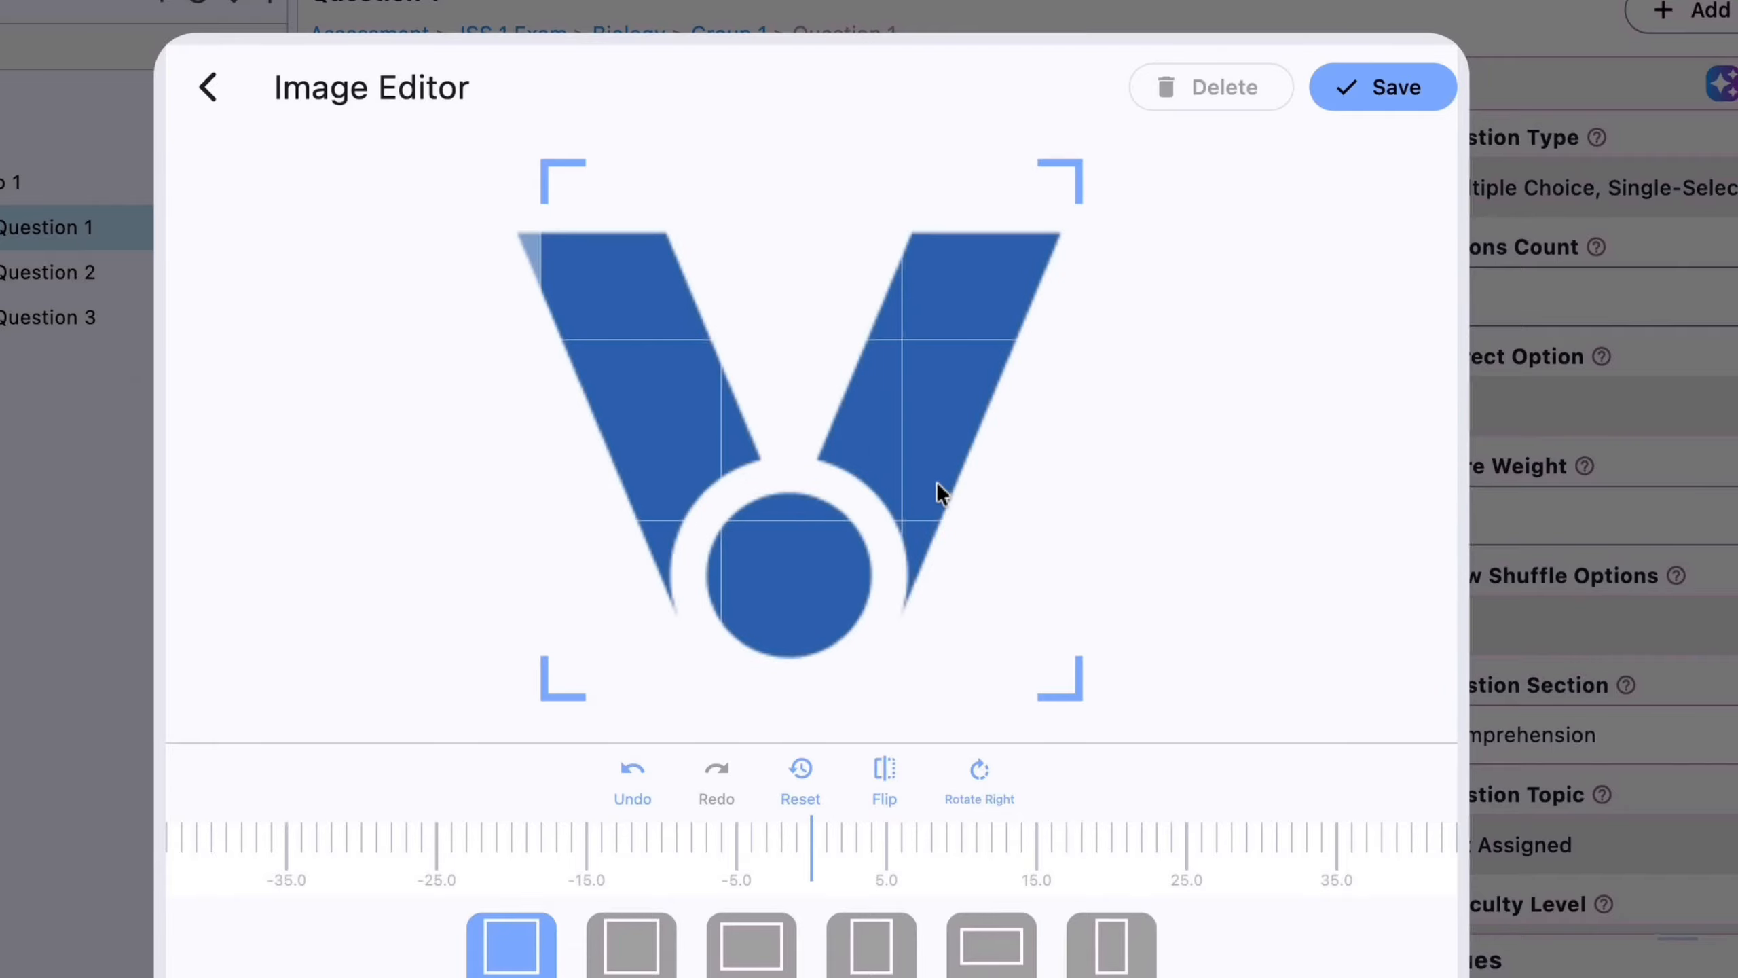
scroll(948, 460, down, 2)
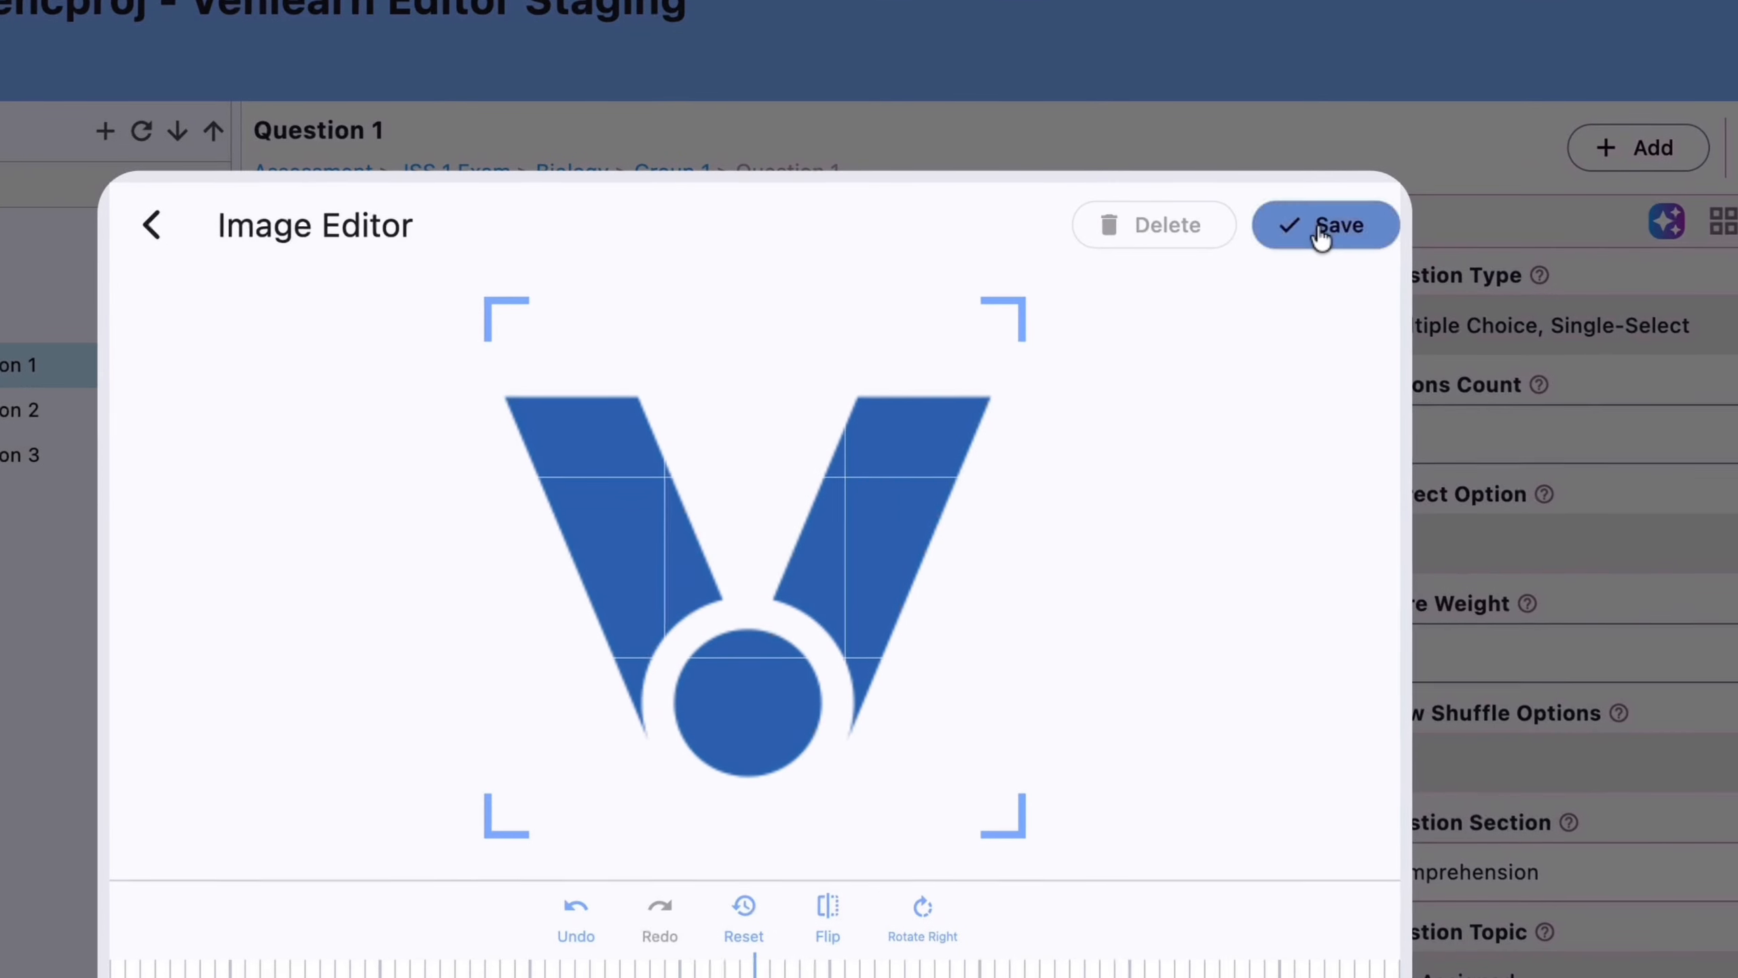
click(1321, 234)
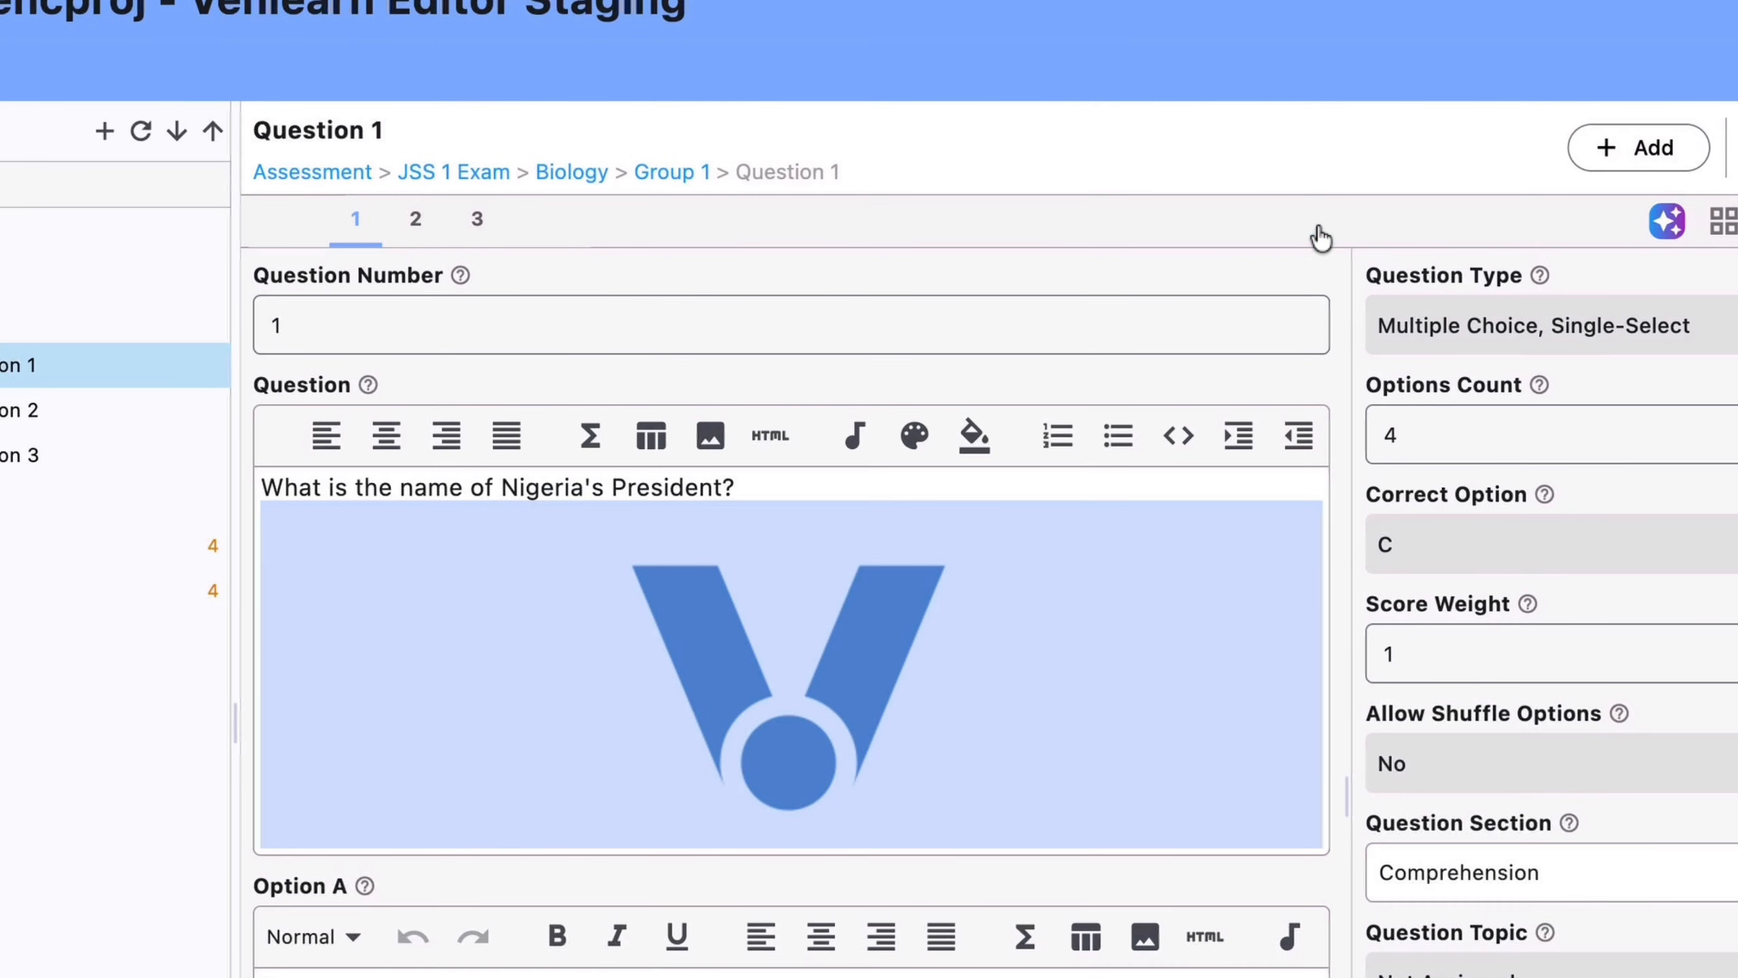
- Deselect the inserted image, preview how Question 1 looks with it, and return to the question settings
click(764, 489)
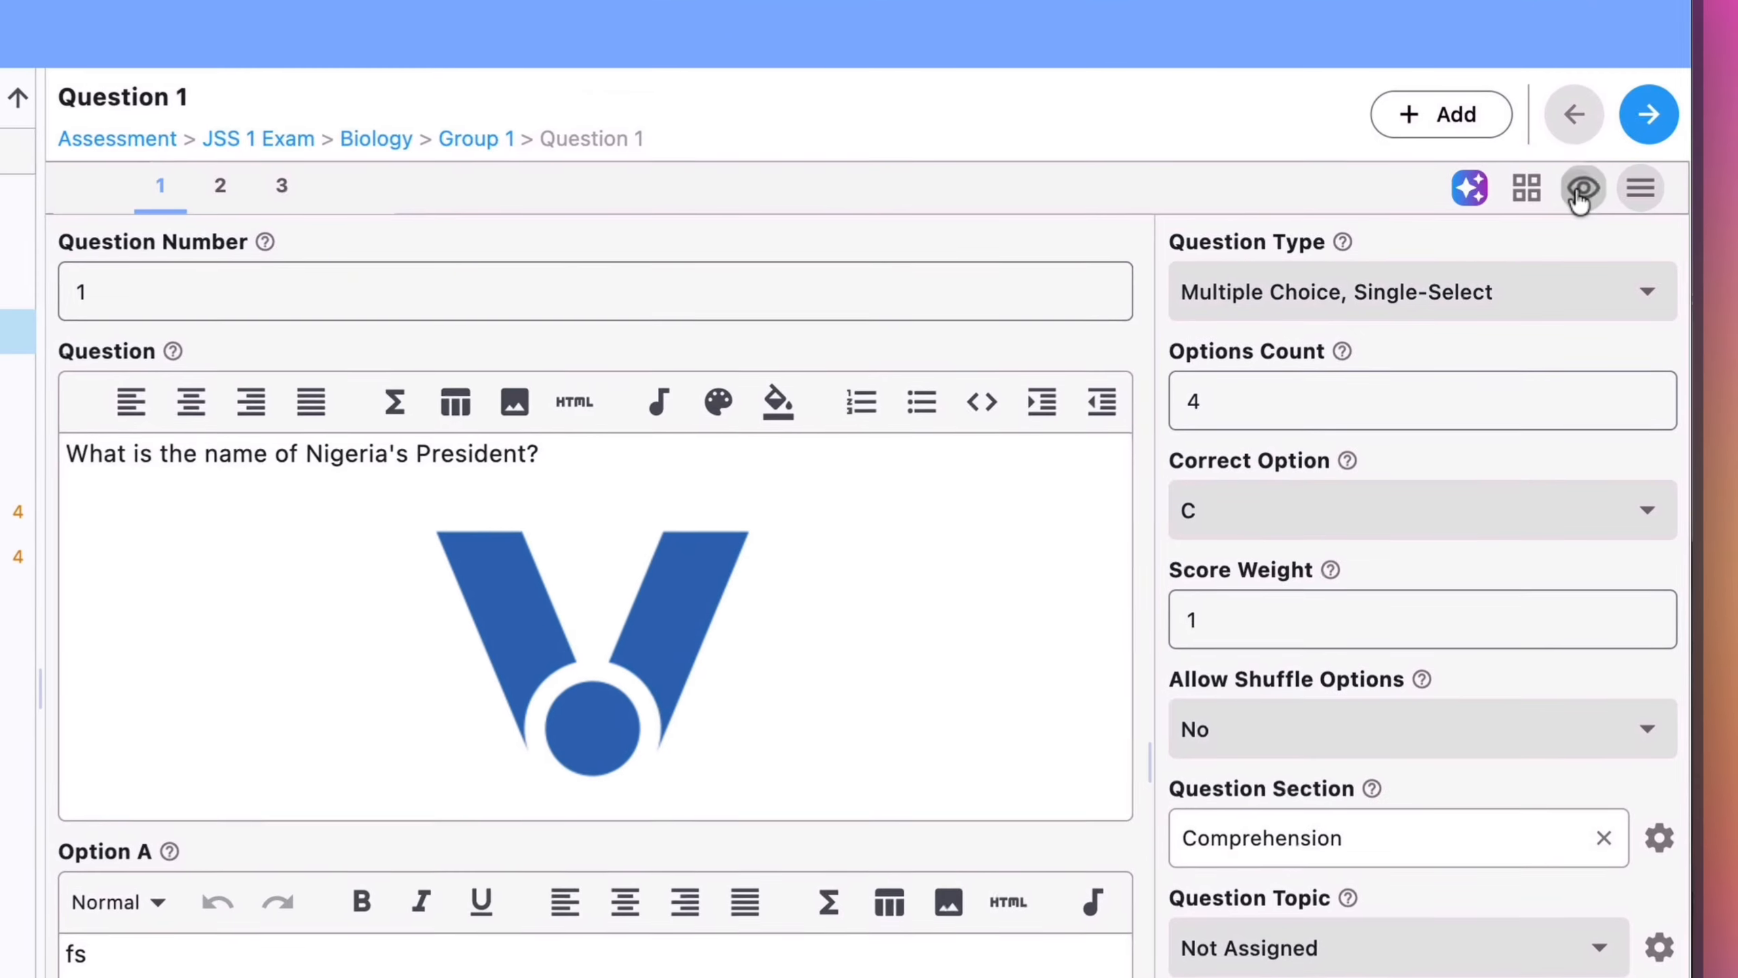
click(1581, 195)
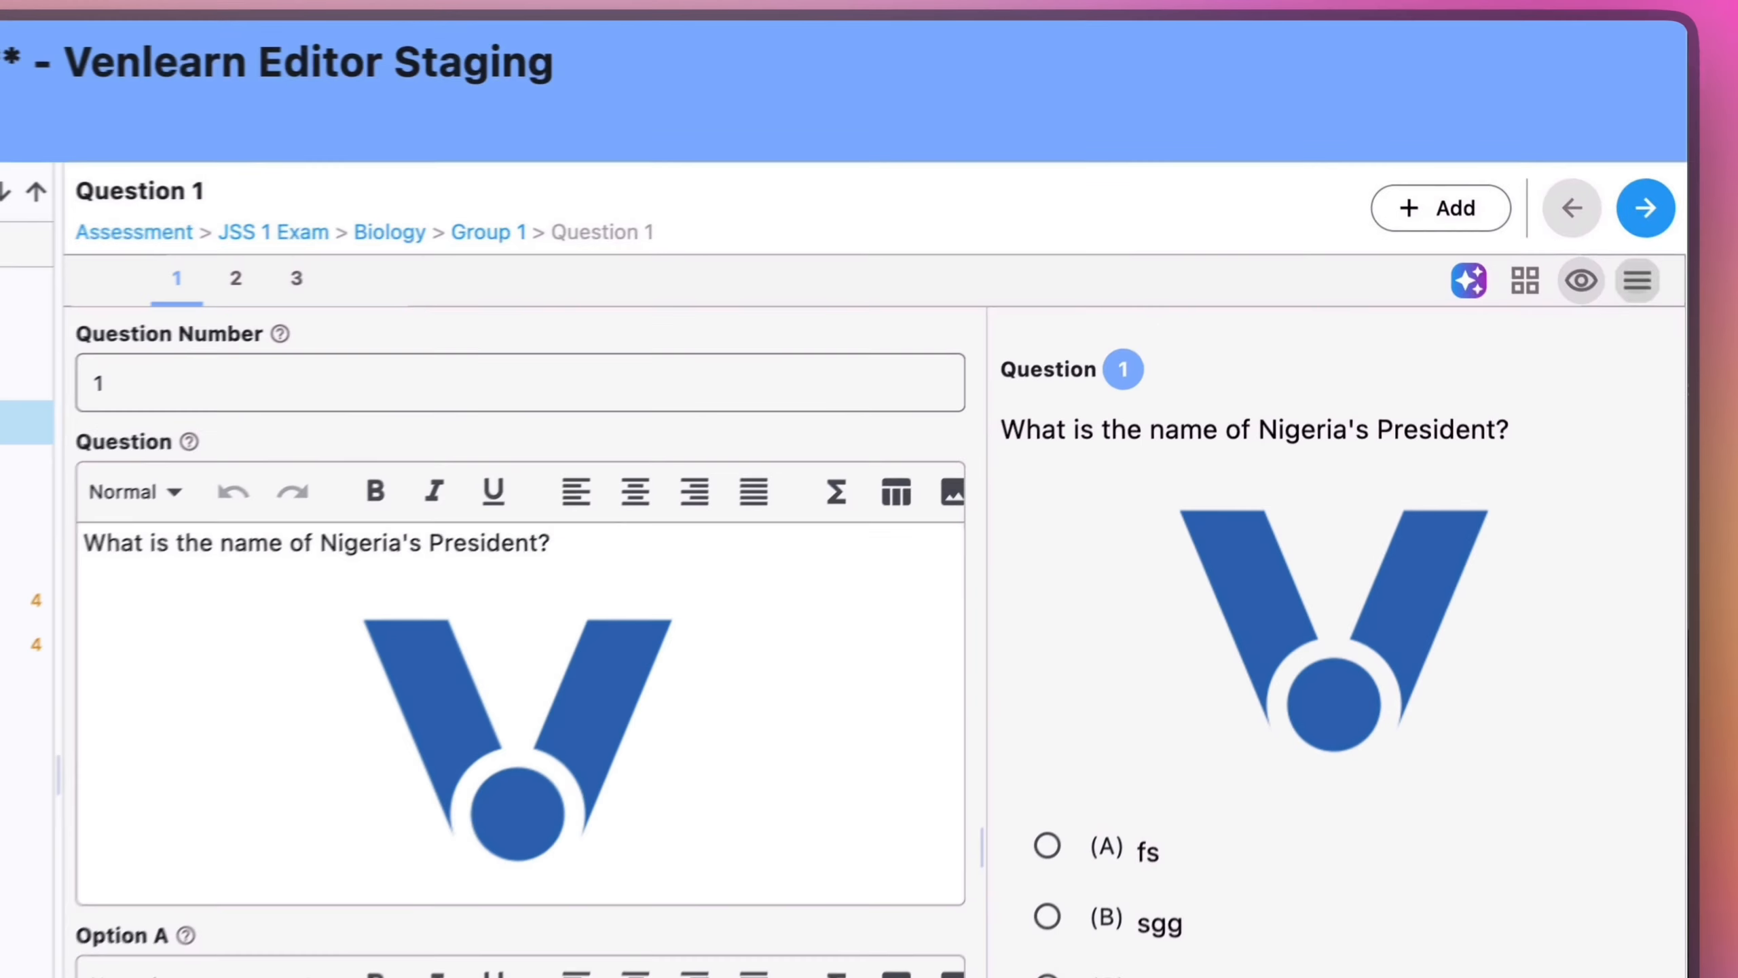
click(1533, 206)
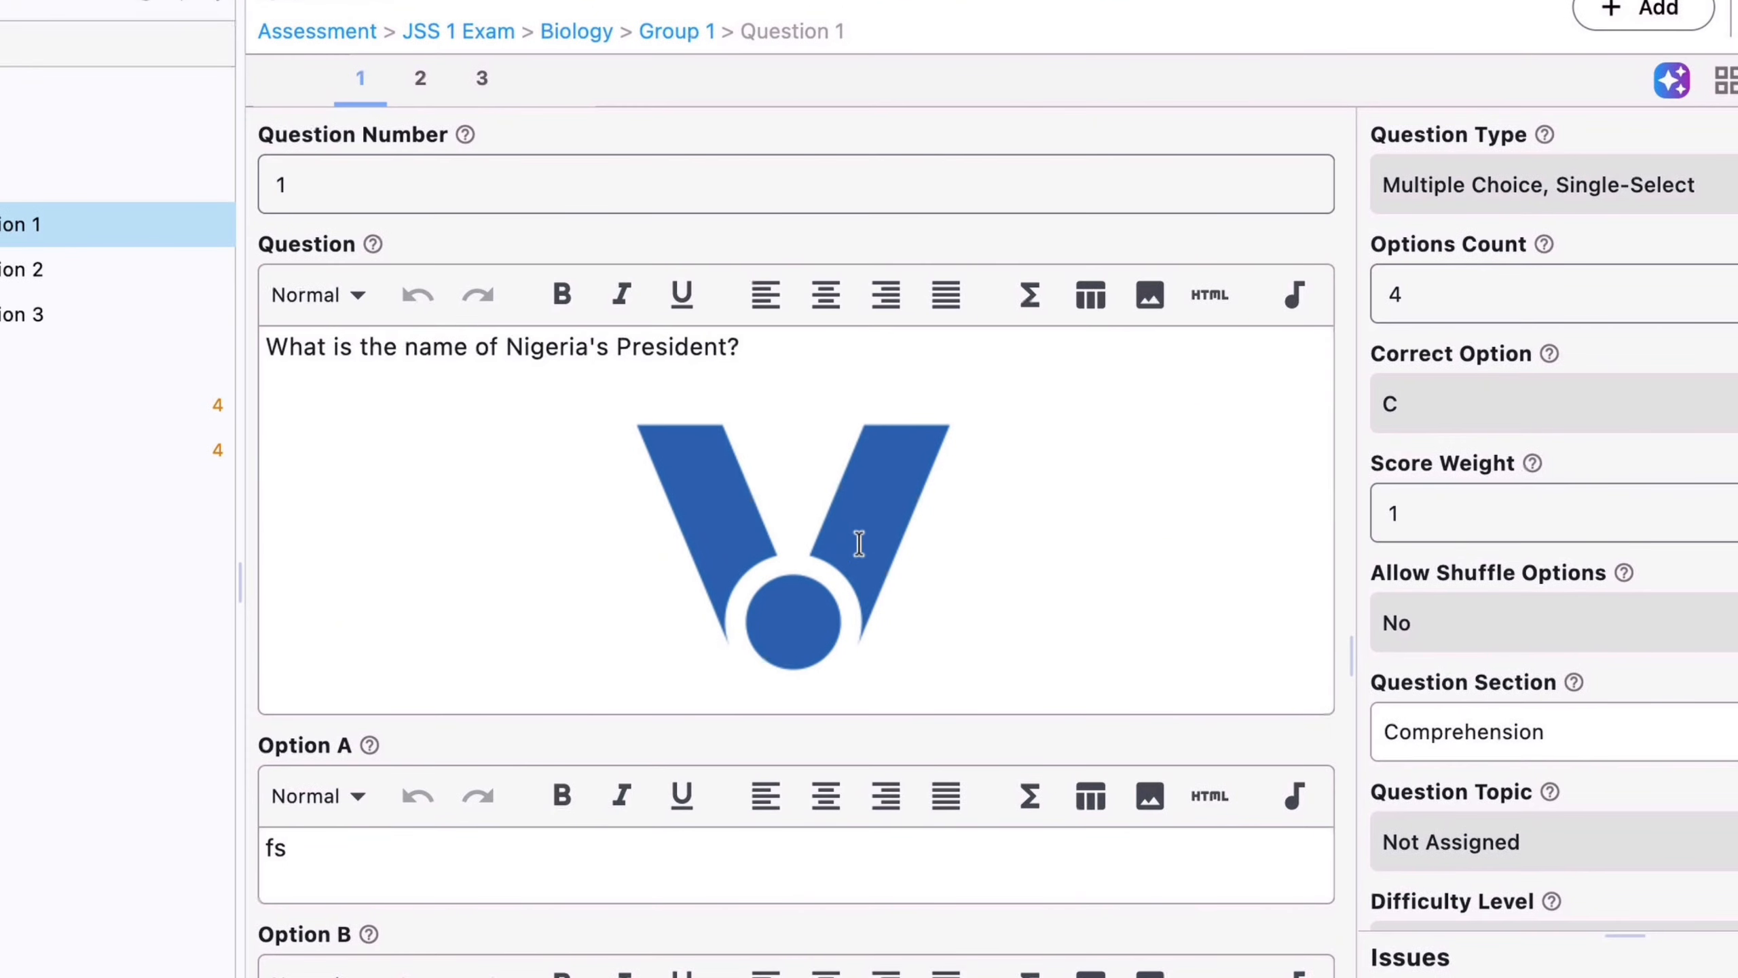
- Reopen the inserted logo in the image editor and go back to the question without making changes
right_click(858, 544)
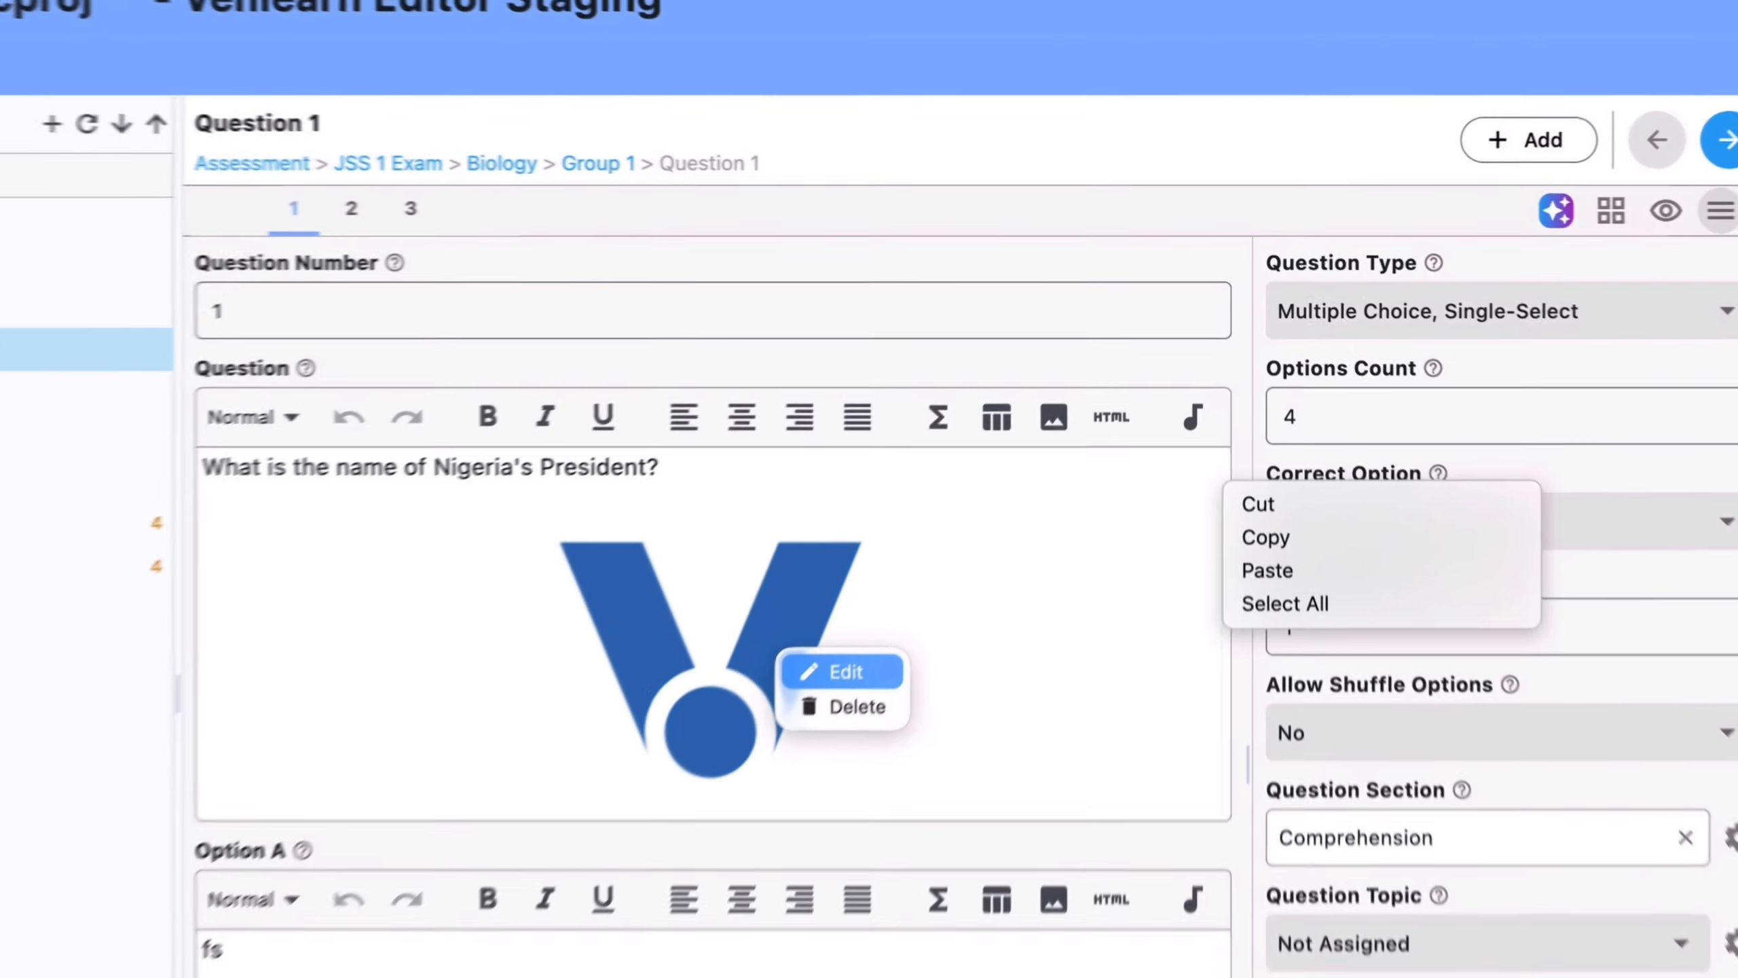
click(842, 670)
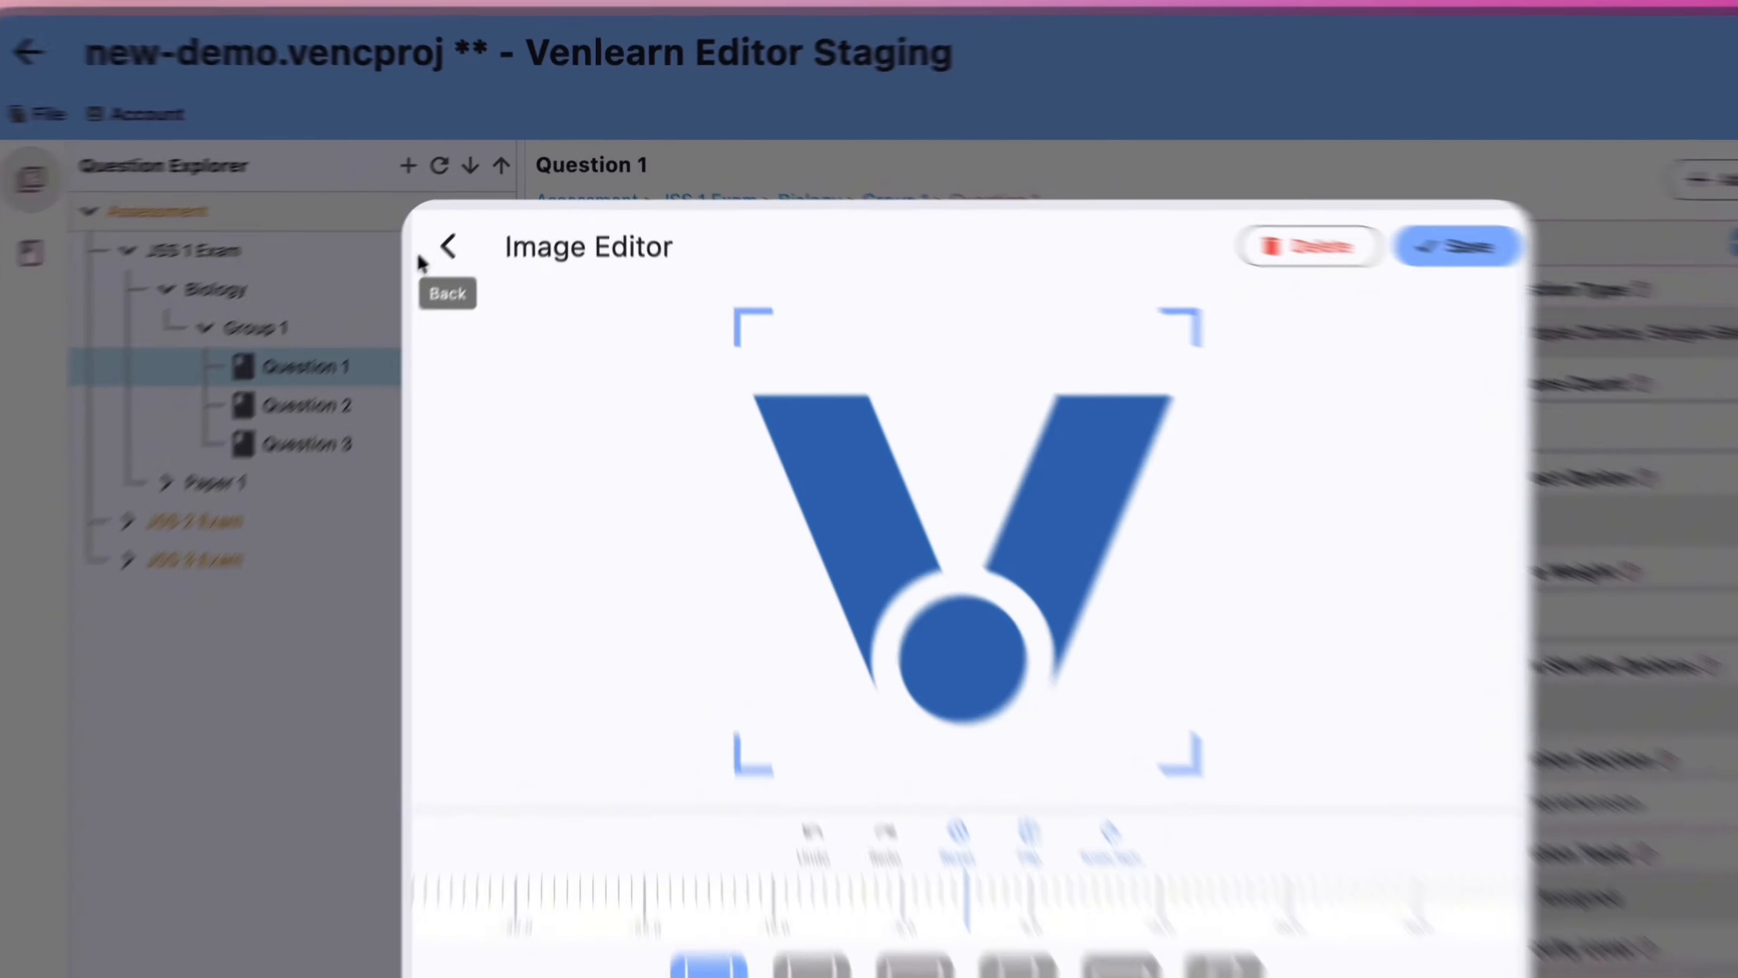
click(487, 211)
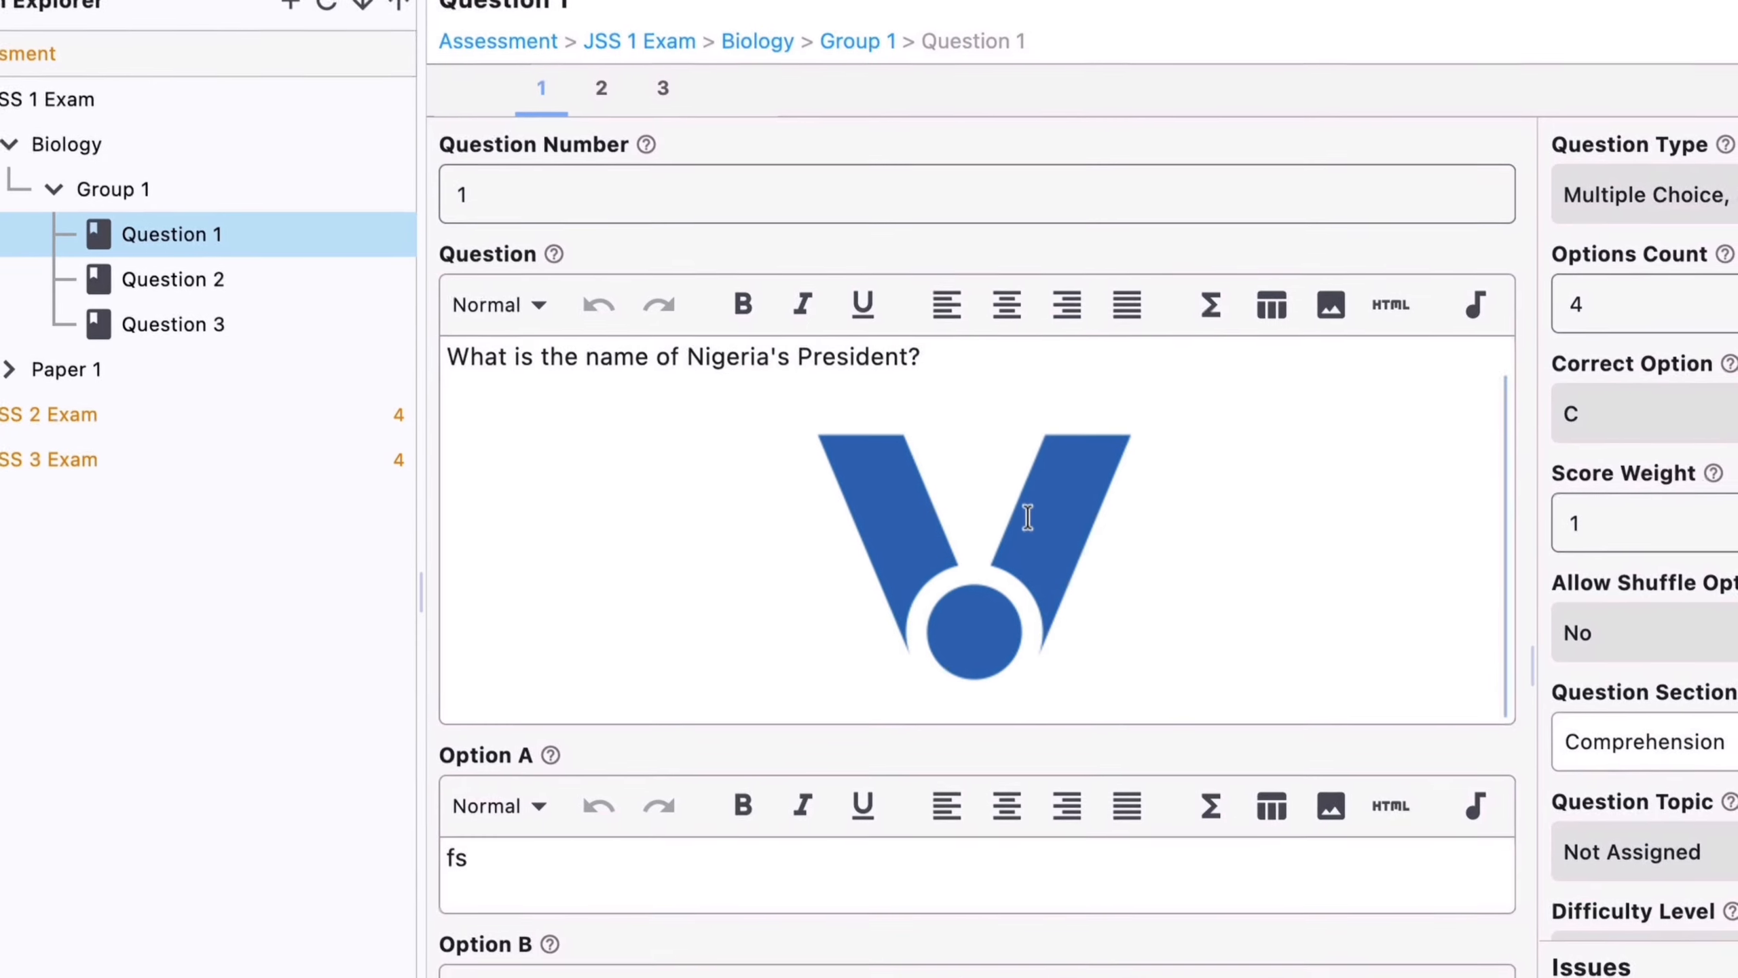
- Delete the inserted logo image from Question 1's text
right_click(1115, 691)
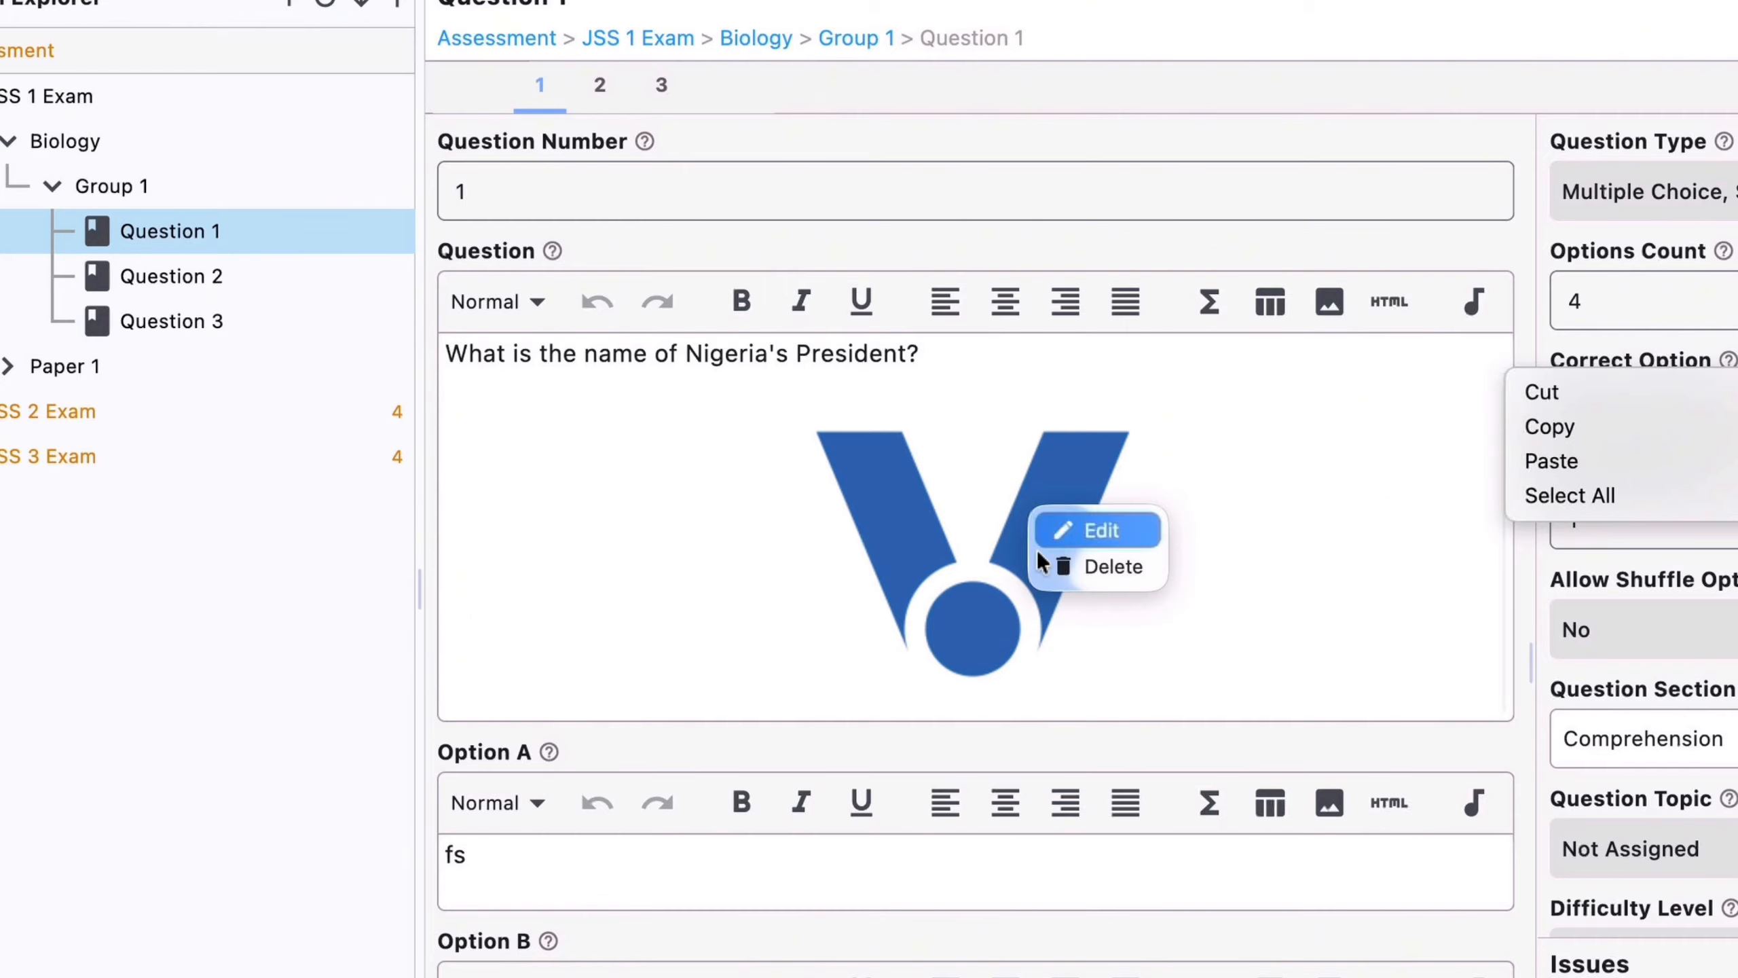
click(1065, 570)
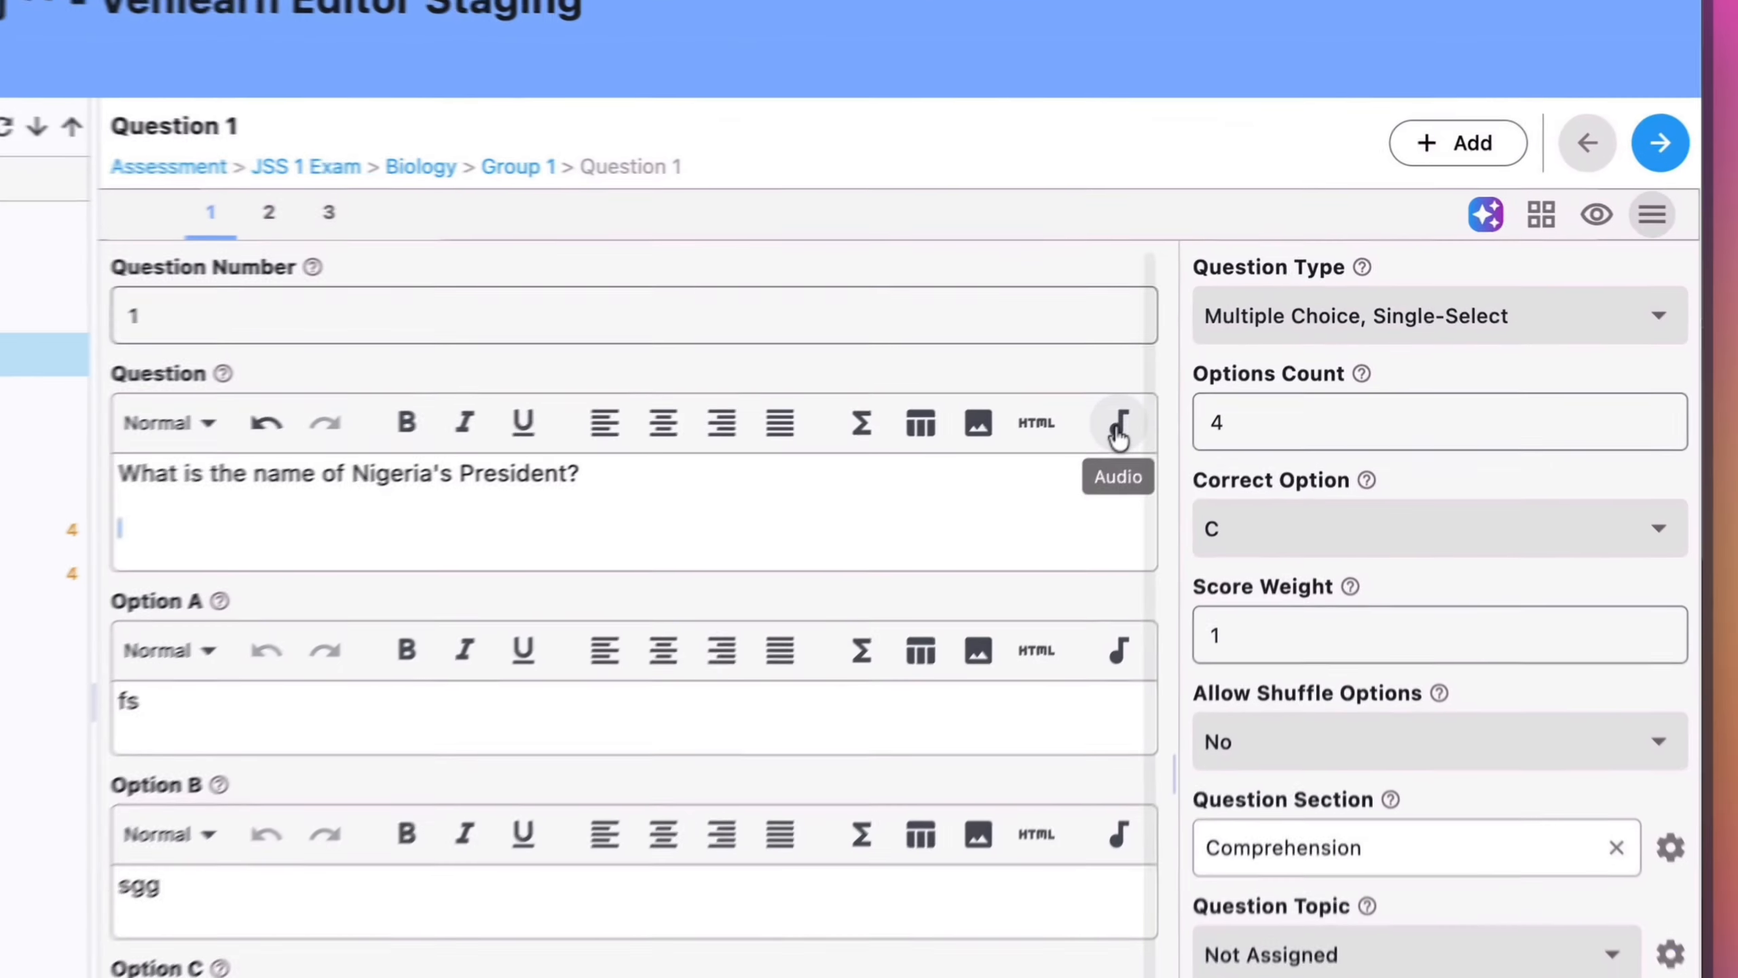
- Search the computer for mp3 files and insert correctAnswer.mp3 below Question 1's text as a Standard Player audio clip
click(1117, 425)
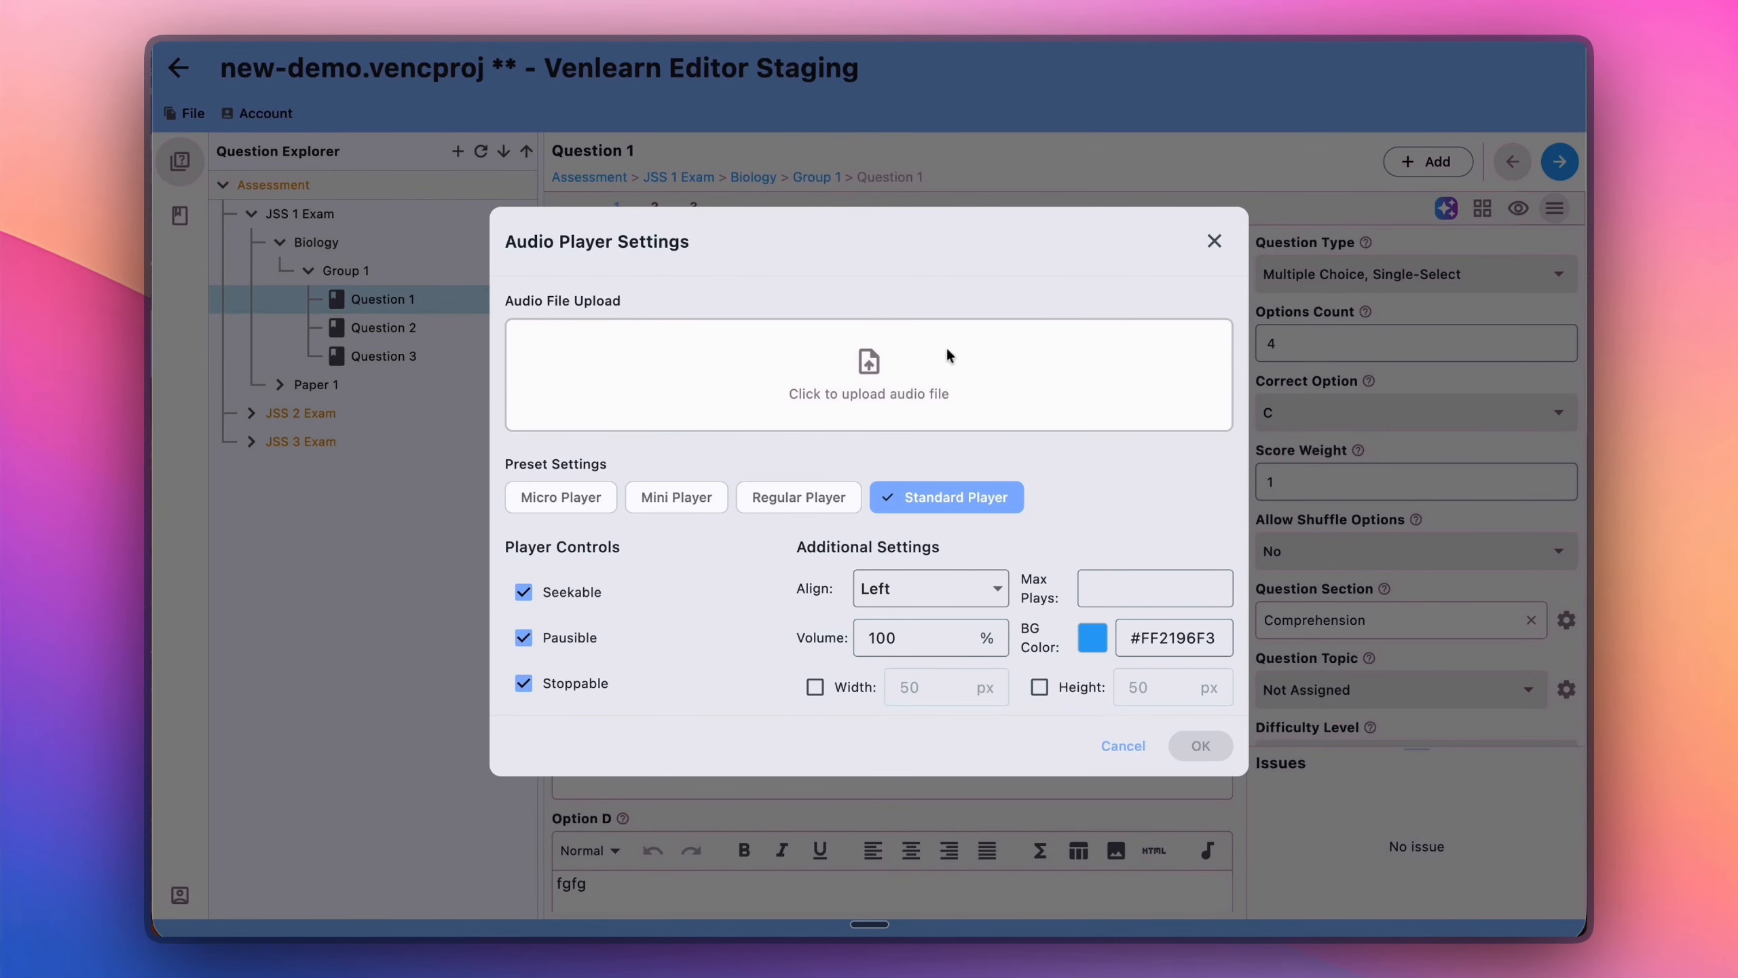
click(875, 357)
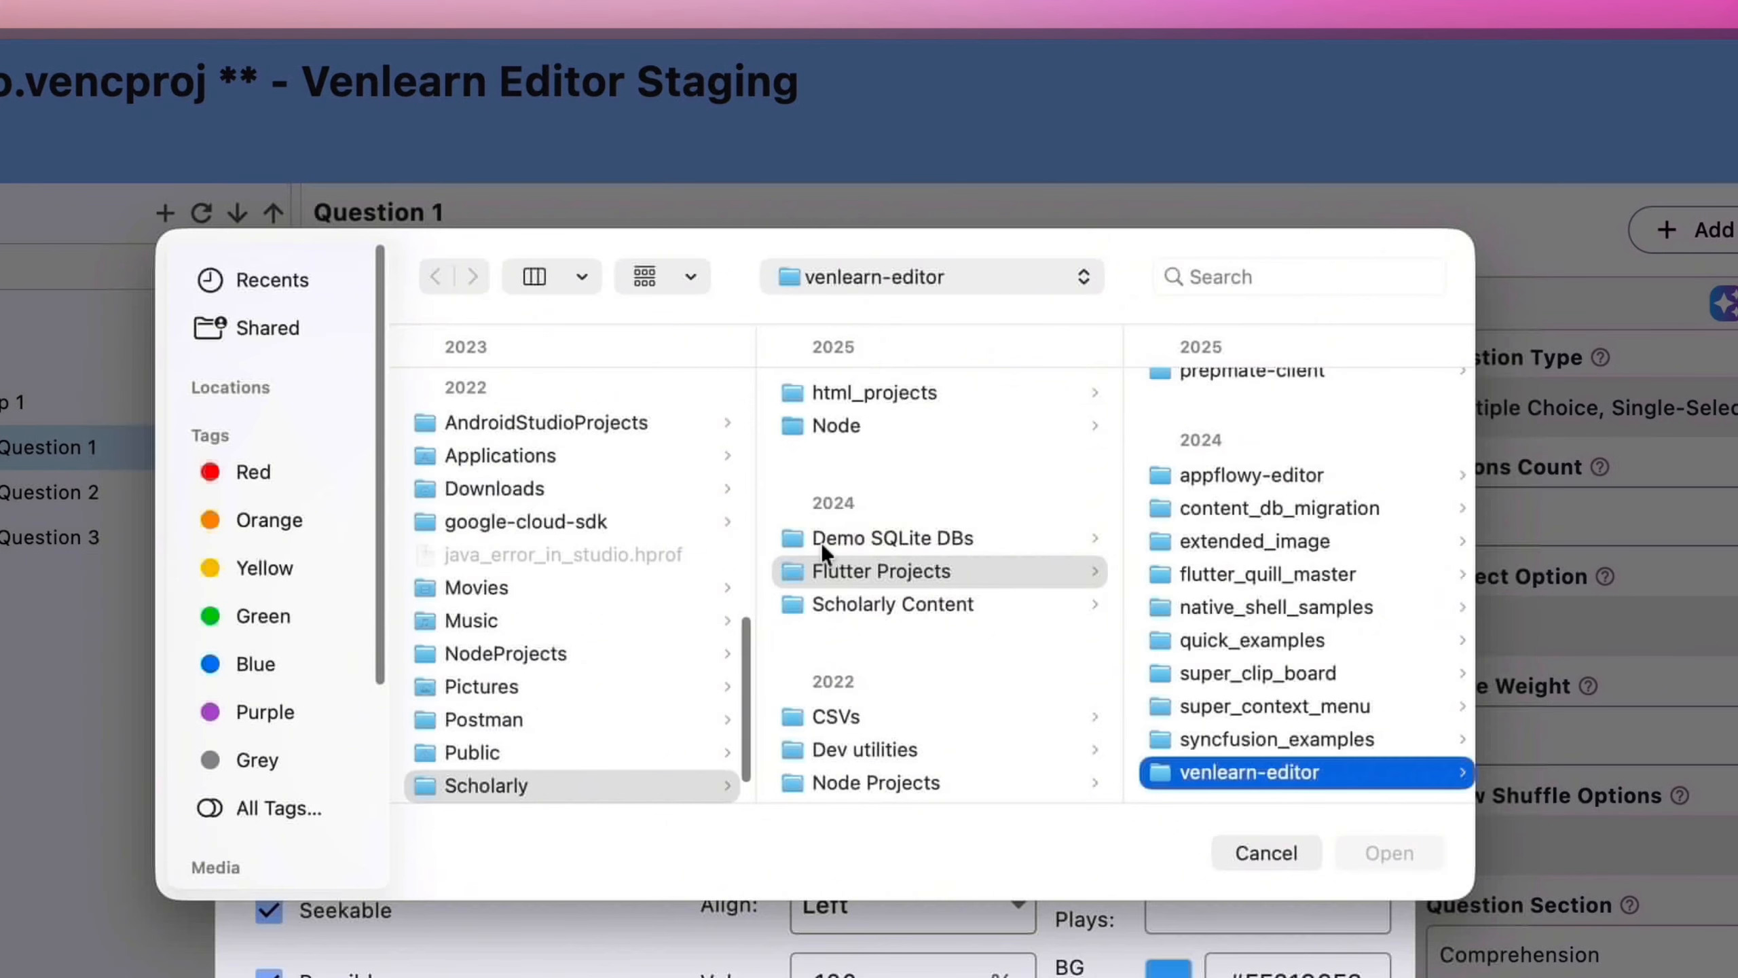
click(1249, 276)
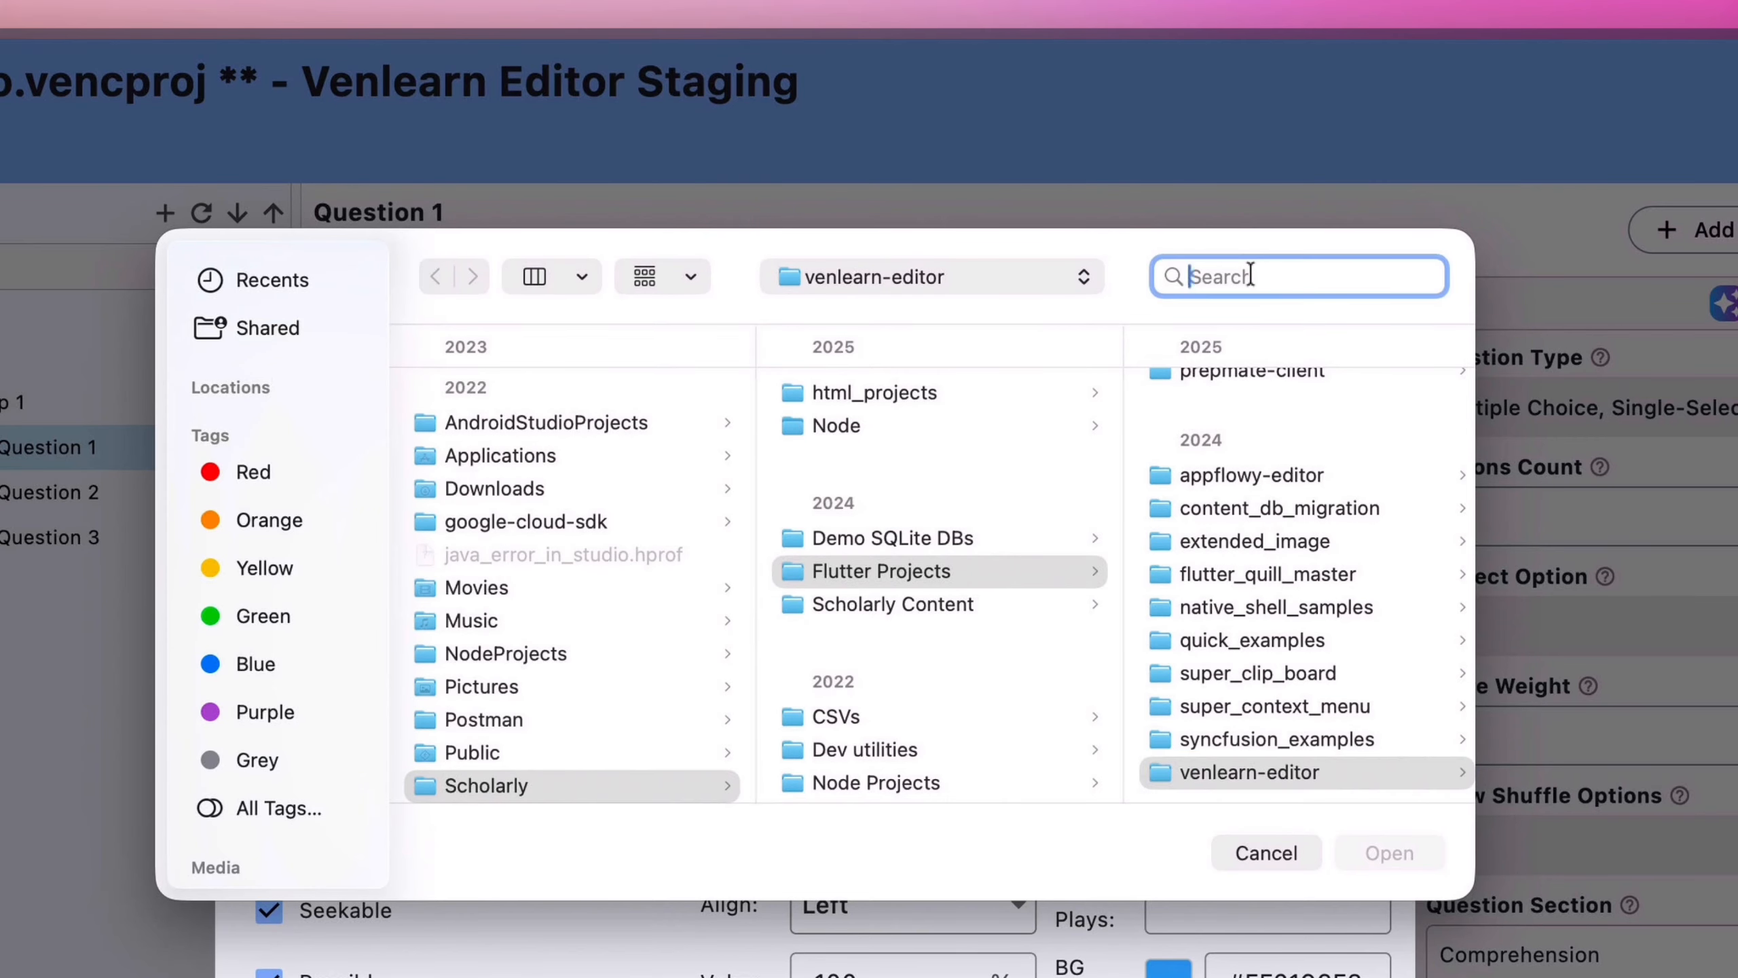
text(mp3)
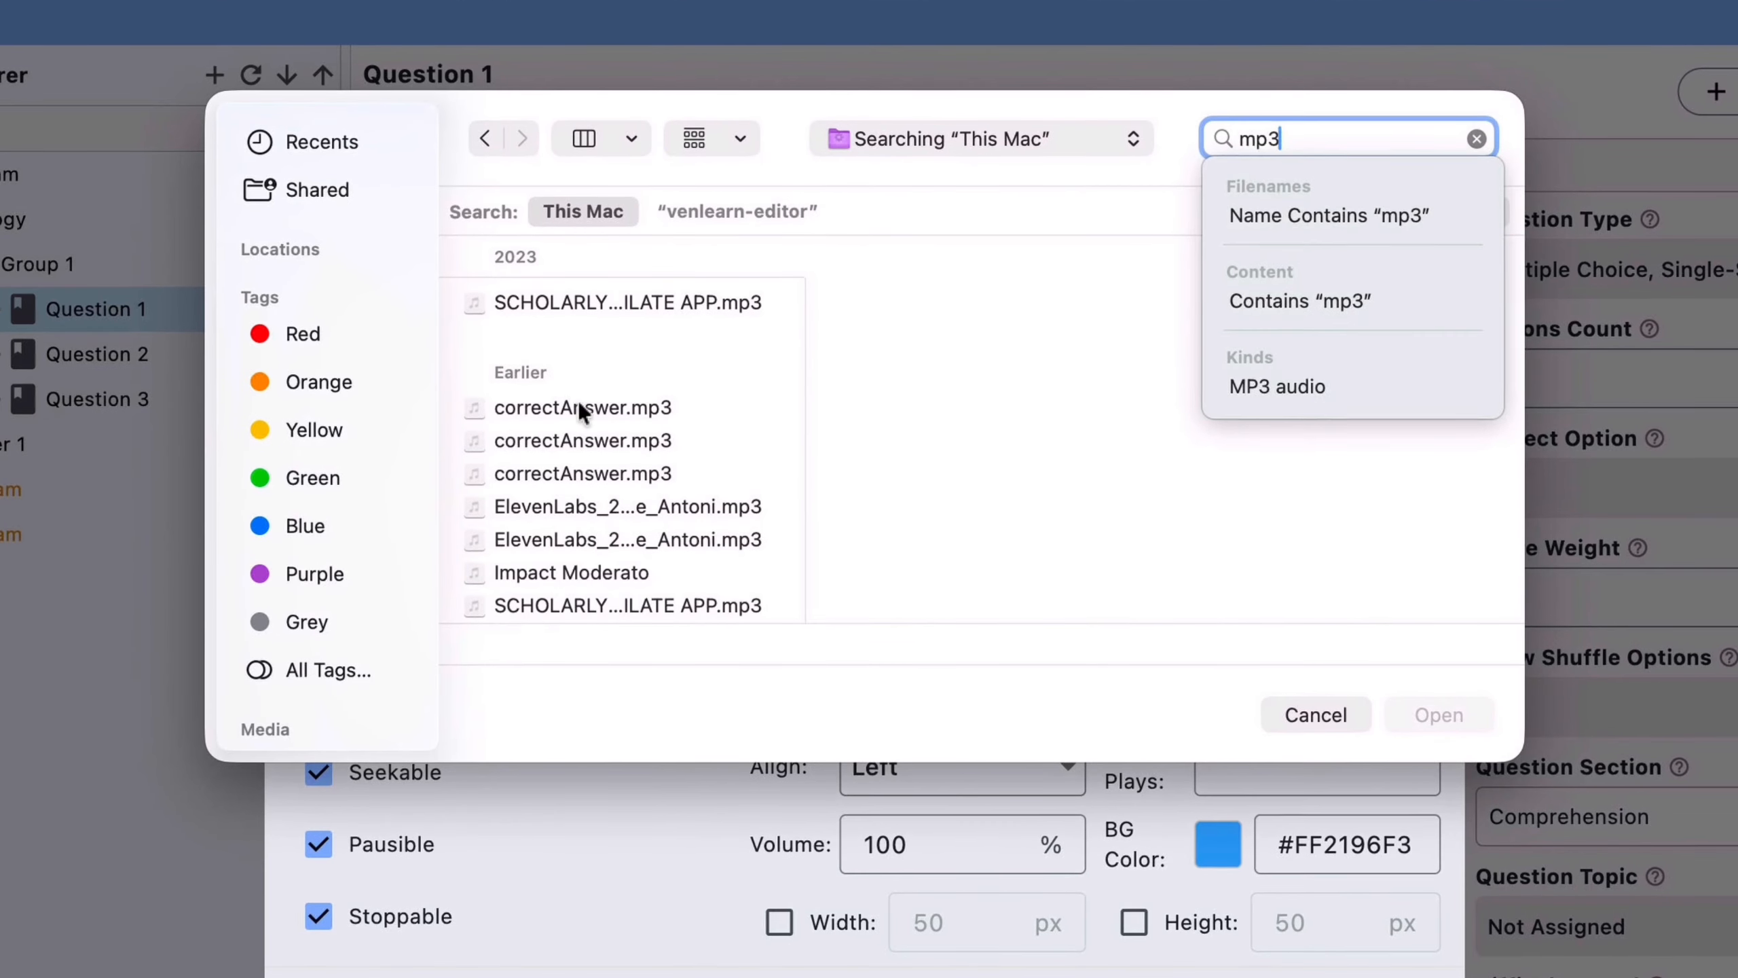
click(581, 406)
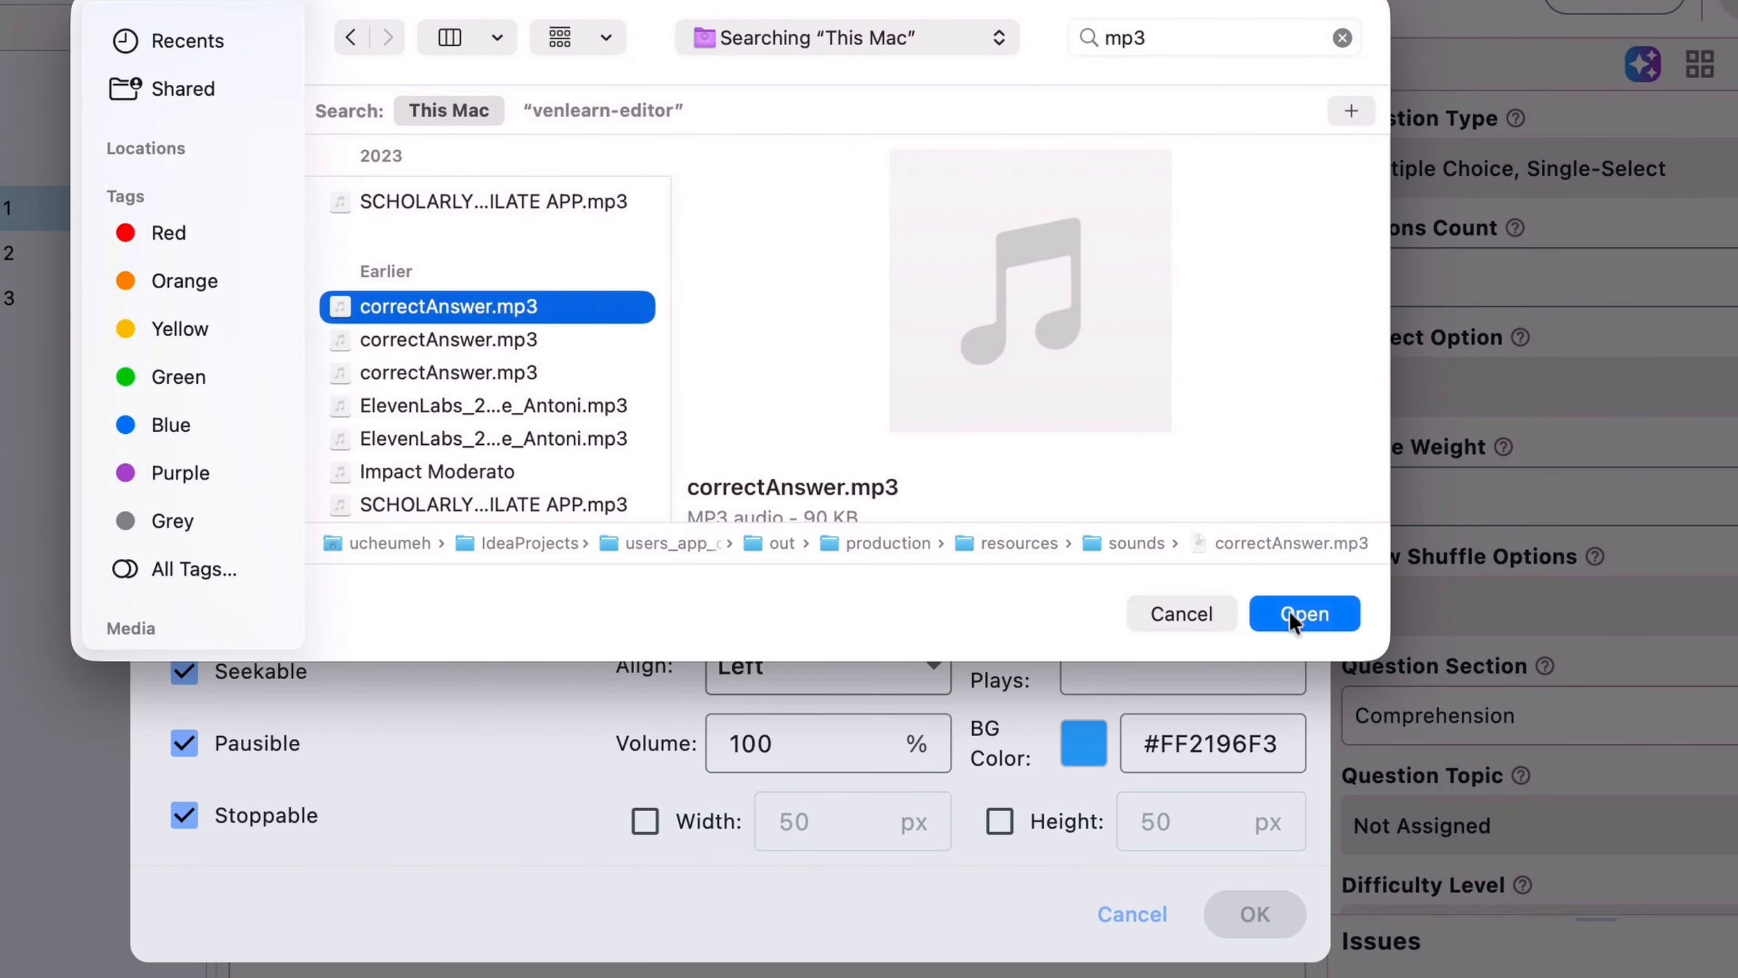
click(1291, 614)
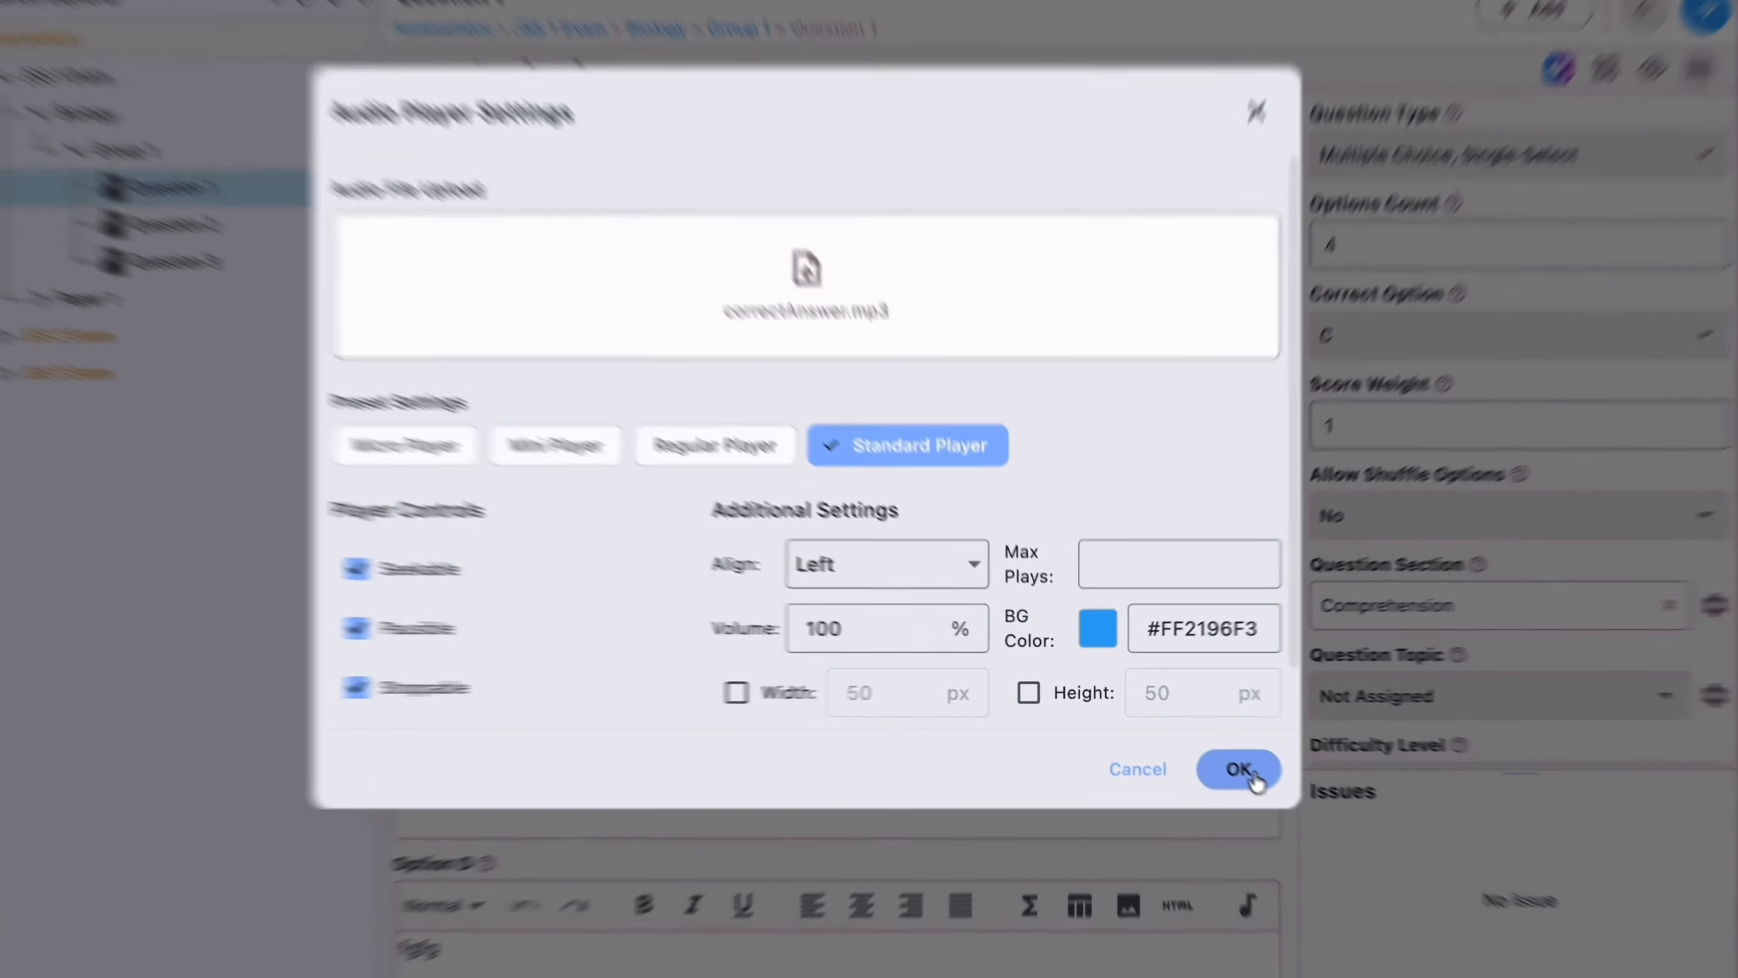
click(1200, 745)
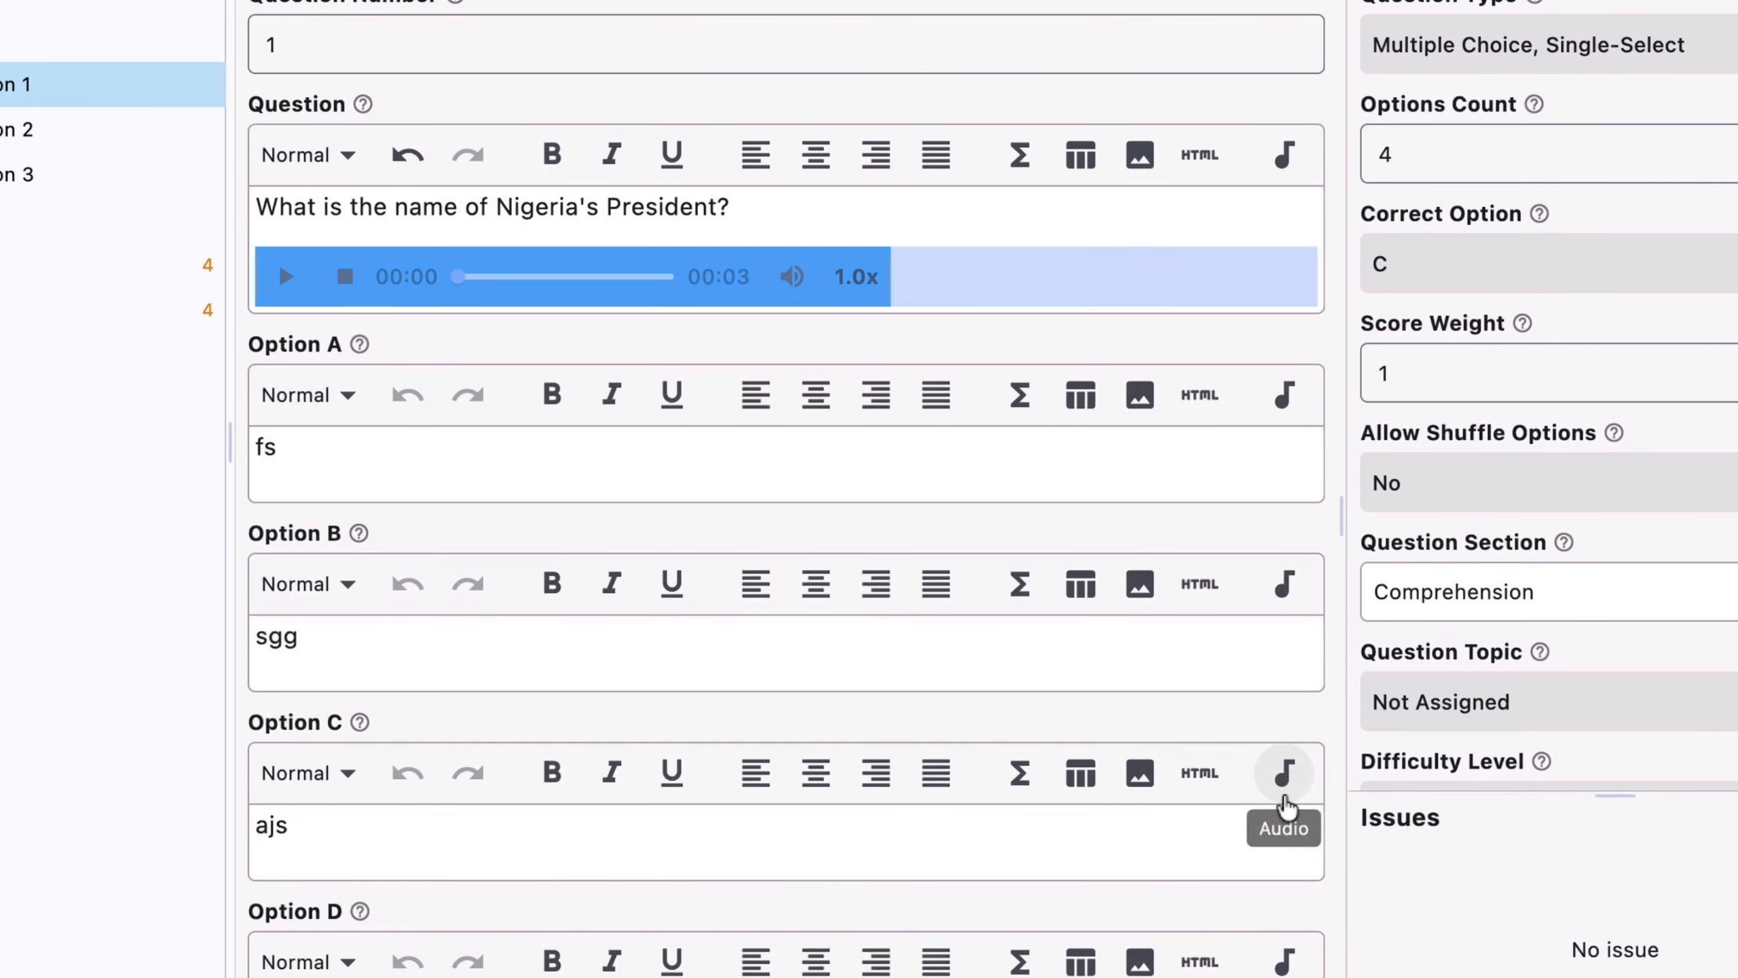
click(958, 263)
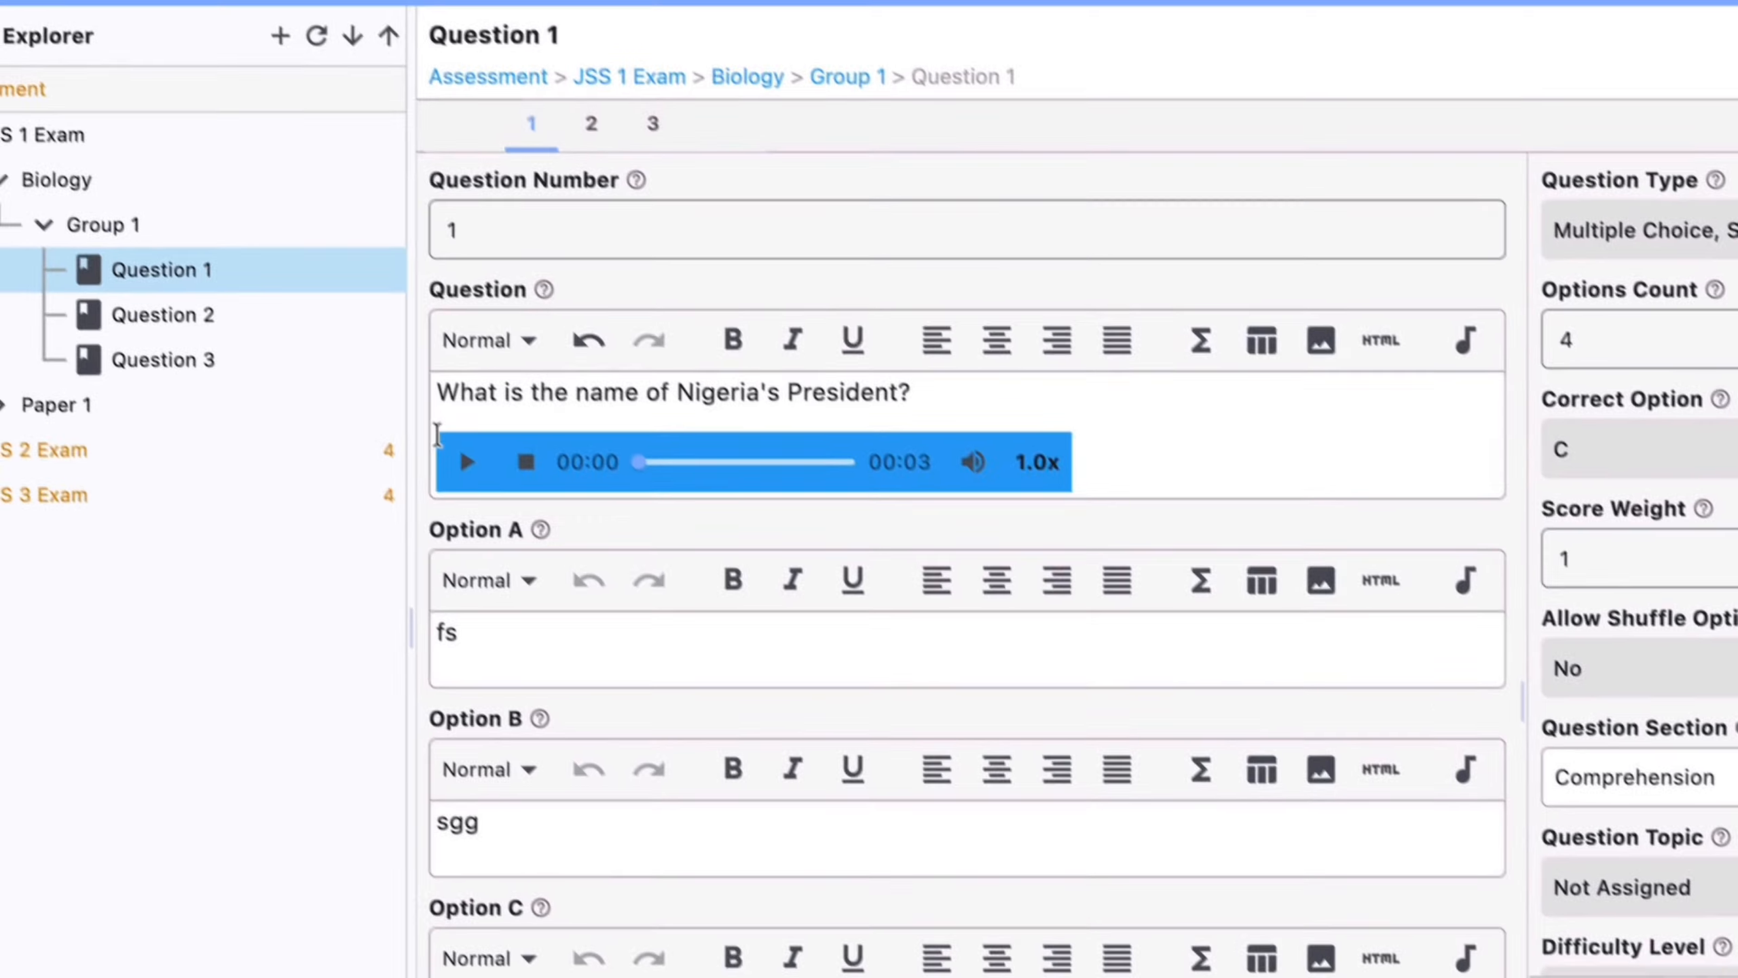
- Test the inserted audio clip's playback, volume, speed and seek controls without changing the volume or speed
click(465, 465)
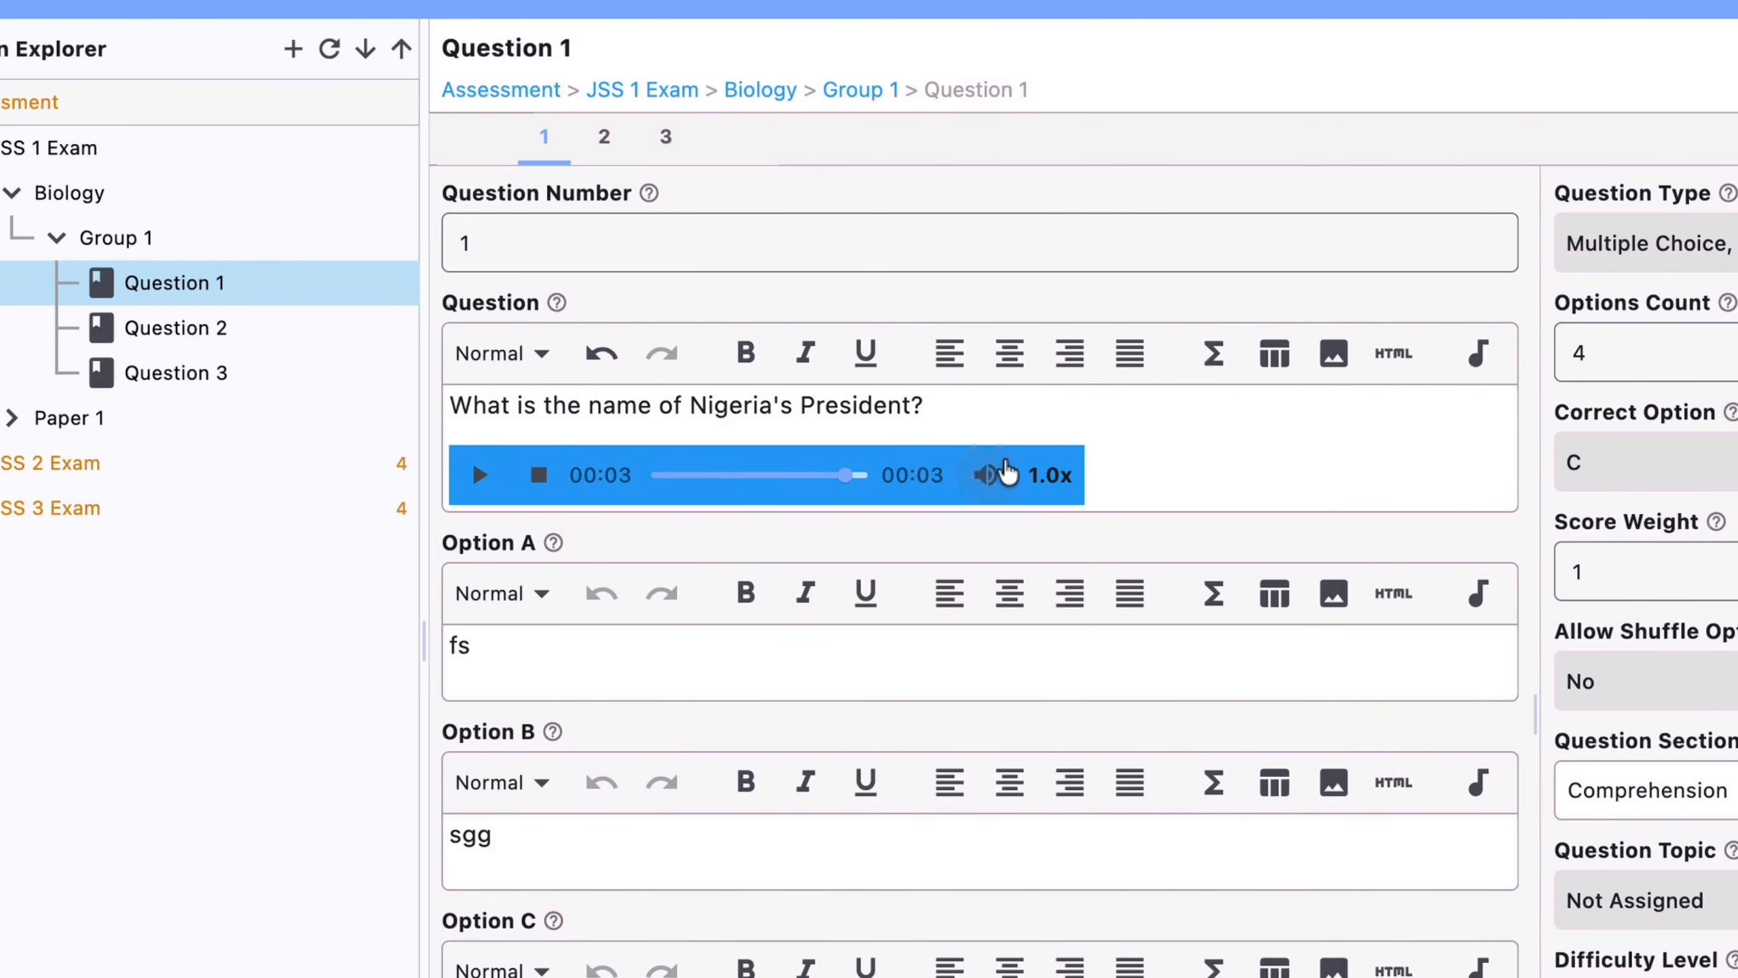
click(992, 491)
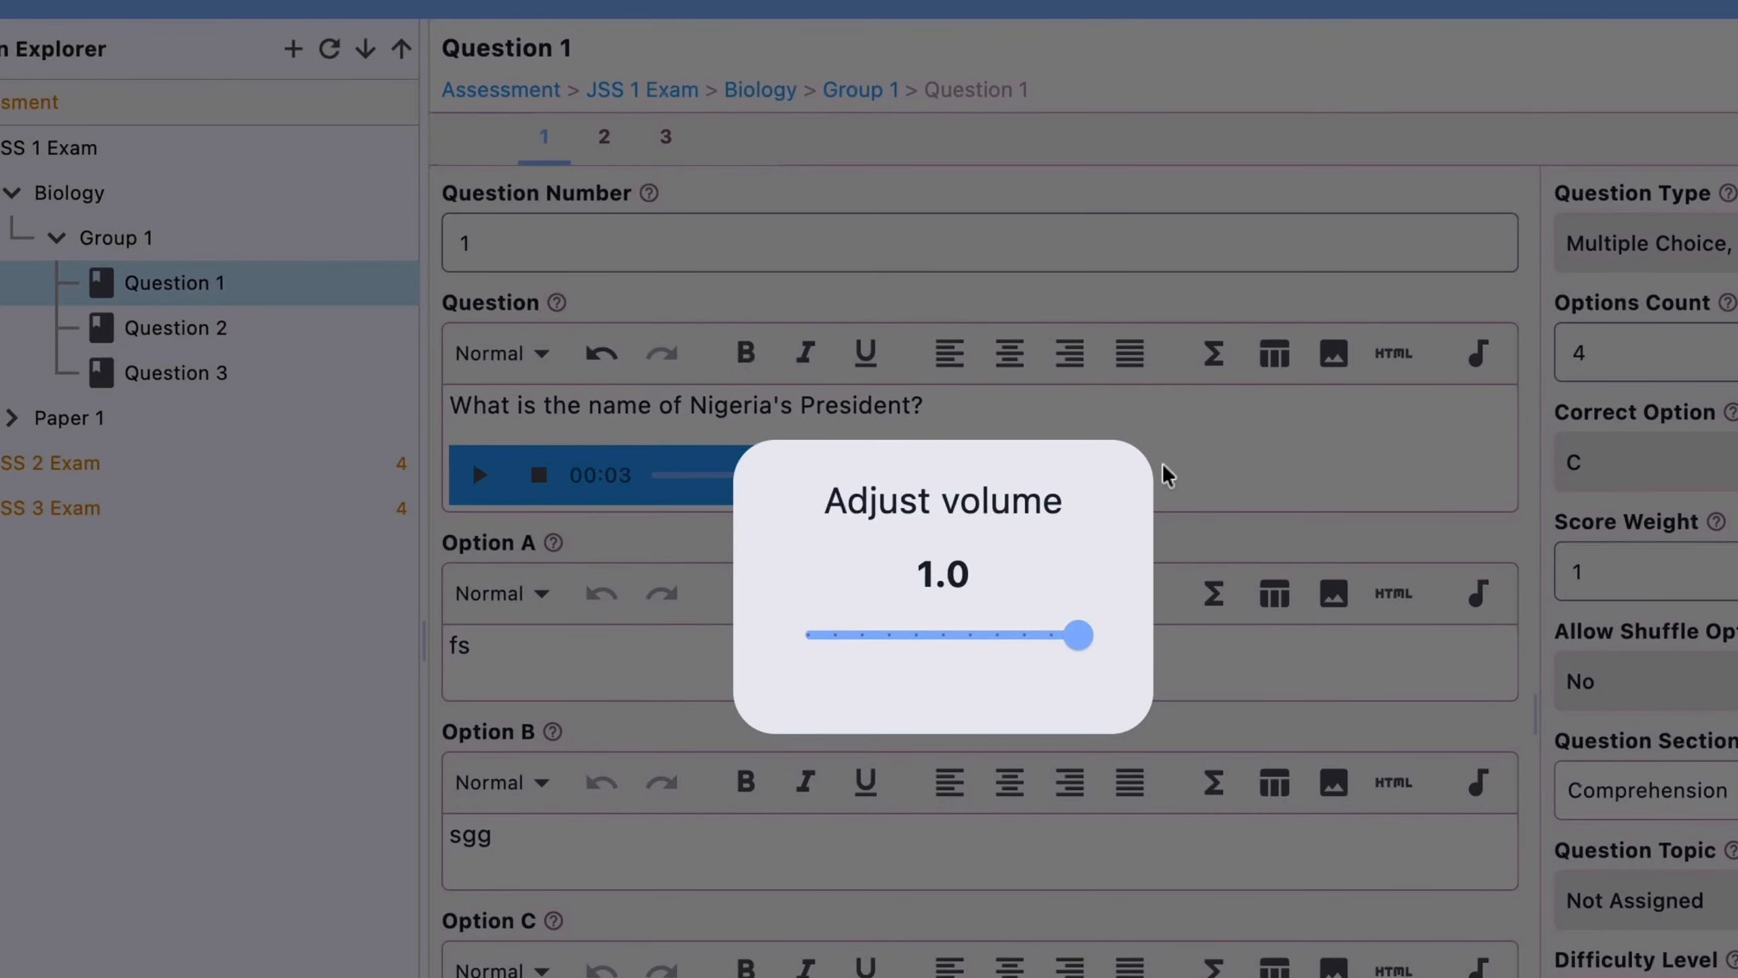
click(1190, 482)
click(957, 444)
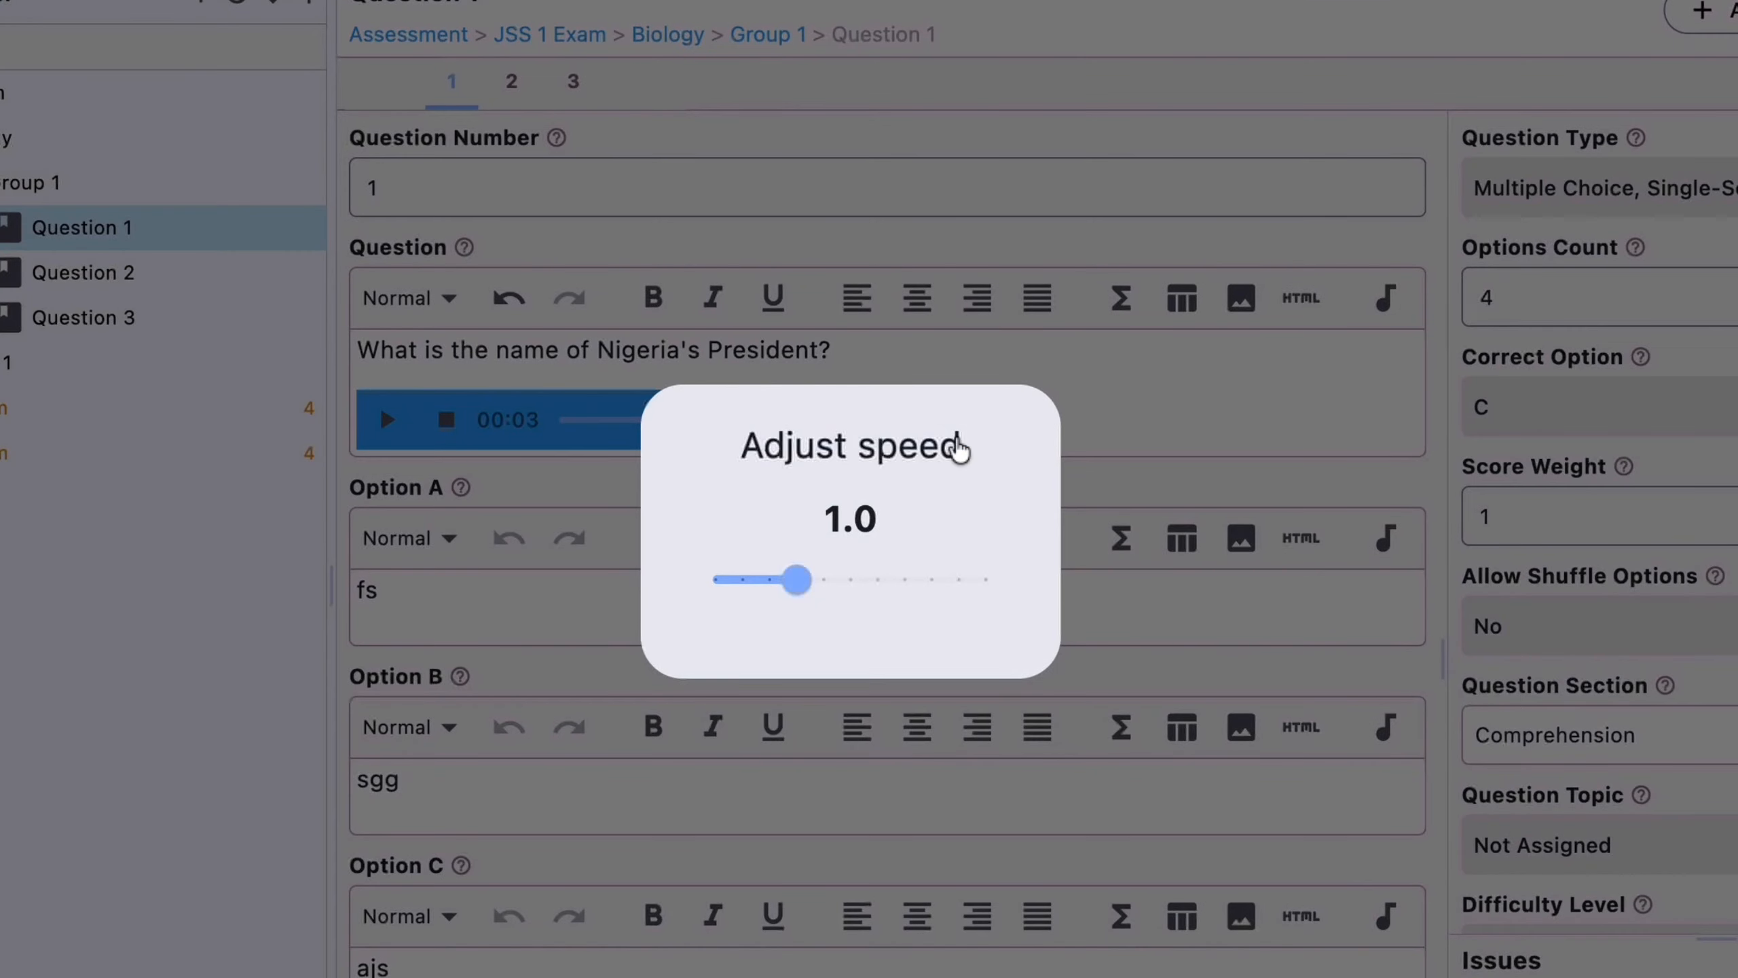
click(1150, 396)
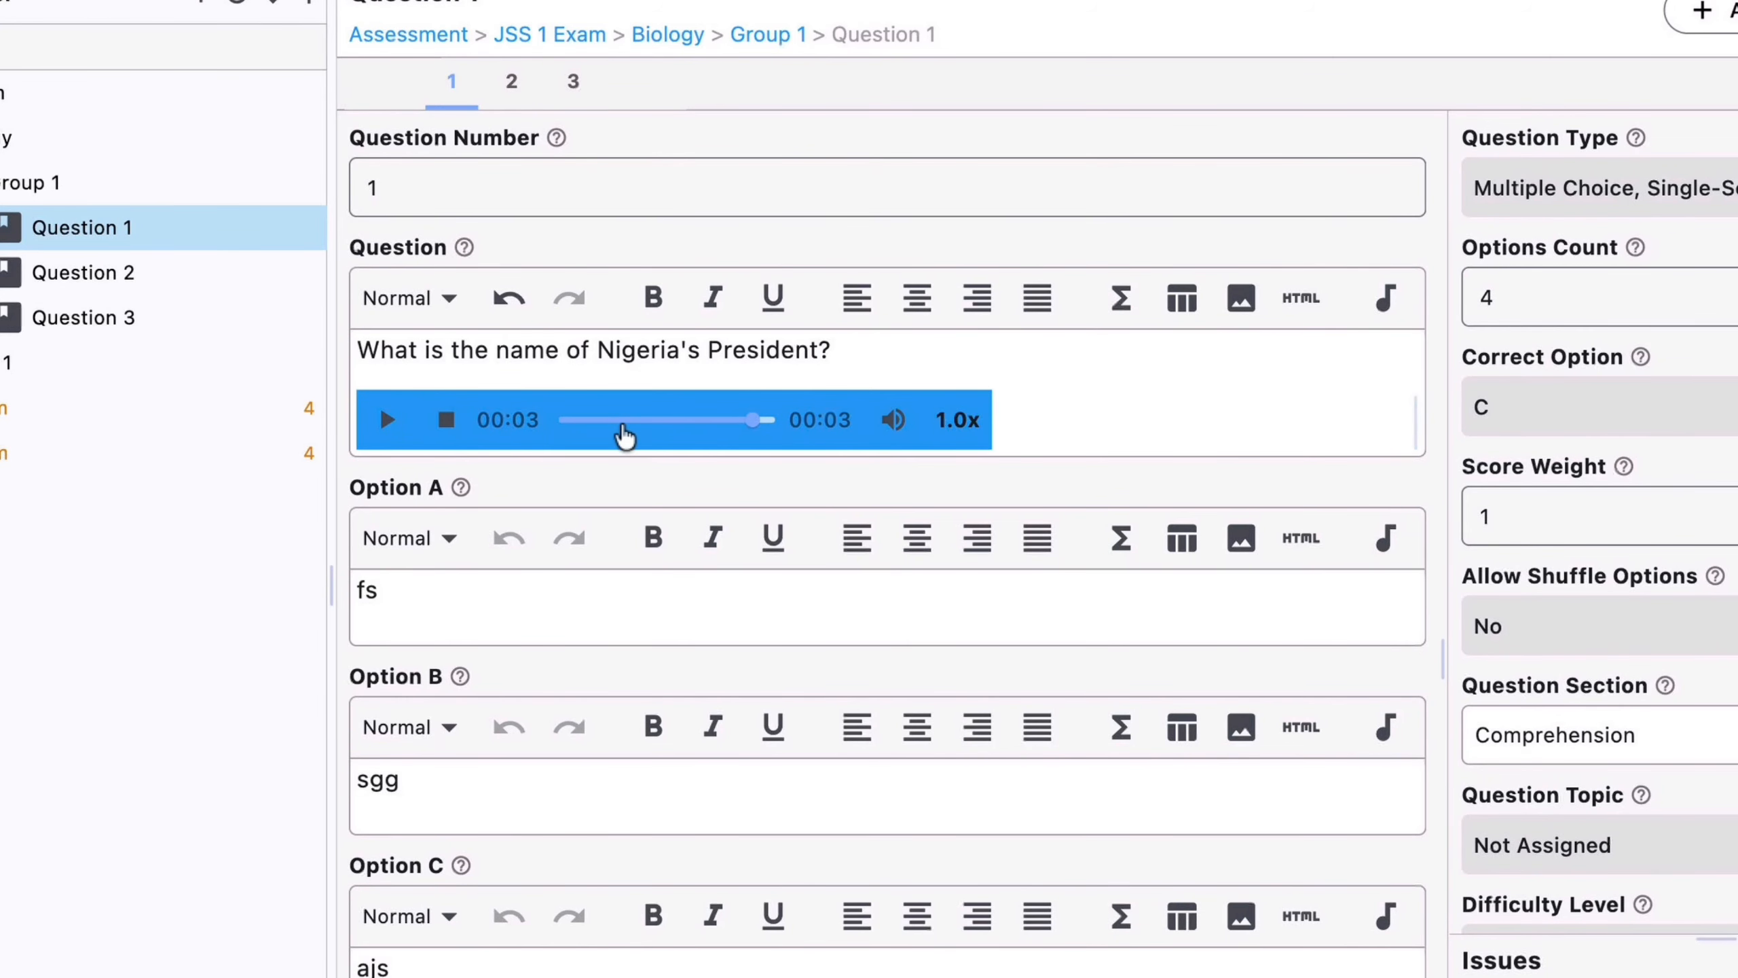
click(648, 421)
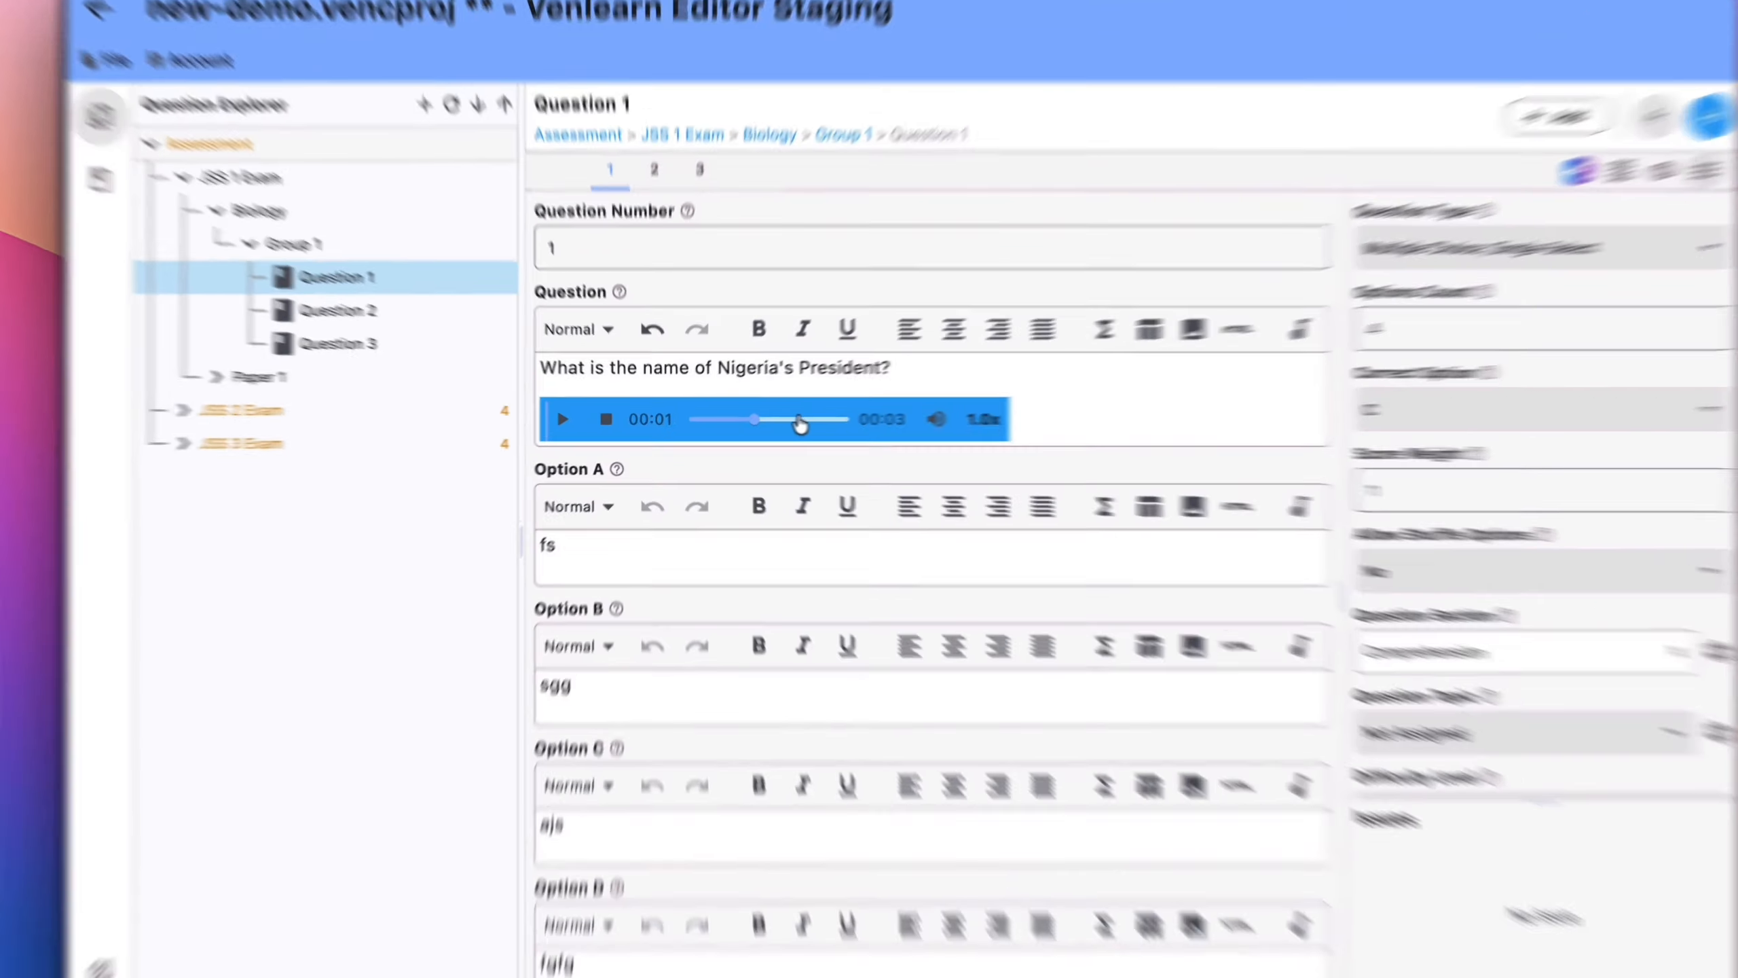
- Reopen the audio clip's settings, try the different player presets, and apply Micro Player
right_click(781, 423)
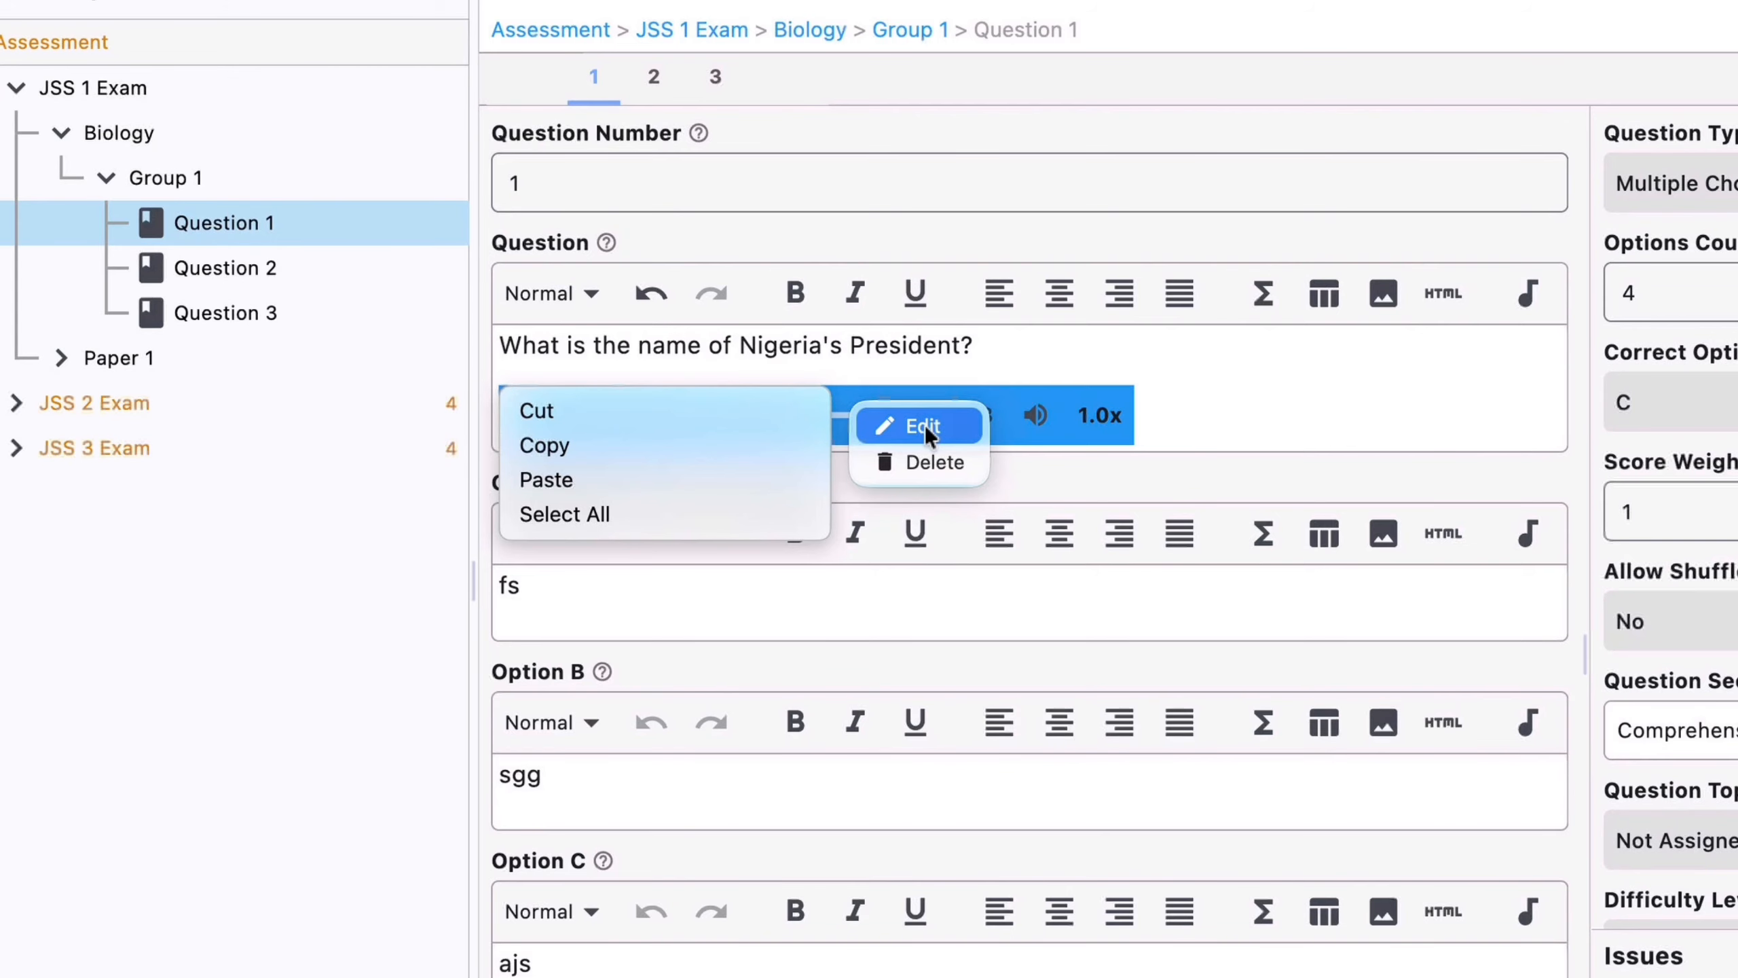
click(924, 424)
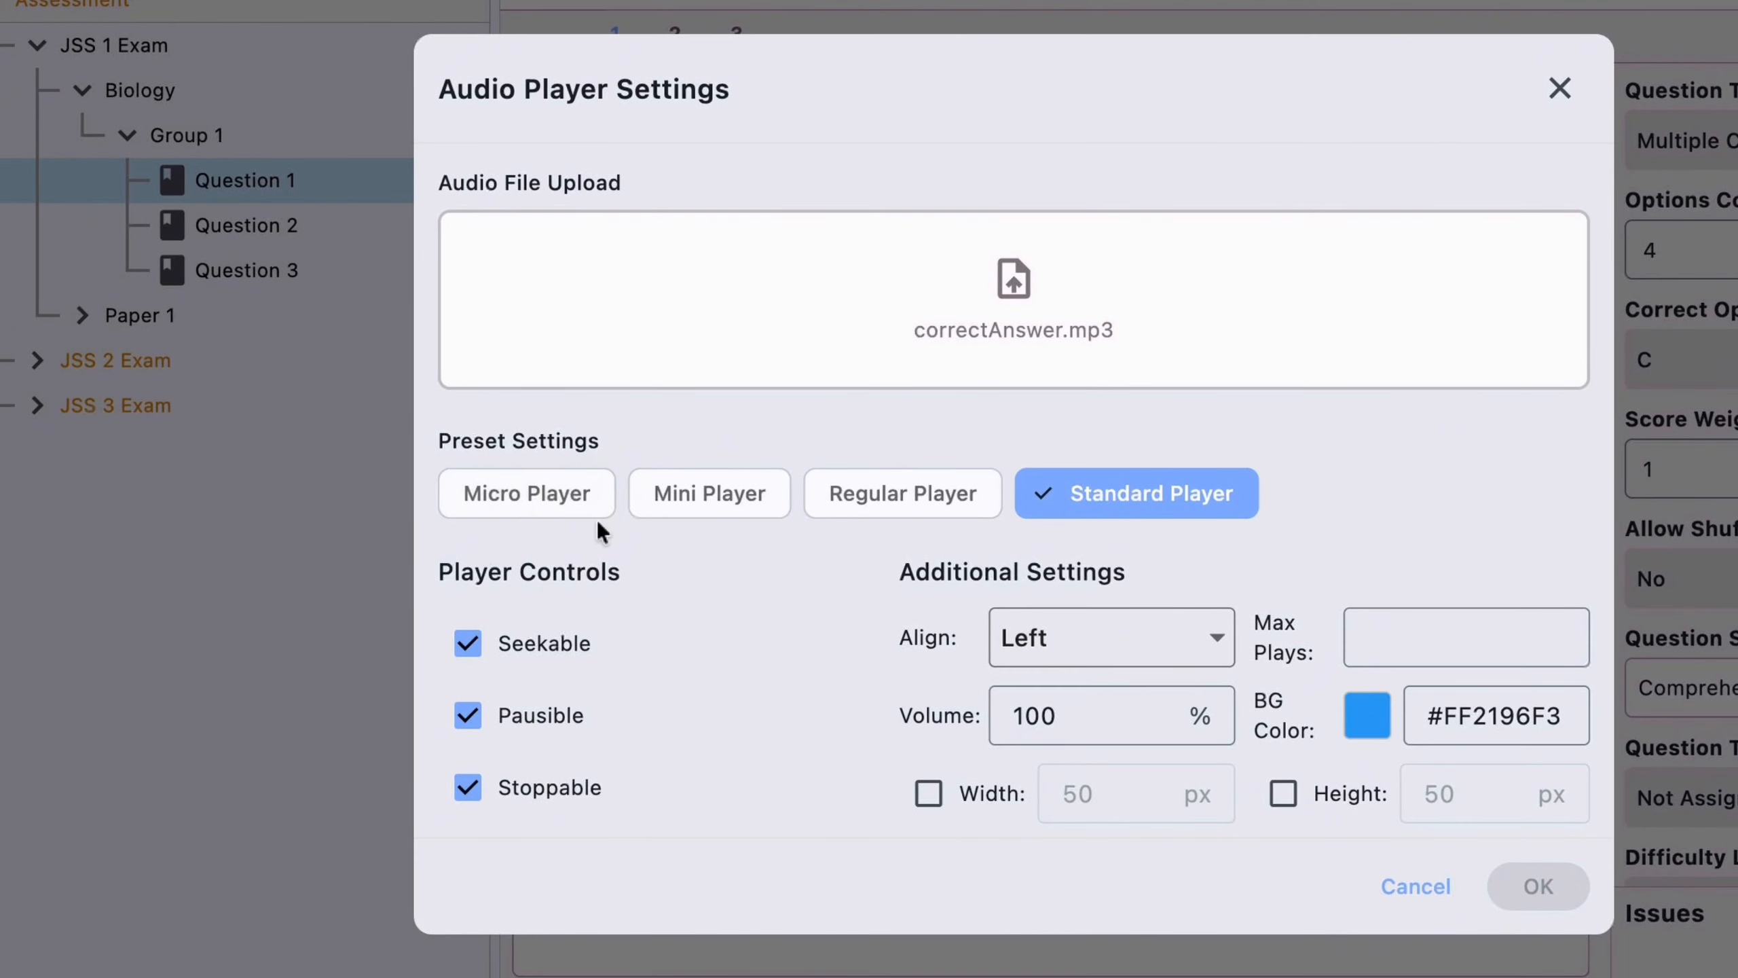
click(554, 503)
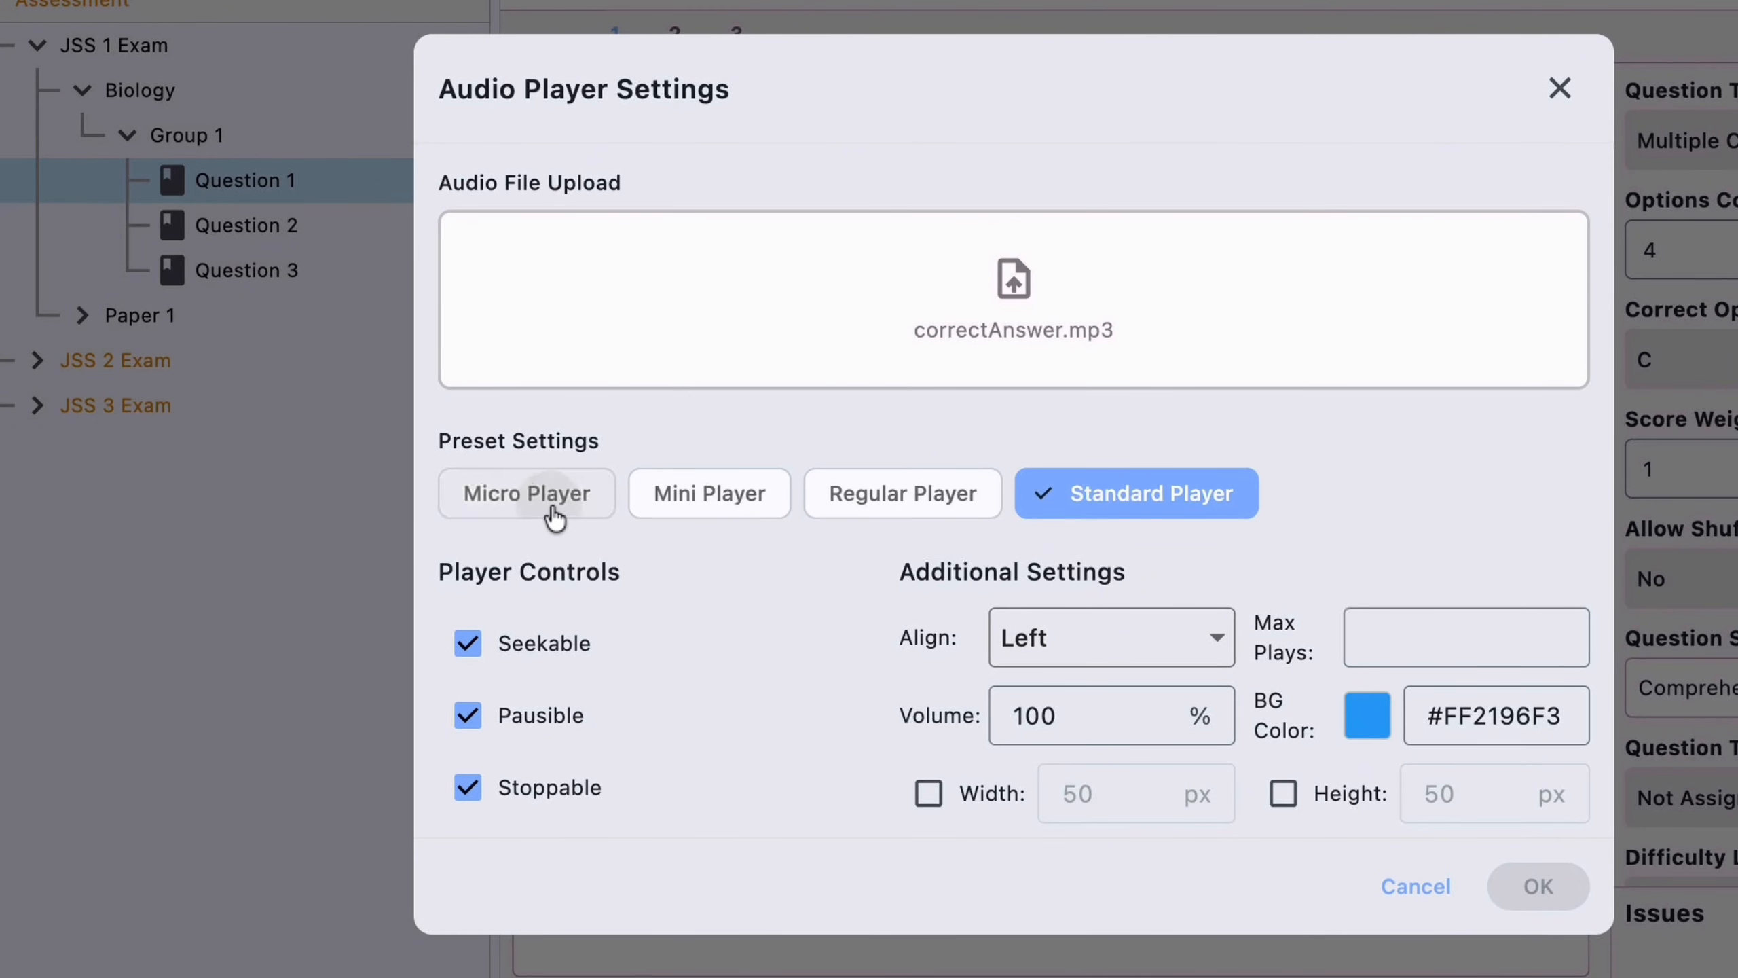
click(736, 513)
click(982, 511)
click(1152, 496)
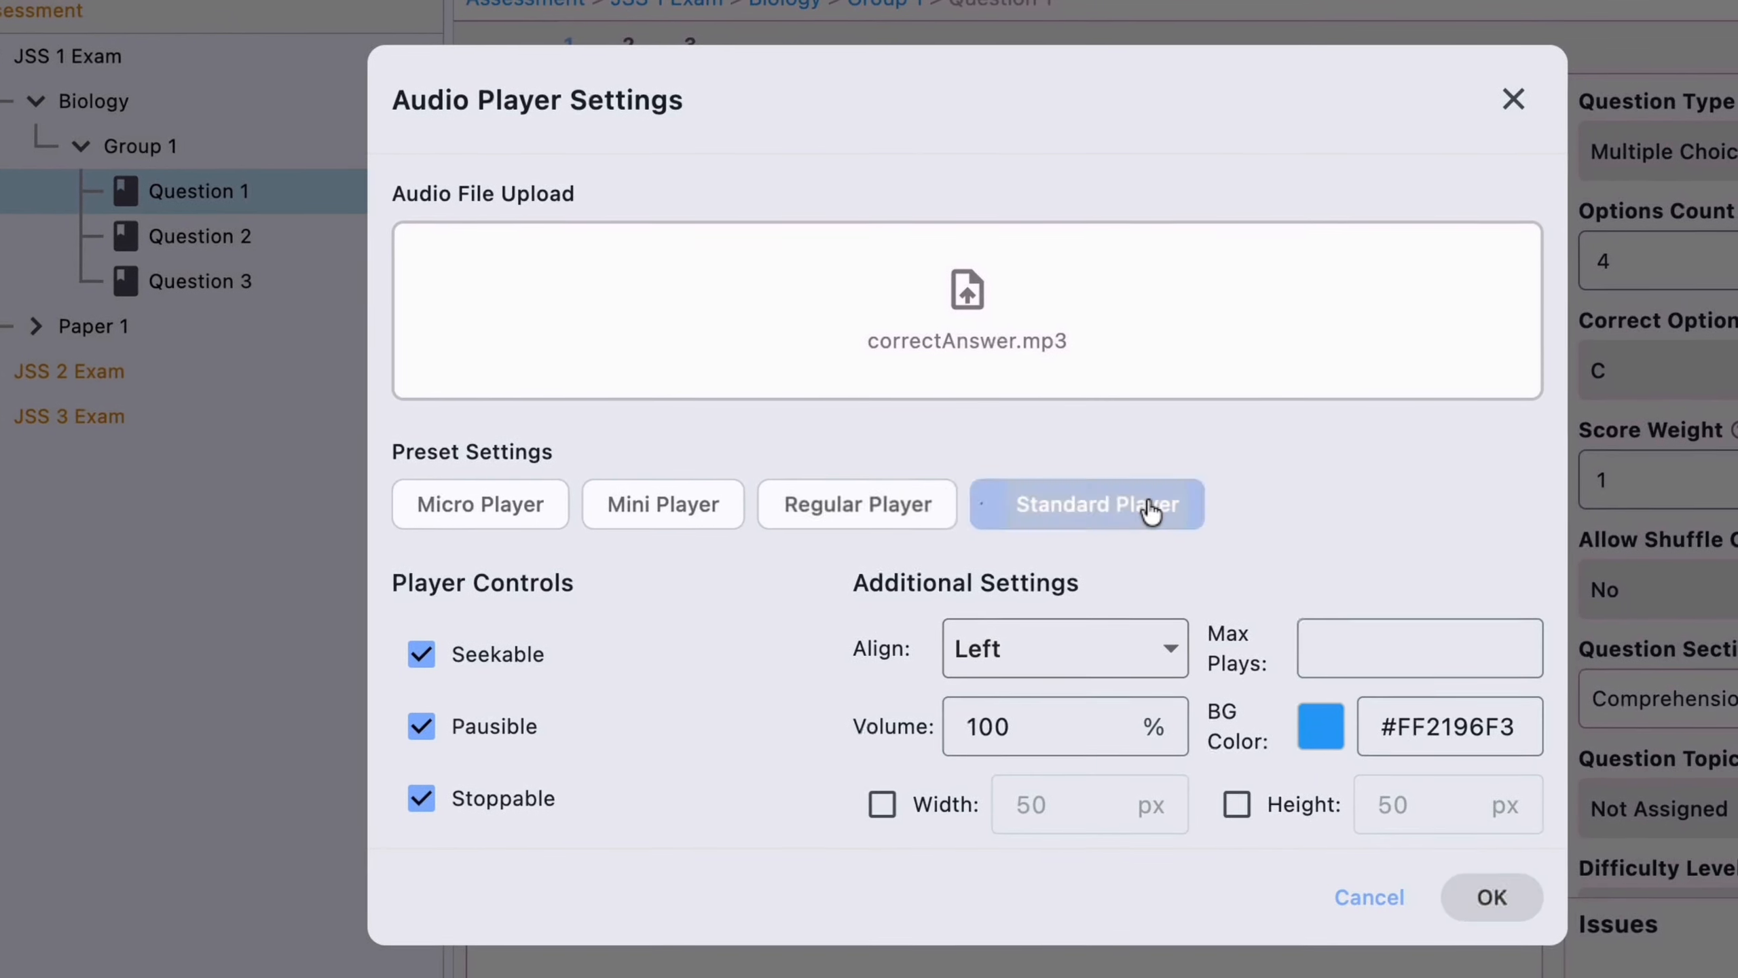
click(452, 514)
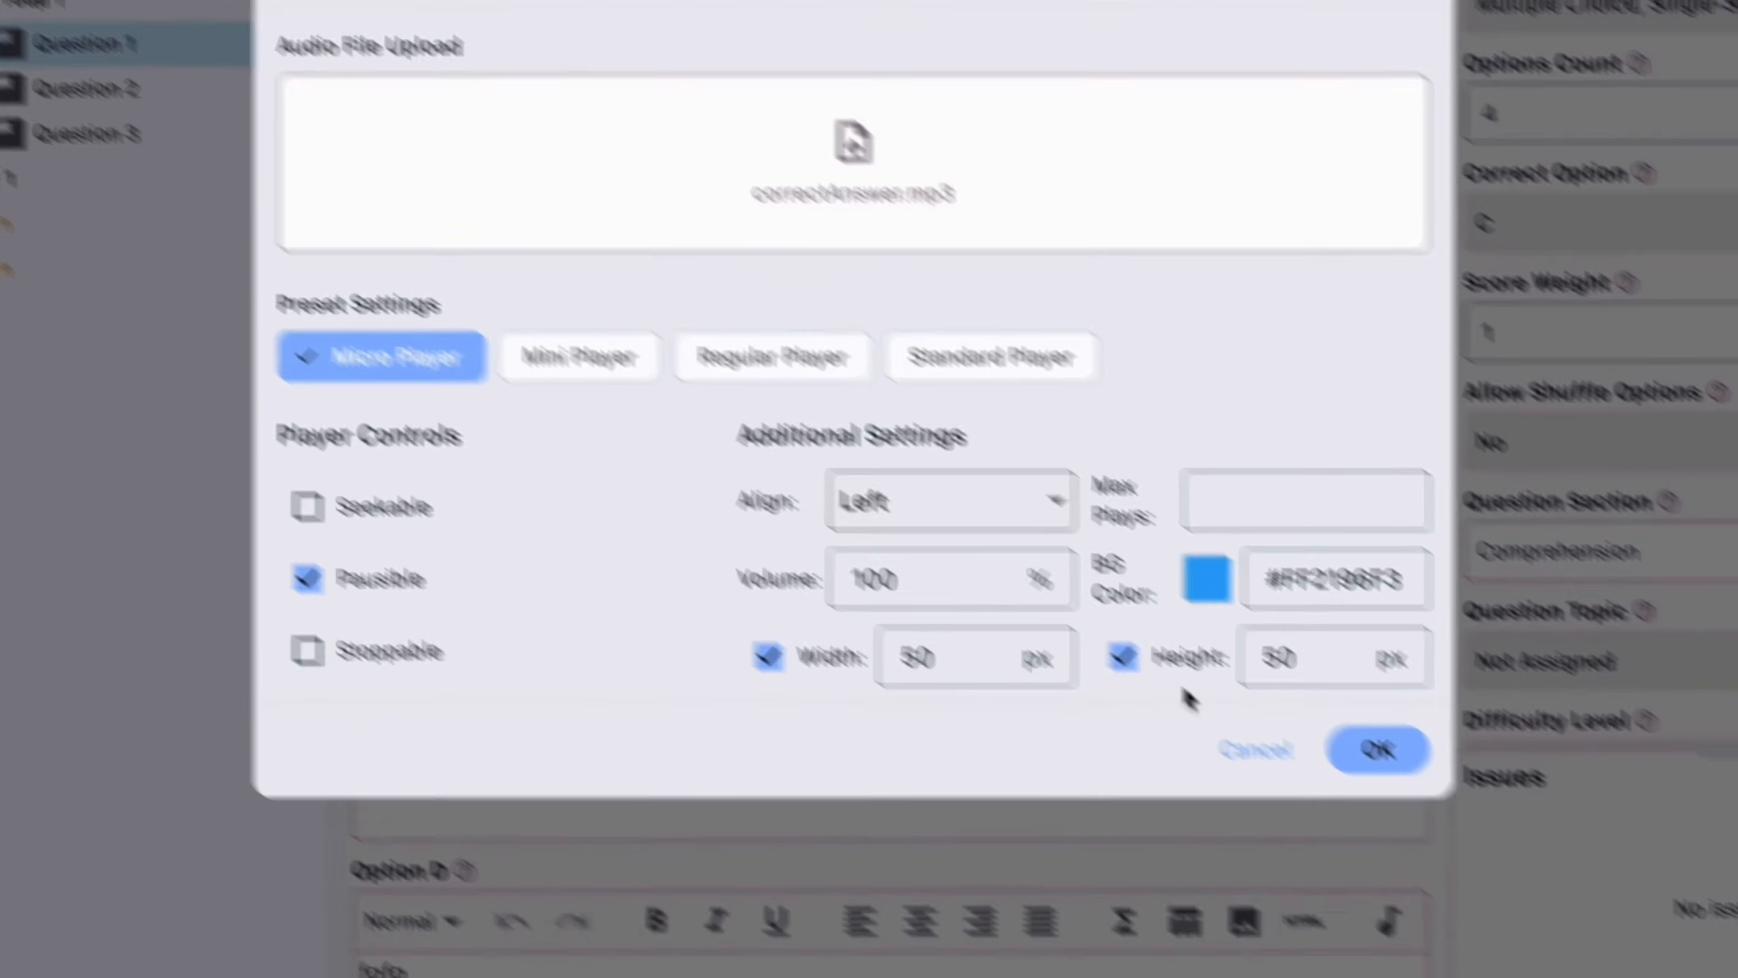
click(1377, 749)
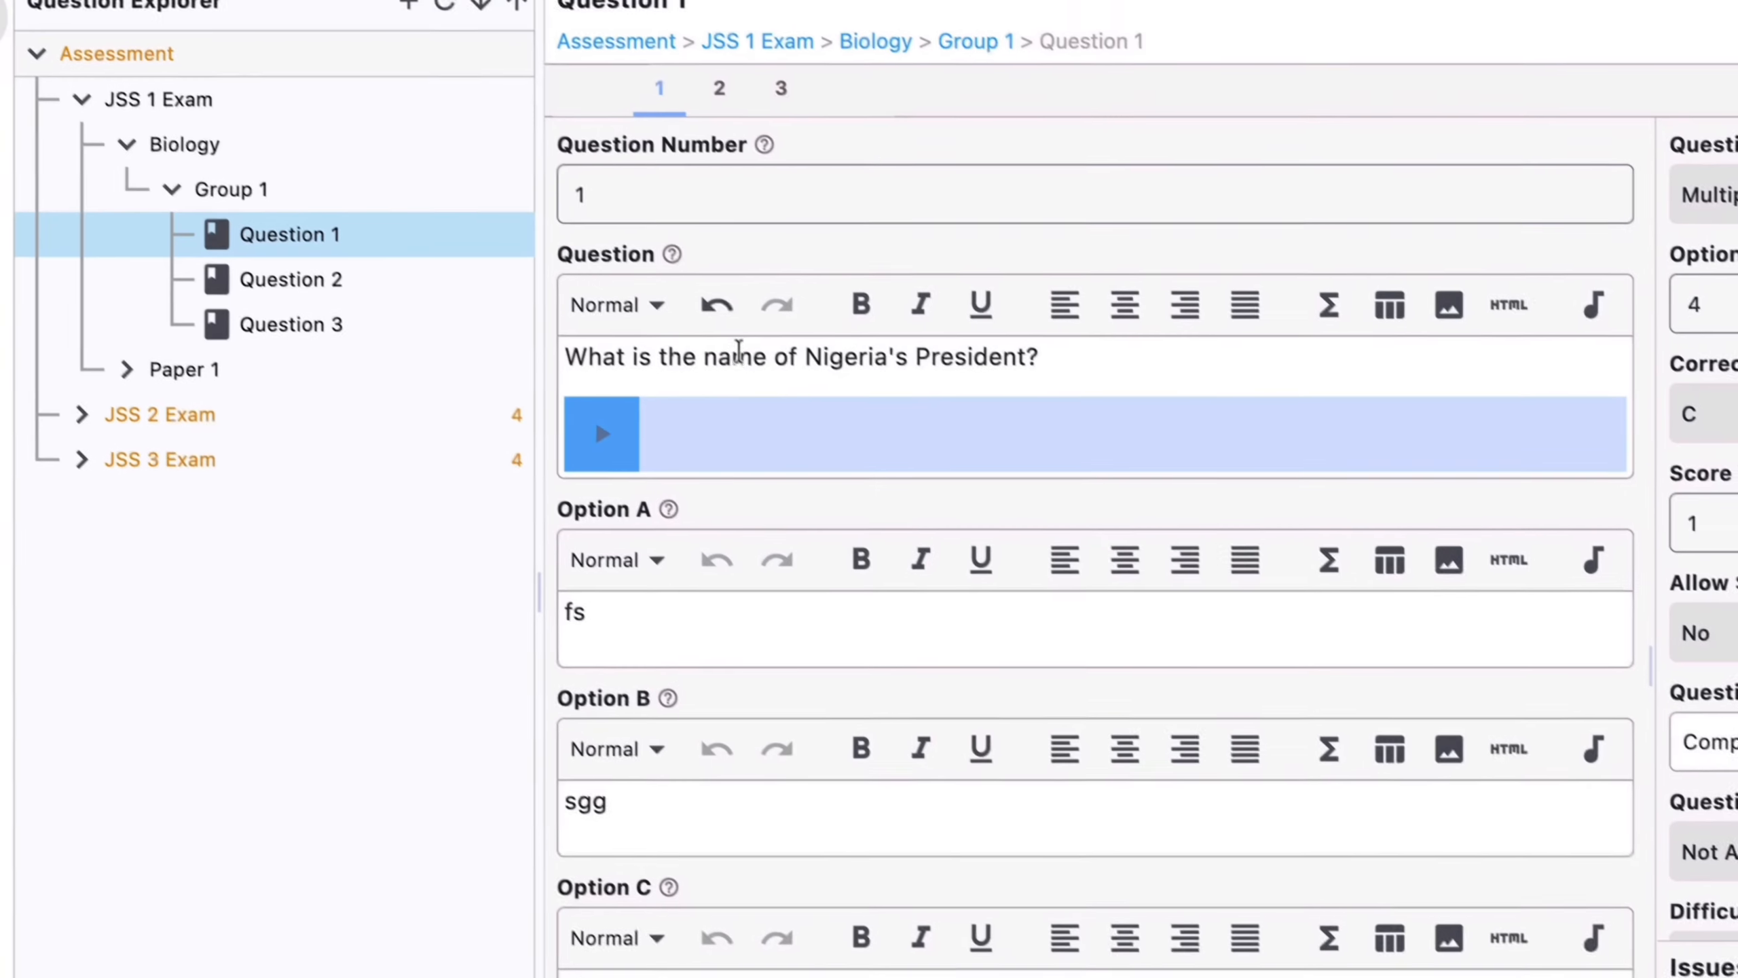
click(768, 439)
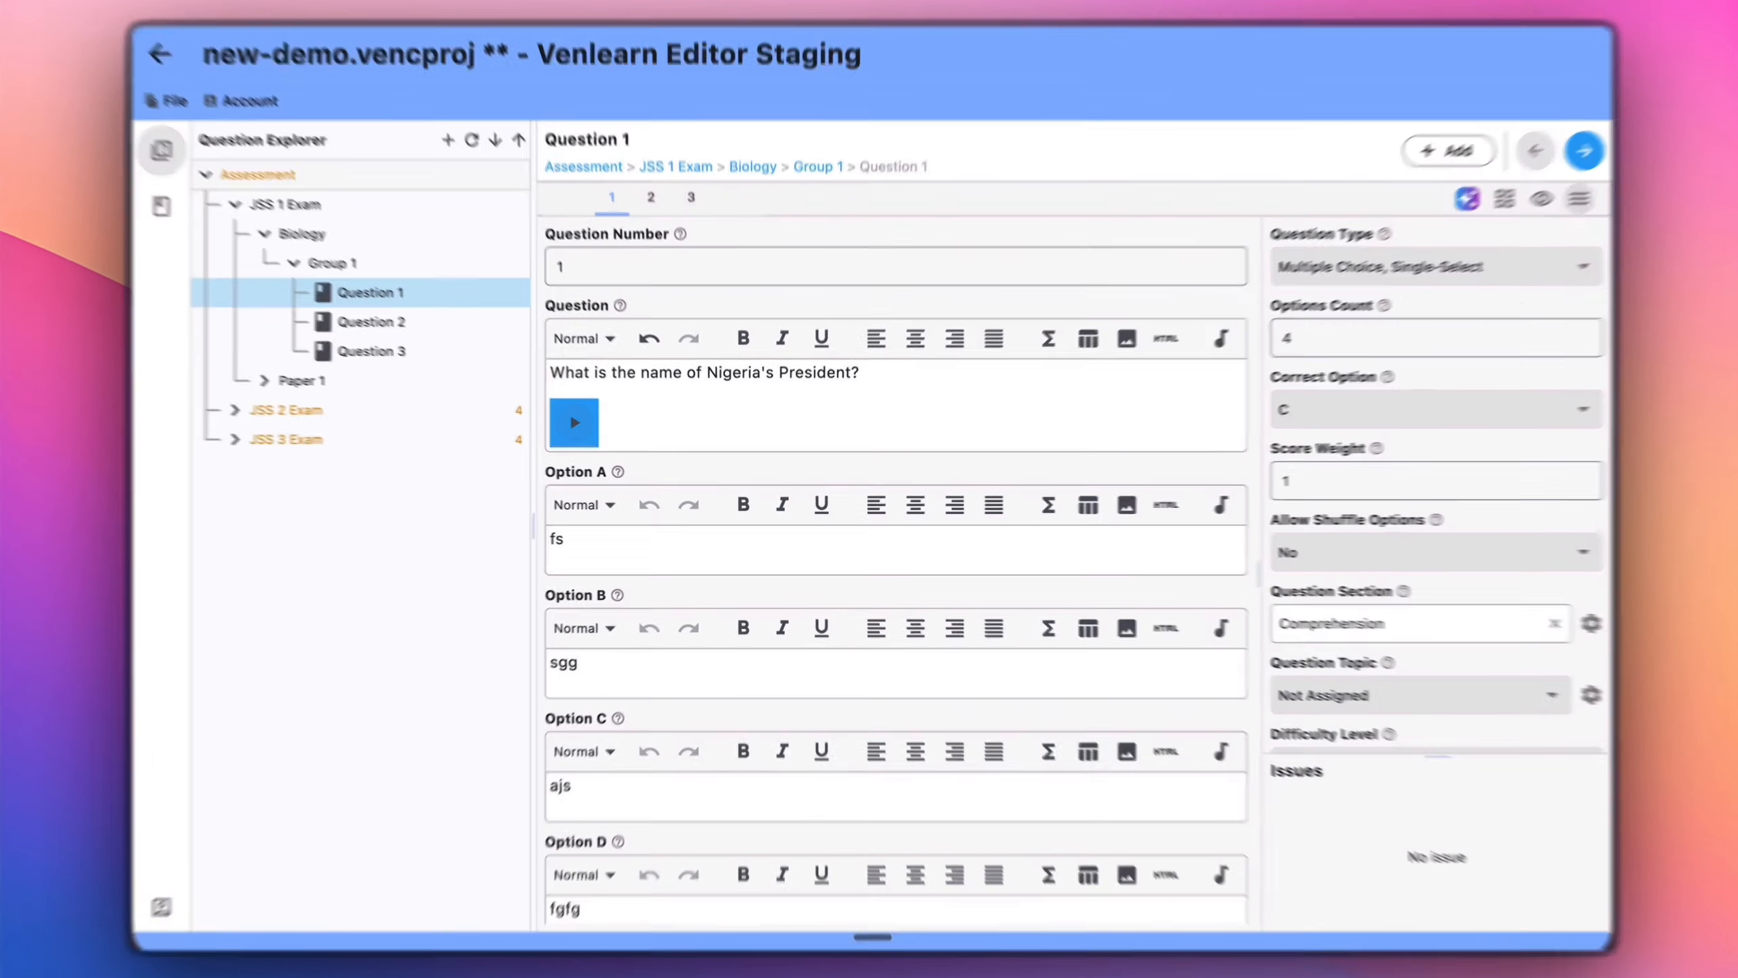
- Change the audio clip in Question 1 to the Mini Player preset and deselect it
right_click(581, 425)
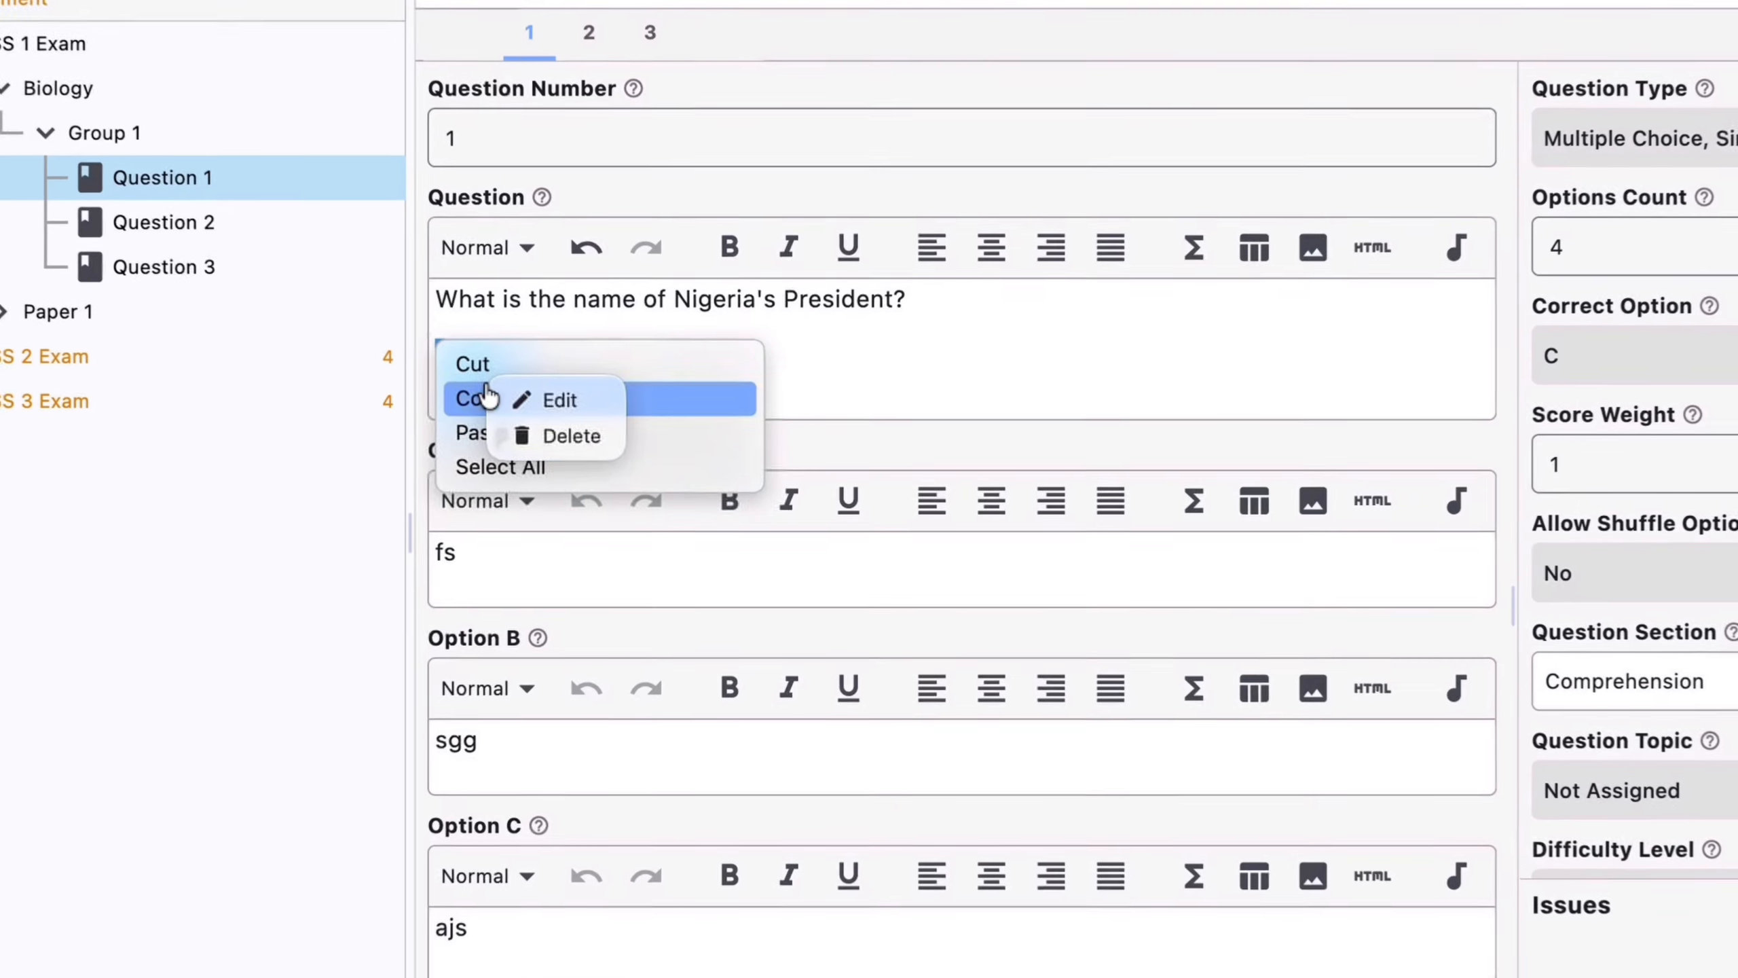
click(537, 391)
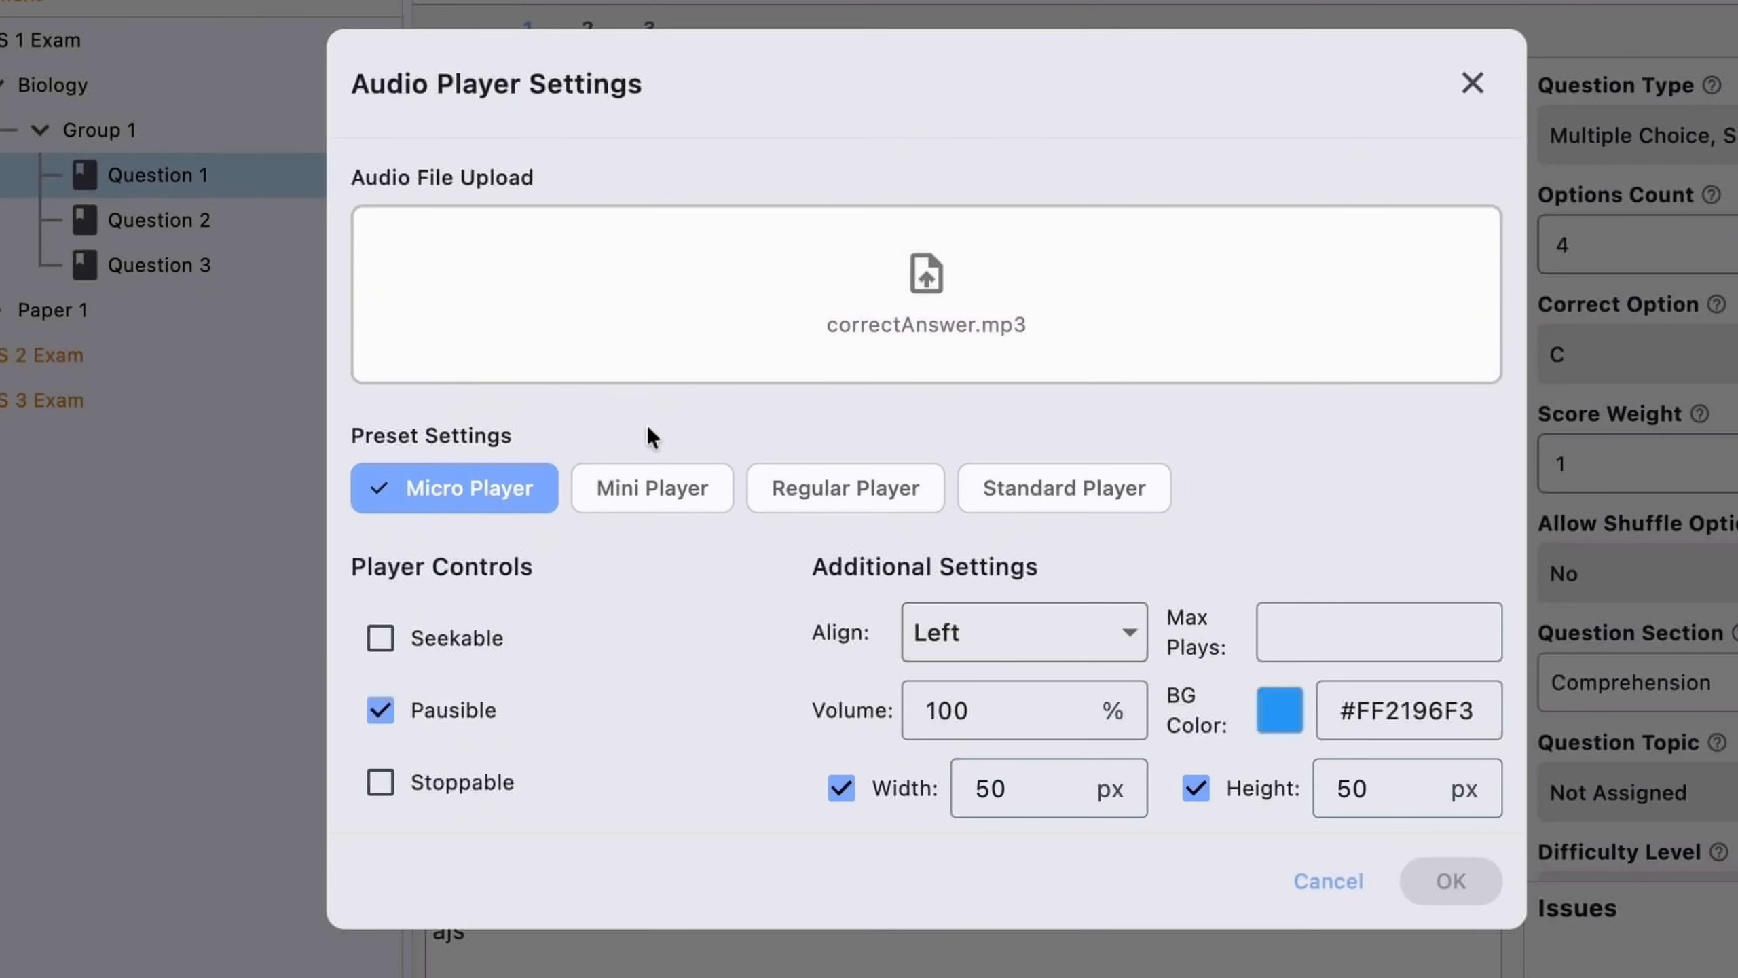
click(642, 488)
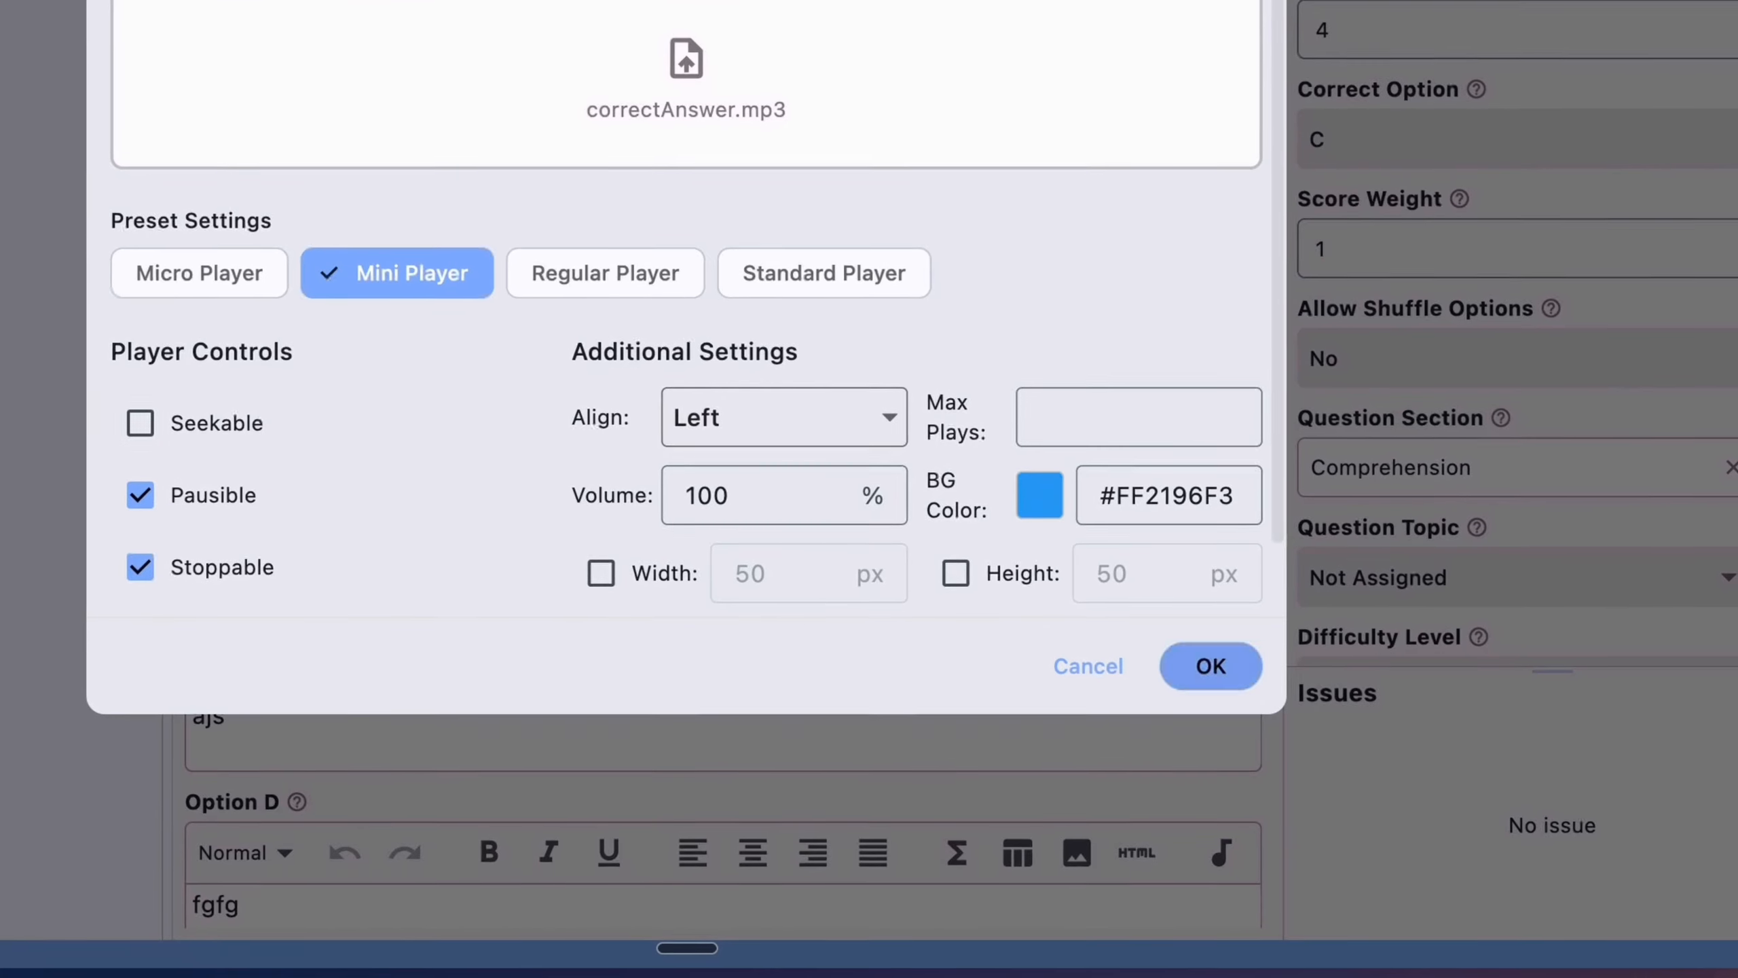
click(1211, 665)
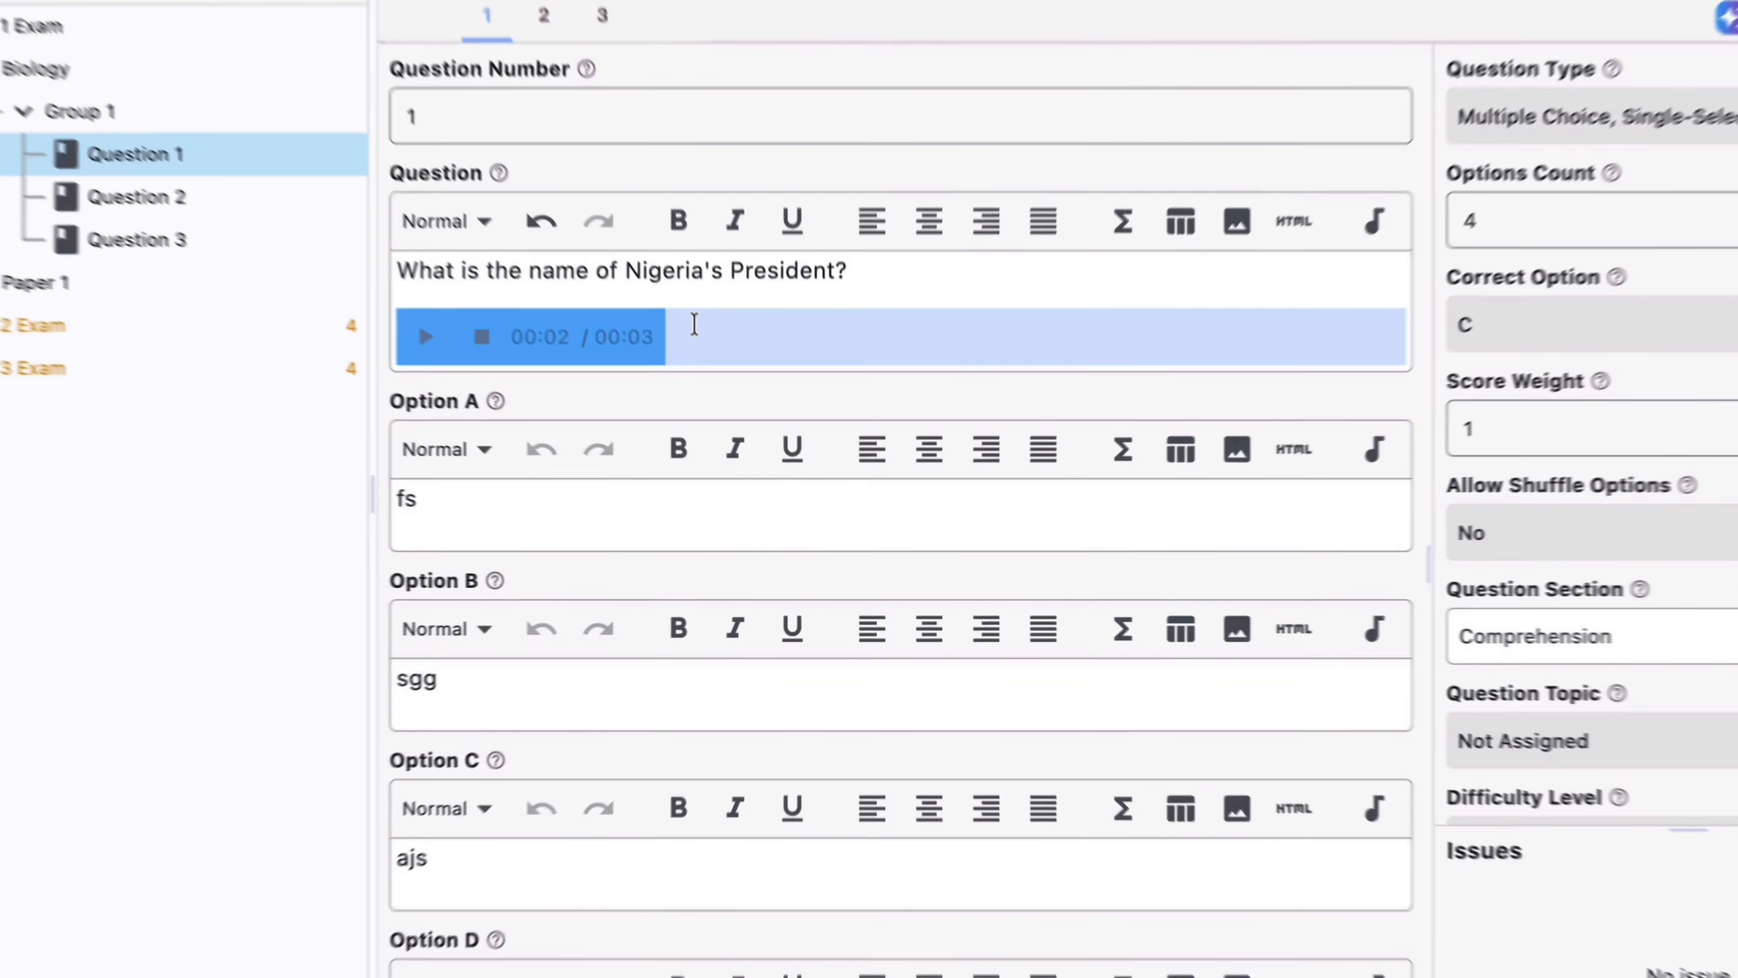
click(679, 420)
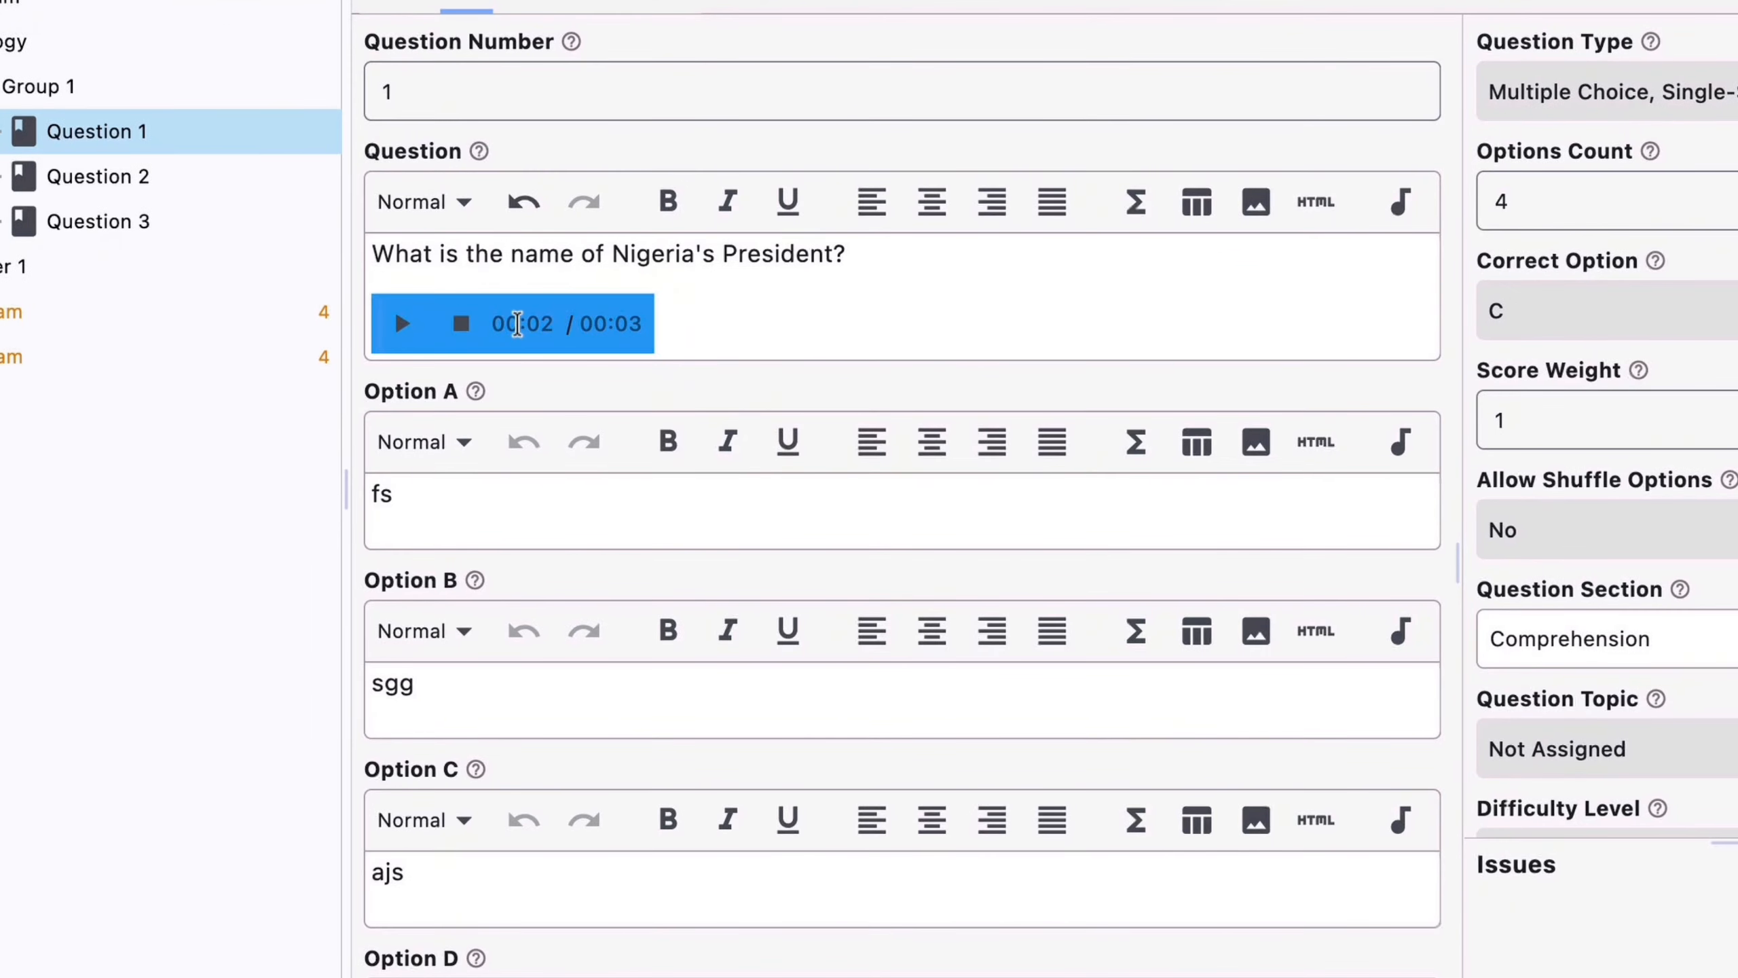
- Change the audio clip in Question 1 to the Regular Player preset and deselect it
right_click(517, 323)
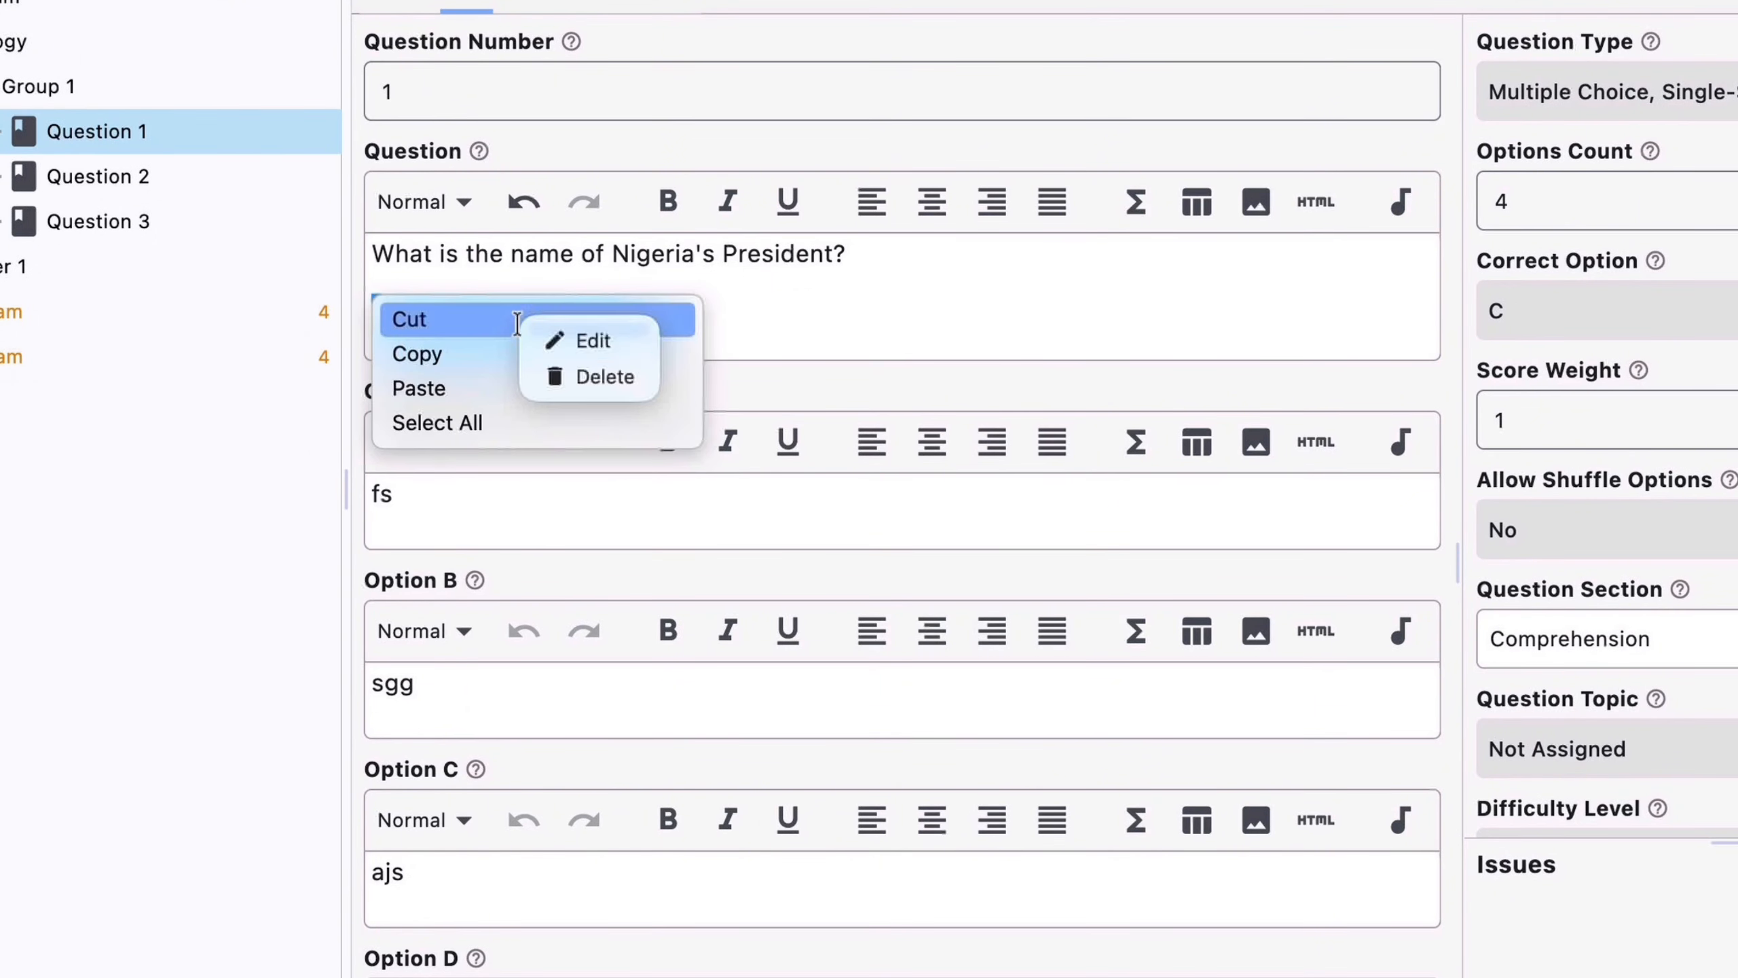
click(600, 345)
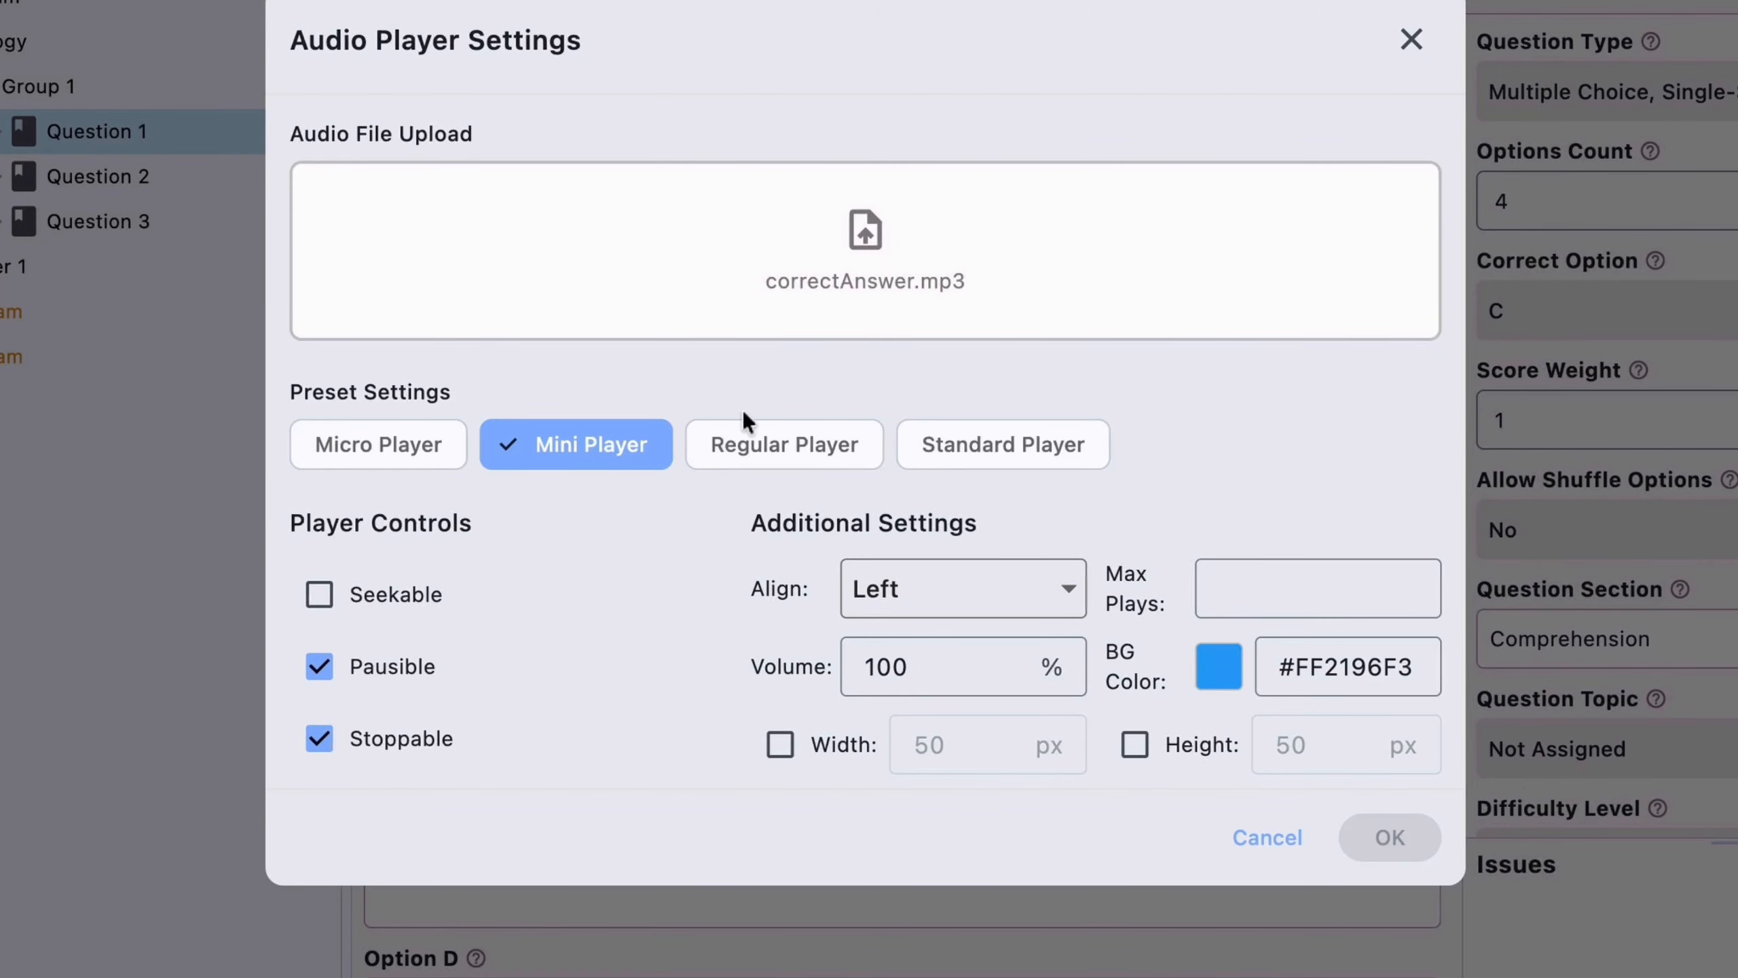
click(773, 445)
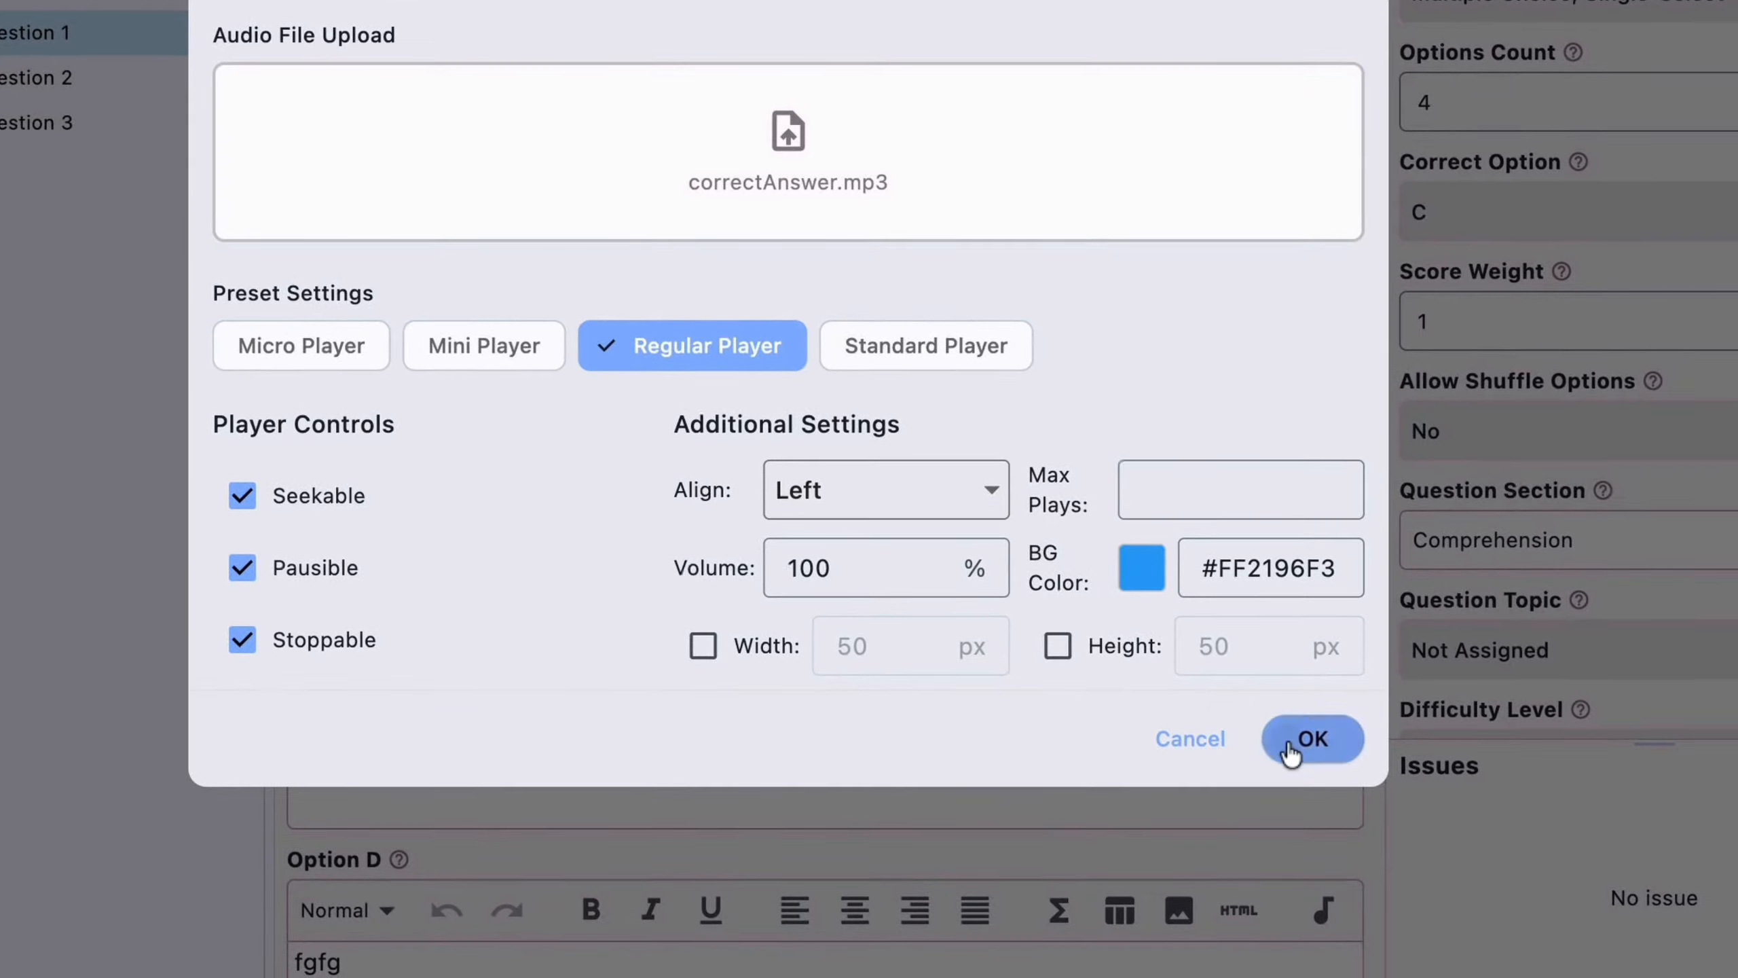
click(1372, 839)
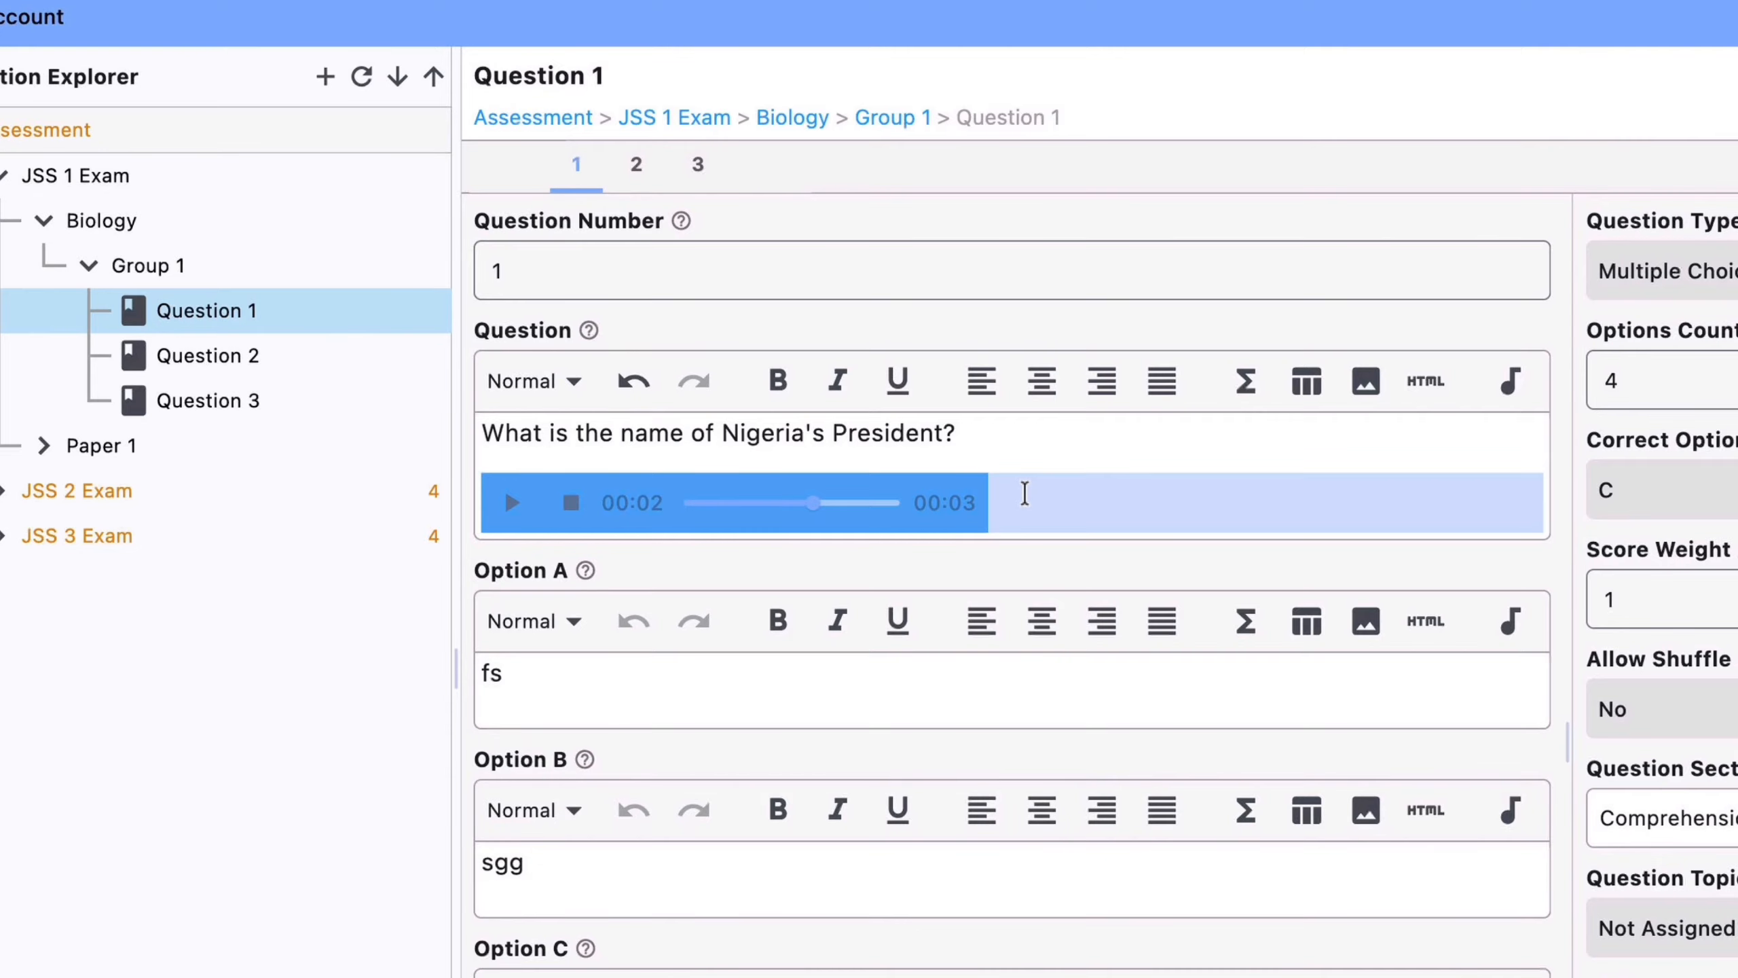
click(1024, 493)
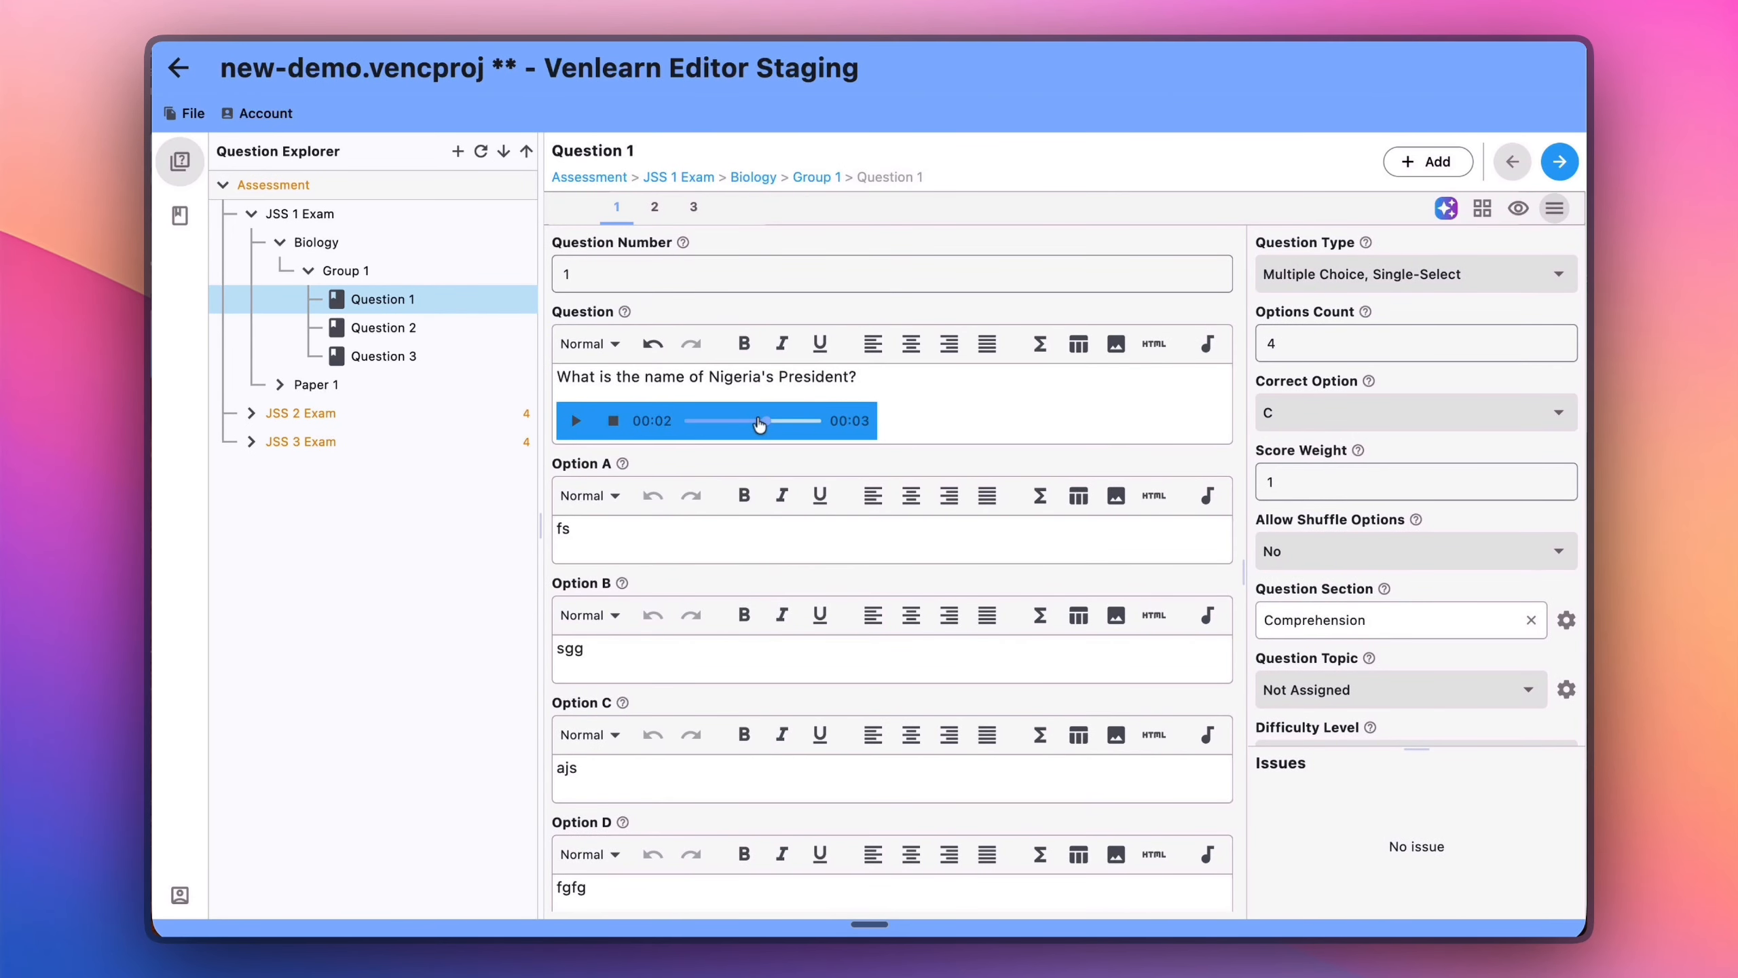
- Change the audio clip in Question 1 to the Standard Player preset
right_click(675, 415)
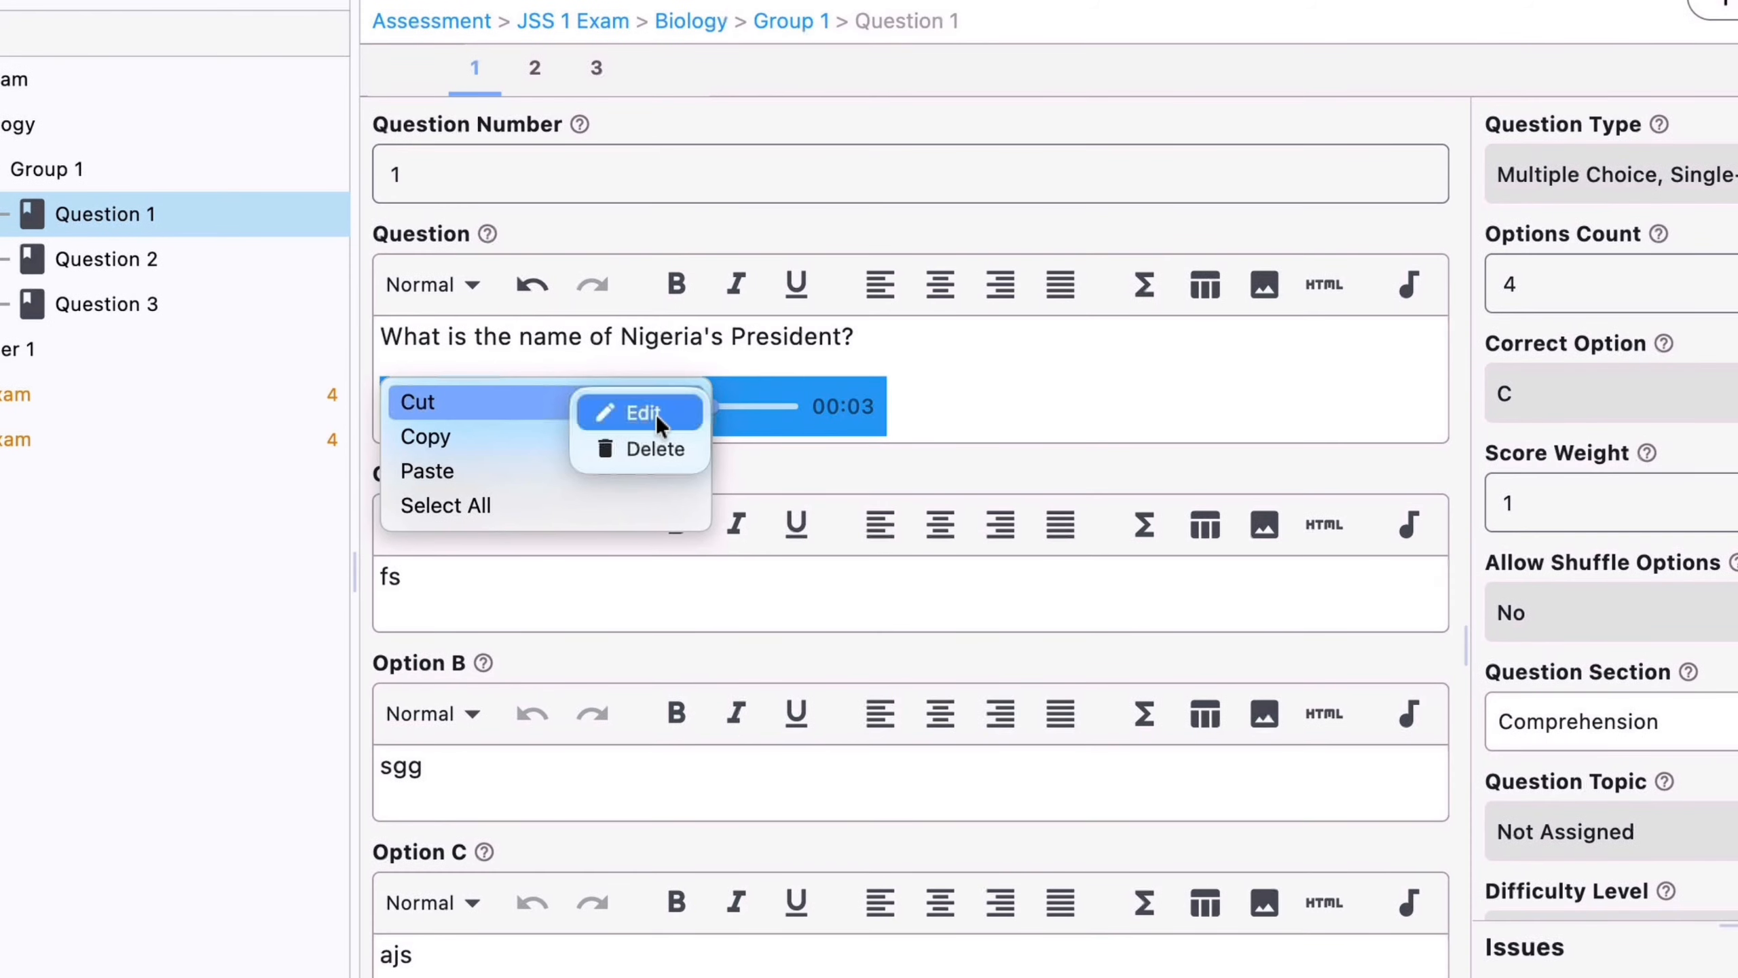
click(724, 420)
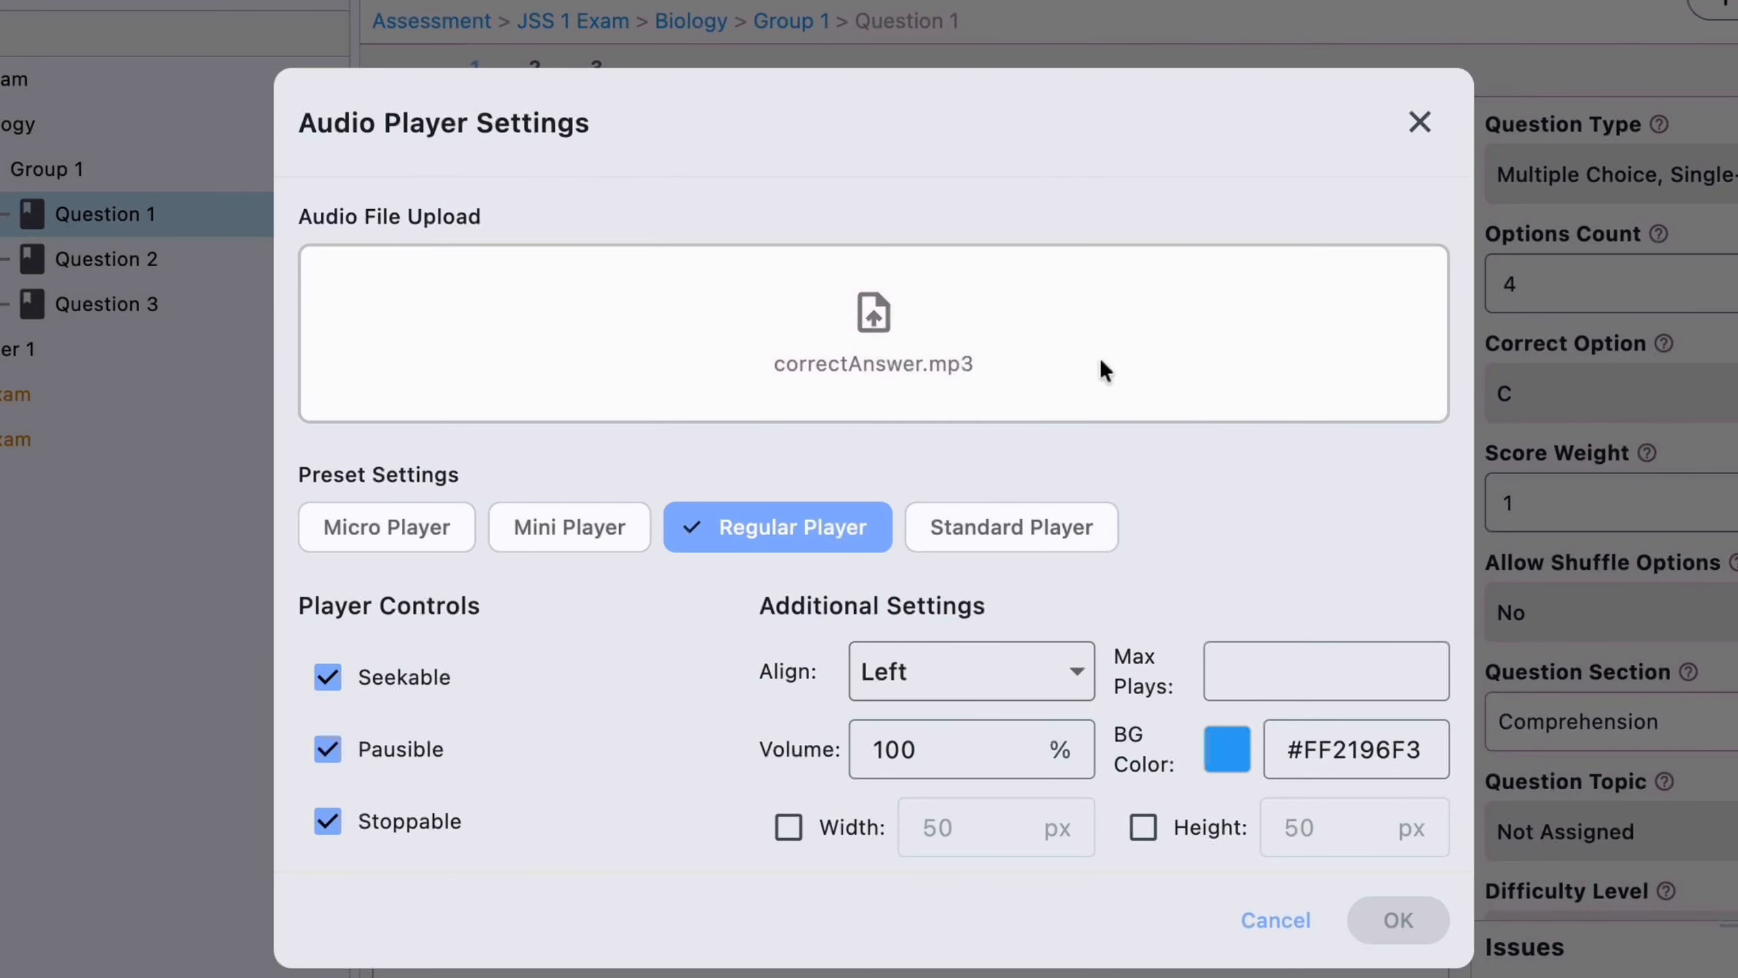
click(989, 531)
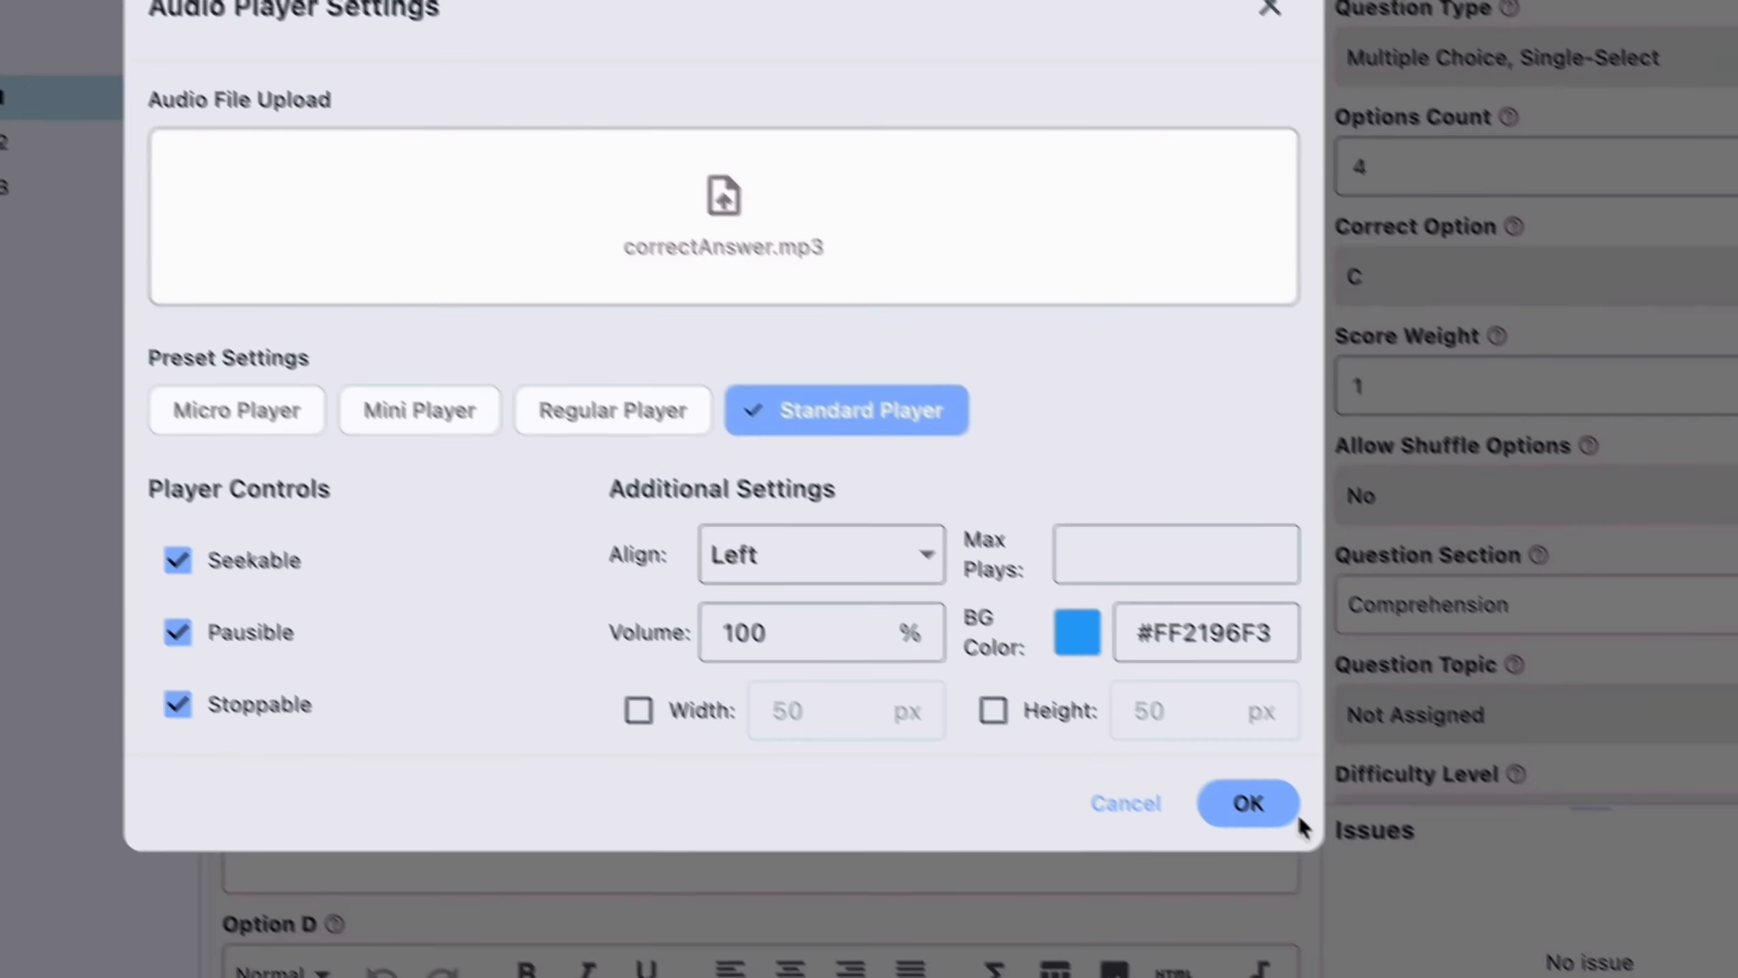
click(1273, 806)
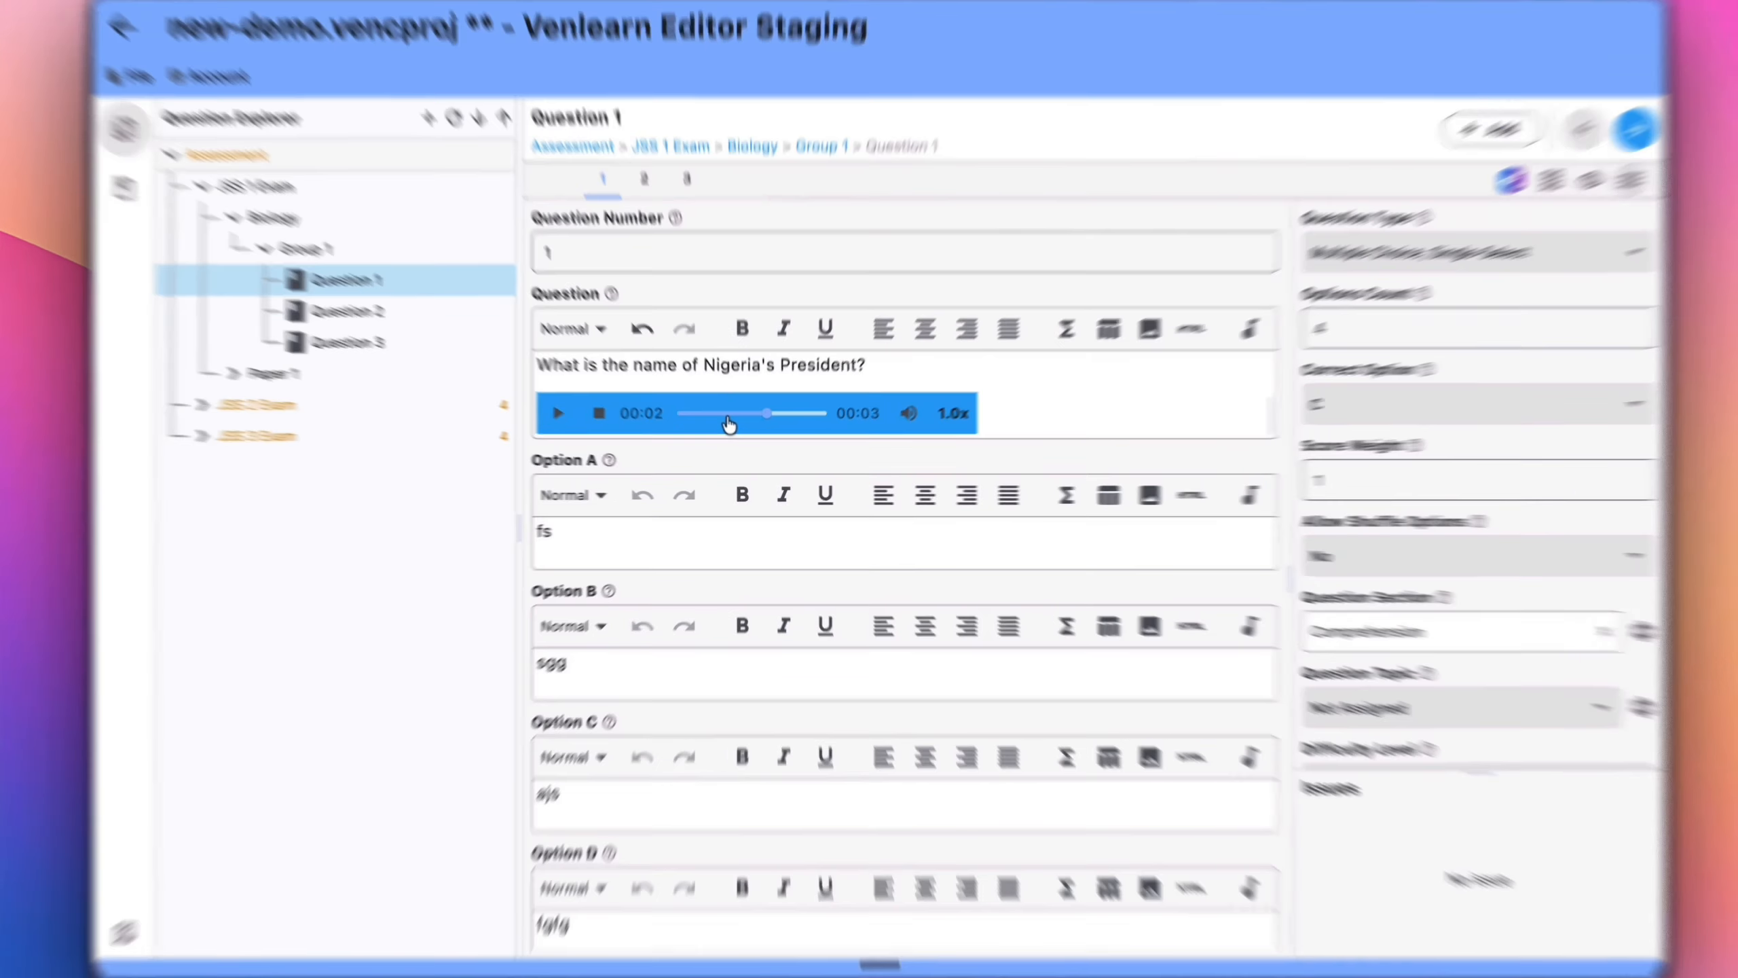
- Disable the Seekable control for the Question 1 audio clip and test its playback
right_click(736, 424)
click(789, 395)
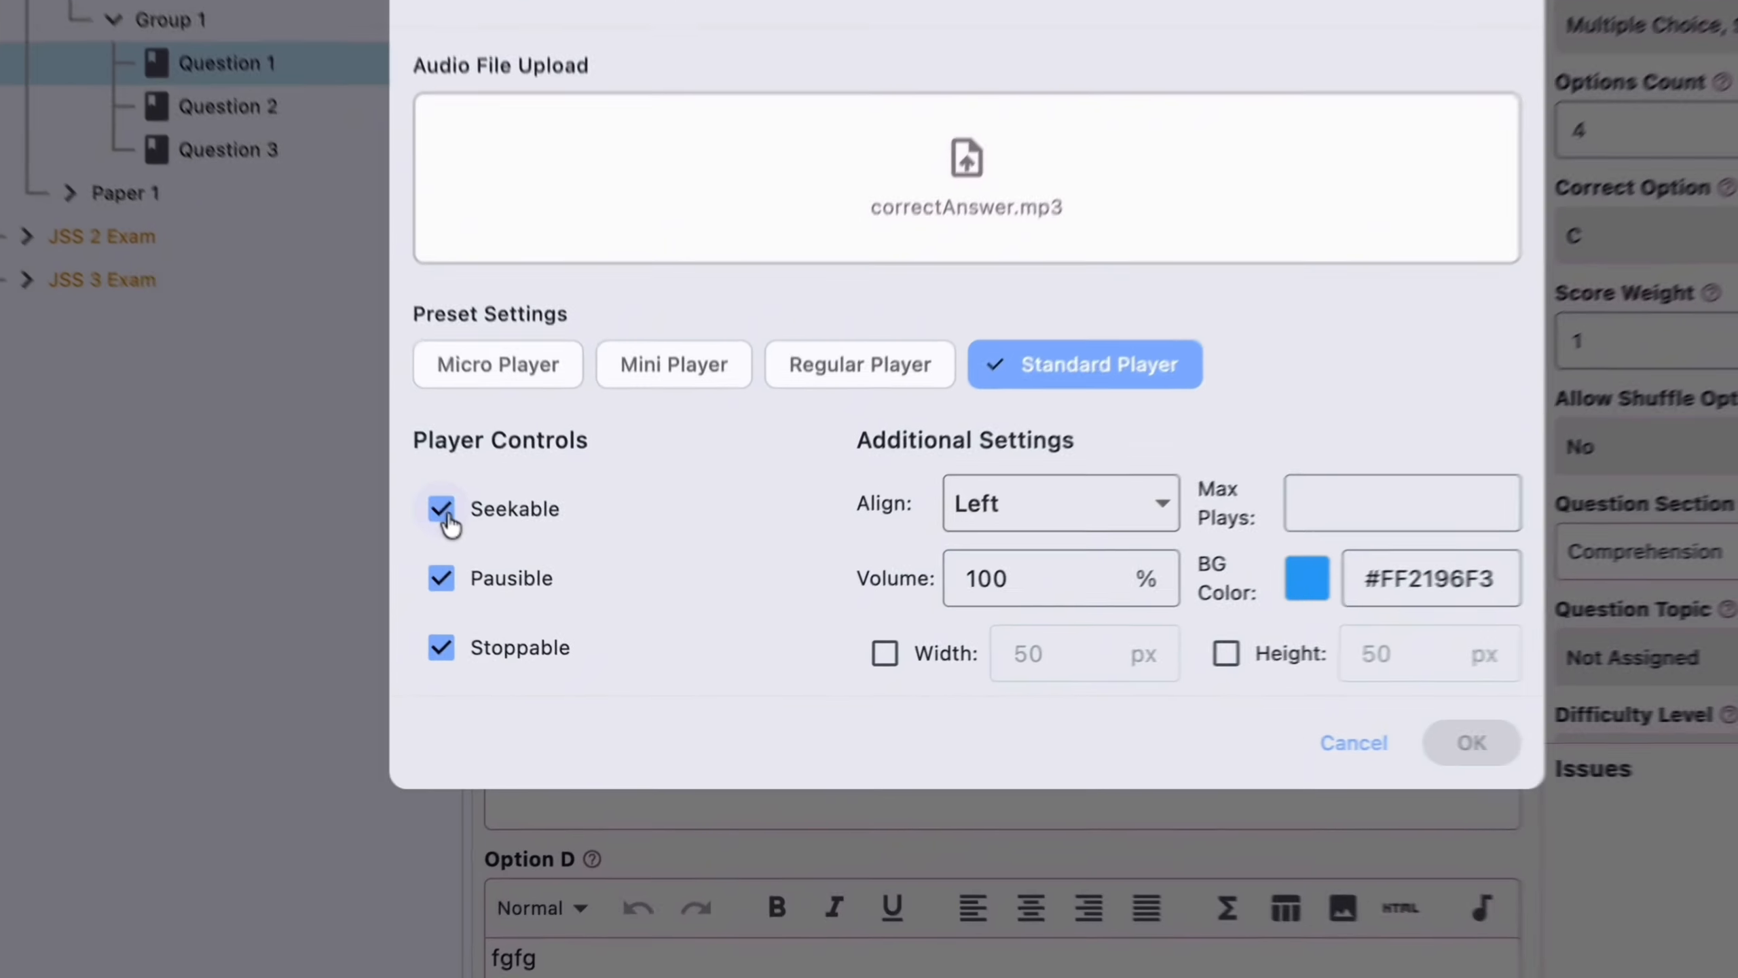
click(525, 592)
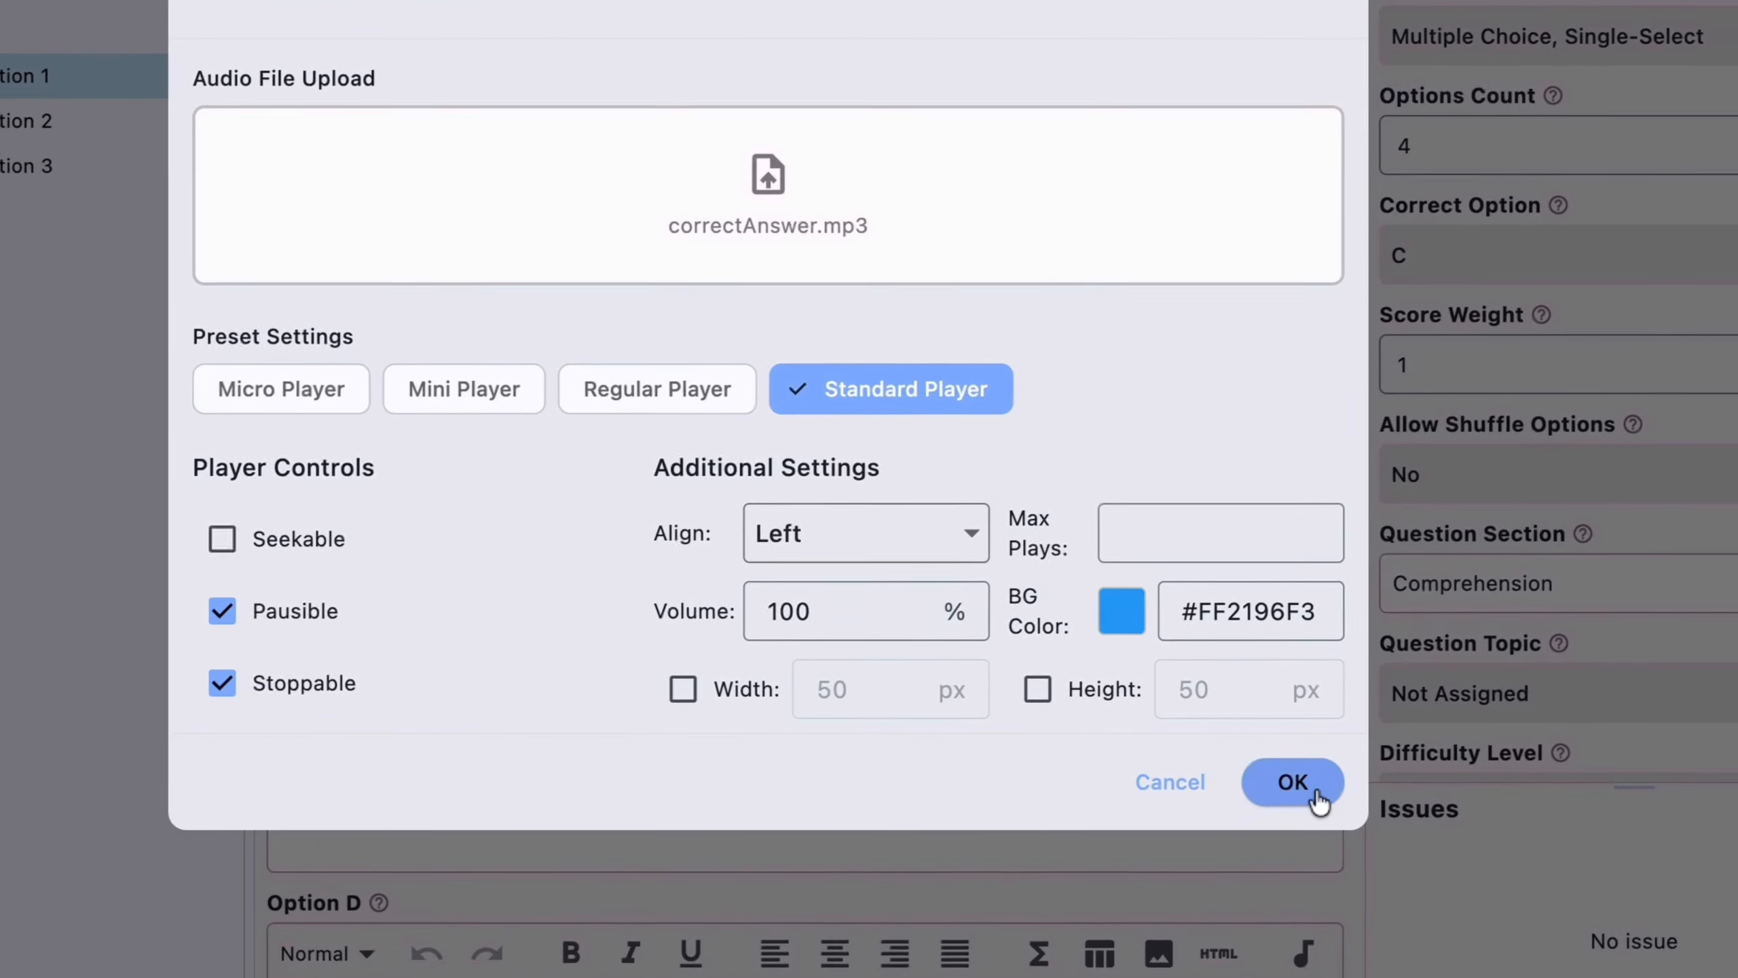
click(1501, 742)
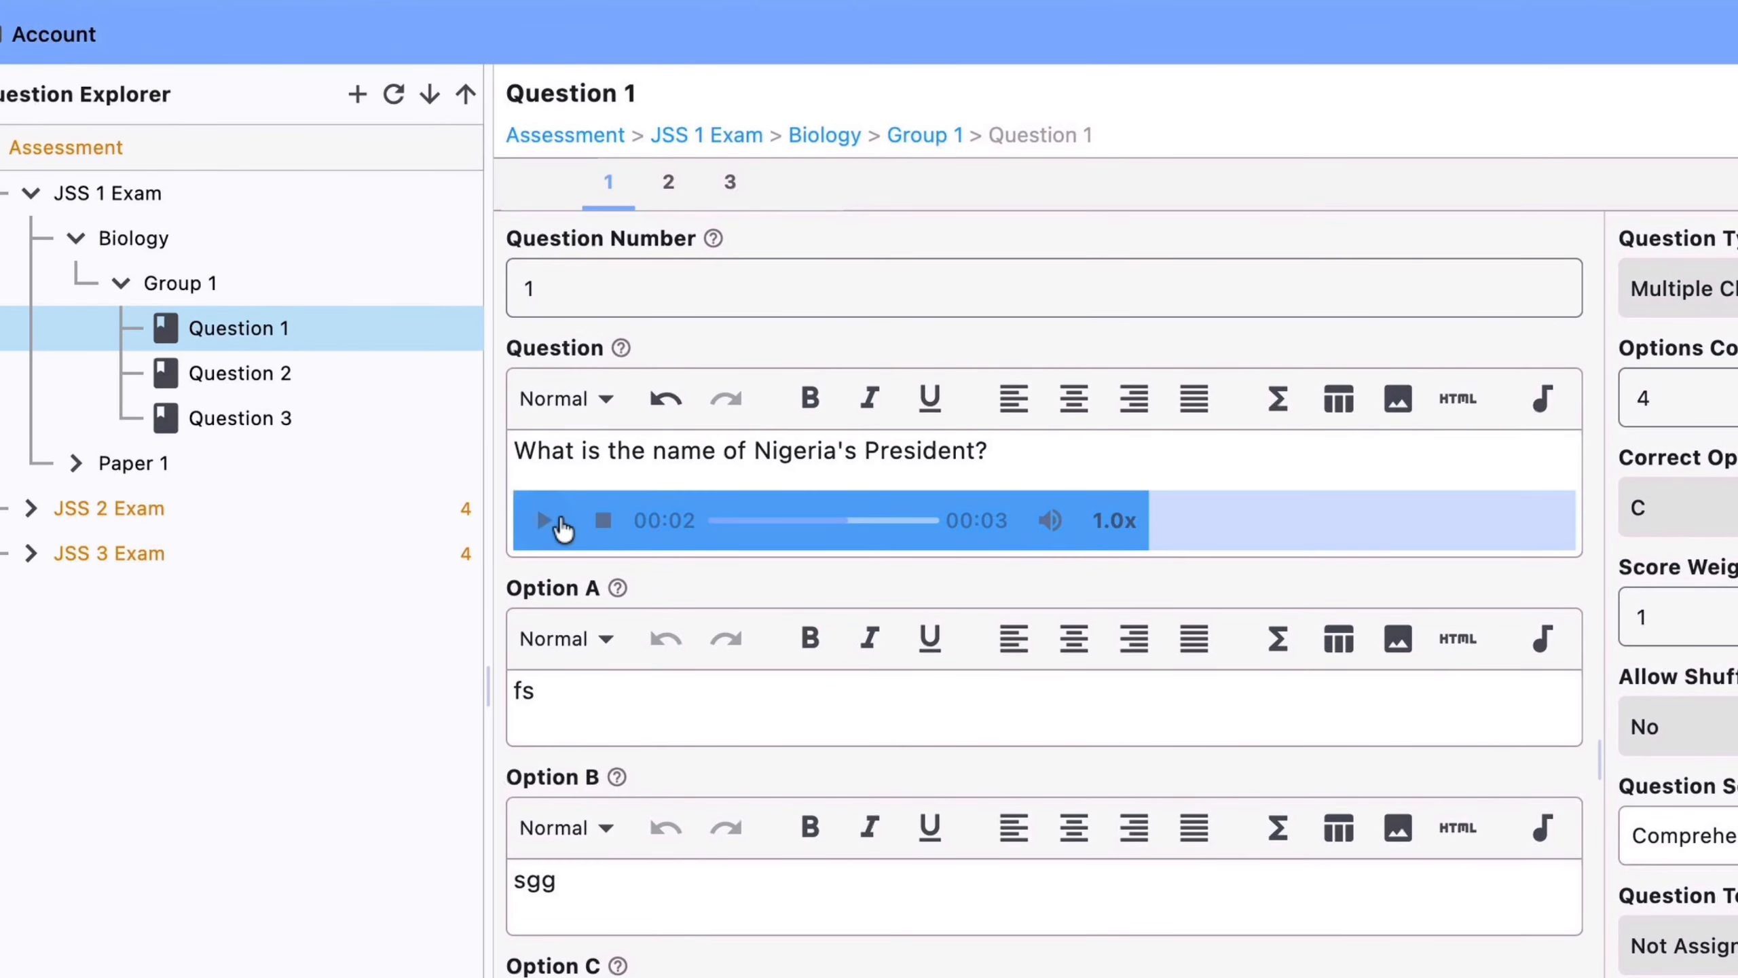
click(505, 481)
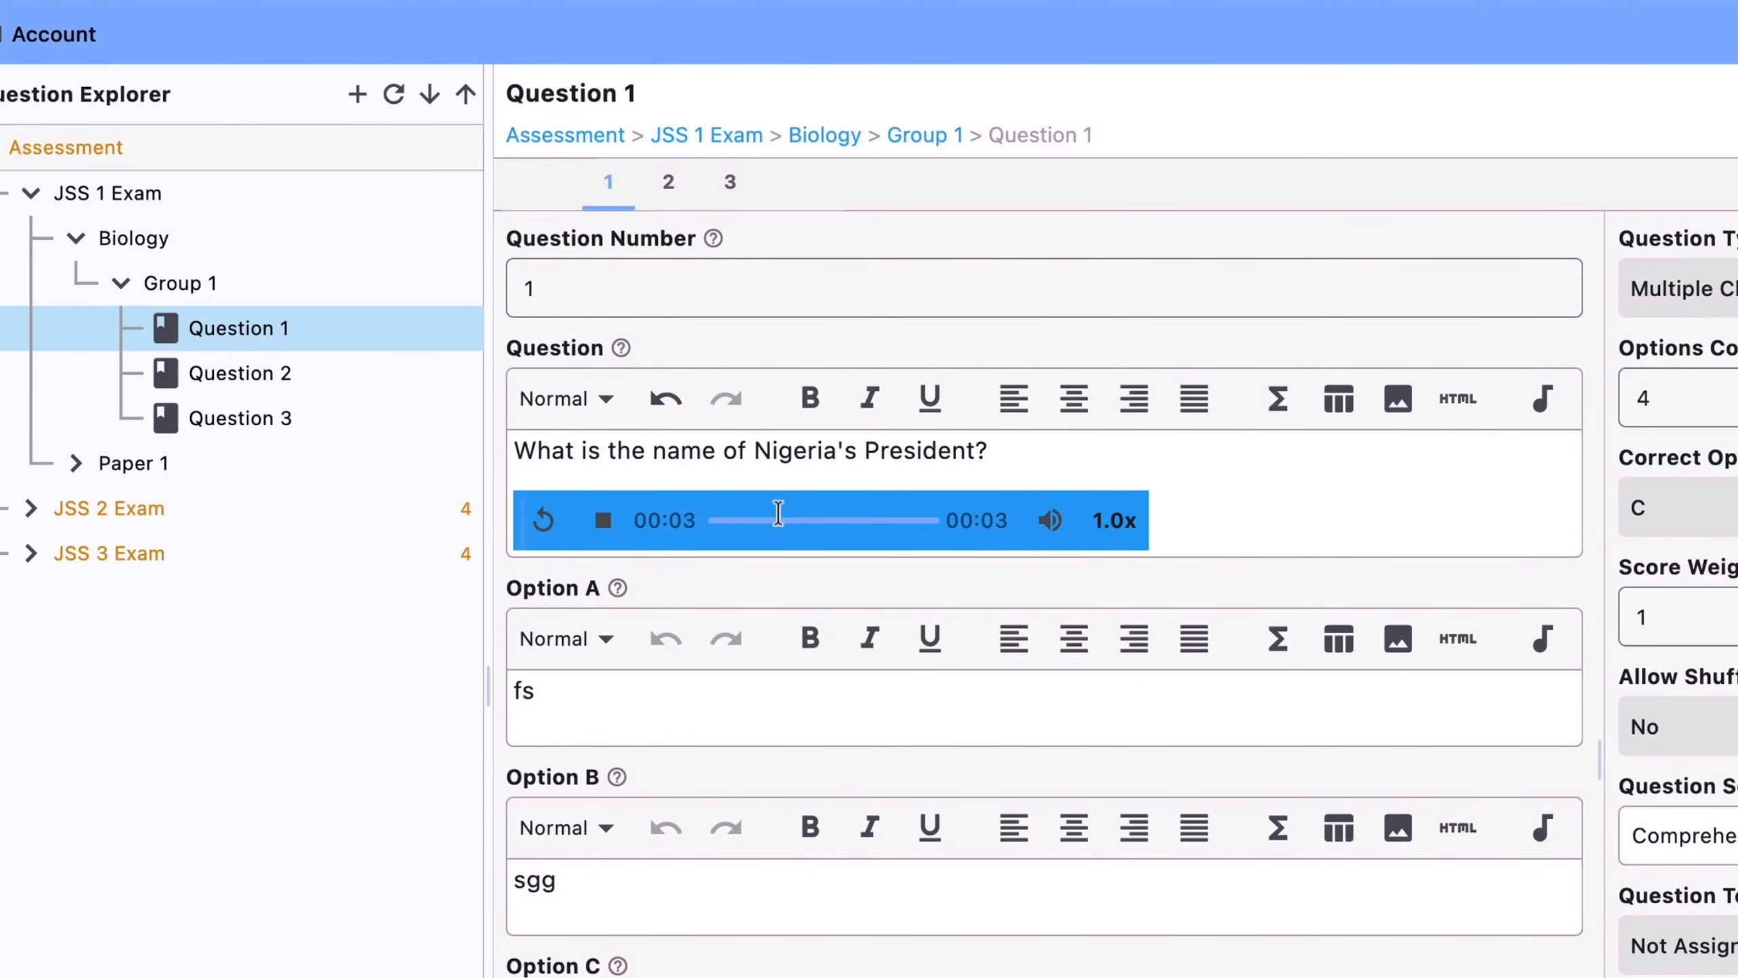
click(543, 520)
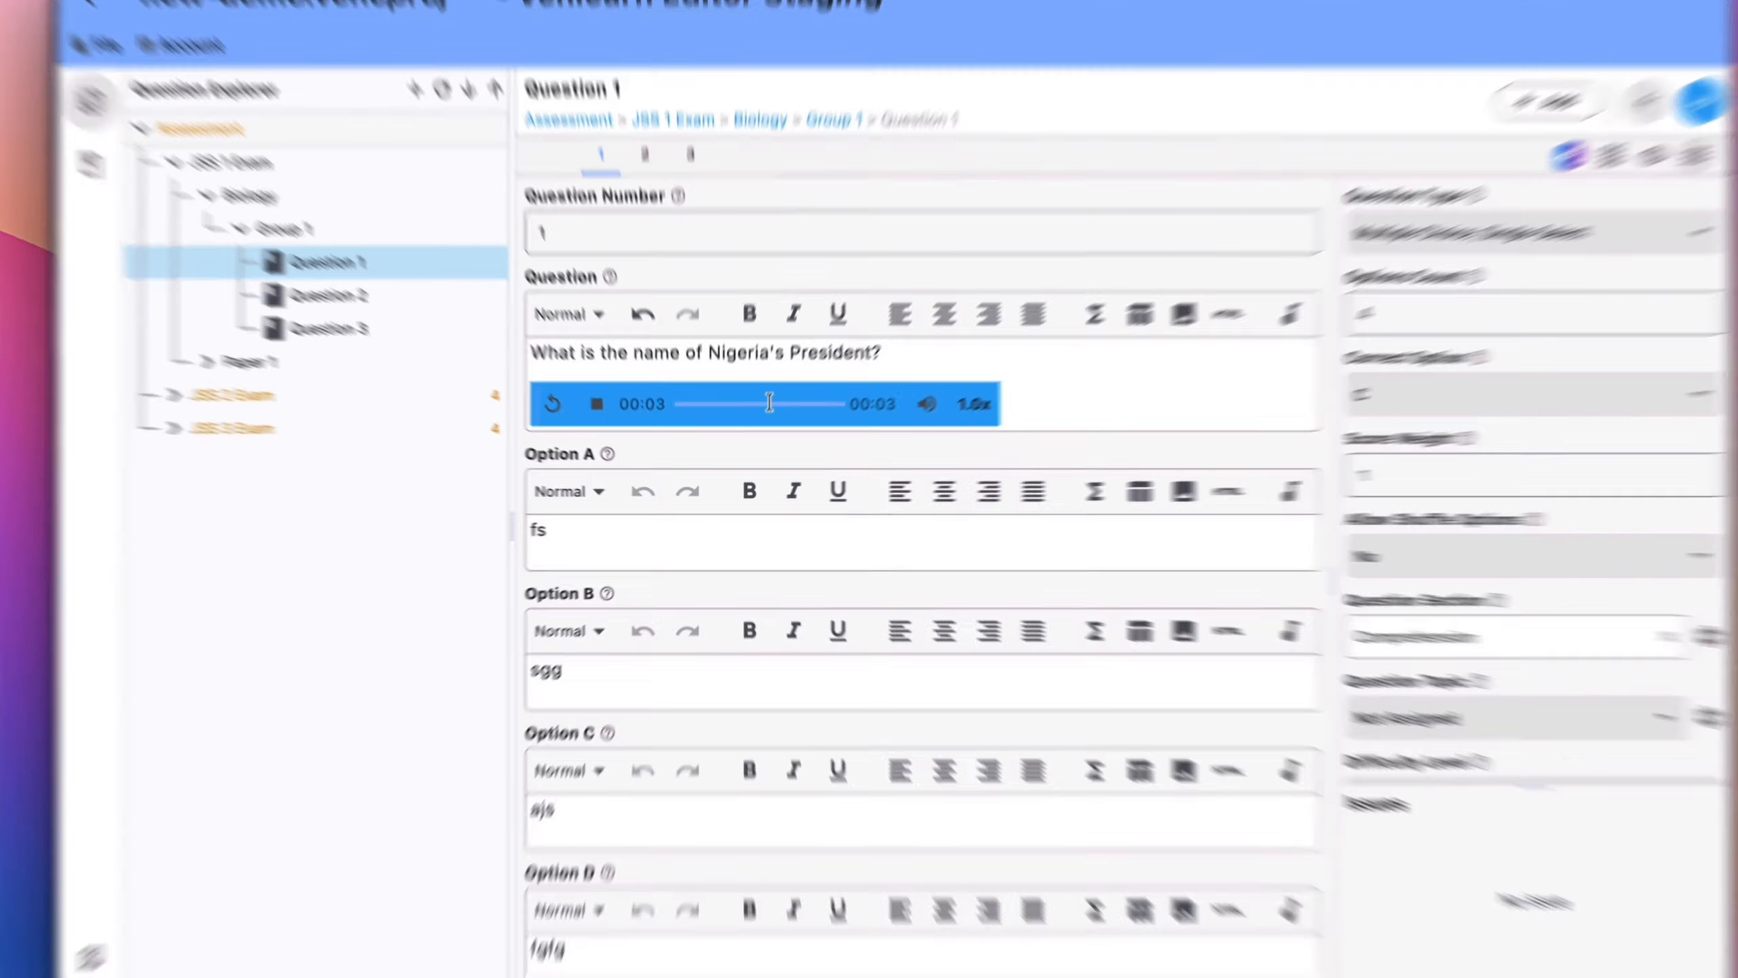
- Disable the Pausible and Stoppable controls for the audio clip and replay it
right_click(761, 419)
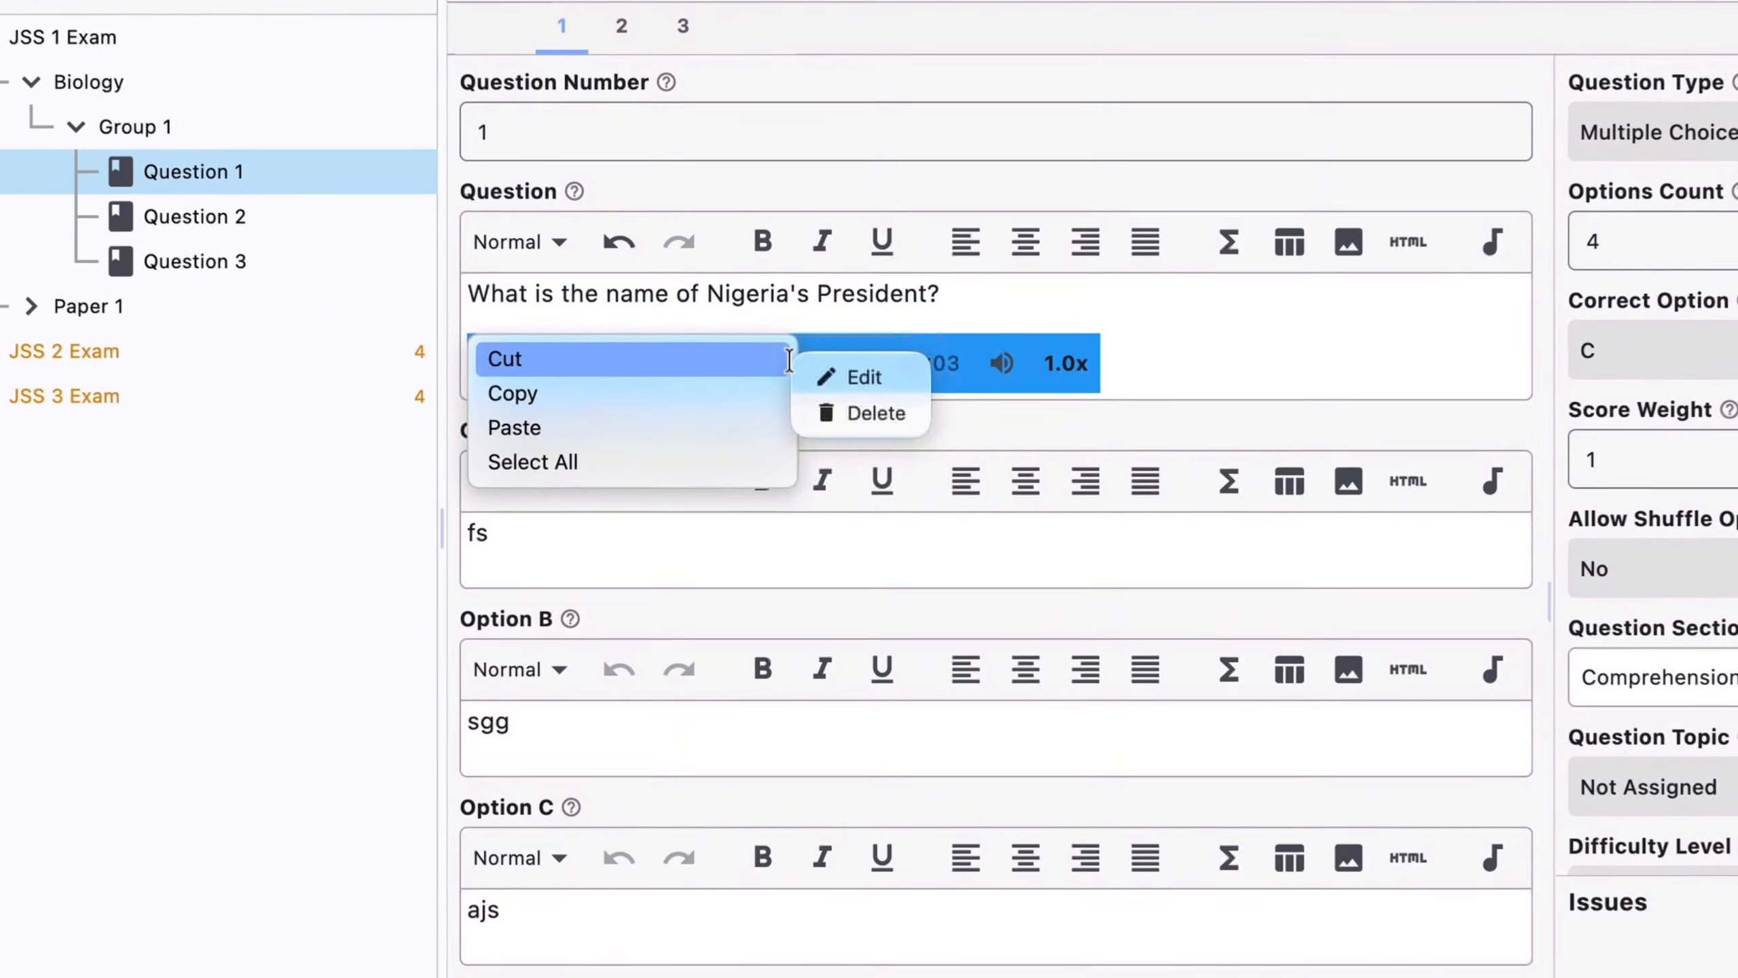
click(869, 377)
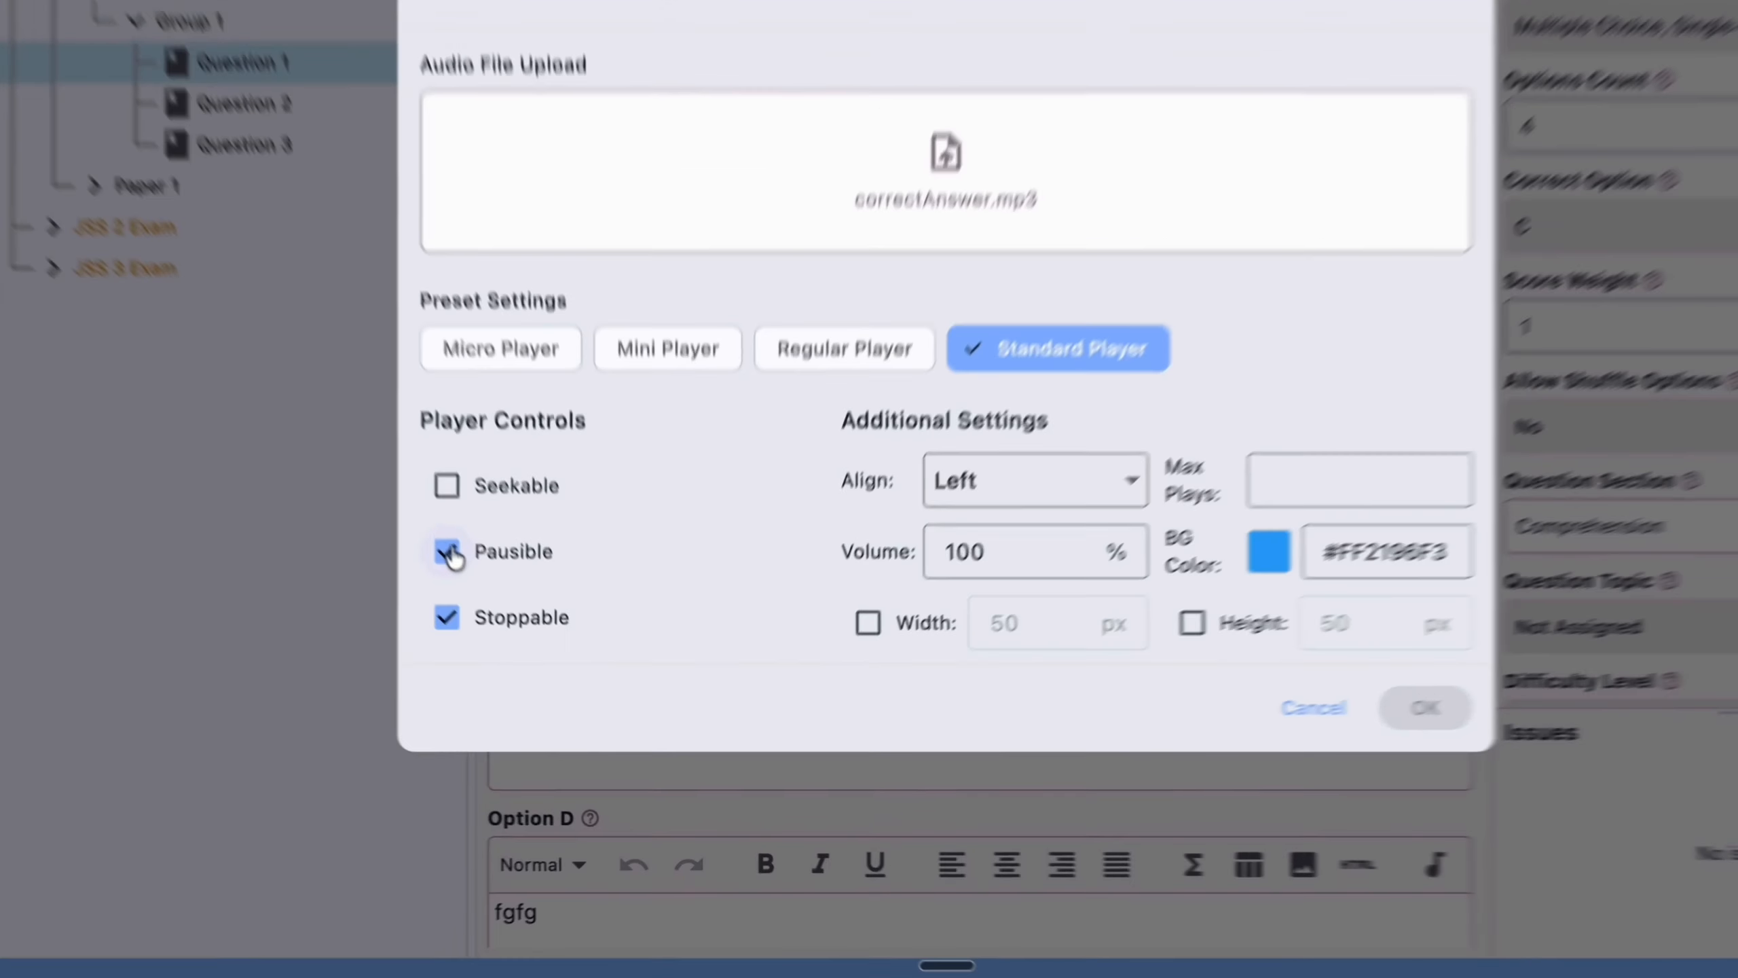
click(523, 637)
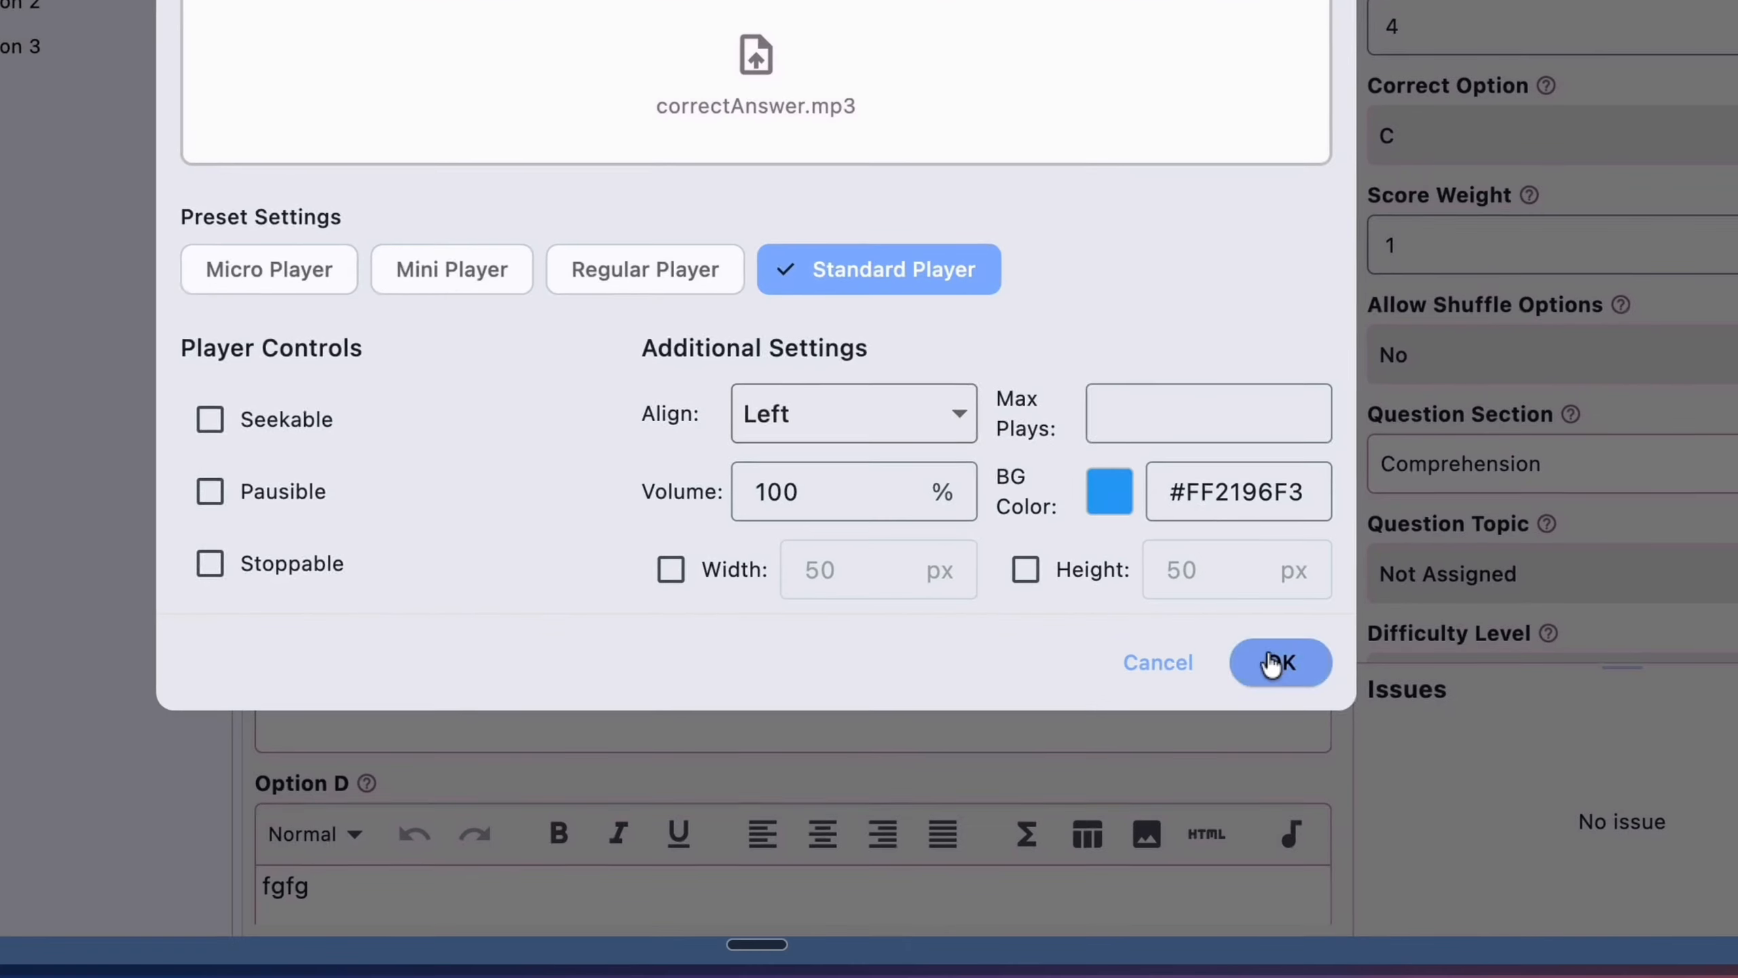
click(1494, 696)
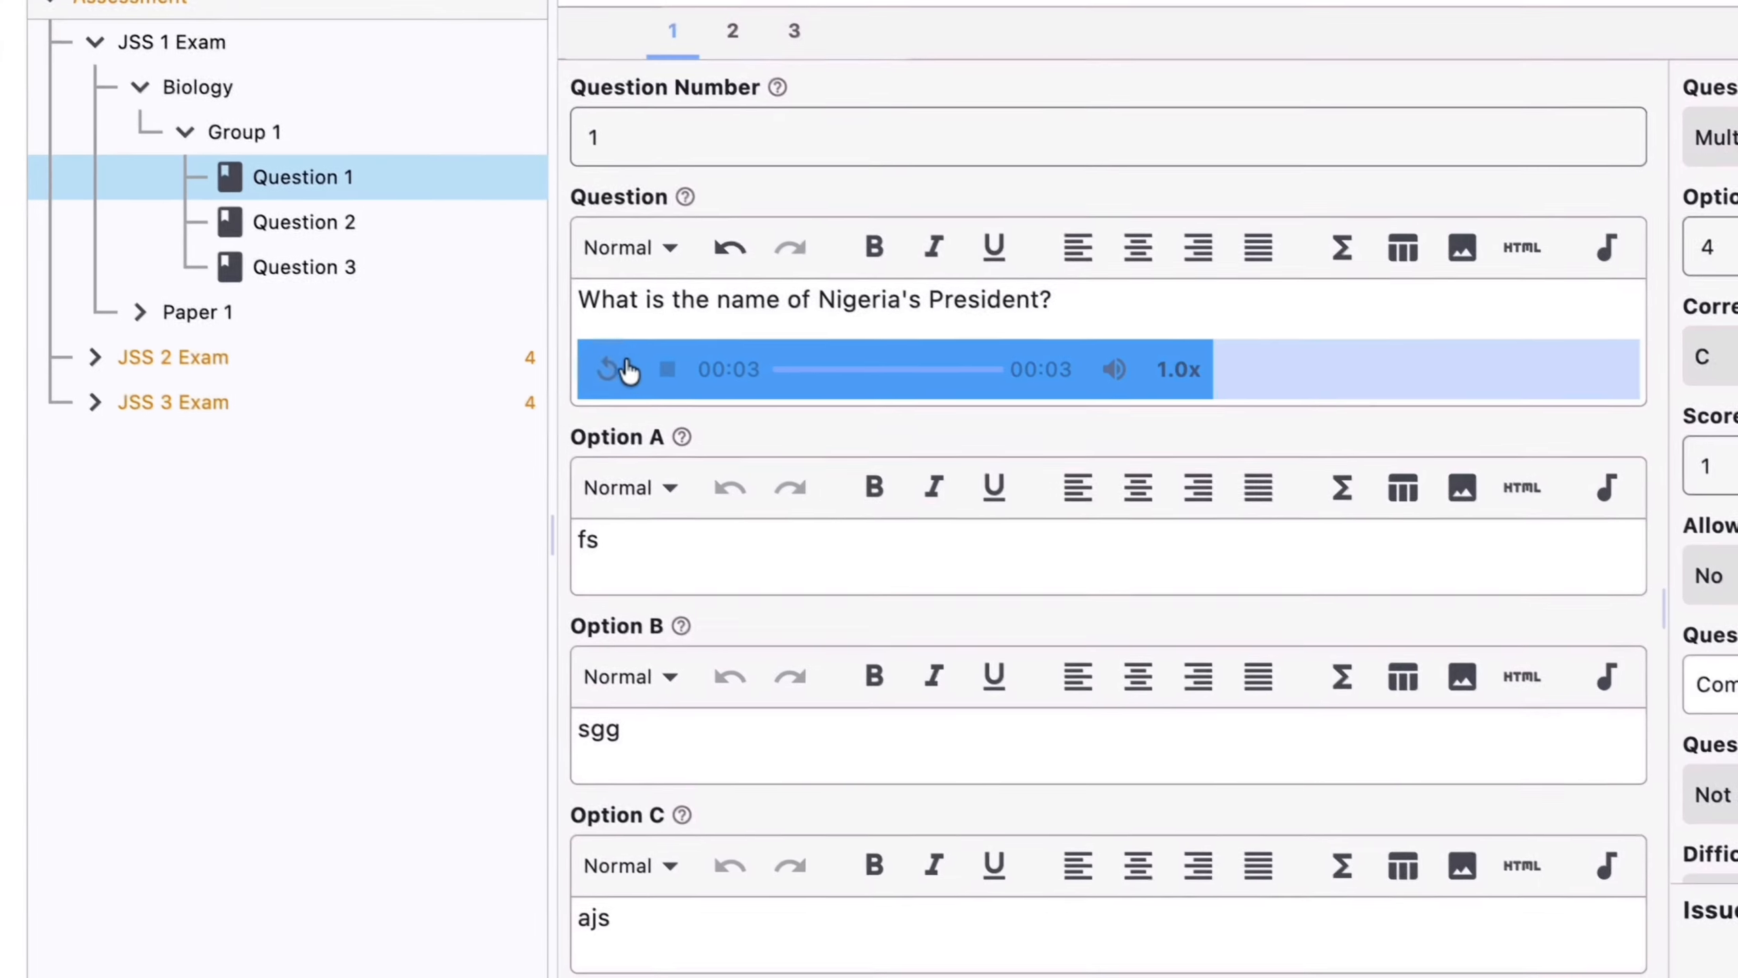
click(611, 375)
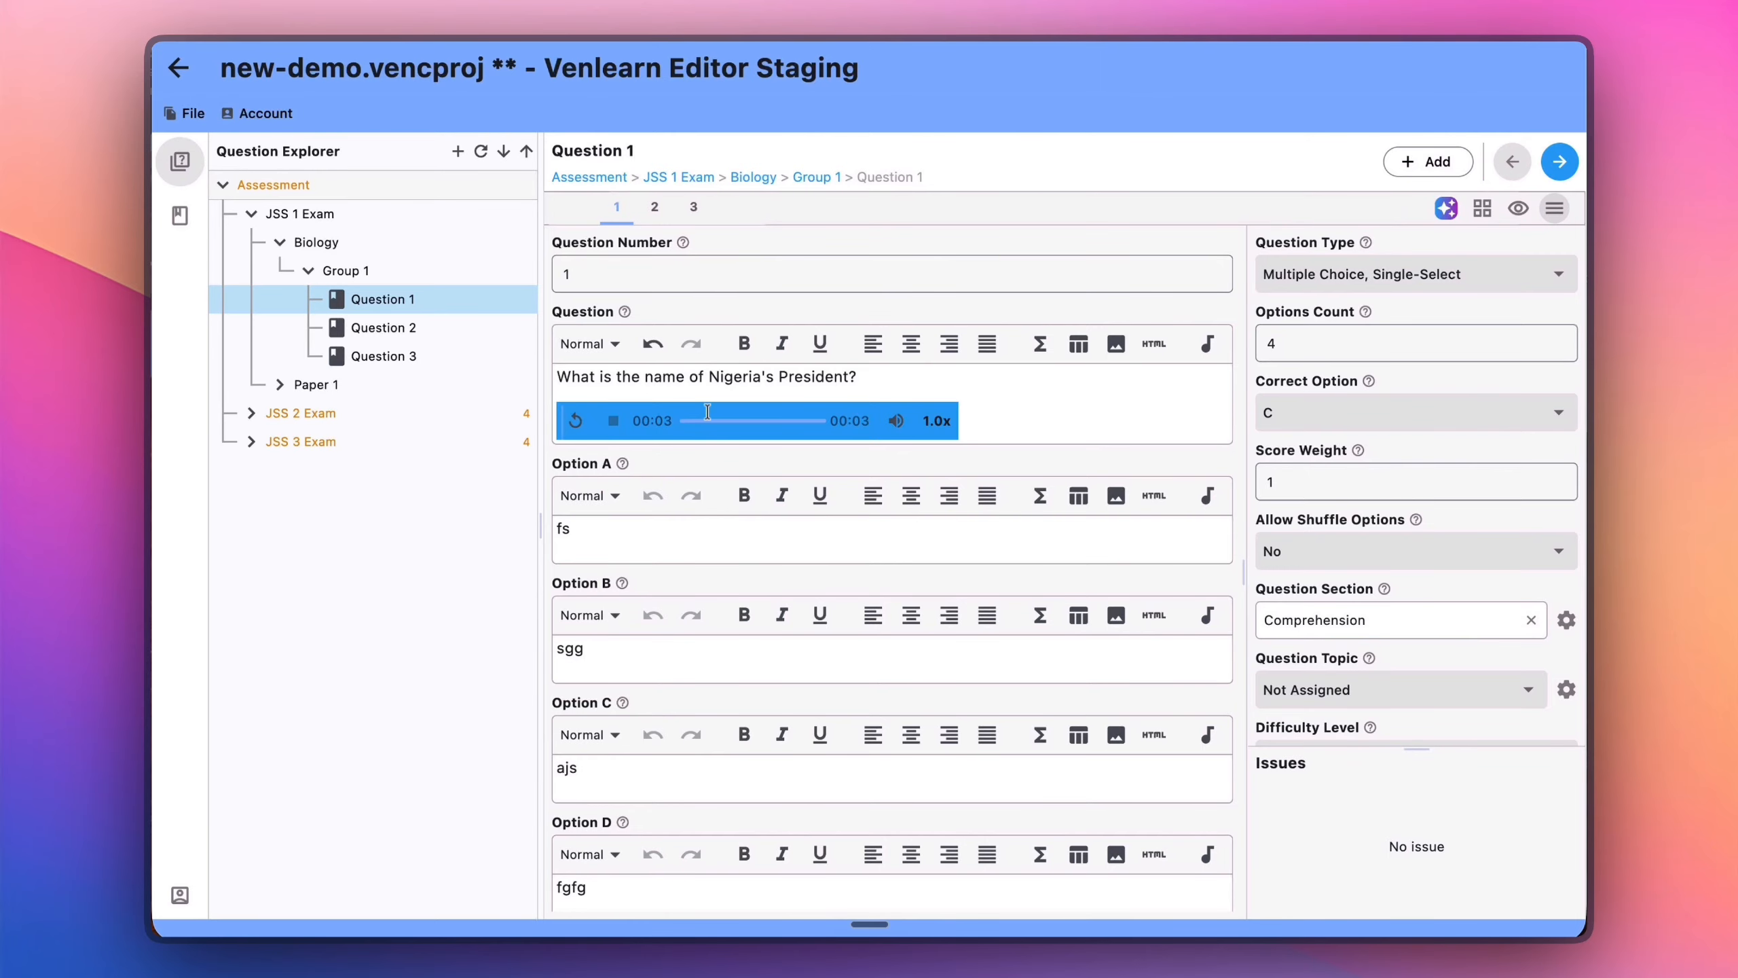
- Try Max Plays values of 0, 1 and 2 in the audio clip's settings and clear the field again
right_click(707, 411)
click(766, 423)
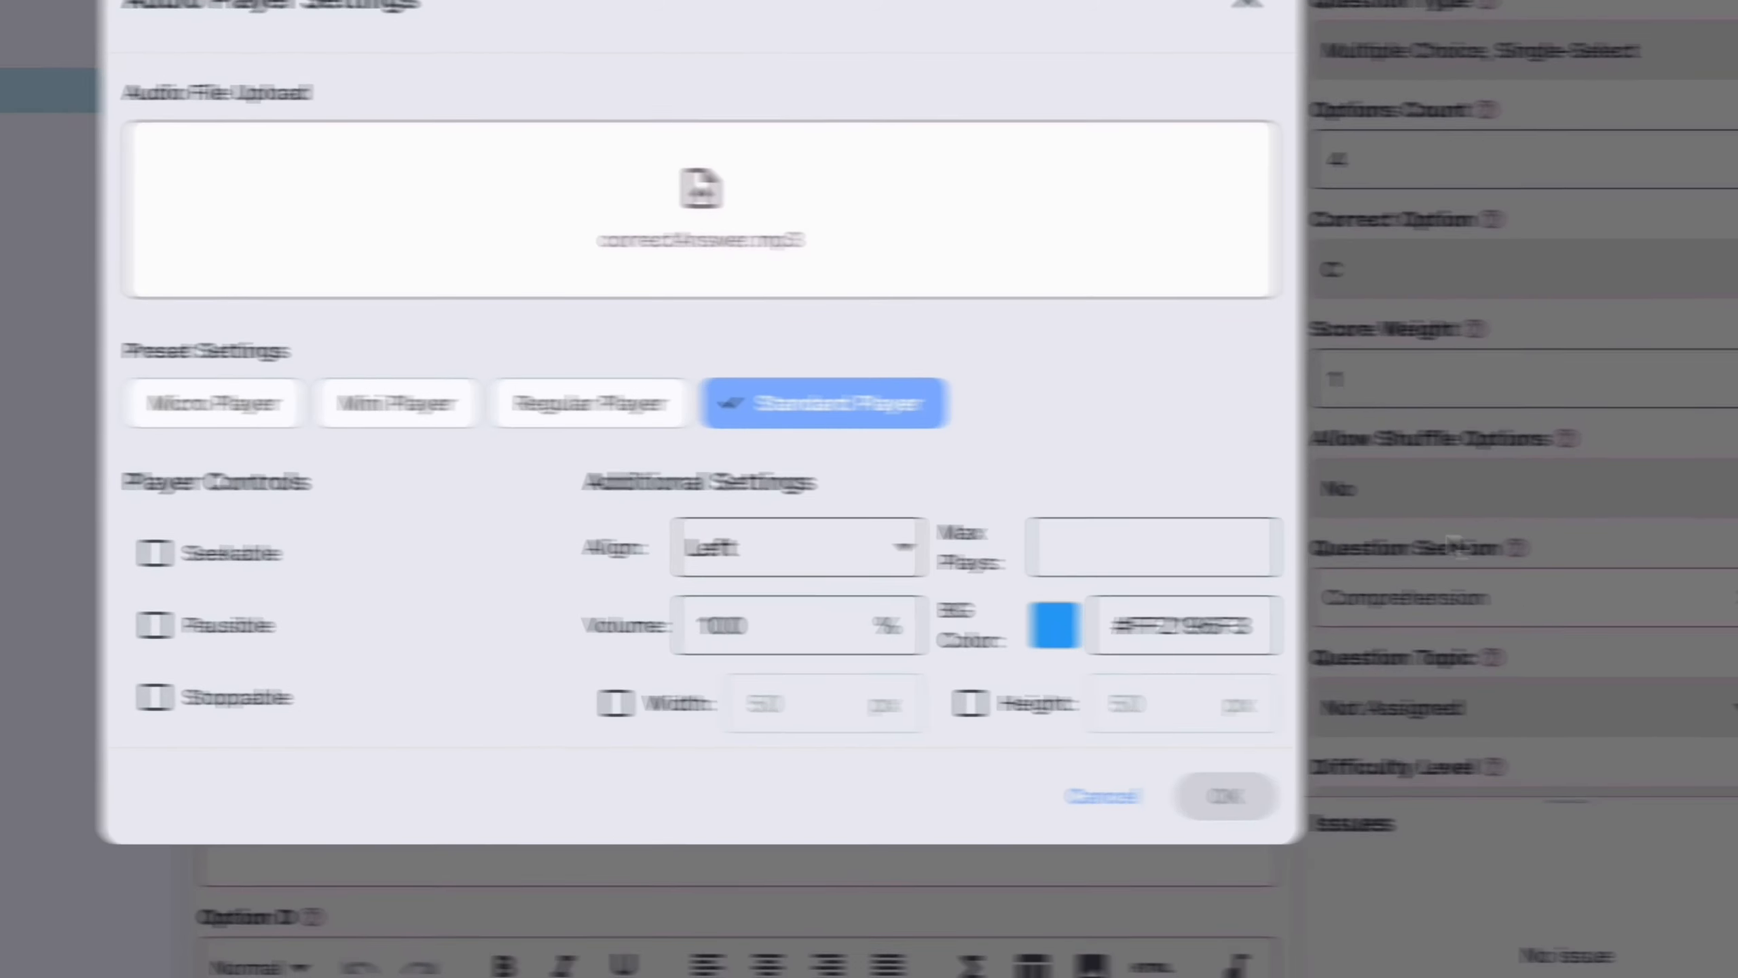
click(1101, 548)
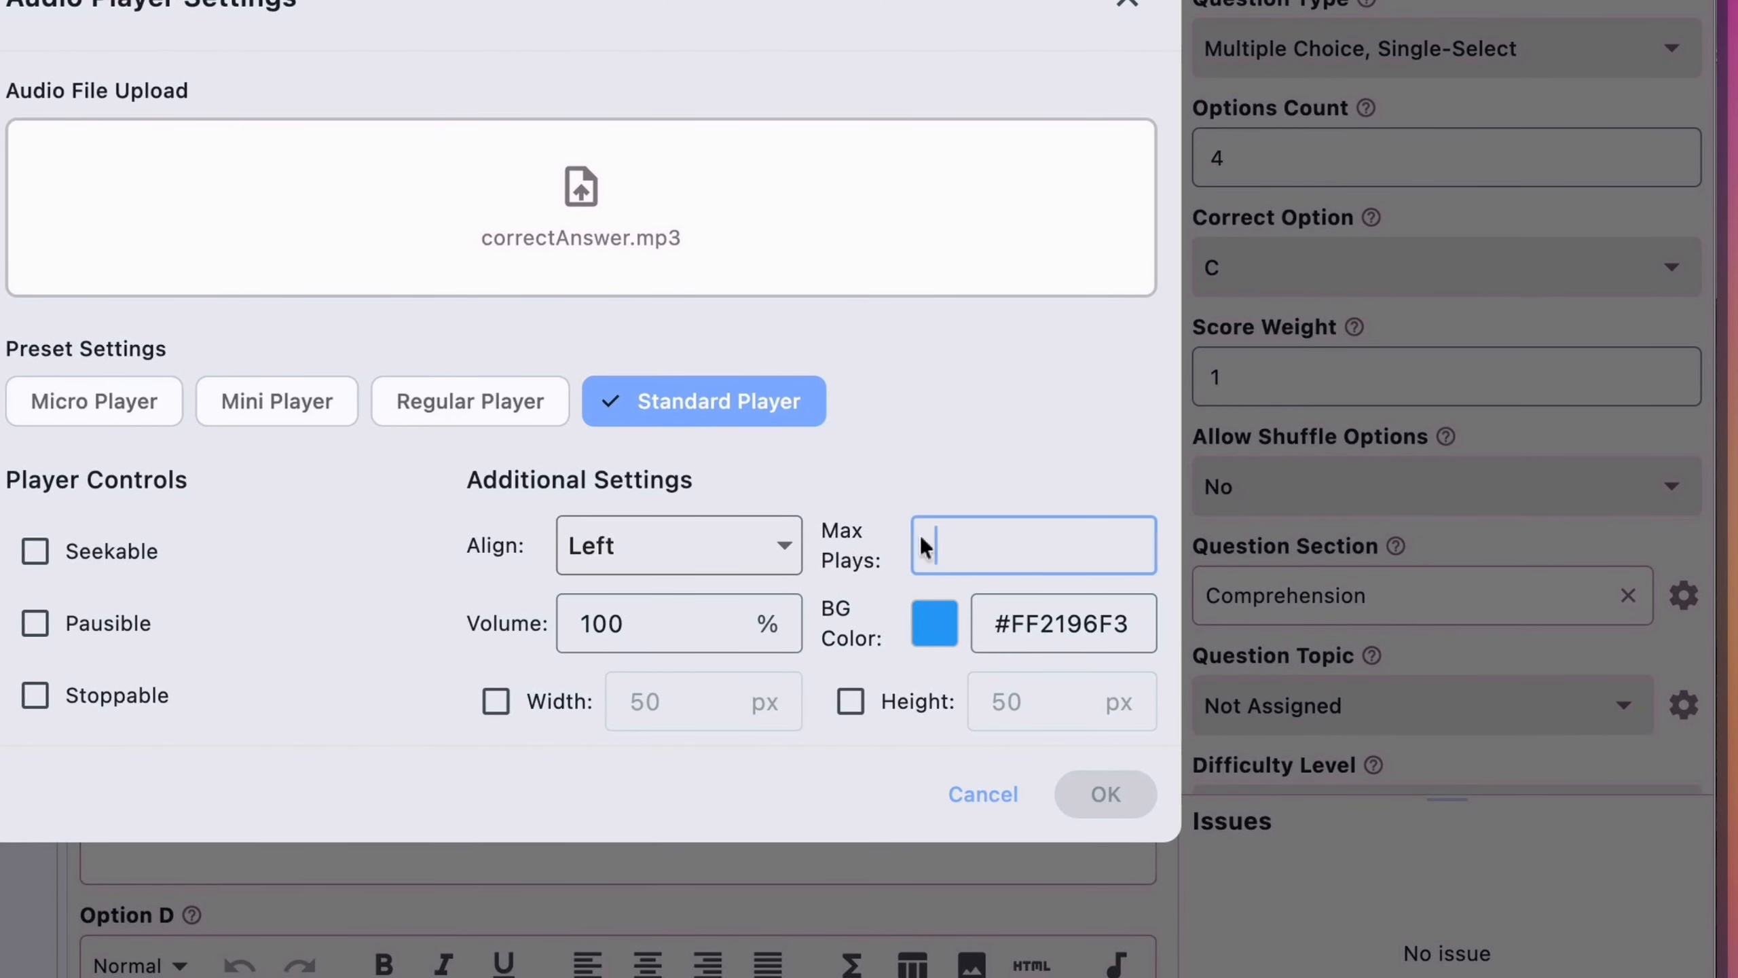
text(0)
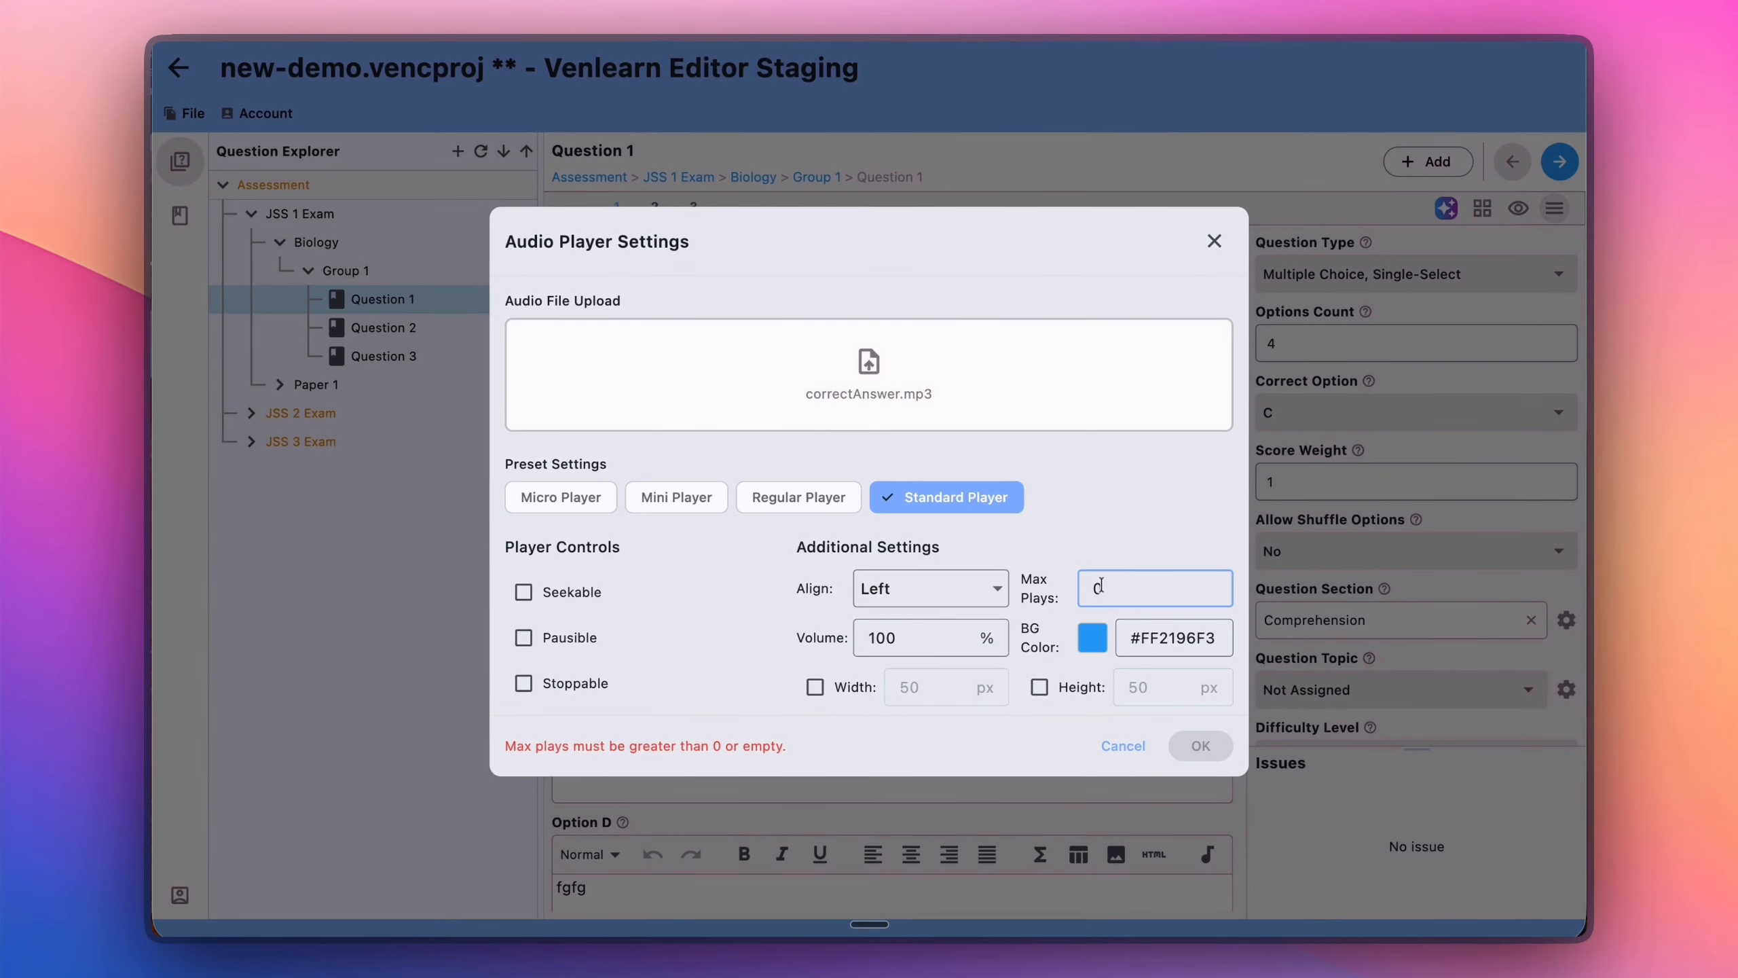
key(BackSpace)
text(1)
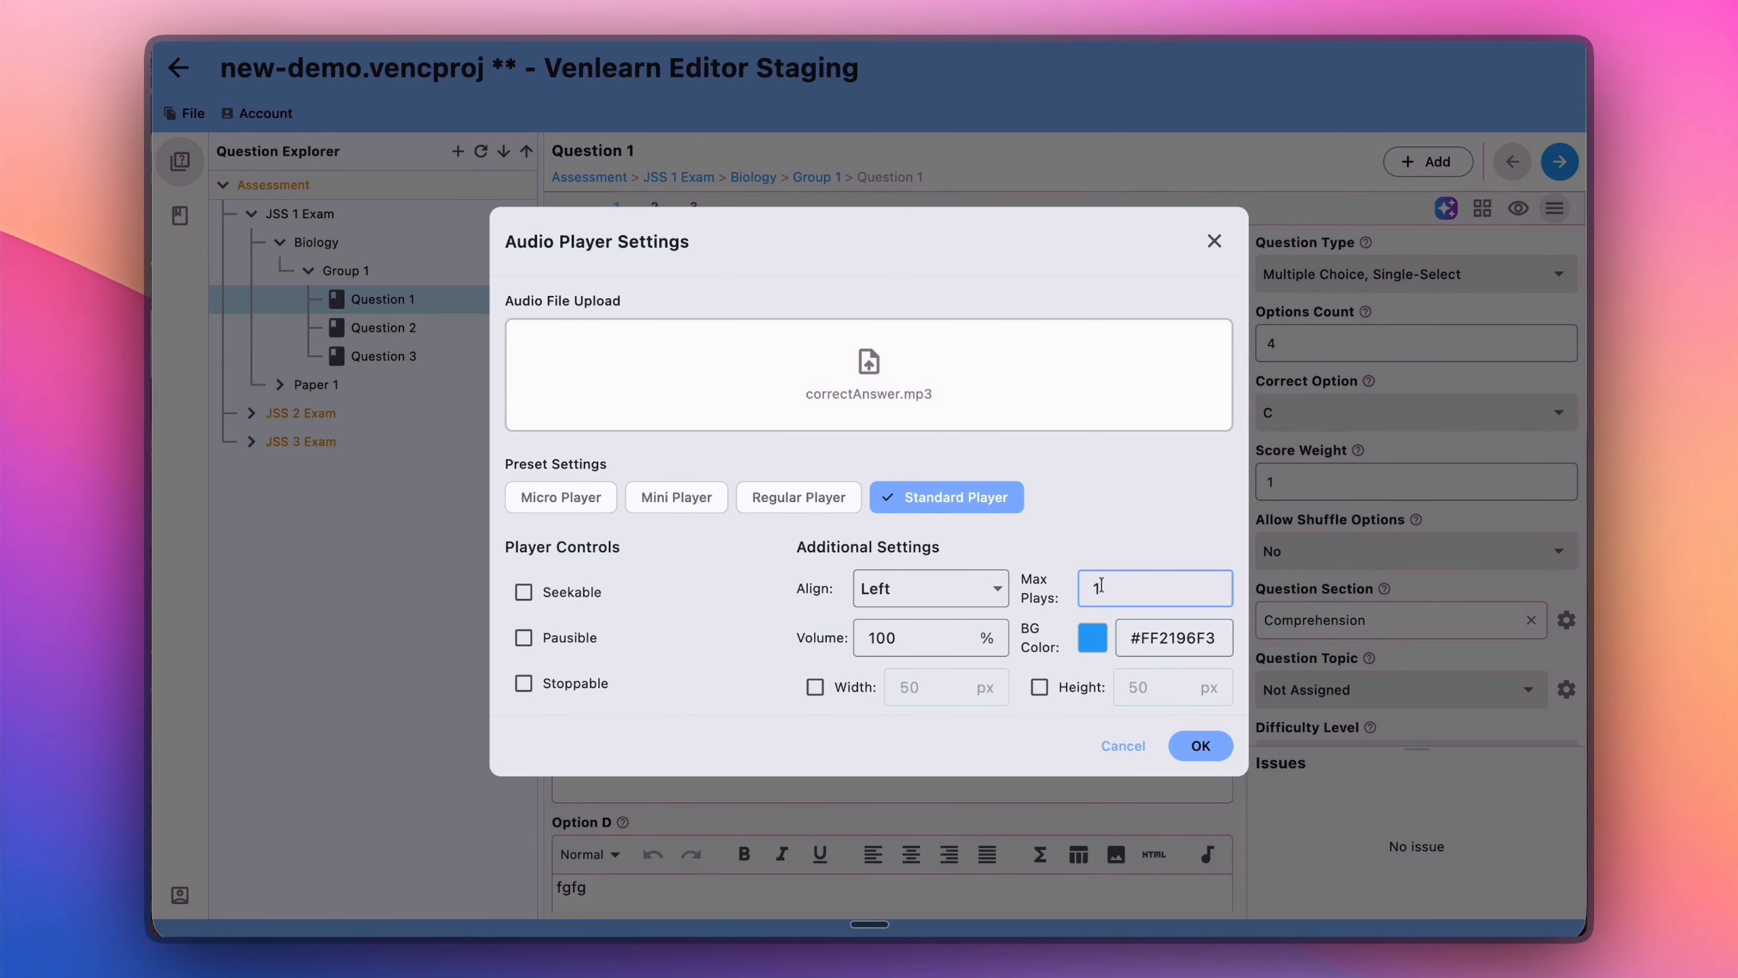
key(BackSpace)
text(2)
key(BackSpace)
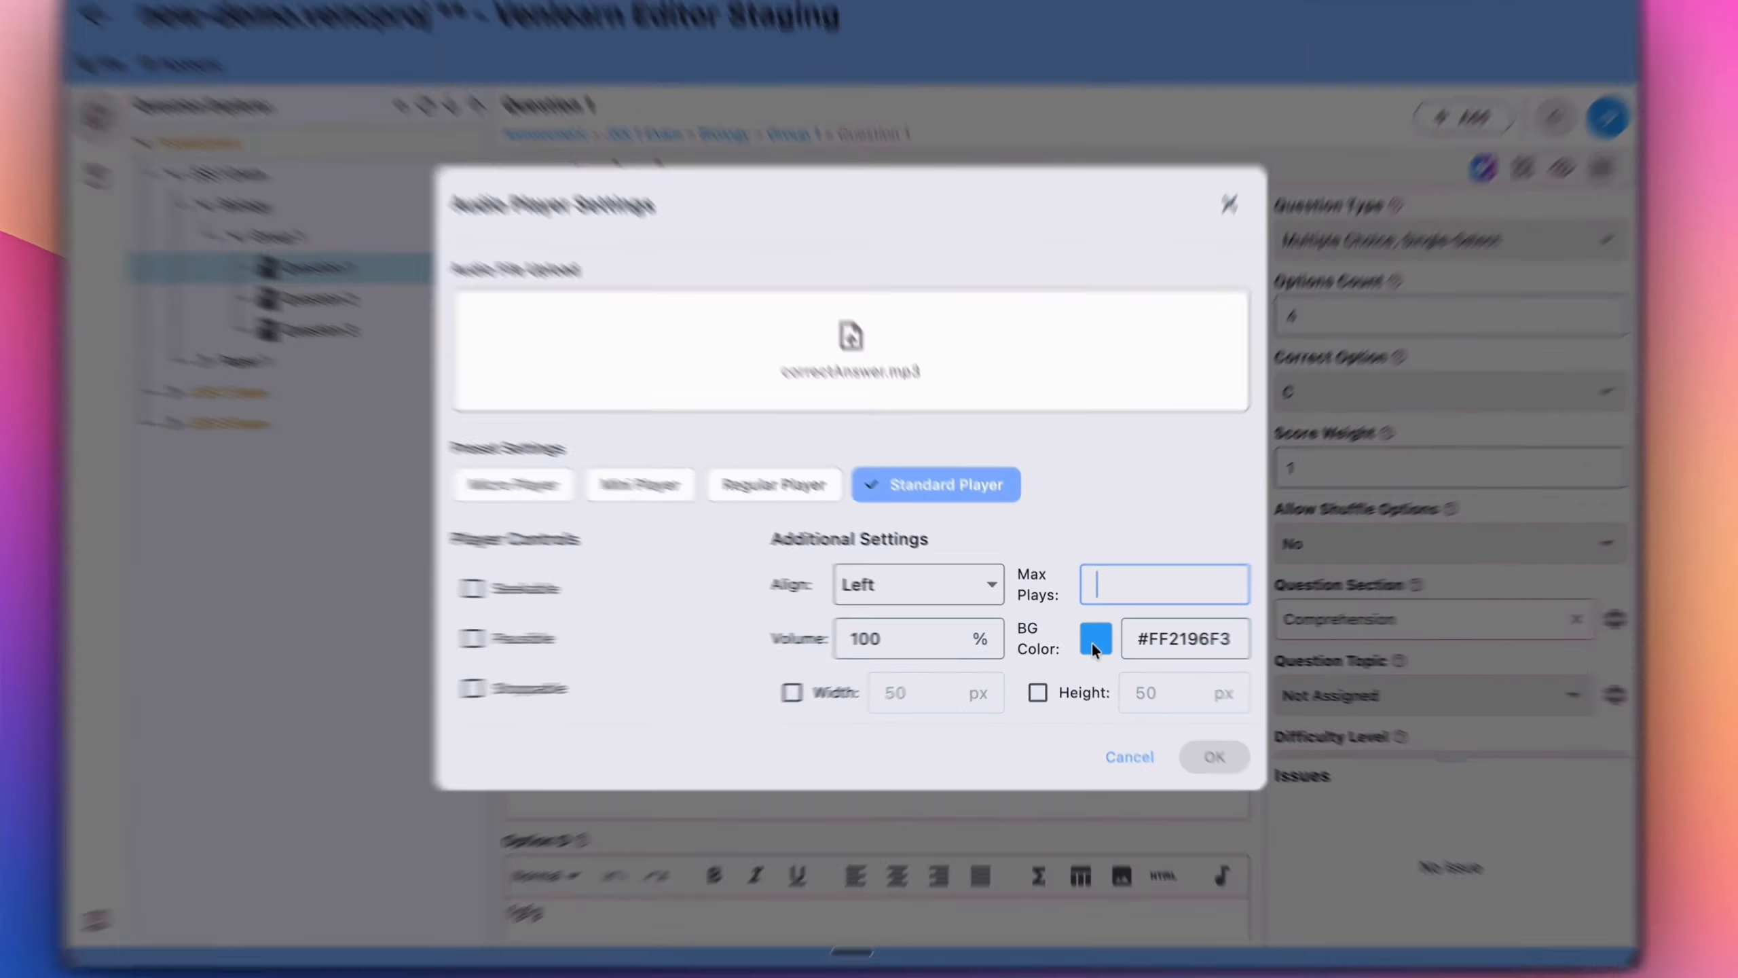
- Set the audio player's background colour to lime green #FF9BF134, apply it and deselect the clip
click(1091, 637)
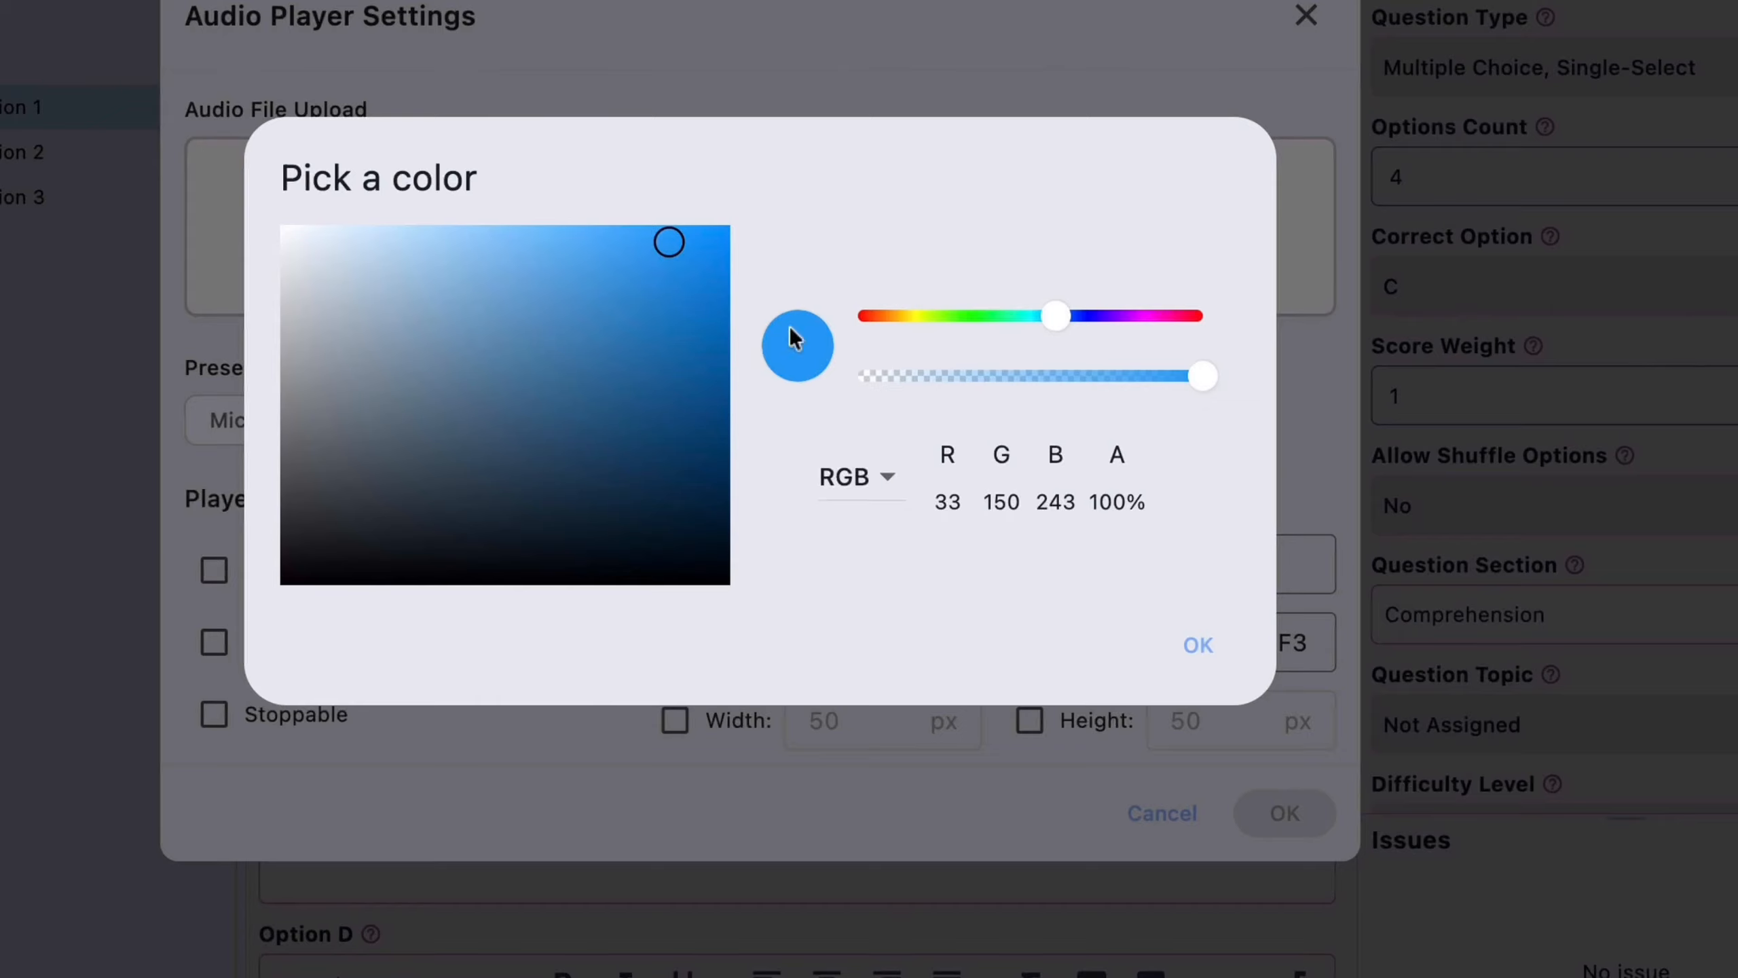
click(942, 306)
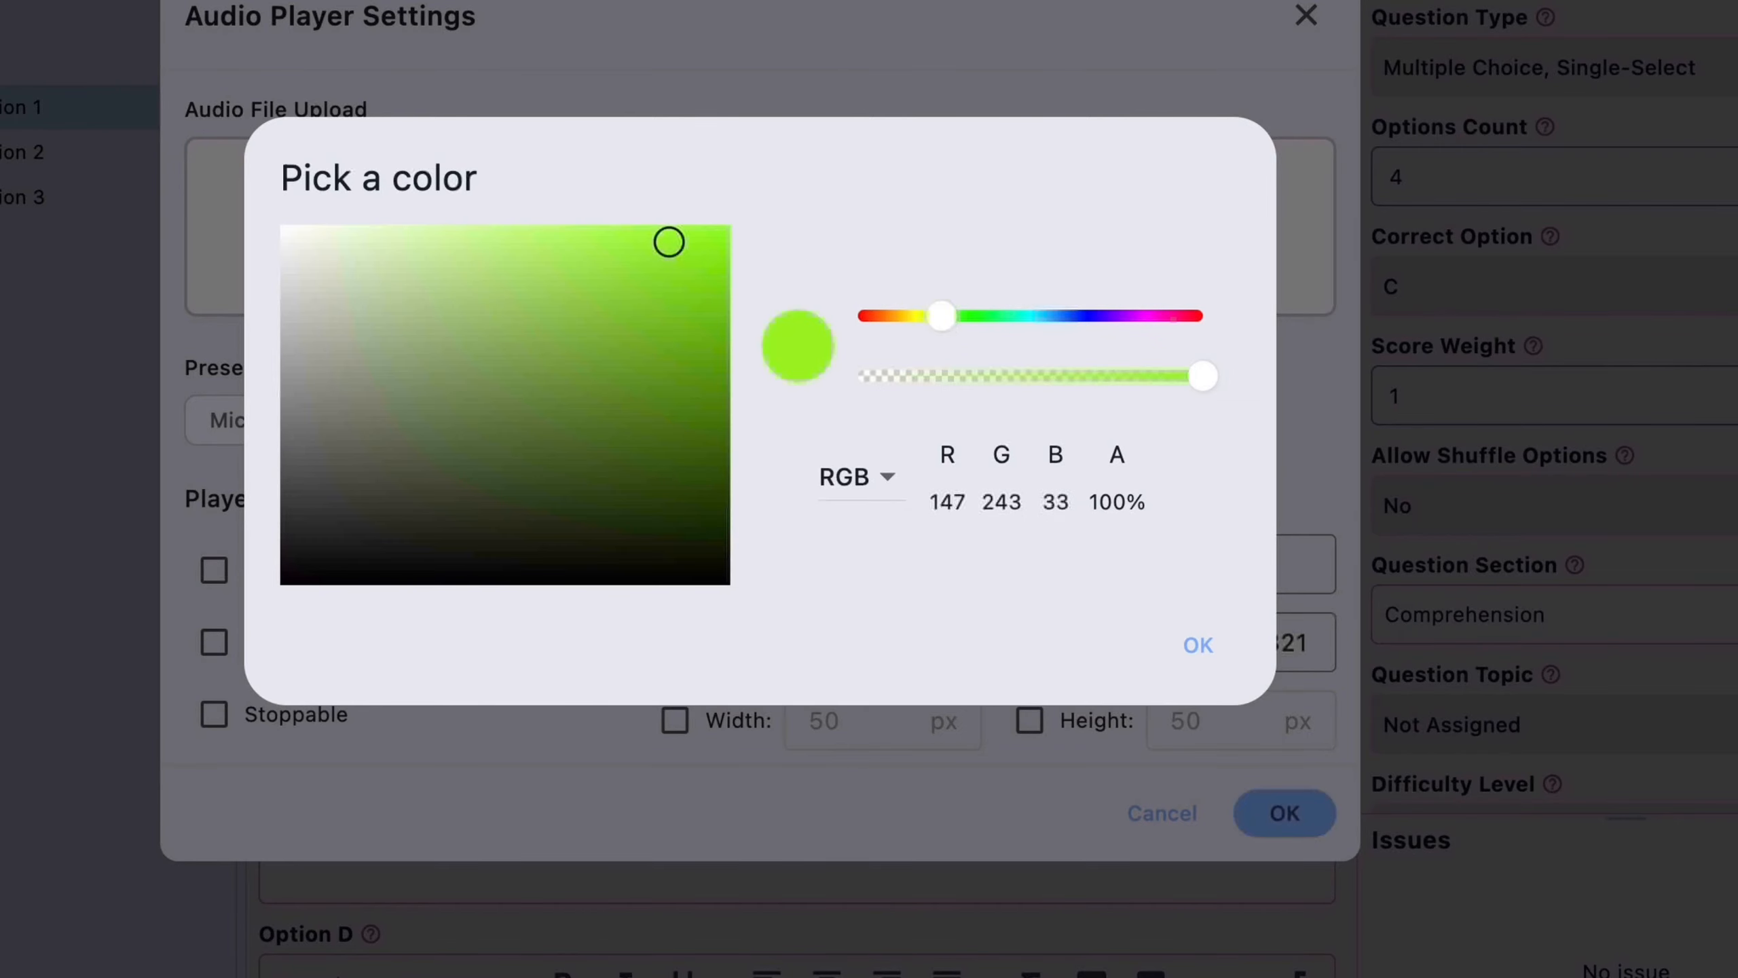
click(633, 246)
click(1204, 647)
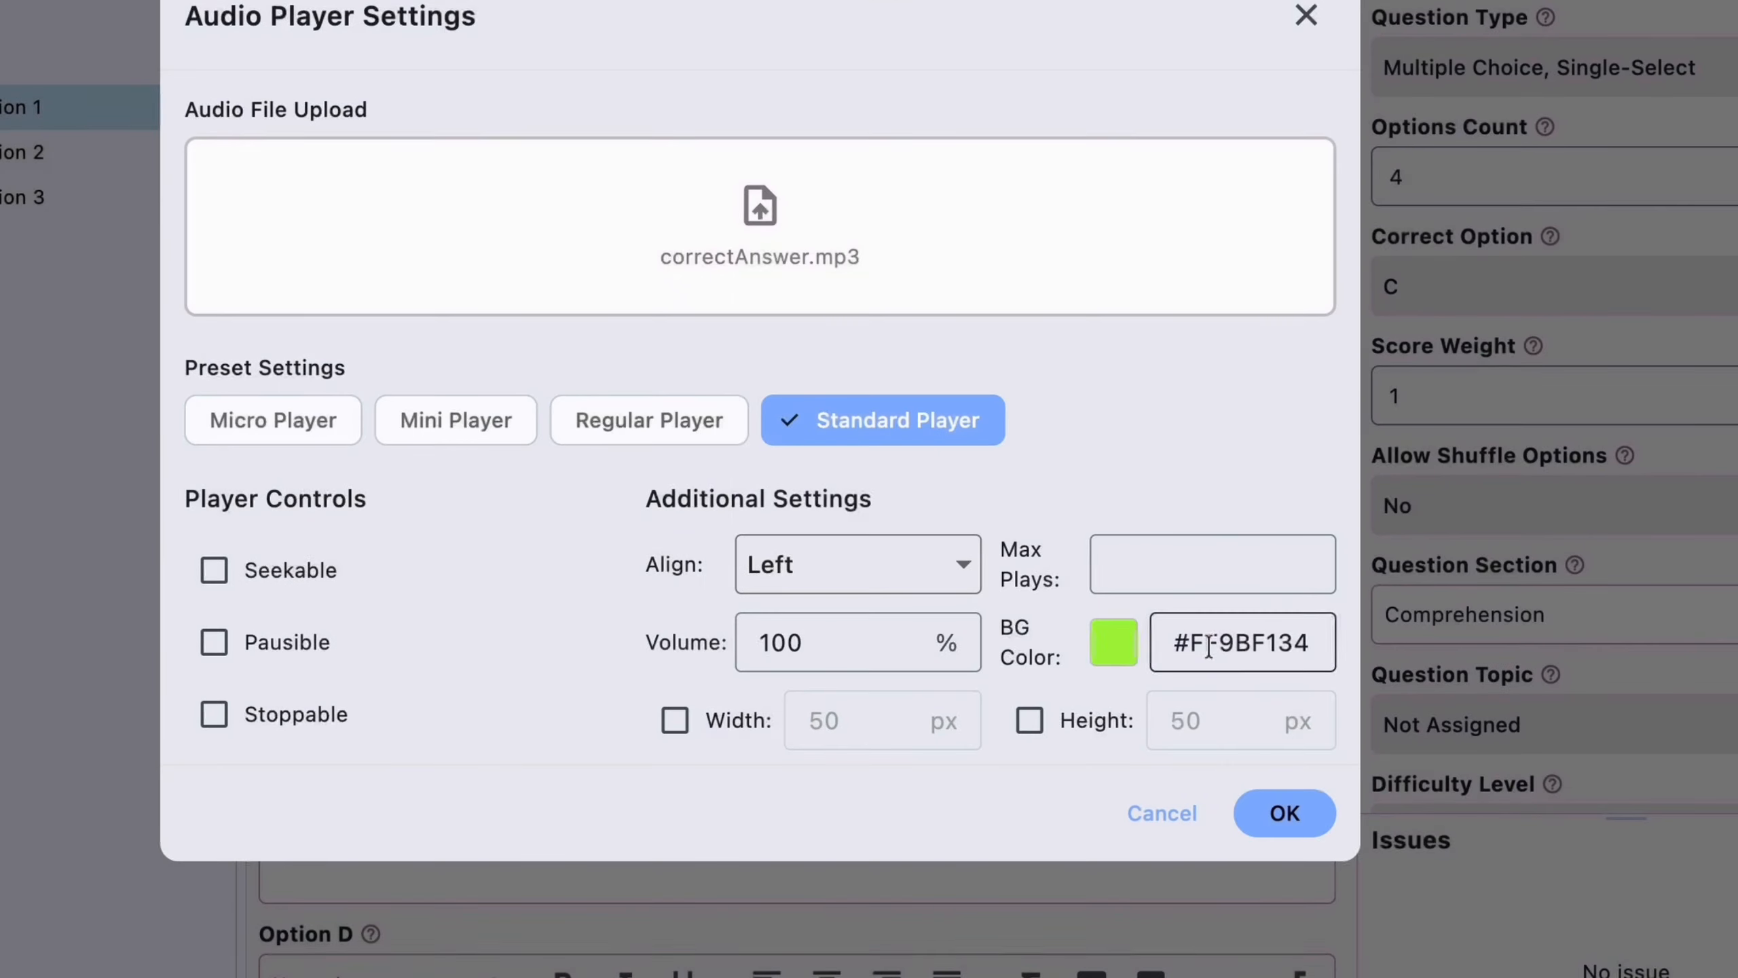
click(1297, 822)
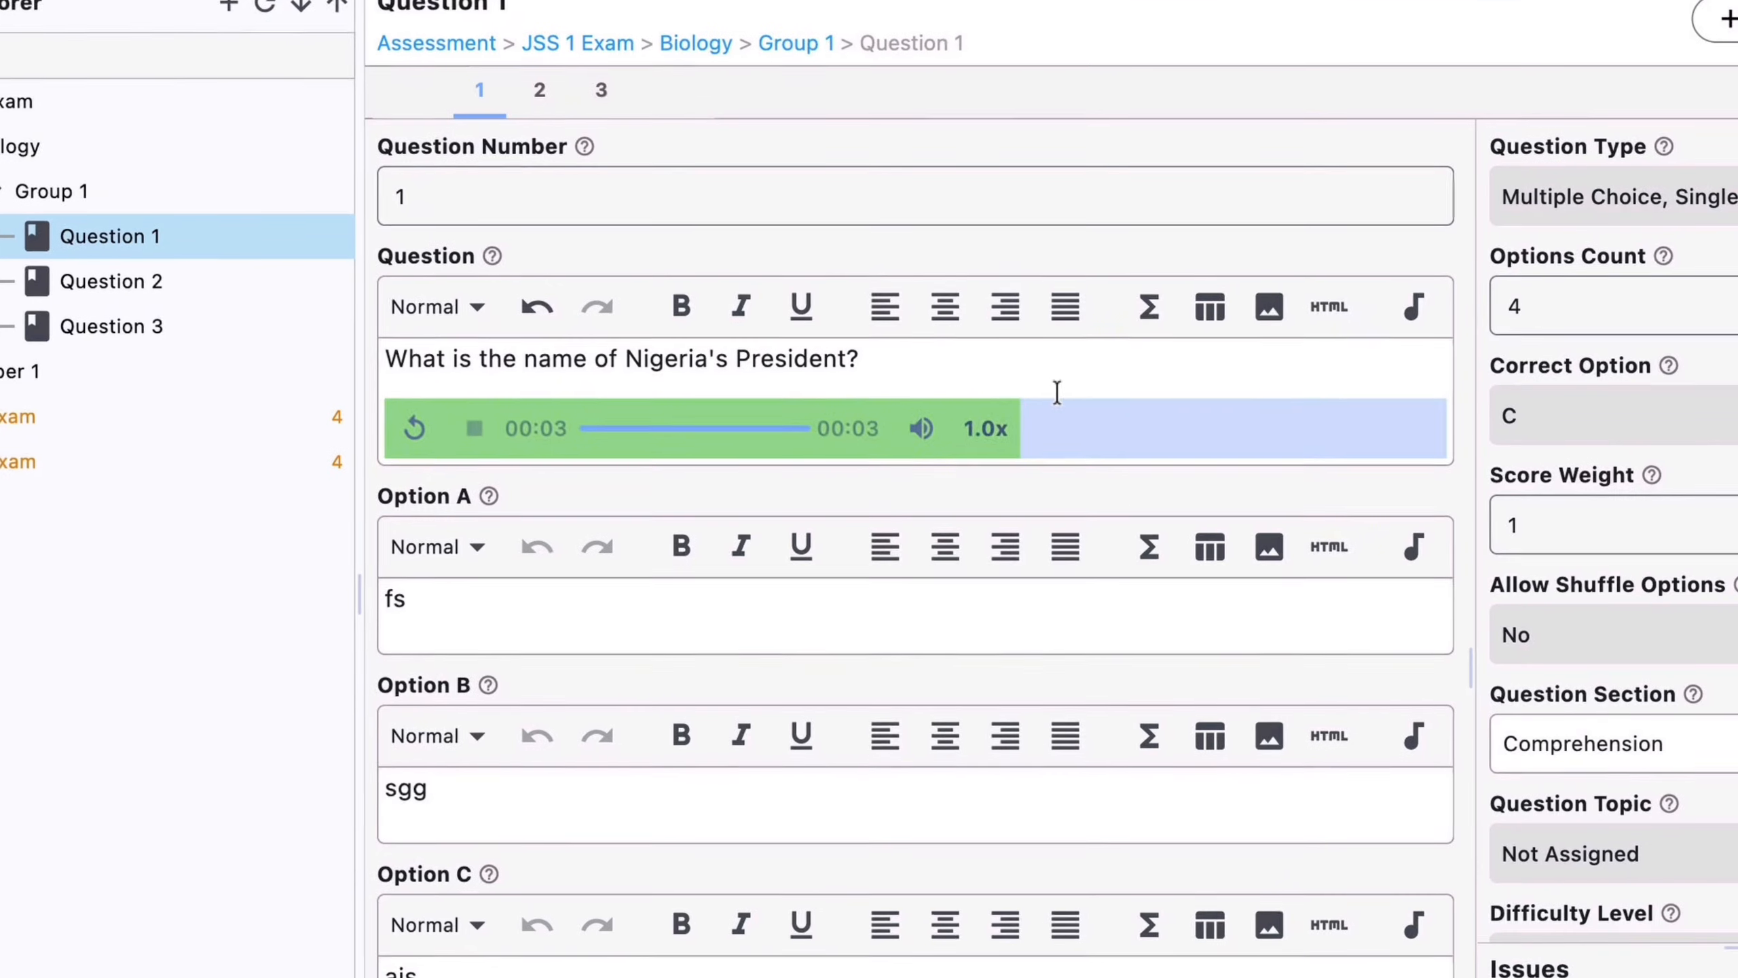
click(1153, 407)
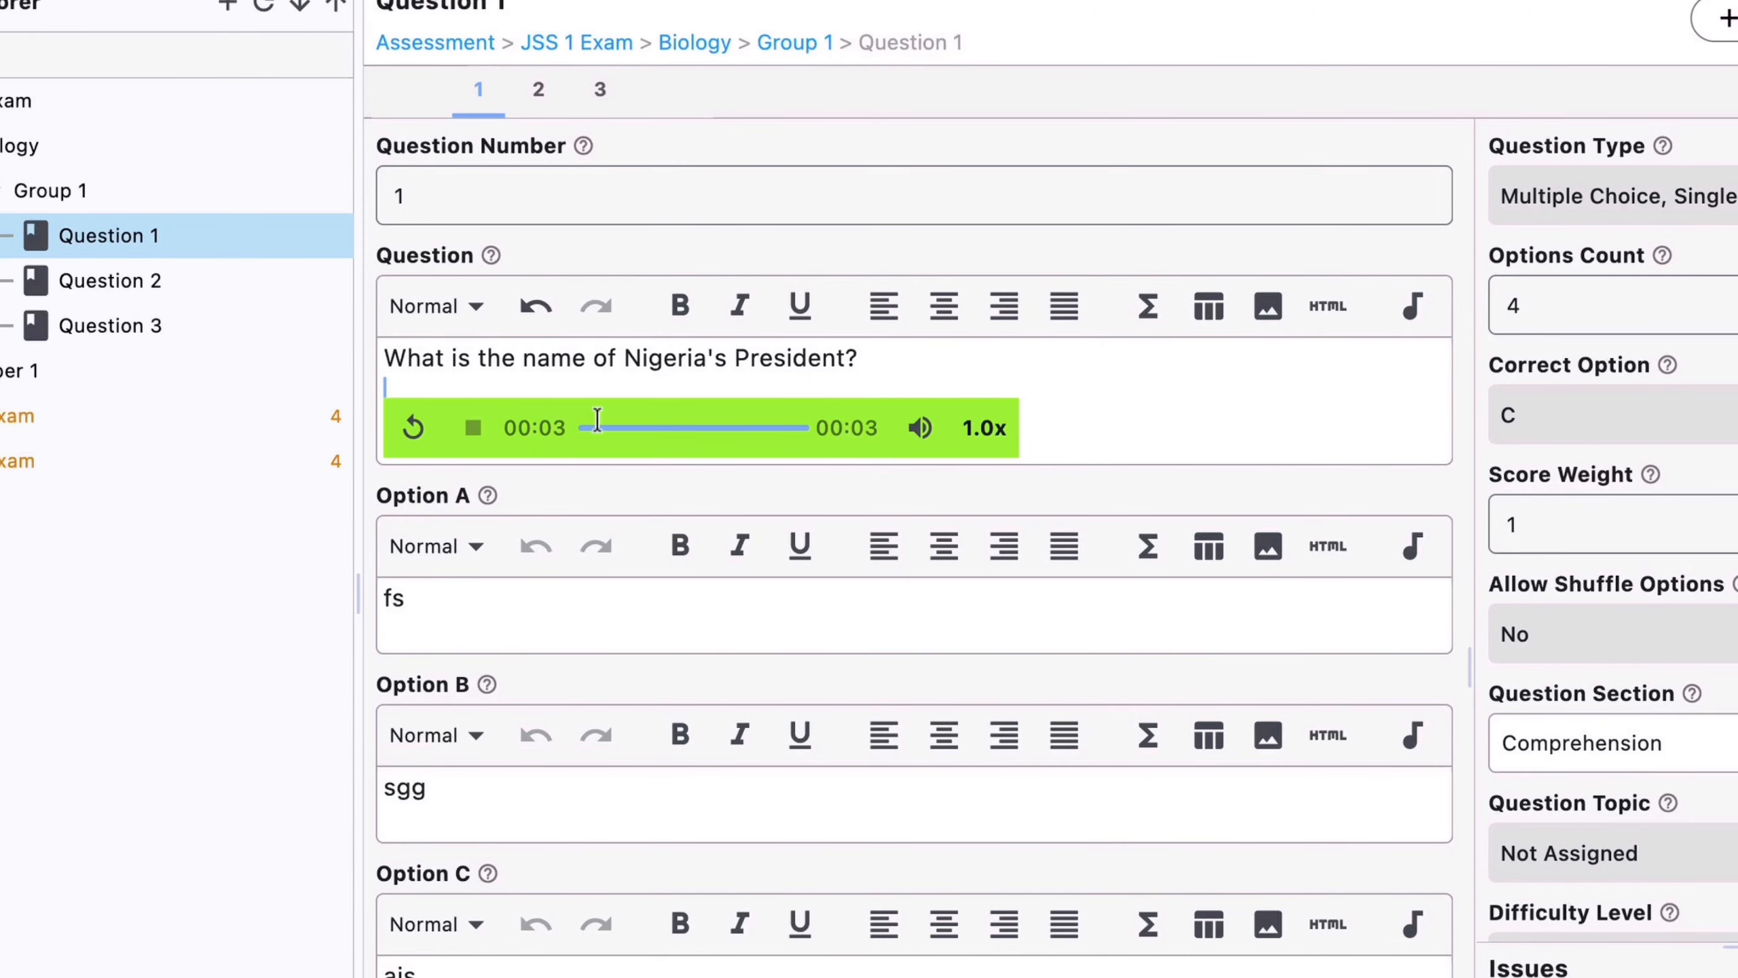
right_click(624, 420)
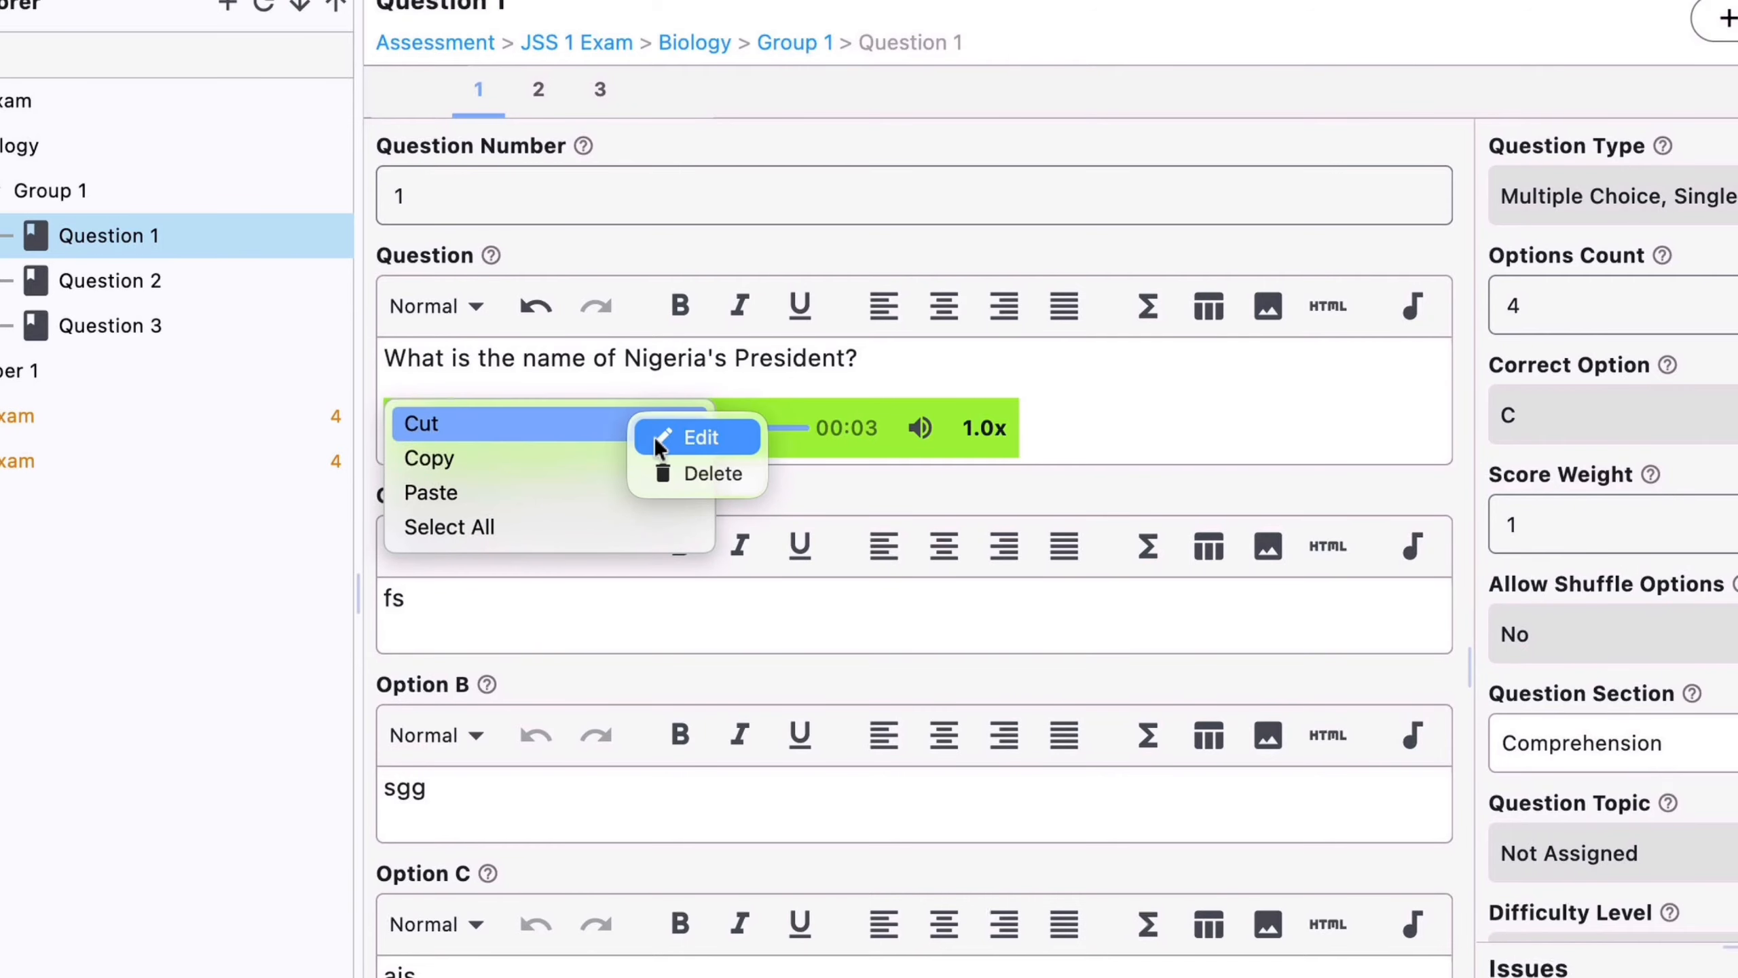
click(677, 434)
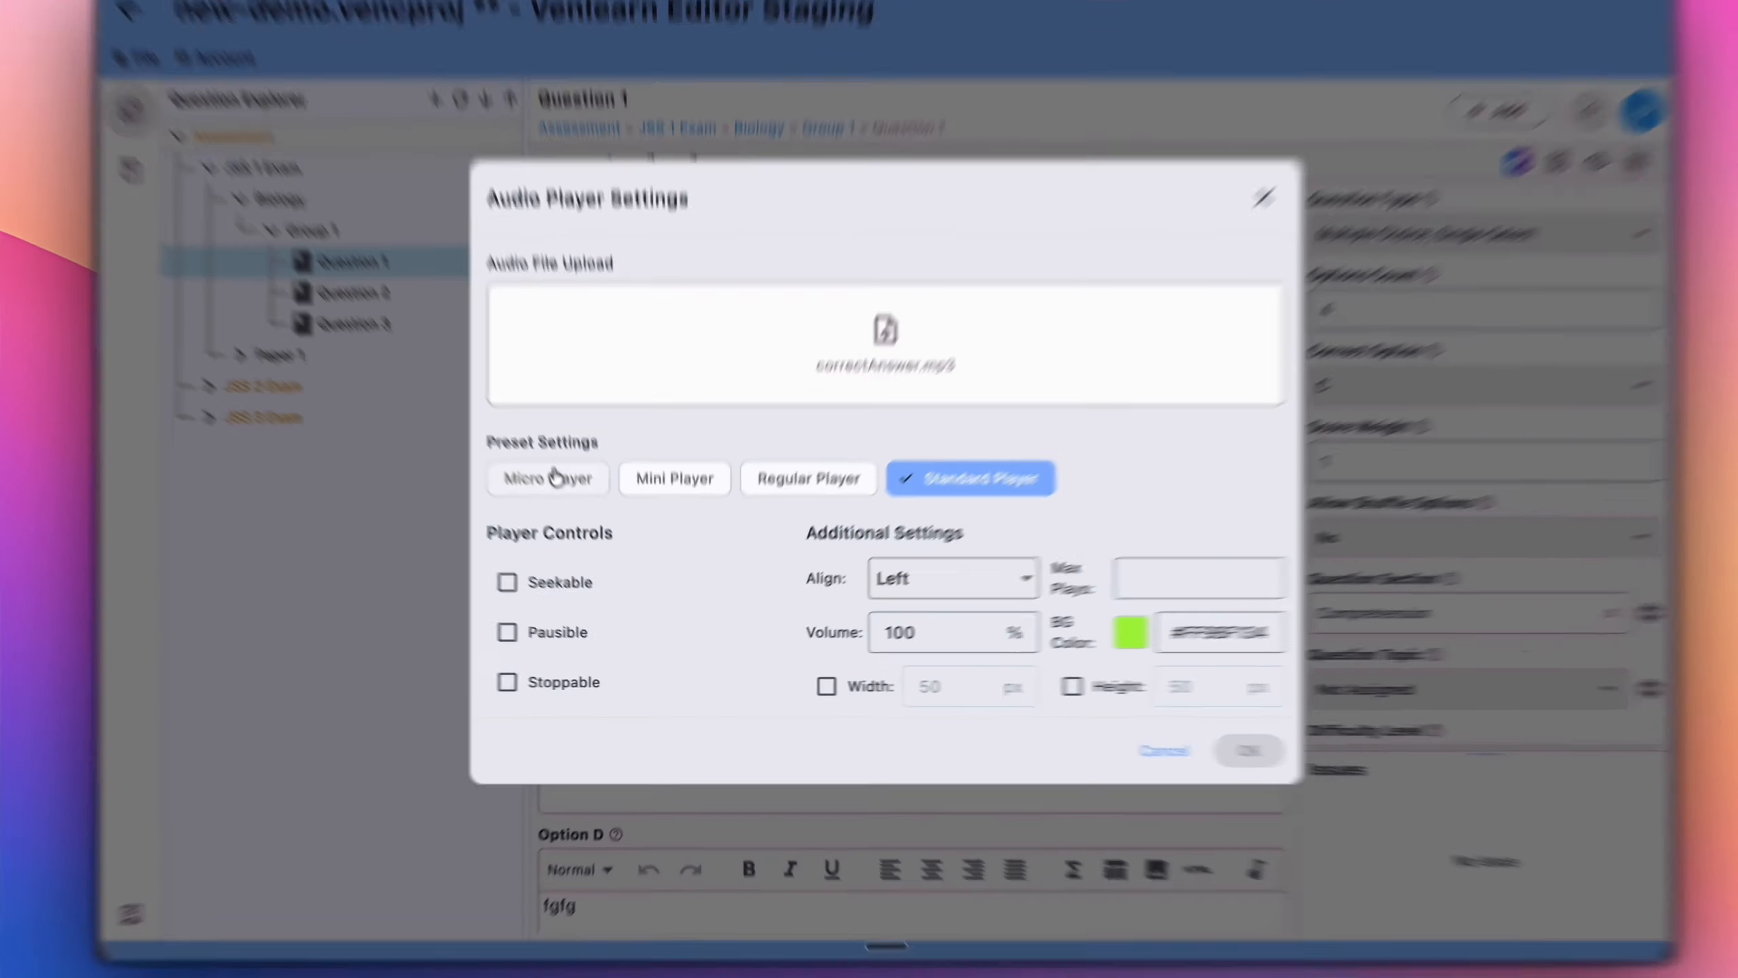
click(562, 498)
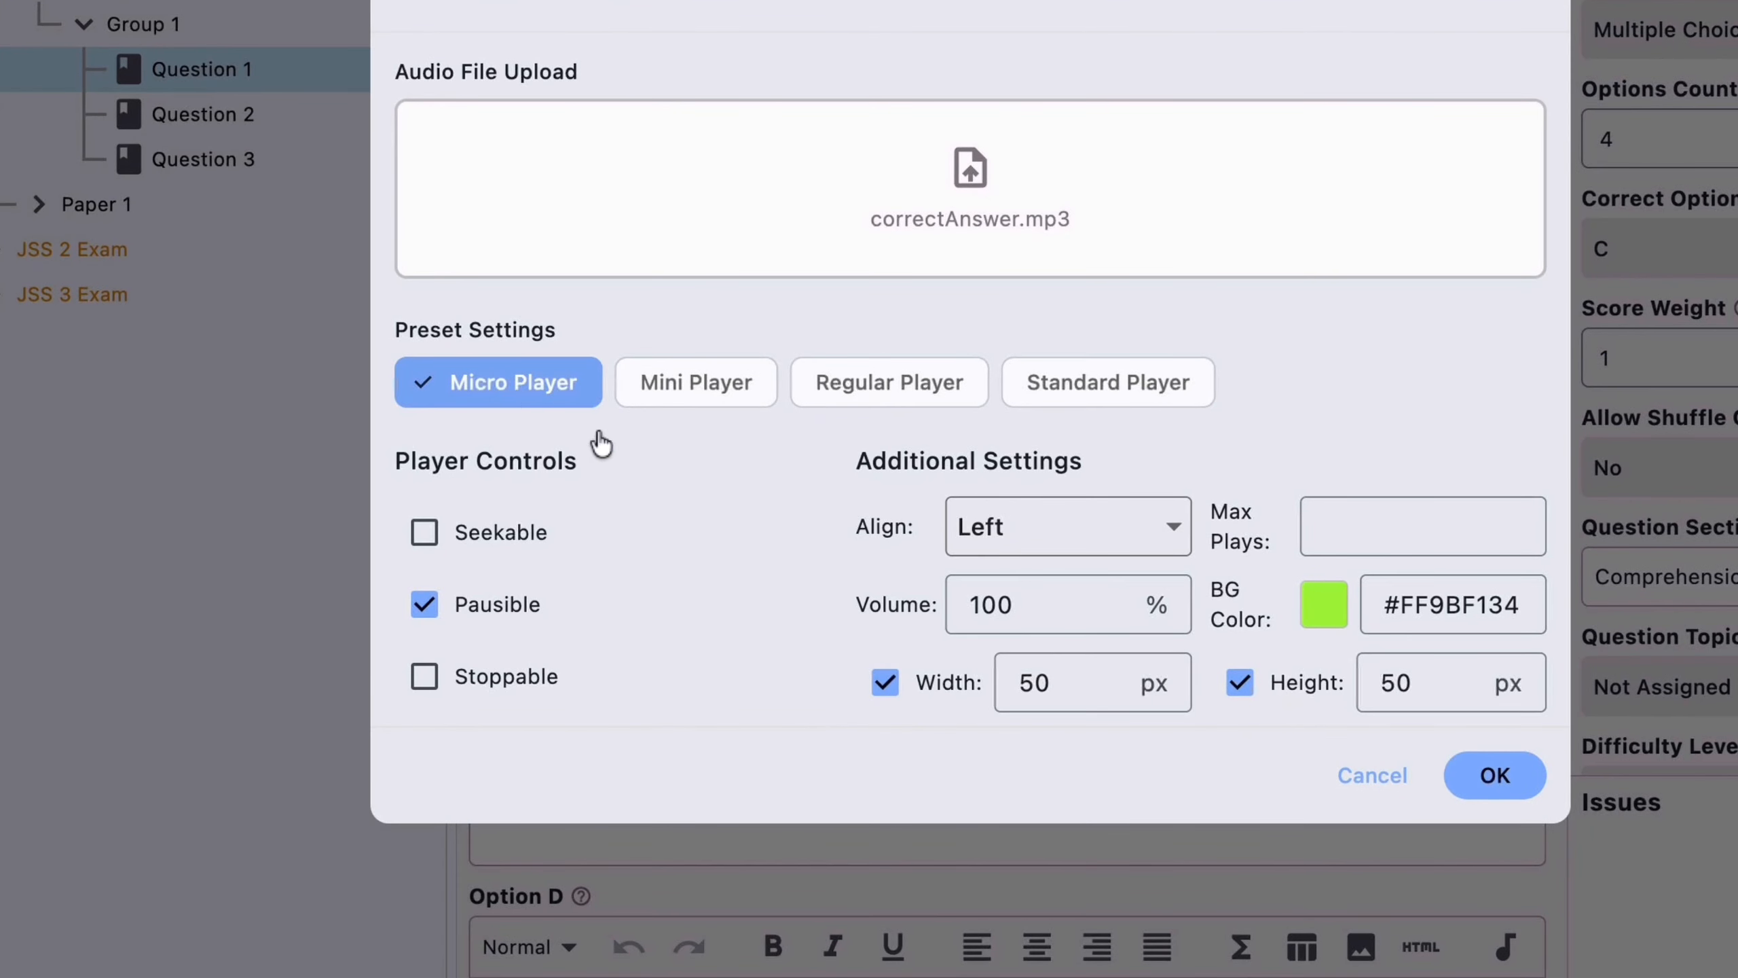
click(1051, 683)
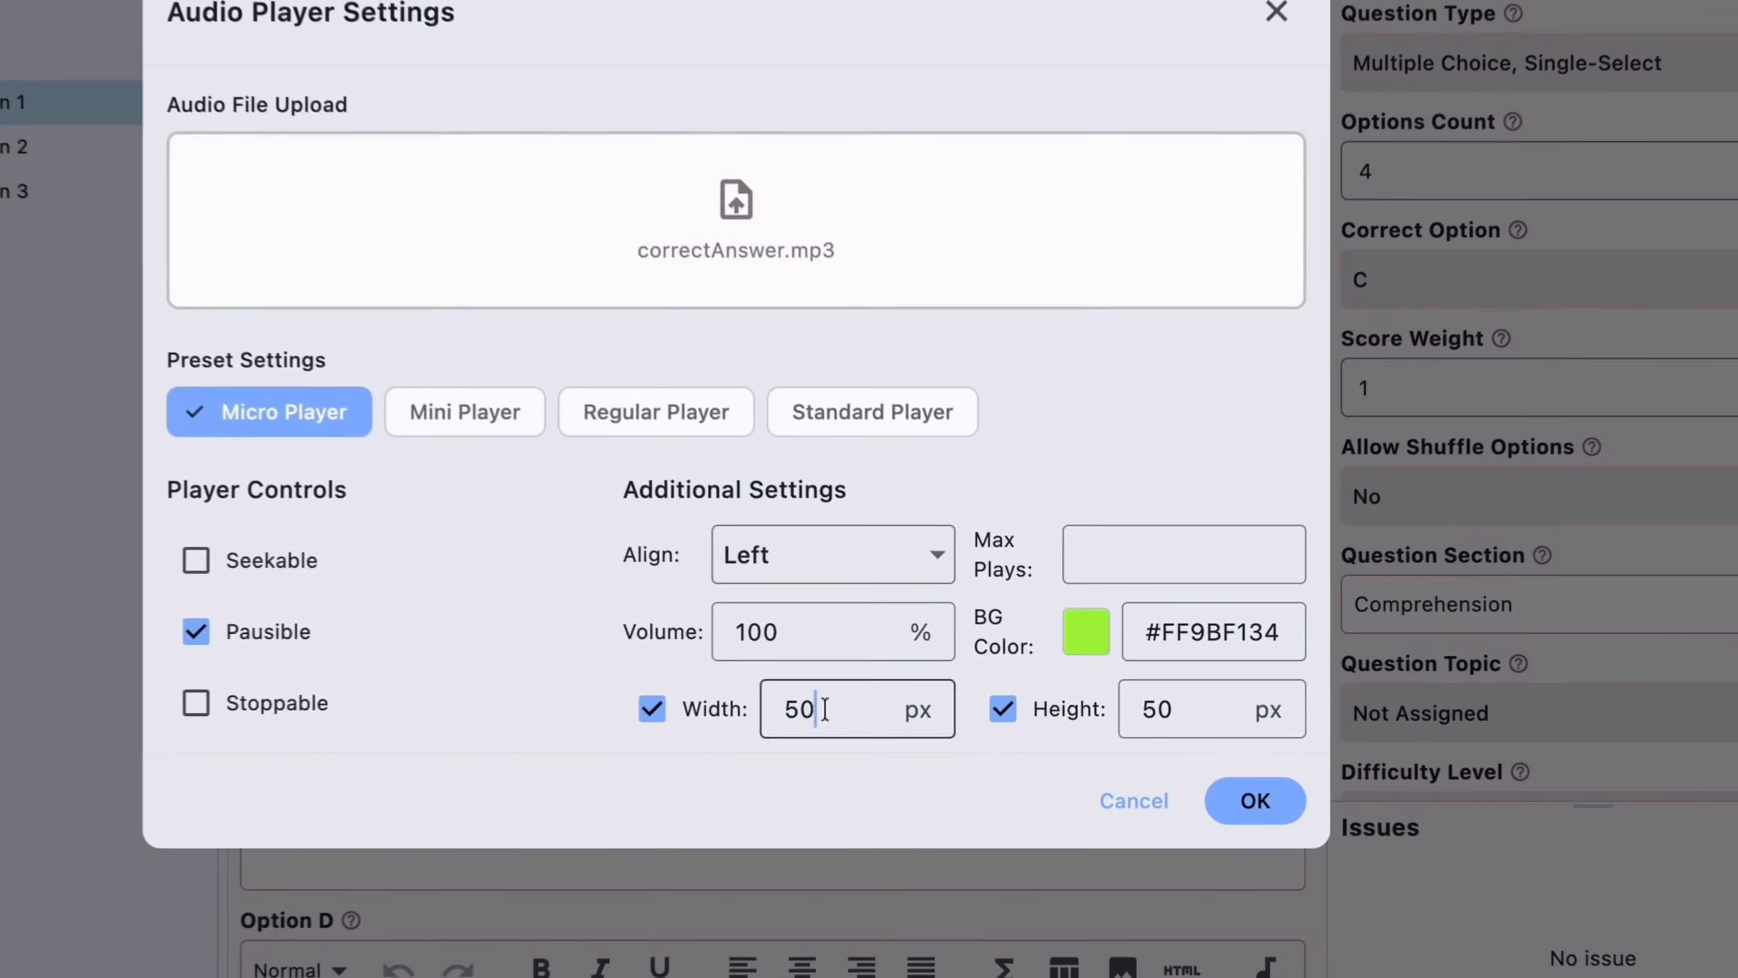
drag(925, 686, 888, 693)
text(1)
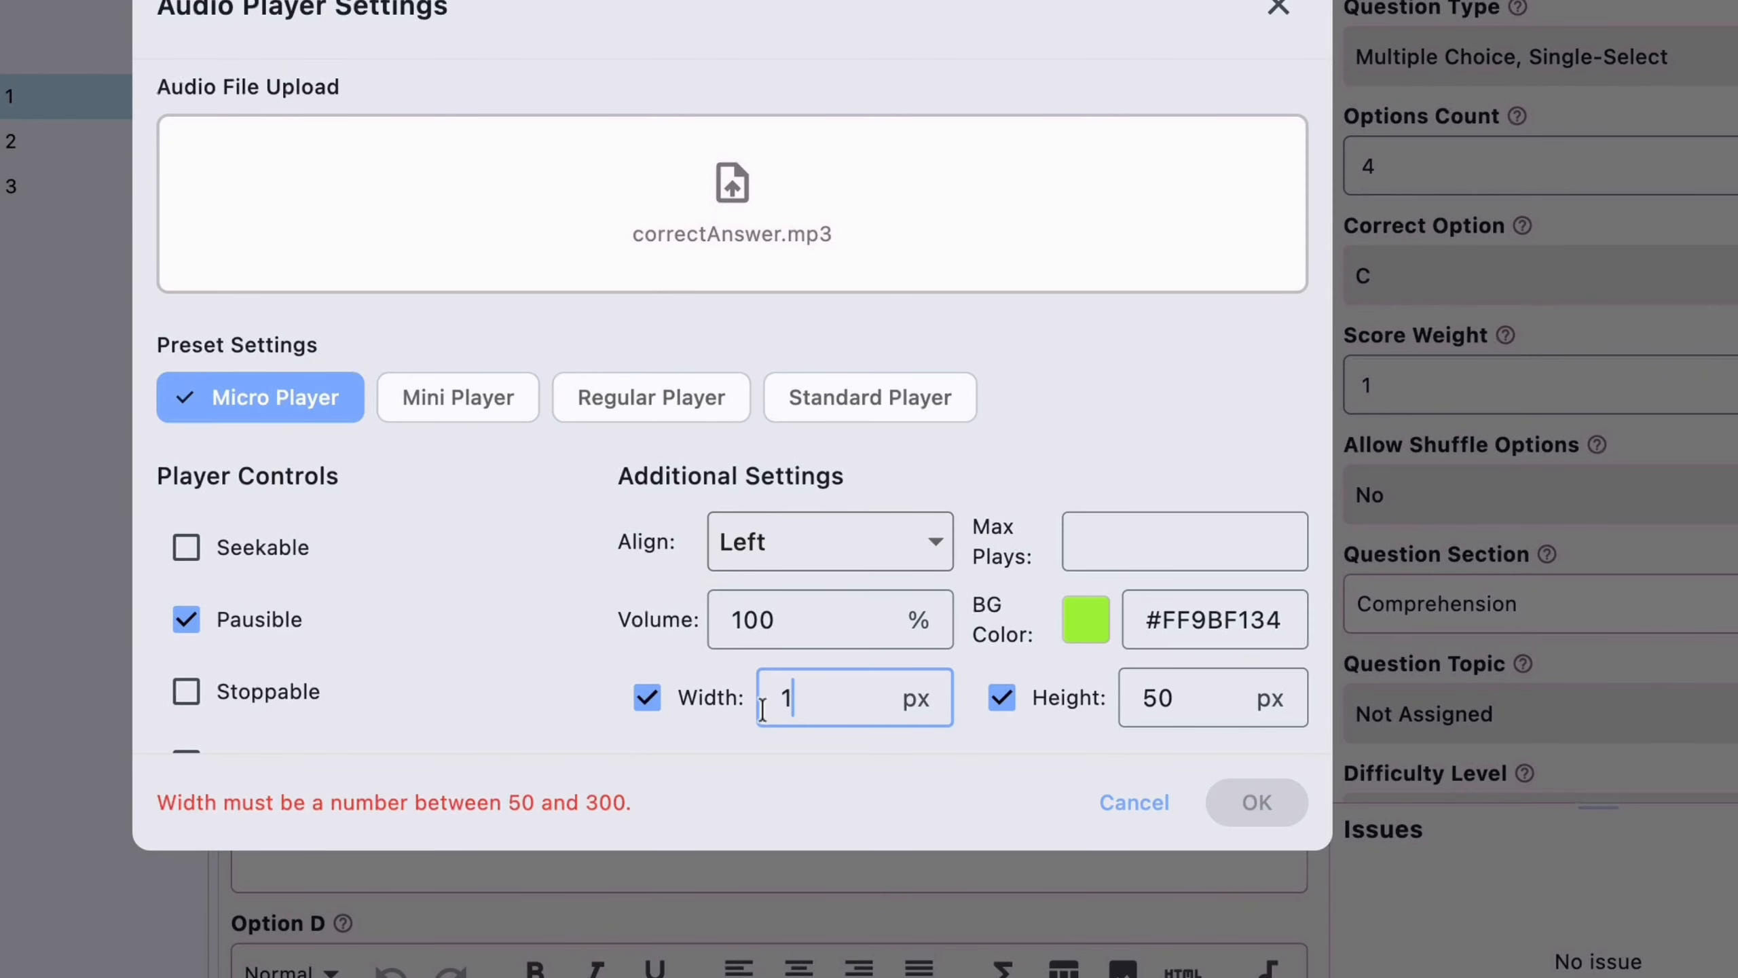
click(1128, 802)
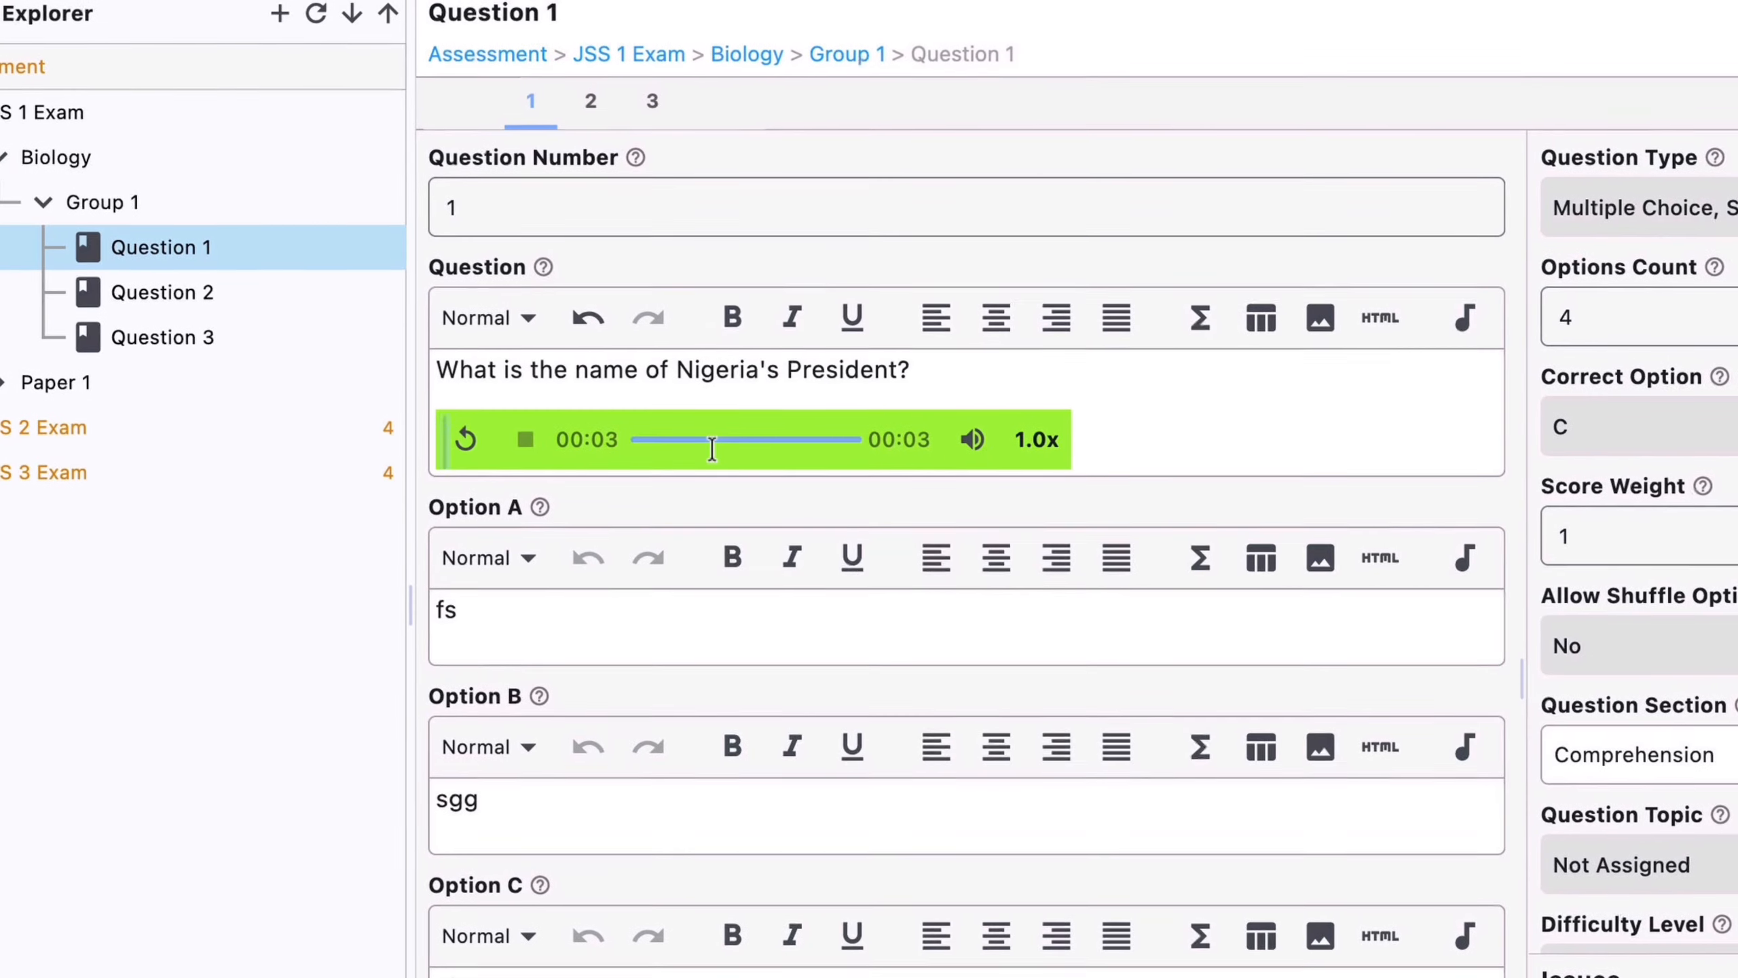
- Apply the Micro Player preset to the green audio clip in Question 1 and deselect it
right_click(517, 298)
click(776, 466)
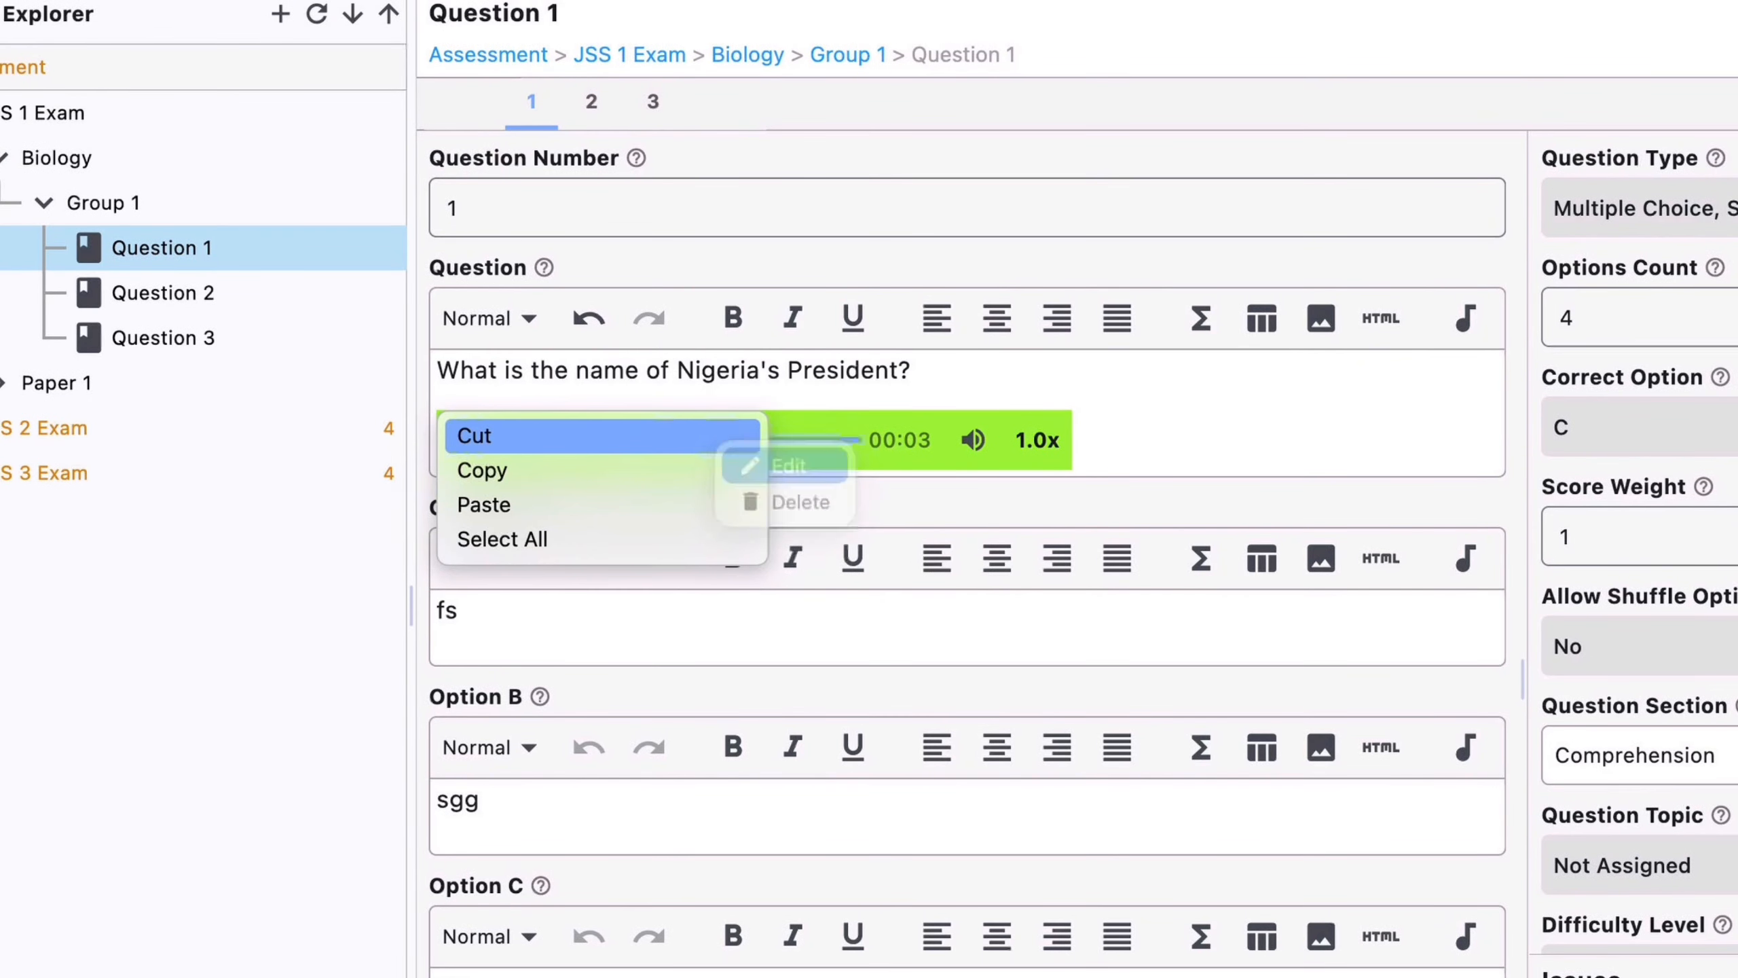
click(467, 562)
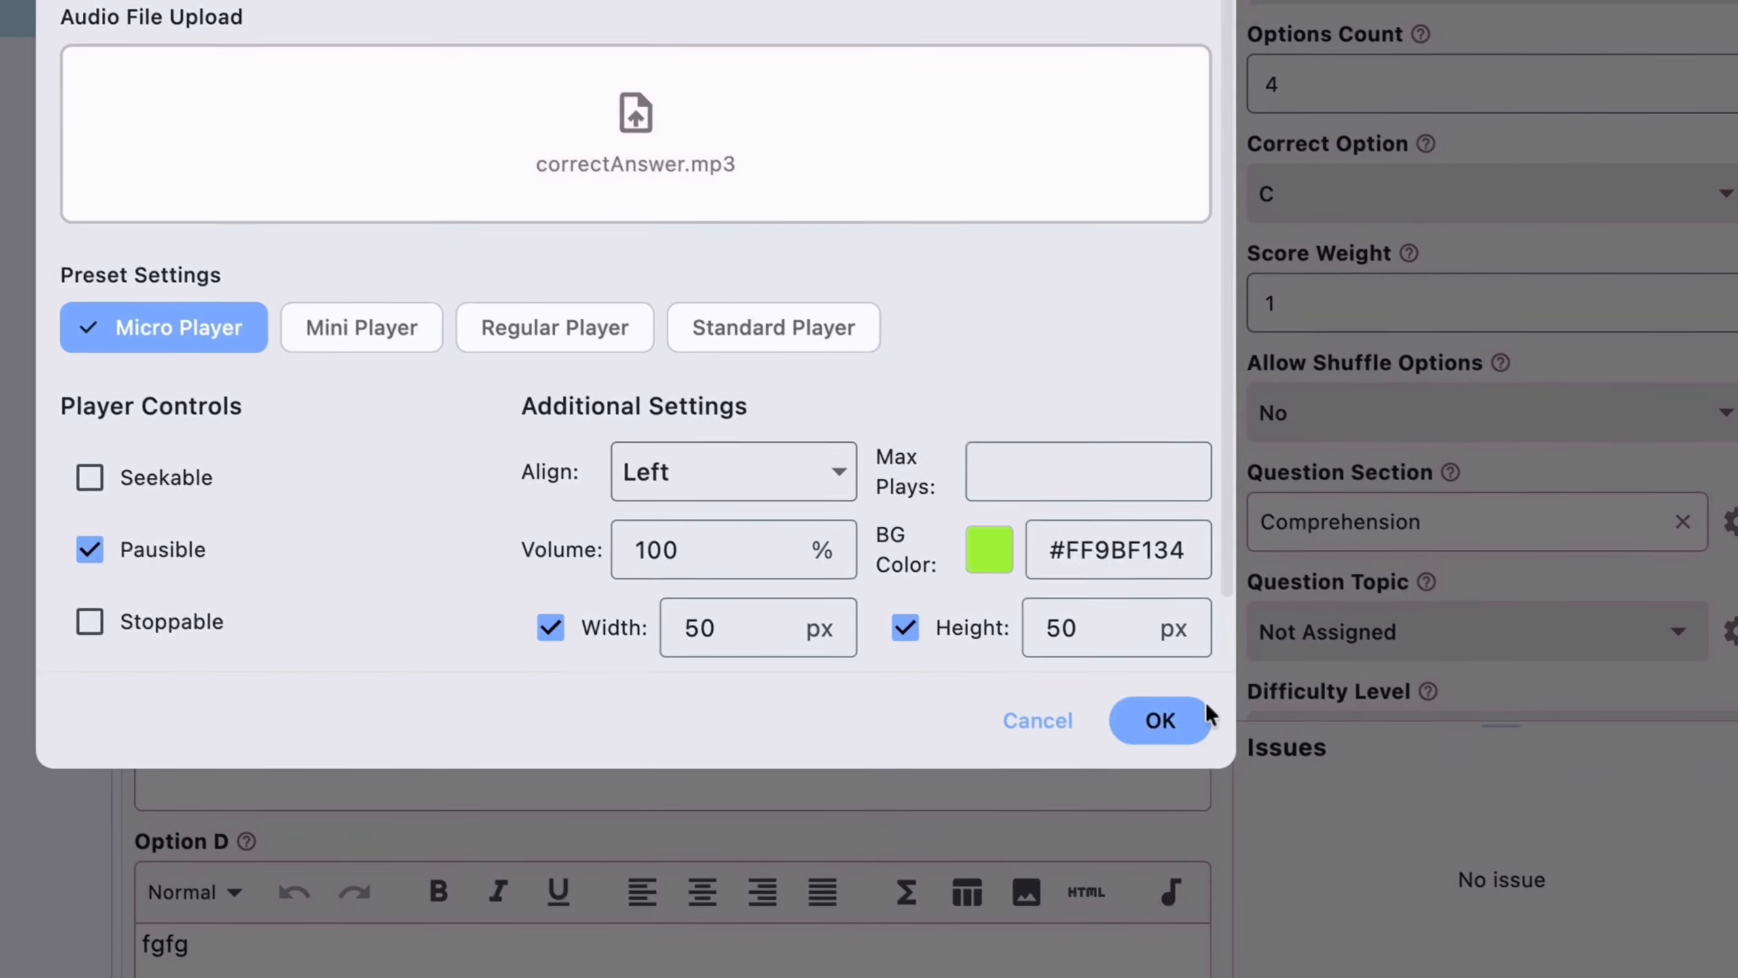
click(1348, 871)
click(719, 427)
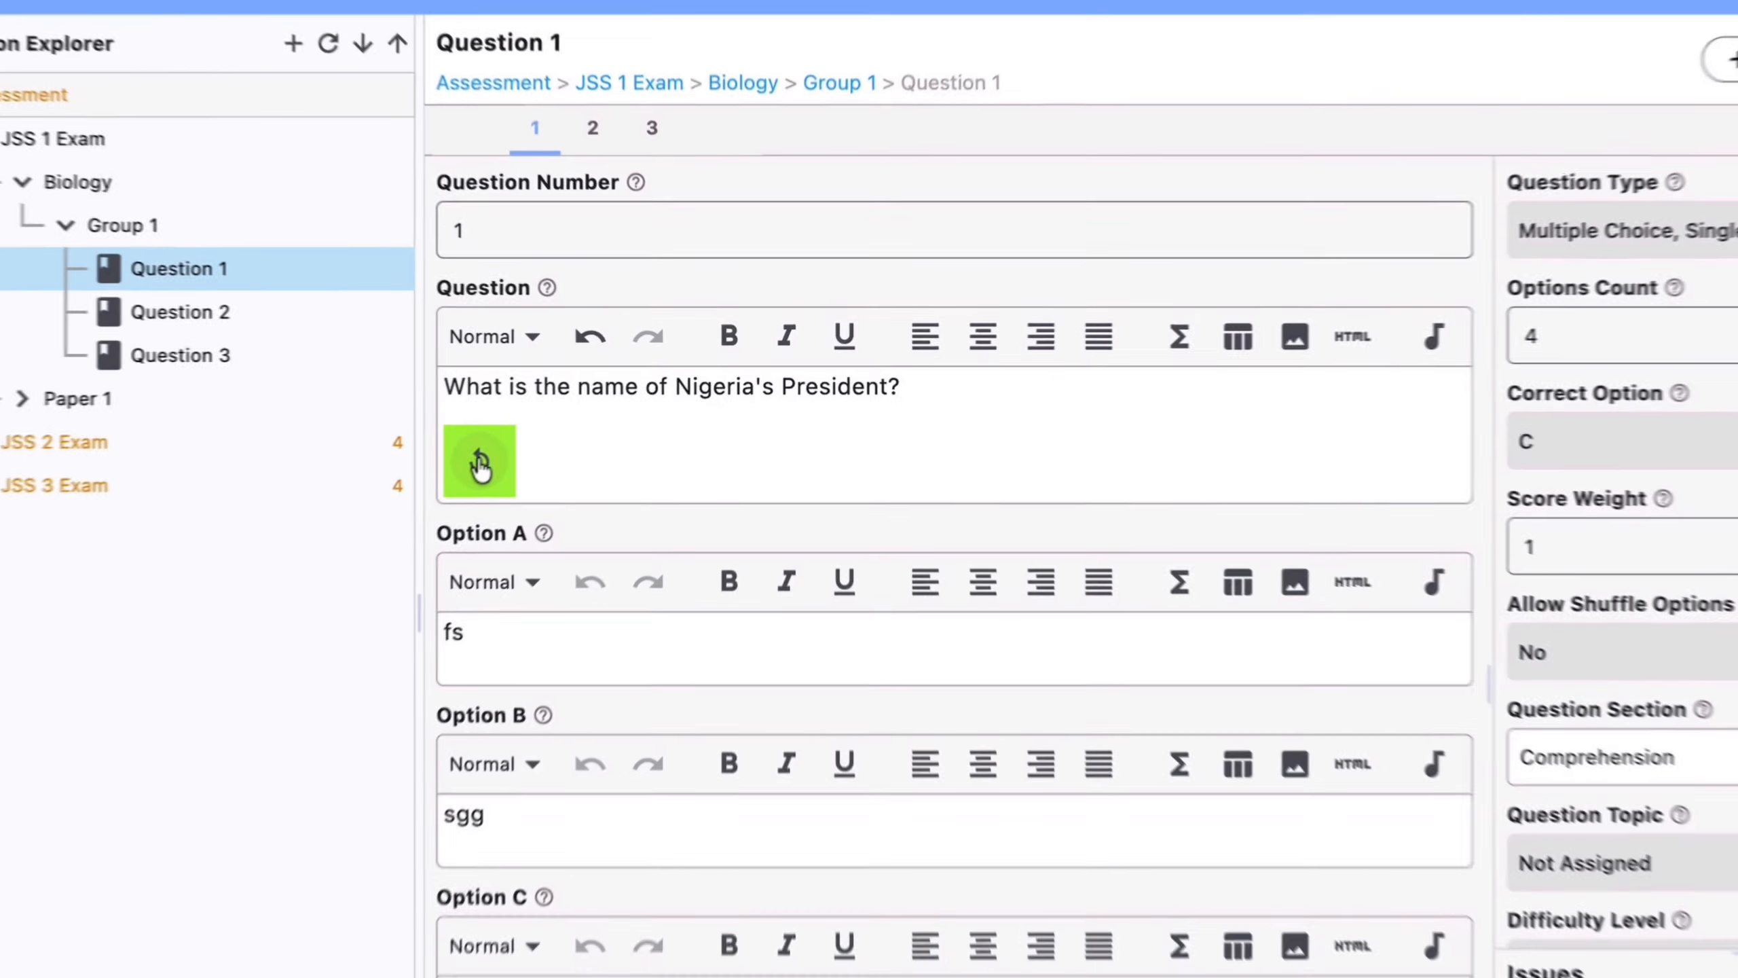
- Set the audio player's width and height to 100 px, apply it, and test playing and pausing the clip
right_click(590, 424)
click(539, 477)
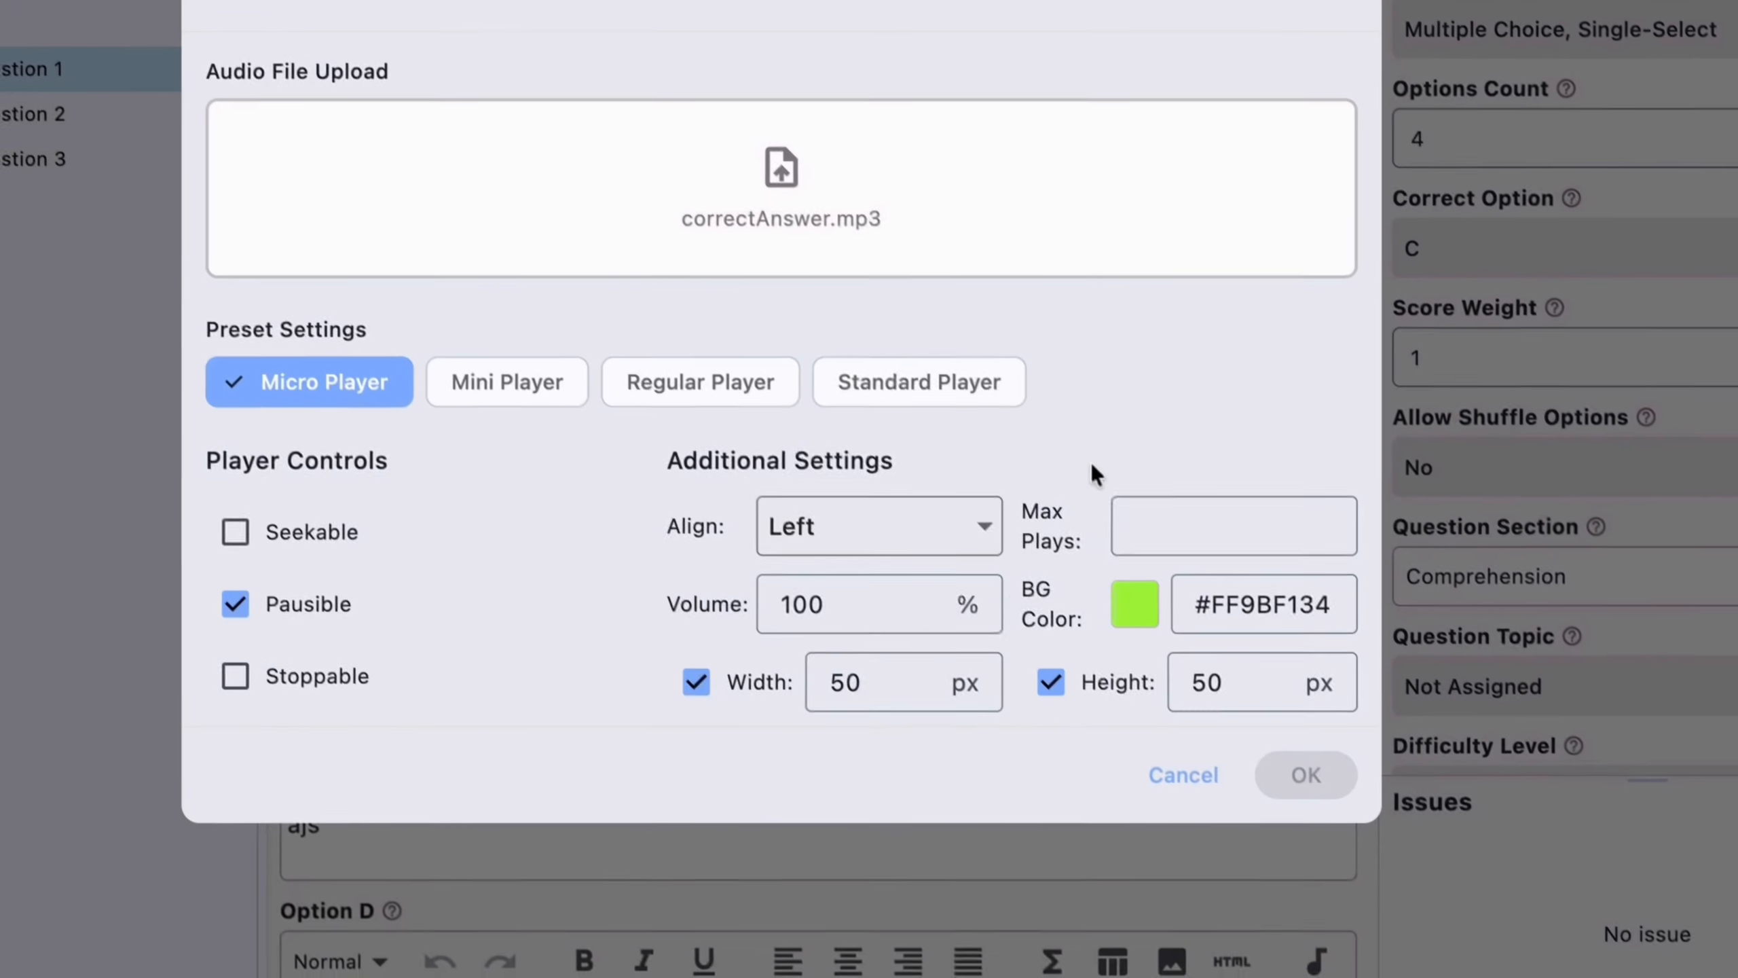
click(835, 669)
scroll(855, 684, down, 1)
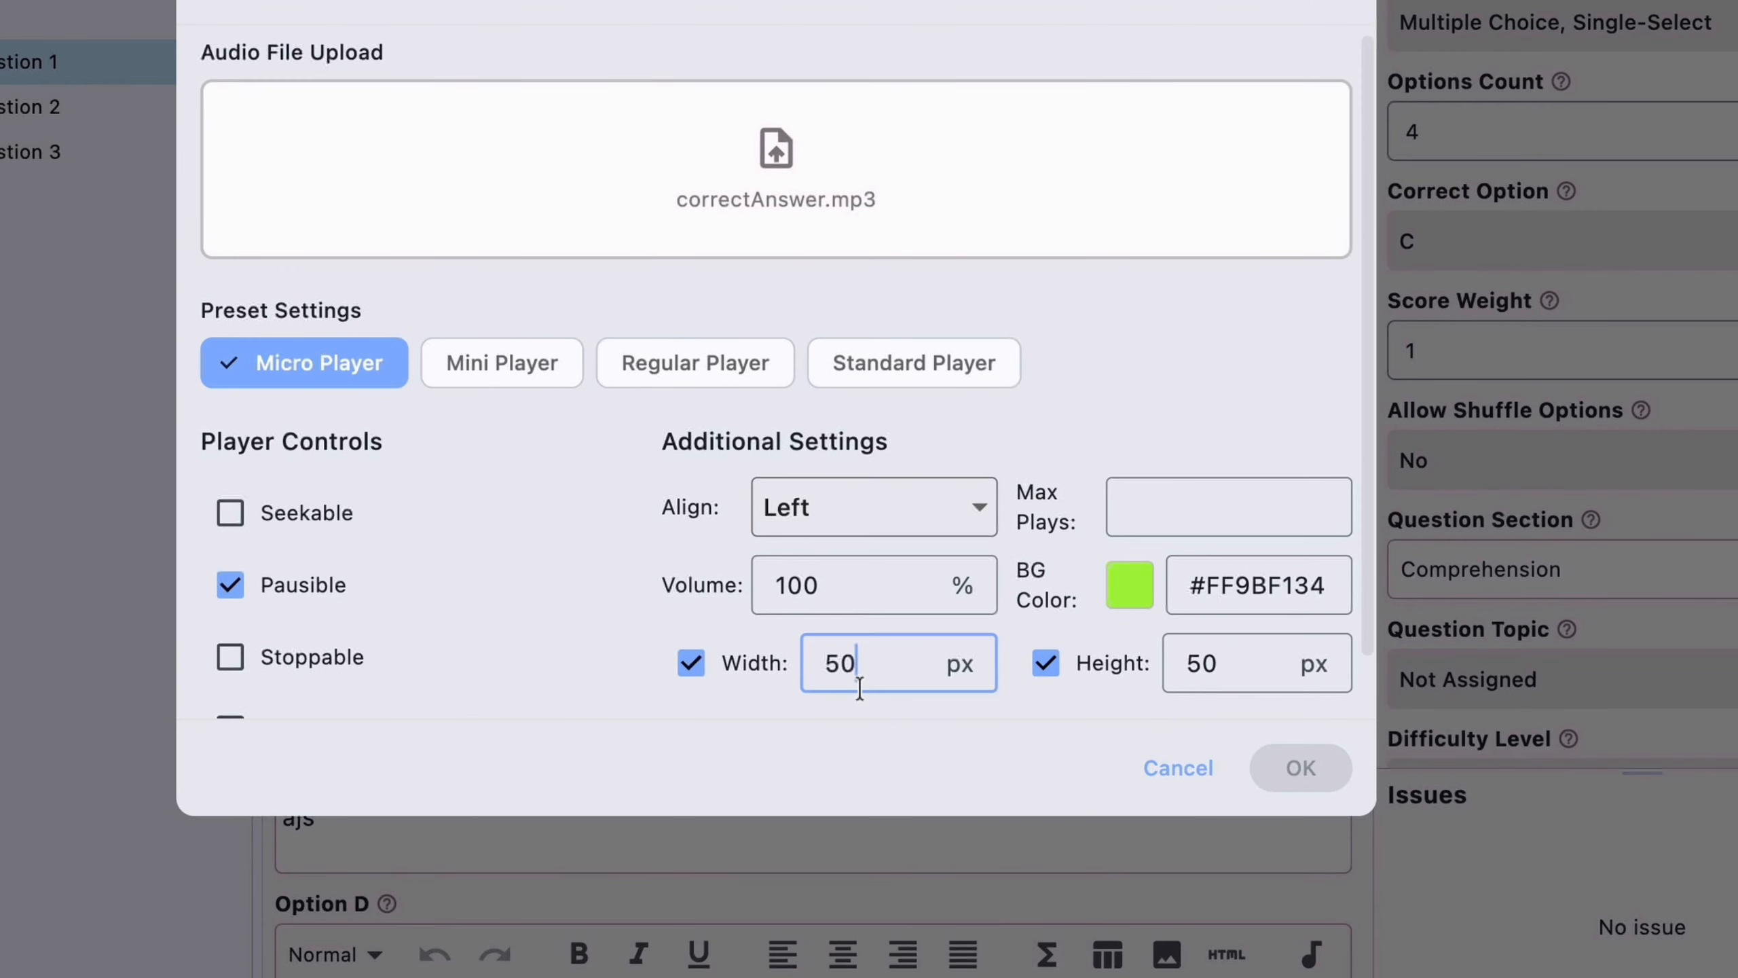
key(BackSpace)
key(BackSpace)
text(100)
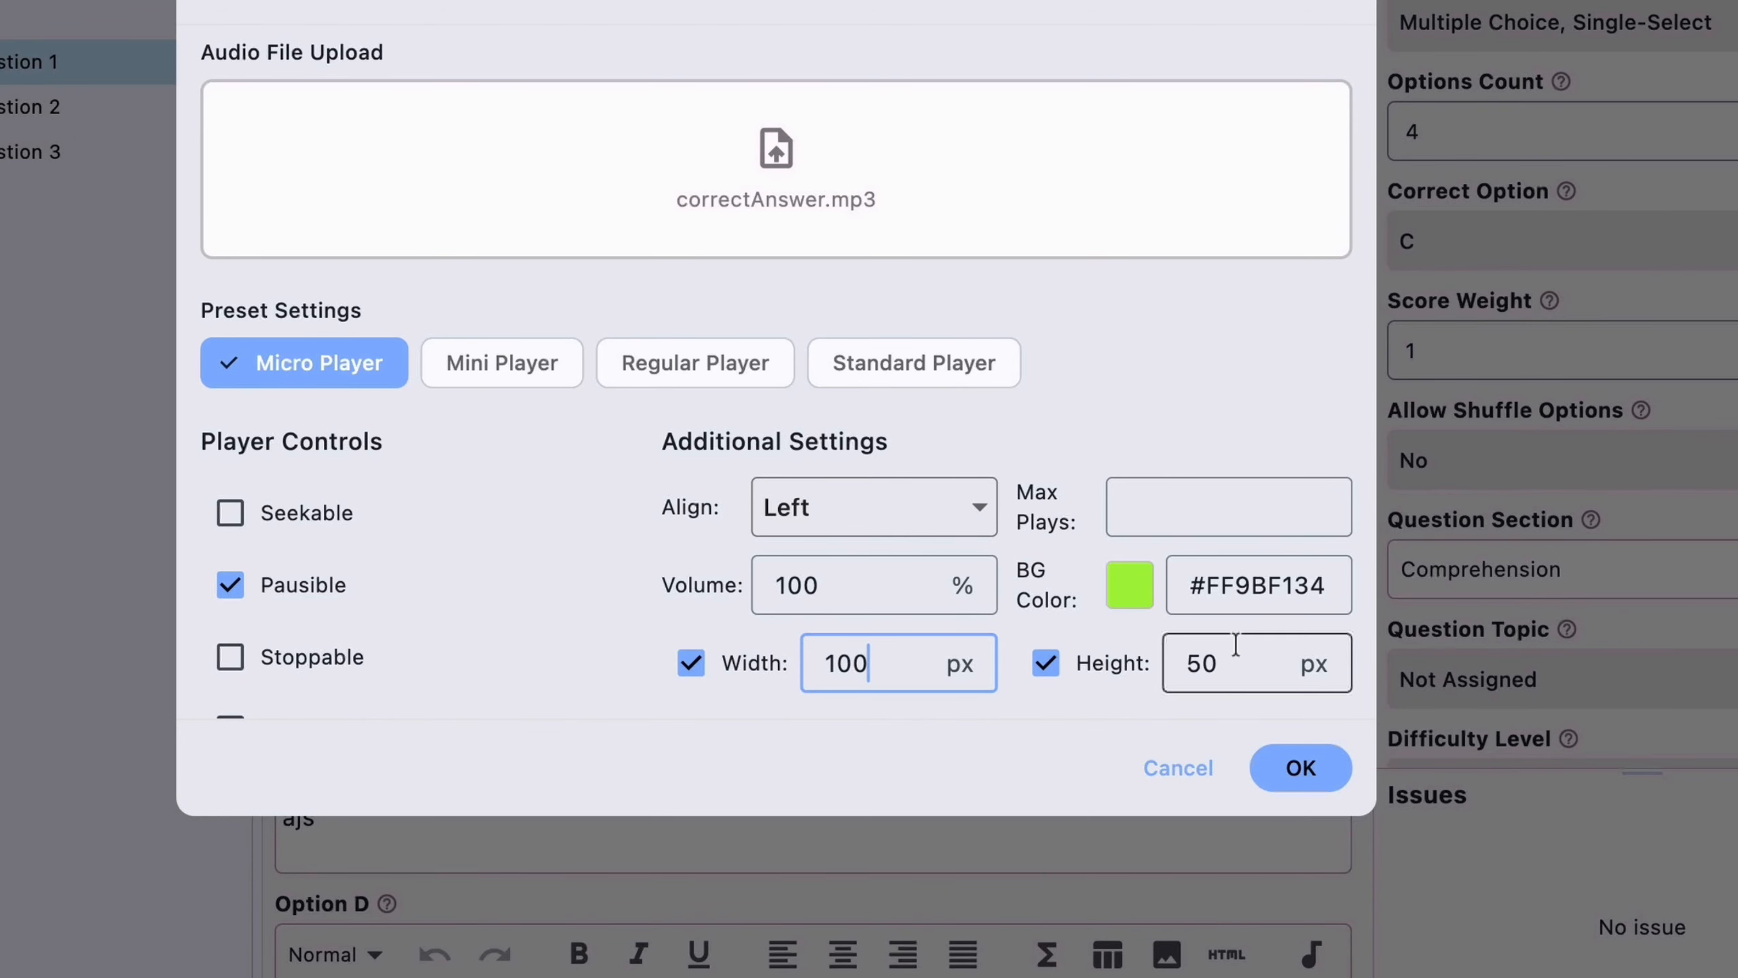
drag(1232, 660, 1158, 663)
text(100)
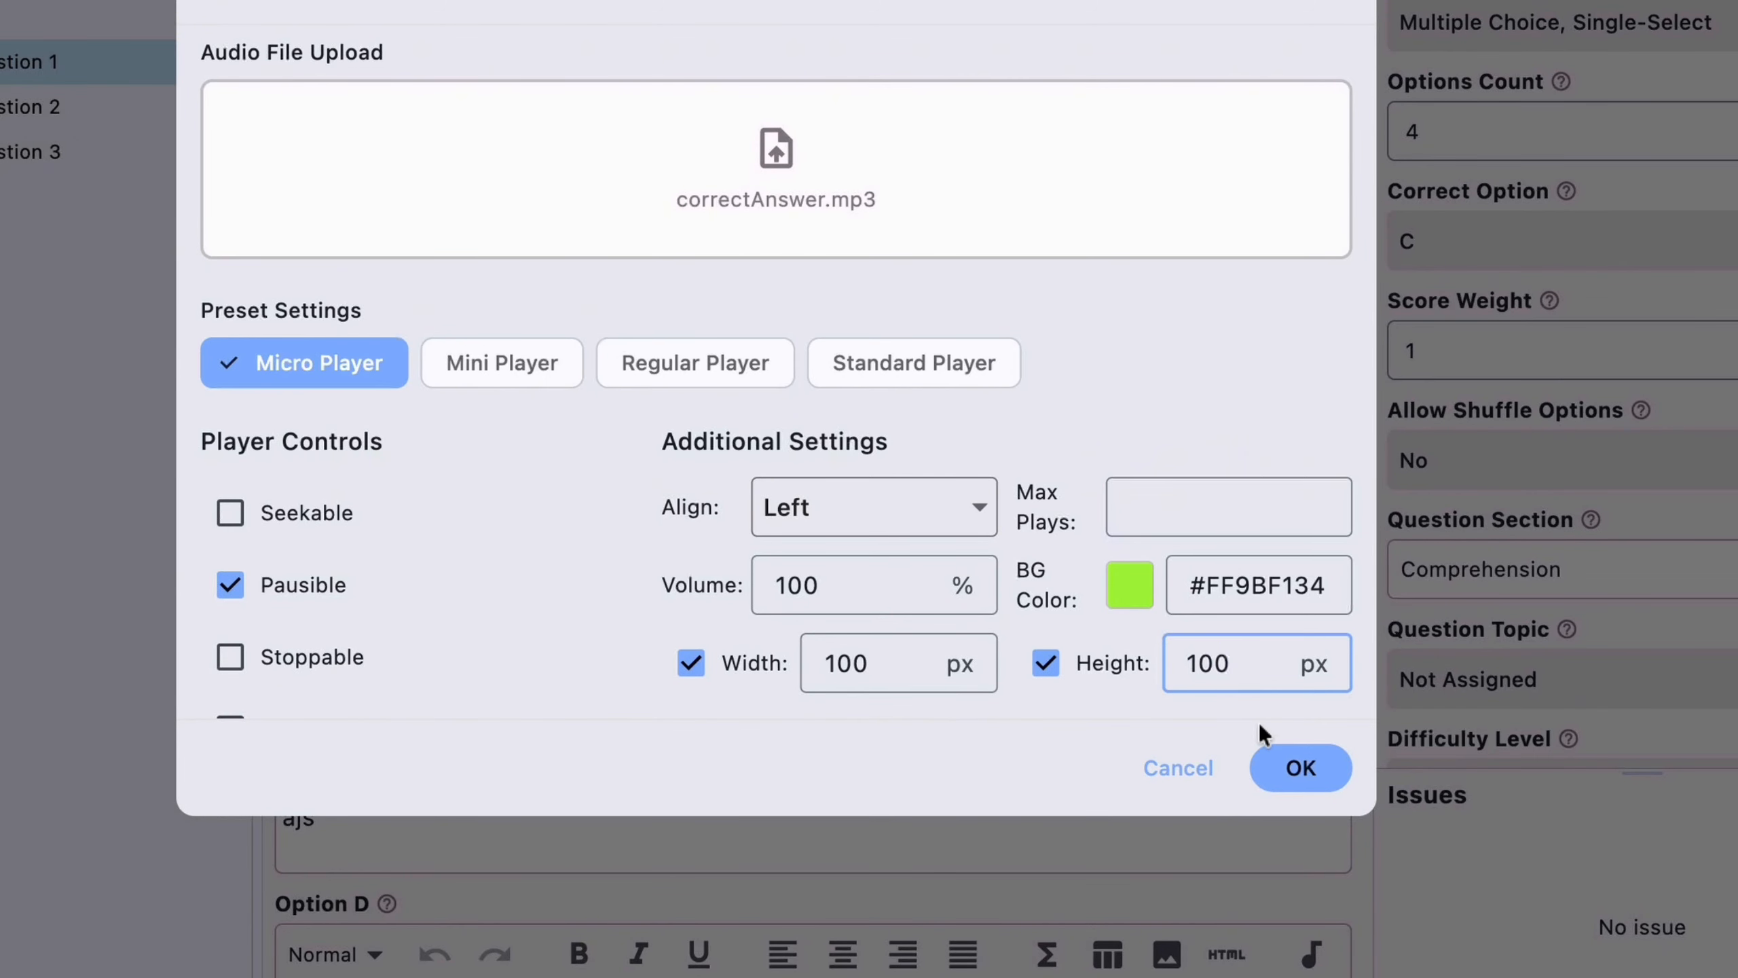
click(1297, 766)
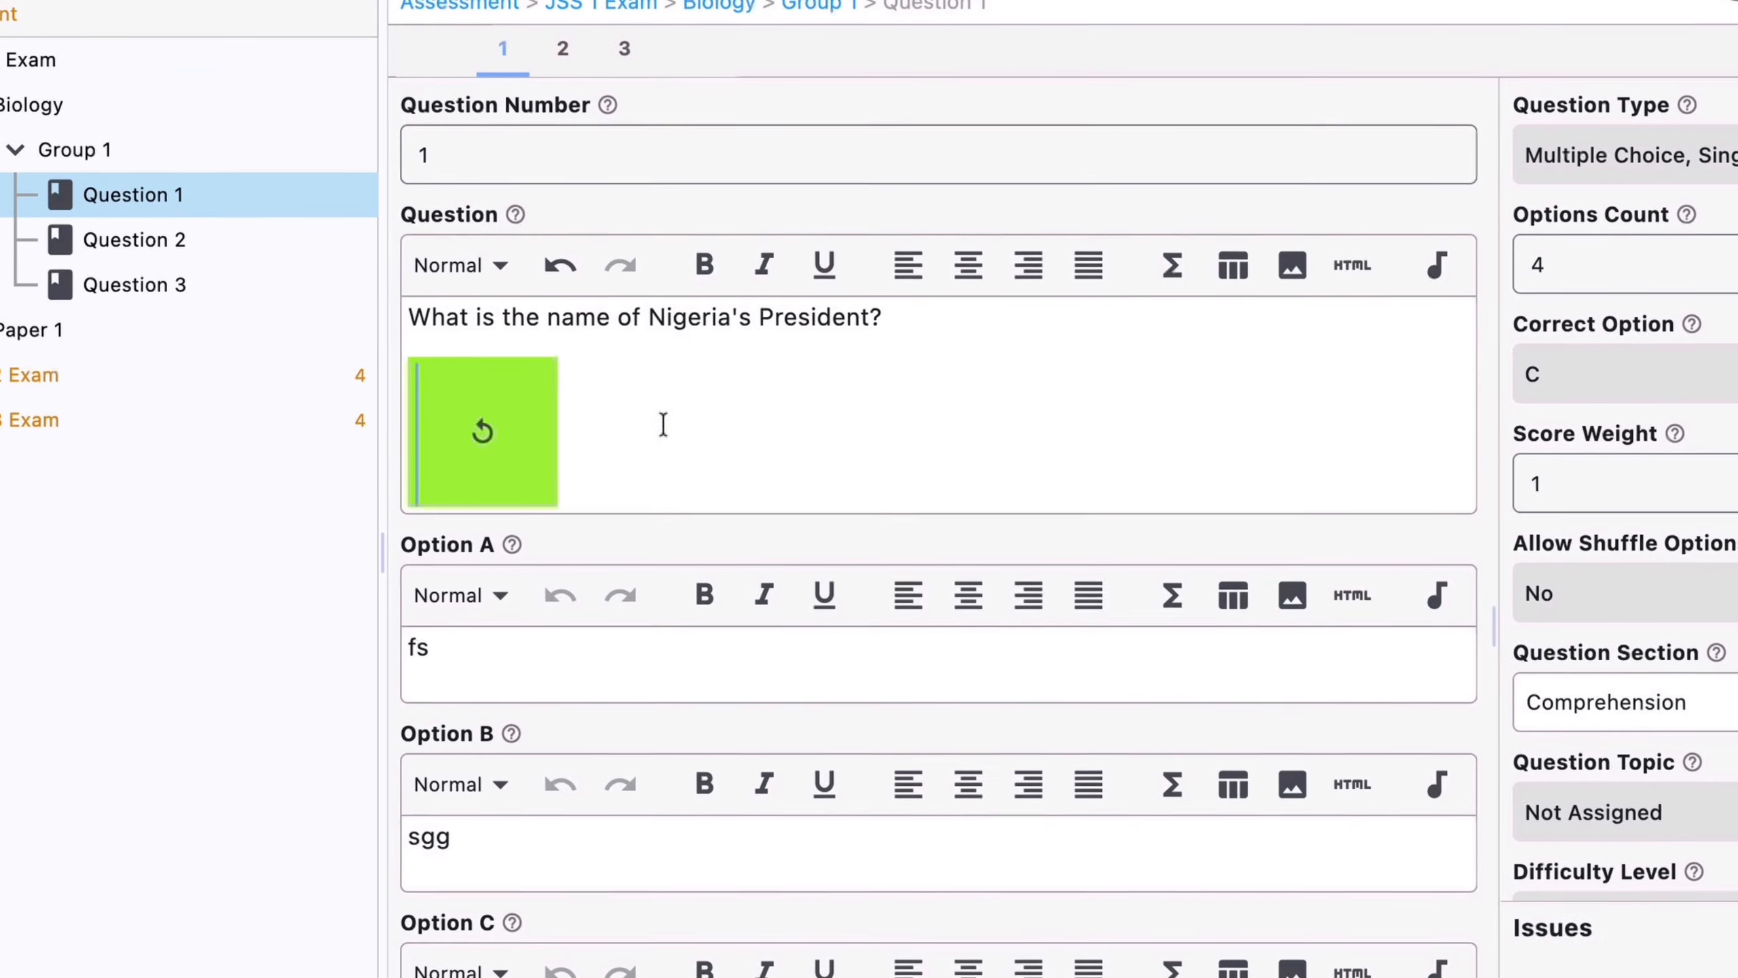
click(485, 442)
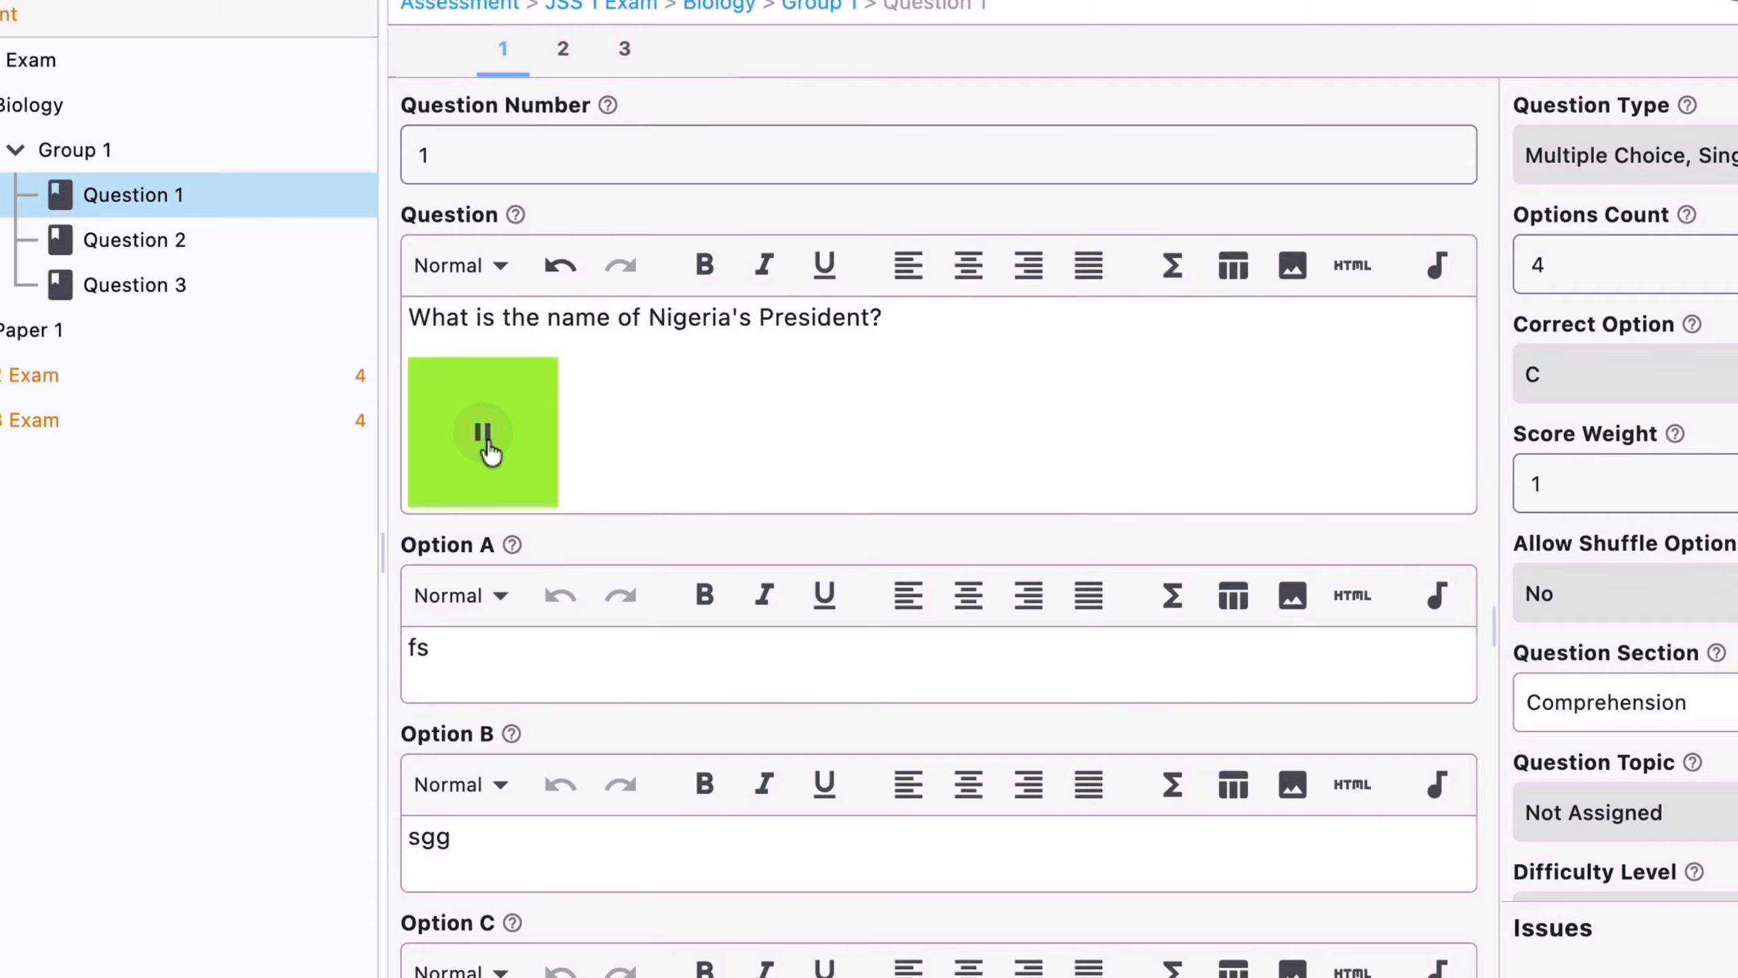
click(490, 452)
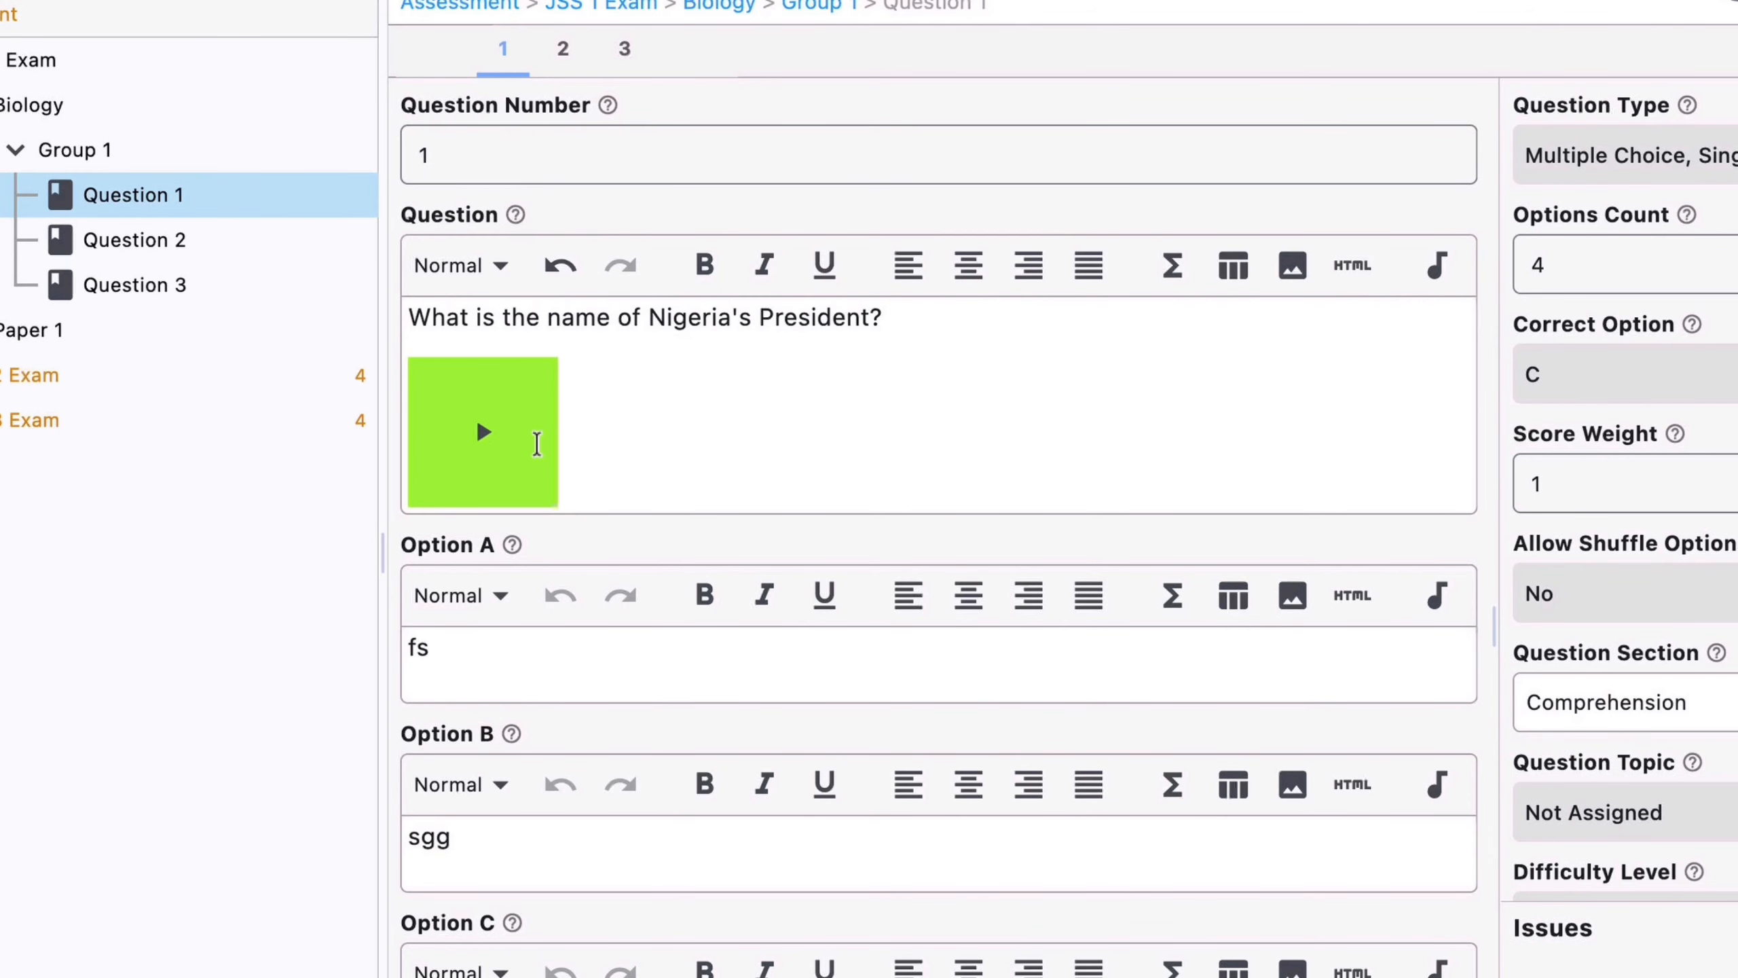
- Try a volume of 50% in the audio player's settings, view the alignment options and close the settings without applying
right_click(522, 411)
click(619, 431)
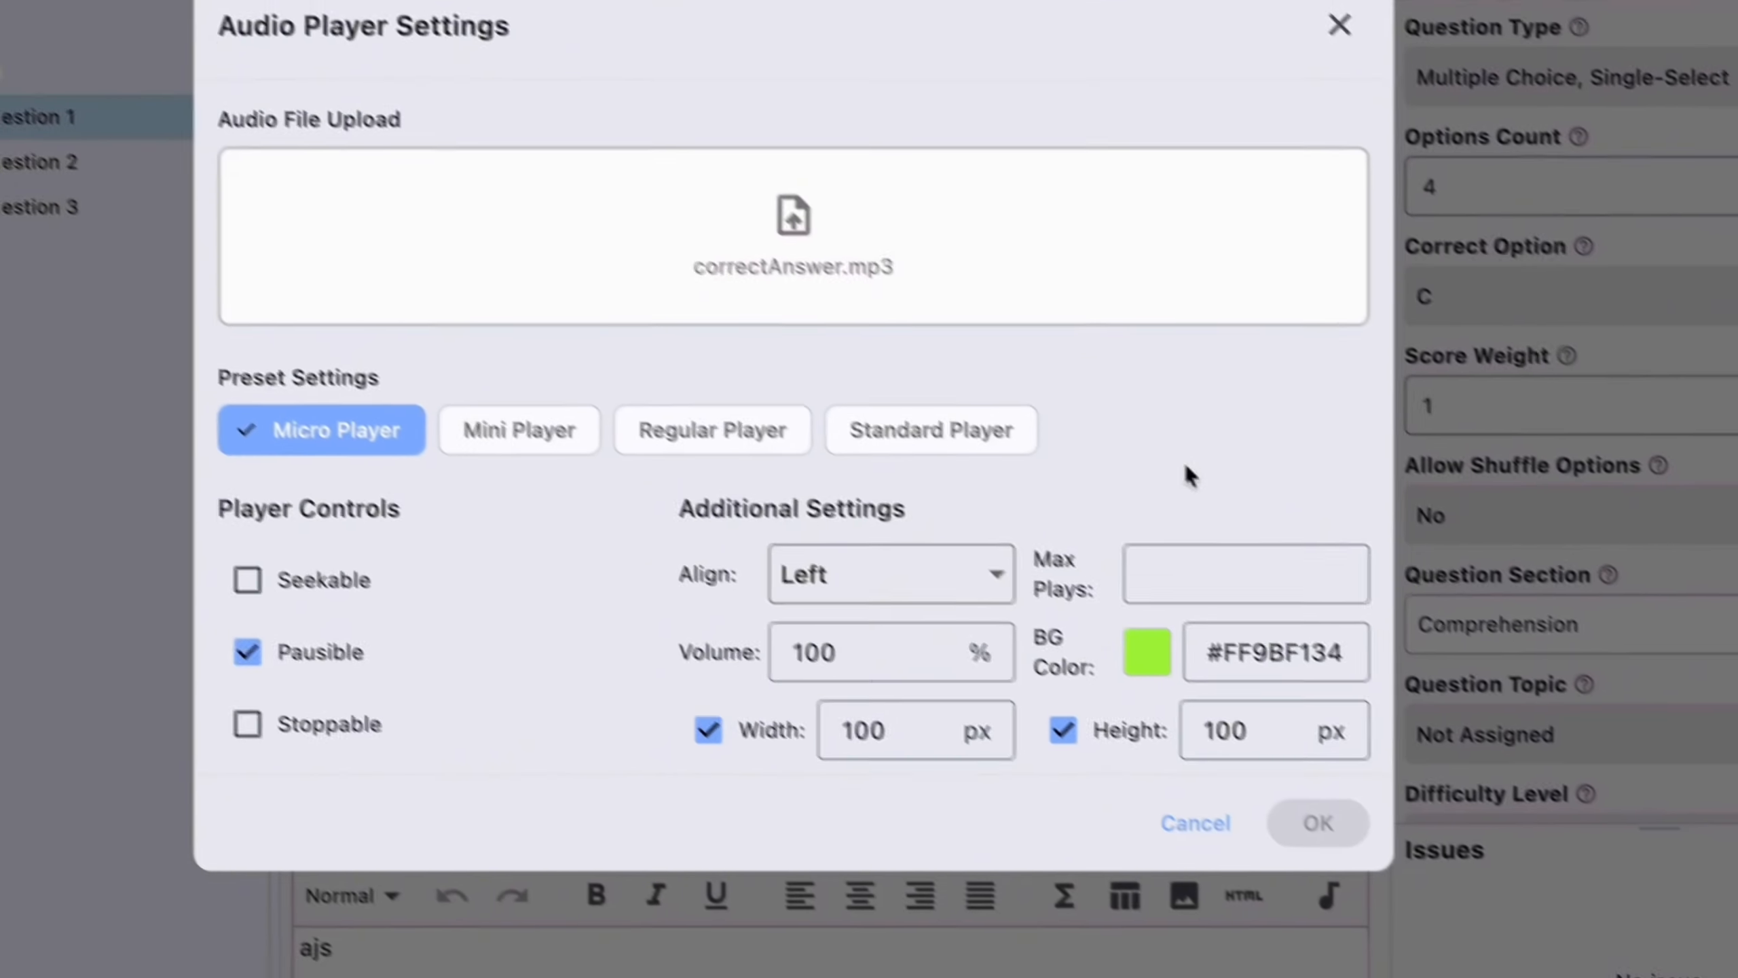
click(908, 649)
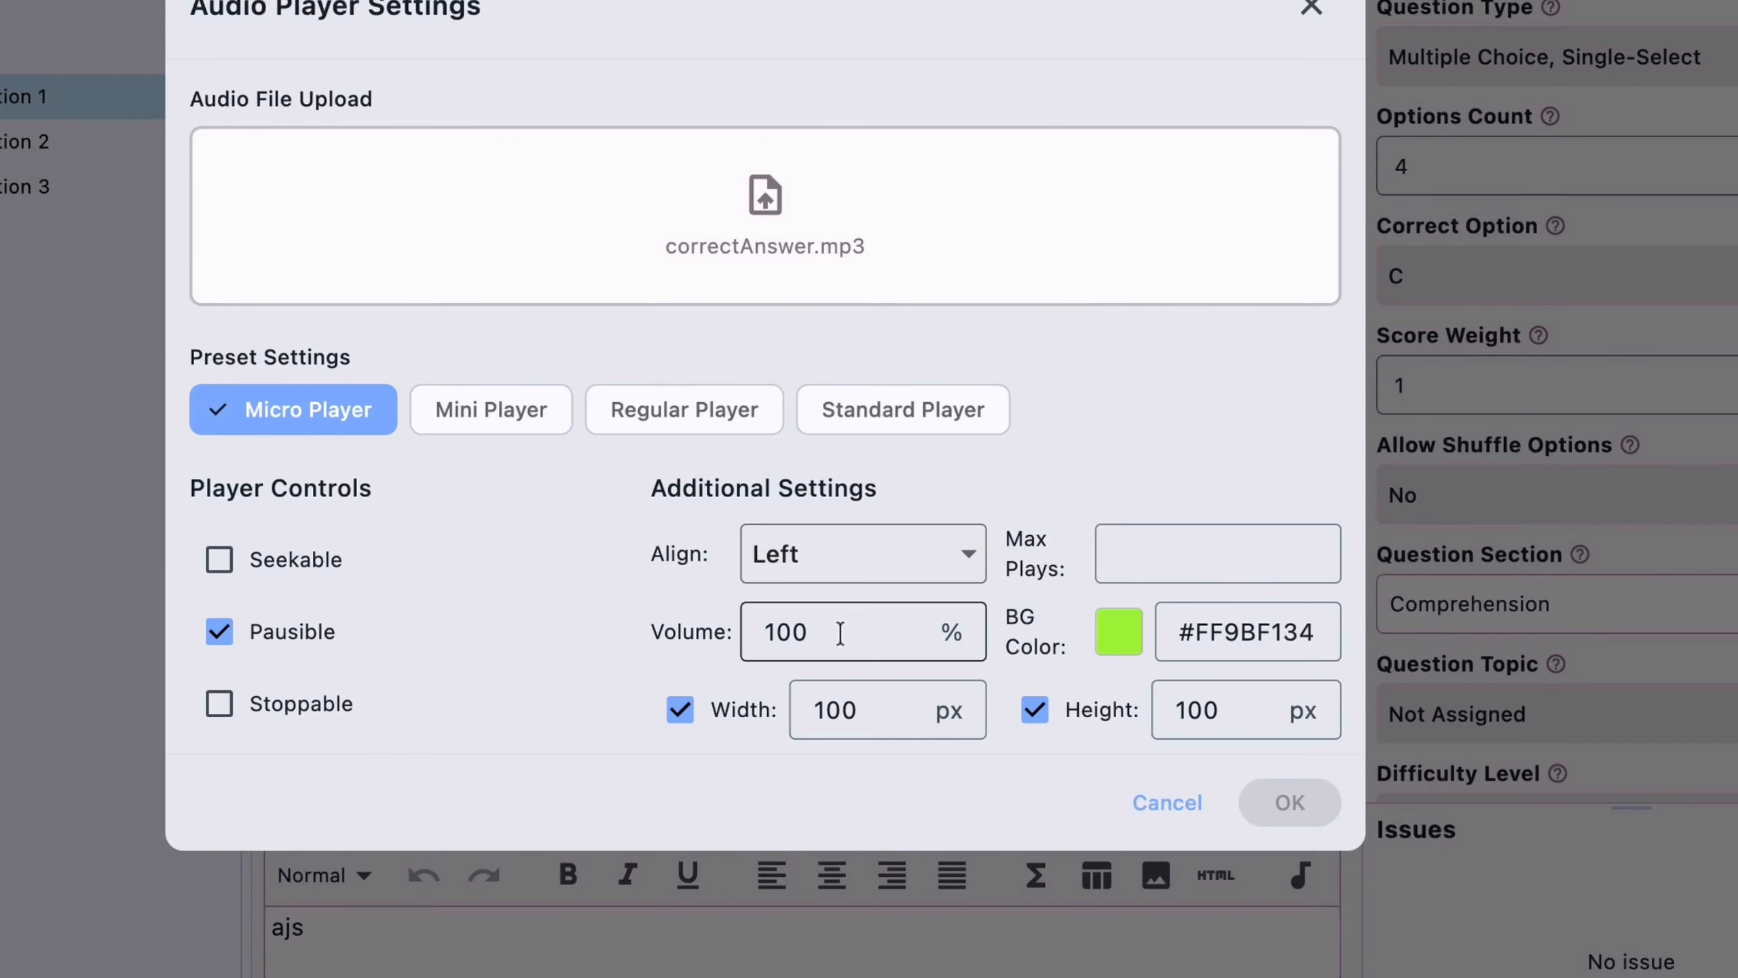
drag(809, 631, 768, 634)
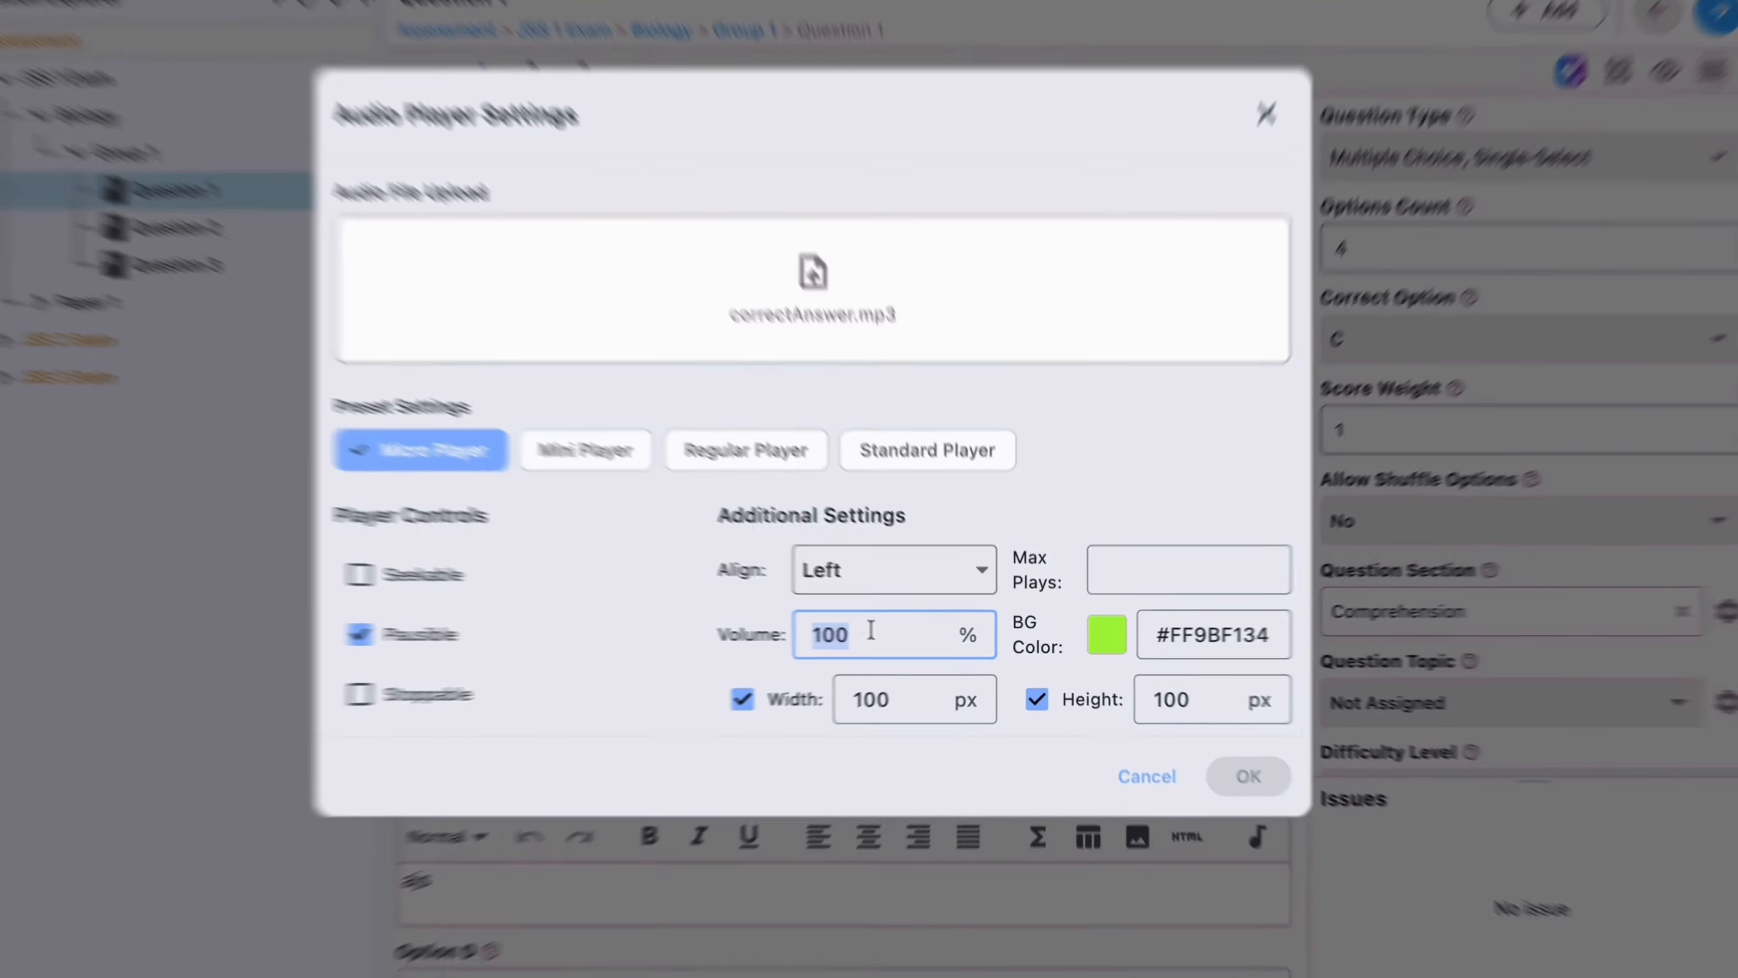
text(50)
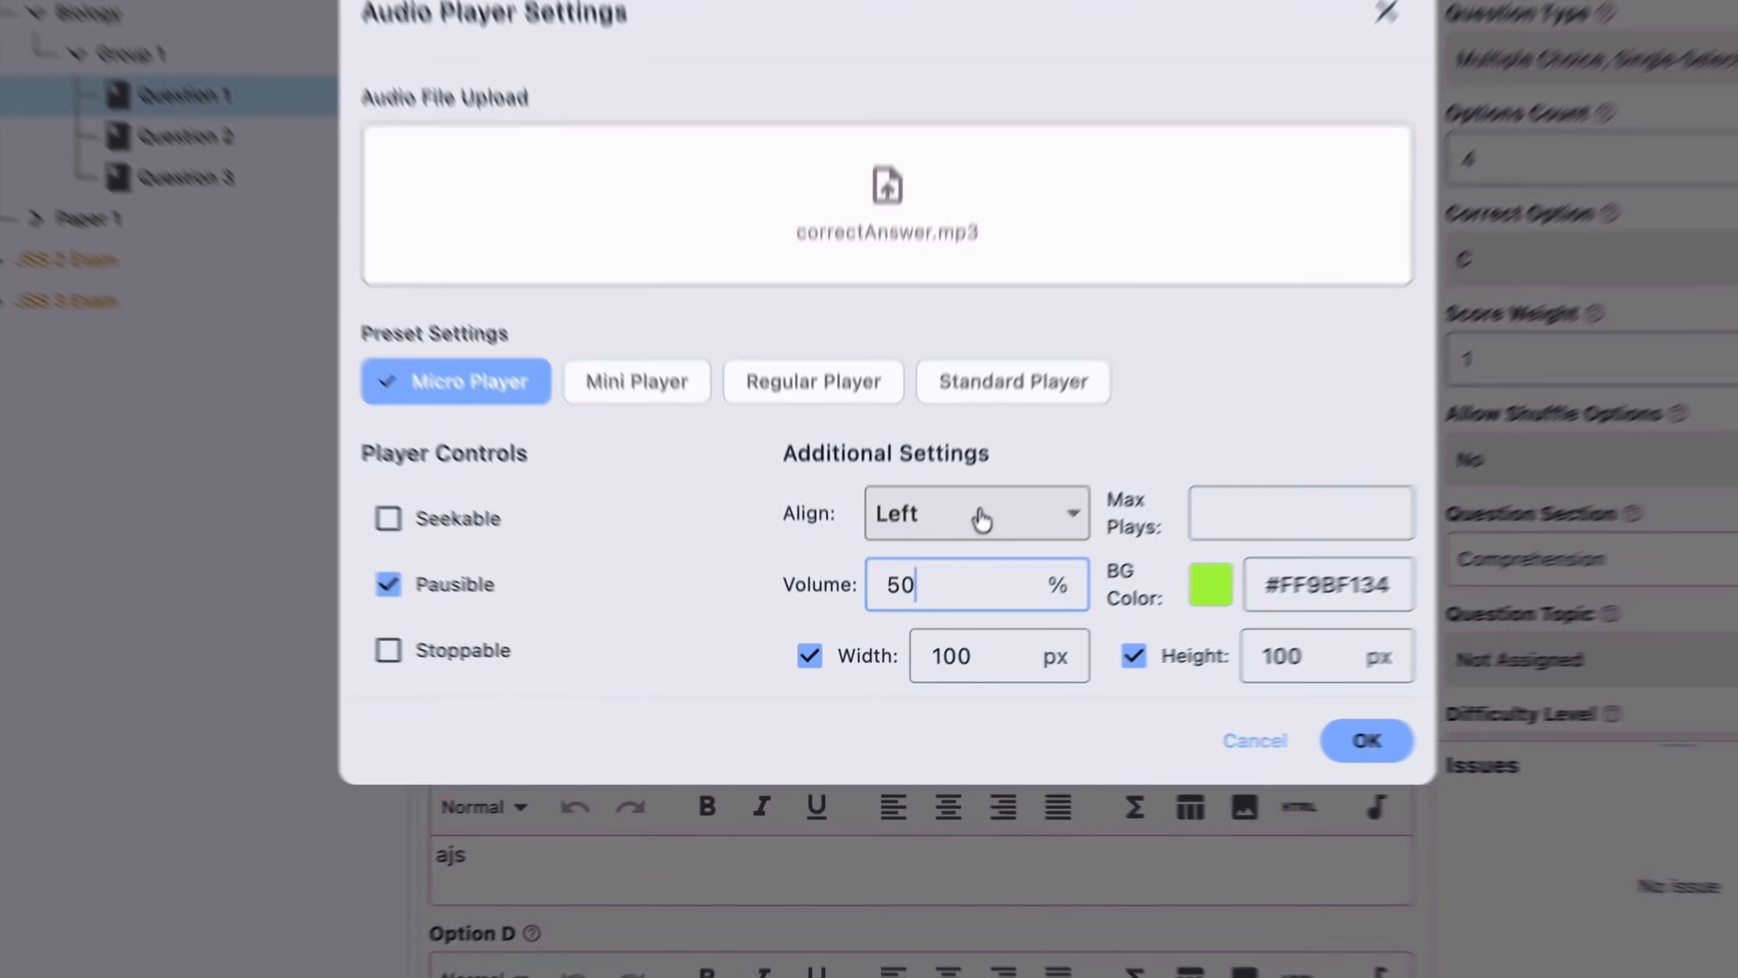
click(935, 589)
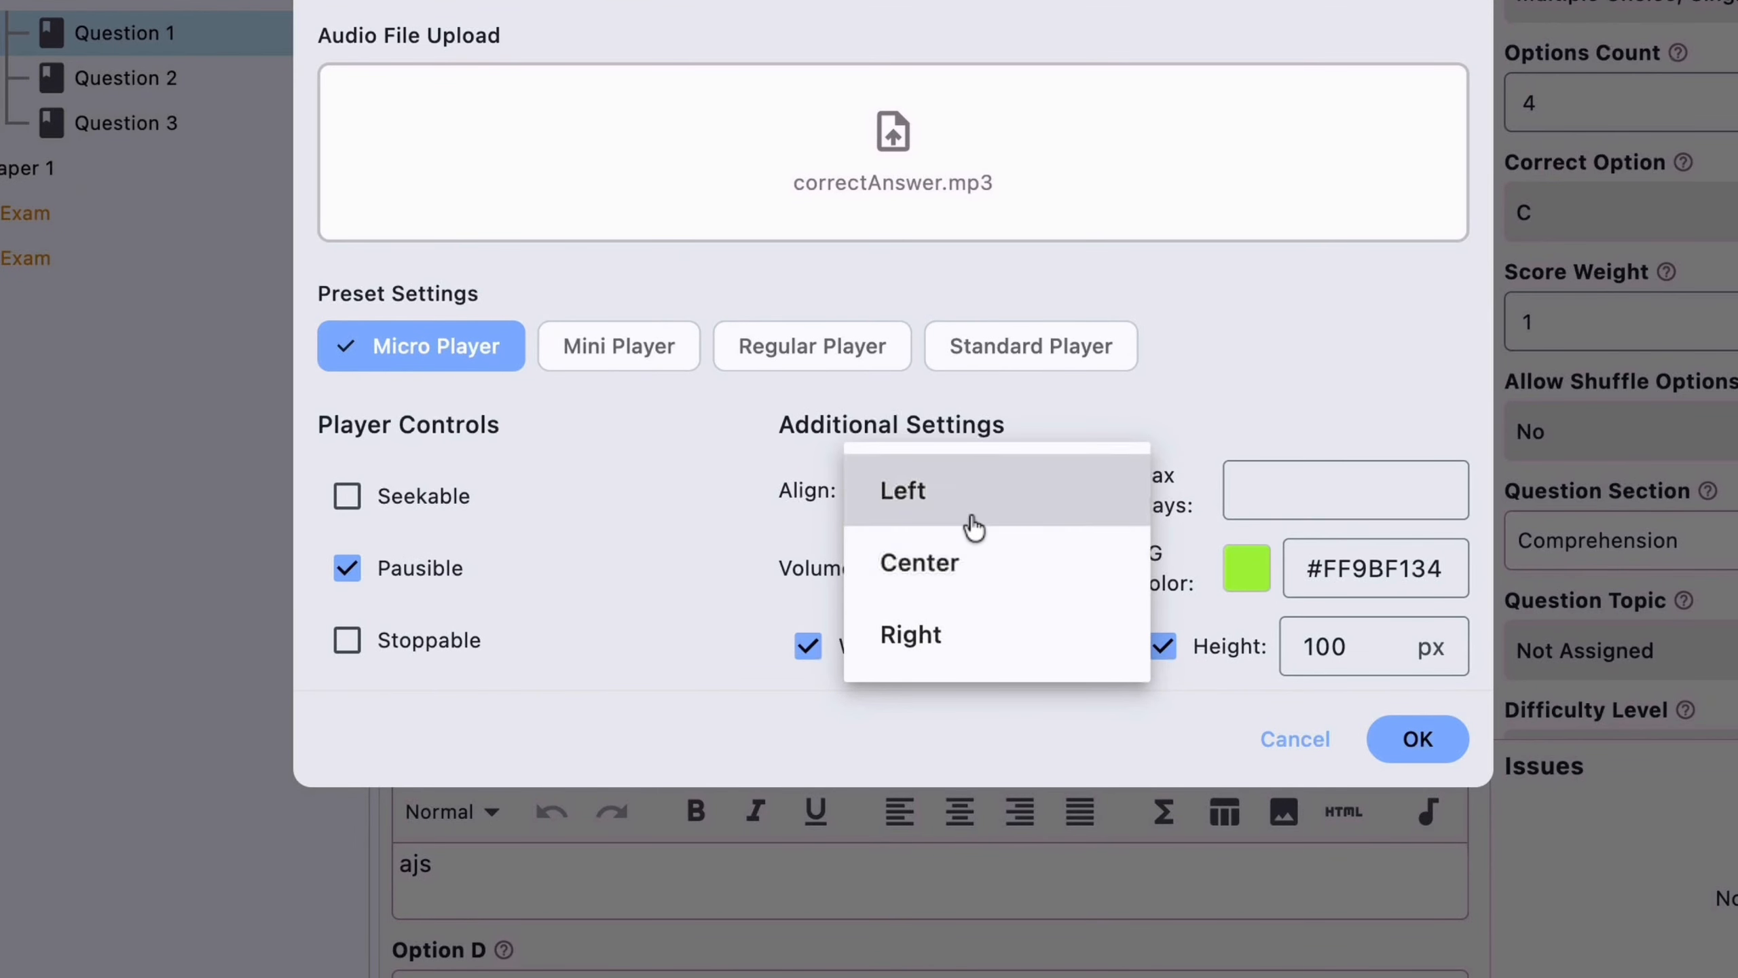
click(635, 525)
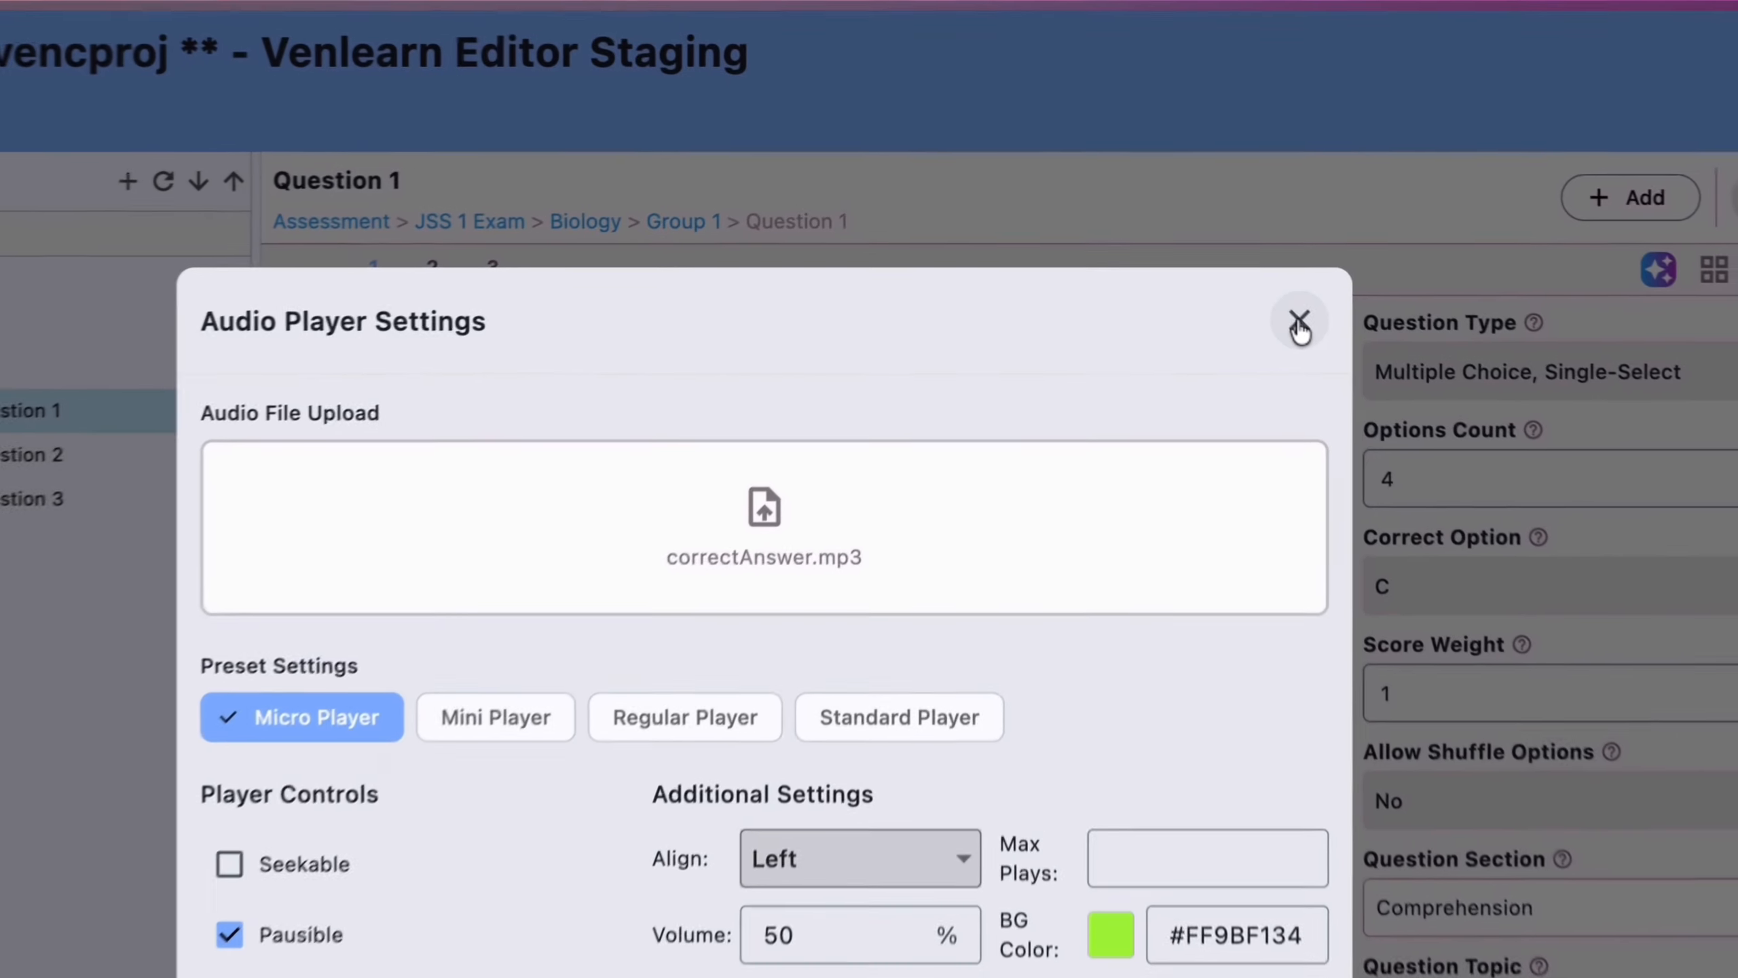
click(1214, 240)
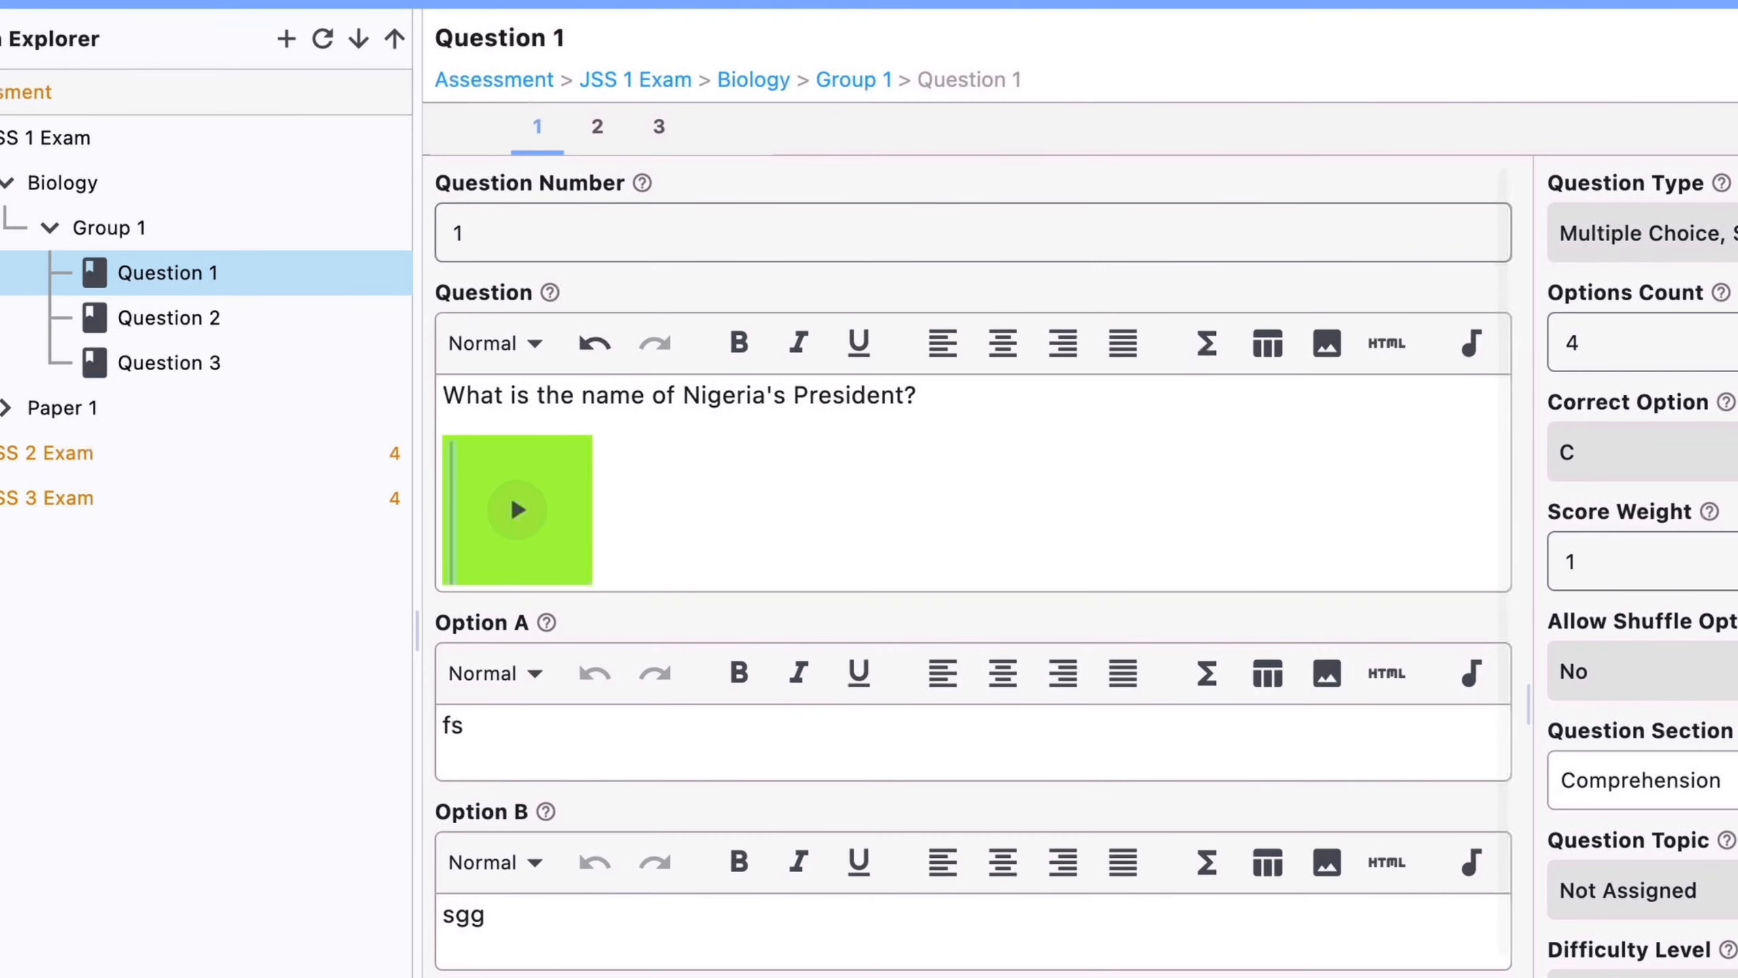
- Delete the audio clip from Question 1 and make blank space below the question text
right_click(486, 527)
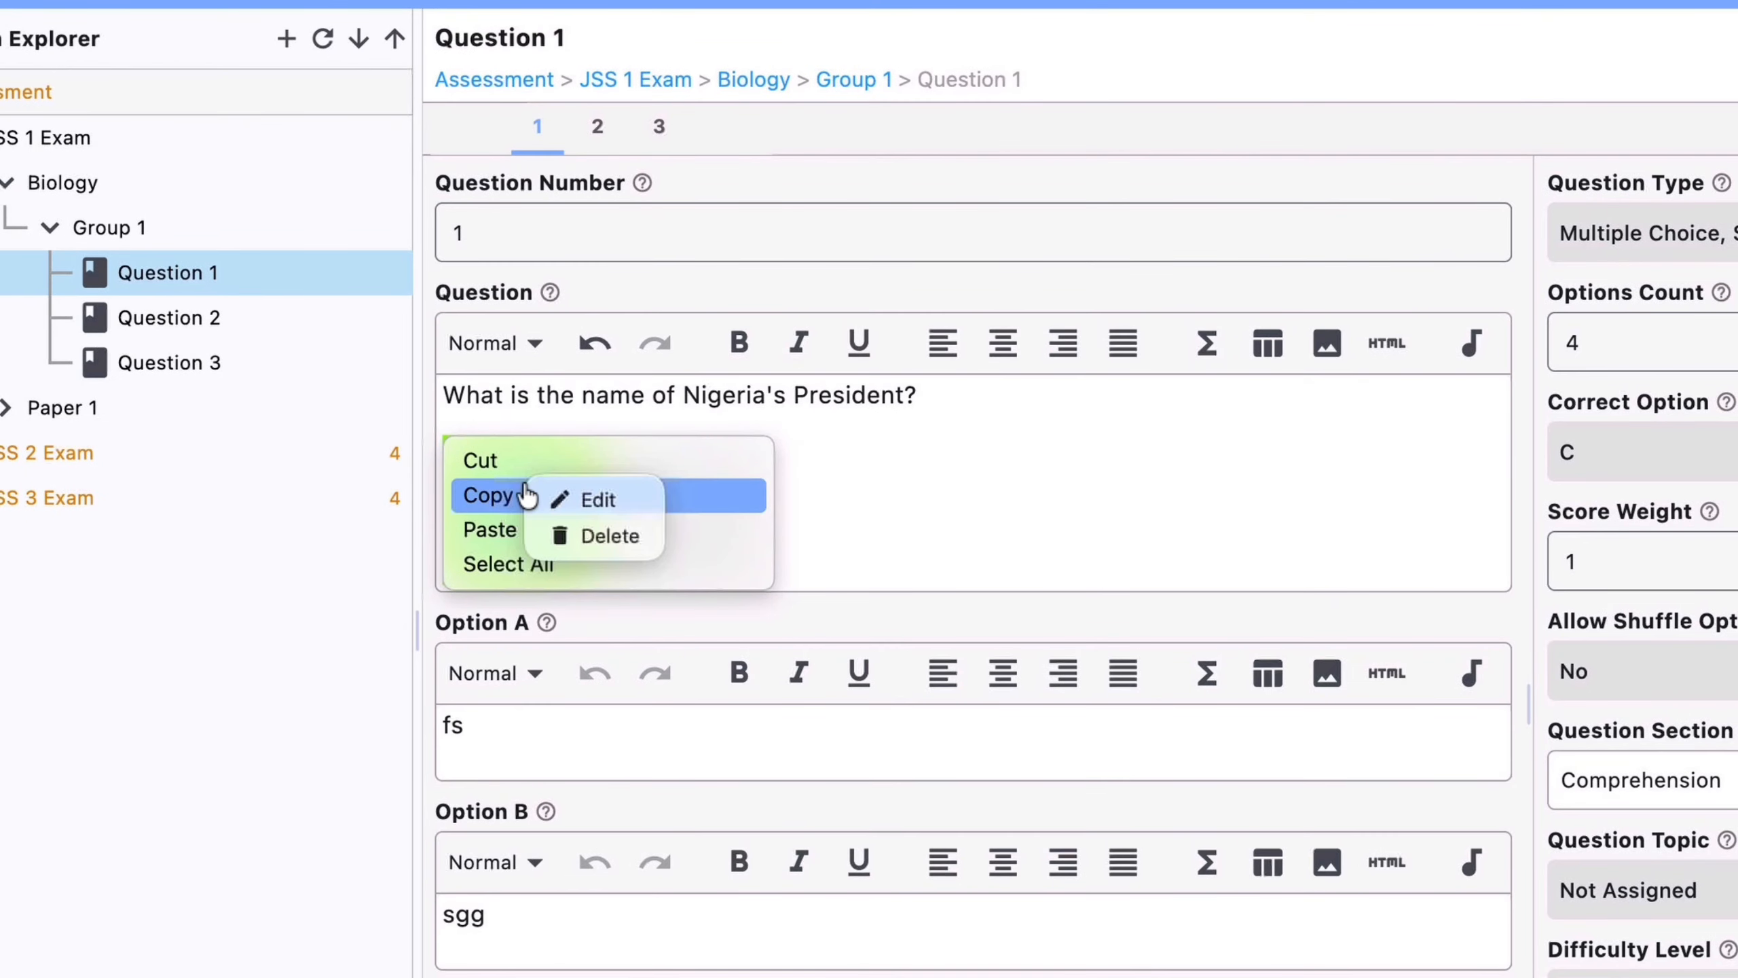
click(626, 536)
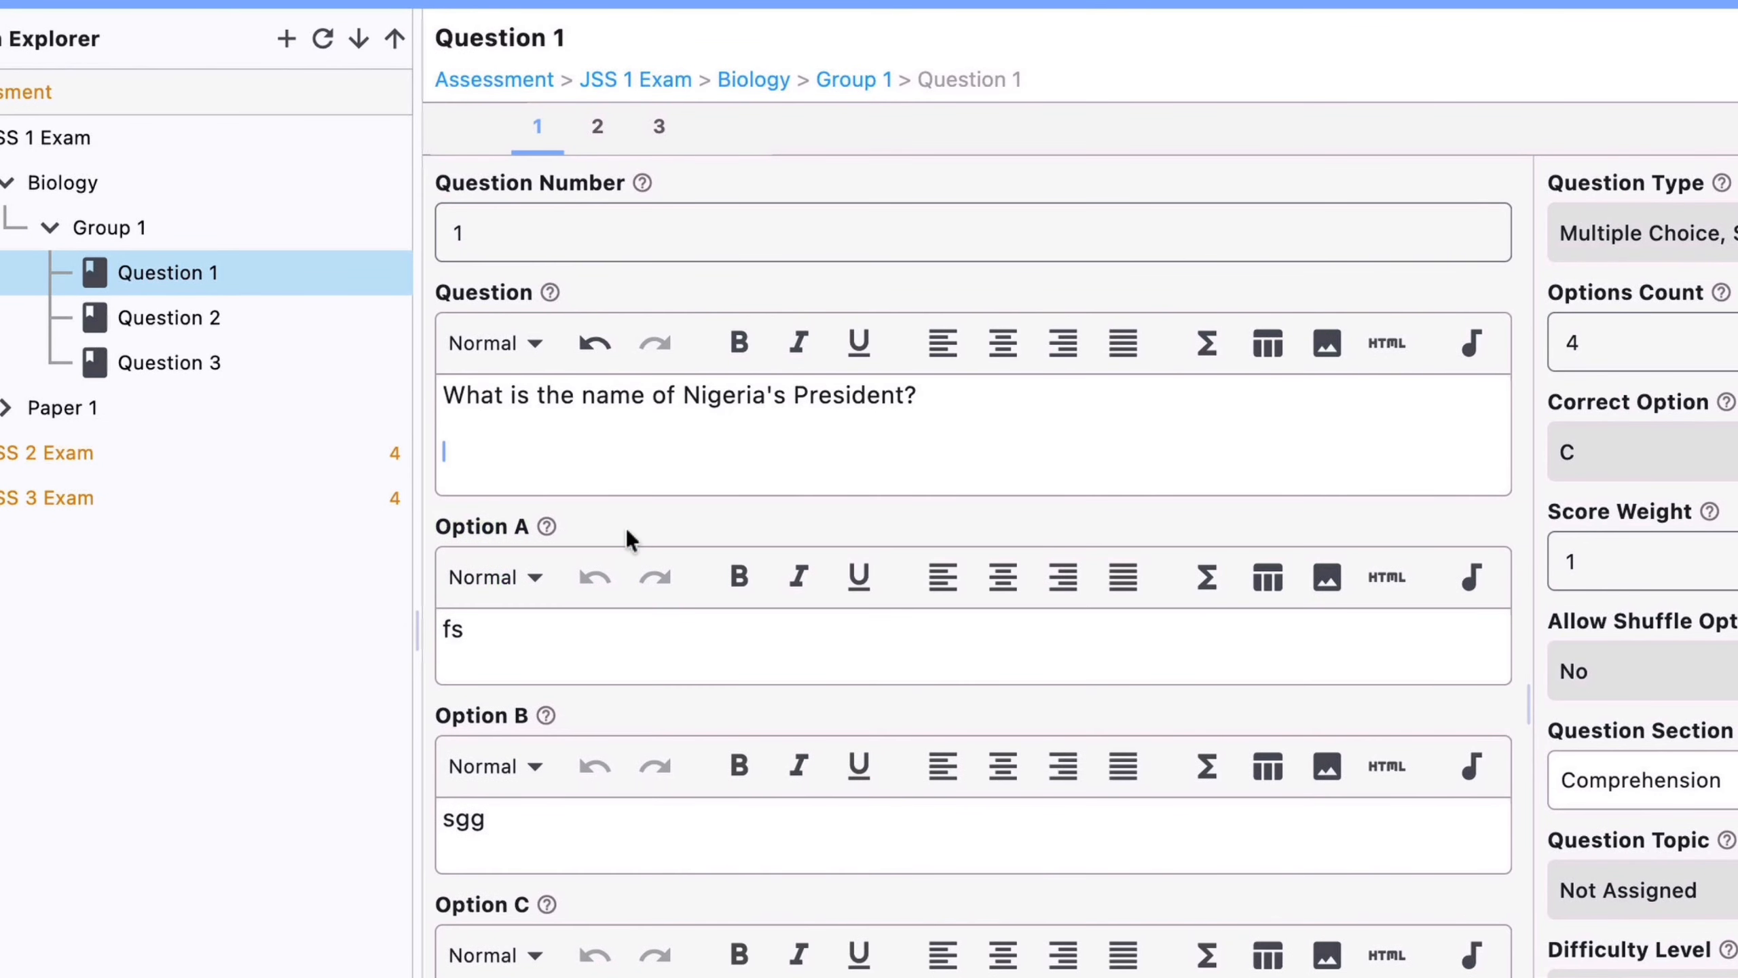
key(BackSpace)
key(Return)
key(Return)
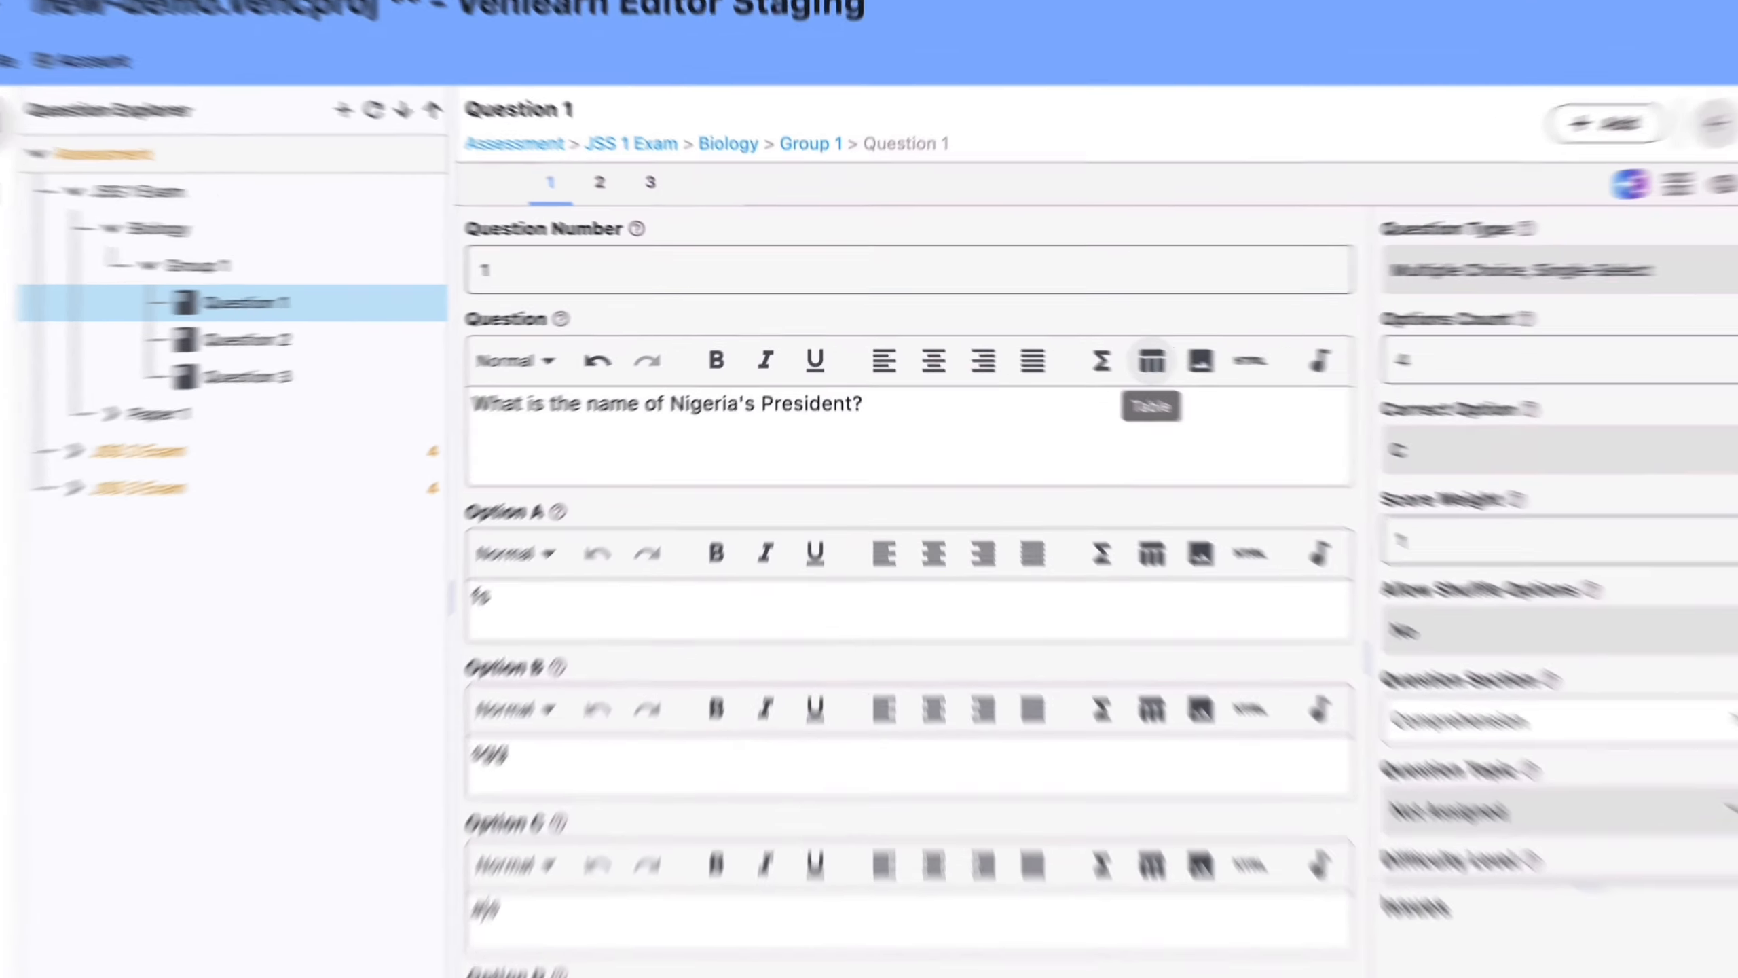
- Start a new table in the Question 1 text and extend it to three columns and three body rows
click(1075, 350)
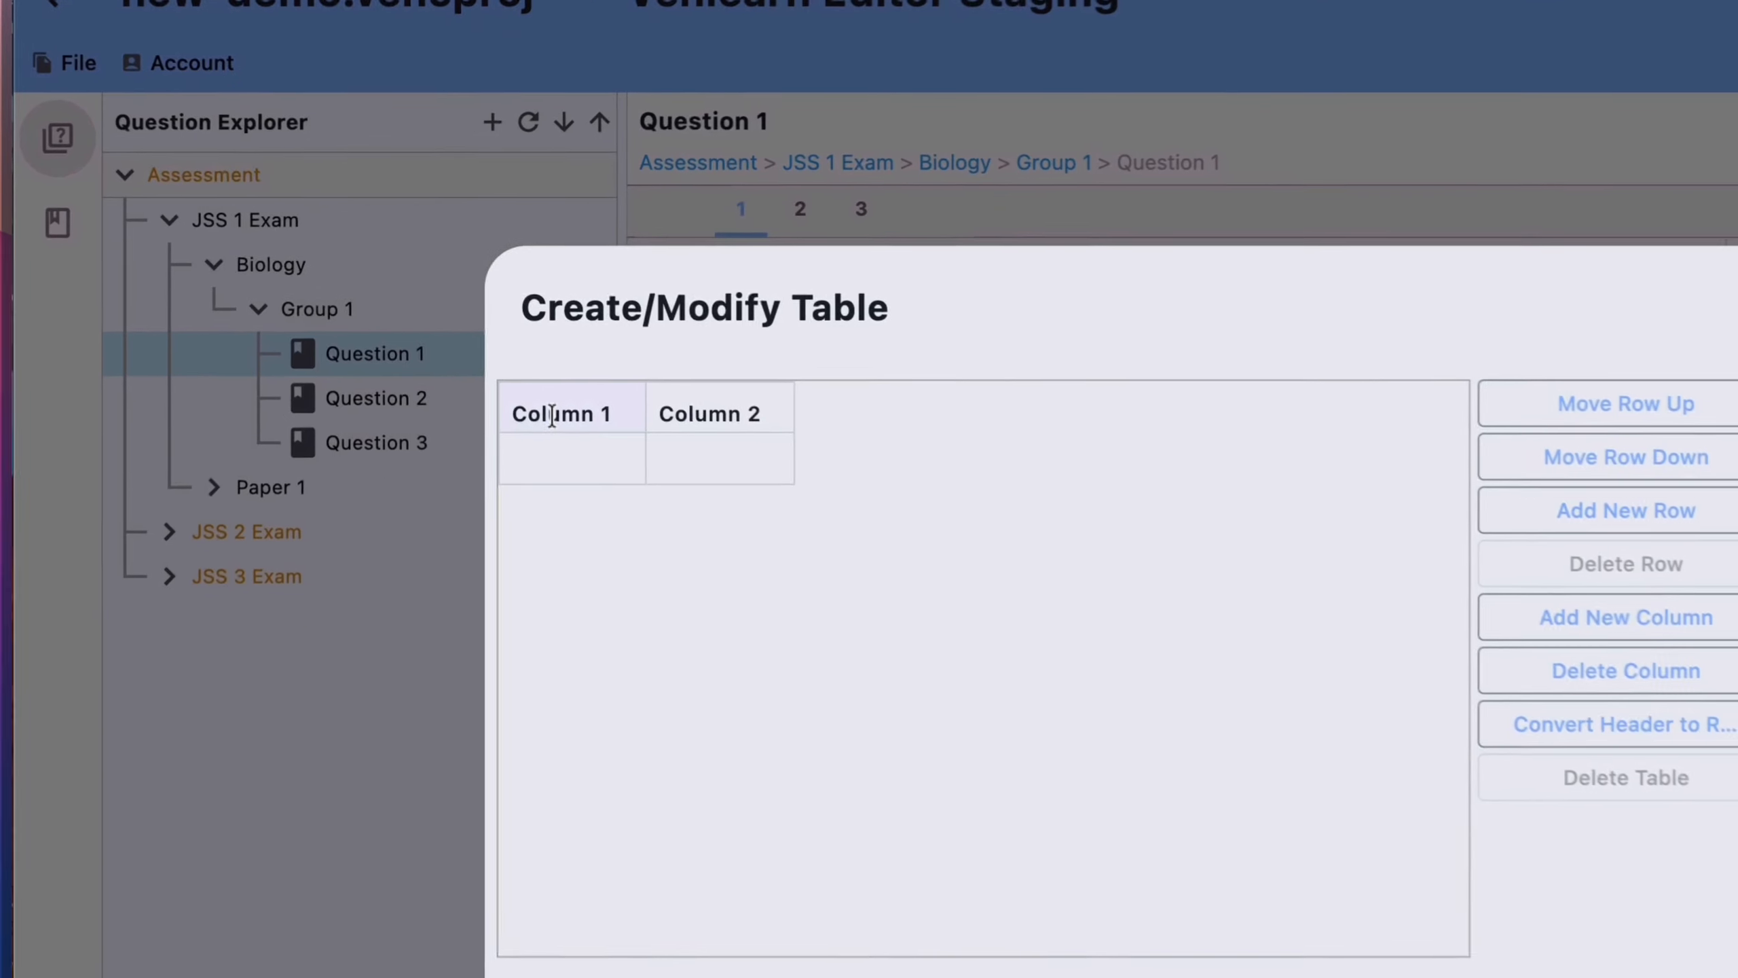
double_click(494, 337)
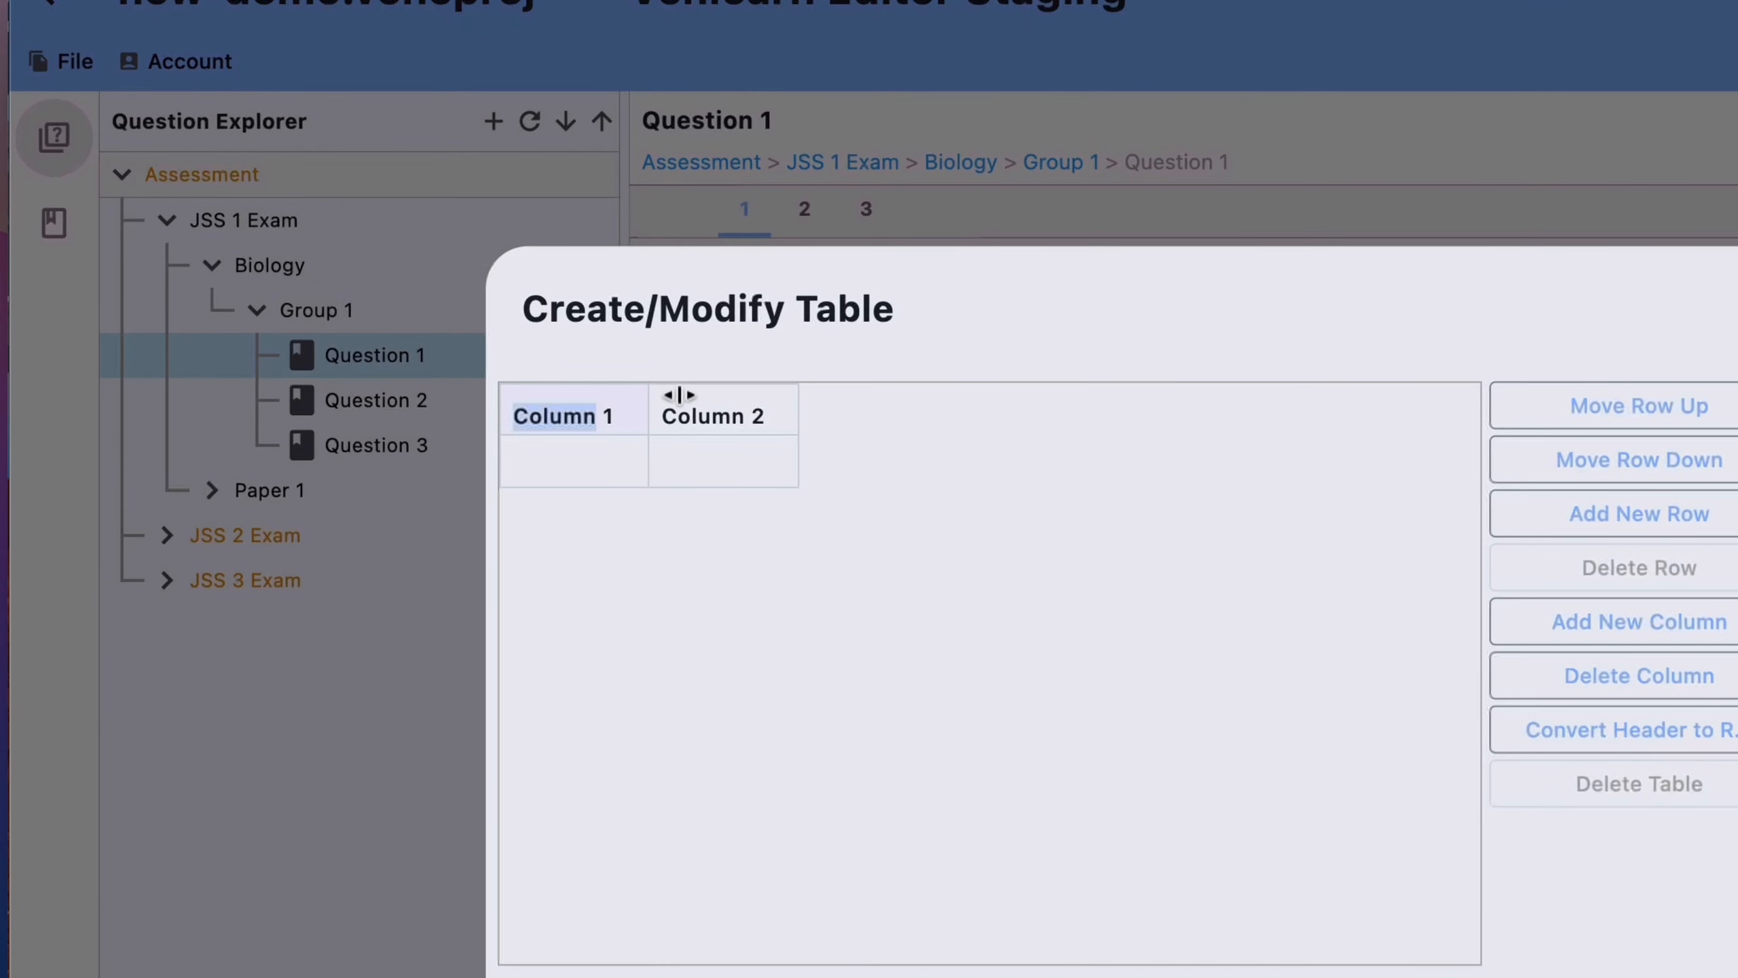
double_click(602, 333)
click(572, 471)
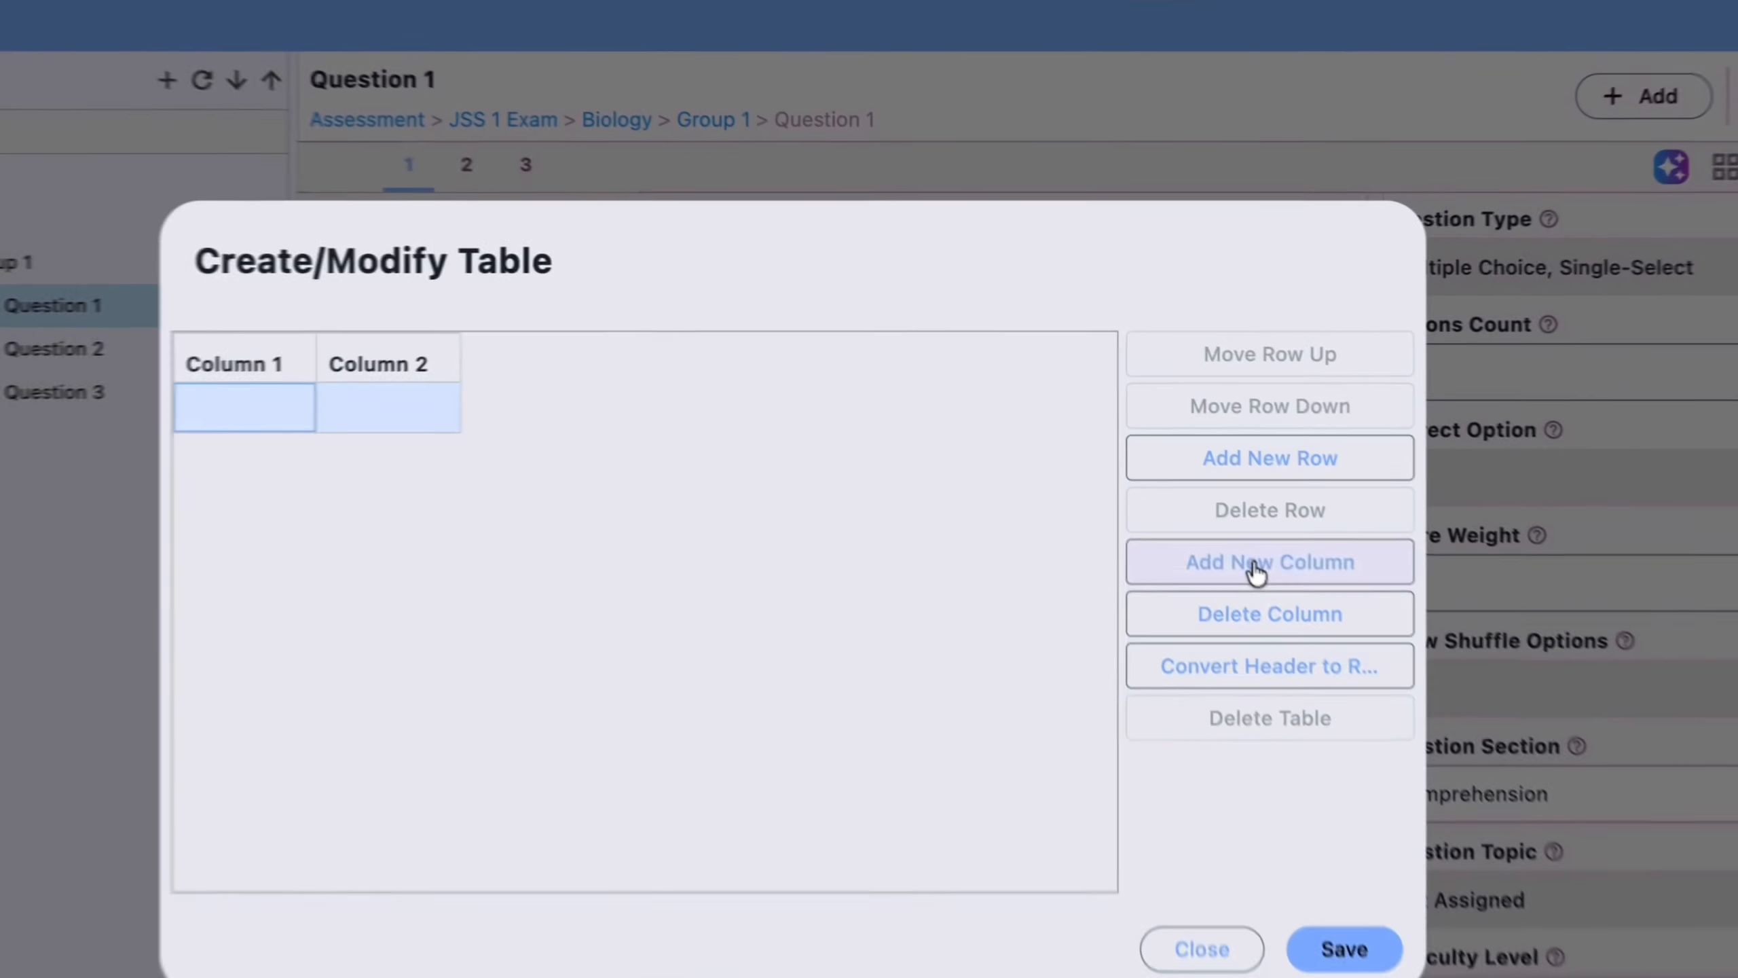
click(1182, 468)
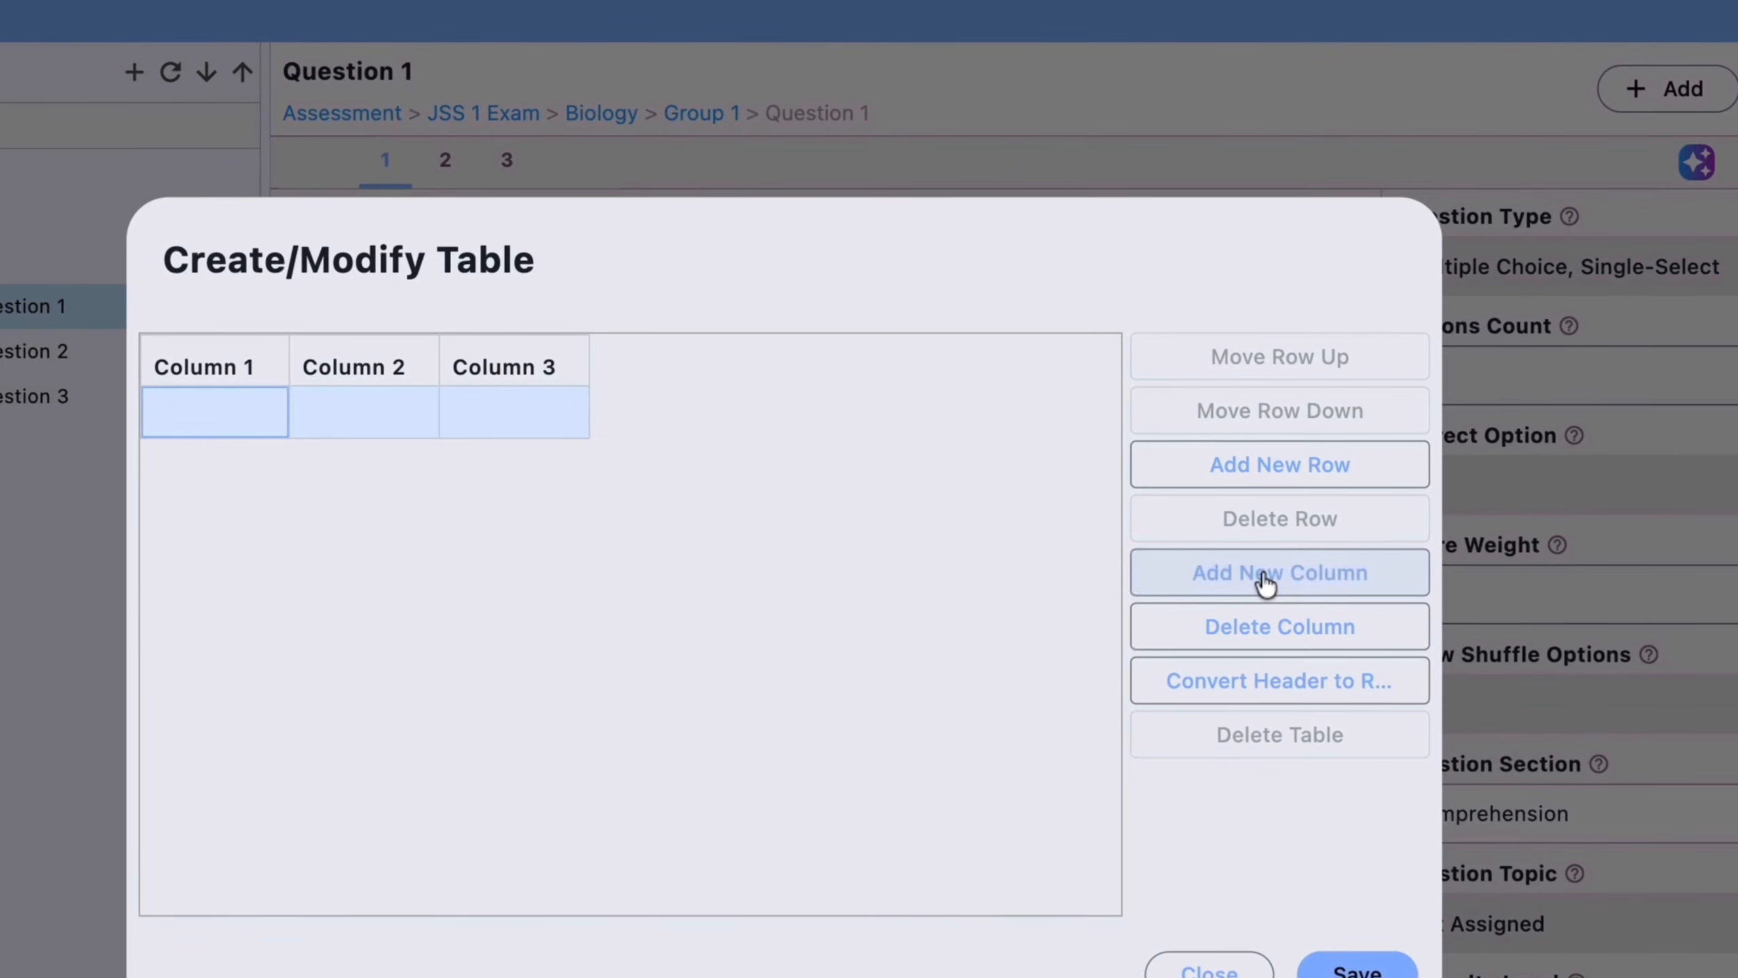
click(1285, 472)
click(1285, 472)
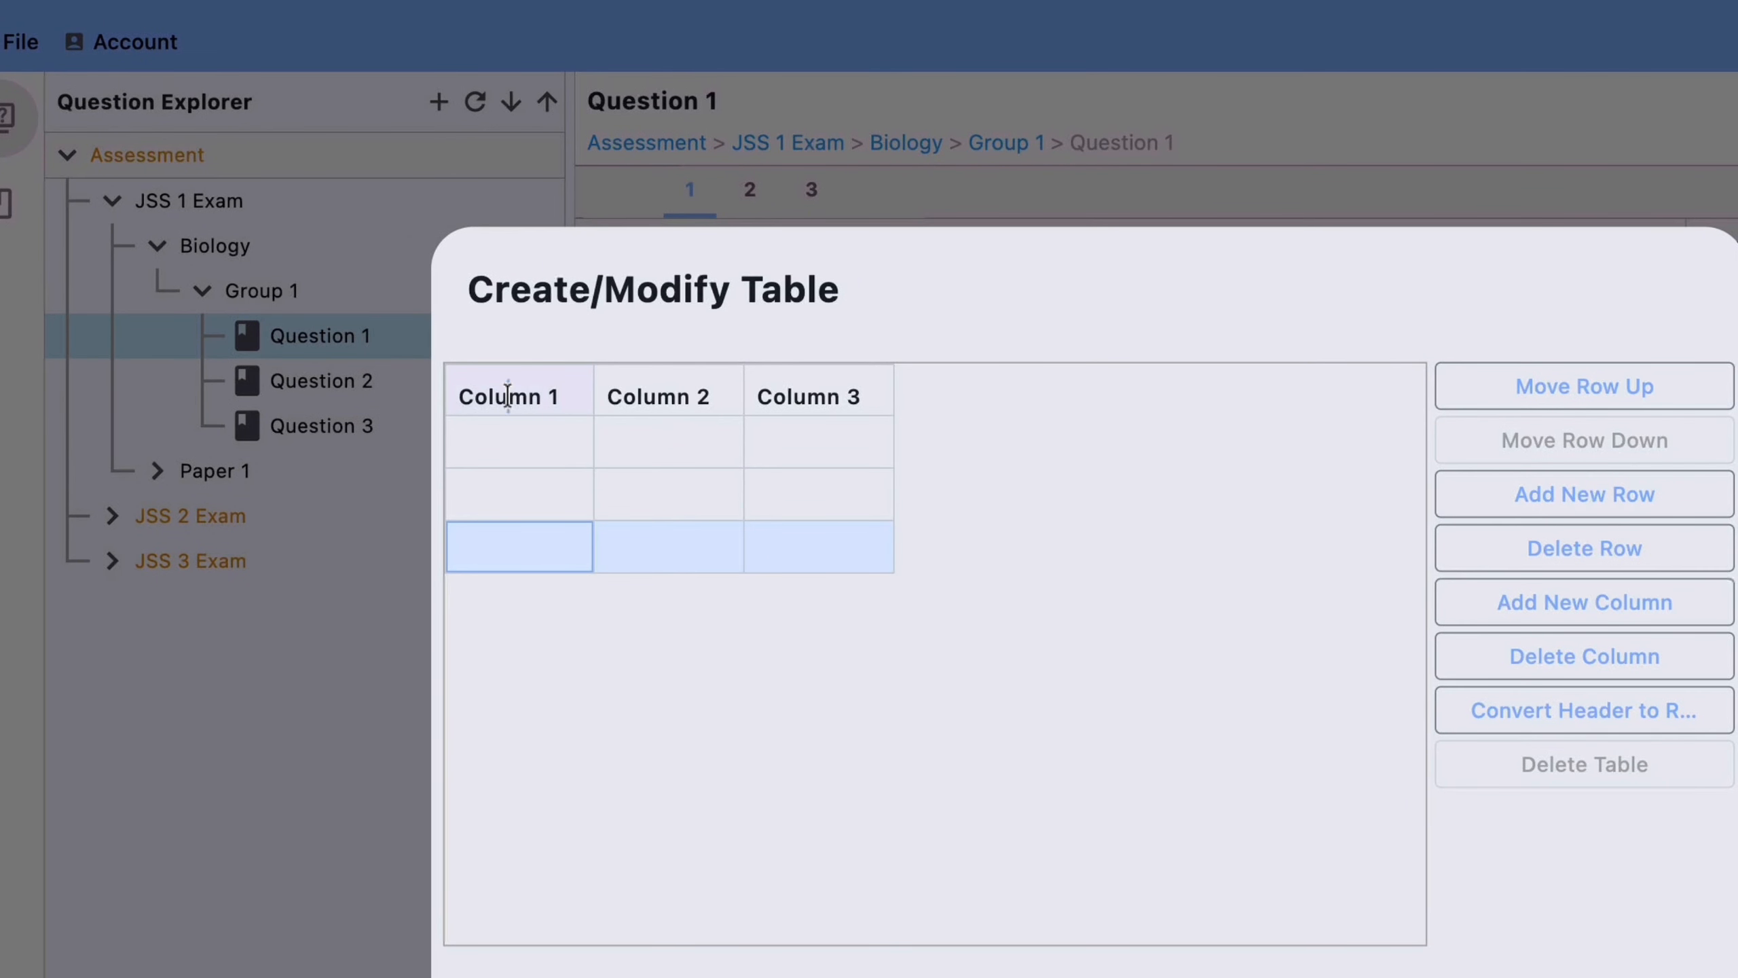
- Rename the three column headers of the table as Title 1, Title 2 and Title 3
double_click(507, 395)
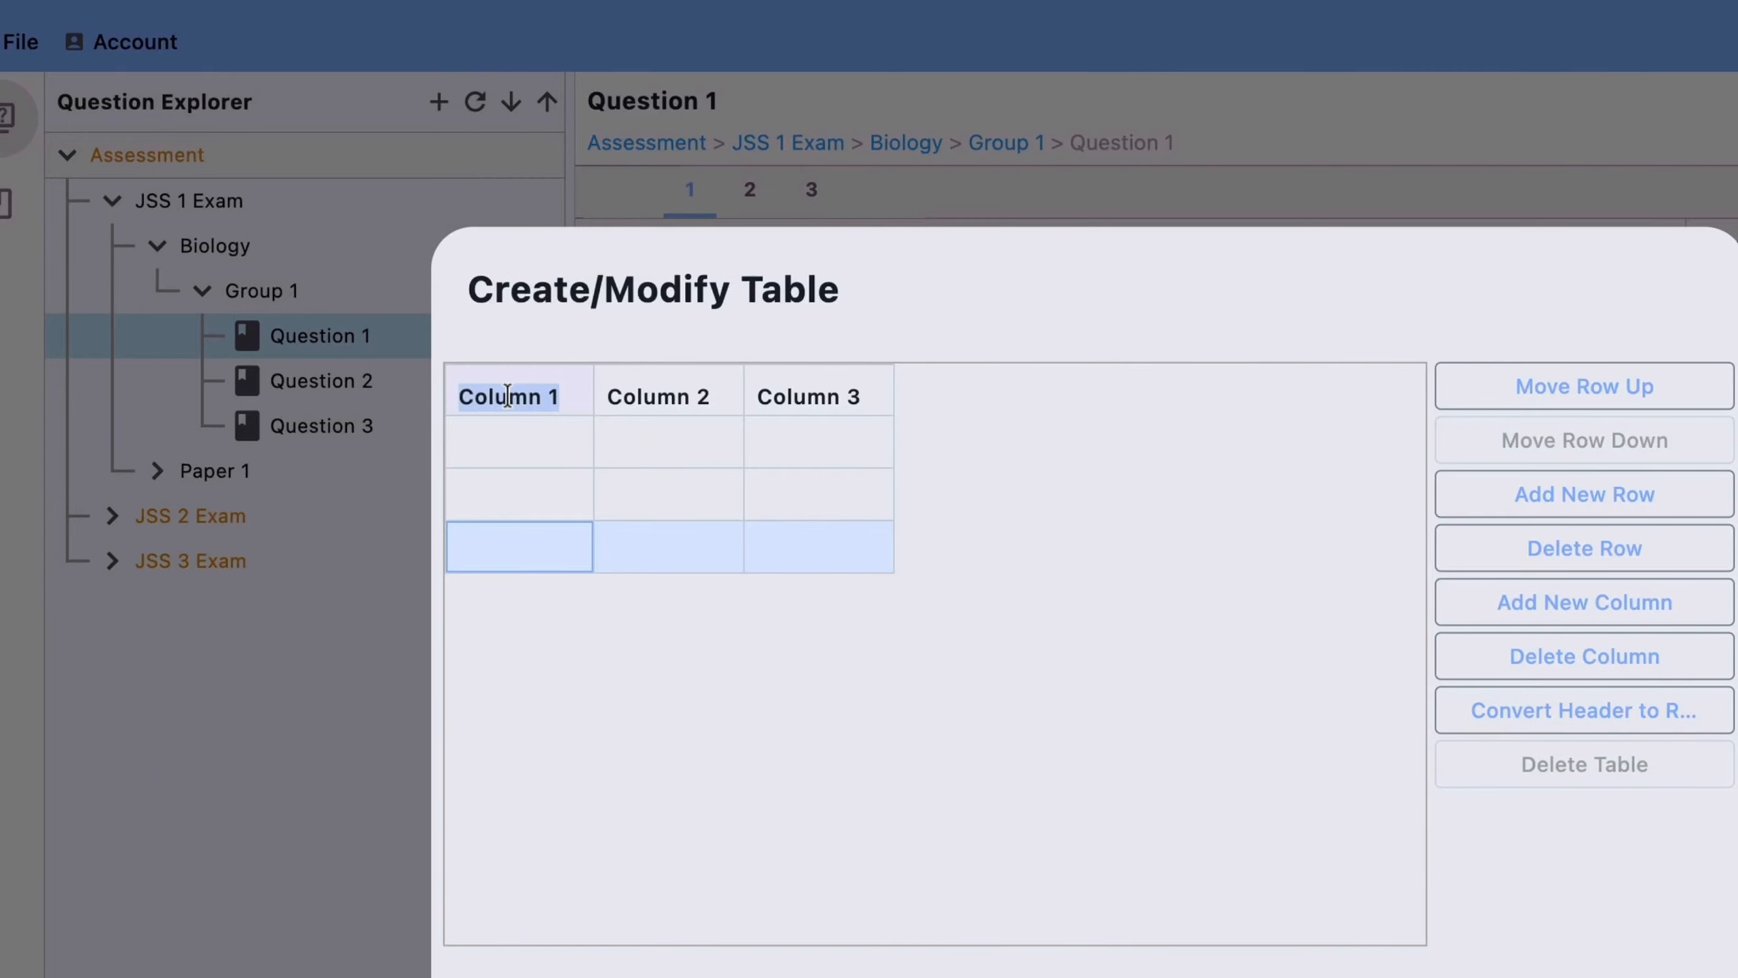
text(Title 1)
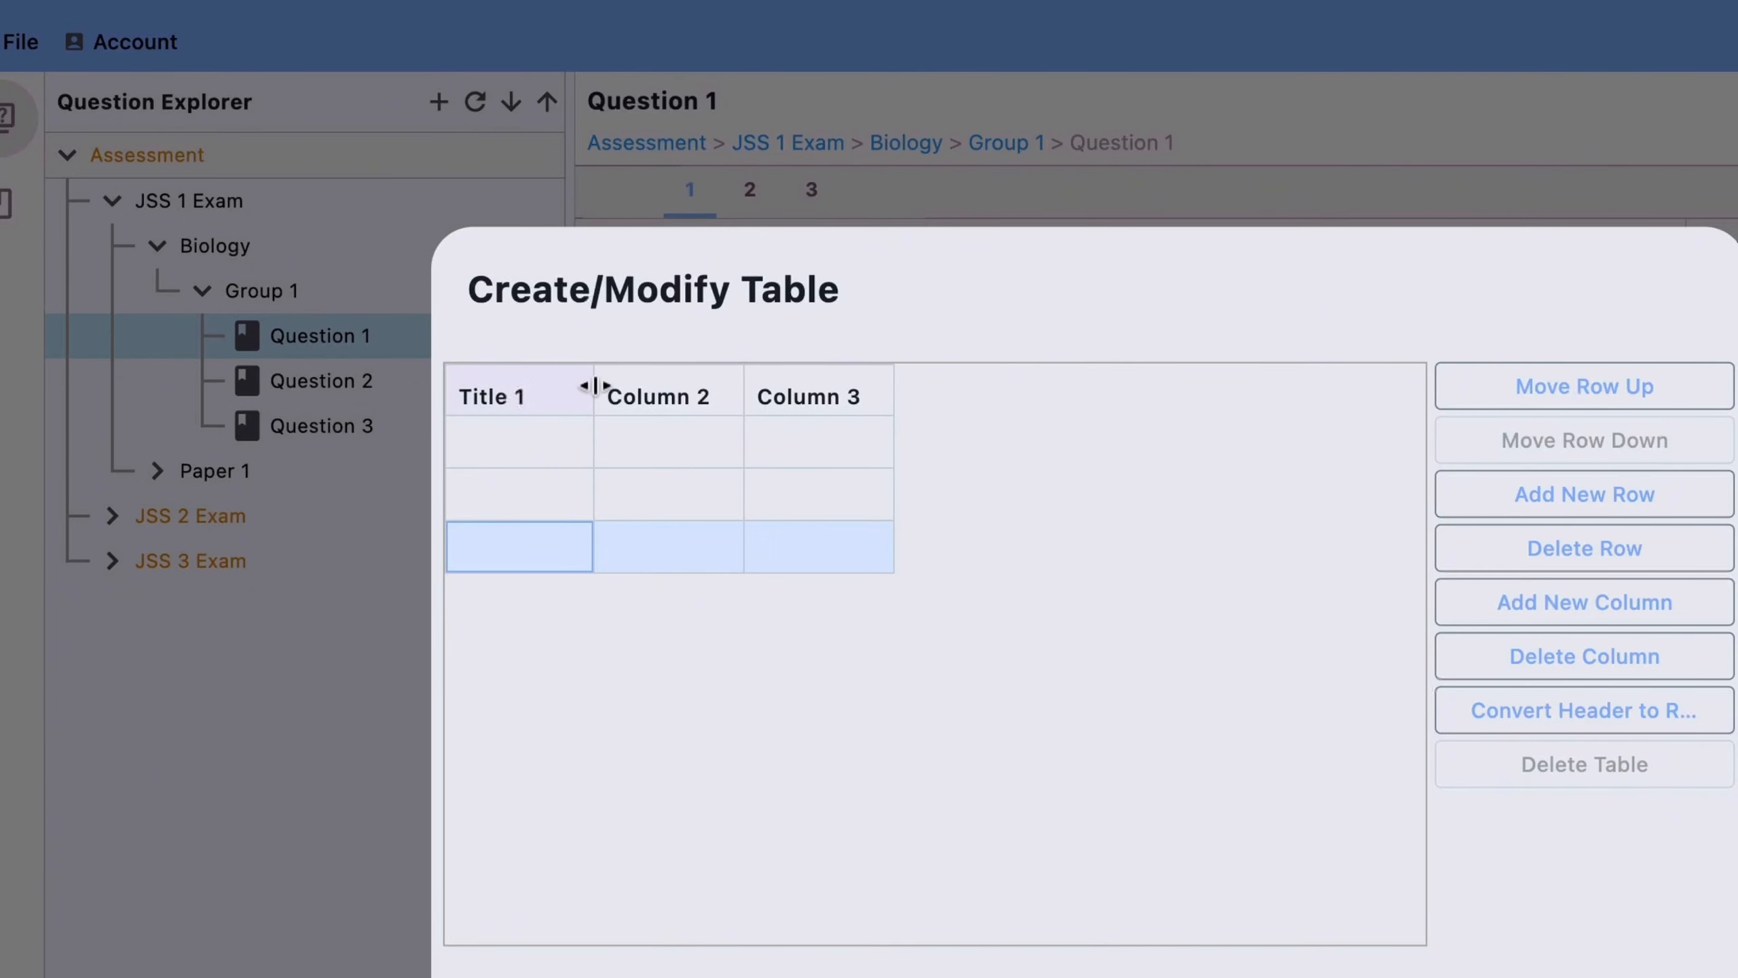
double_click(626, 396)
text(T)
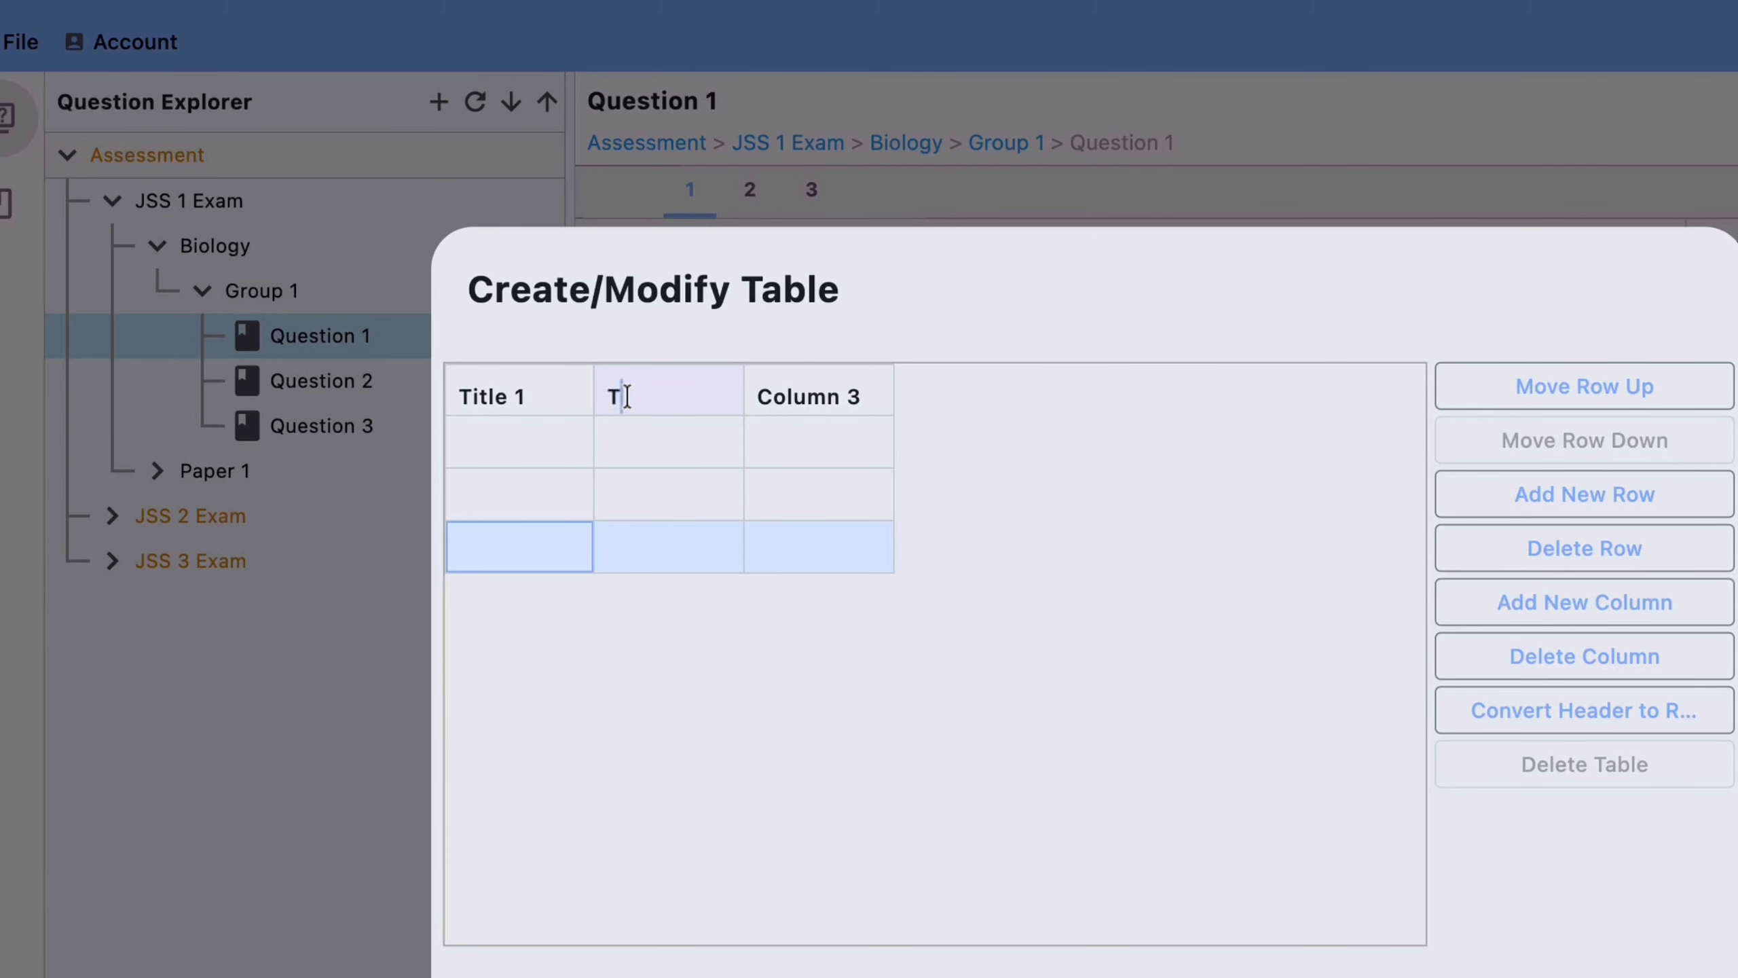
text(itle 2)
double_click(765, 399)
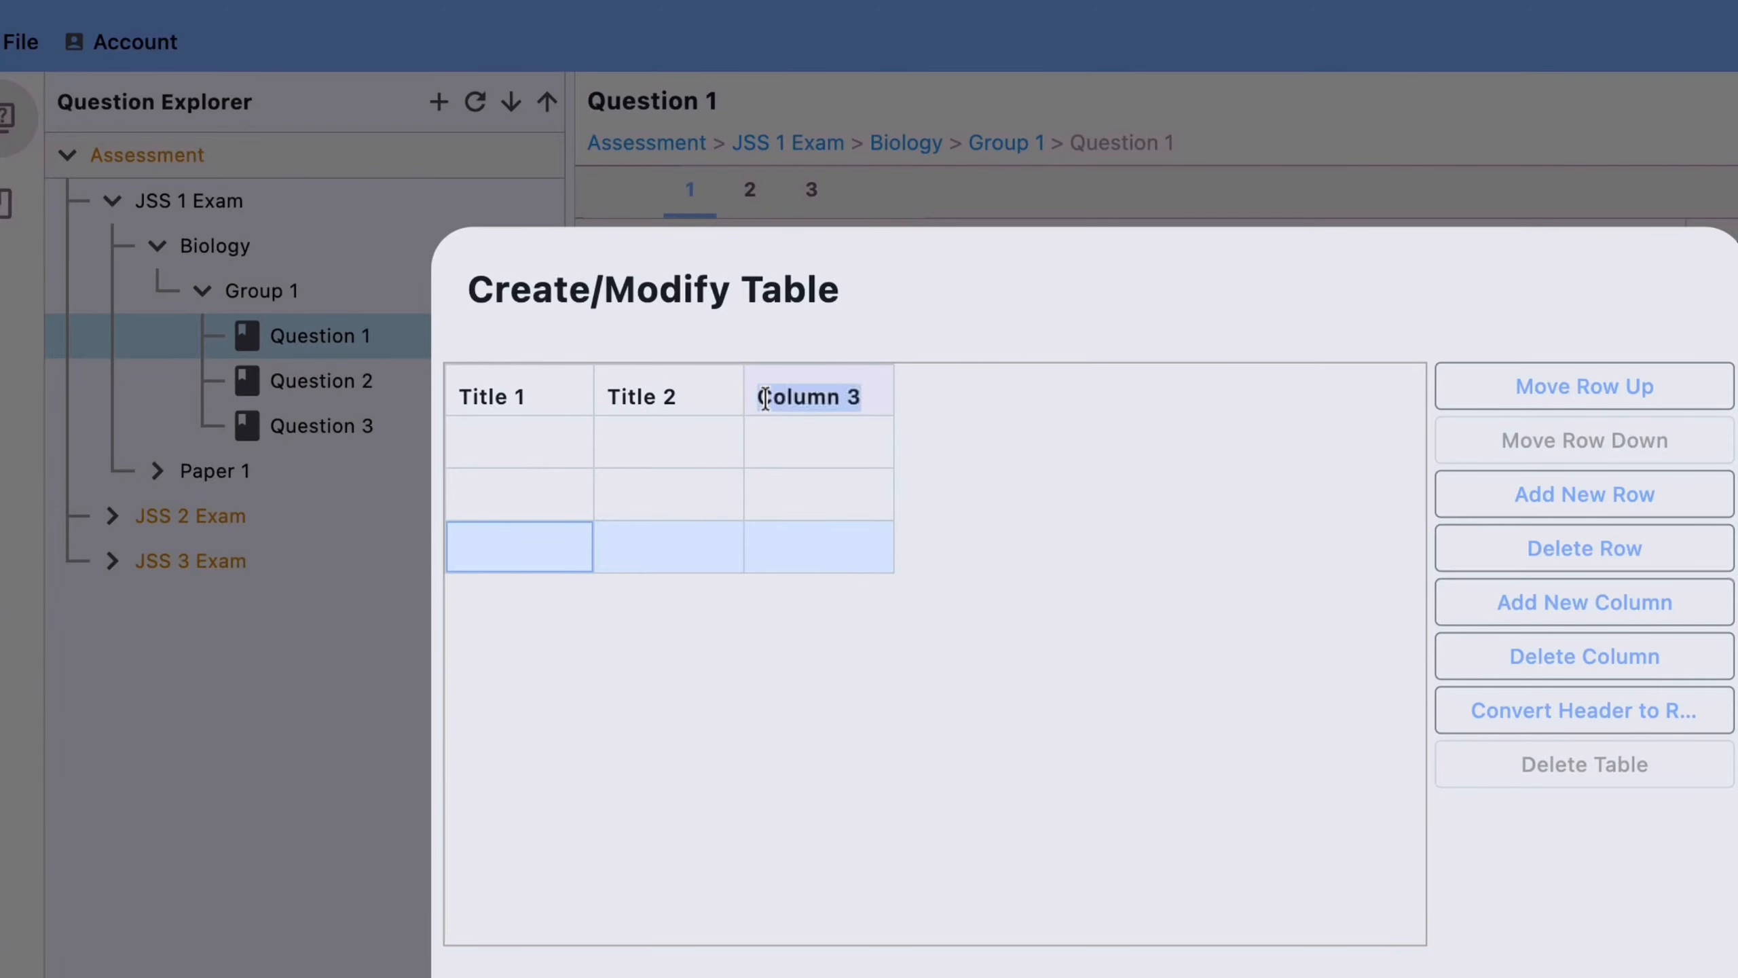
text(Ti)
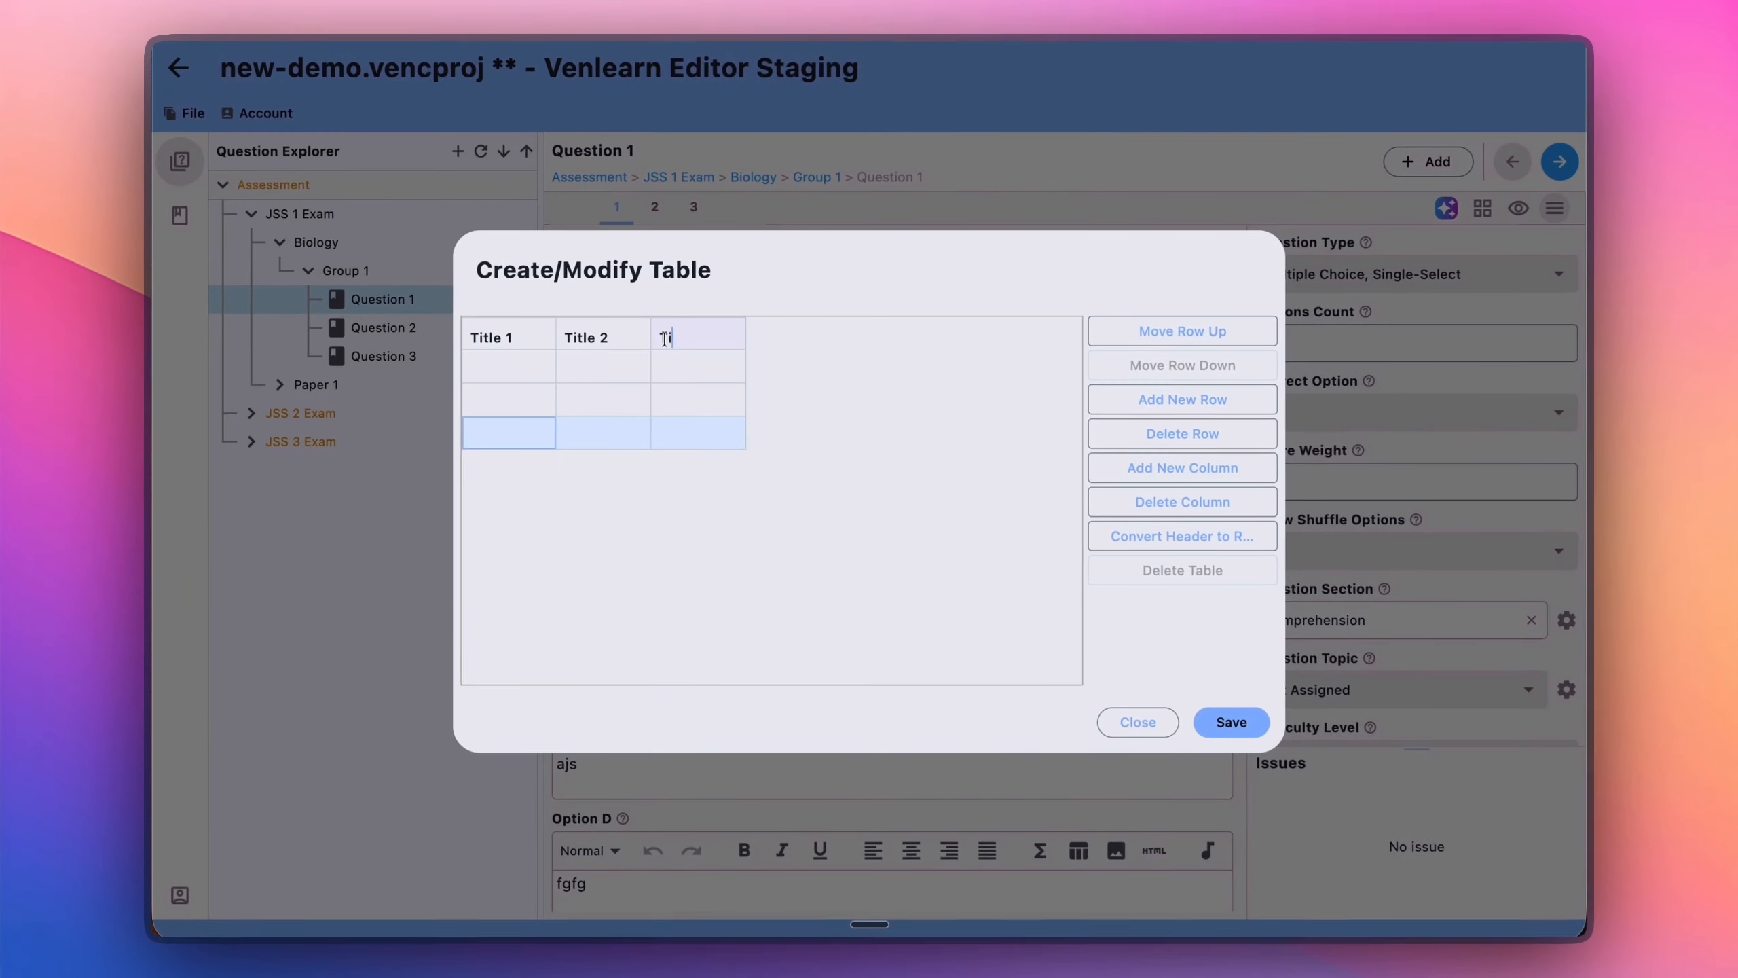
text(tle 3)
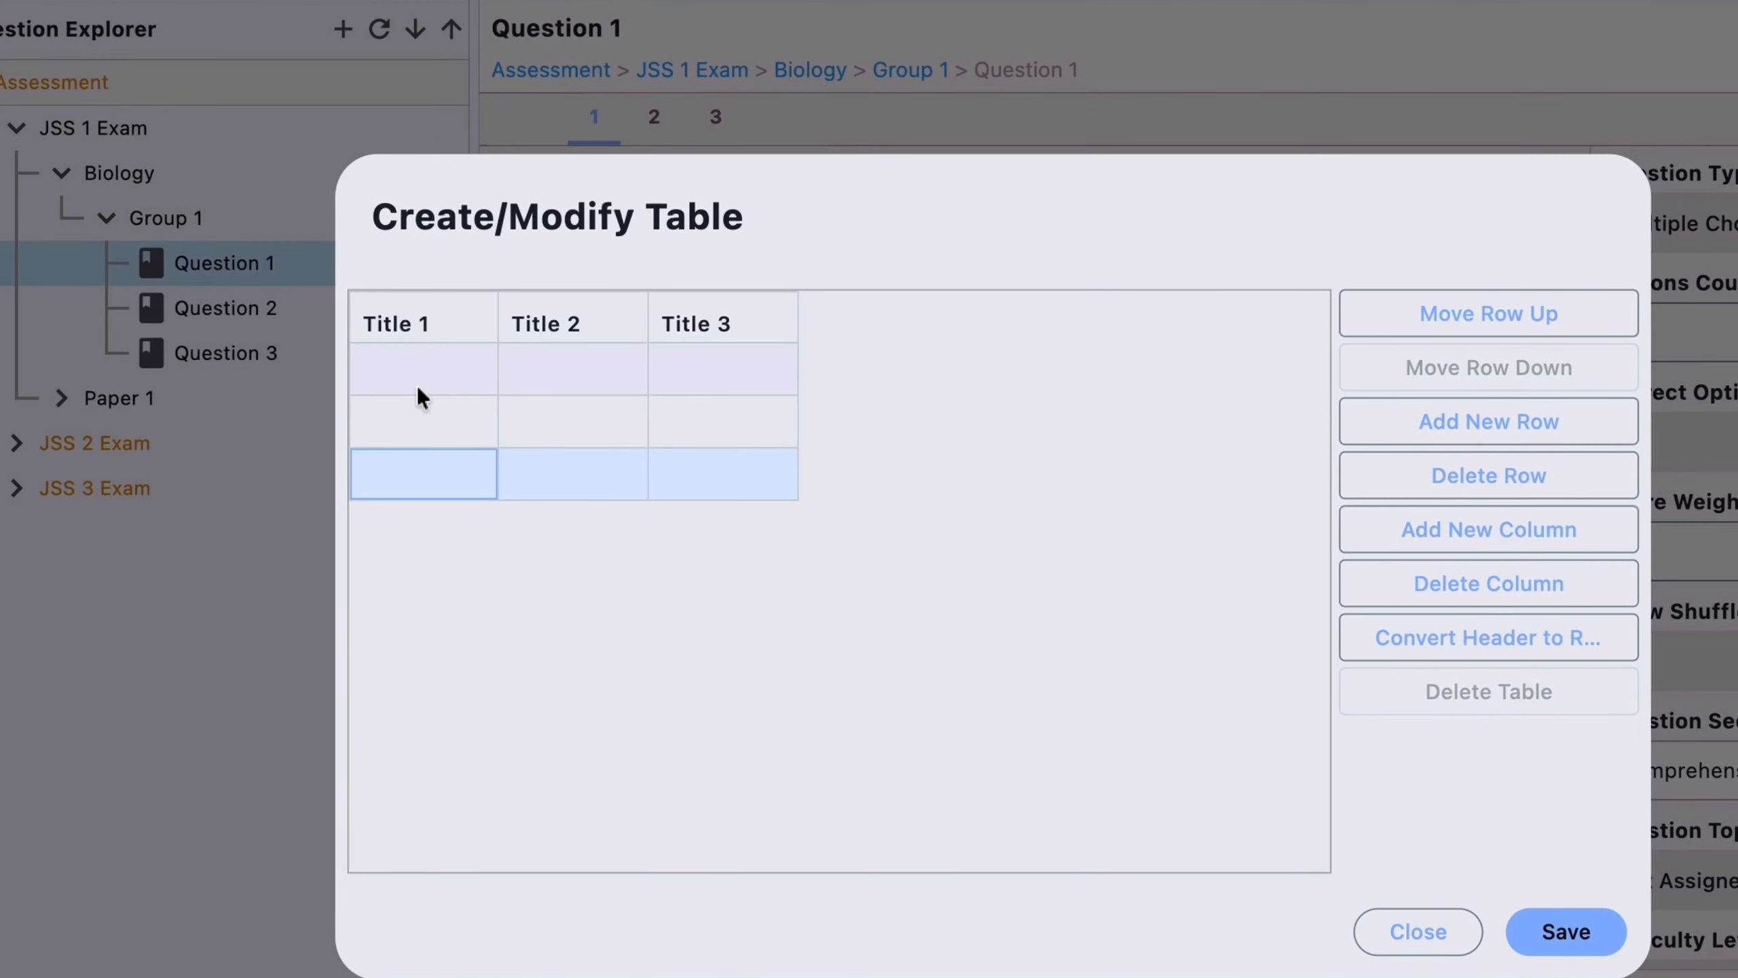
- Fill the table's first body row with the values 1, 2 and 3
click(503, 375)
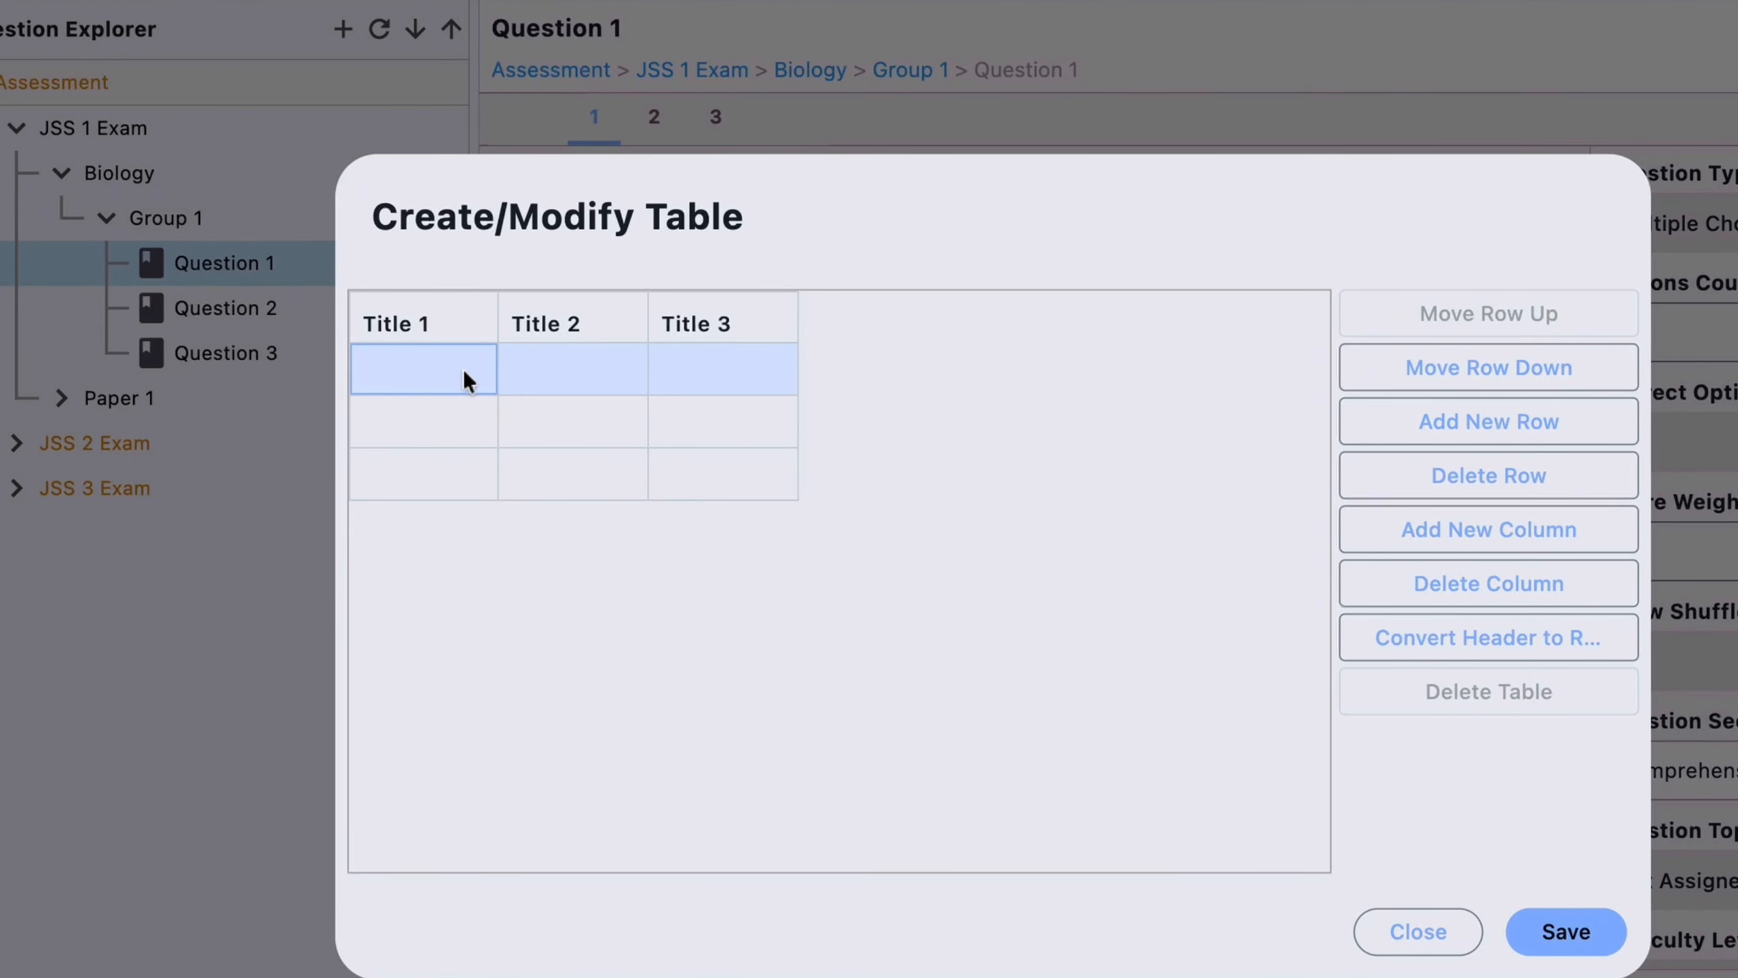
text(1)
click(553, 373)
text(2)
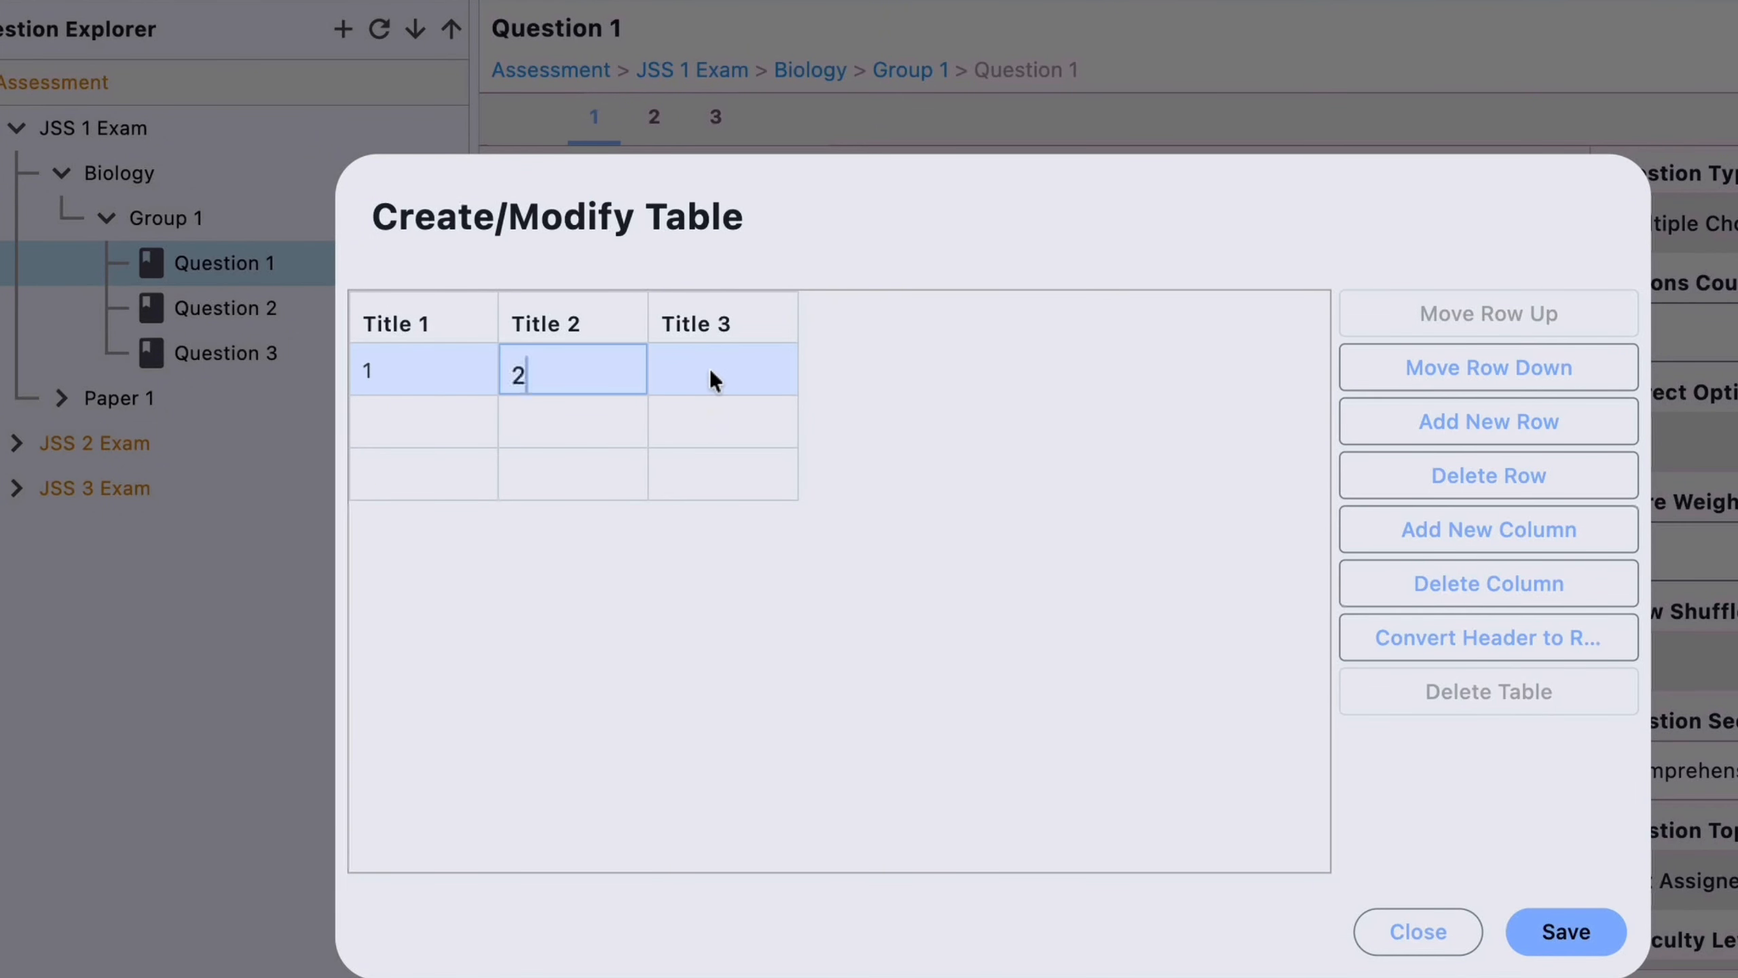
click(710, 377)
text(3)
- Fill the table's second body row with the values 4, 5 and 6
click(416, 428)
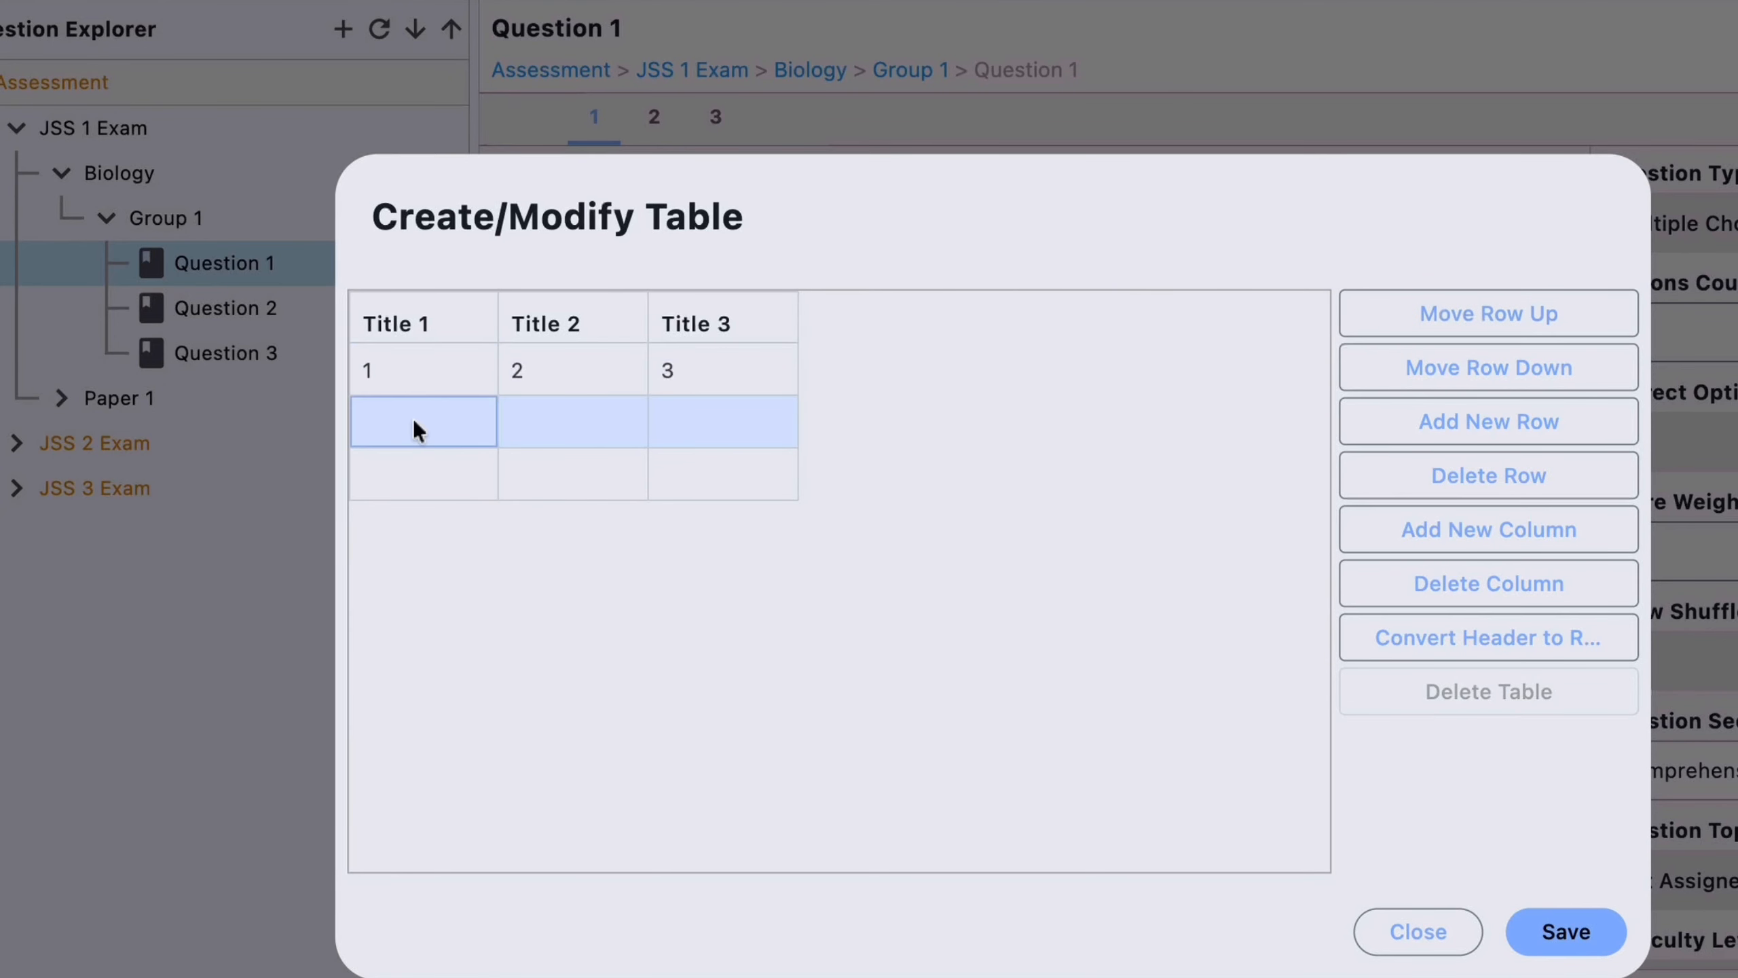
text(4)
click(598, 403)
text(4)
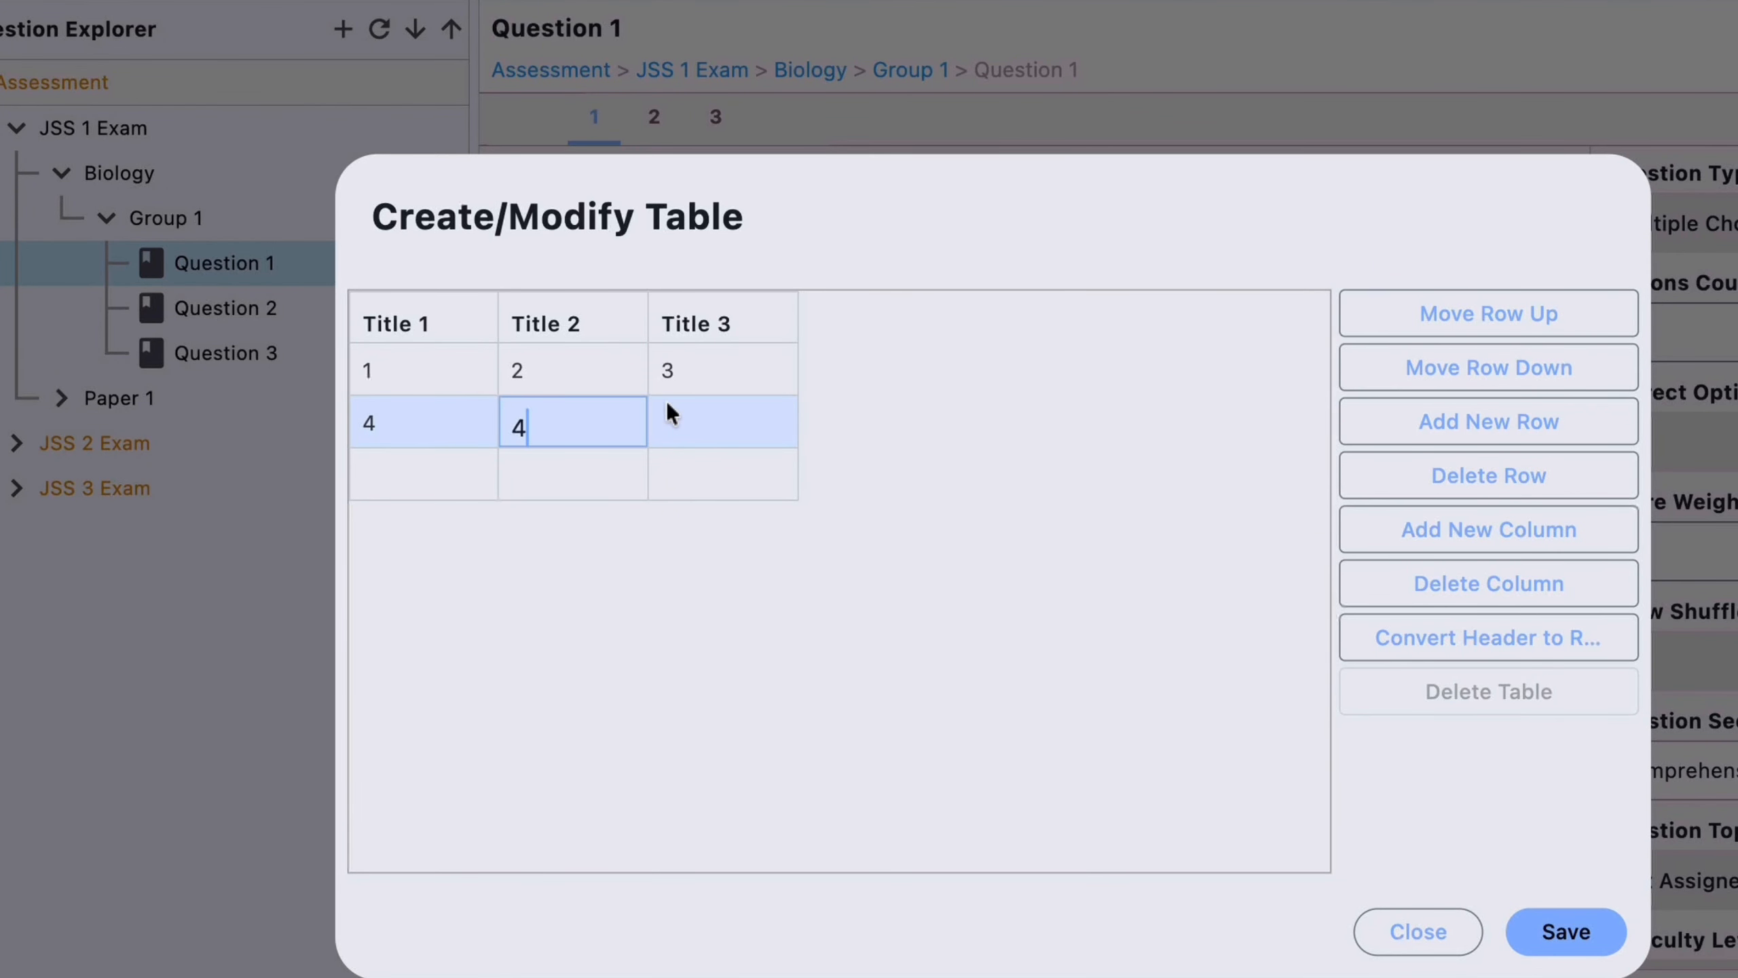
key(BackSpace)
text(5)
click(676, 417)
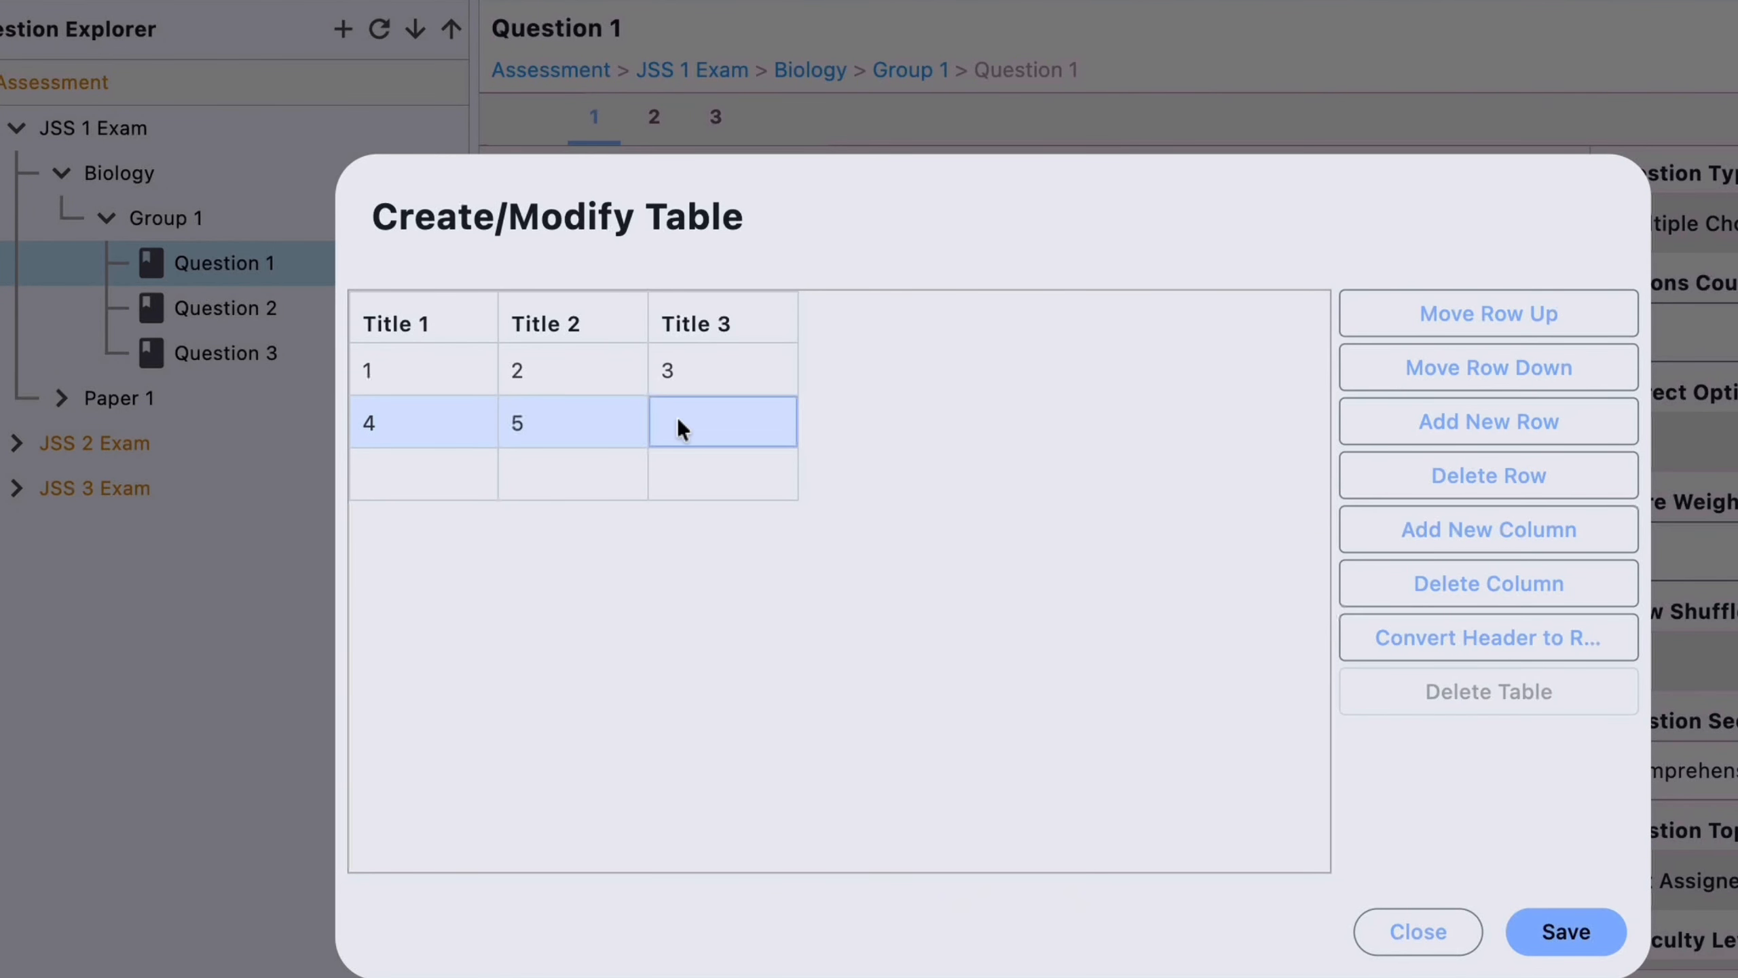
text(6)
- Fill the table's third body row with the values 7, 8 and 9, and save the table into the question
click(425, 486)
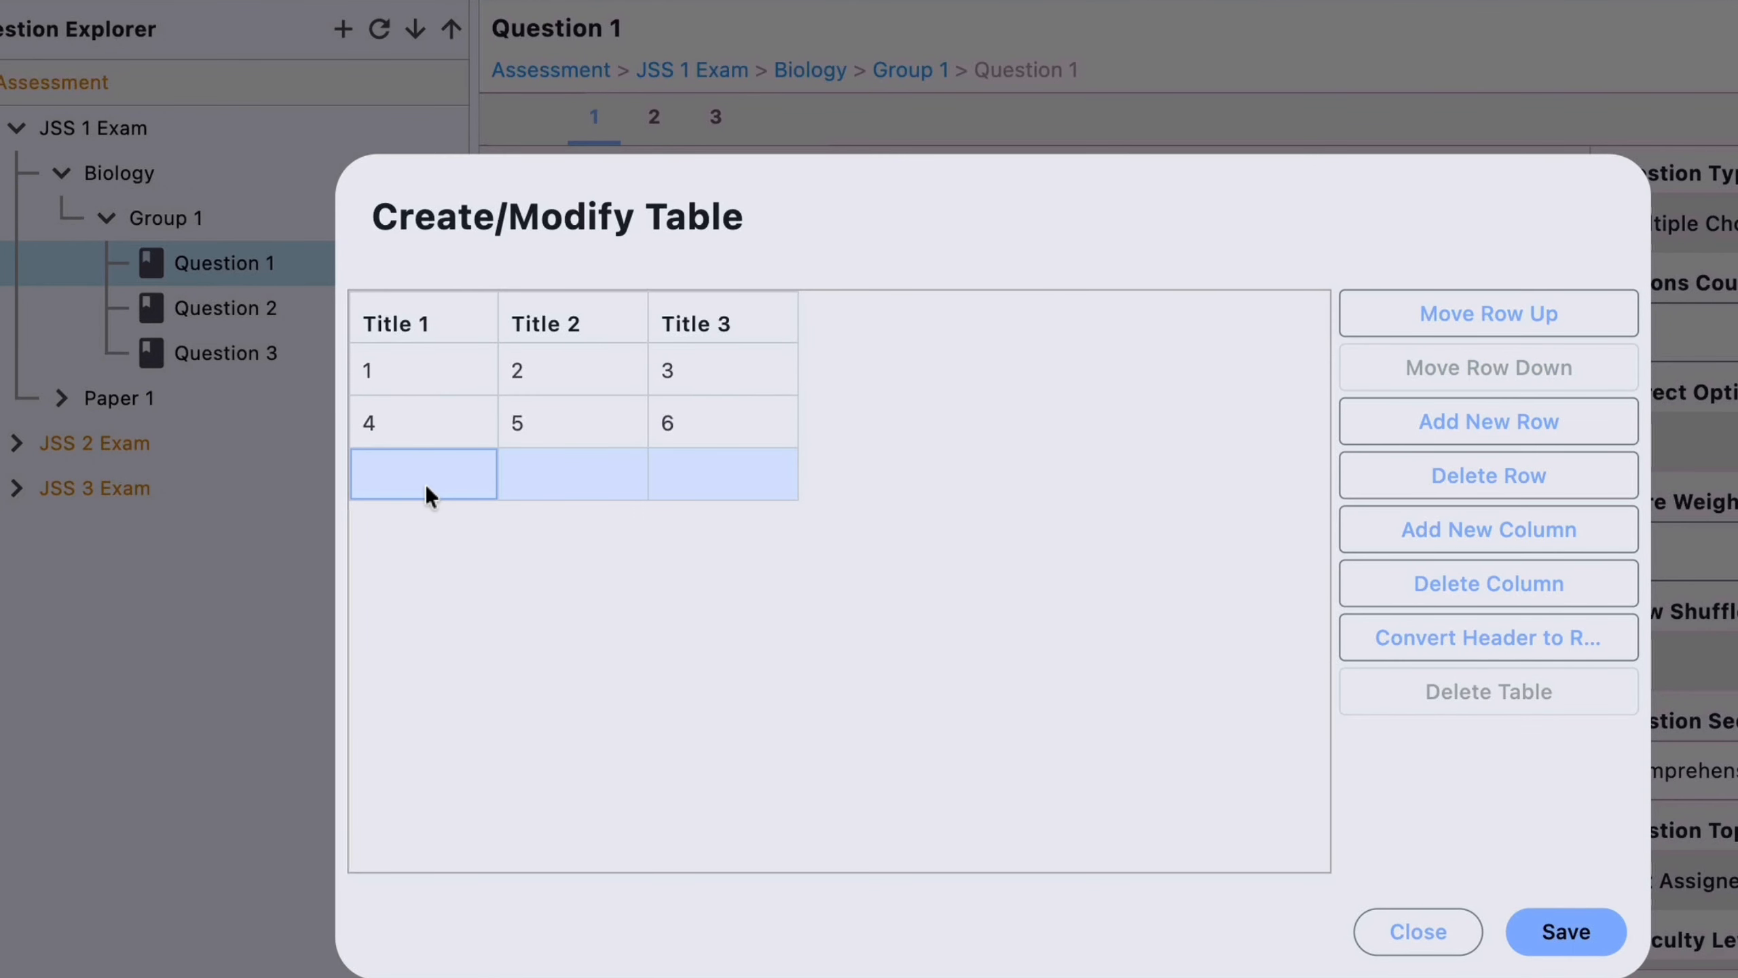
text(7)
click(576, 473)
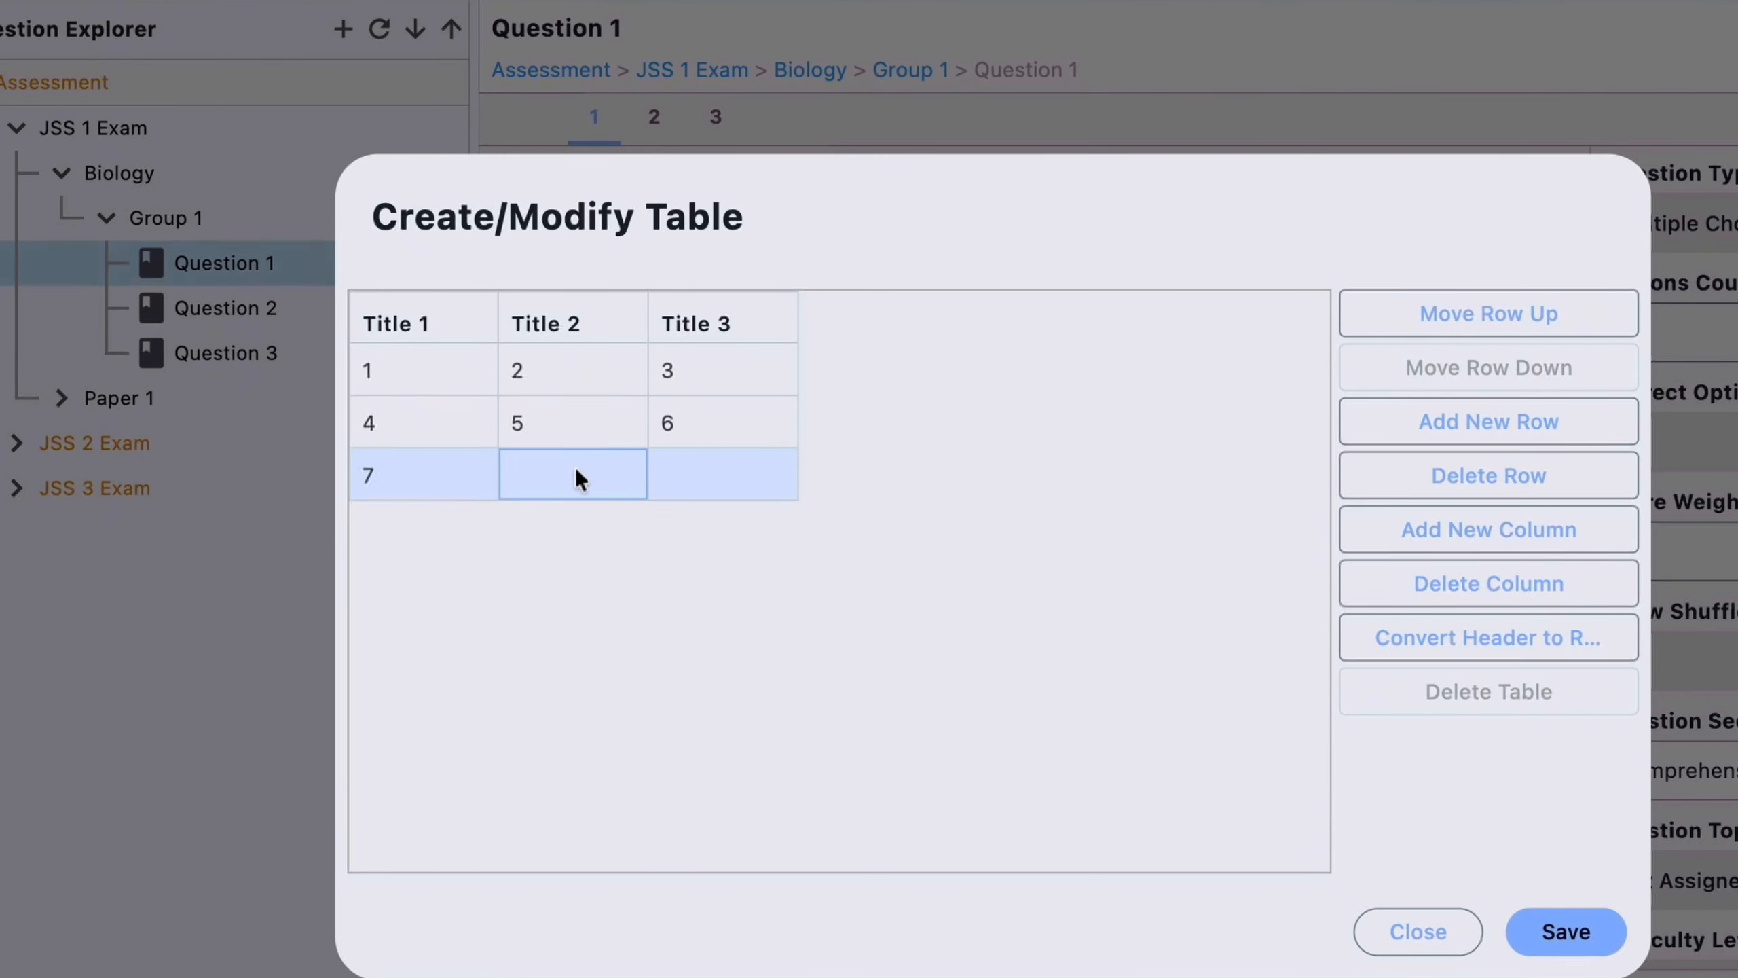
text(8)
click(717, 471)
text(9)
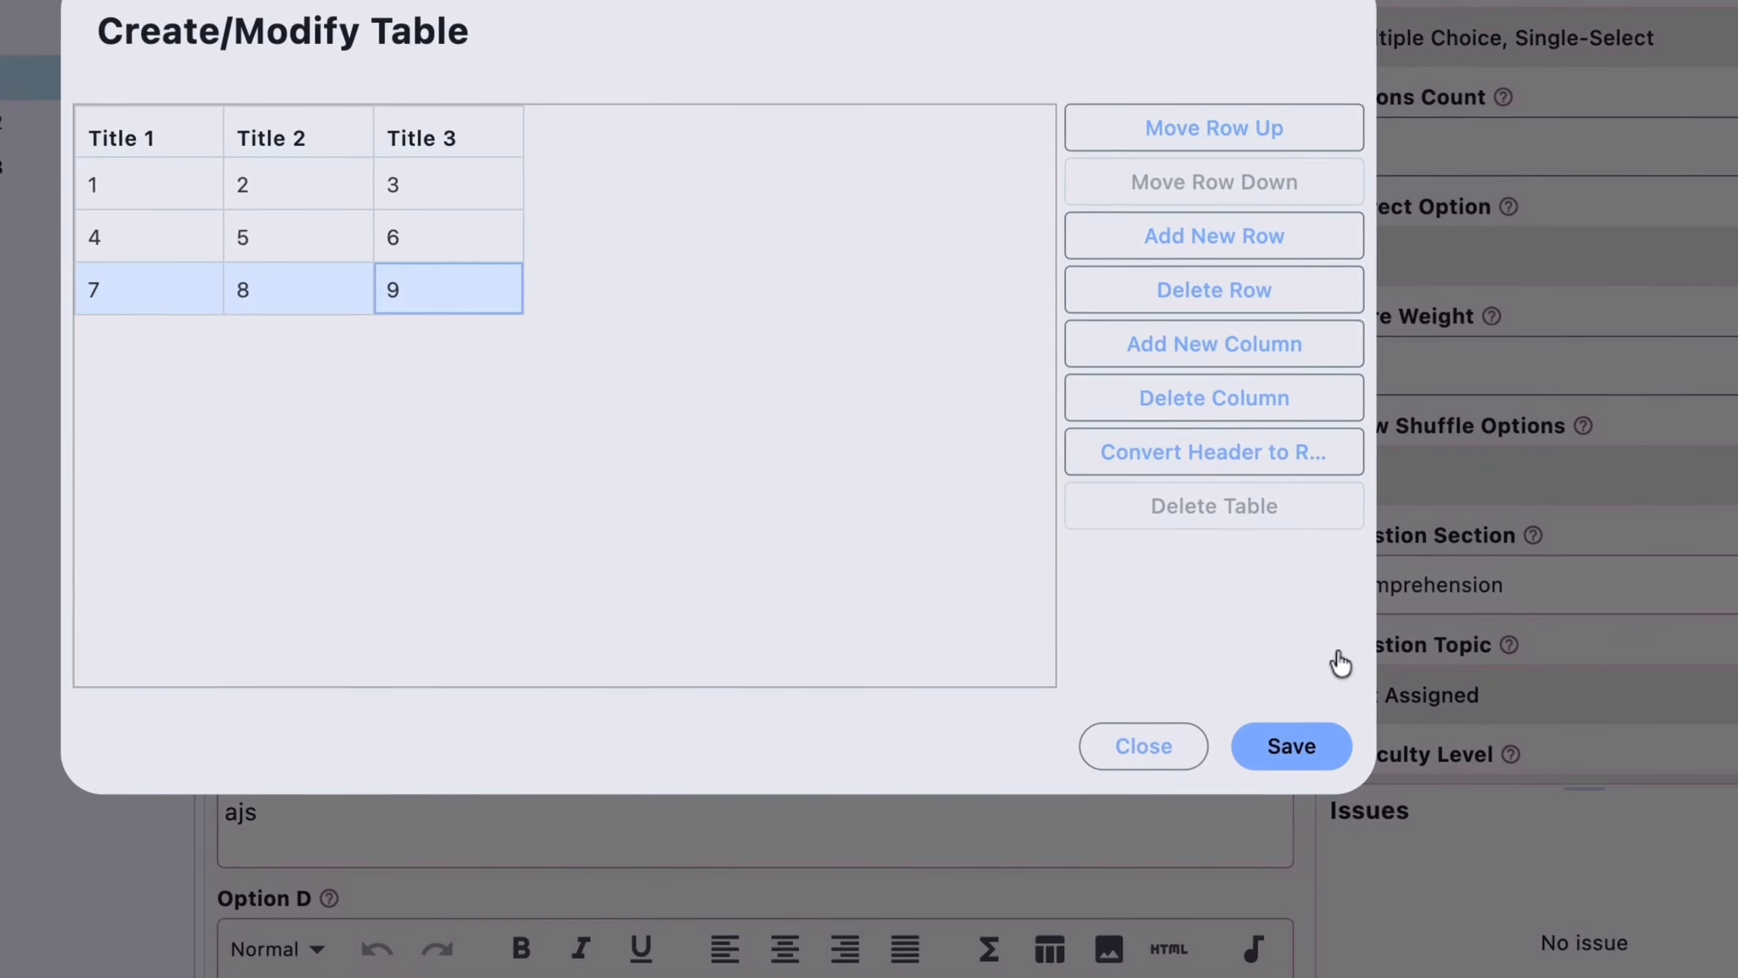
click(1286, 747)
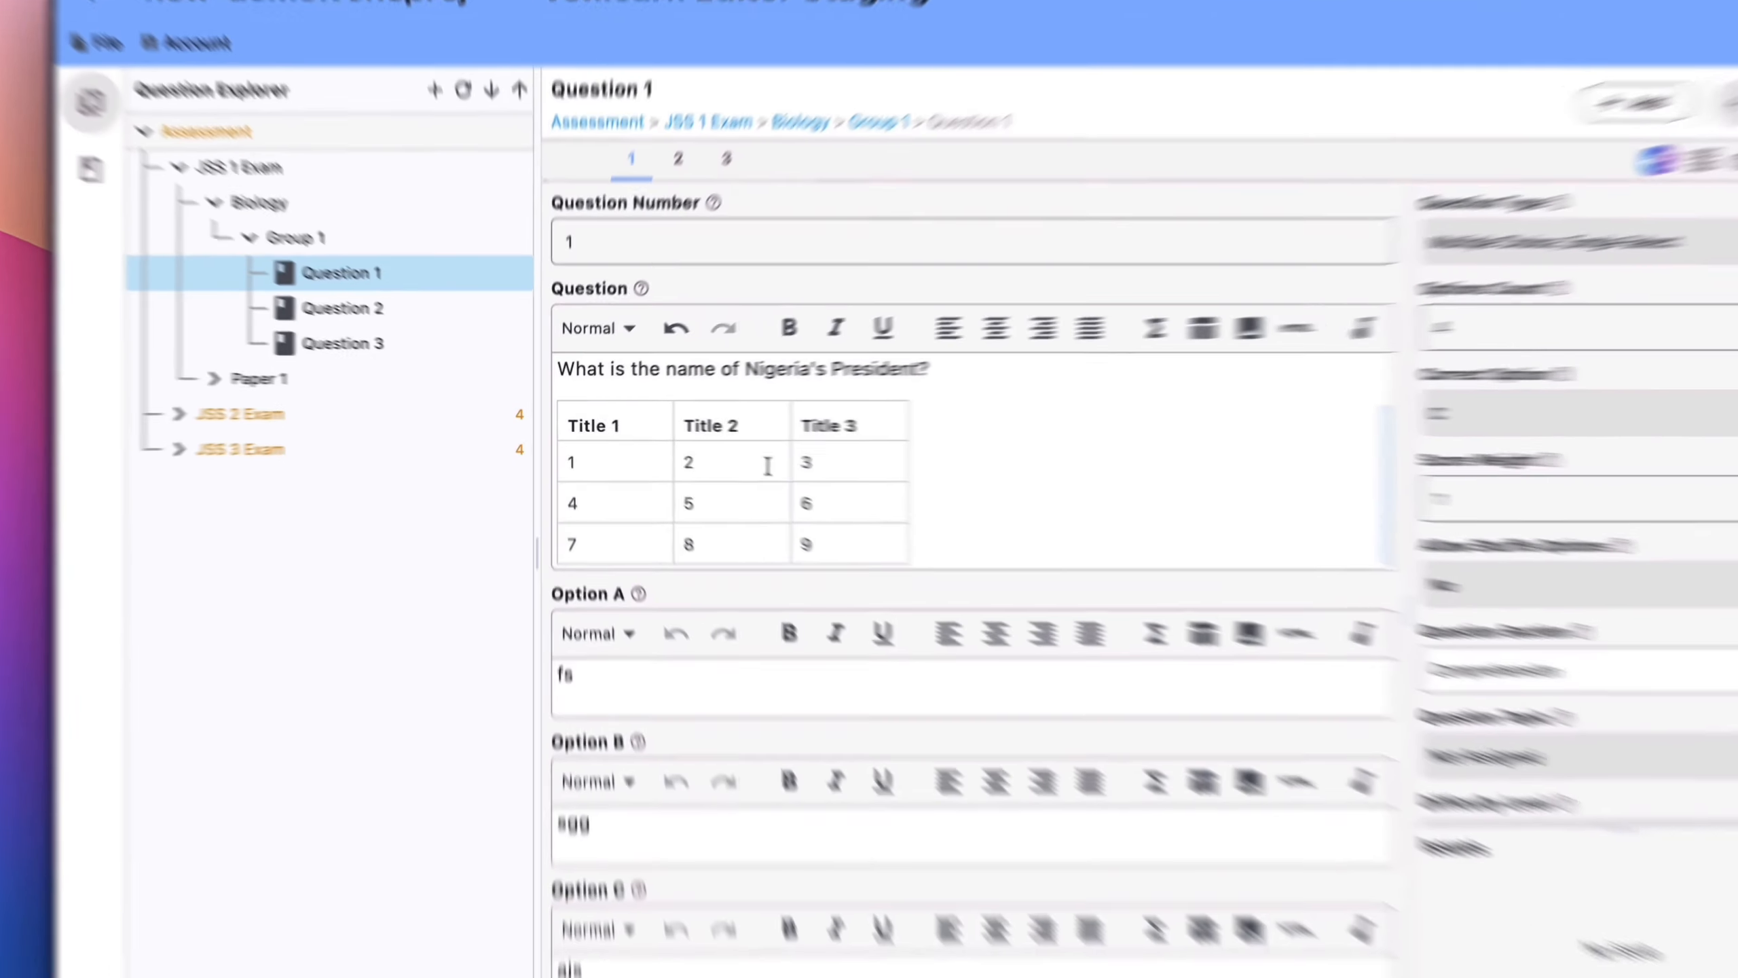
- Reopen the Question 1 table for editing, move its last row to the top of the body and back to the bottom
right_click(727, 456)
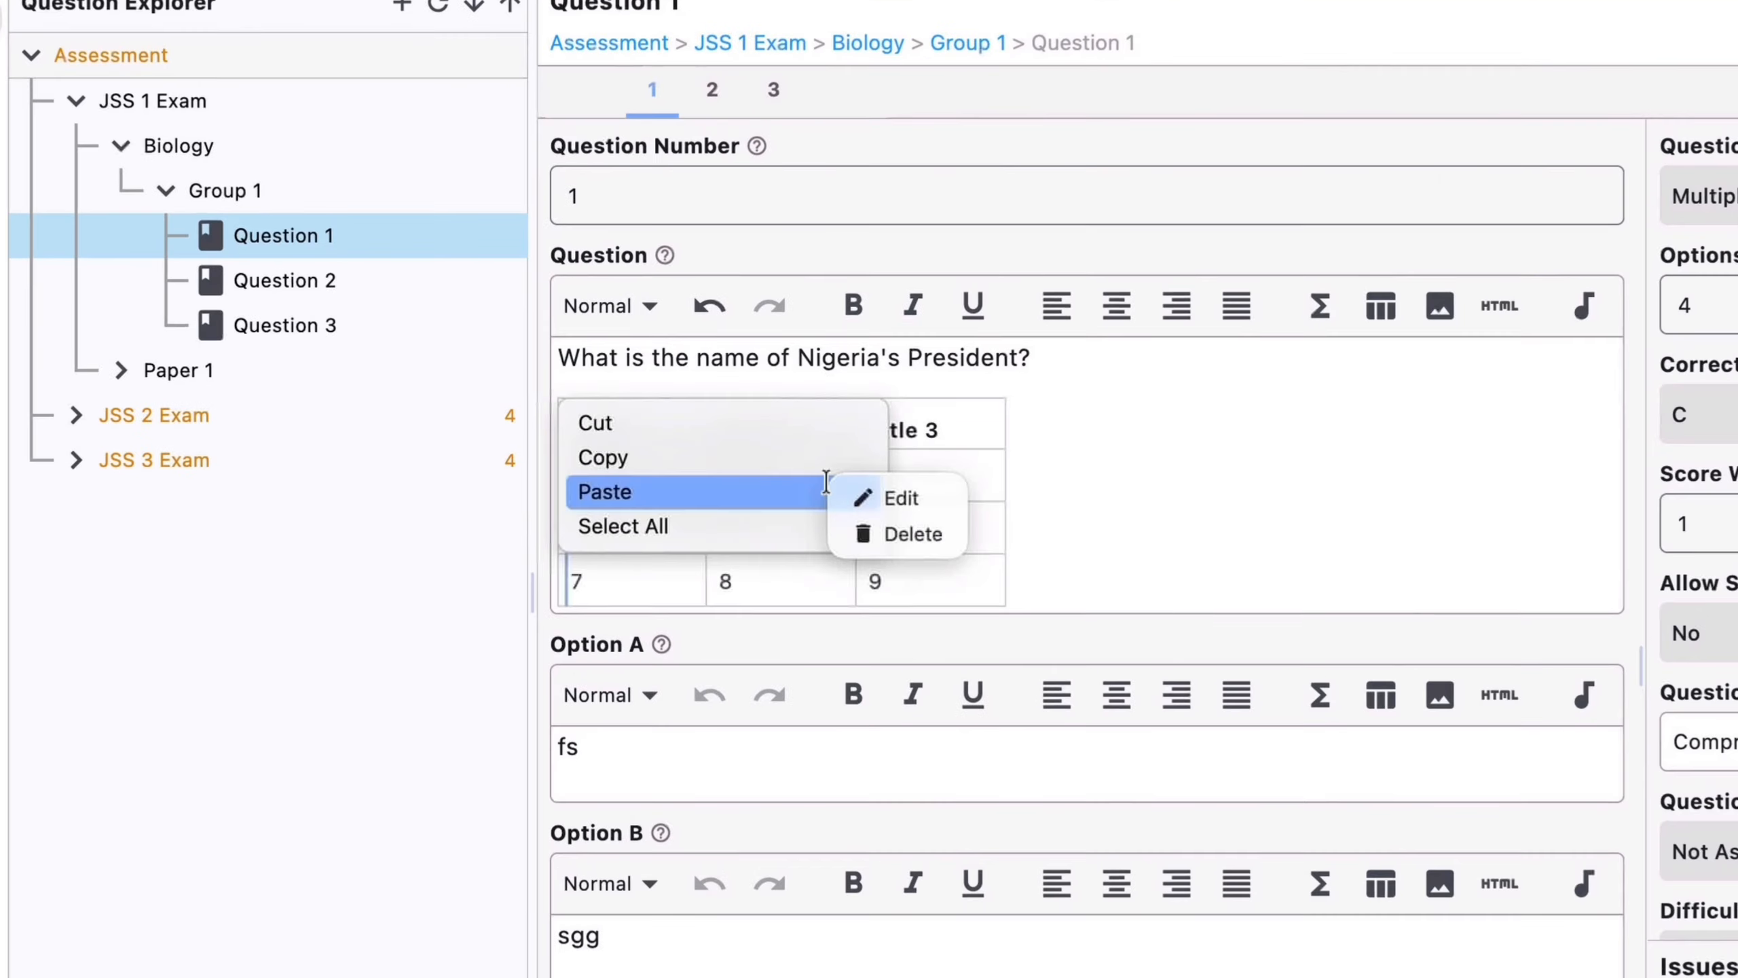
click(904, 505)
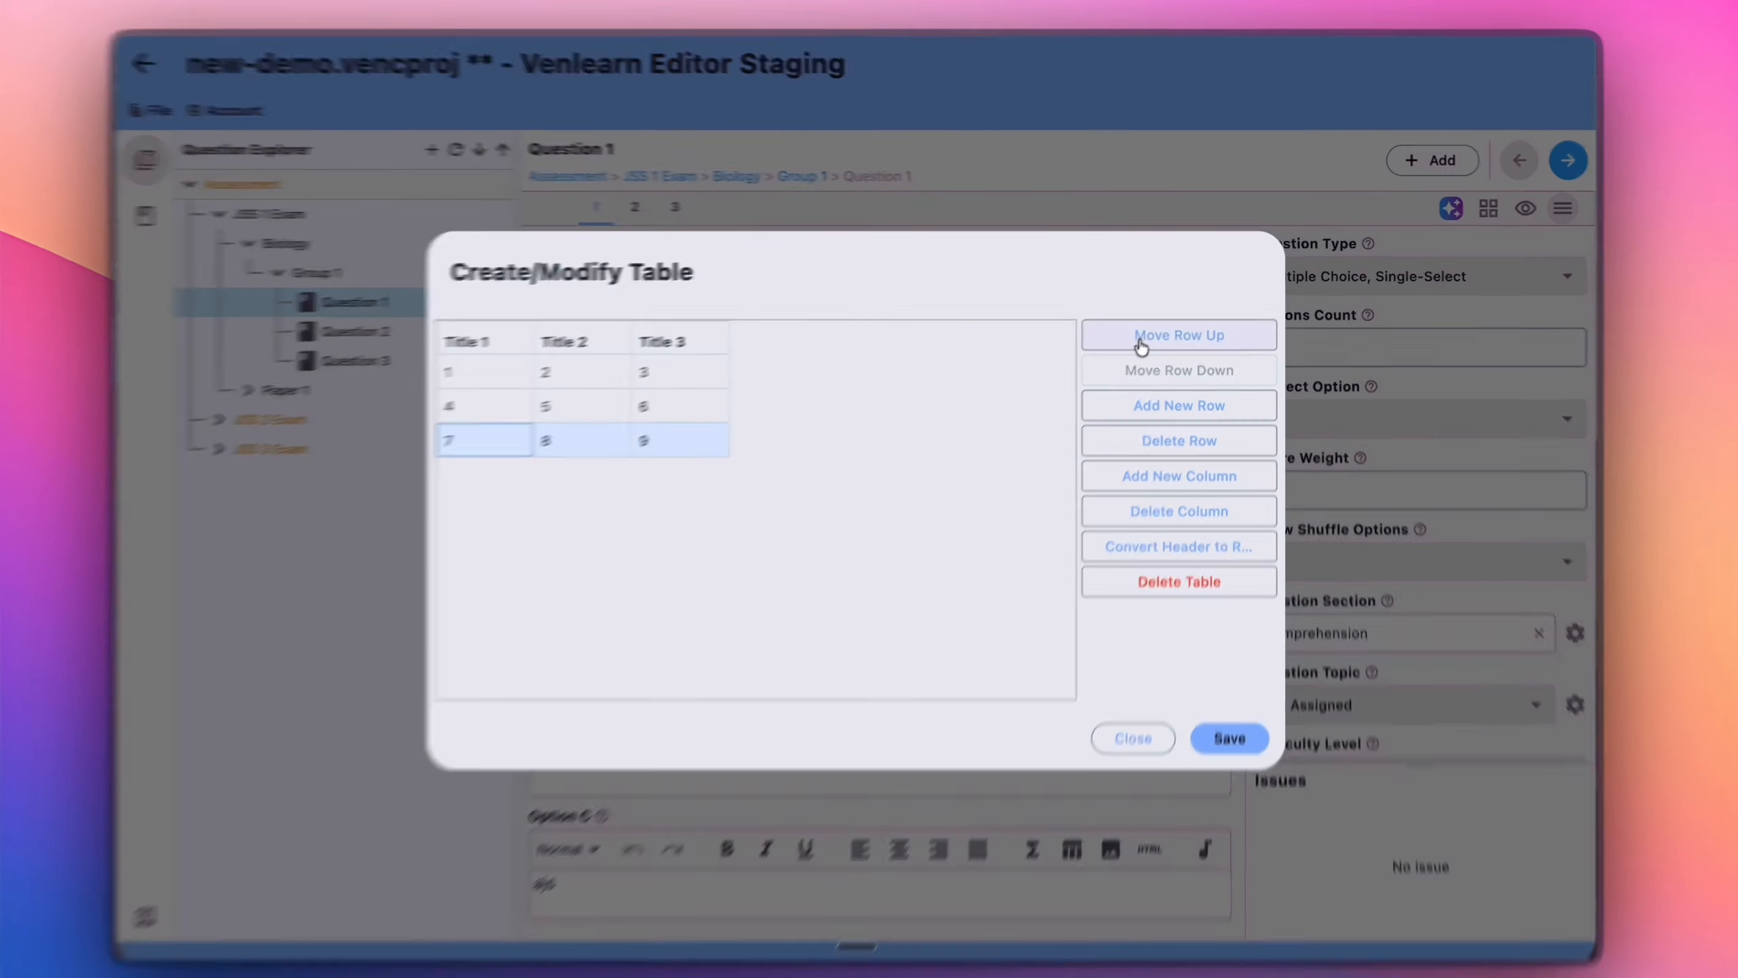
click(1149, 340)
click(1069, 418)
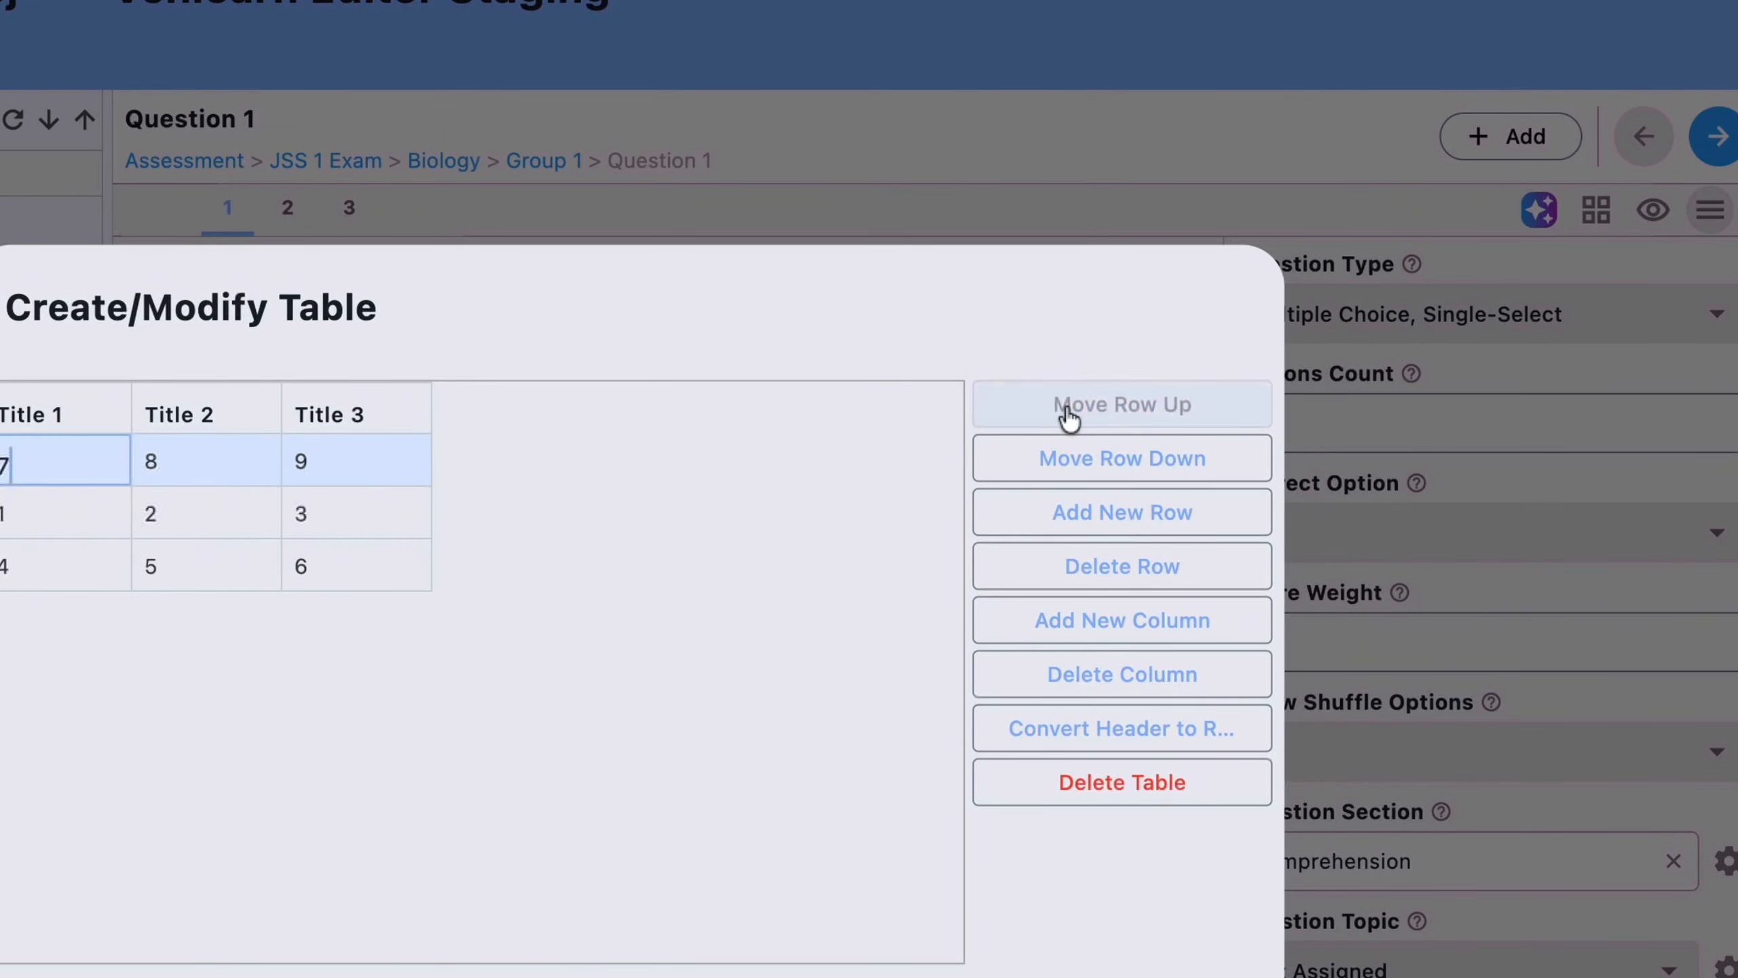
click(1080, 465)
click(1080, 465)
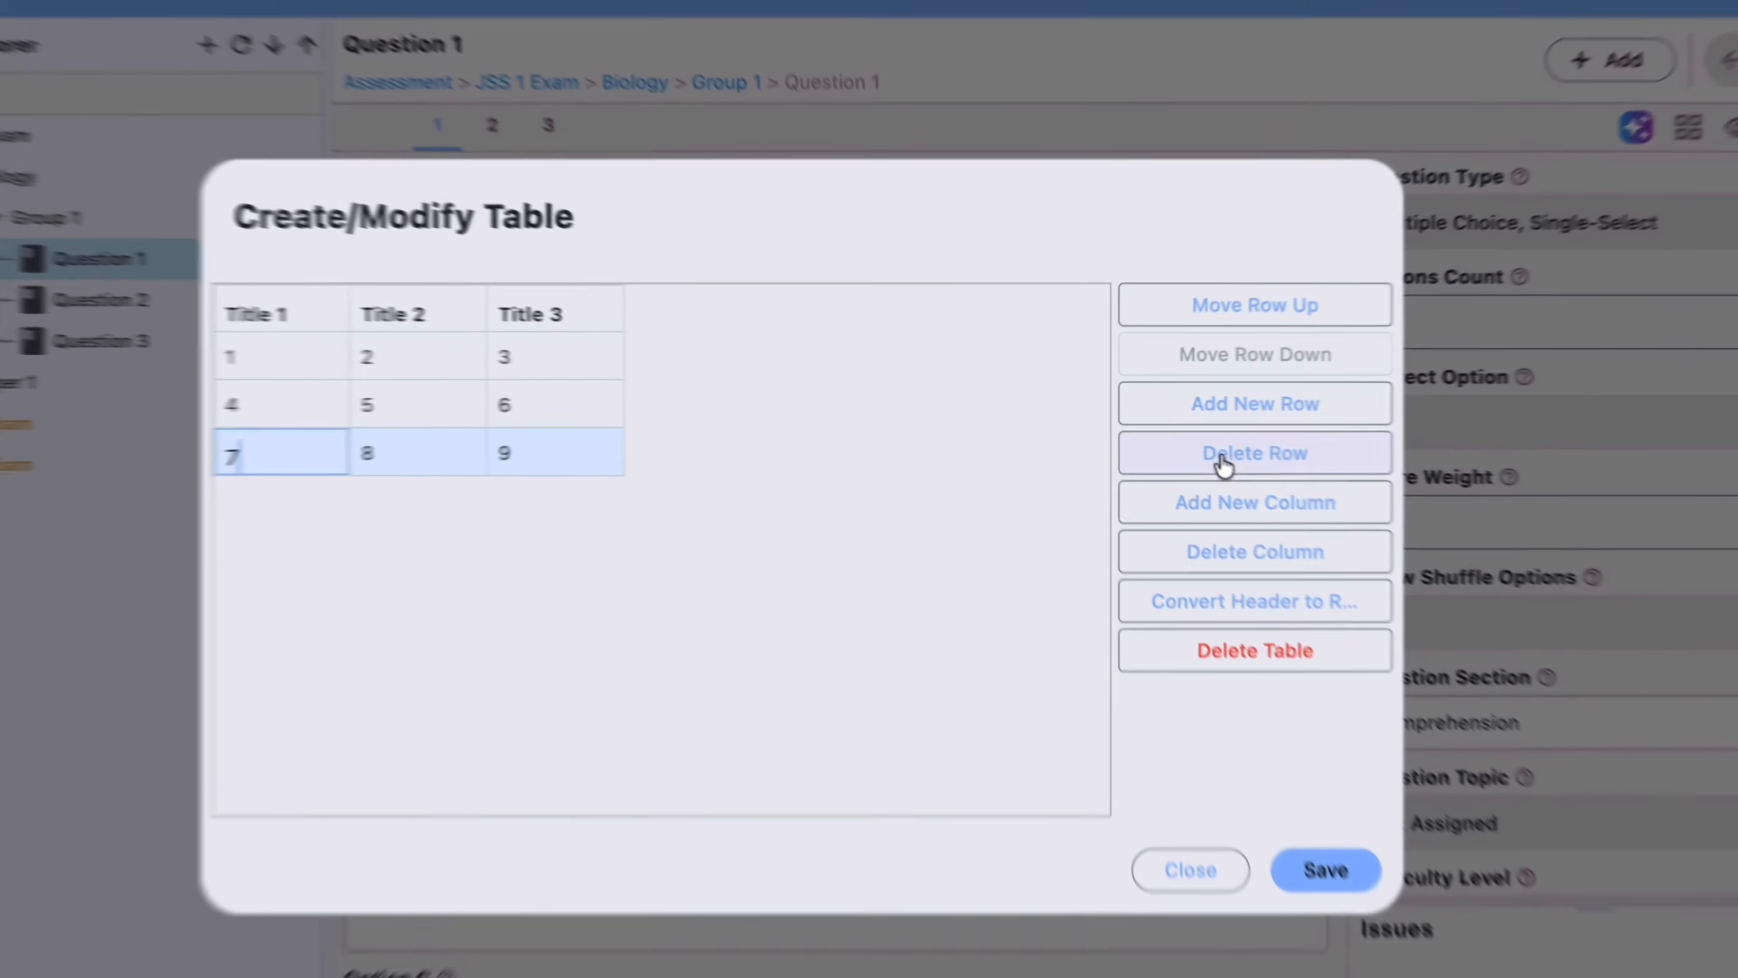
- Delete the table's last row, containing 7, 8 and 9, and its Title 1 column
click(1156, 438)
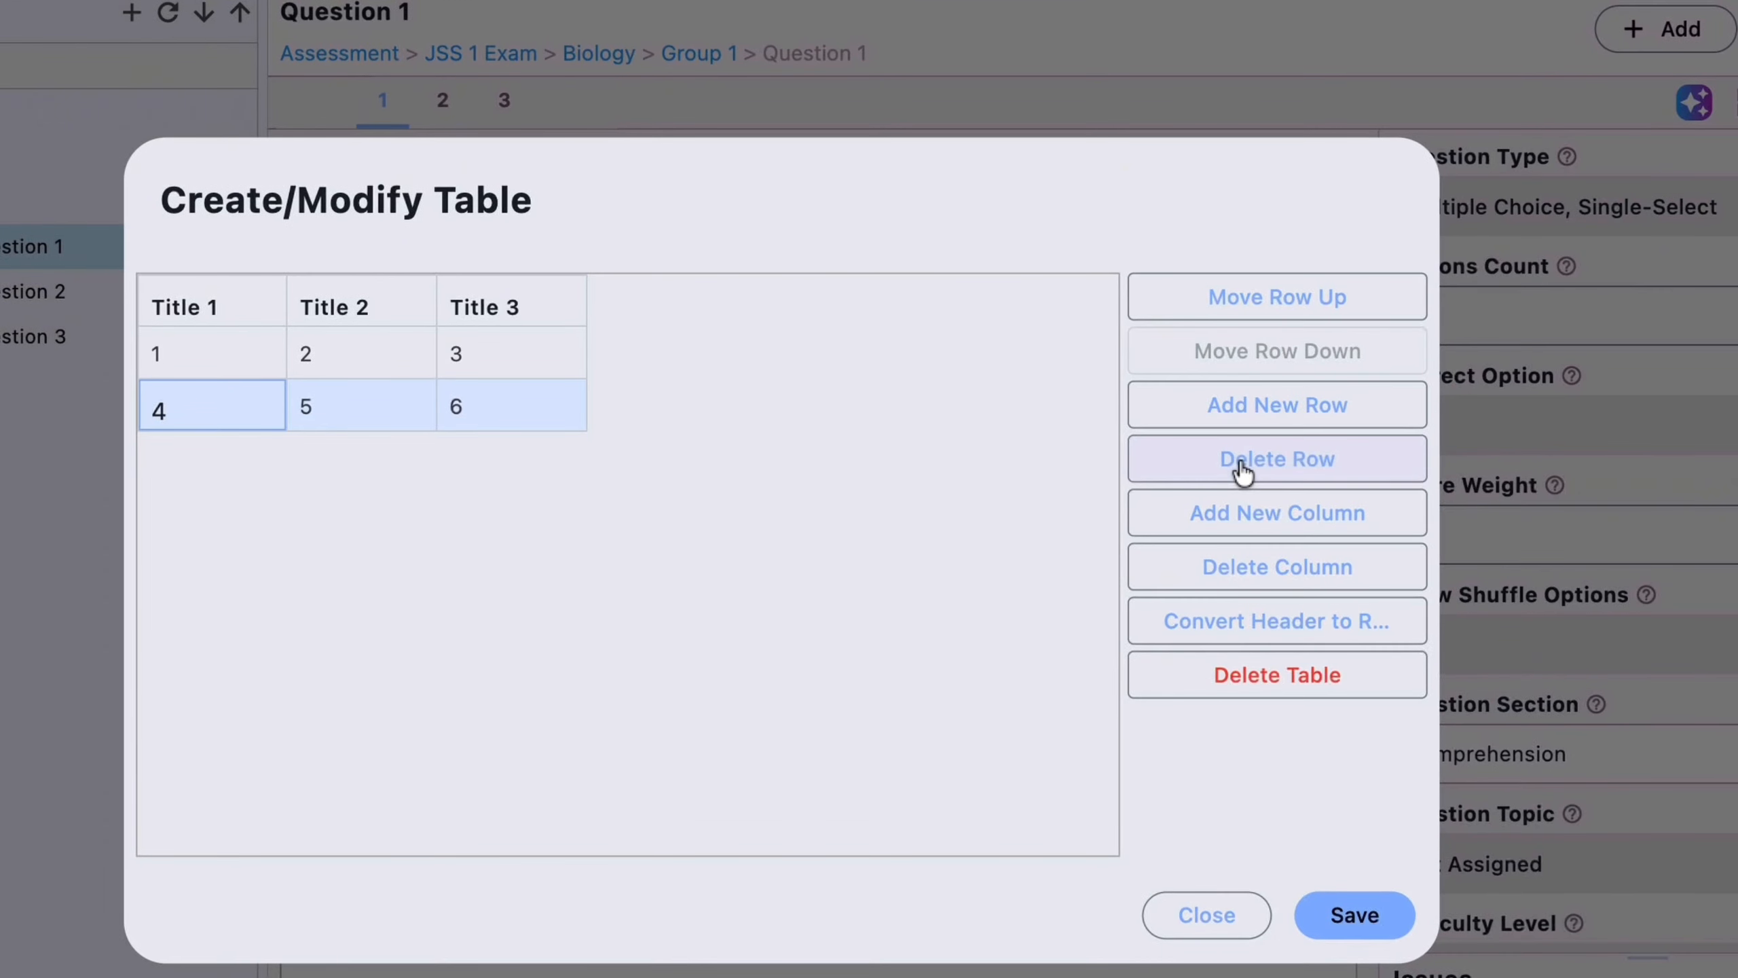
click(1271, 575)
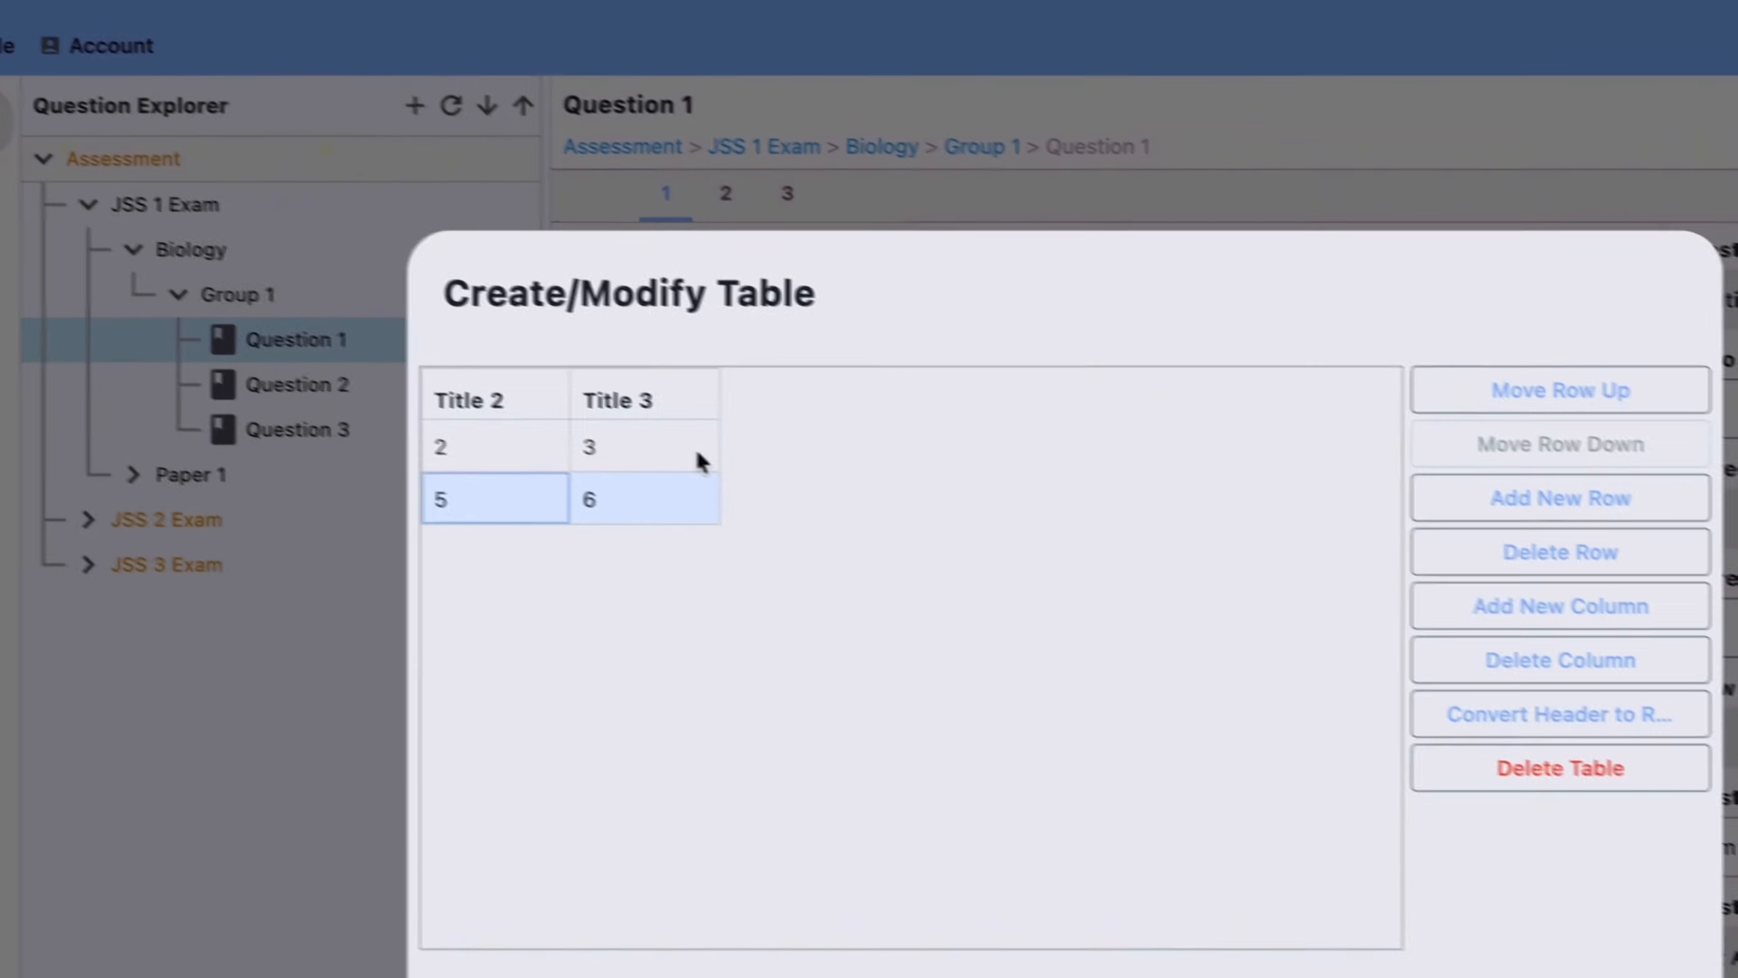
click(240, 299)
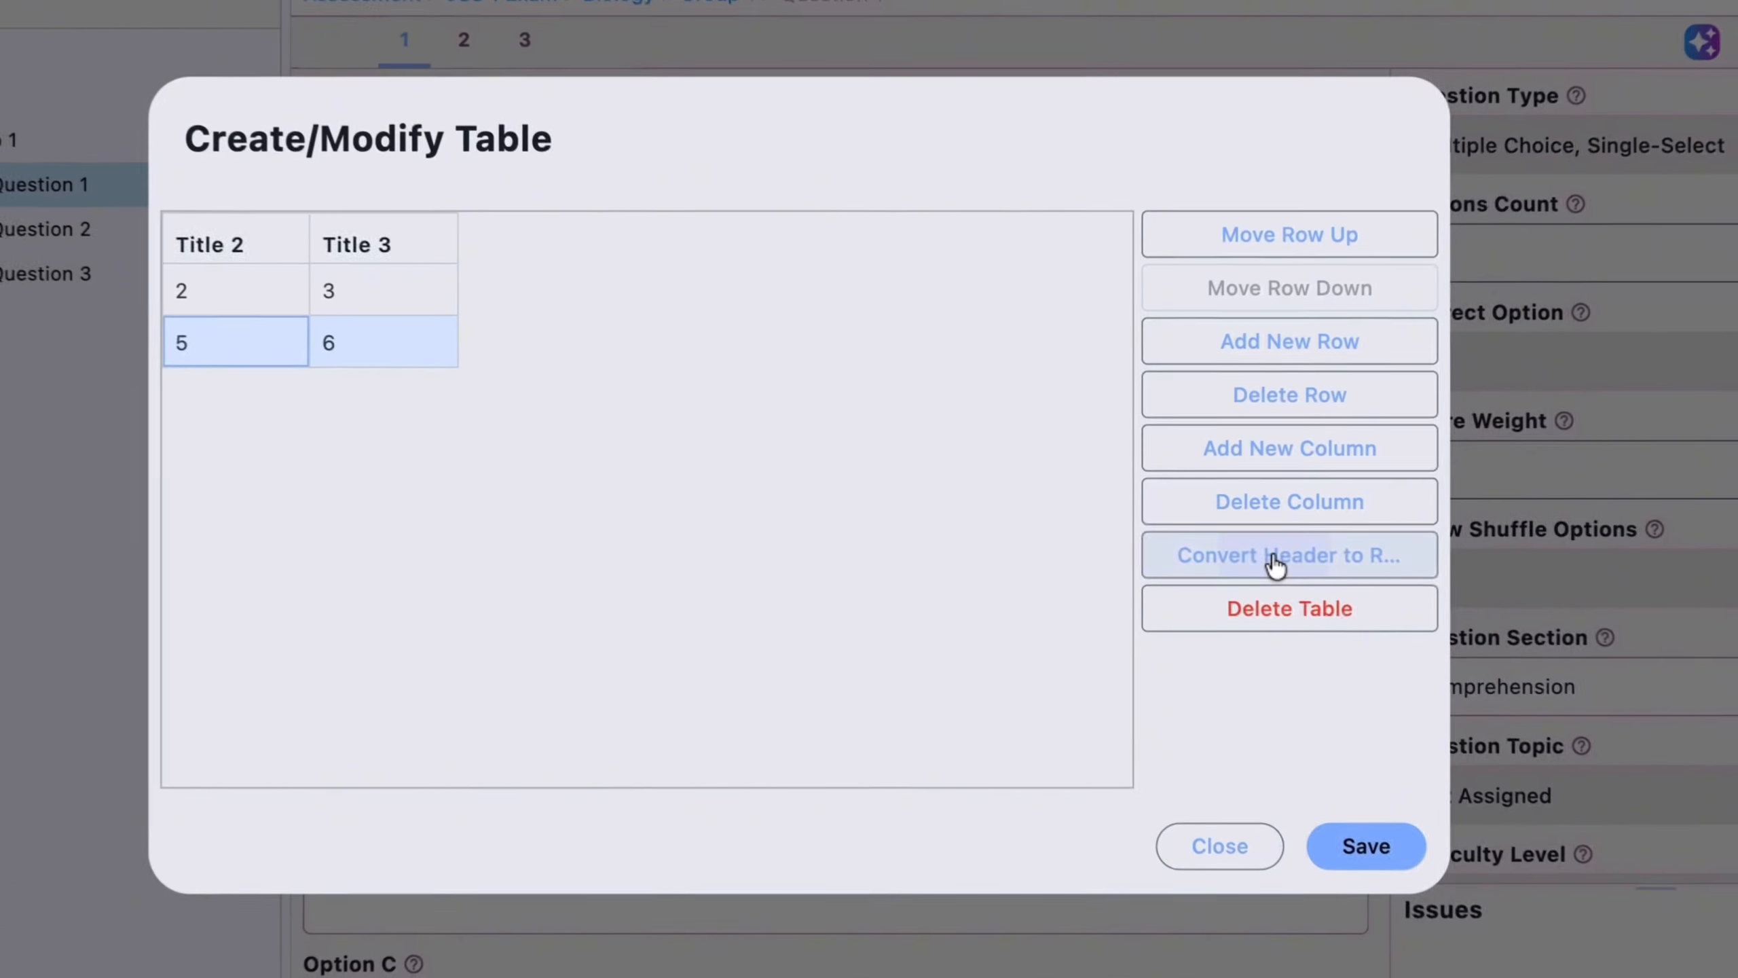
- Convert the table header to a regular row, replace its cells with 1 and 2, and save the table
click(1174, 538)
drag(500, 378, 421, 377)
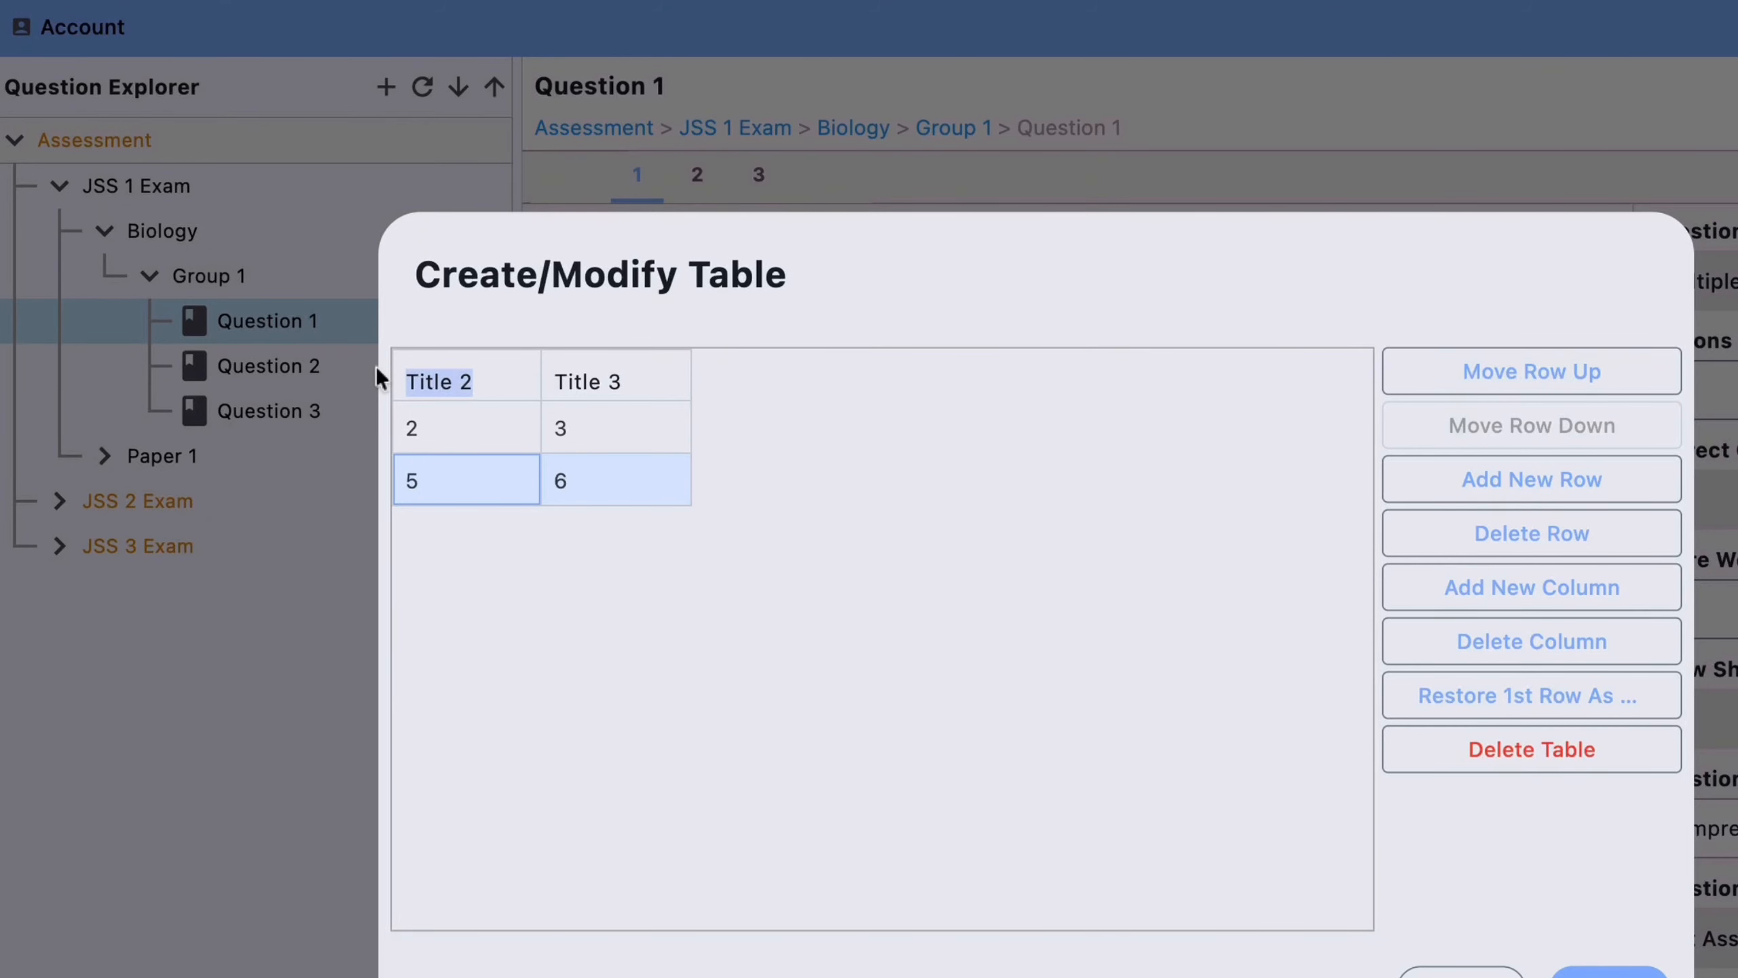
text(1)
drag(625, 373, 518, 374)
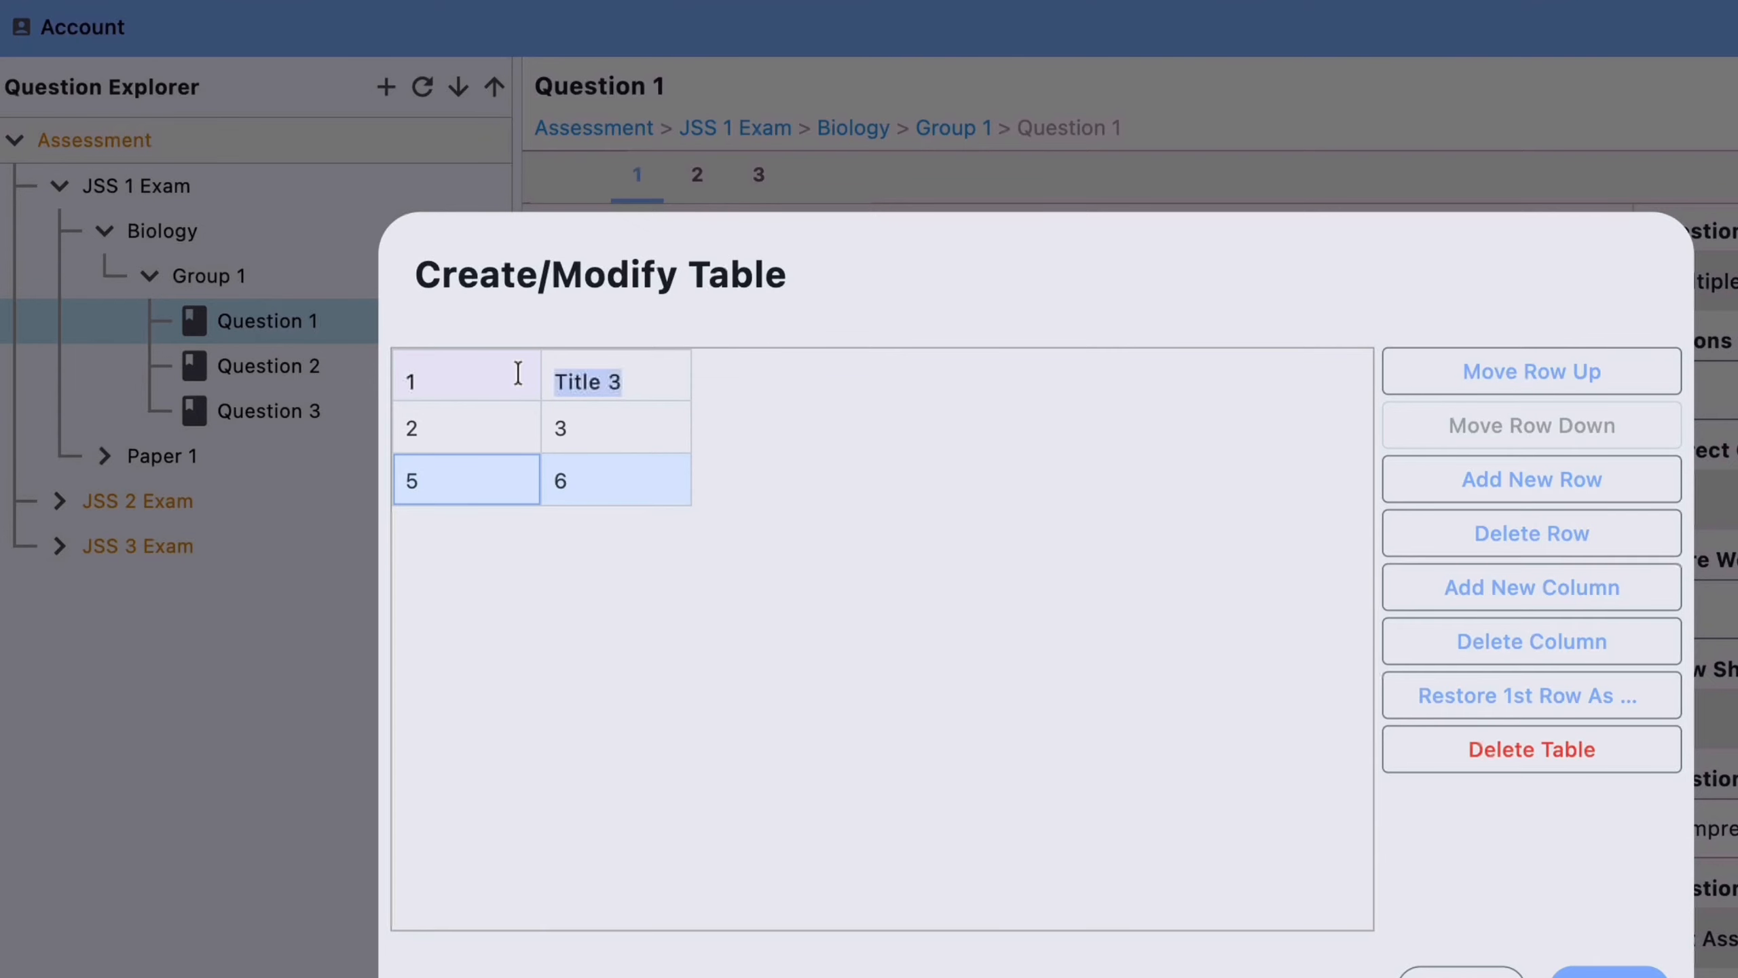
text(2)
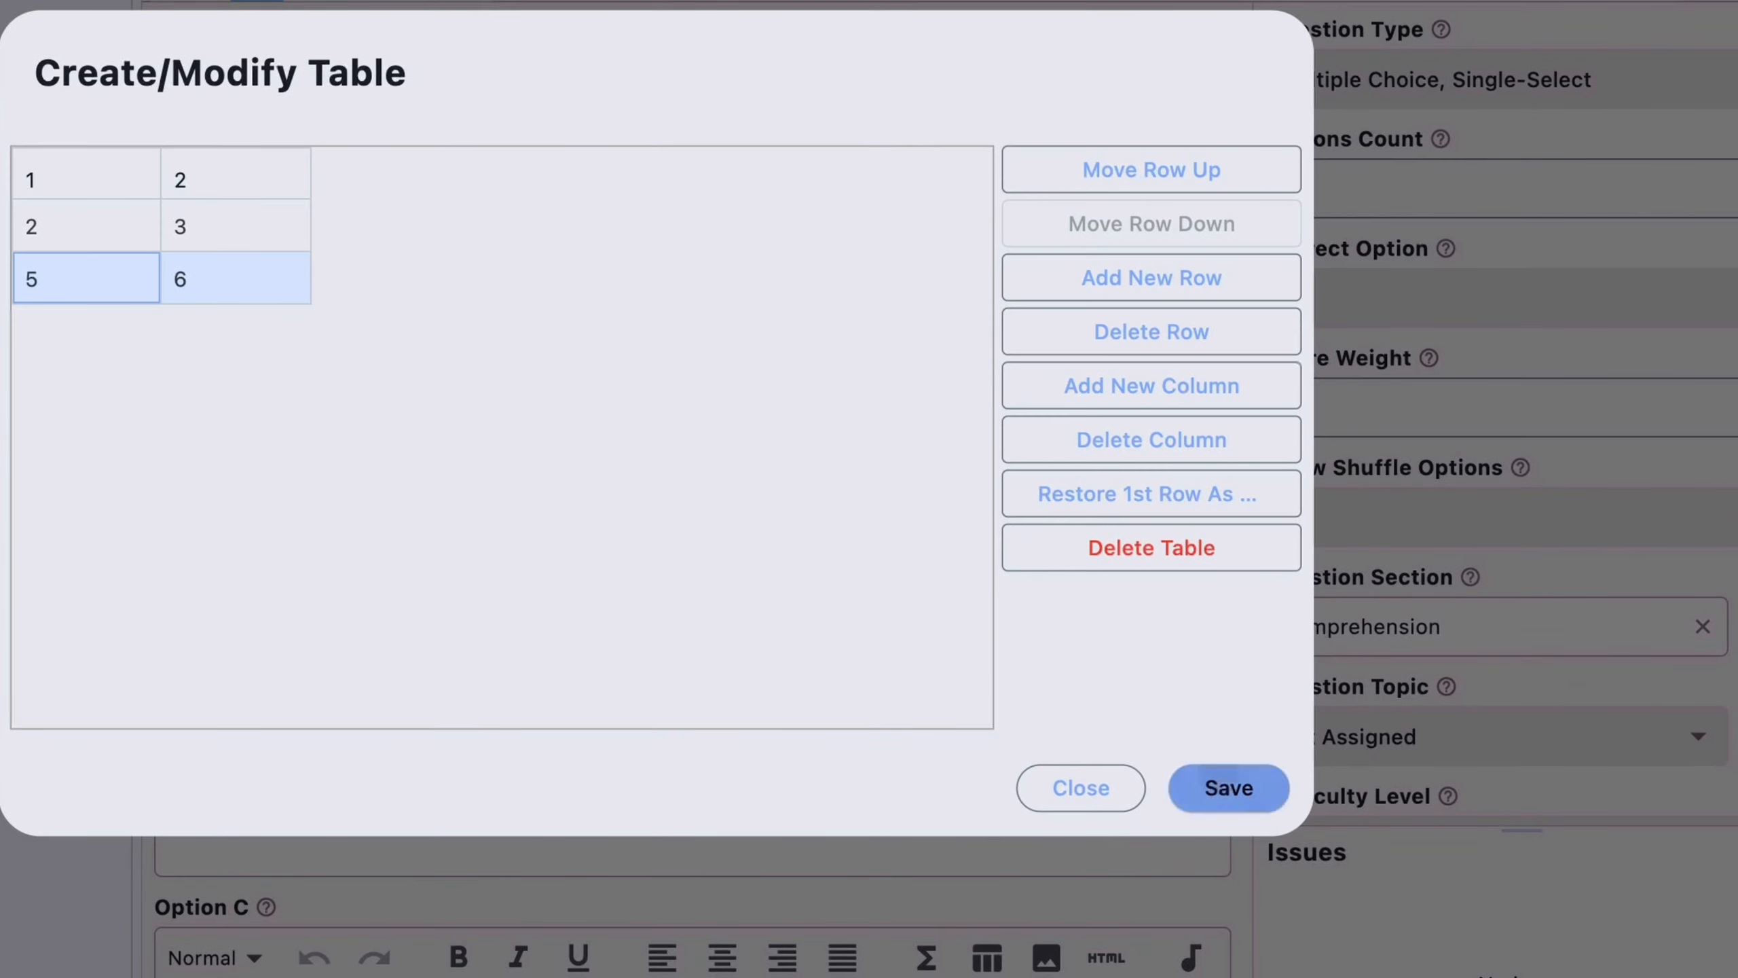
click(1608, 972)
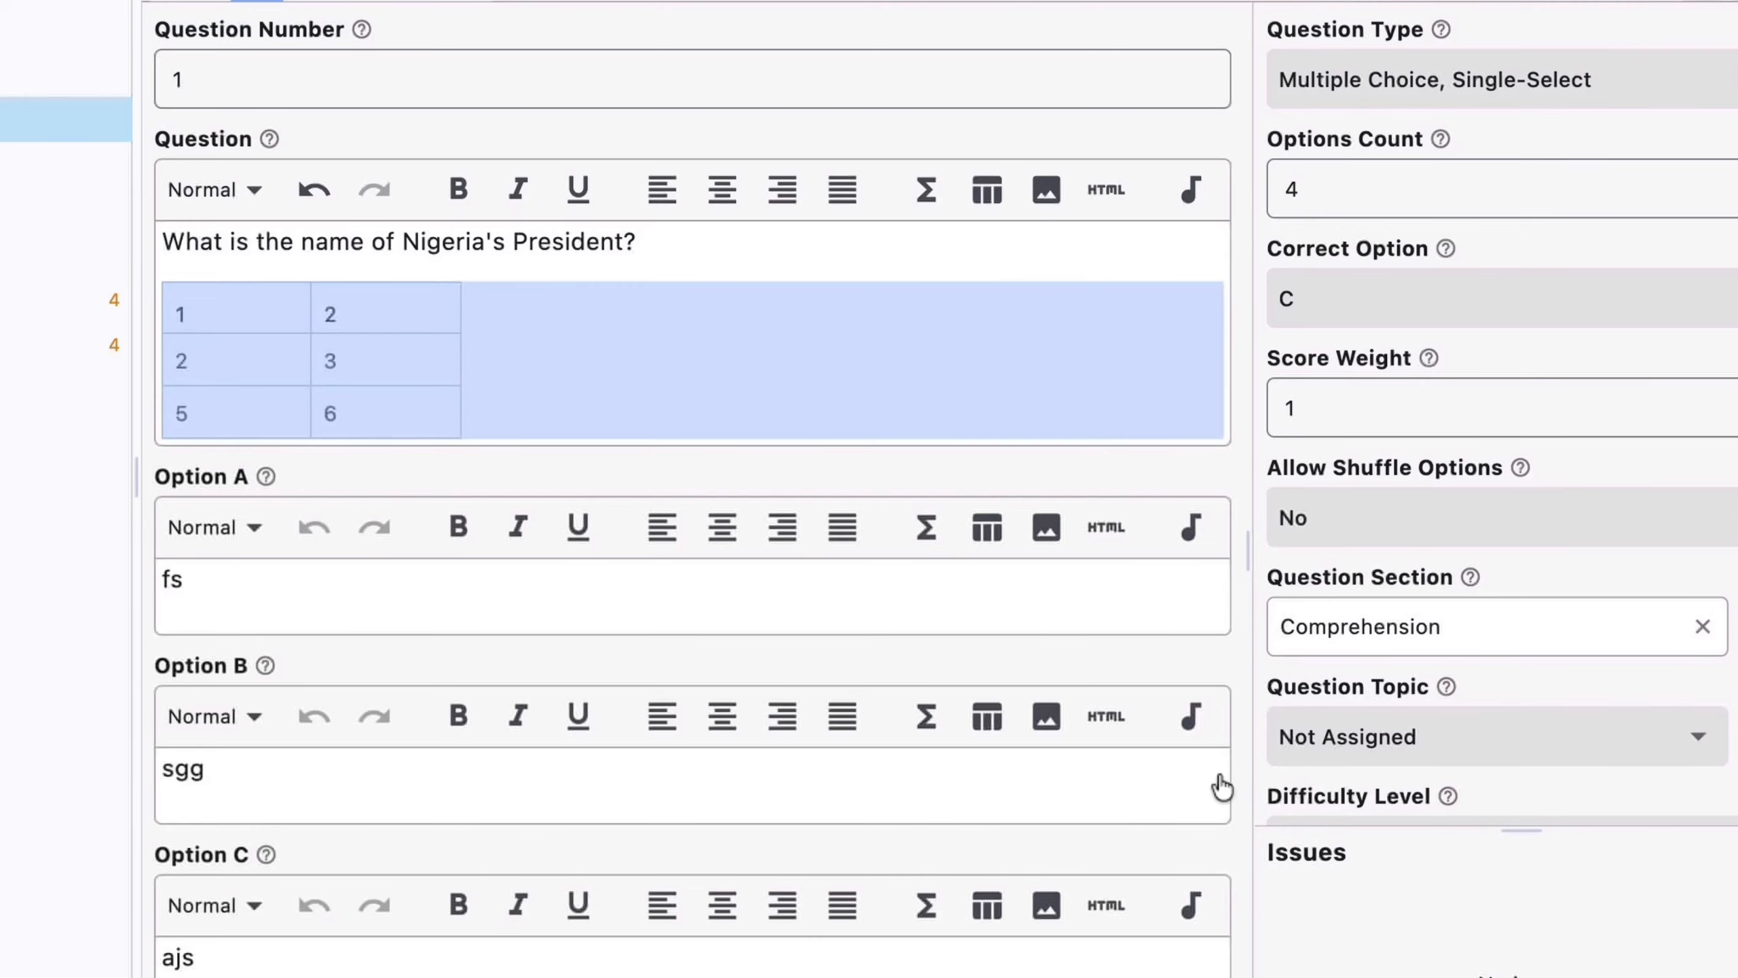
- Delete the table from the Question 1 text and leave one new line directly below the question sentence
click(426, 343)
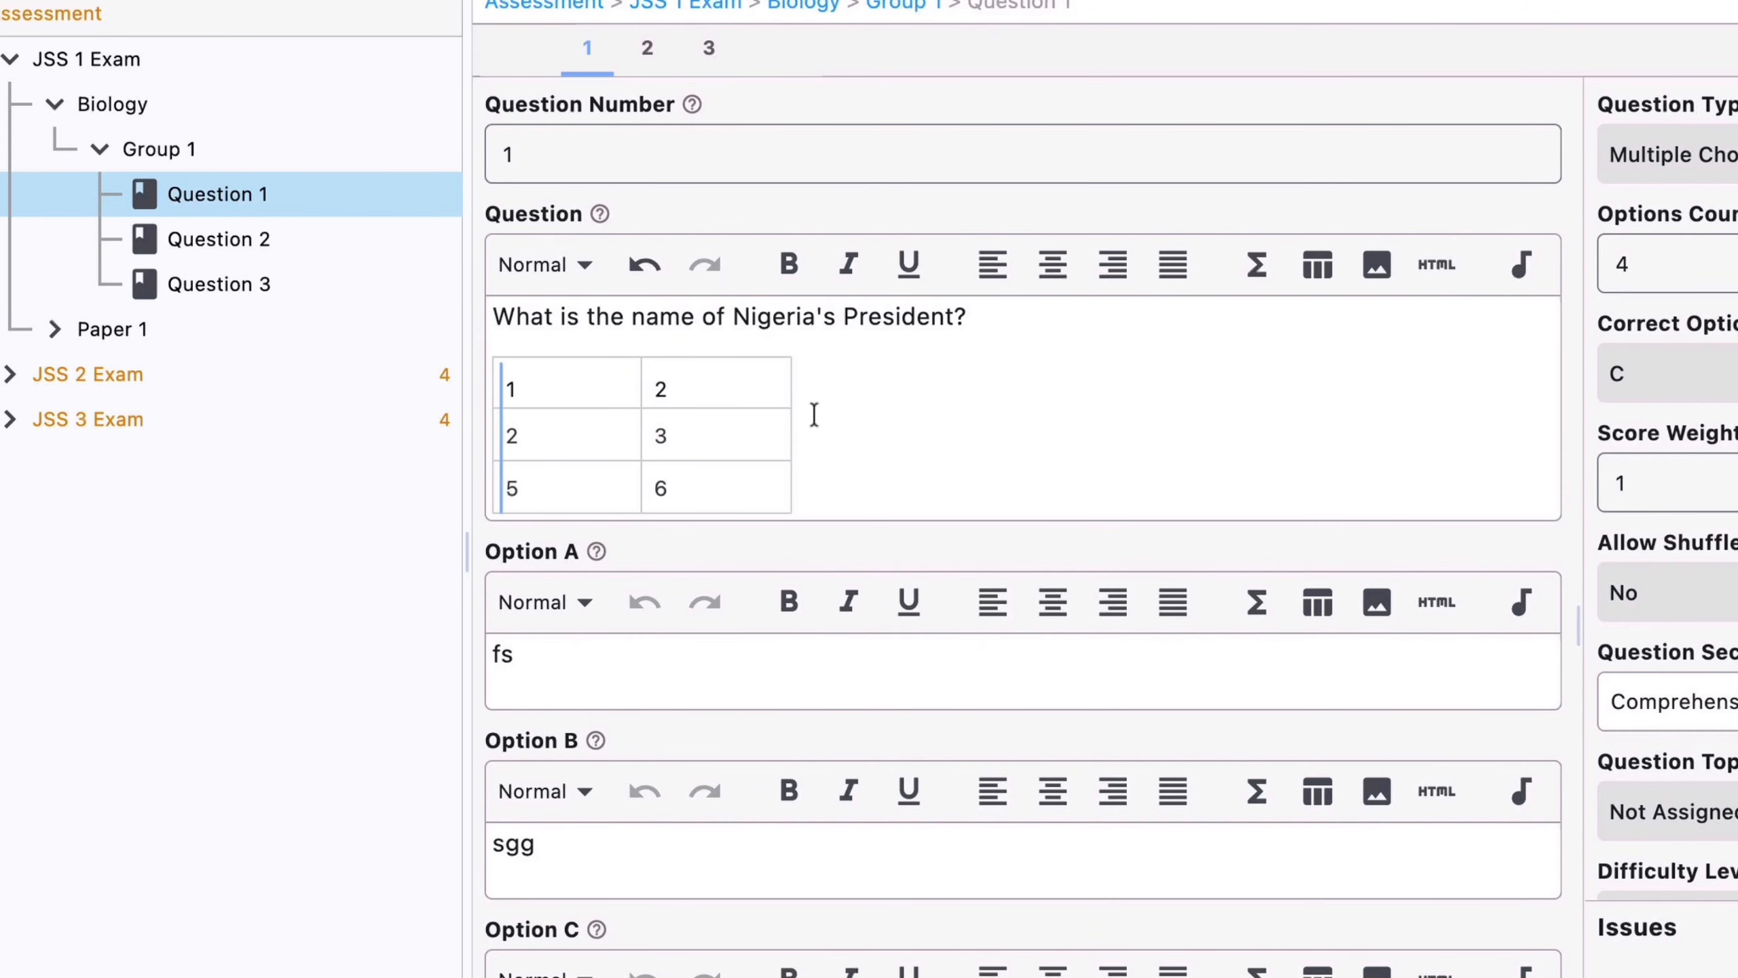
right_click(687, 430)
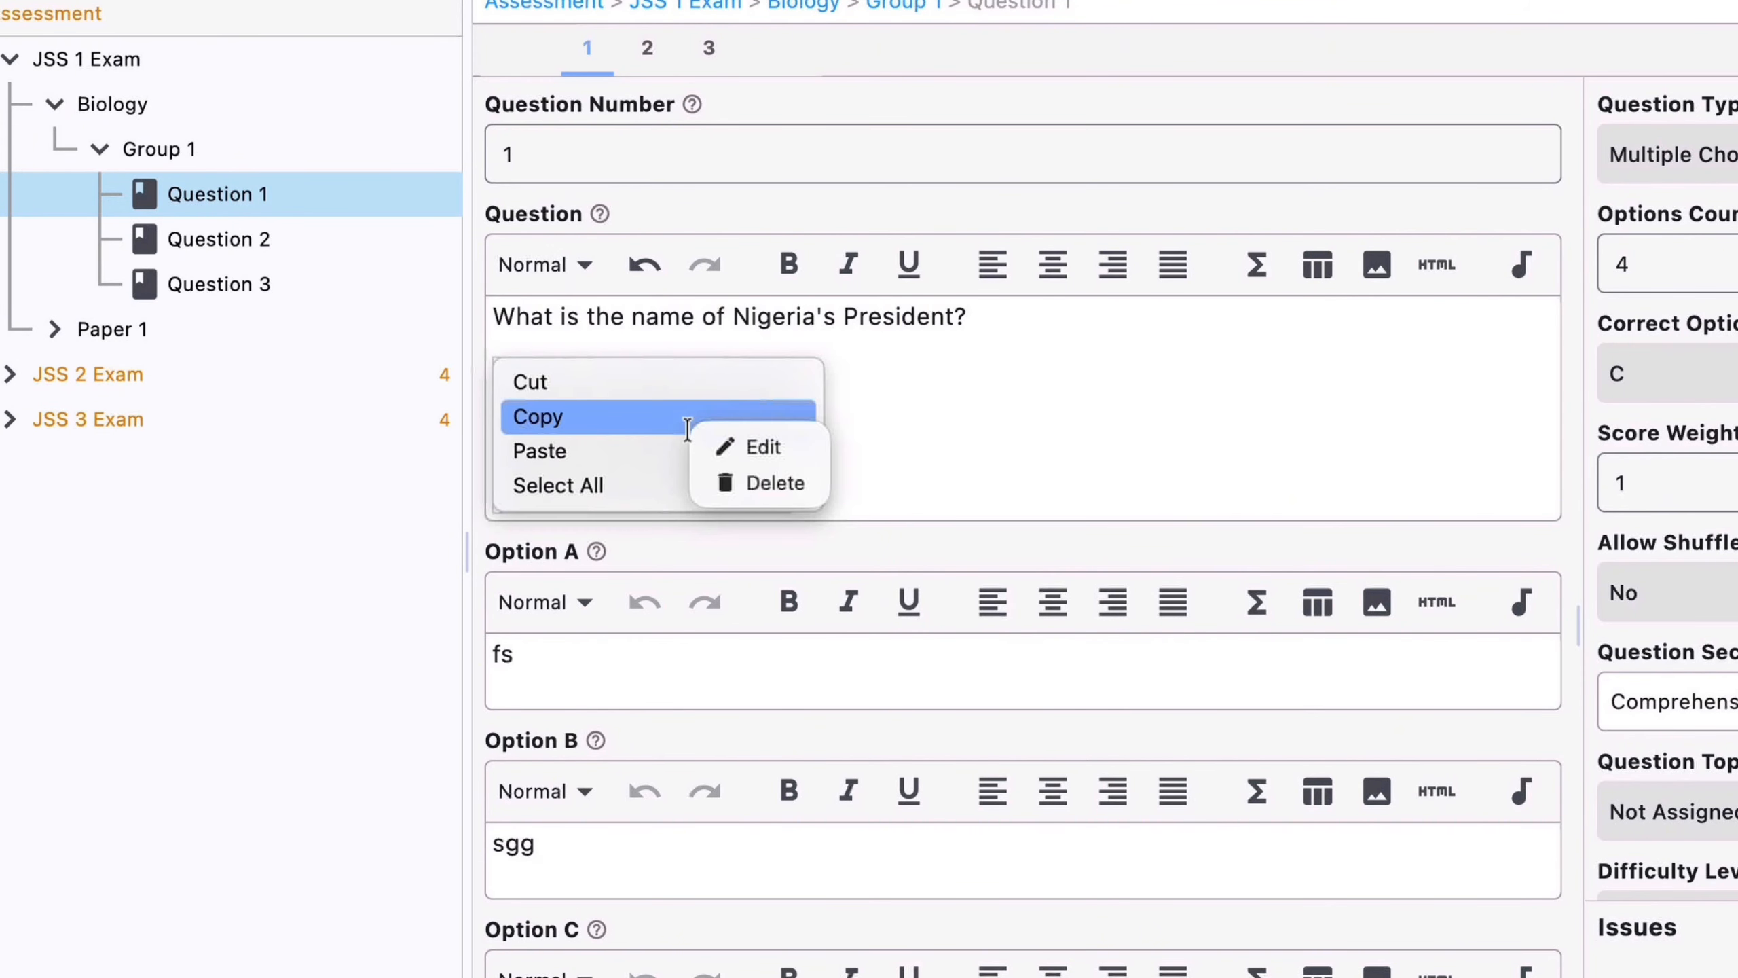
click(774, 480)
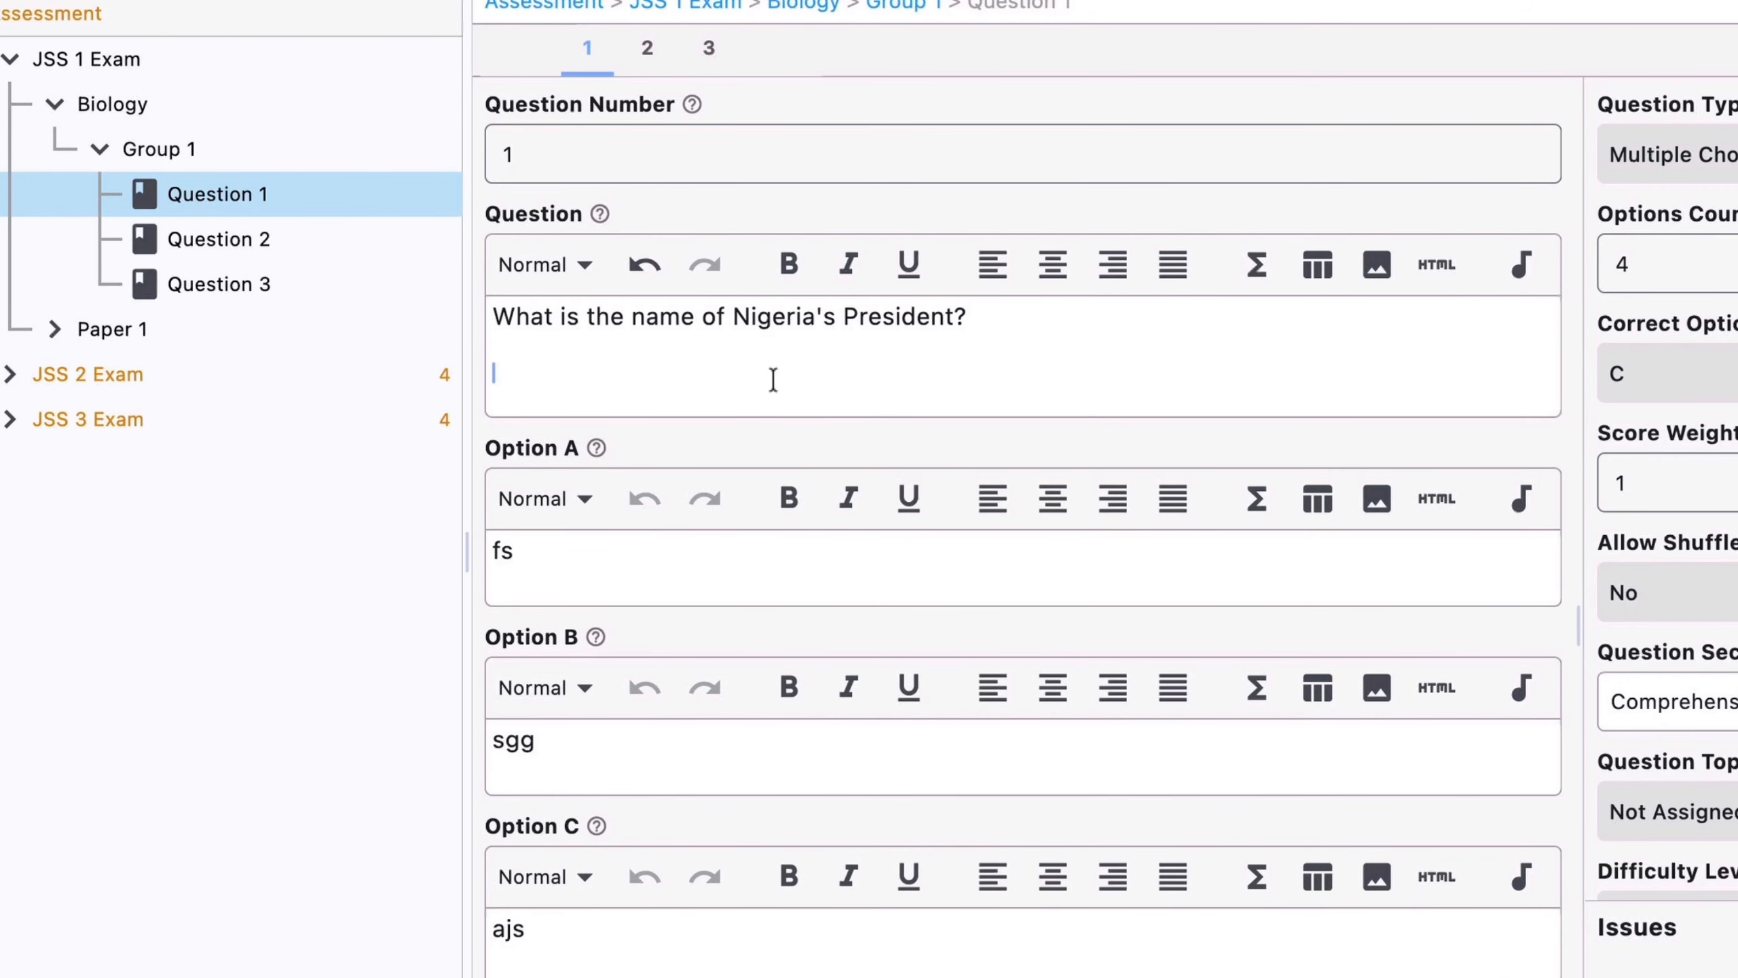
key(BackSpace)
key(BackSpace)
key(Return)
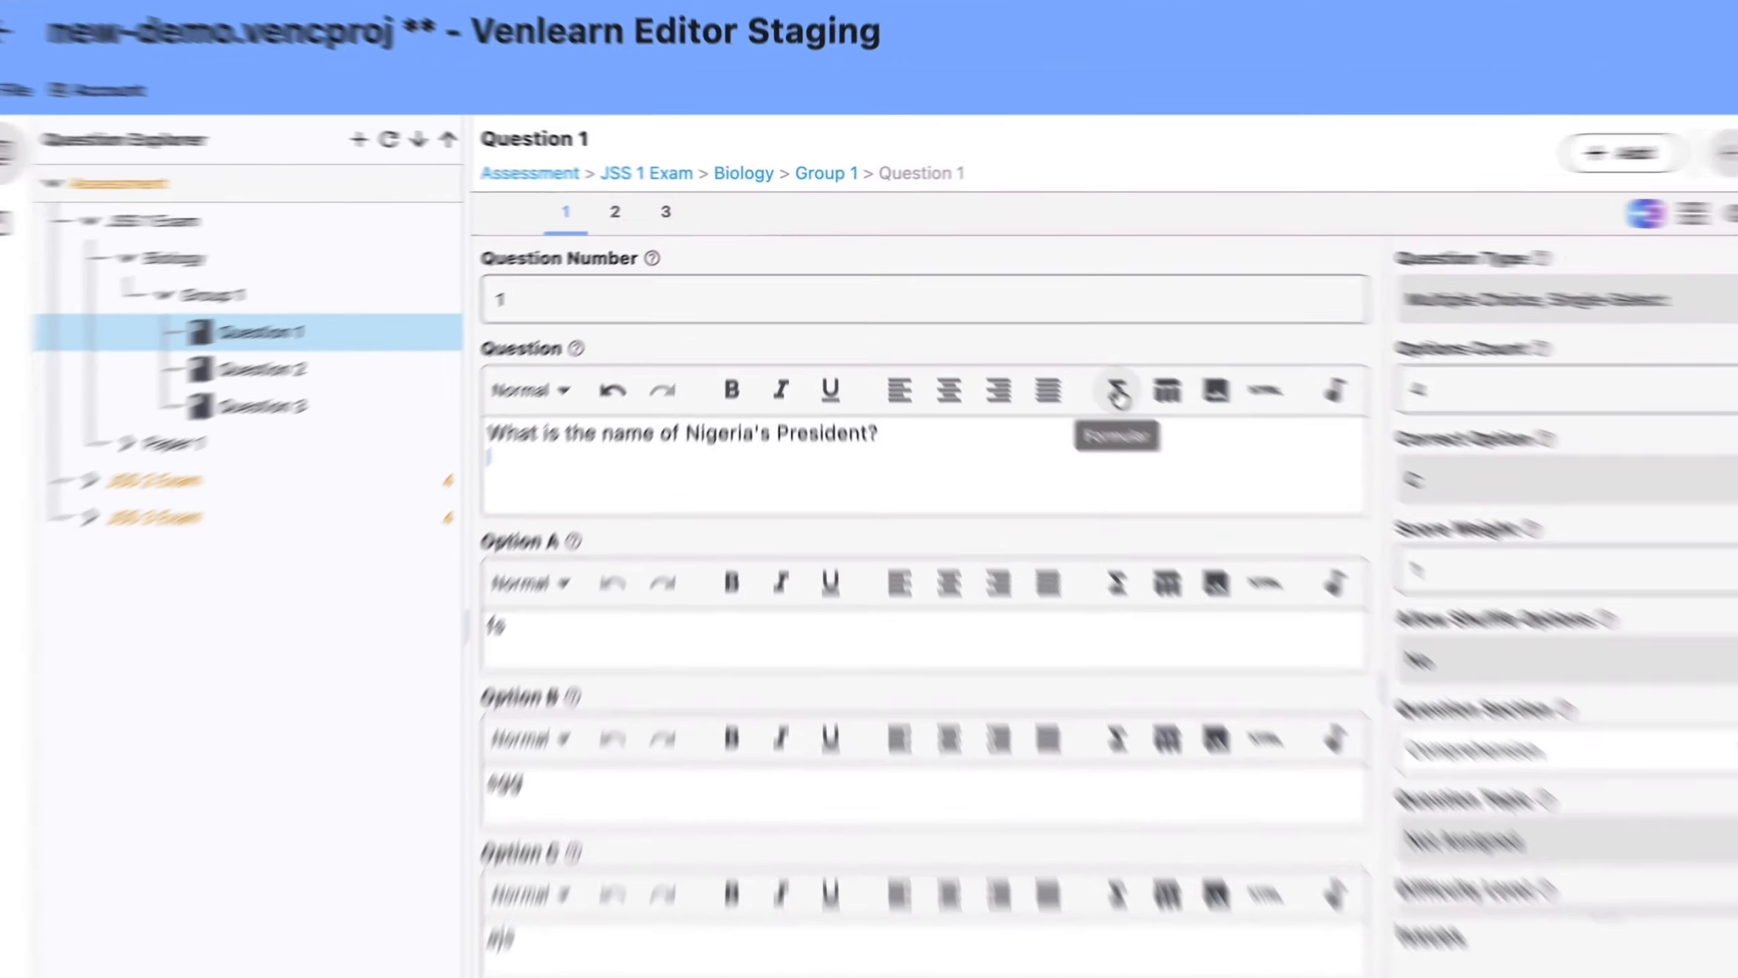
- Open the math formula editor for the Question 1 text and bring up its linked KaTeX documentation
click(1041, 345)
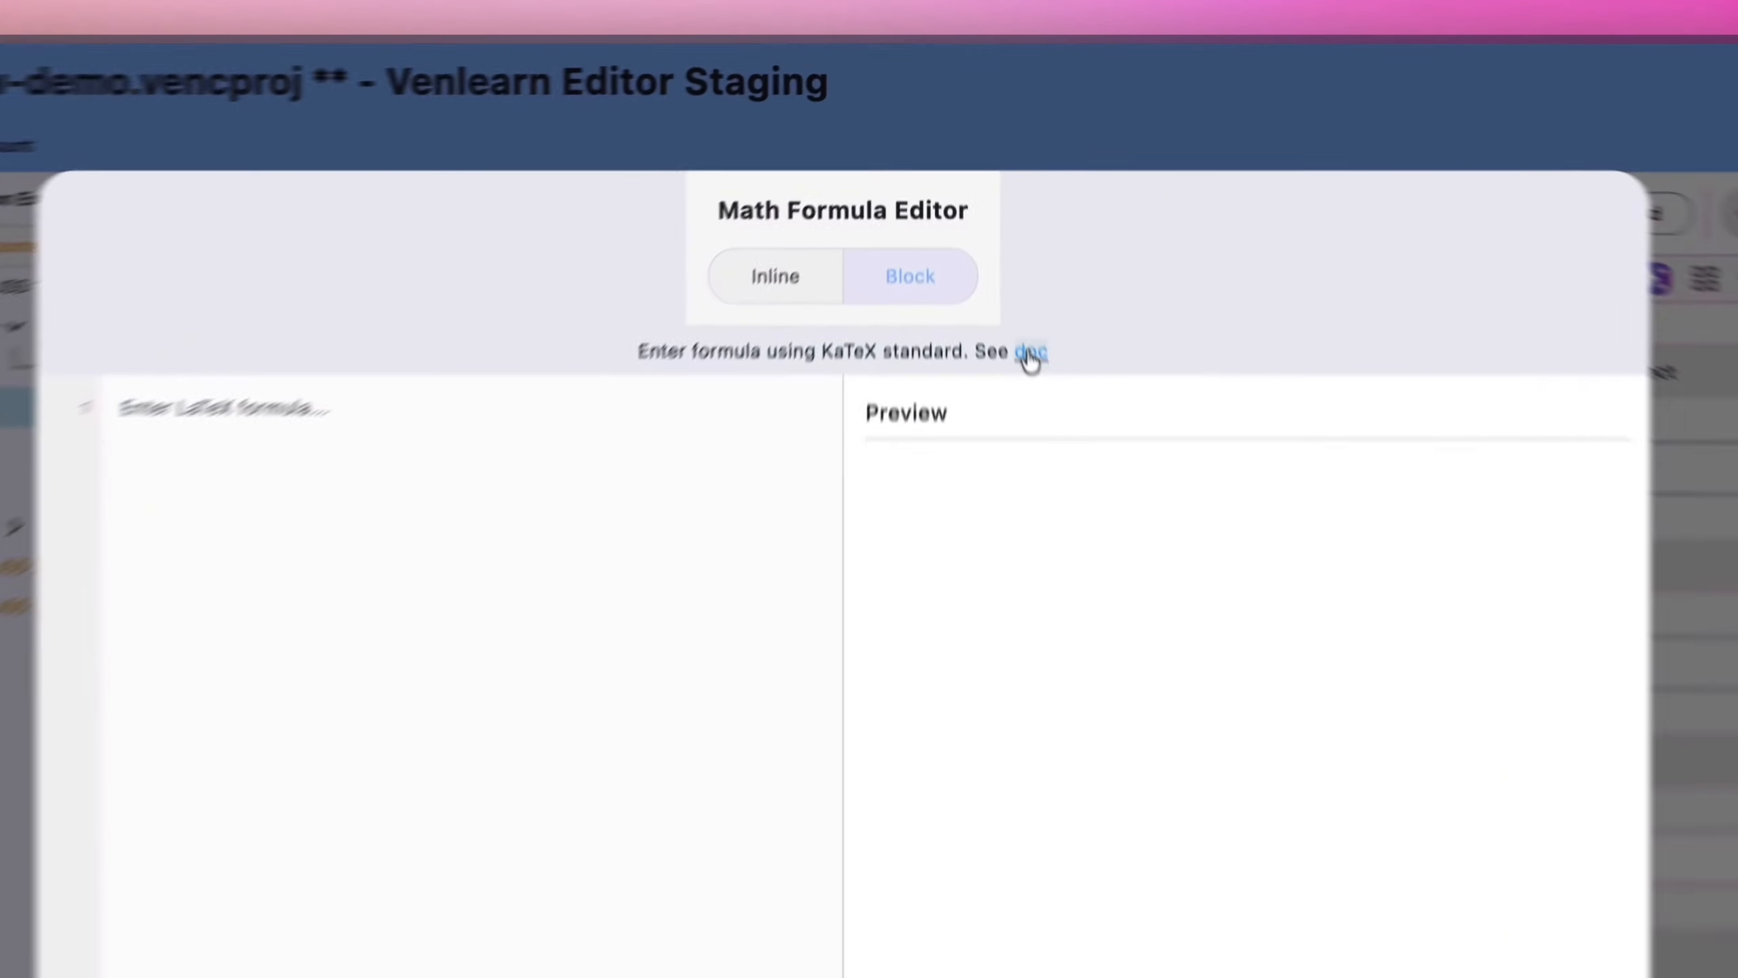
click(1041, 392)
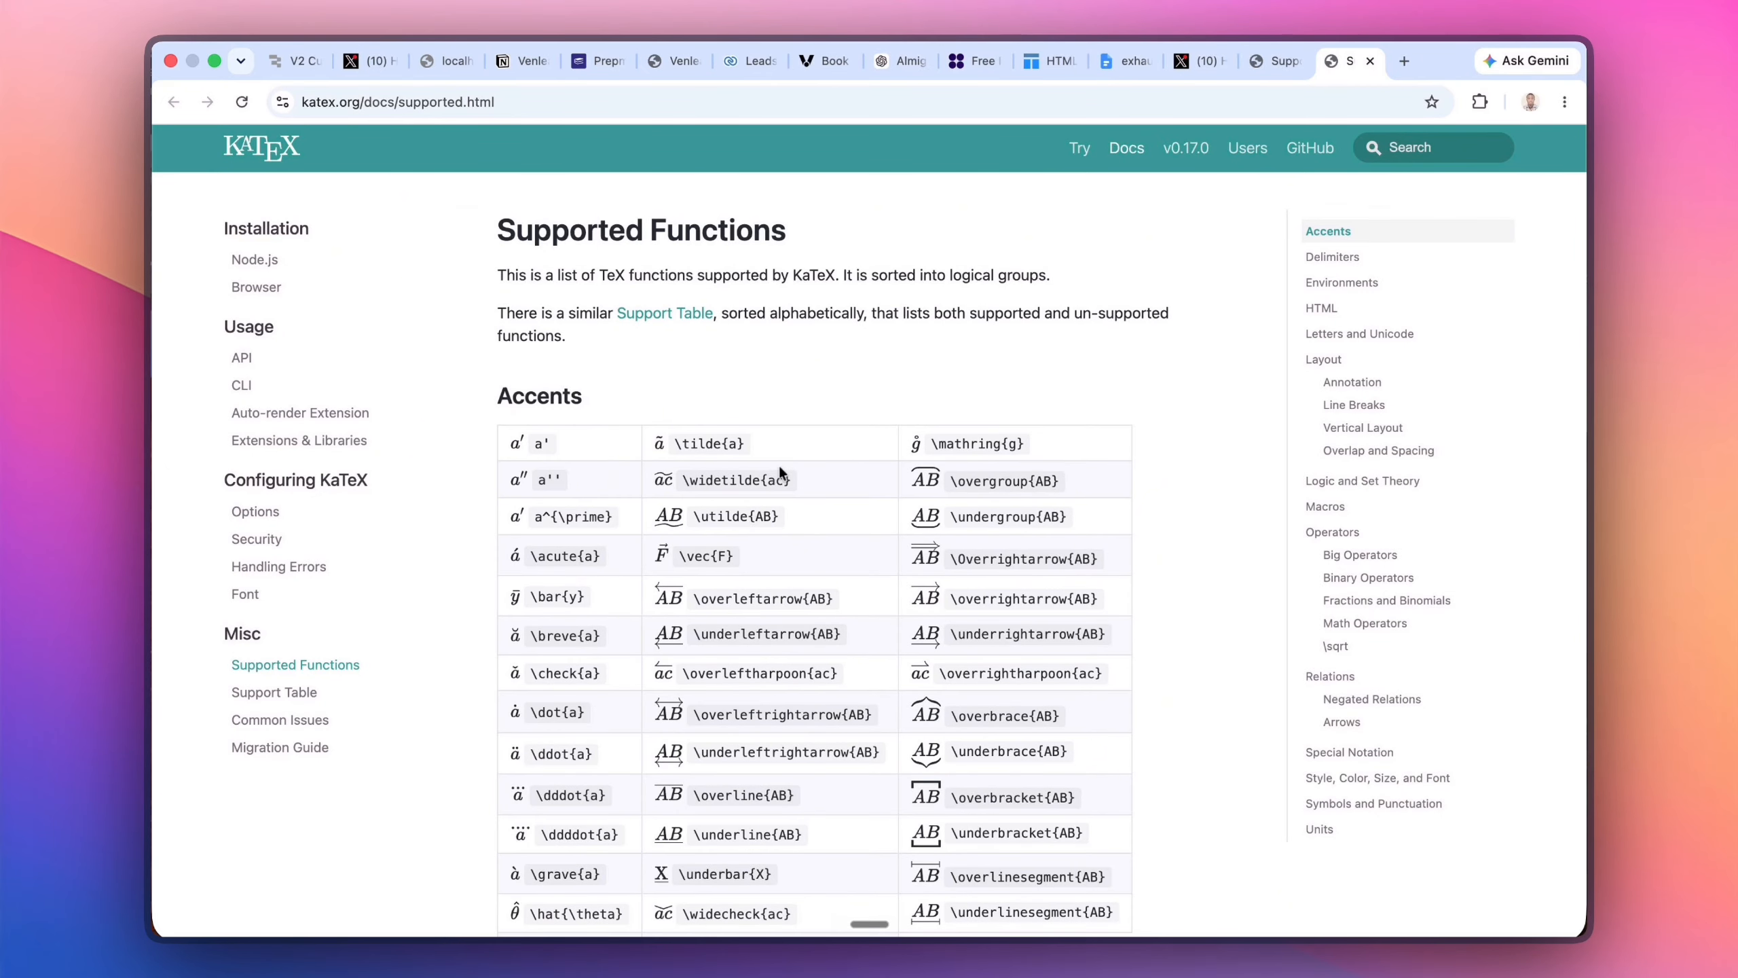
- Look through the KaTeX supported functions, from accents, delimiters and environments to Greek and other letters, highlighting the \nabla command
scroll(780, 465, down, 5)
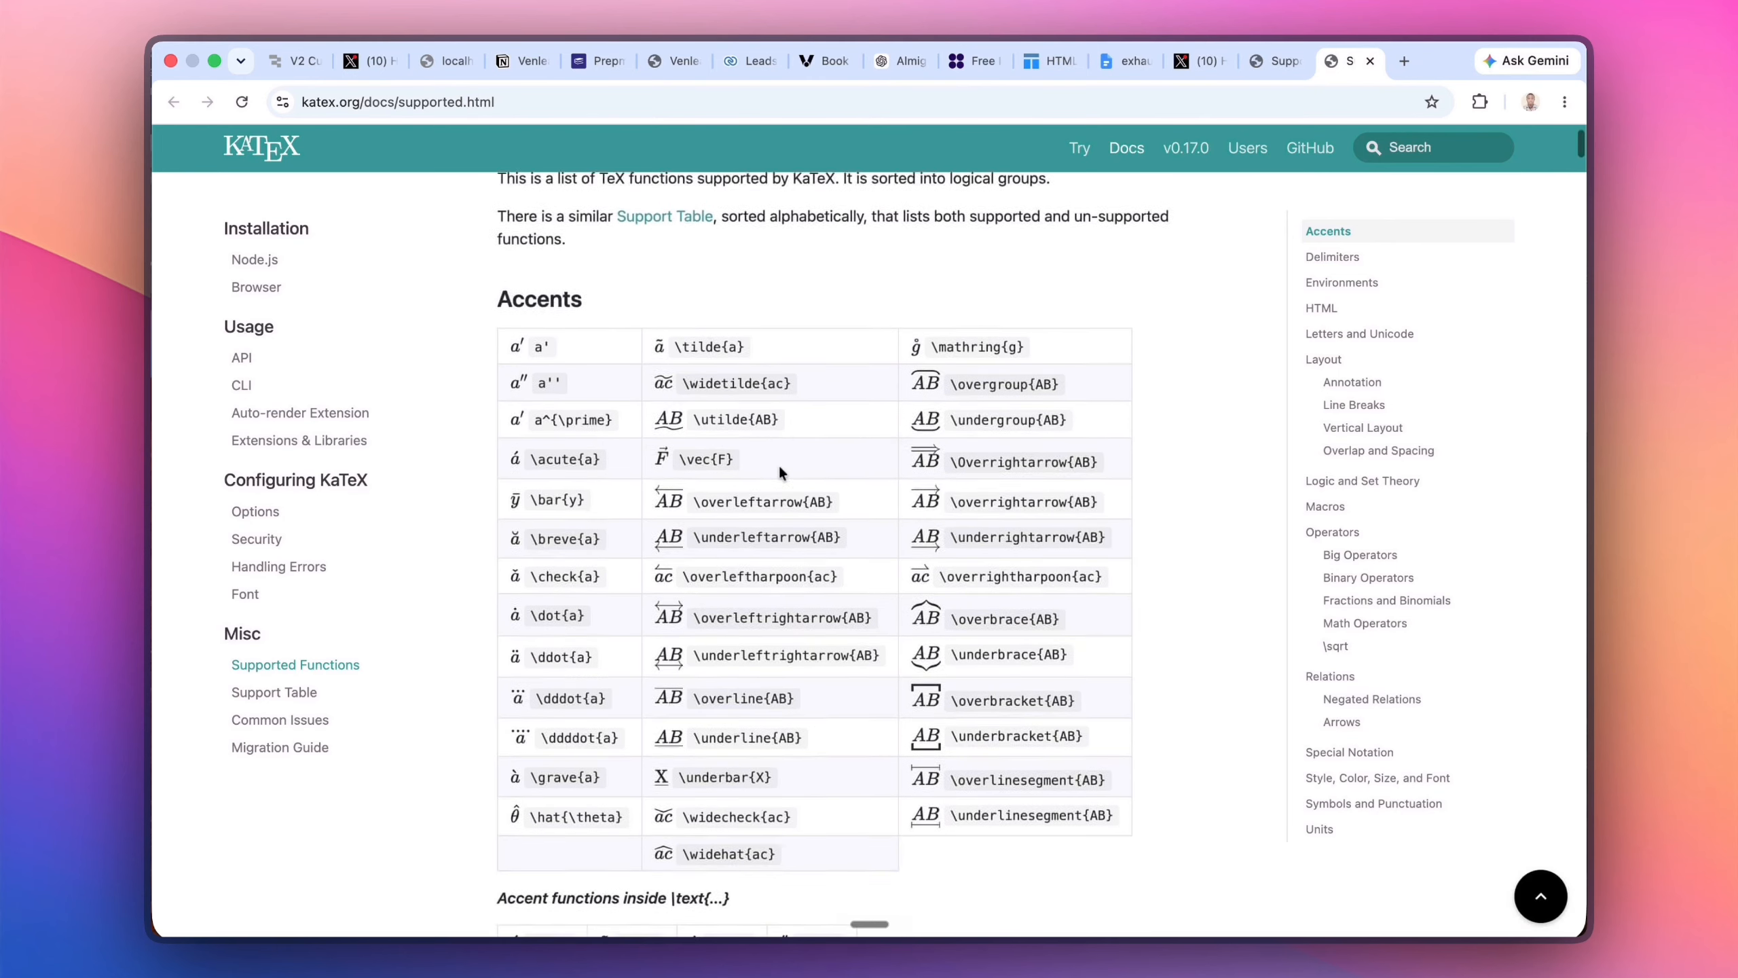
scroll(779, 465, down, 10)
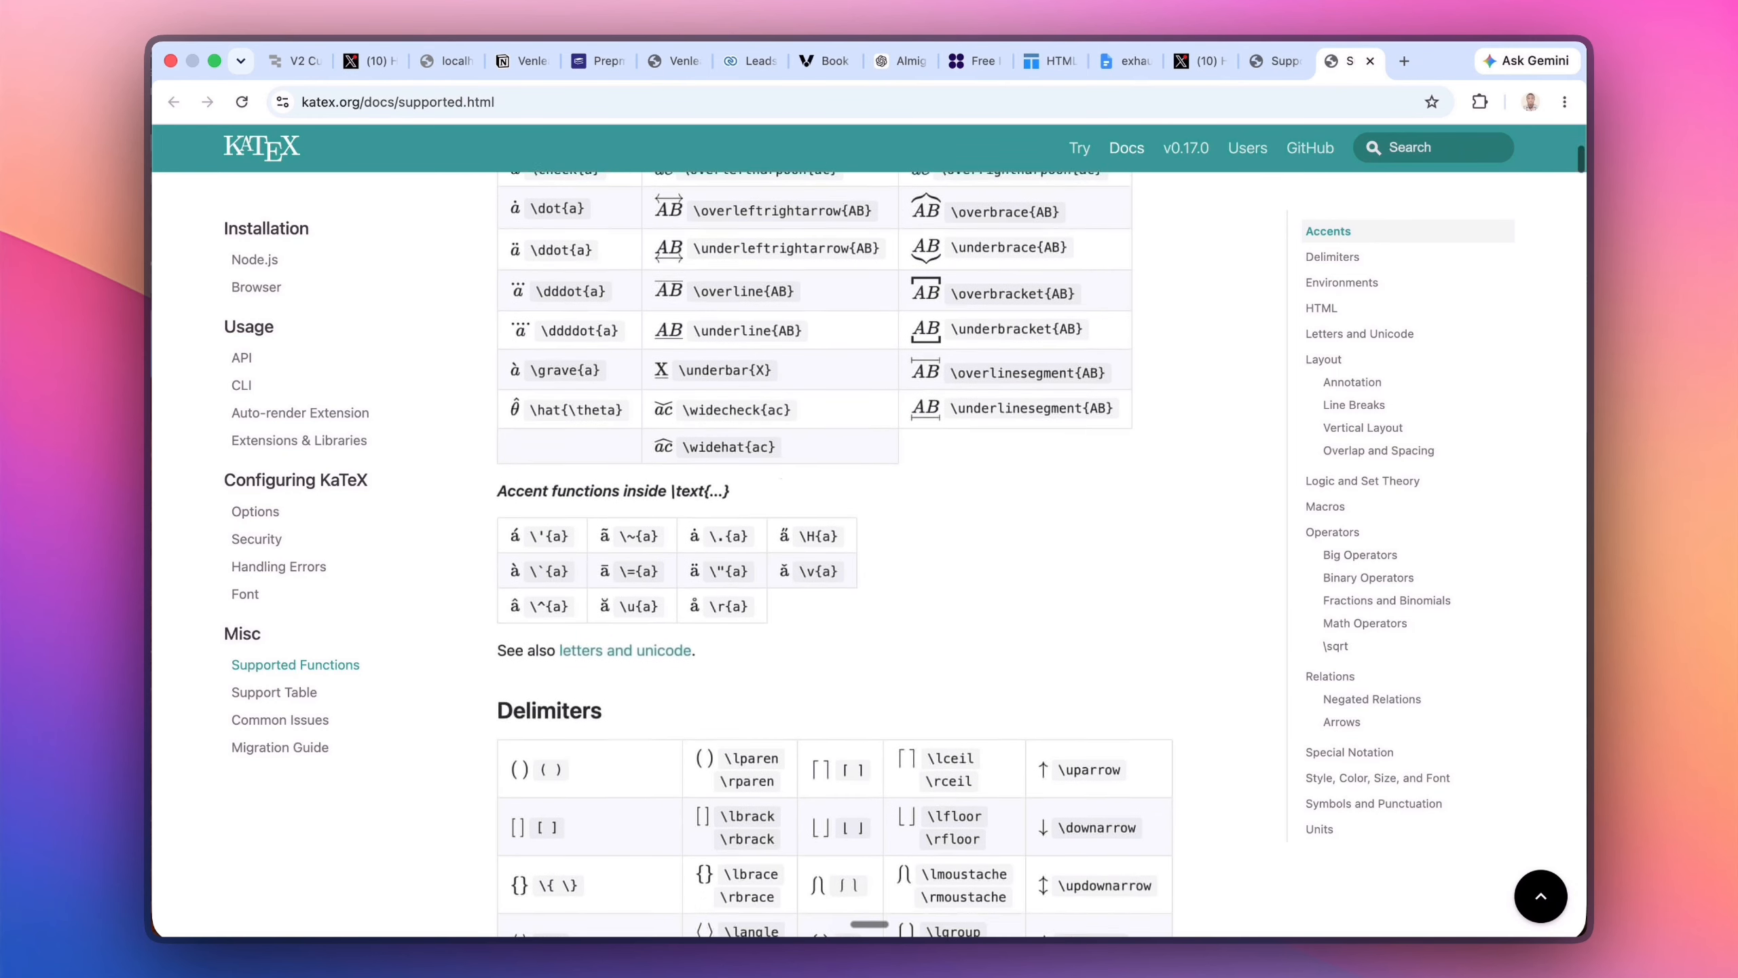
scroll(780, 467, down, 11)
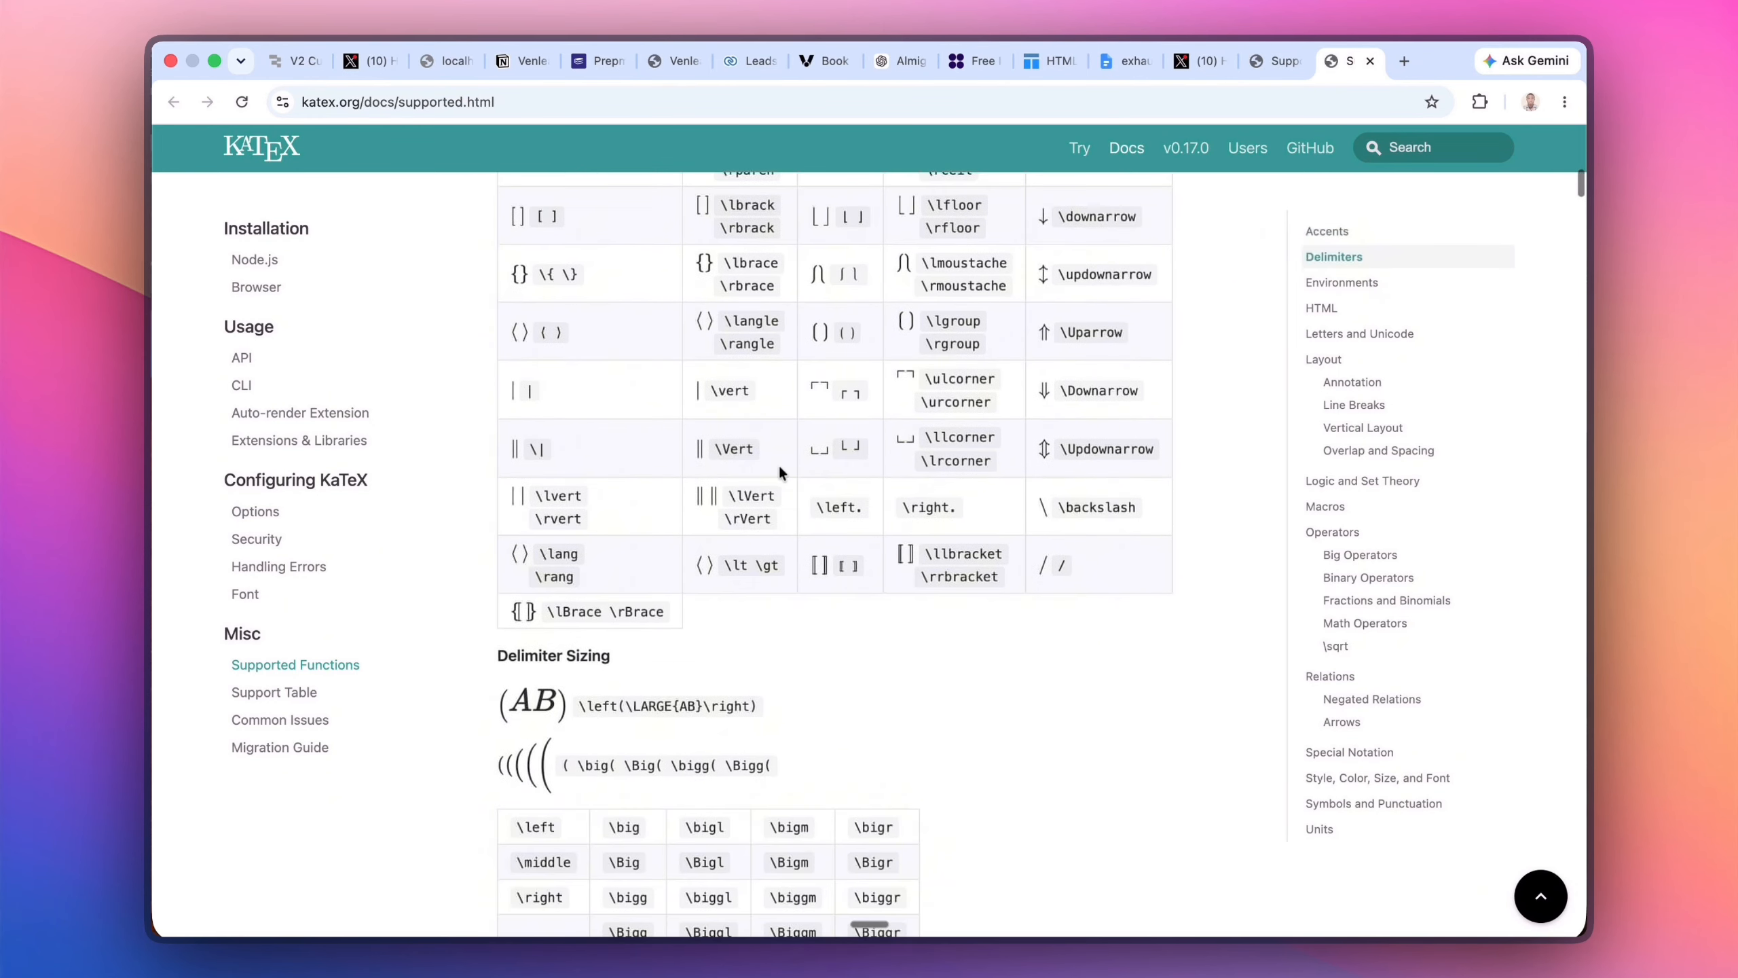
scroll(780, 467, down, 7)
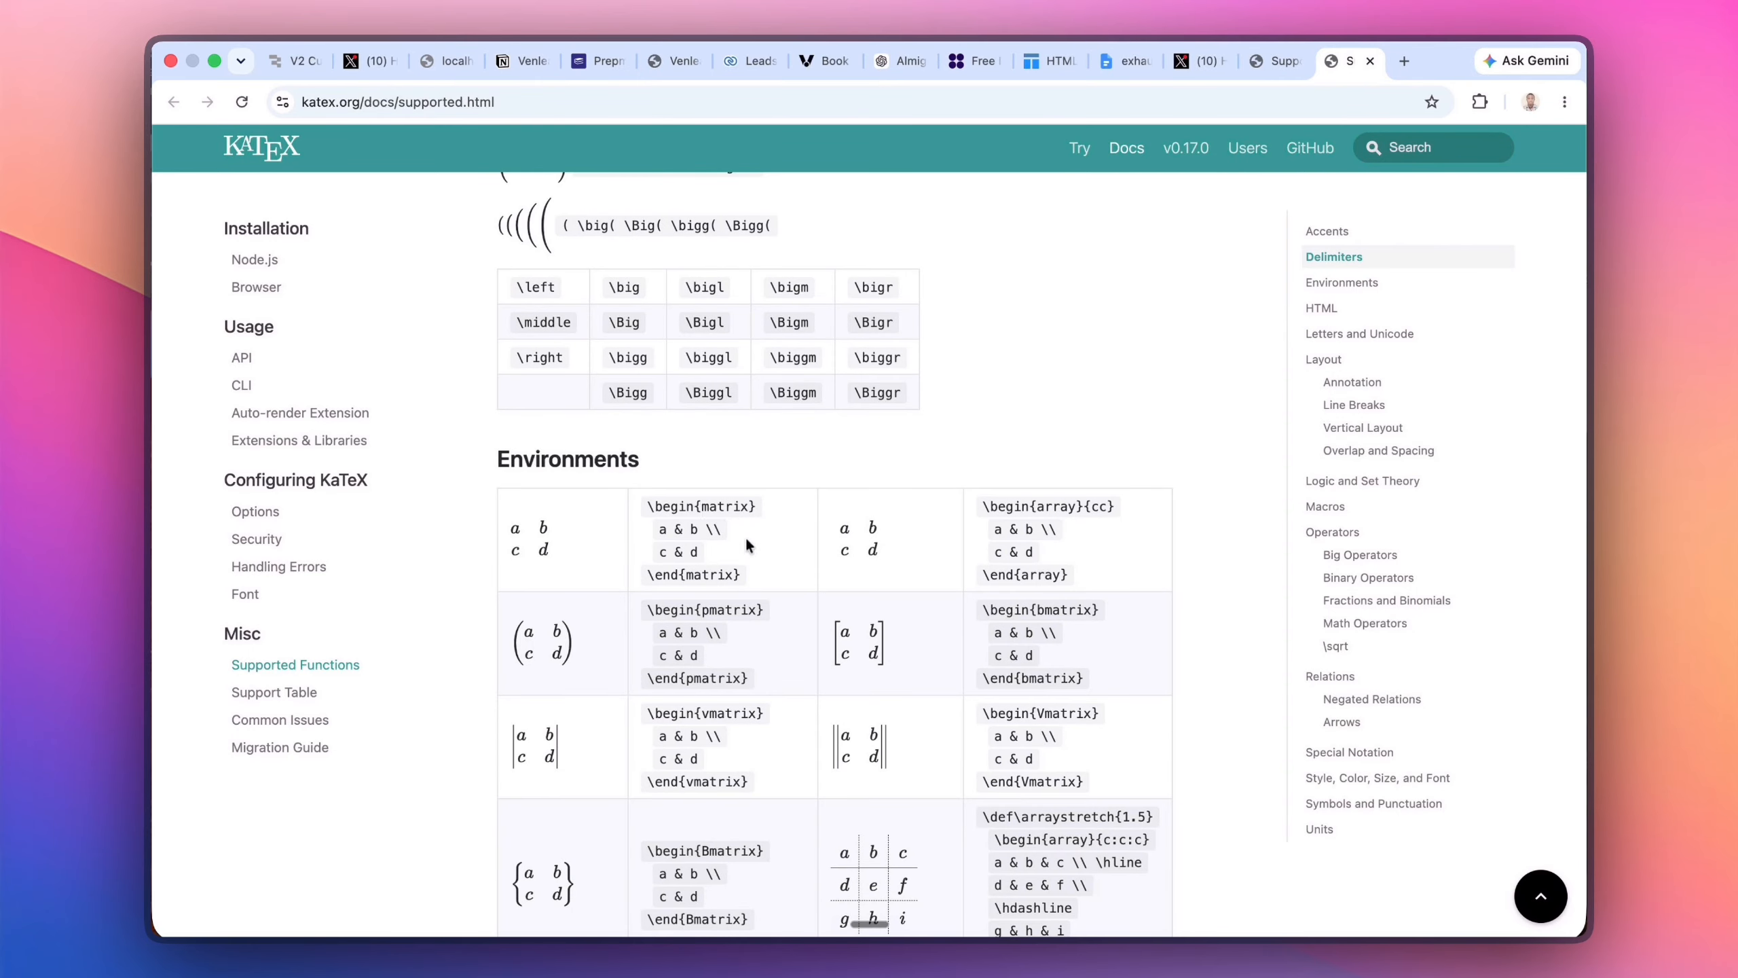
scroll(744, 575, down, 10)
scroll(742, 577, down, 15)
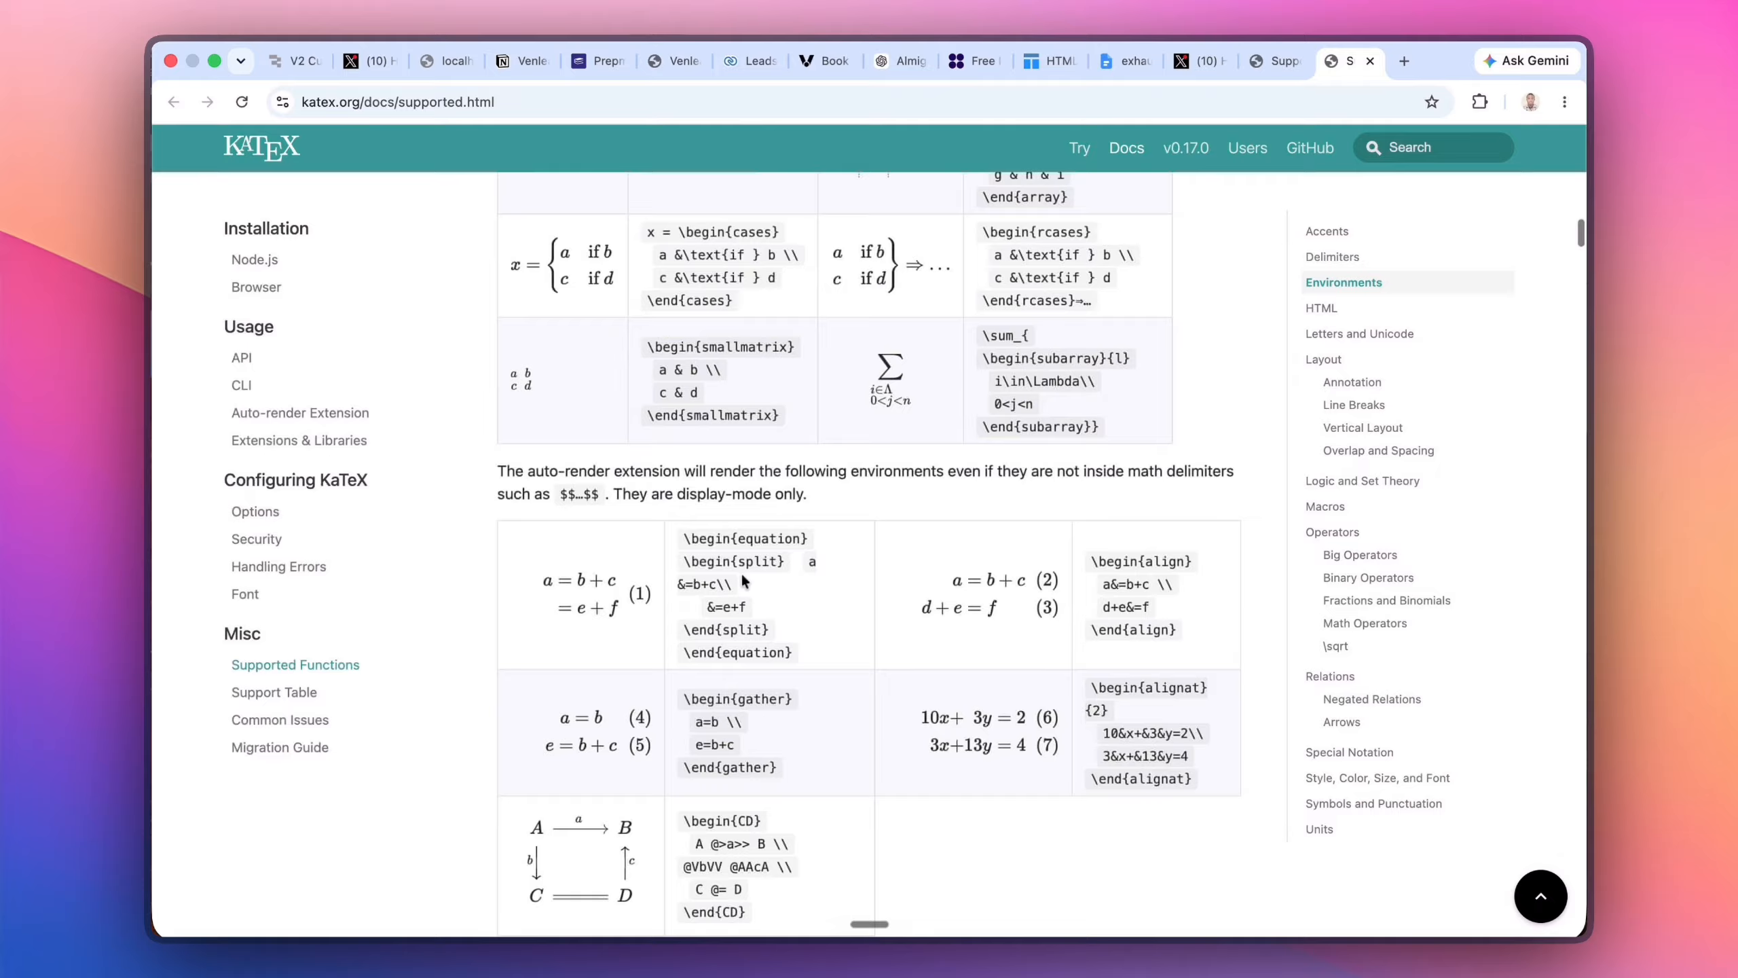
scroll(741, 575, down, 15)
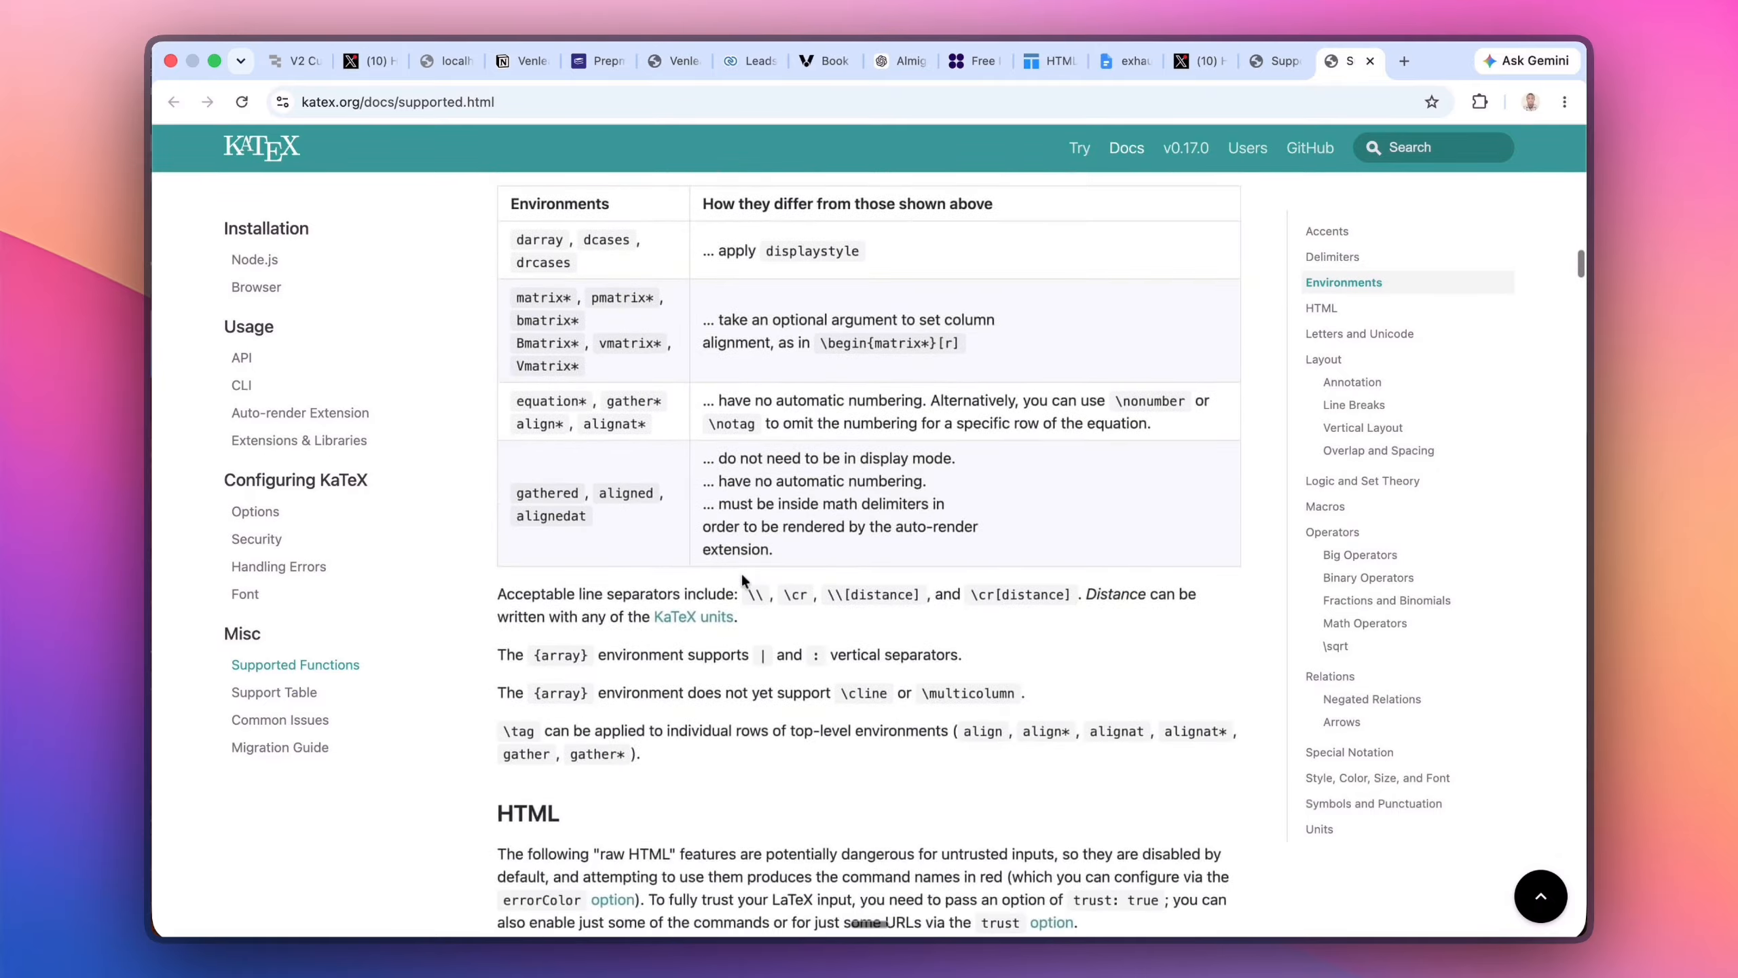
scroll(741, 578, down, 19)
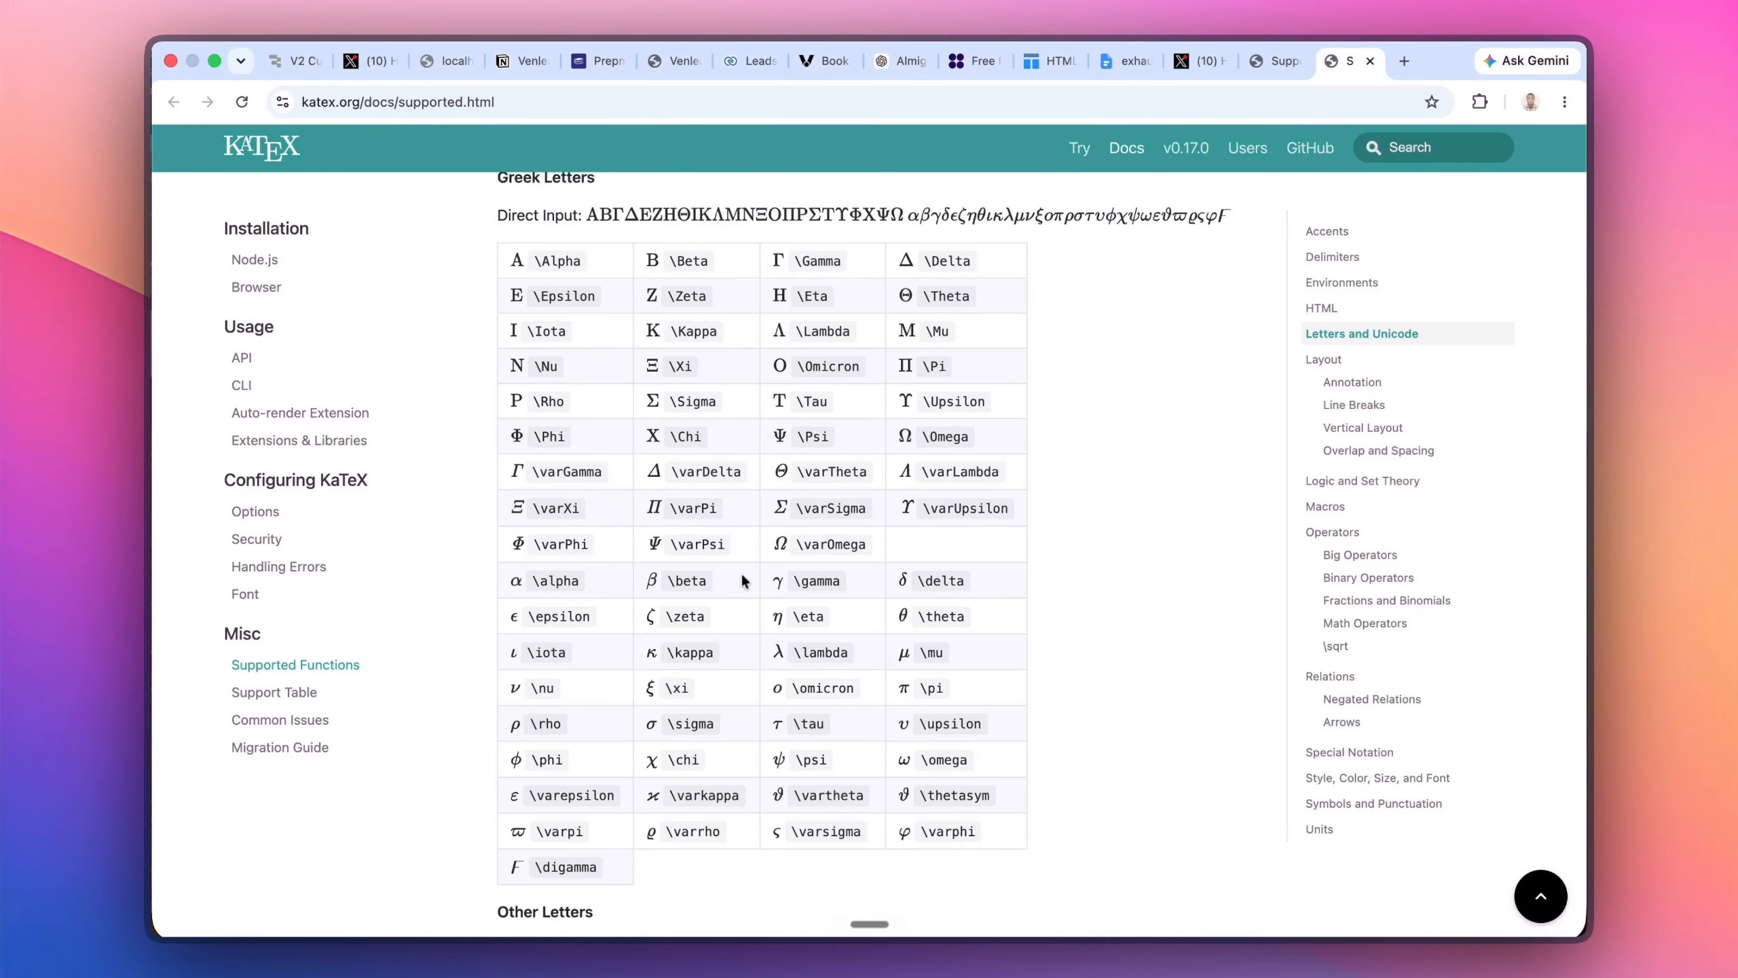
scroll(741, 580, down, 4)
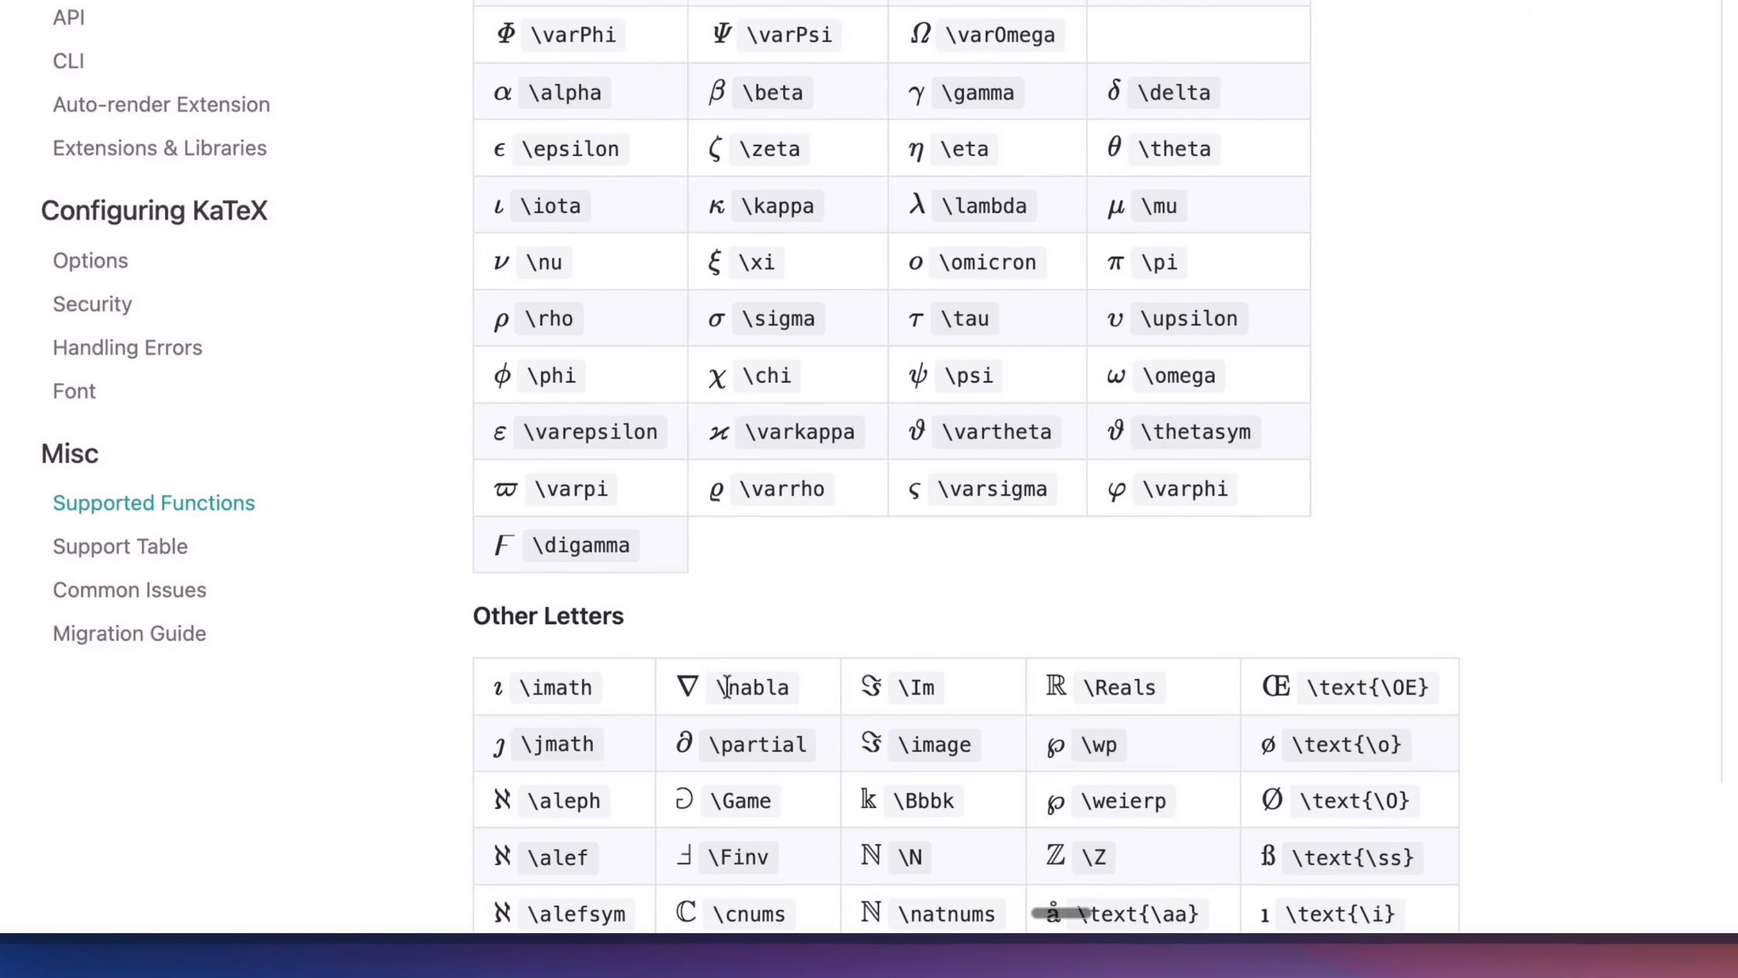
drag(653, 780, 686, 785)
drag(769, 693, 790, 696)
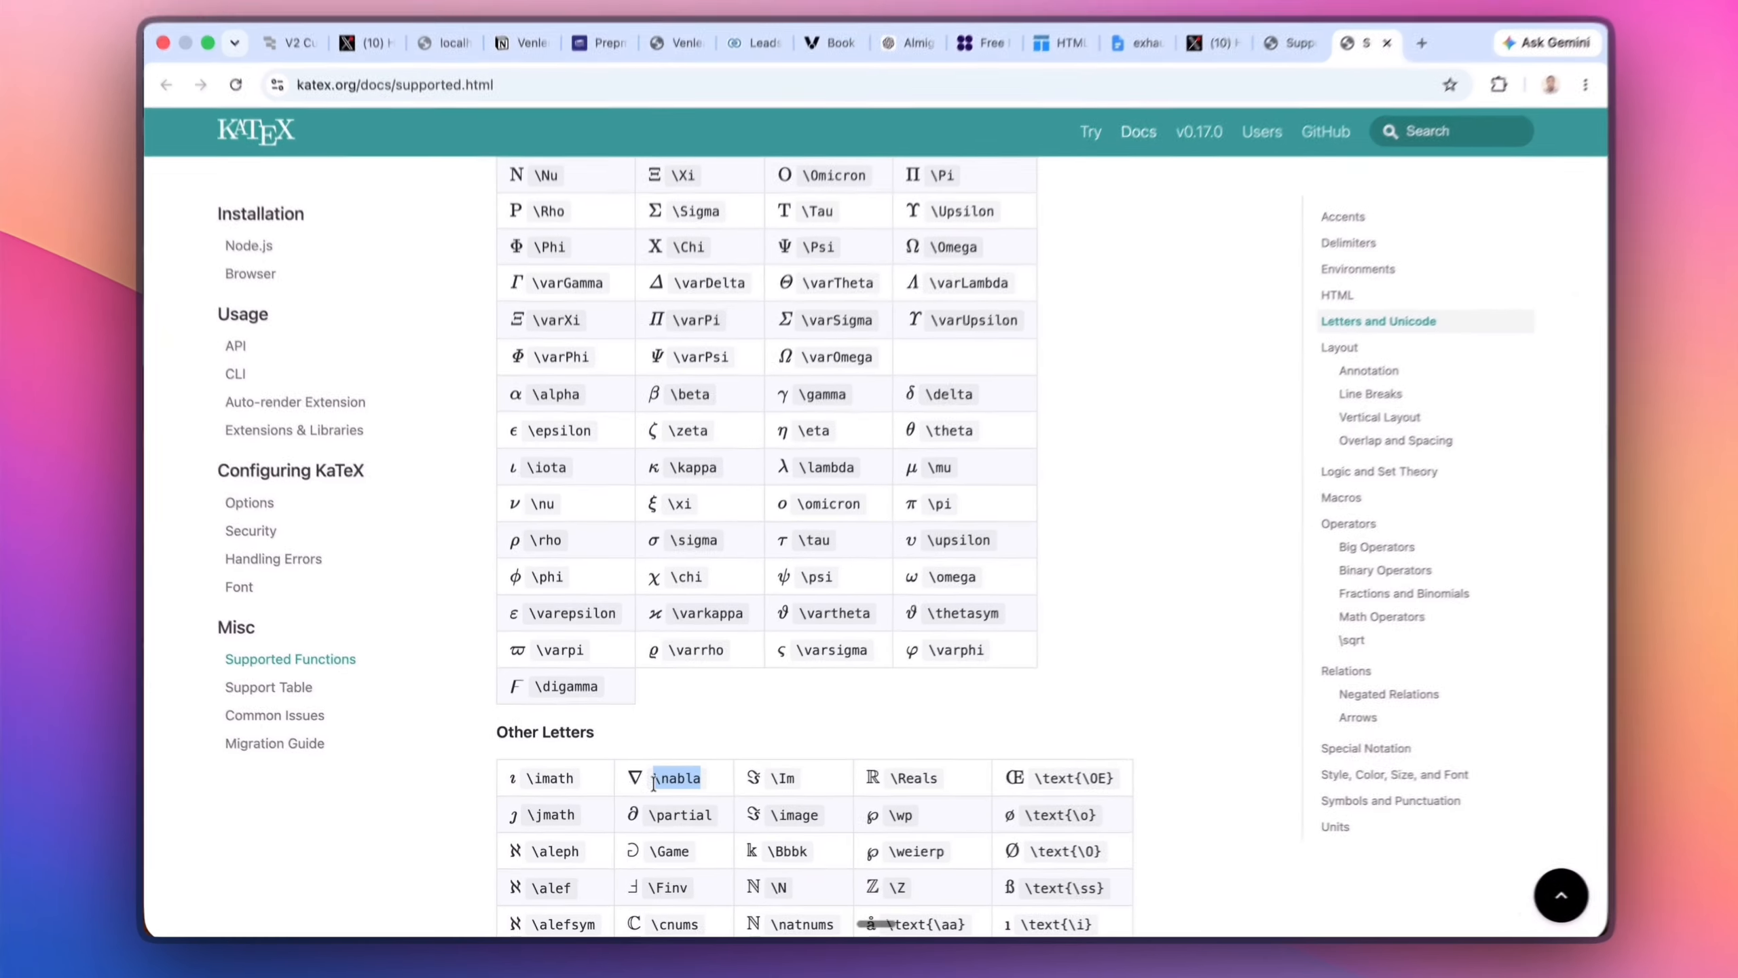
scroll(733, 816, down, 10)
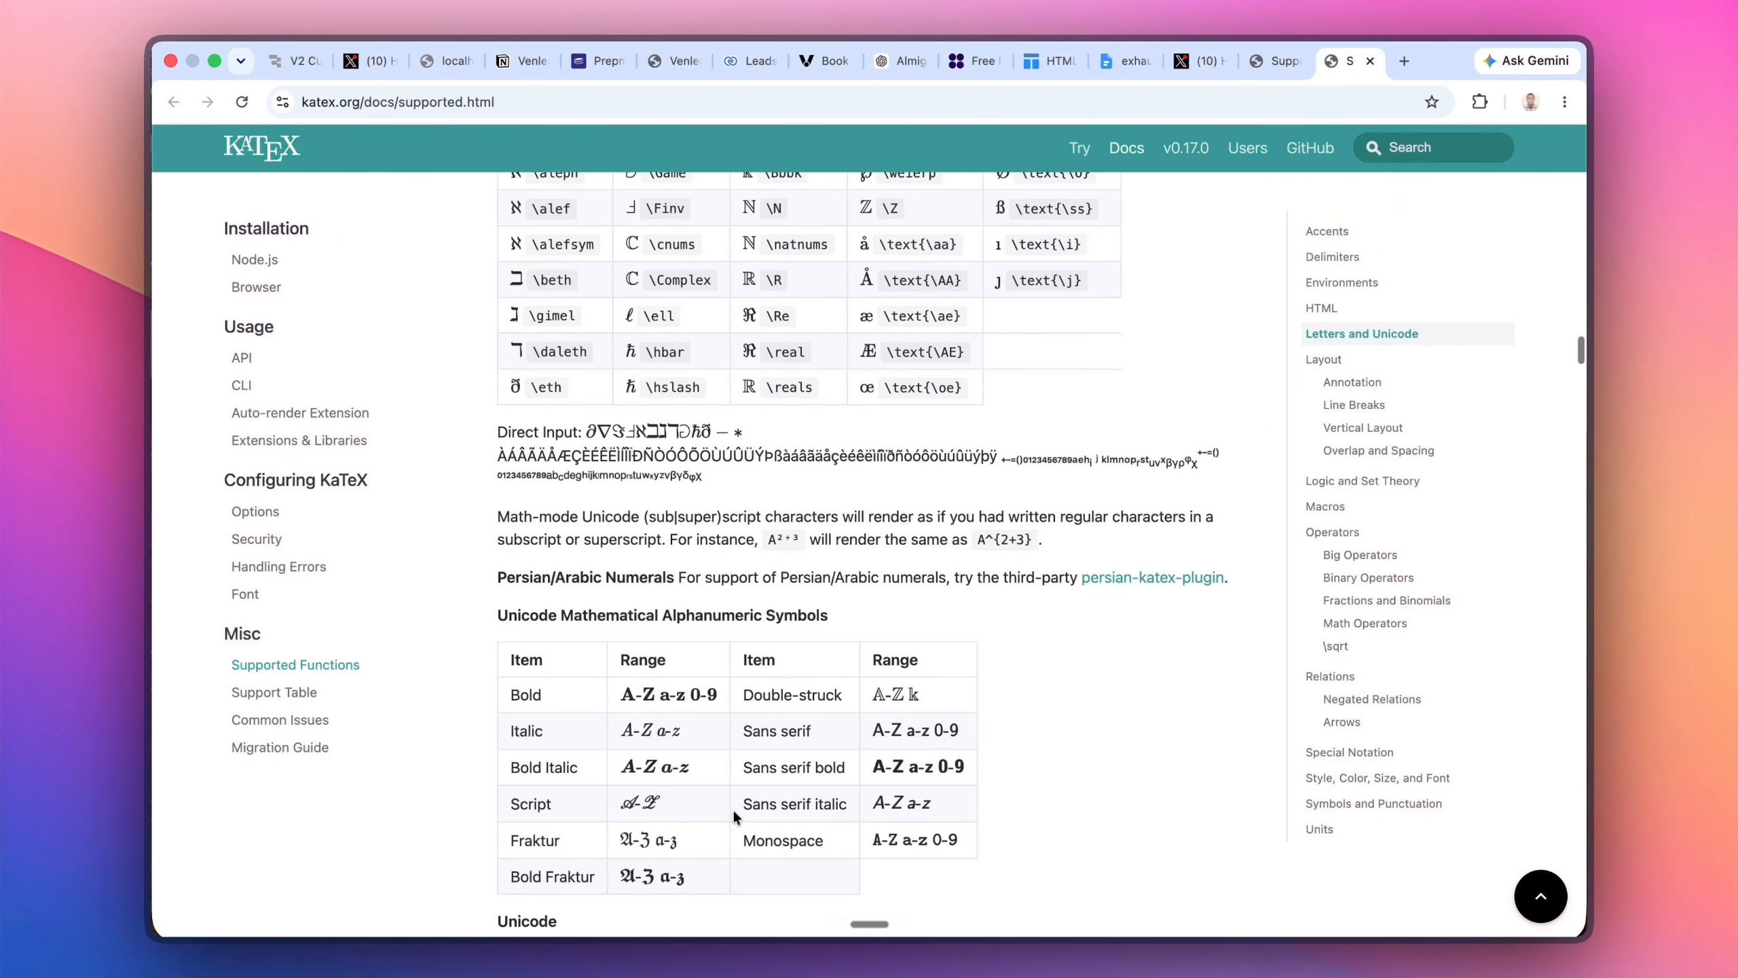
scroll(733, 816, down, 2)
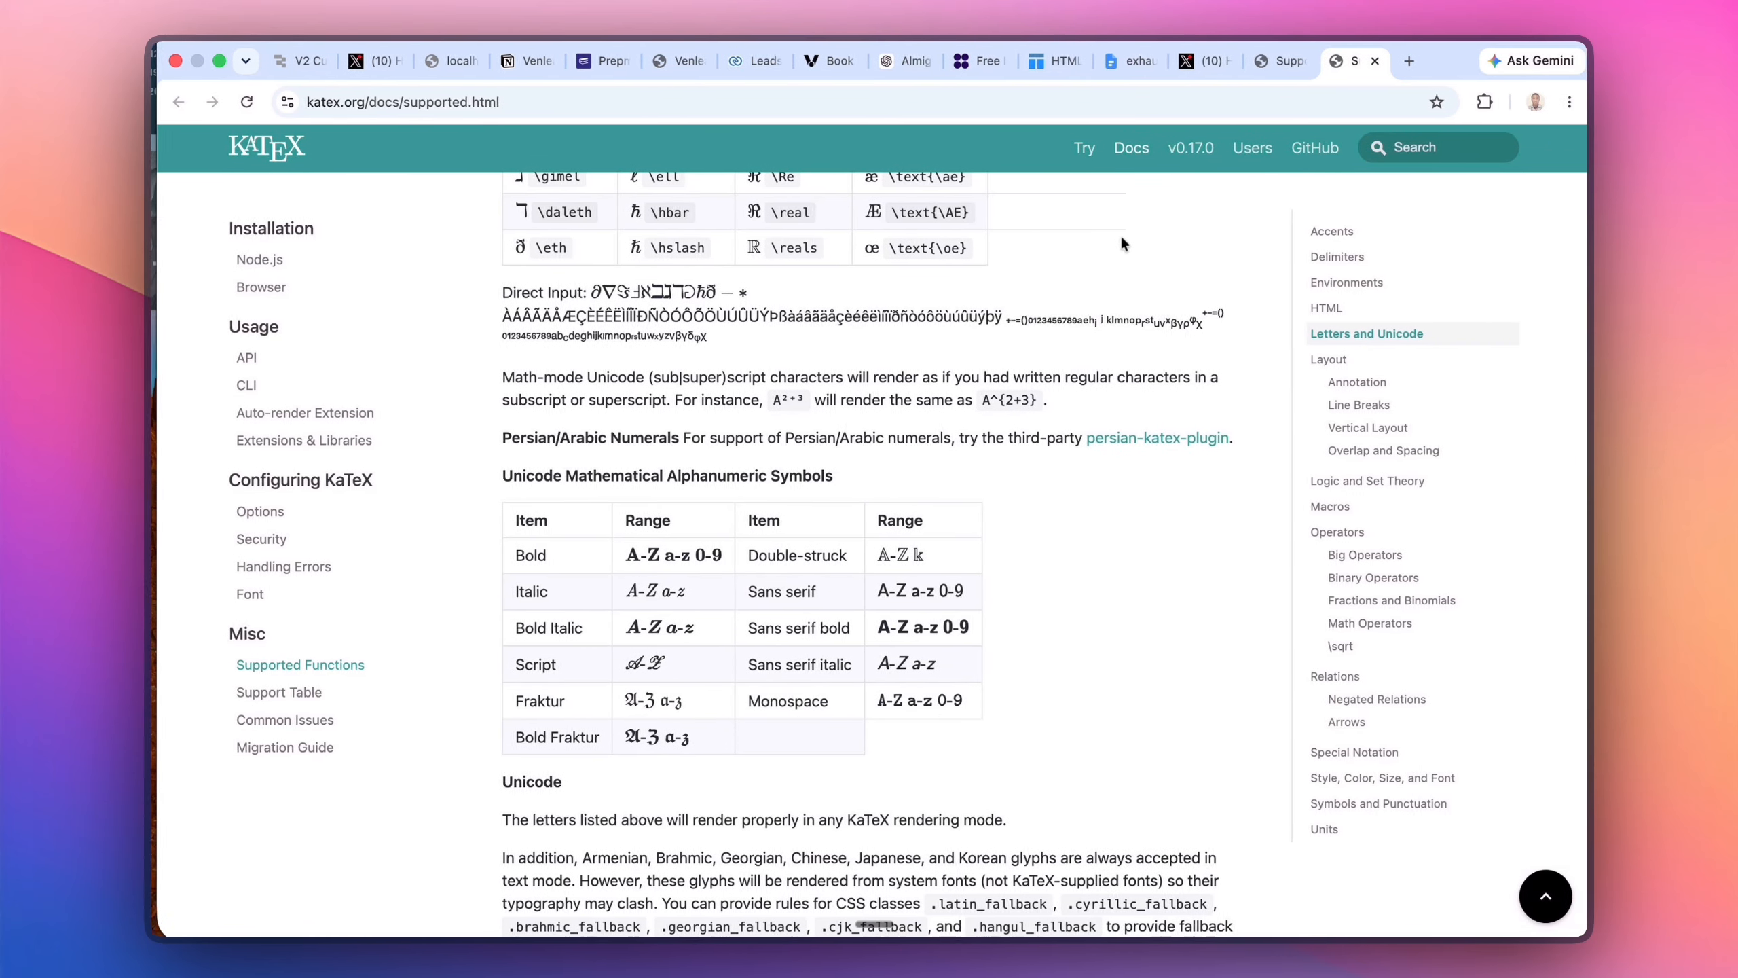
- Switch back to the Venlearn Editor and begin the block math formula with x =
key(ctrl+Left)
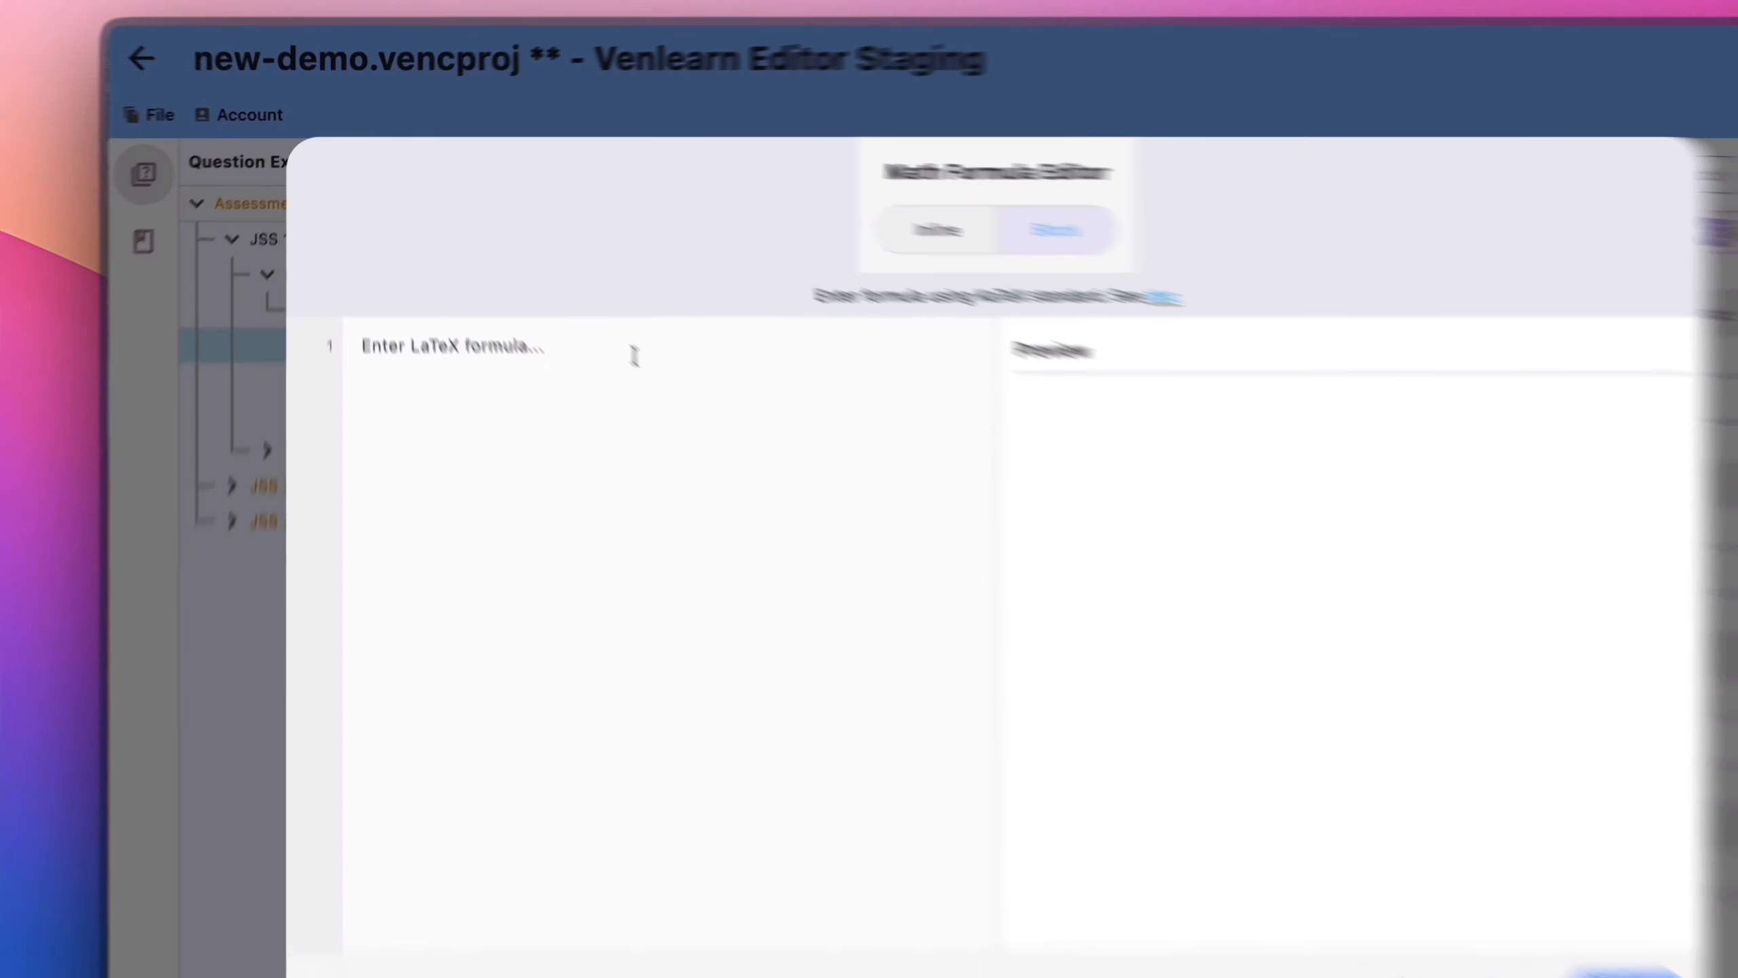
click(572, 298)
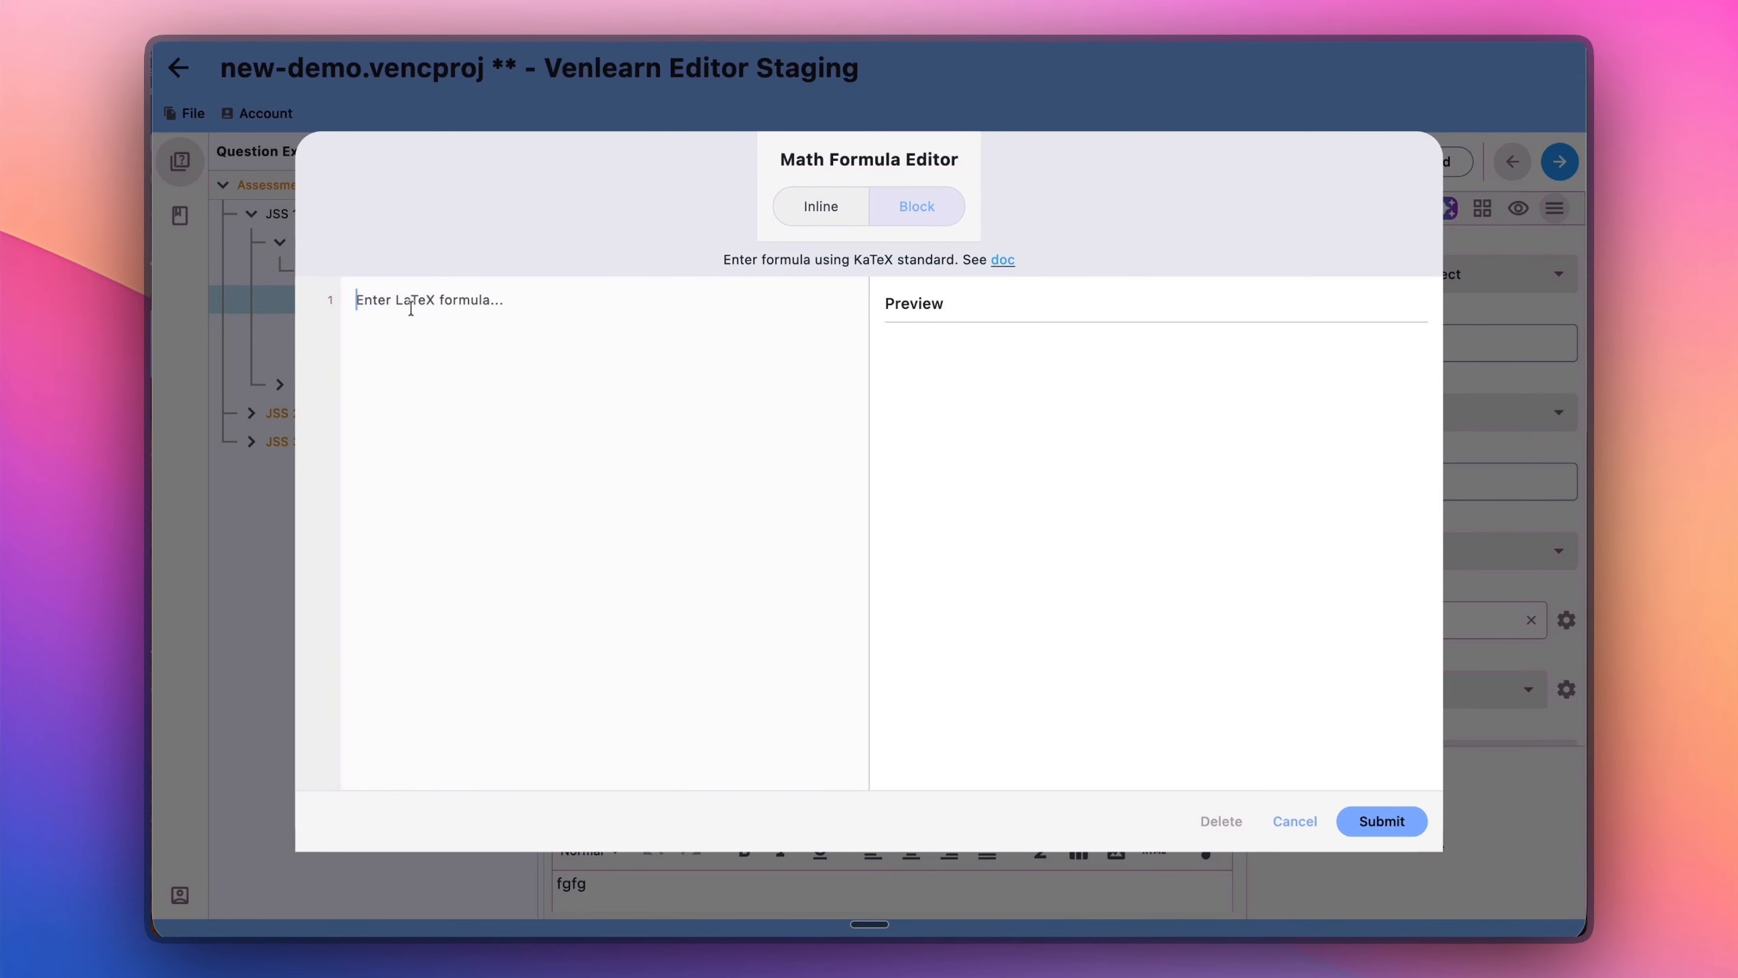
text(x =)
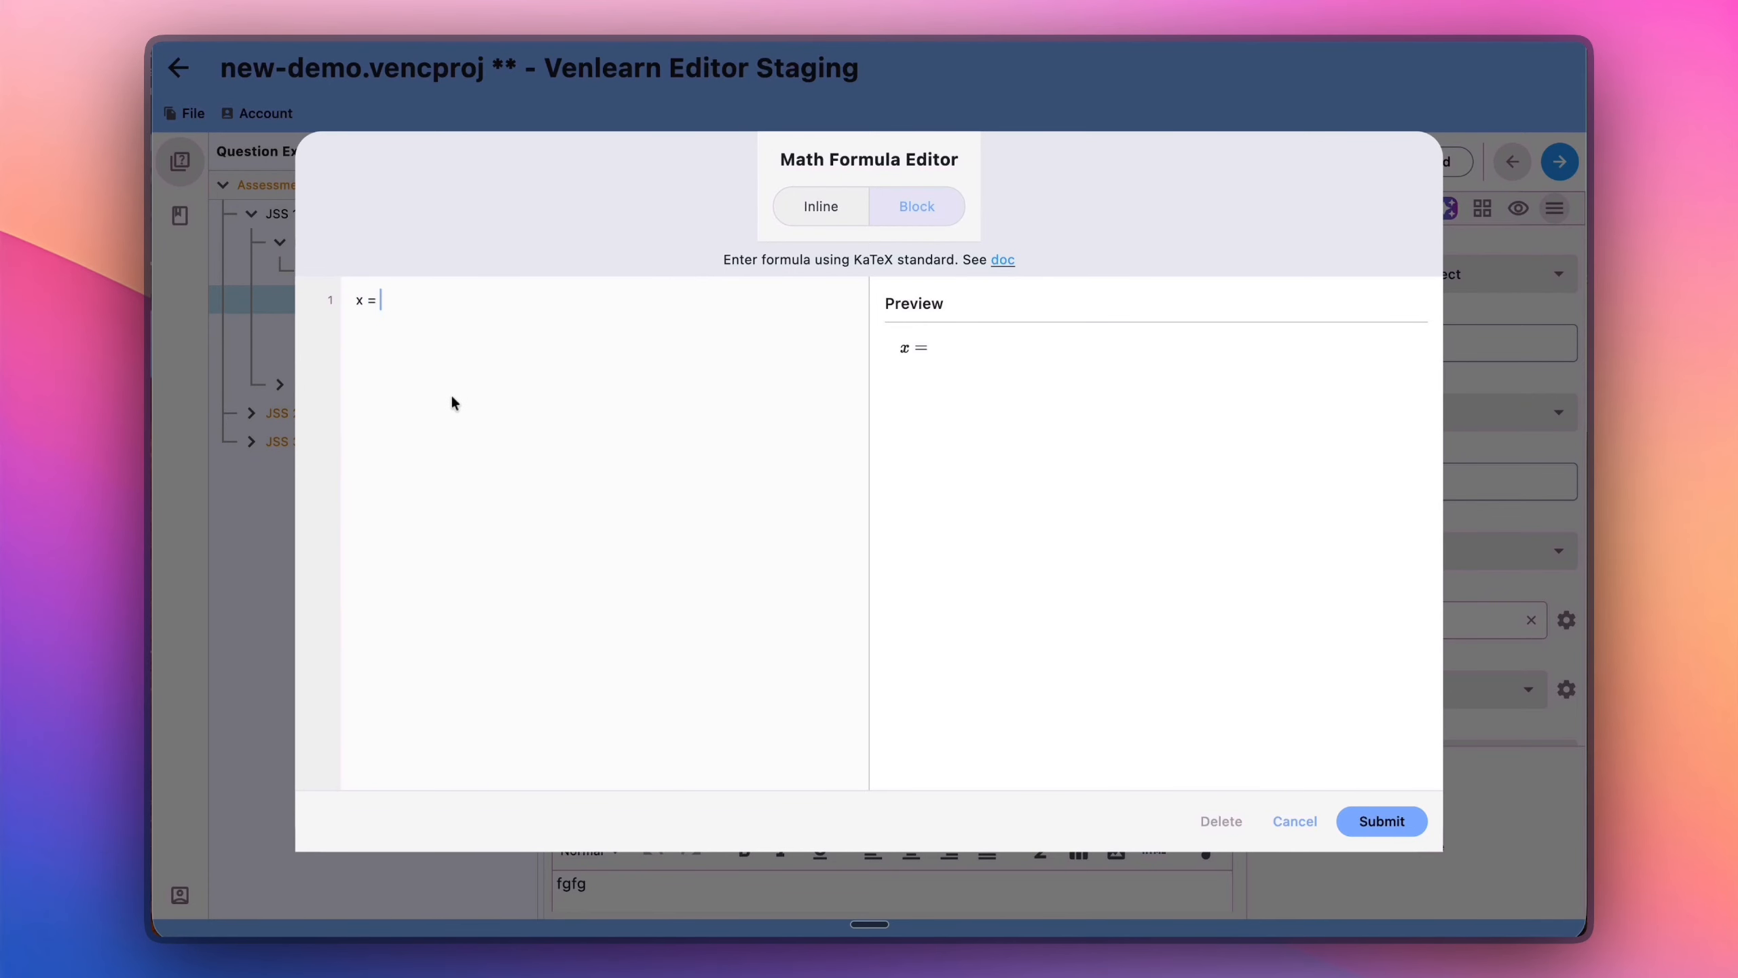
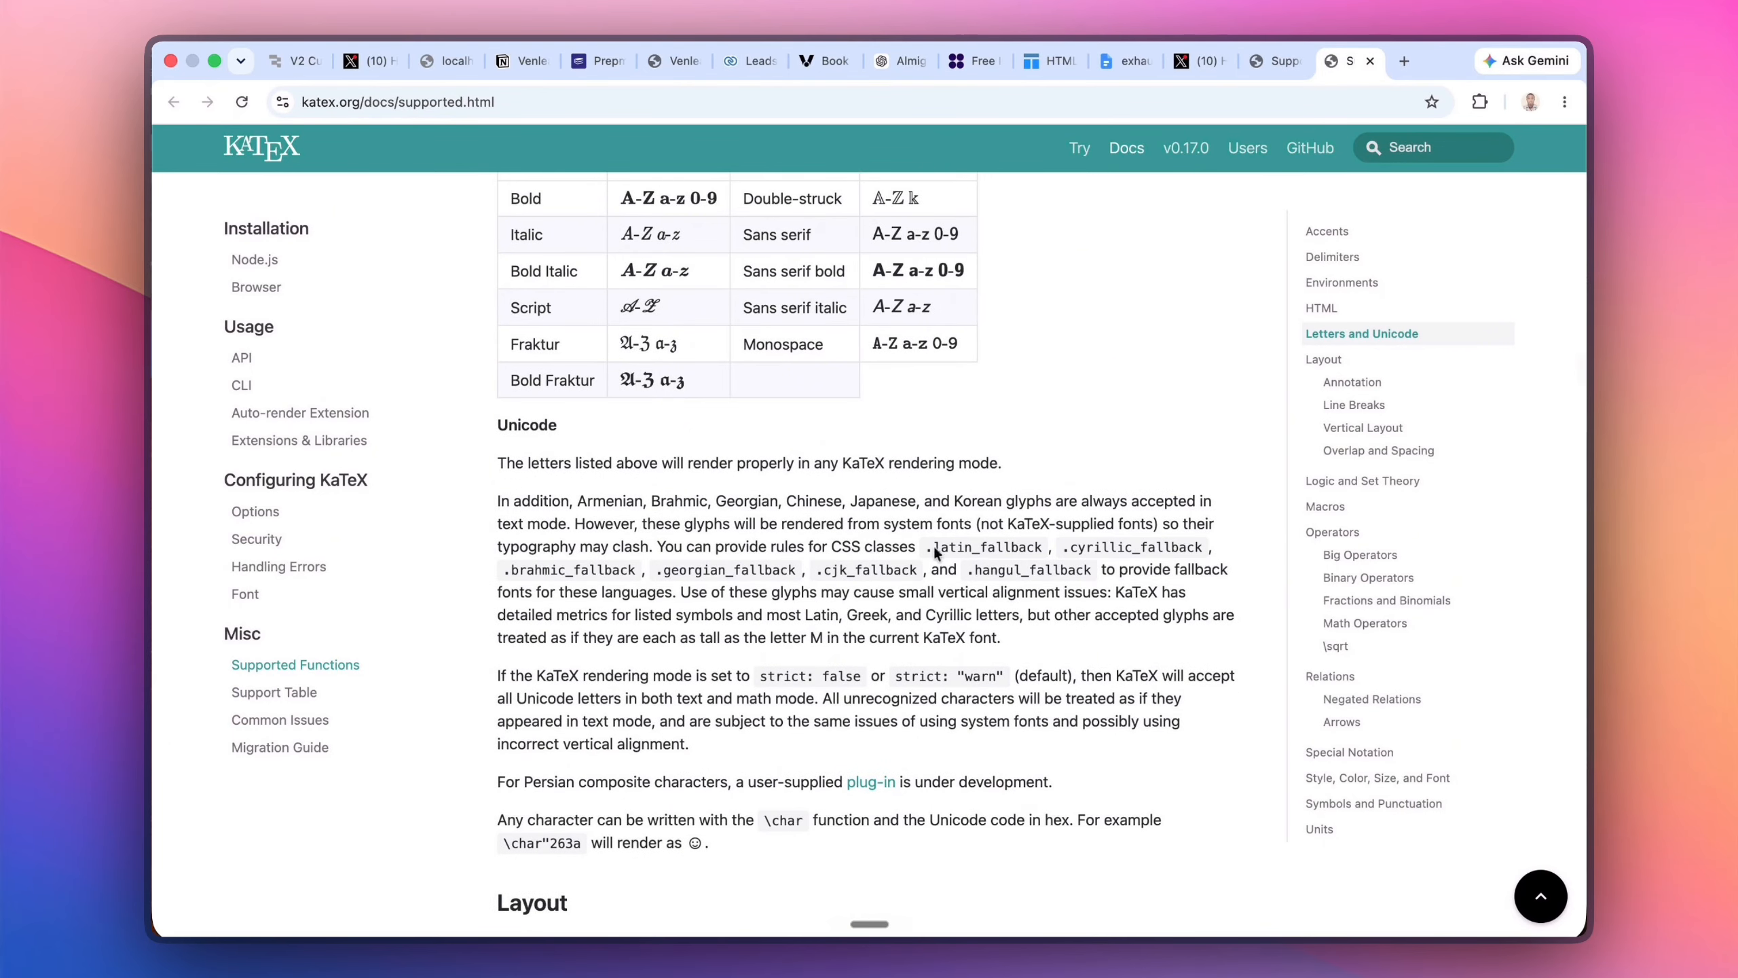
- Look through the KaTeX supported functions covering layout, spacing, logic and set theory, macros, operators, square roots and relations
scroll(838, 587, down, 10)
scroll(836, 584, down, 1)
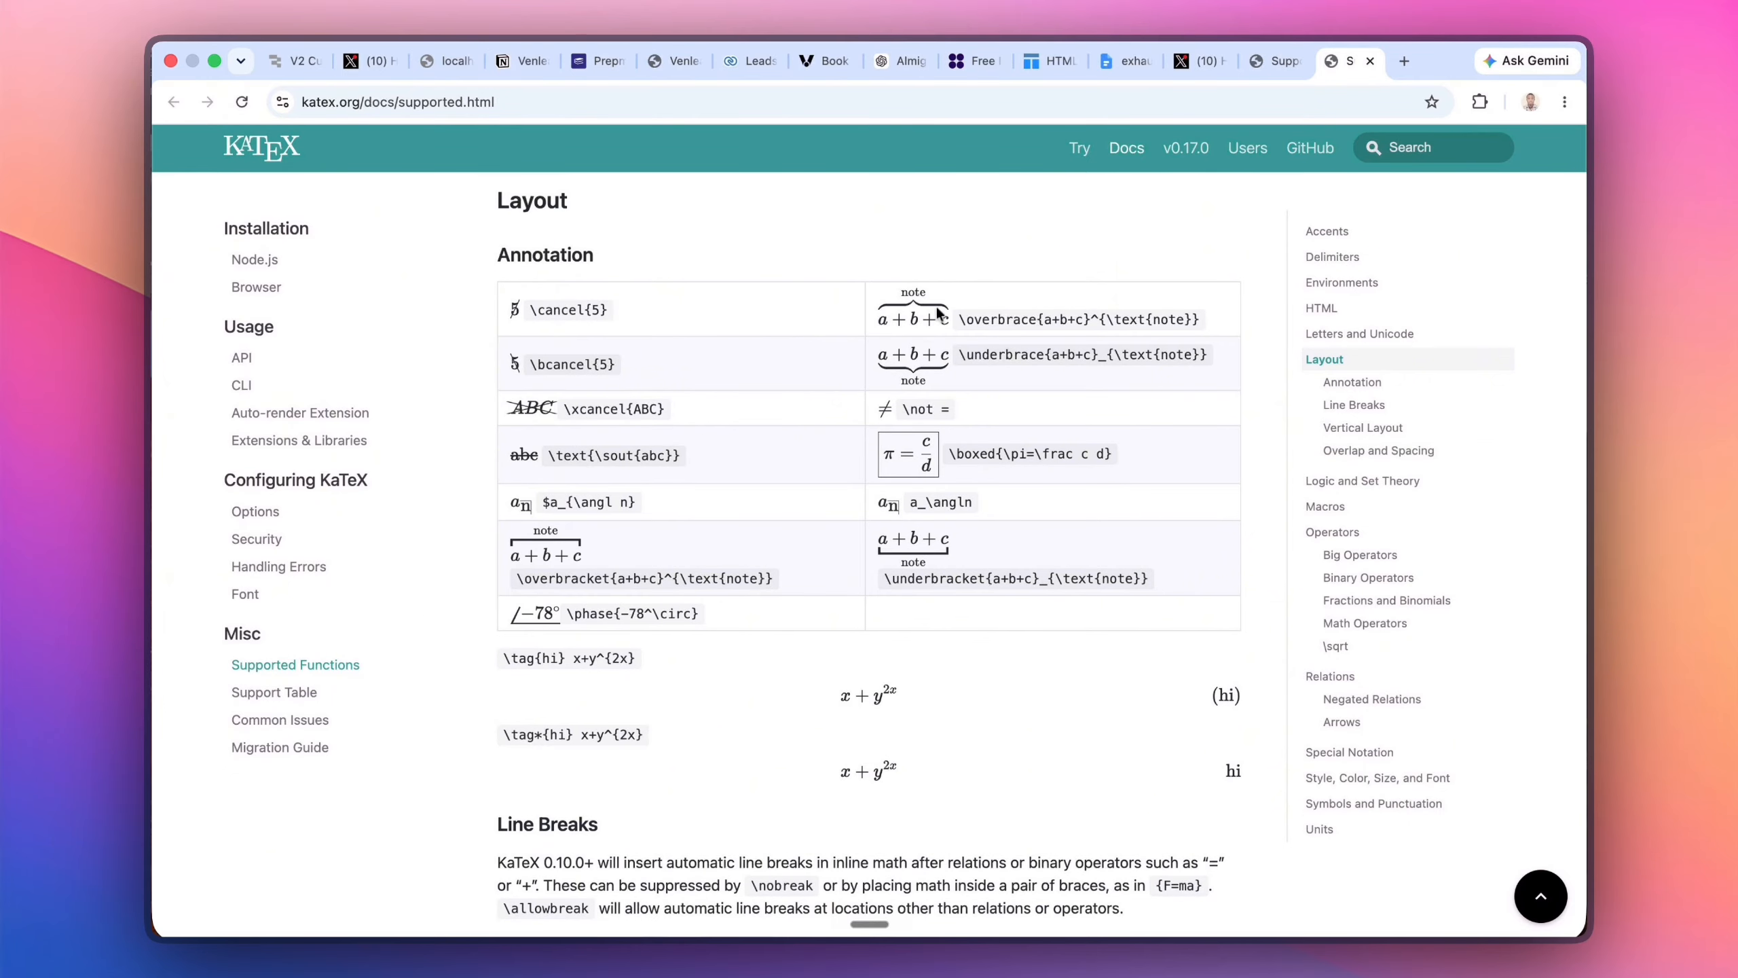
scroll(675, 867, down, 3)
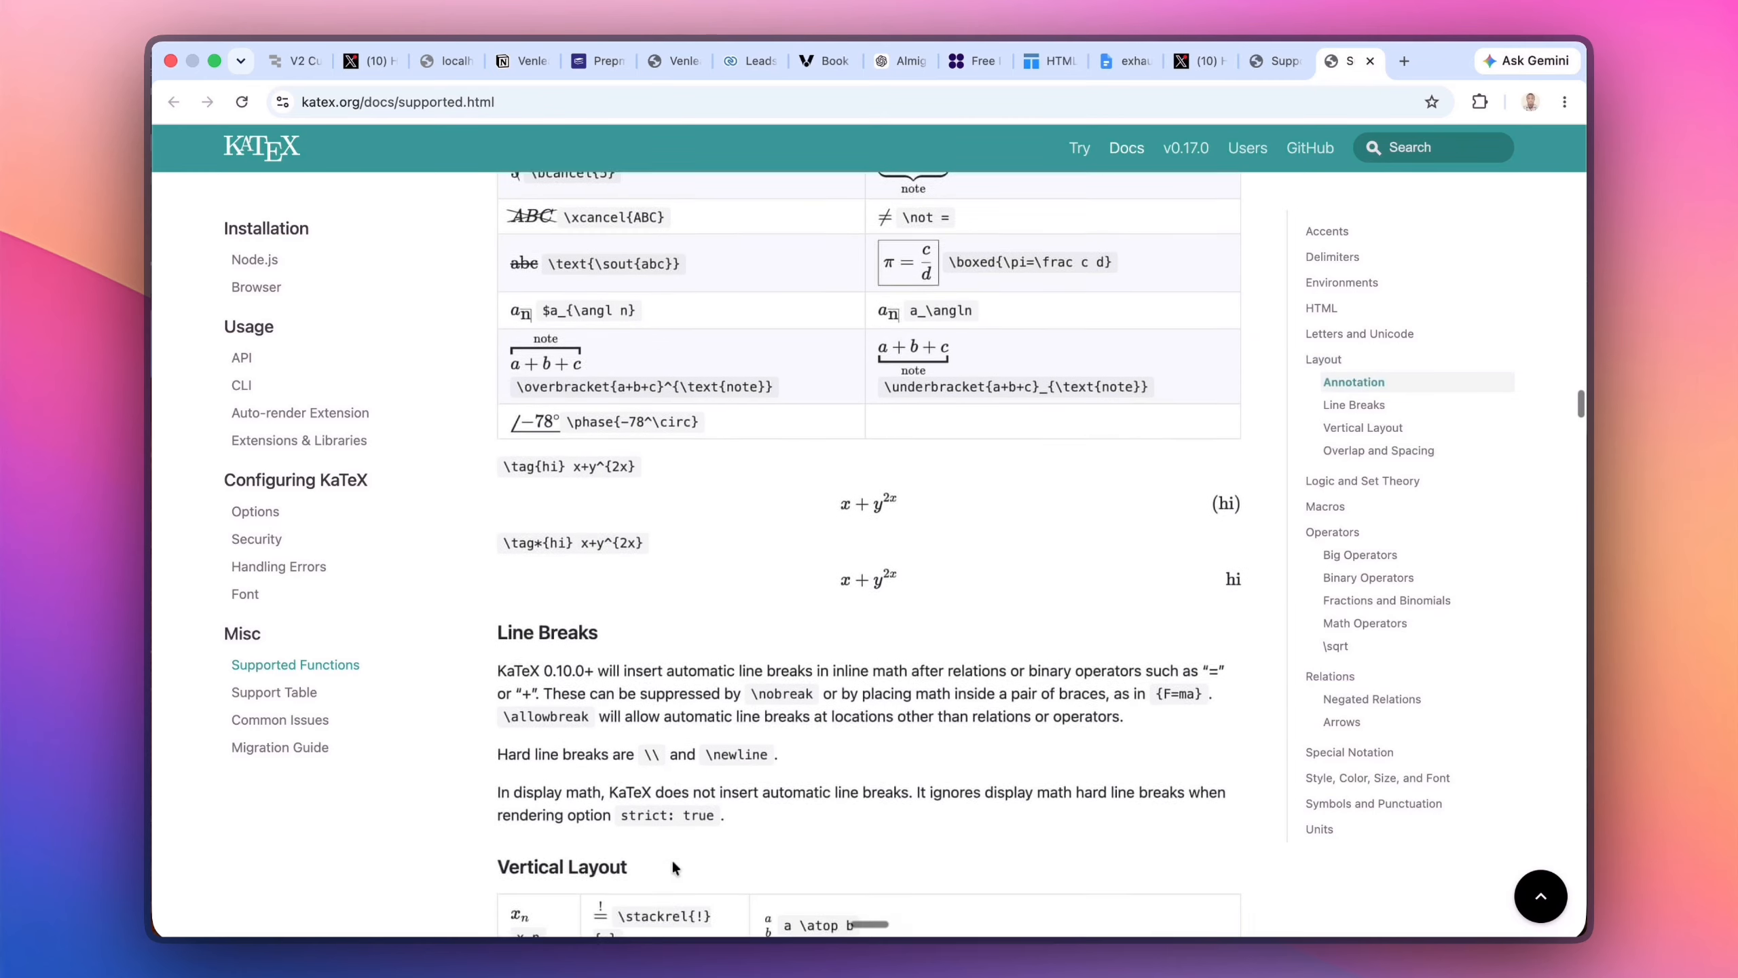
scroll(675, 867, down, 3)
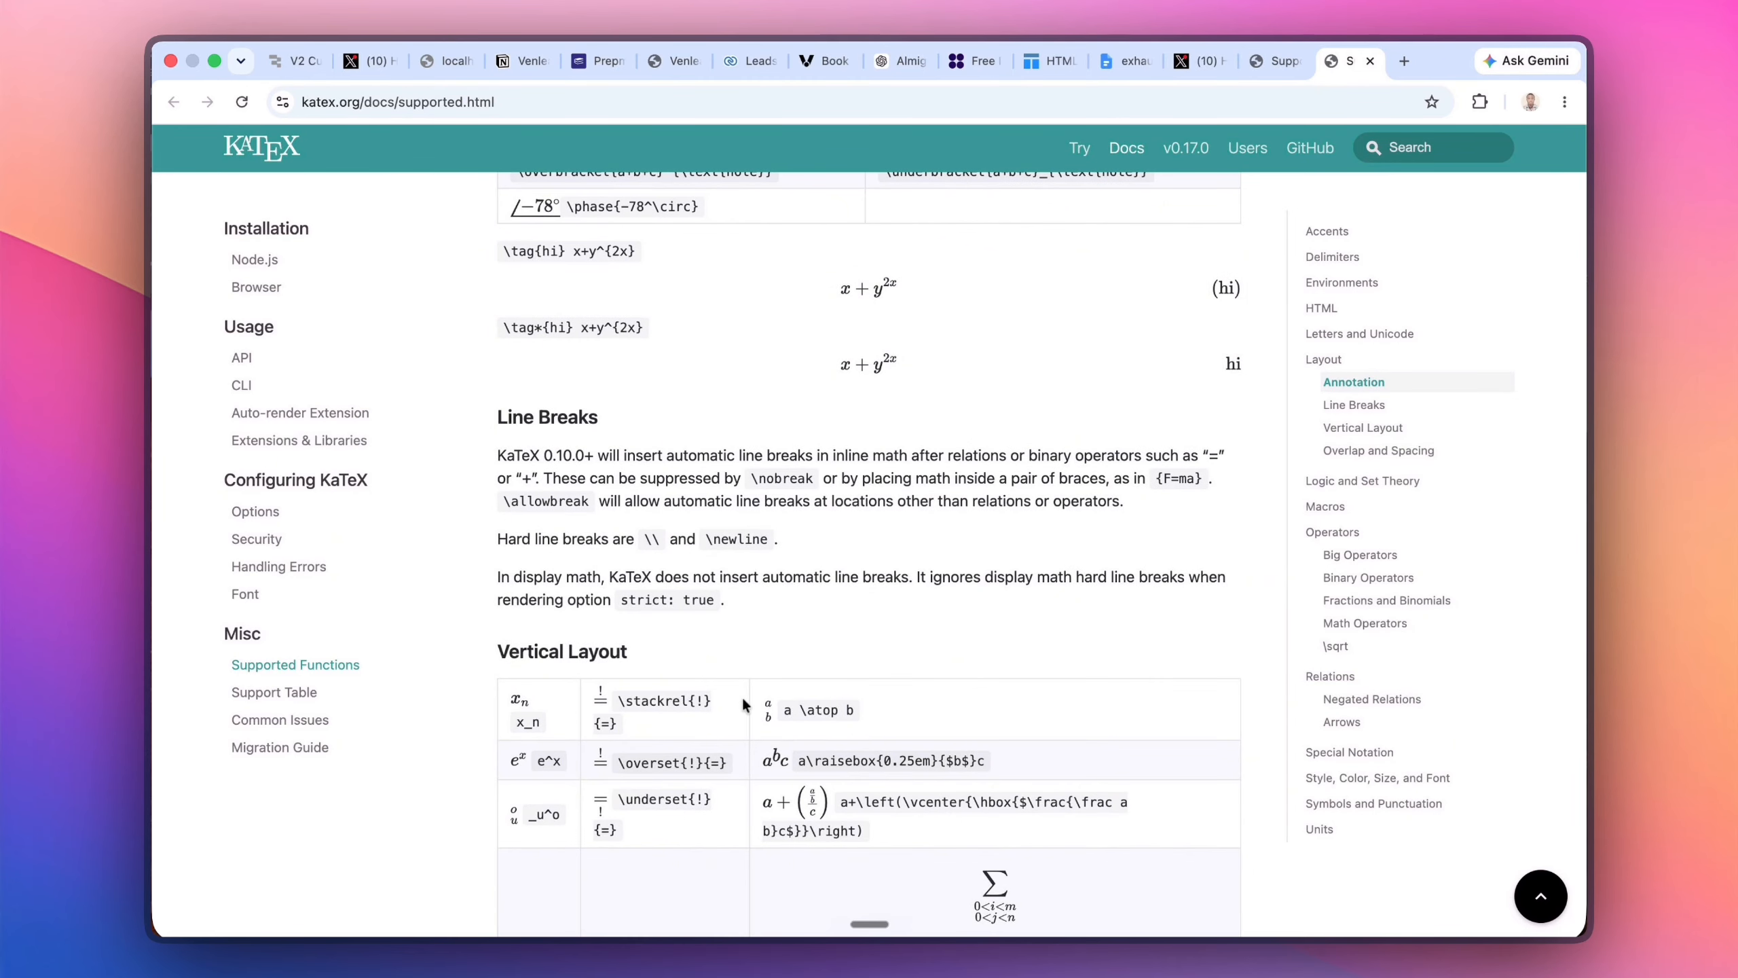
scroll(675, 783, down, 13)
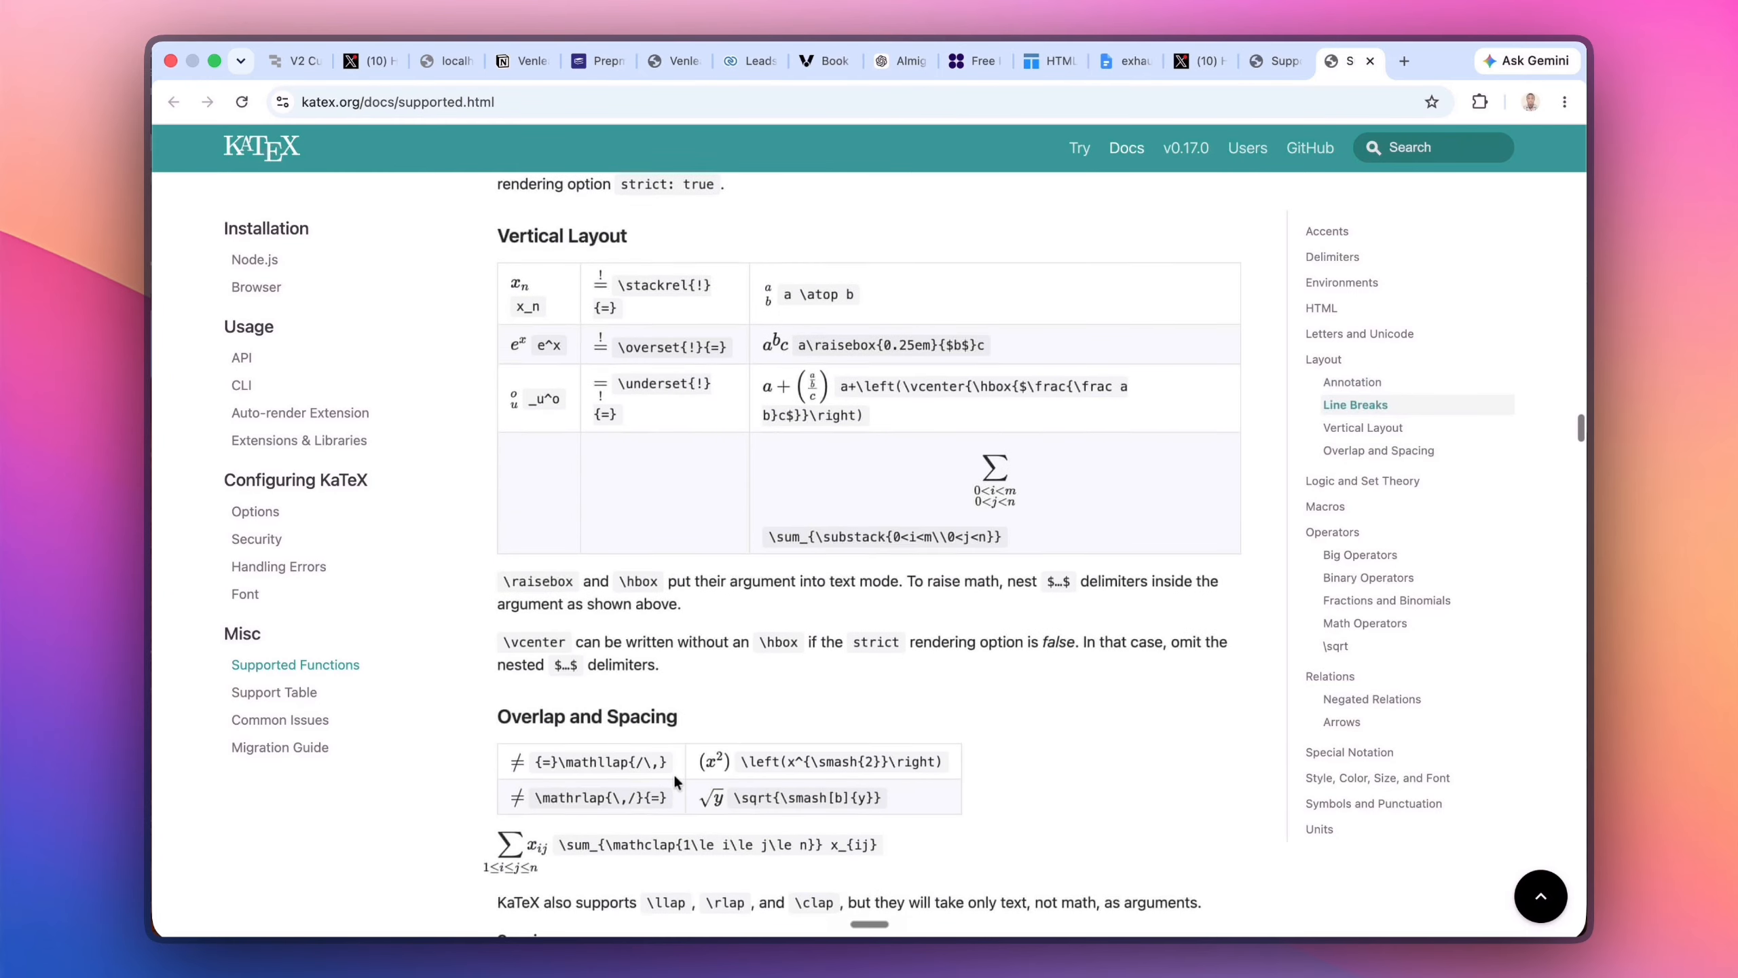
scroll(675, 782, down, 11)
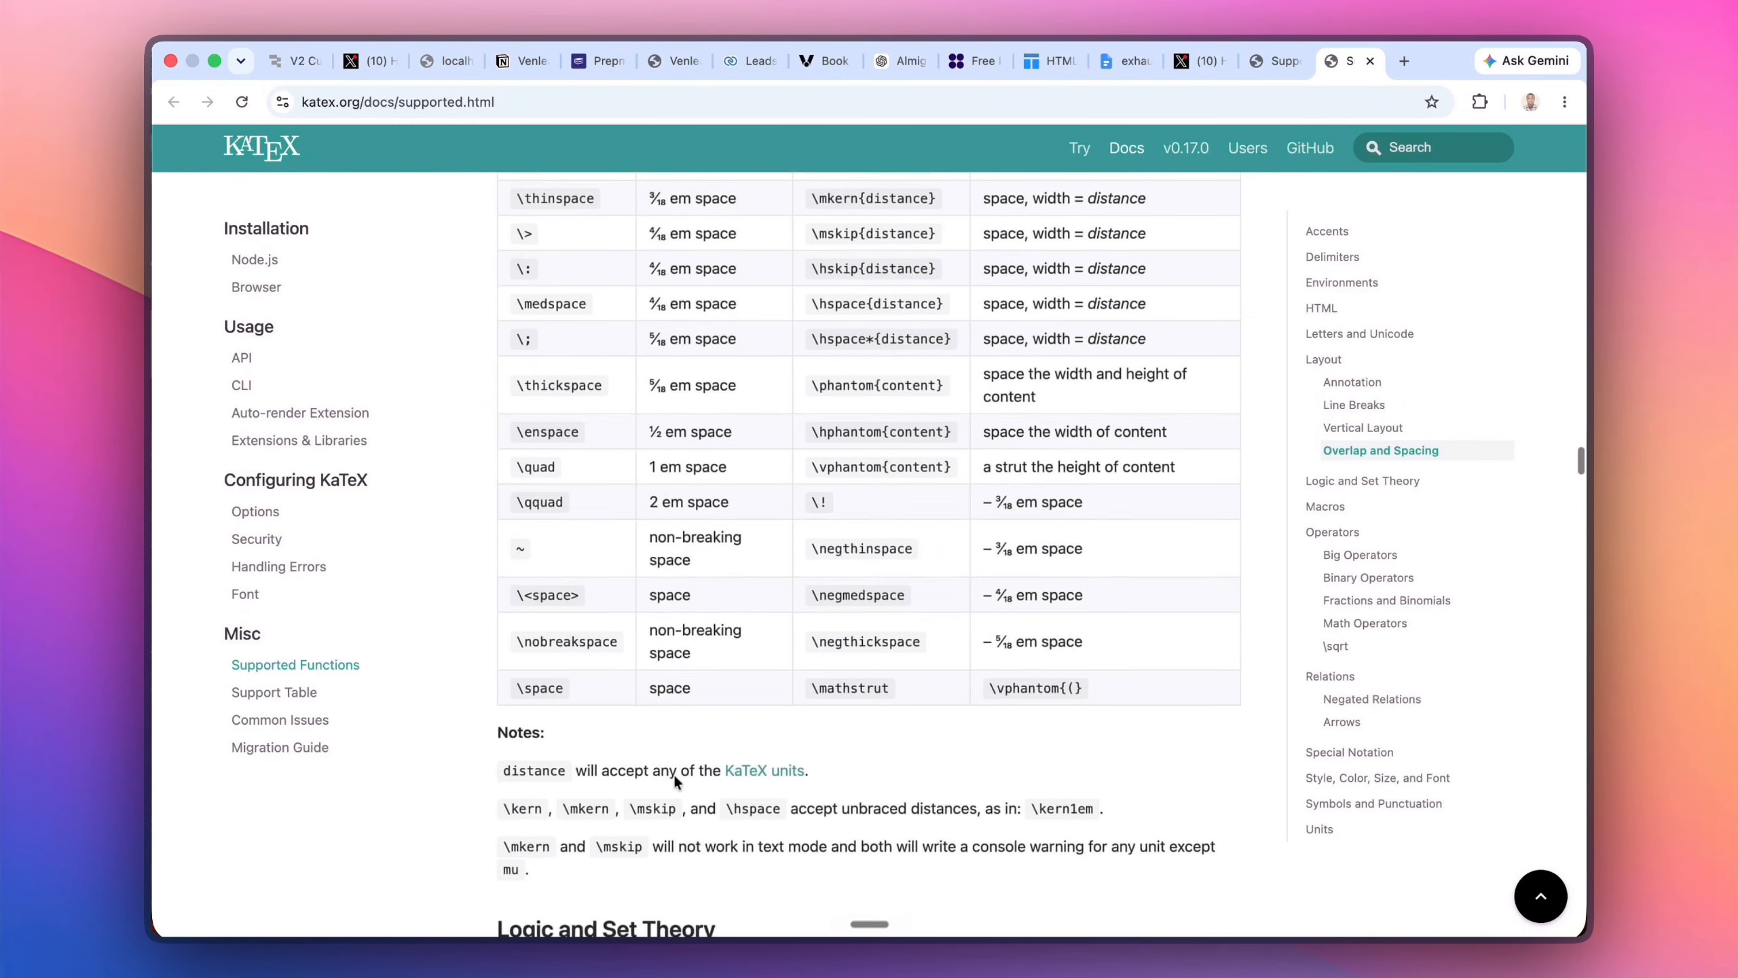
scroll(675, 781, down, 10)
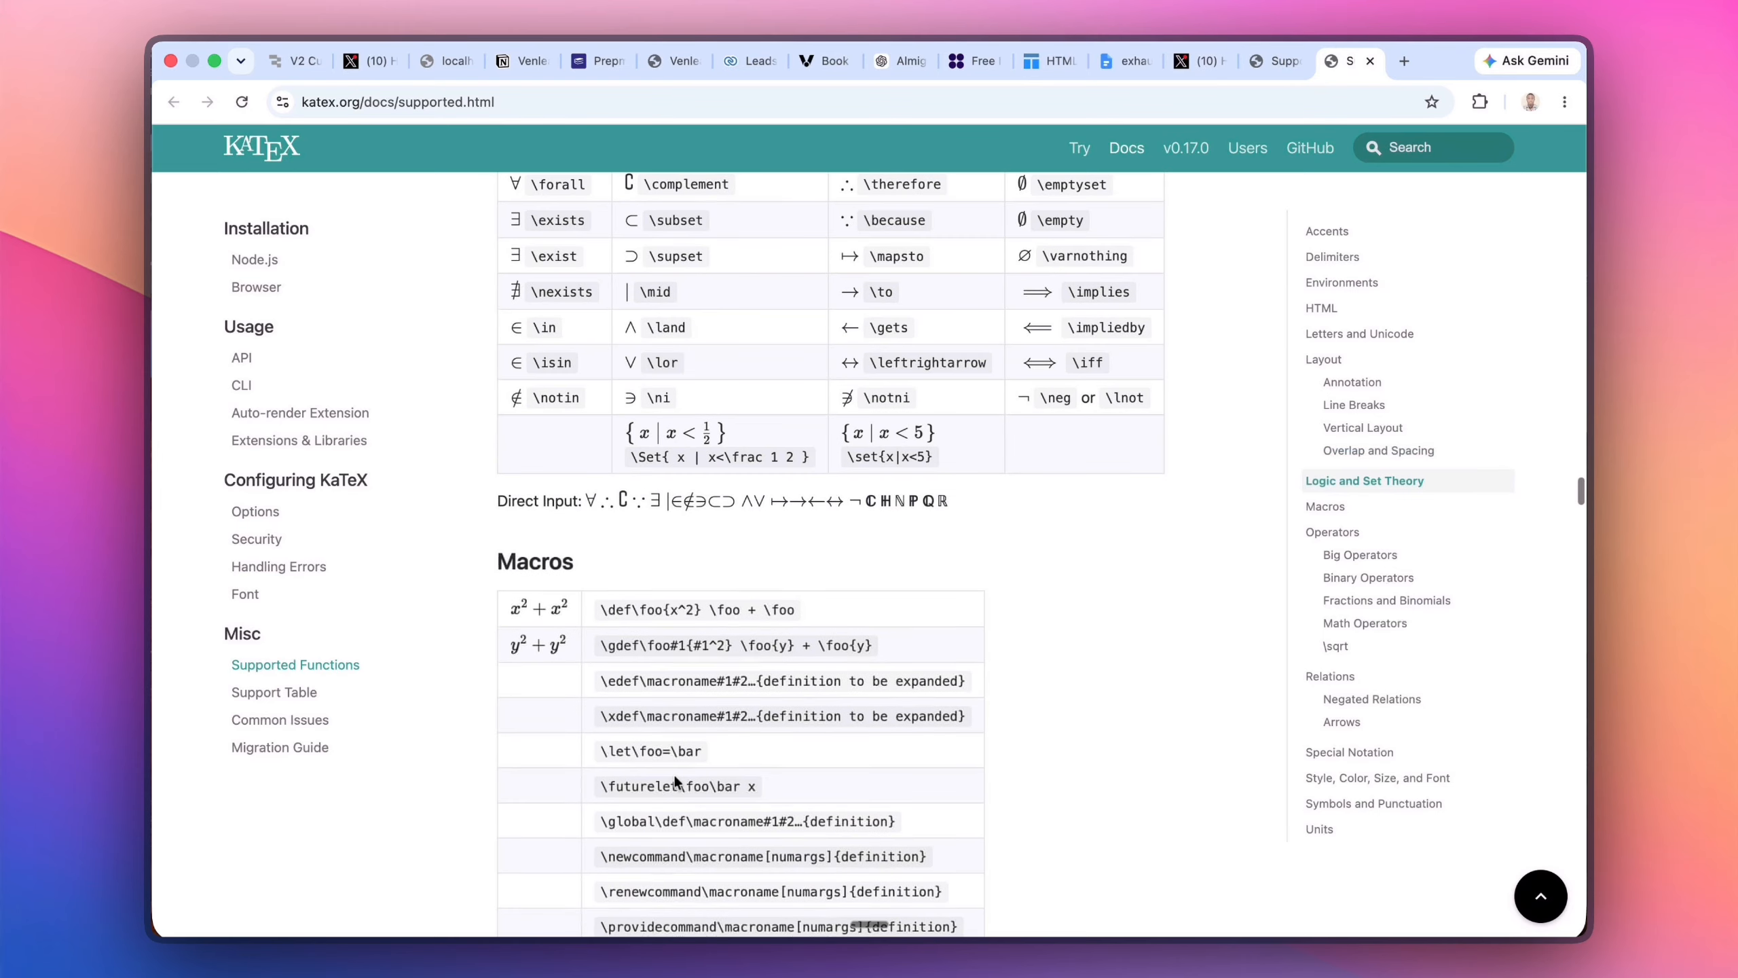
scroll(675, 781, down, 8)
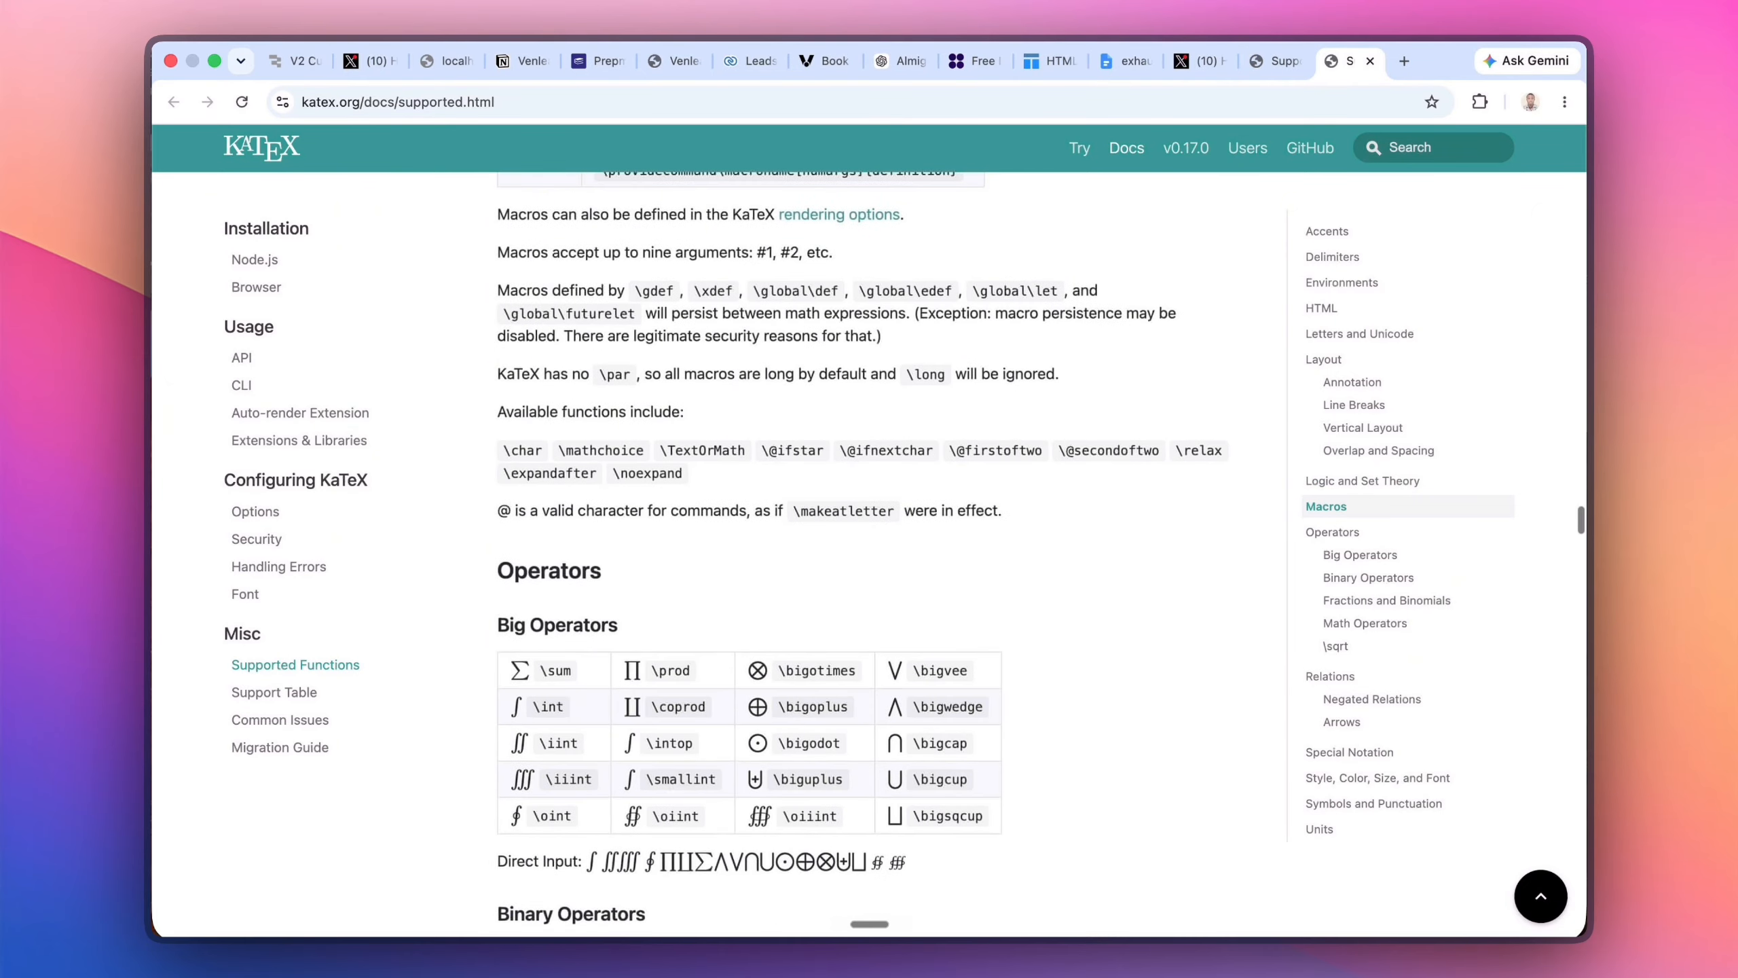
scroll(675, 780, down, 13)
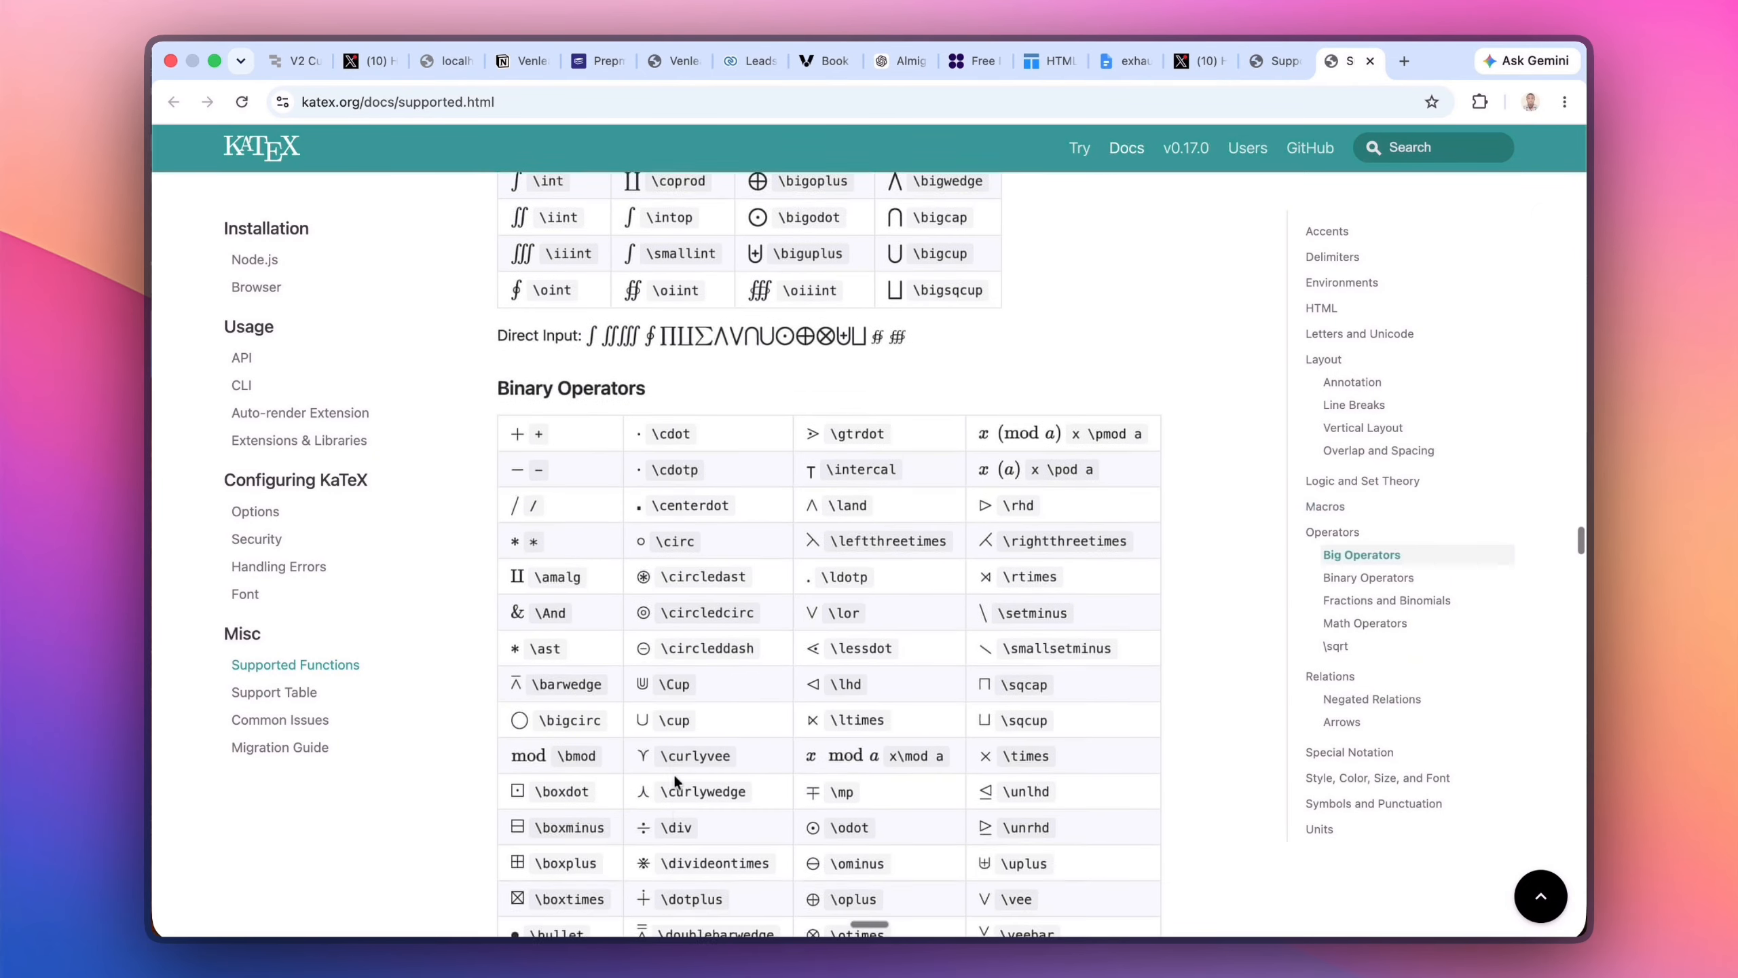
scroll(675, 782, down, 8)
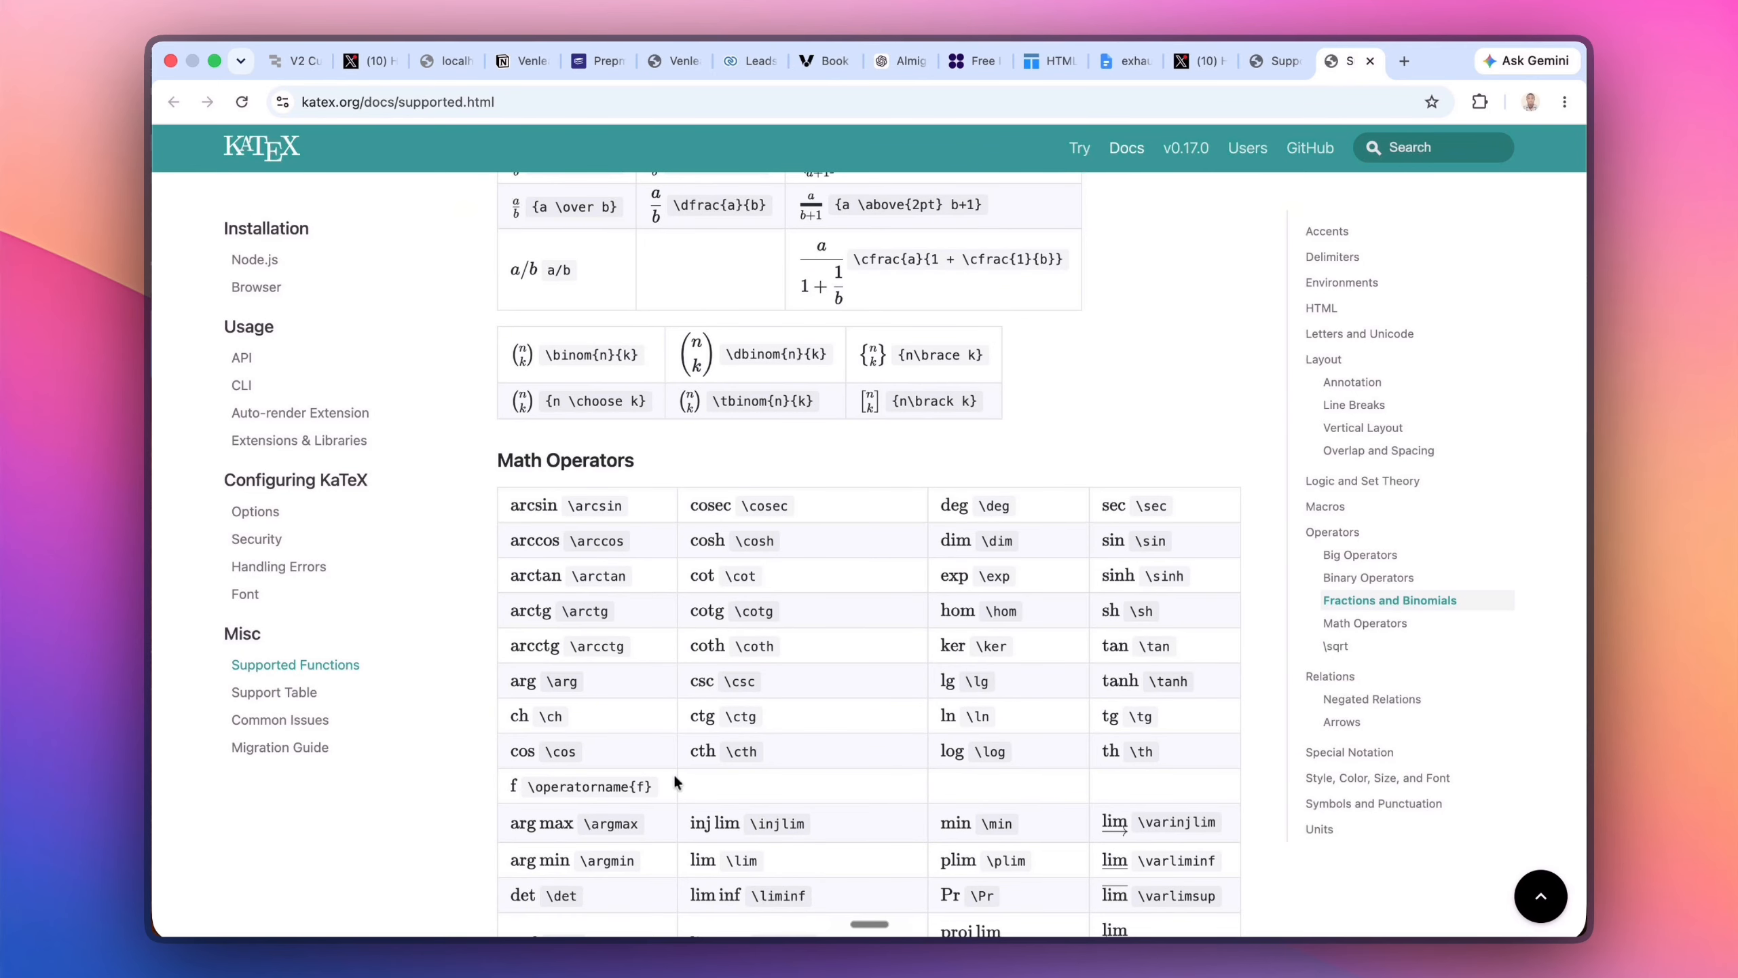
scroll(674, 782, down, 8)
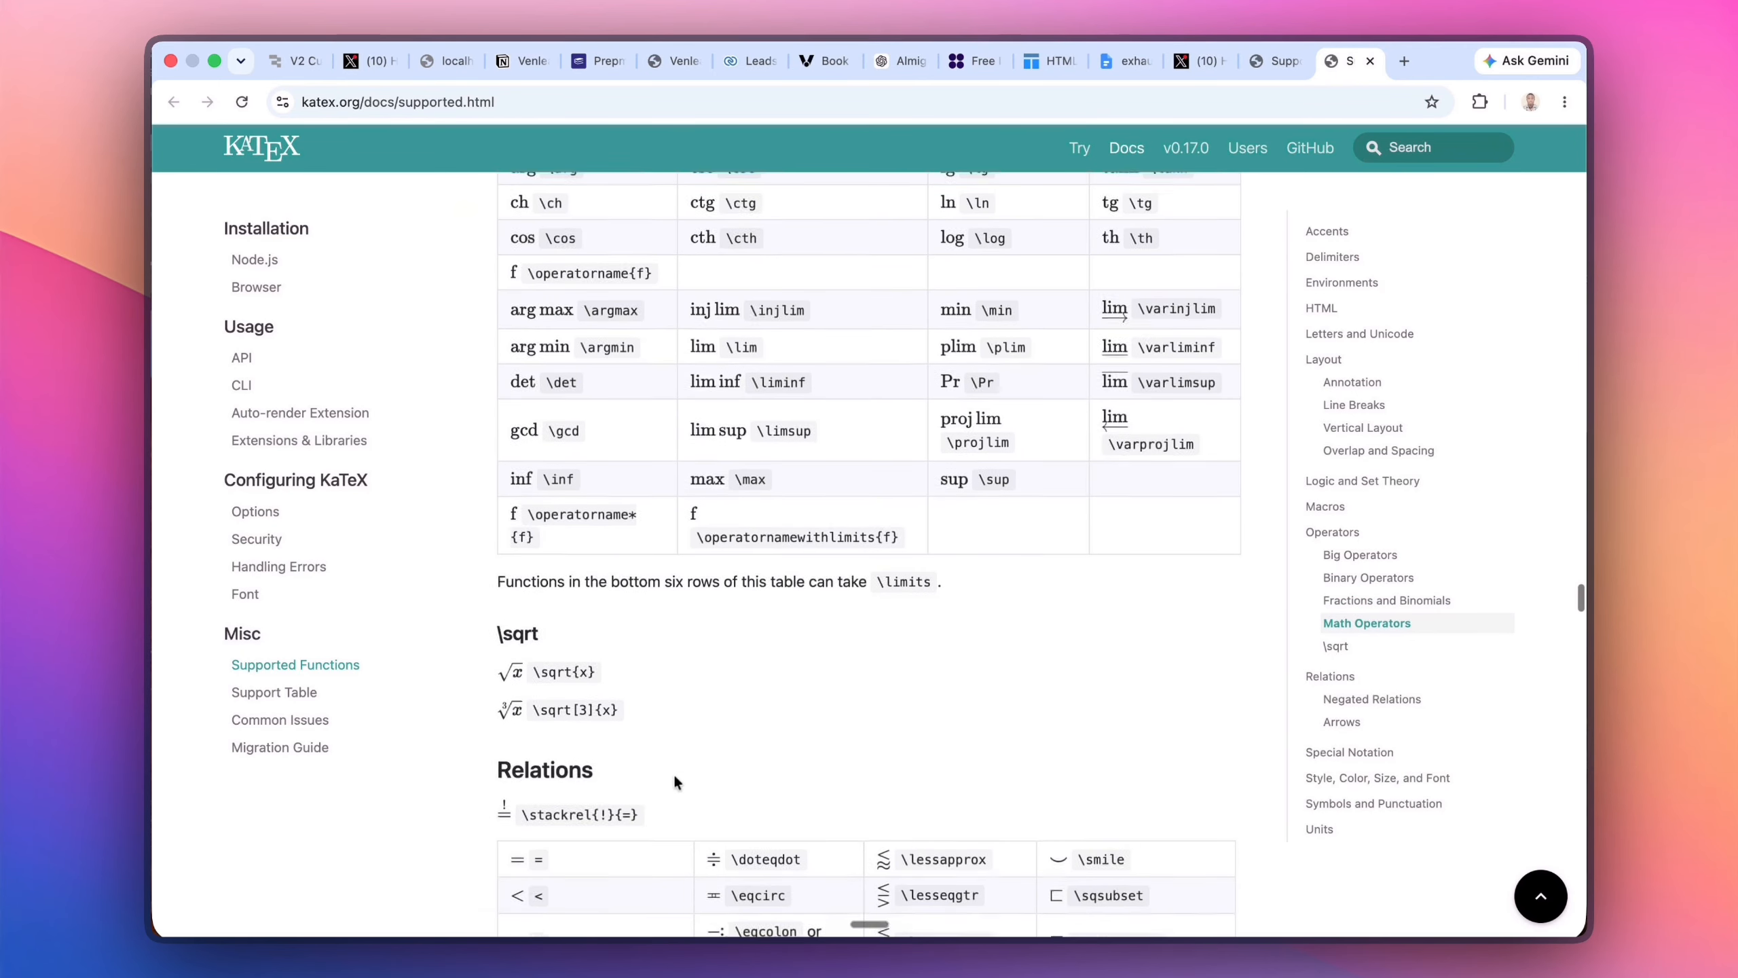
scroll(675, 782, down, 4)
scroll(675, 782, down, 1)
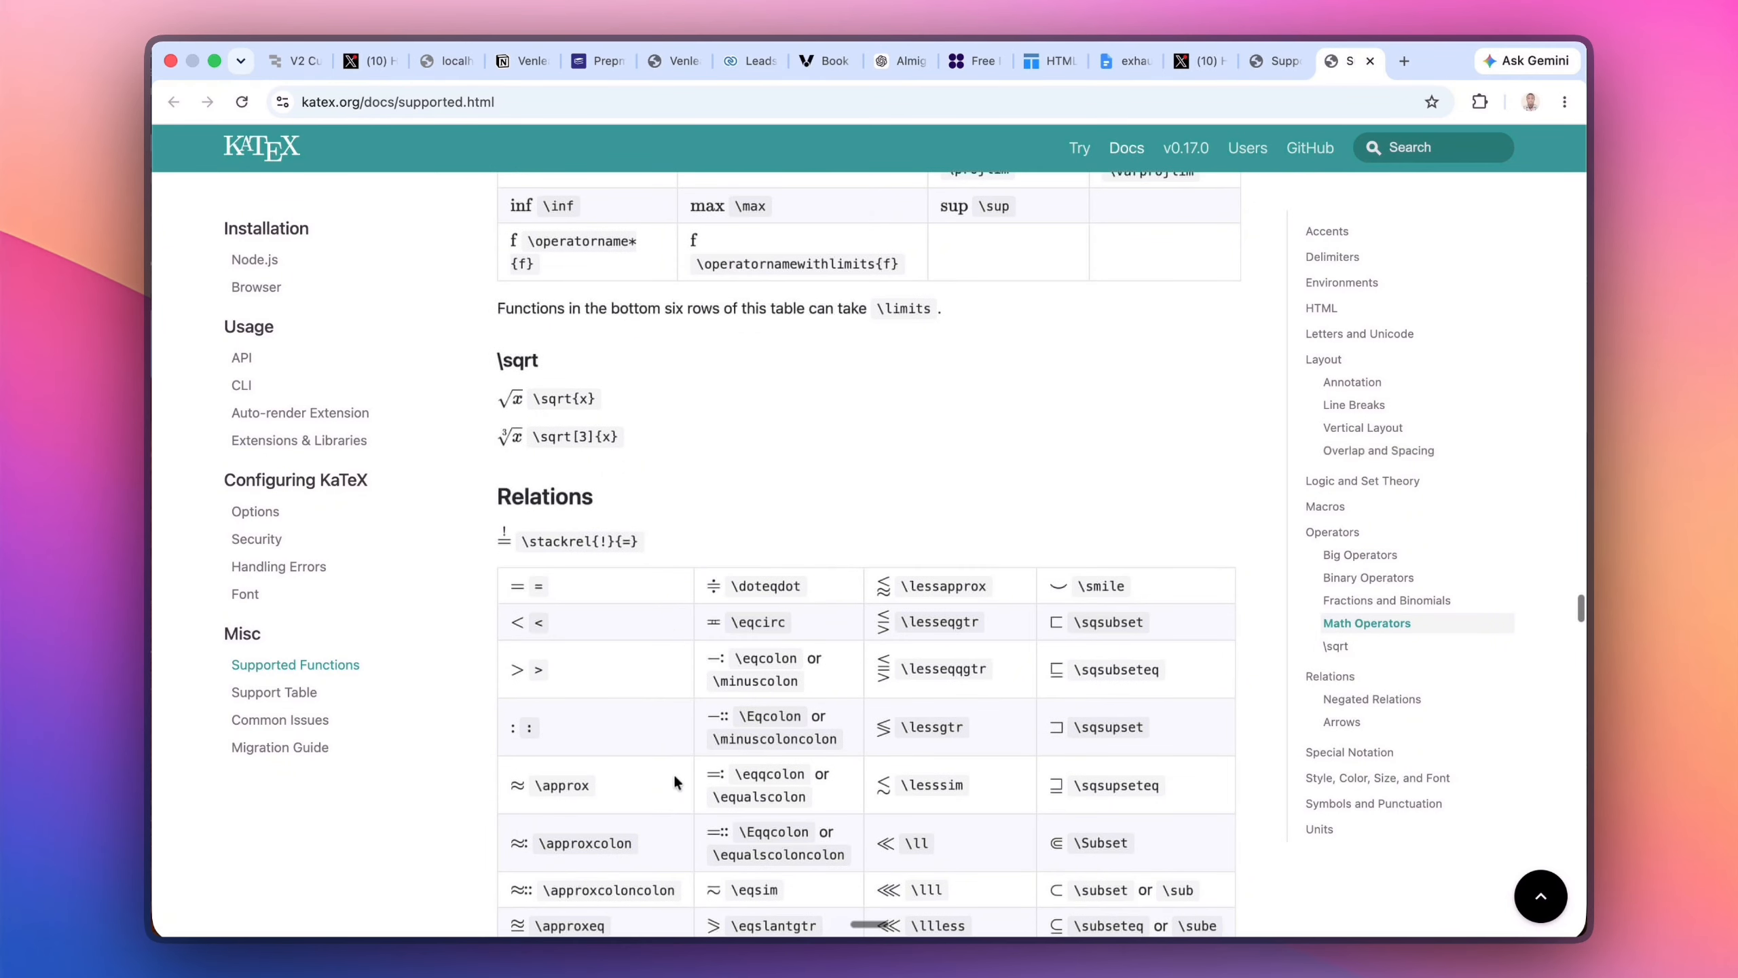
scroll(675, 782, down, 5)
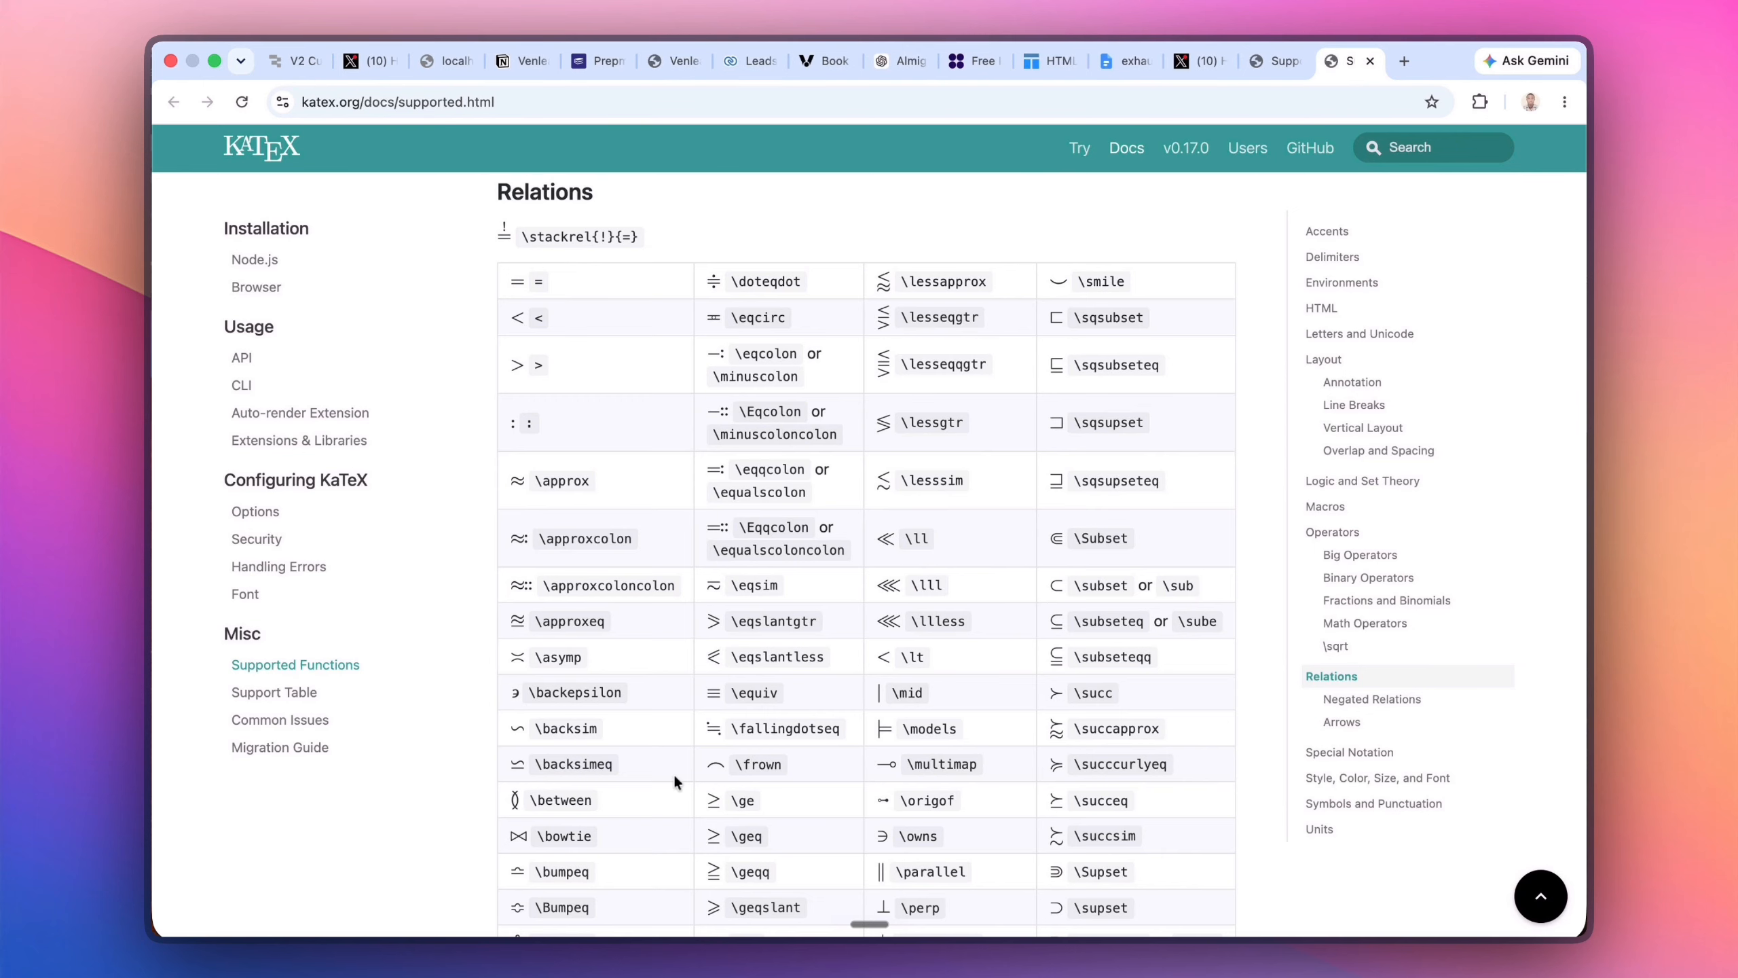
- Review the KaTeX functions back from relations through operators, macros, layout and Greek letters up to the Environments matrix examples
scroll(675, 781, up, 20)
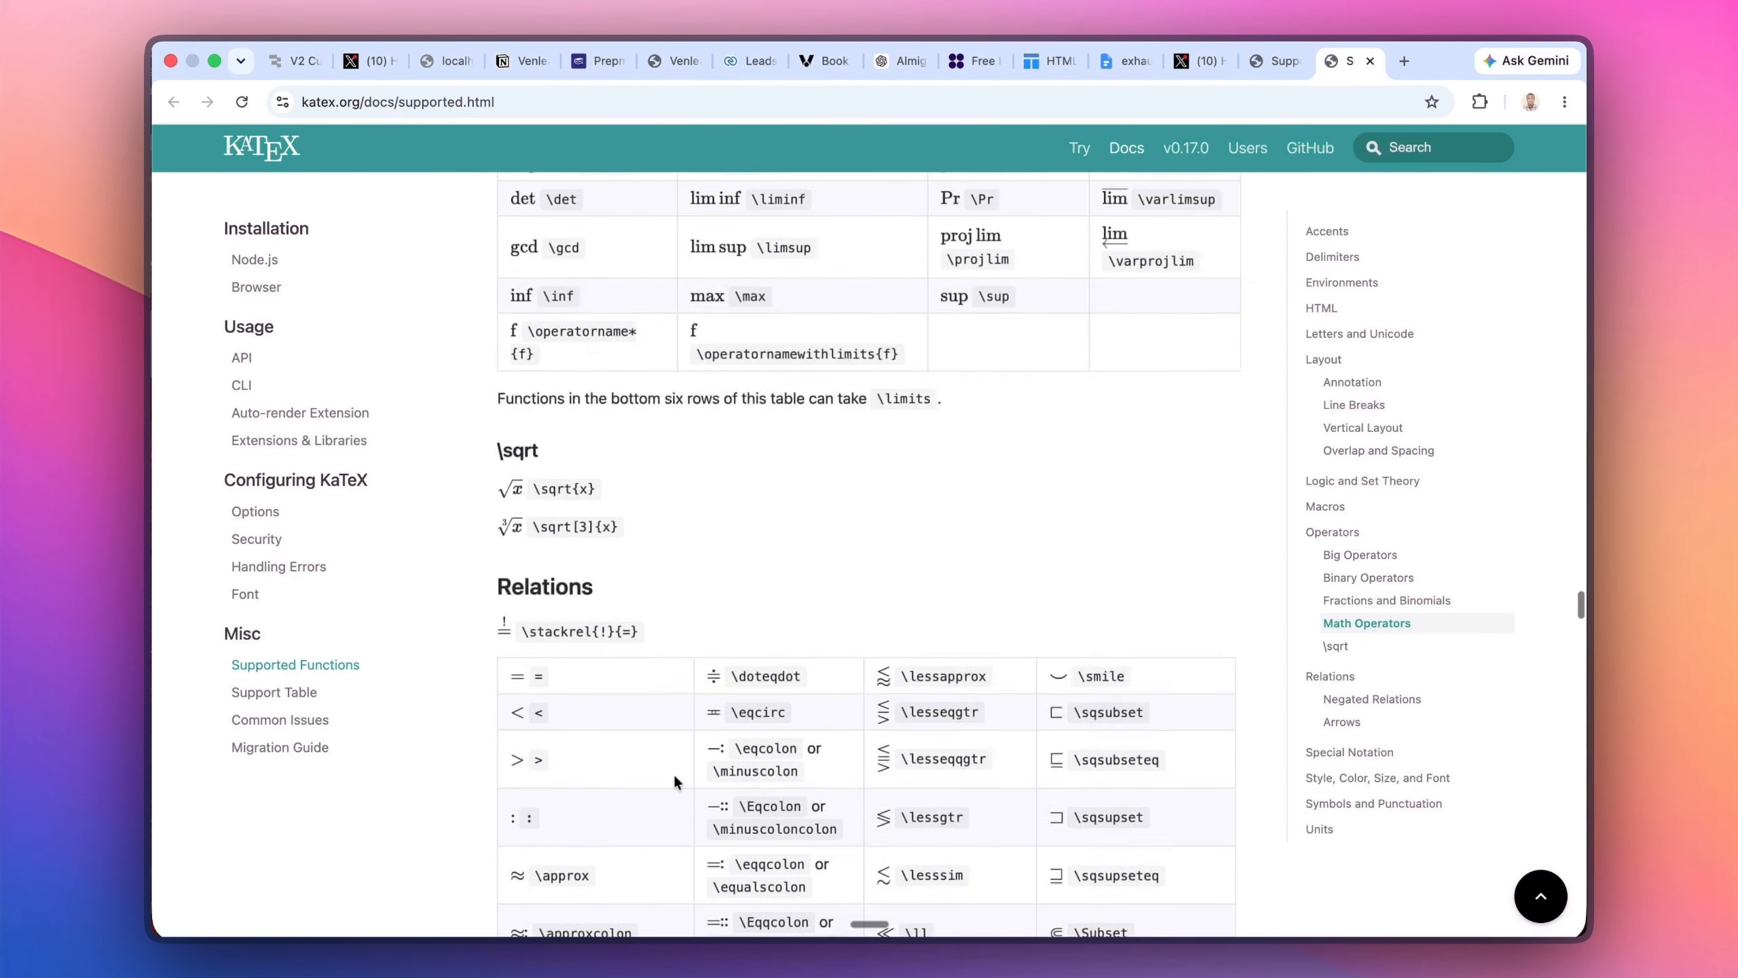
scroll(674, 772, up, 10)
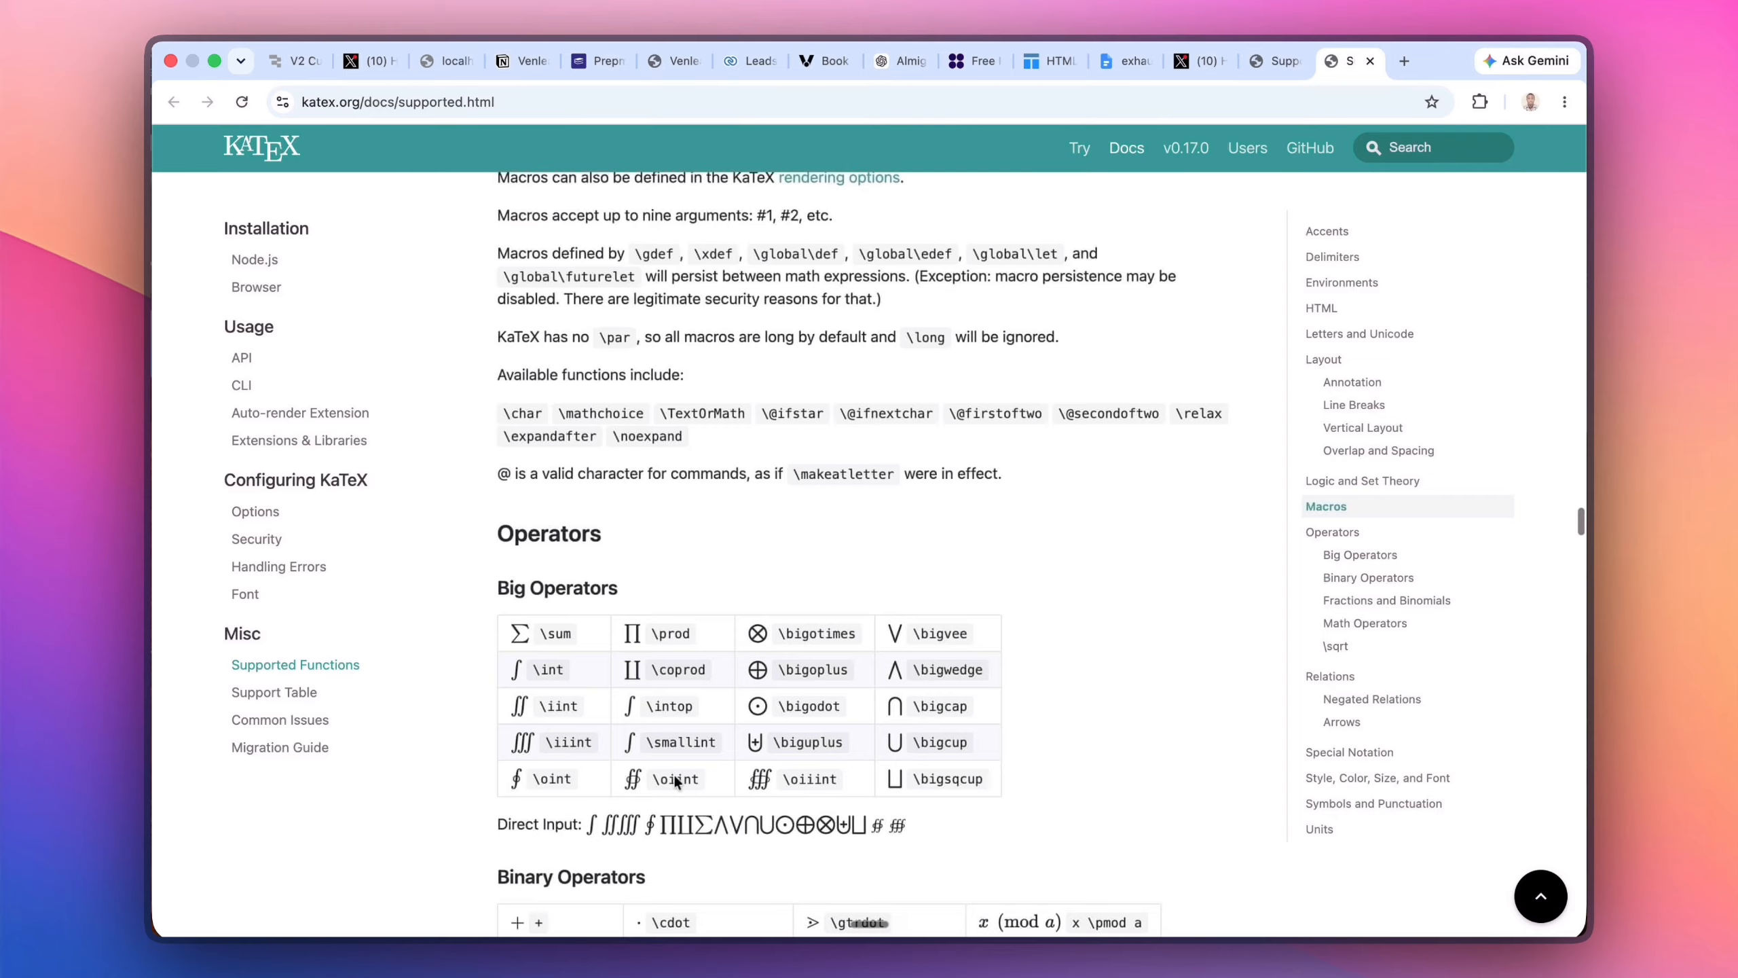
scroll(673, 773, up, 1)
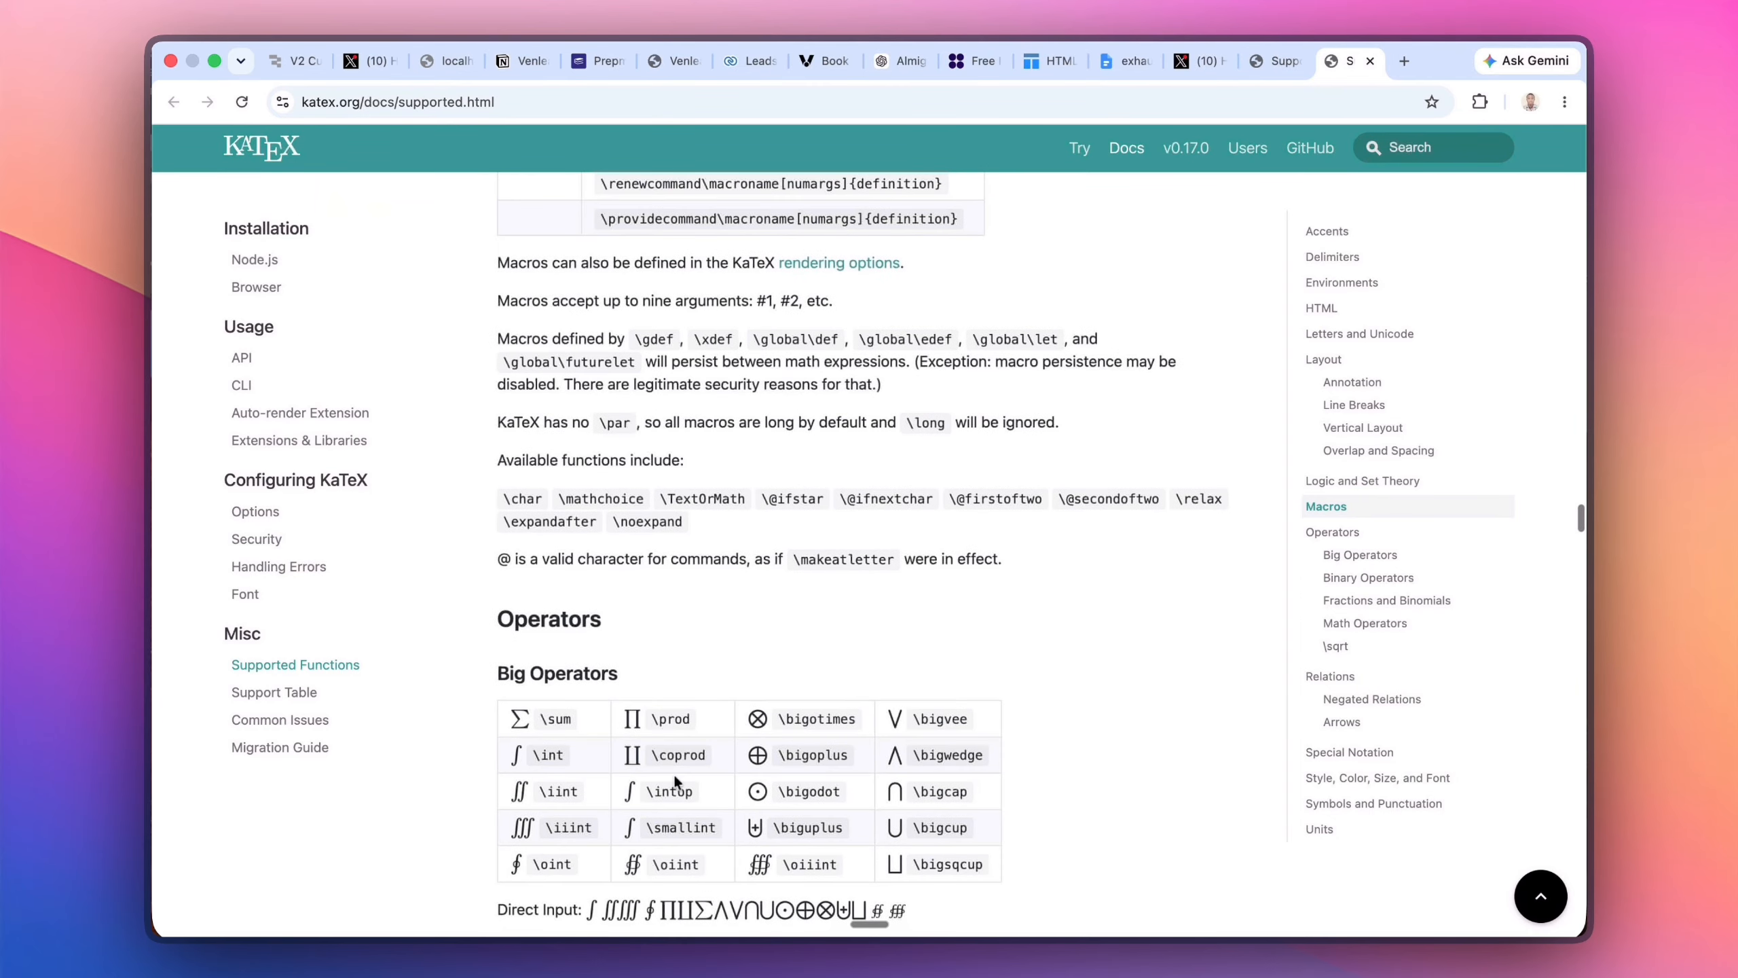
scroll(673, 774, up, 8)
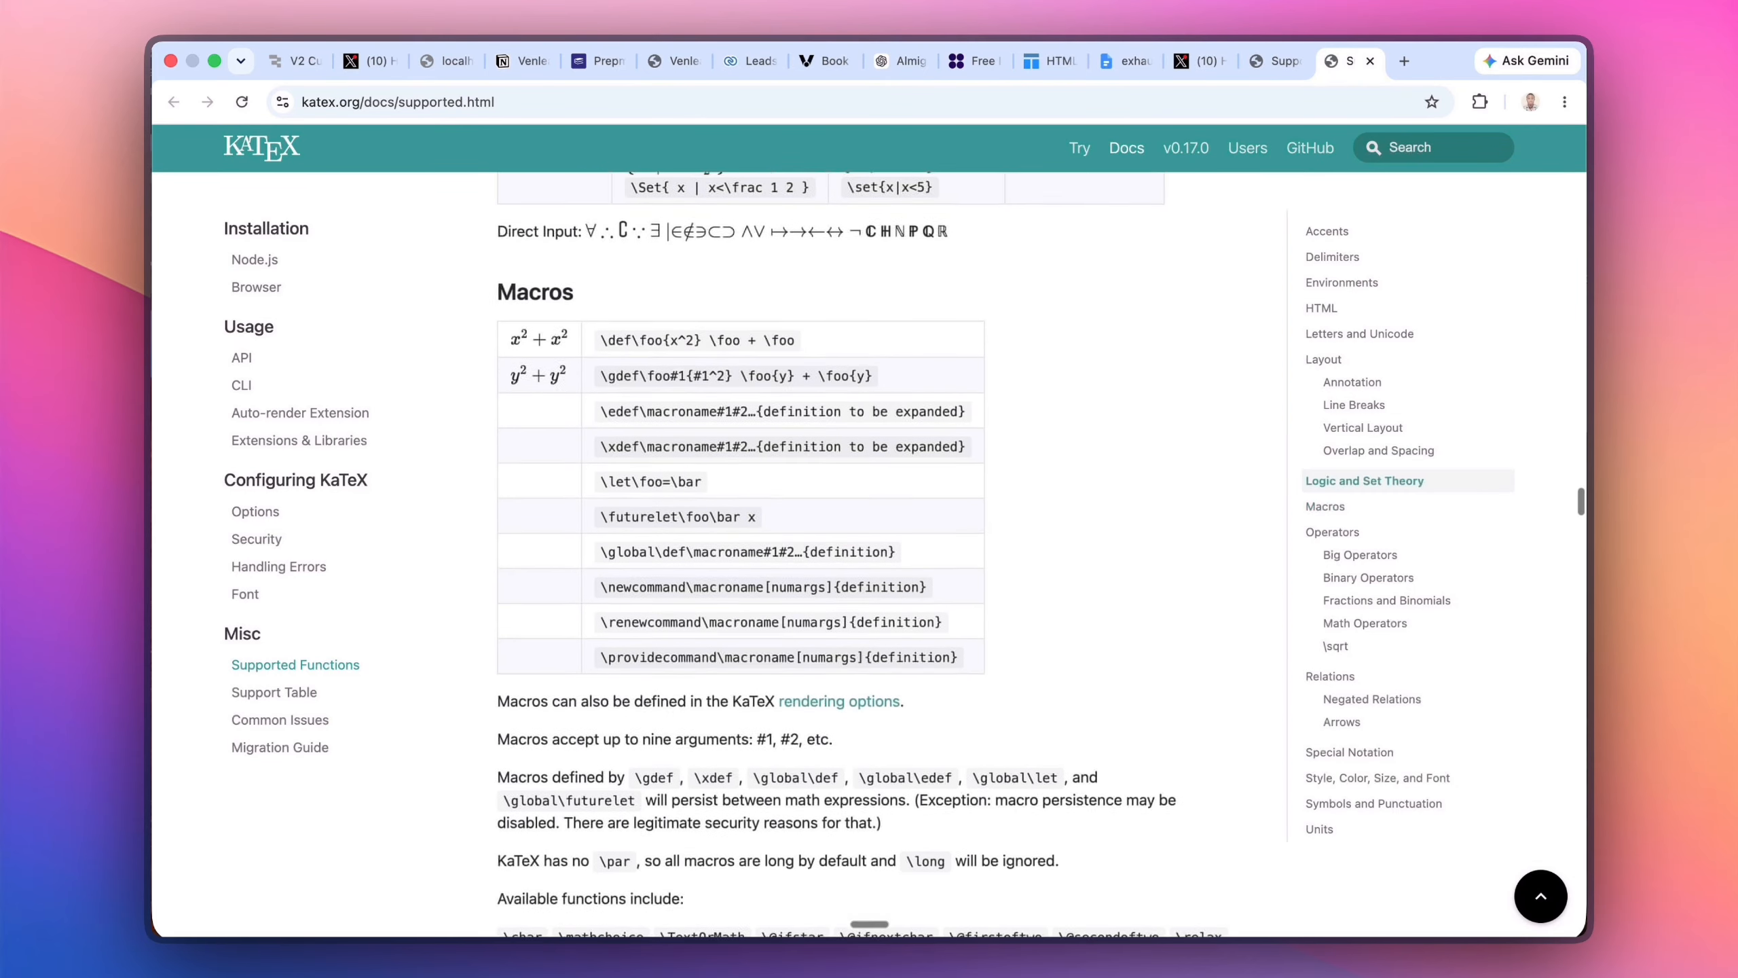
scroll(673, 772, up, 6)
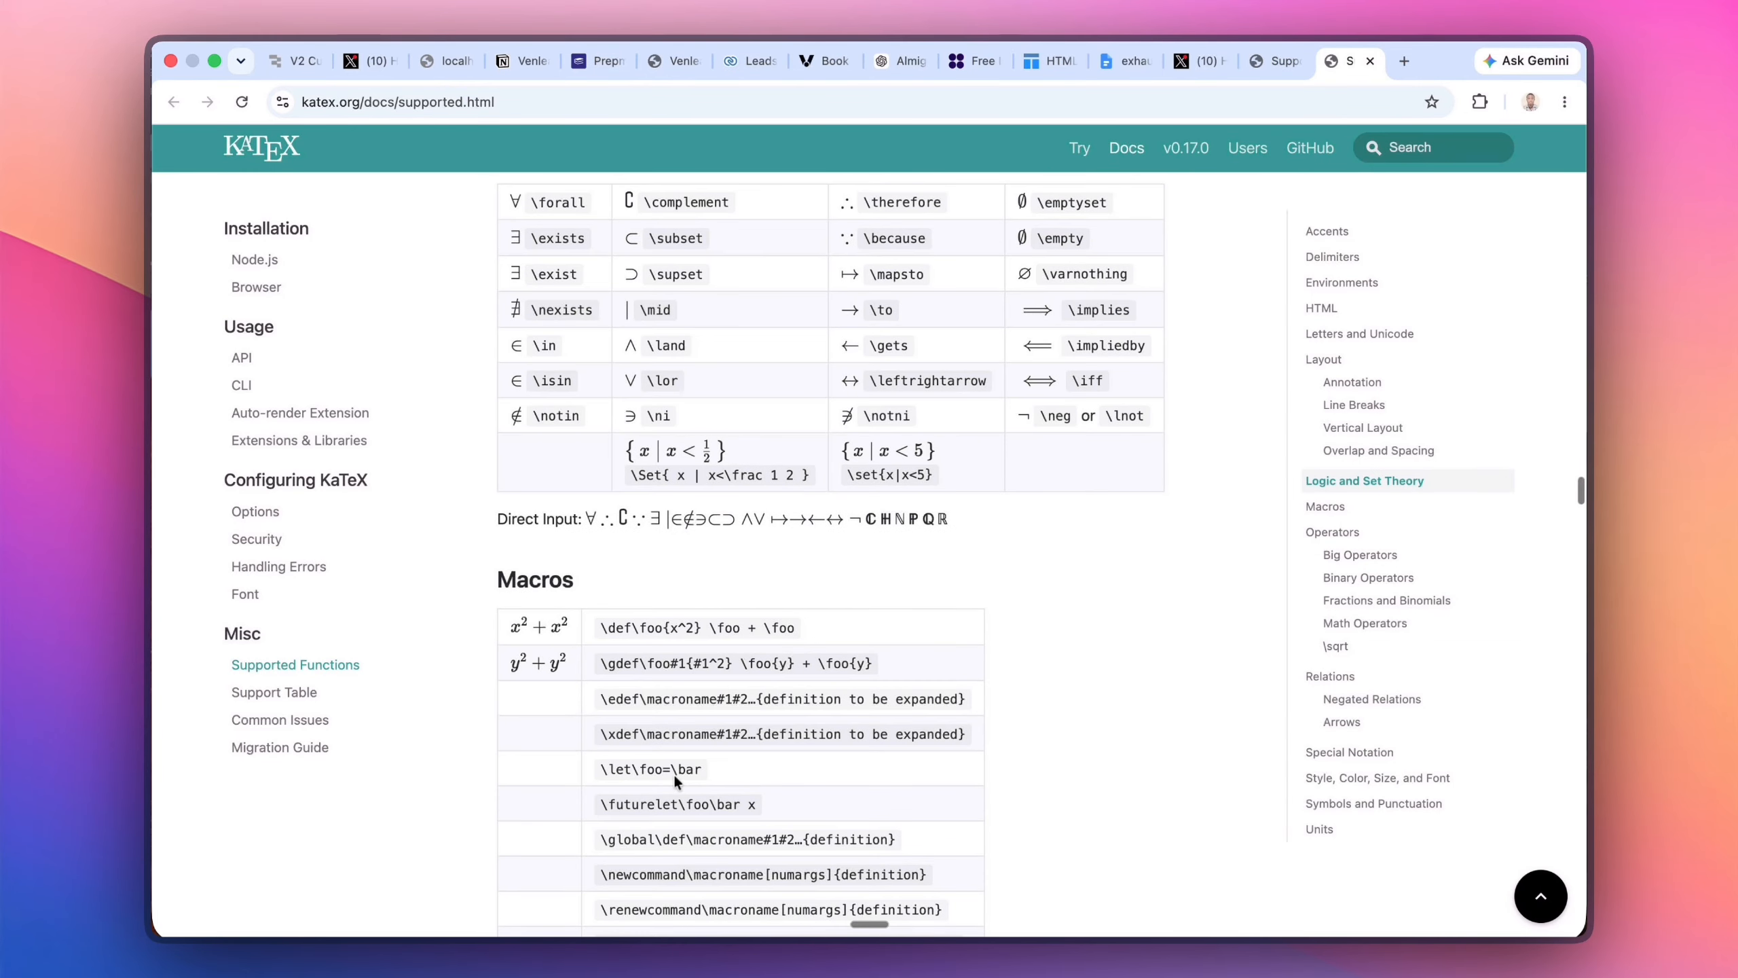
scroll(673, 772, up, 8)
scroll(673, 779, up, 20)
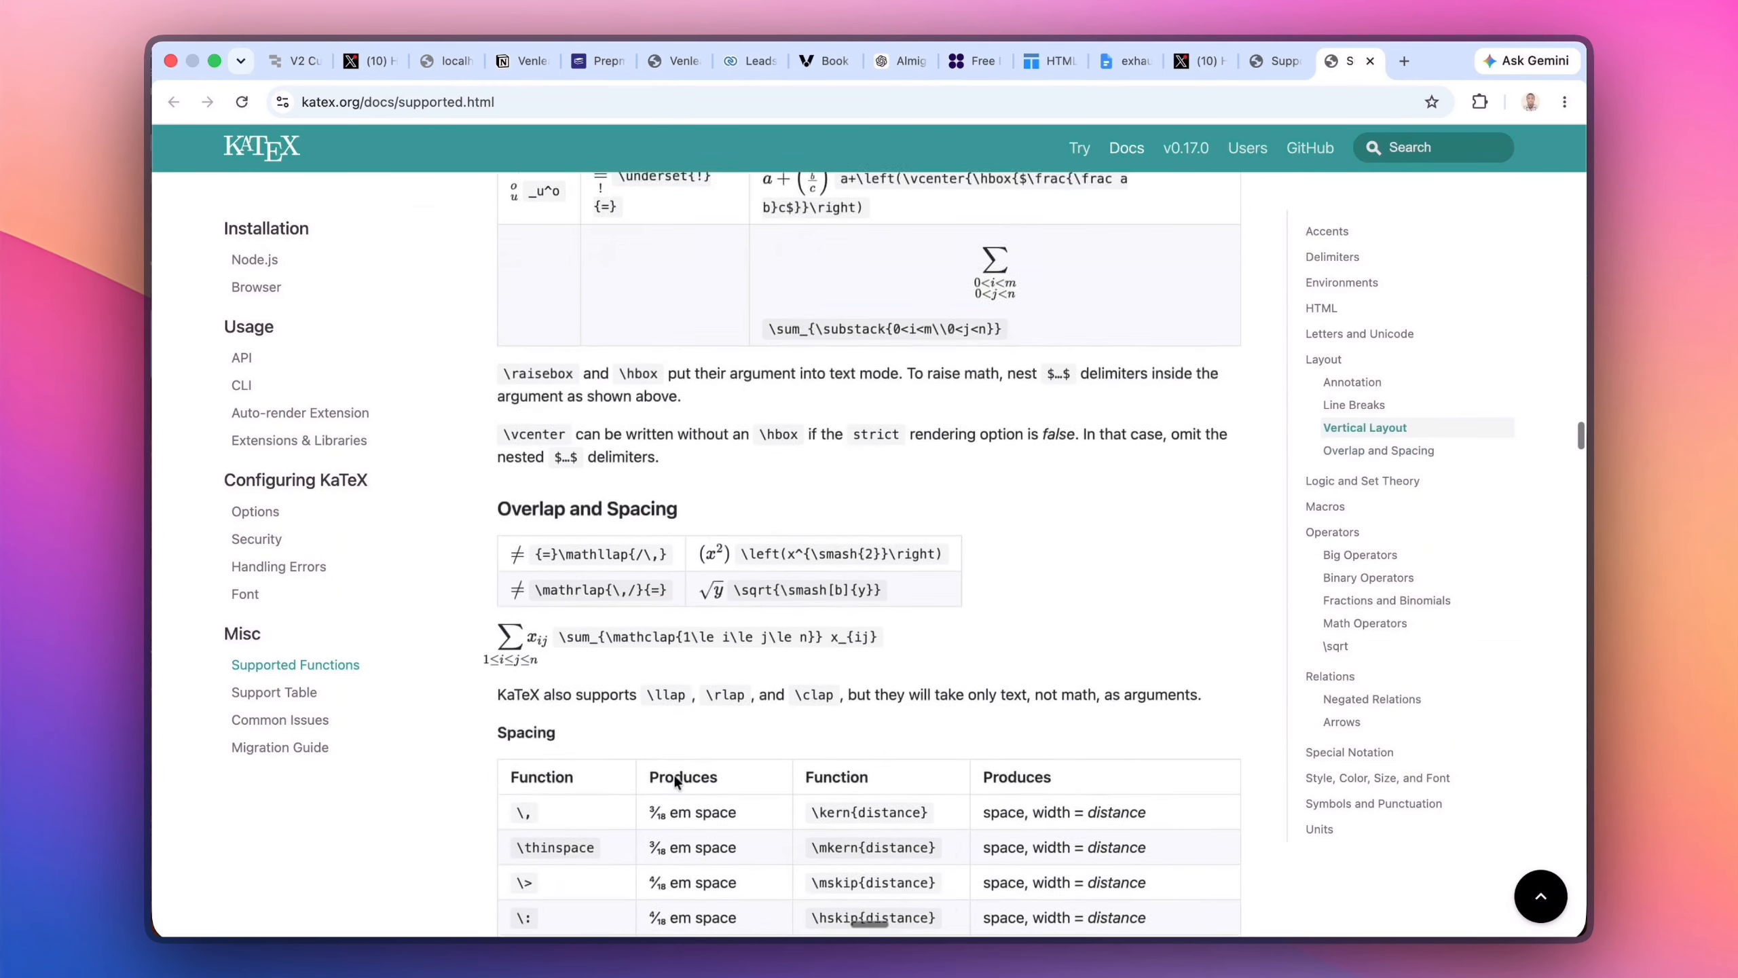
scroll(675, 780, up, 20)
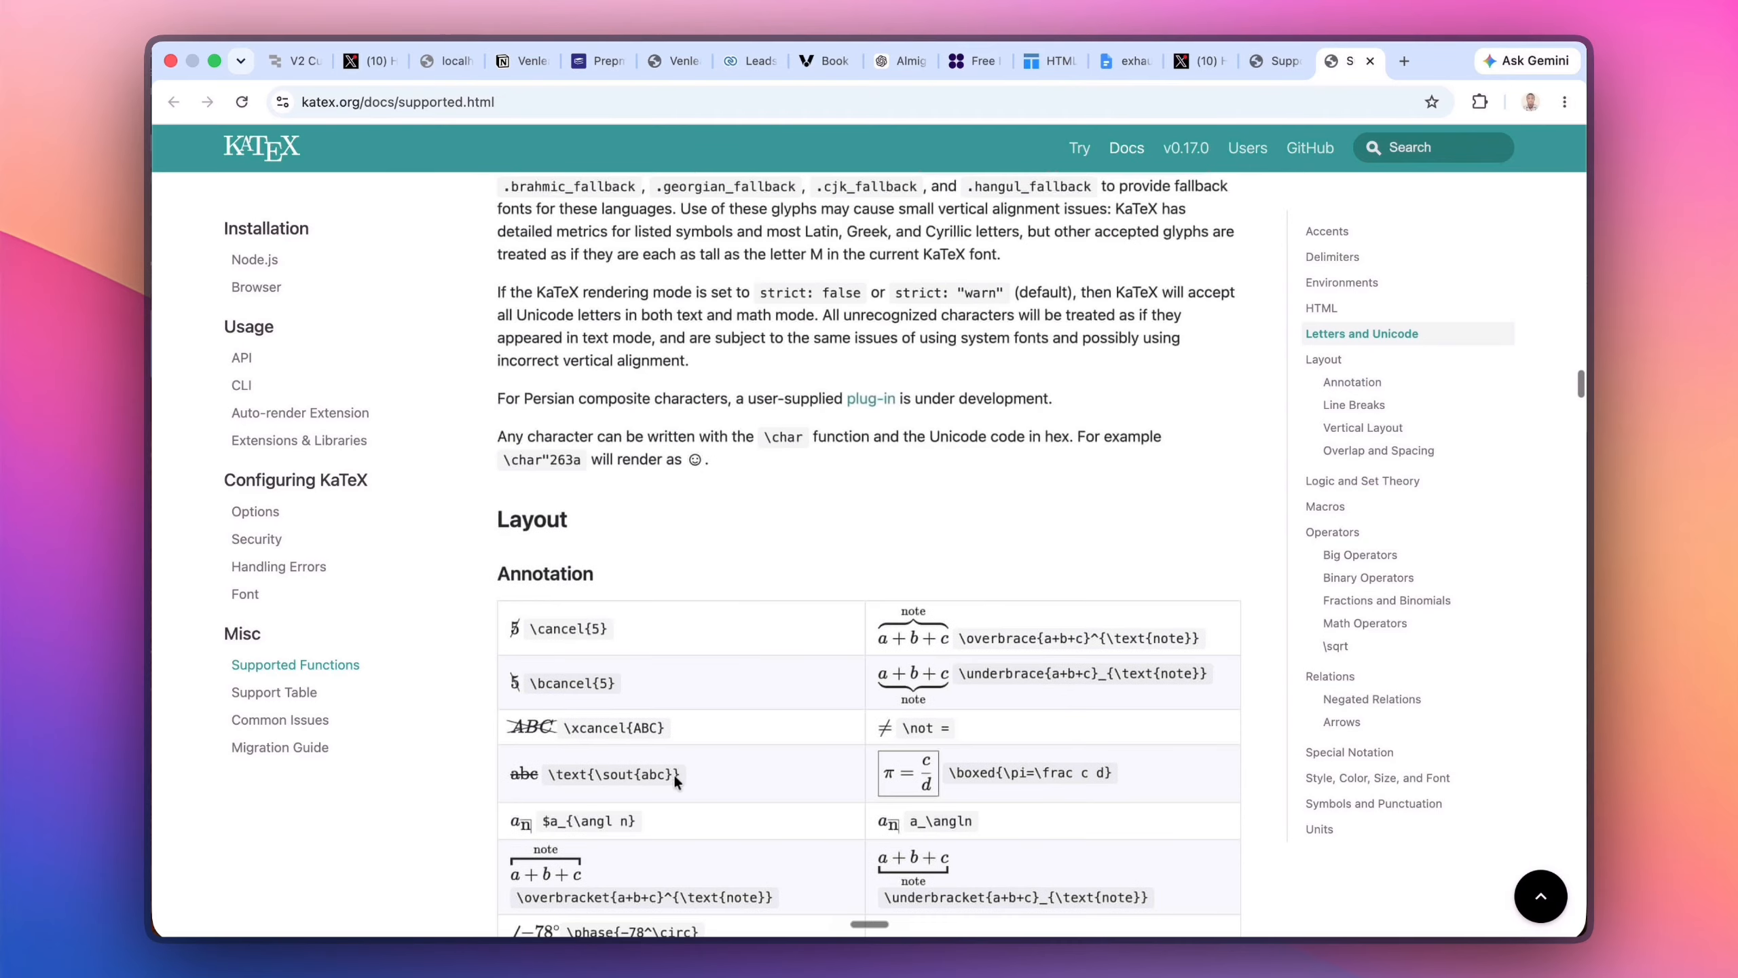
scroll(675, 781, up, 20)
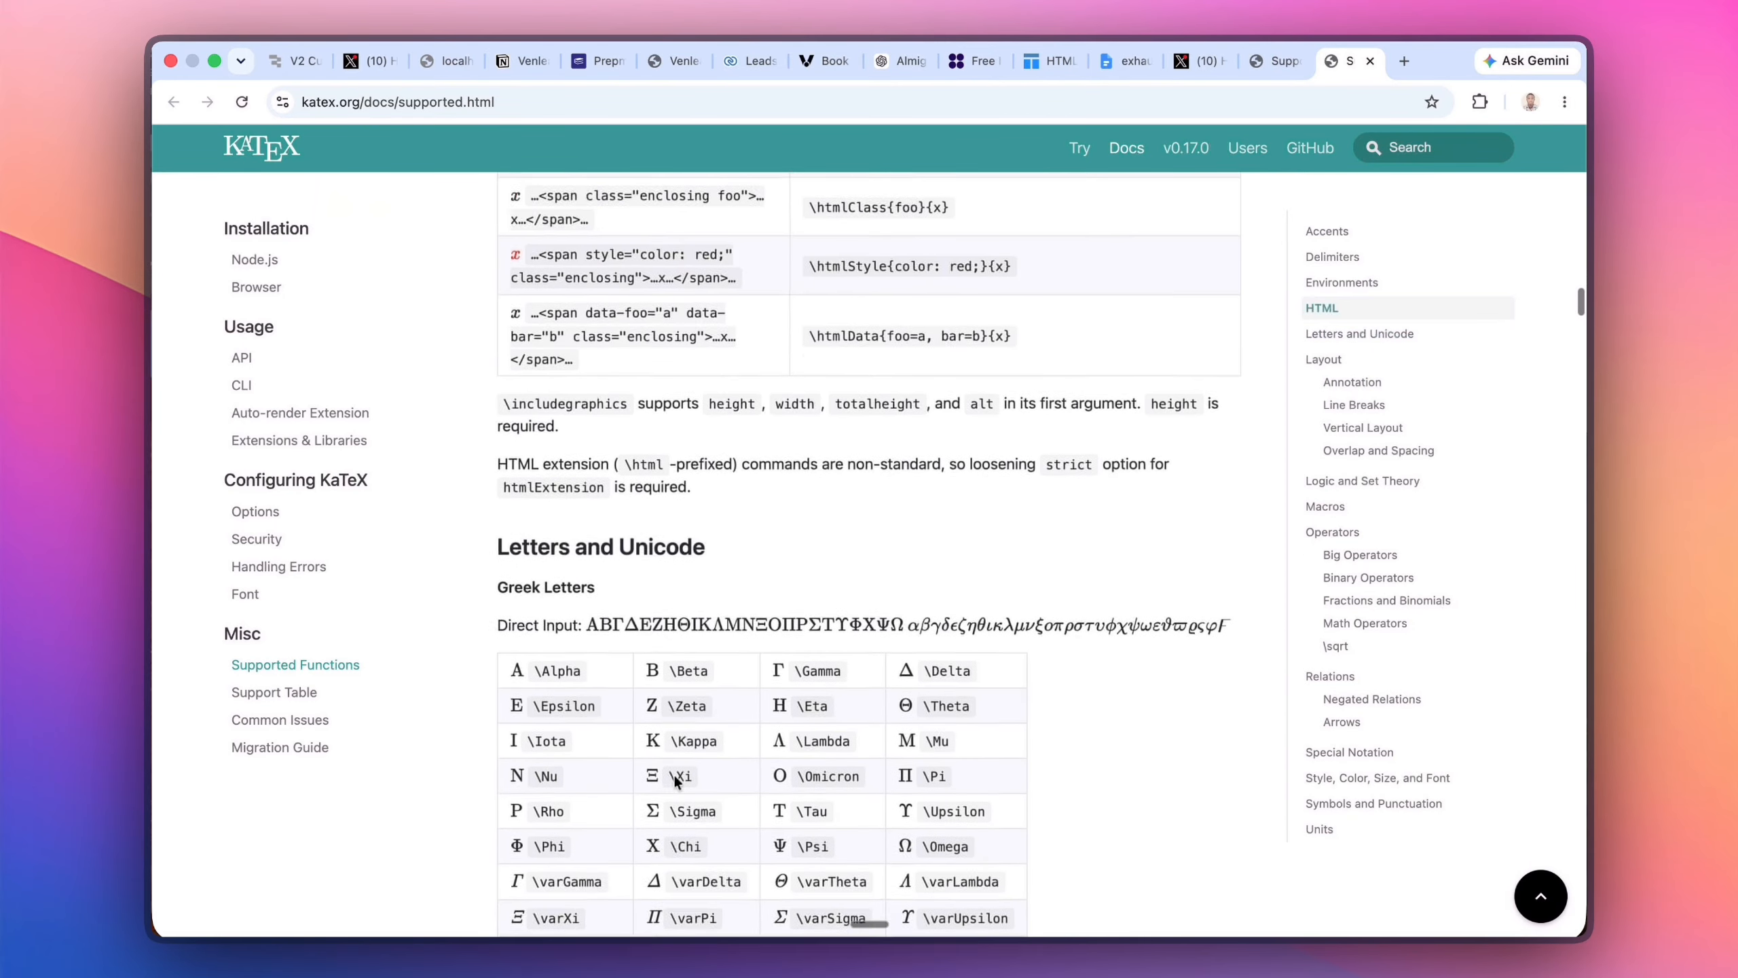
scroll(675, 781, up, 20)
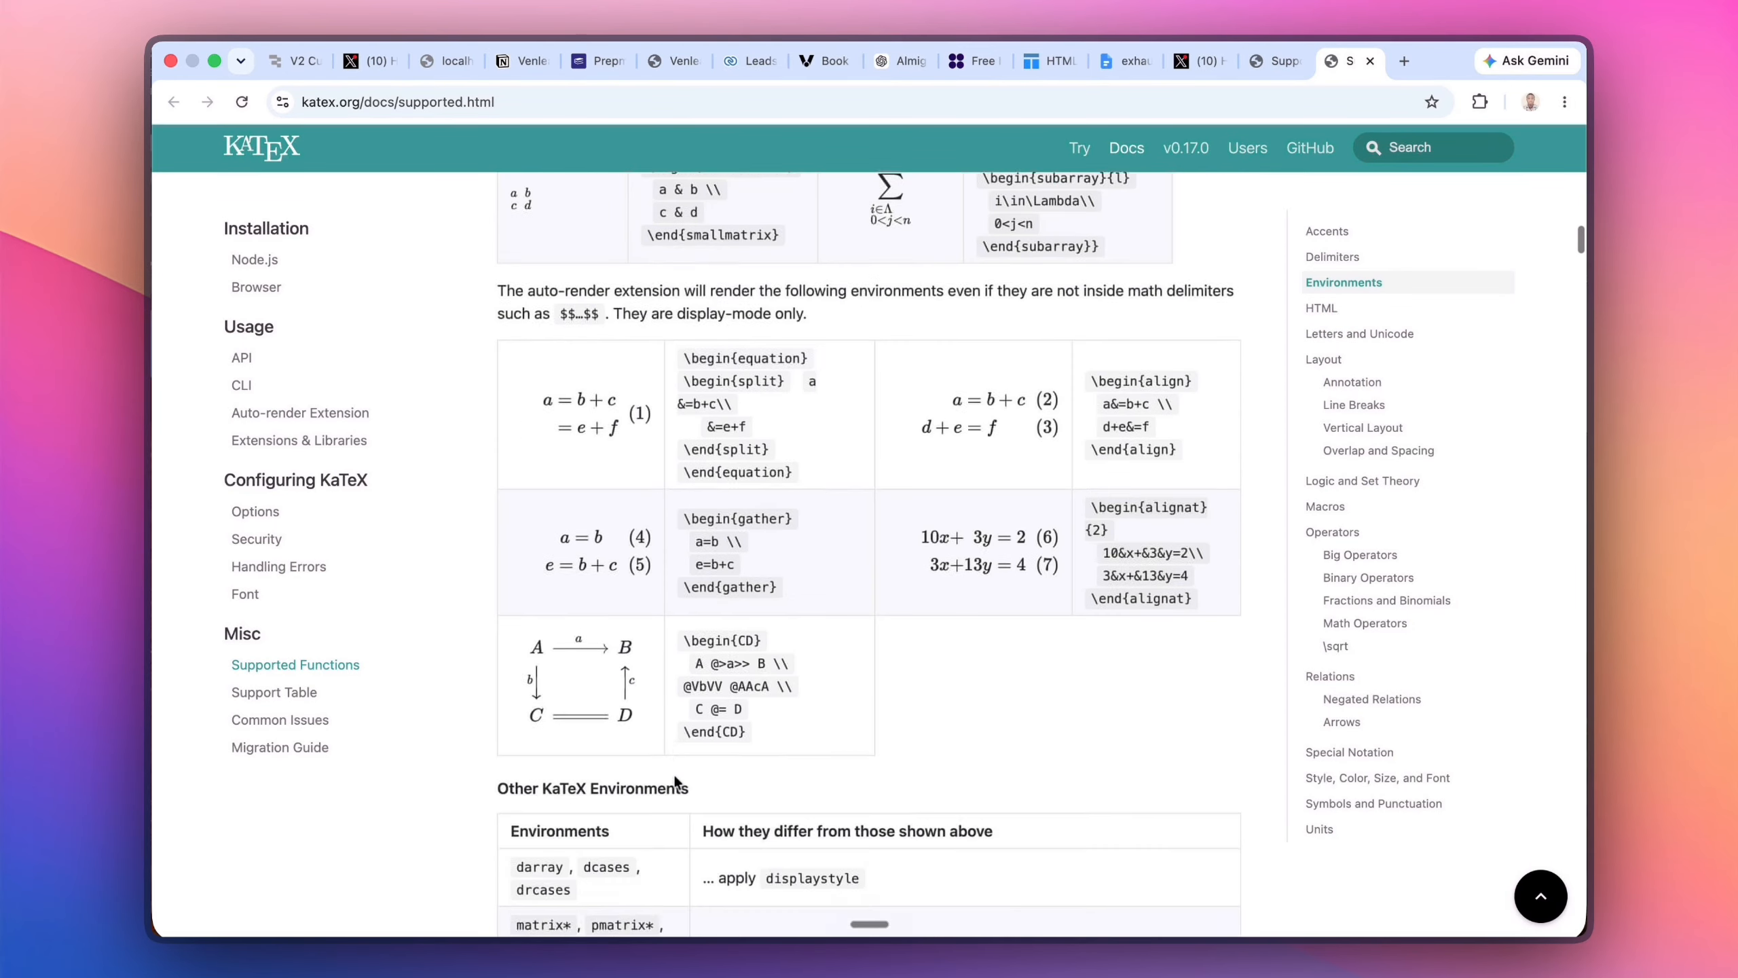
scroll(675, 780, up, 2)
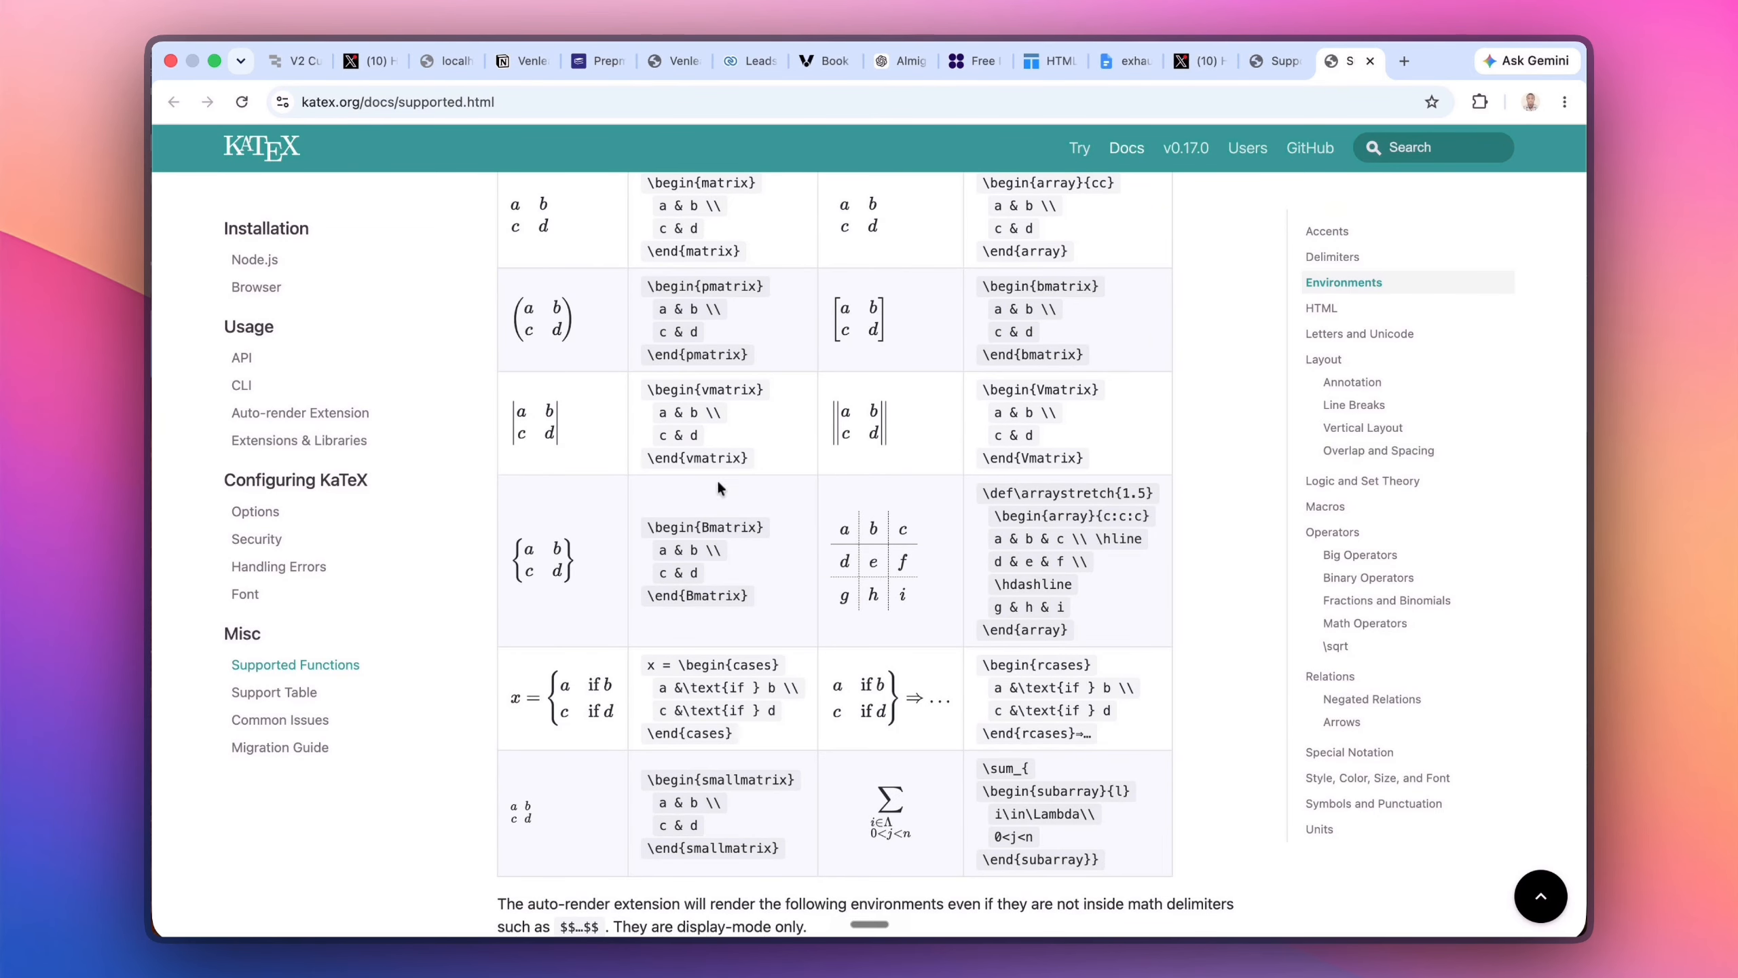
scroll(719, 488, up, 5)
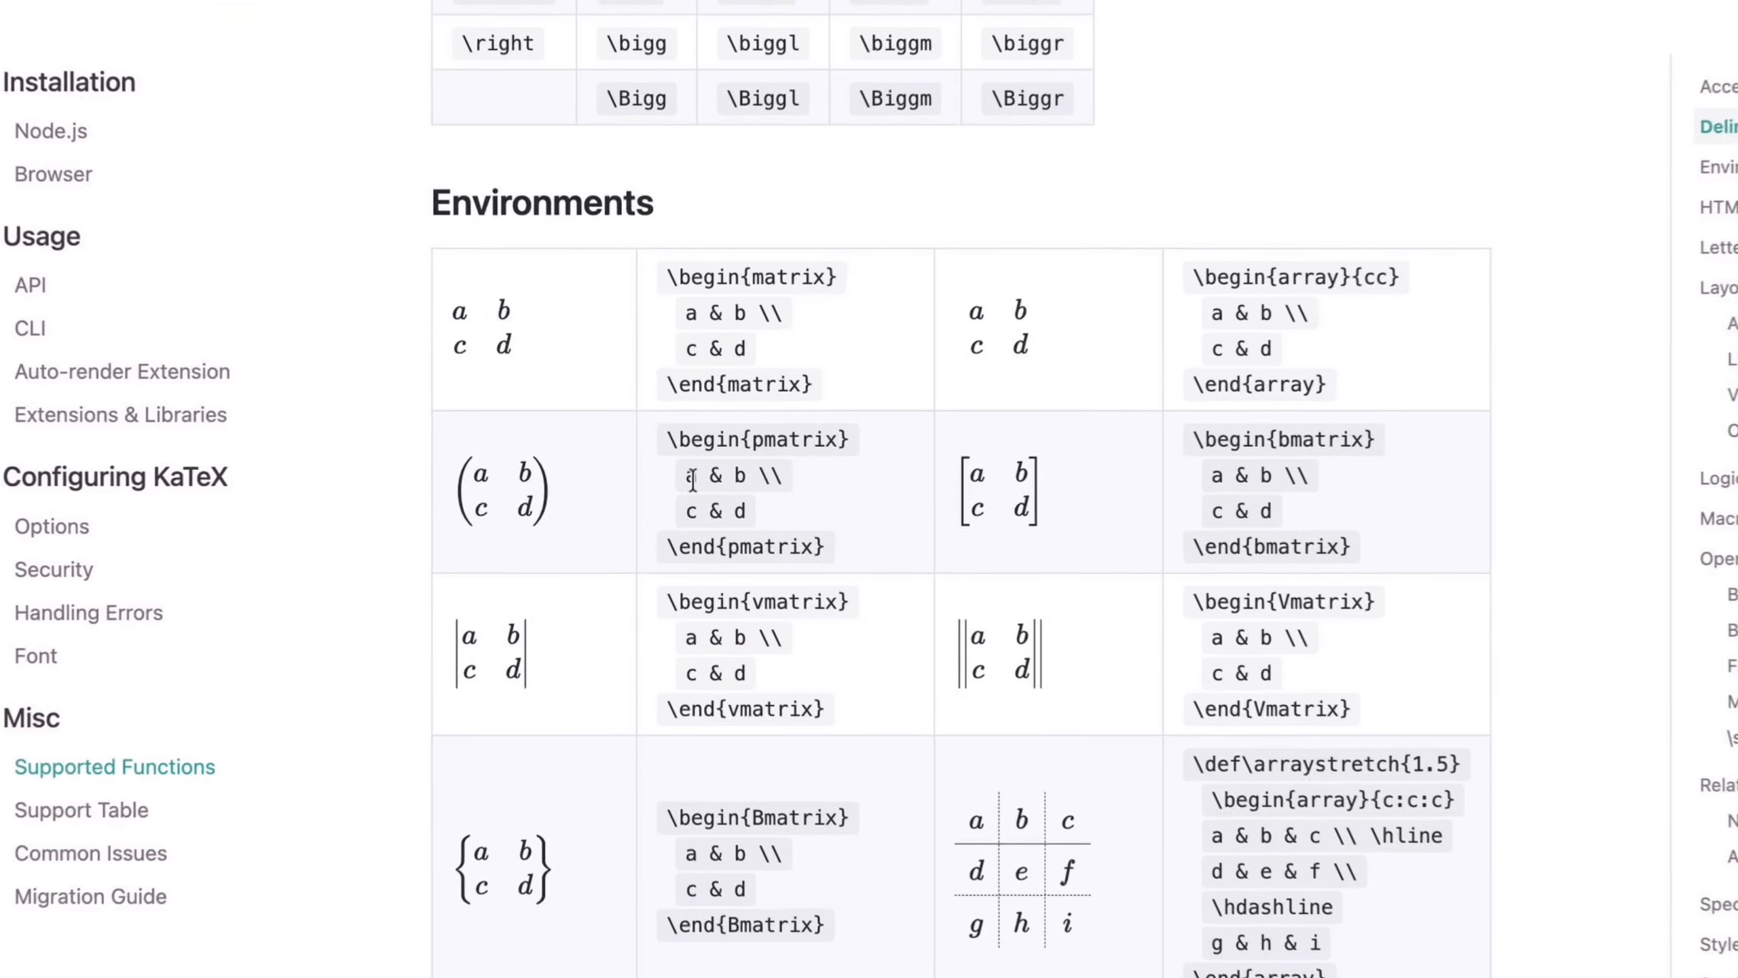
- Copy the sample code of the pmatrix environment from the KaTeX Environments table
drag(661, 479, 696, 484)
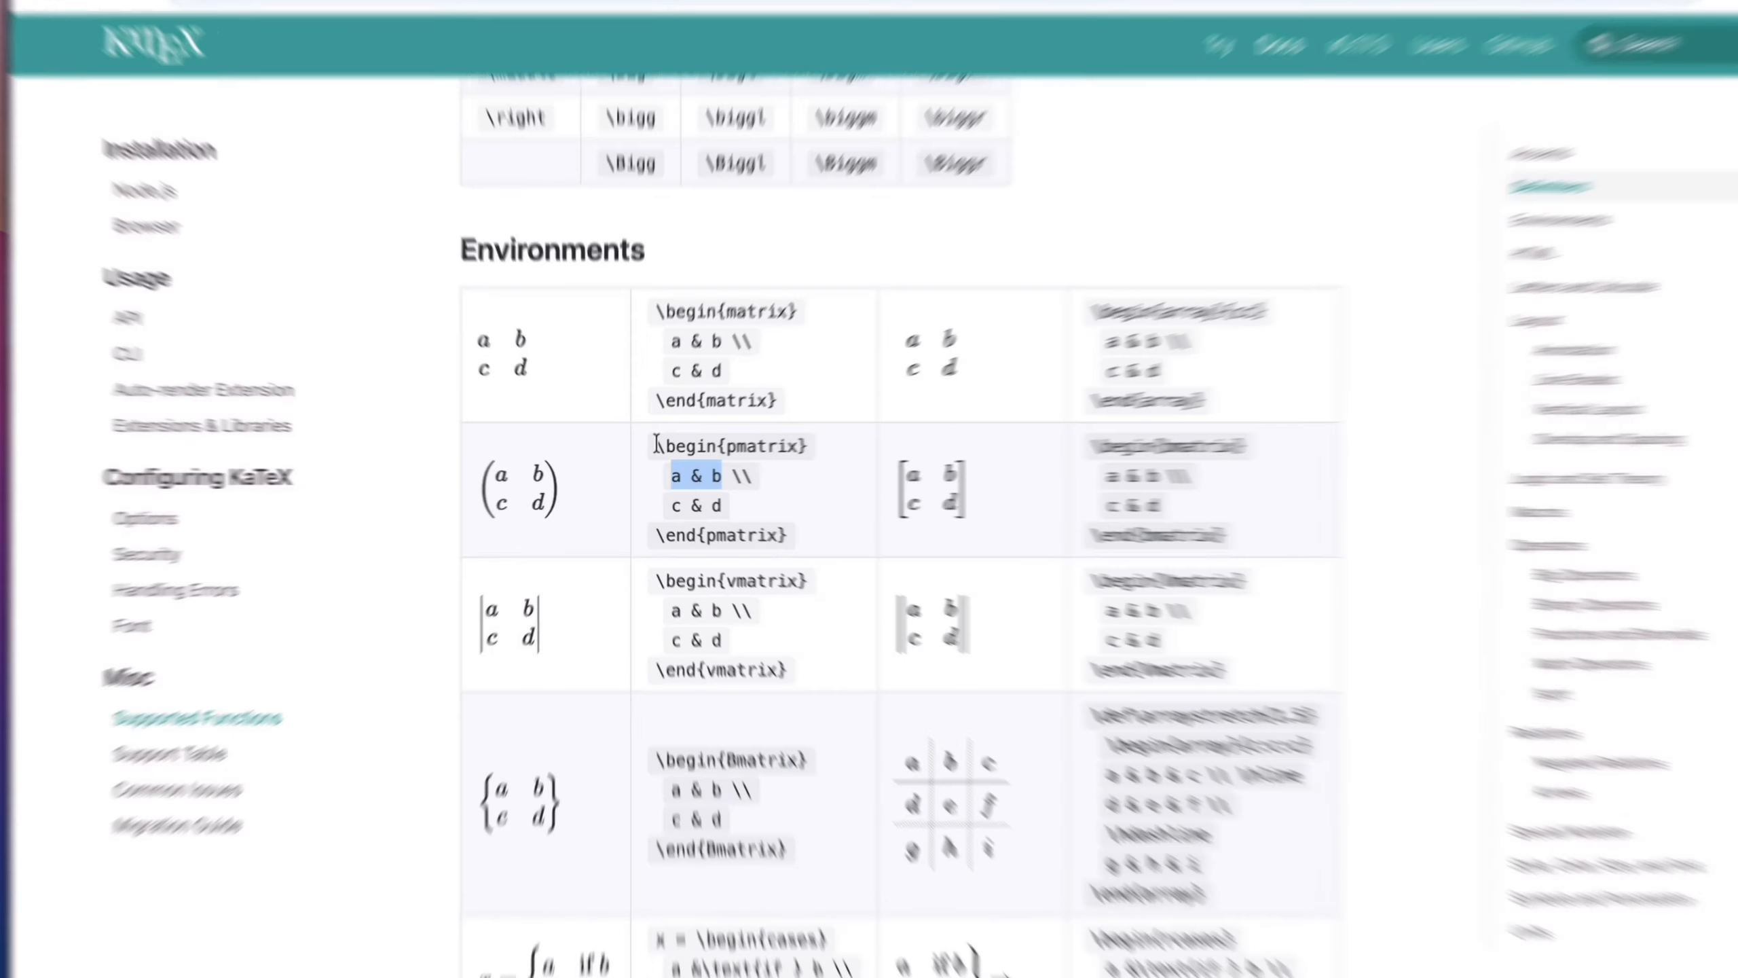
drag(644, 455, 755, 523)
key(super+c)
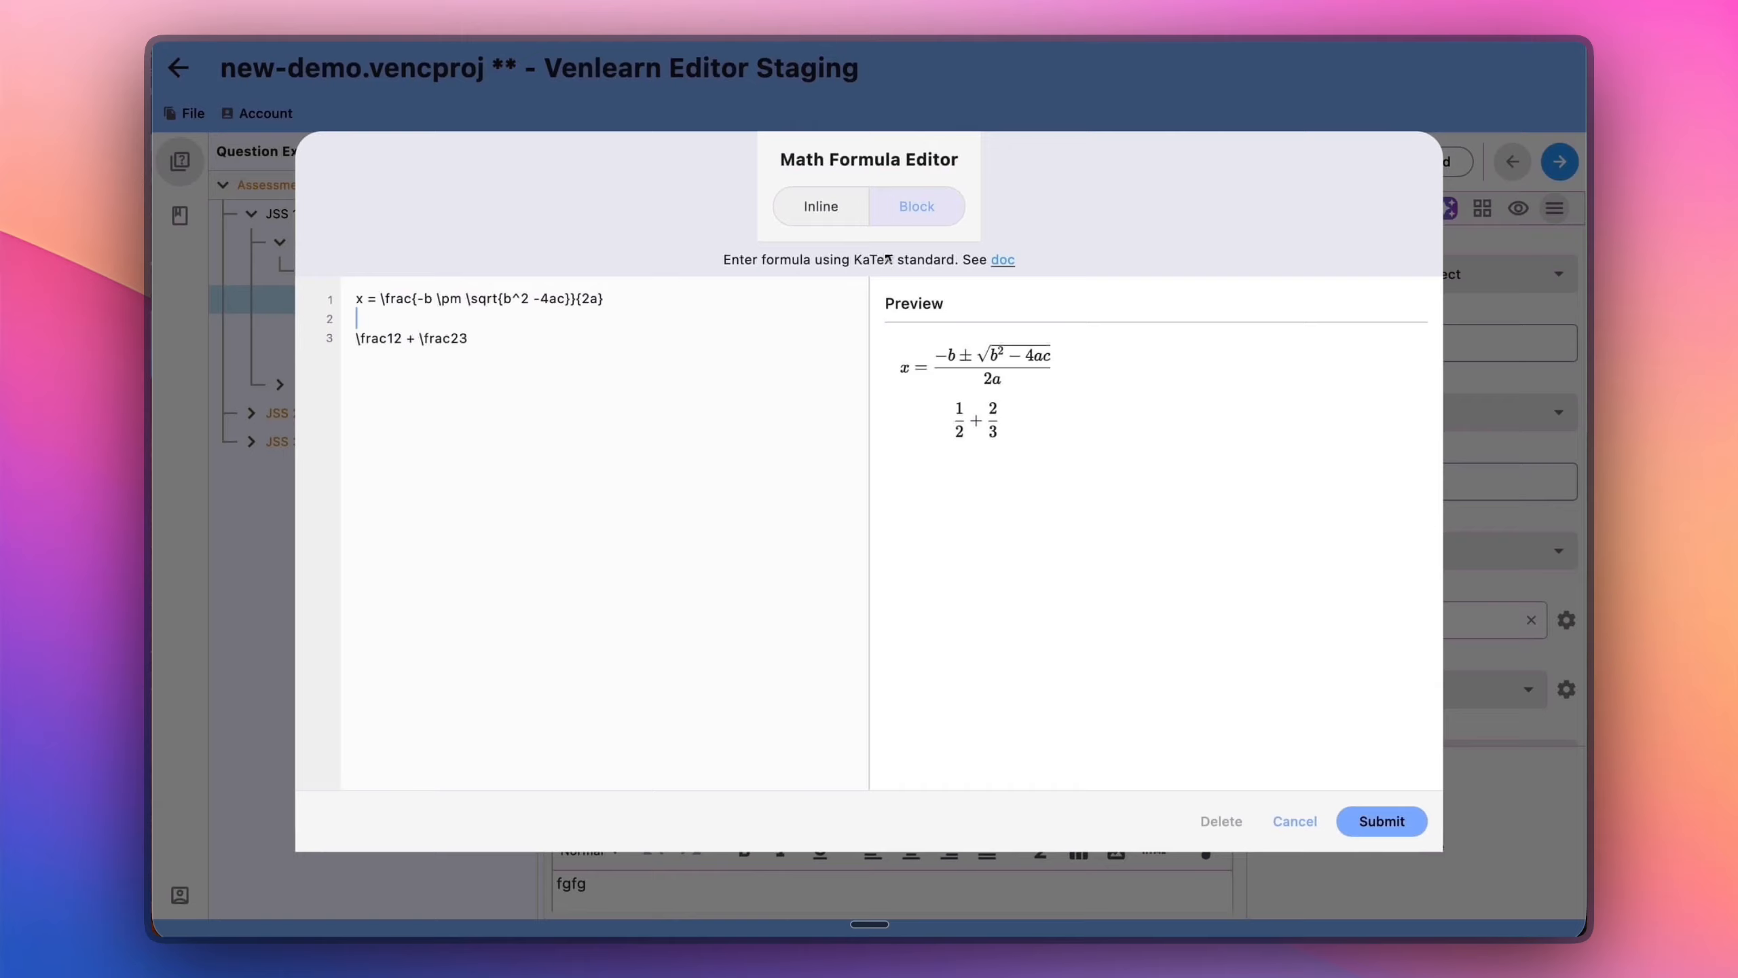
- Submit the block formula holding the quadratic formula and \frac12 + \frac23, and add a new line between the Question 1 sentence and the formula
click(418, 315)
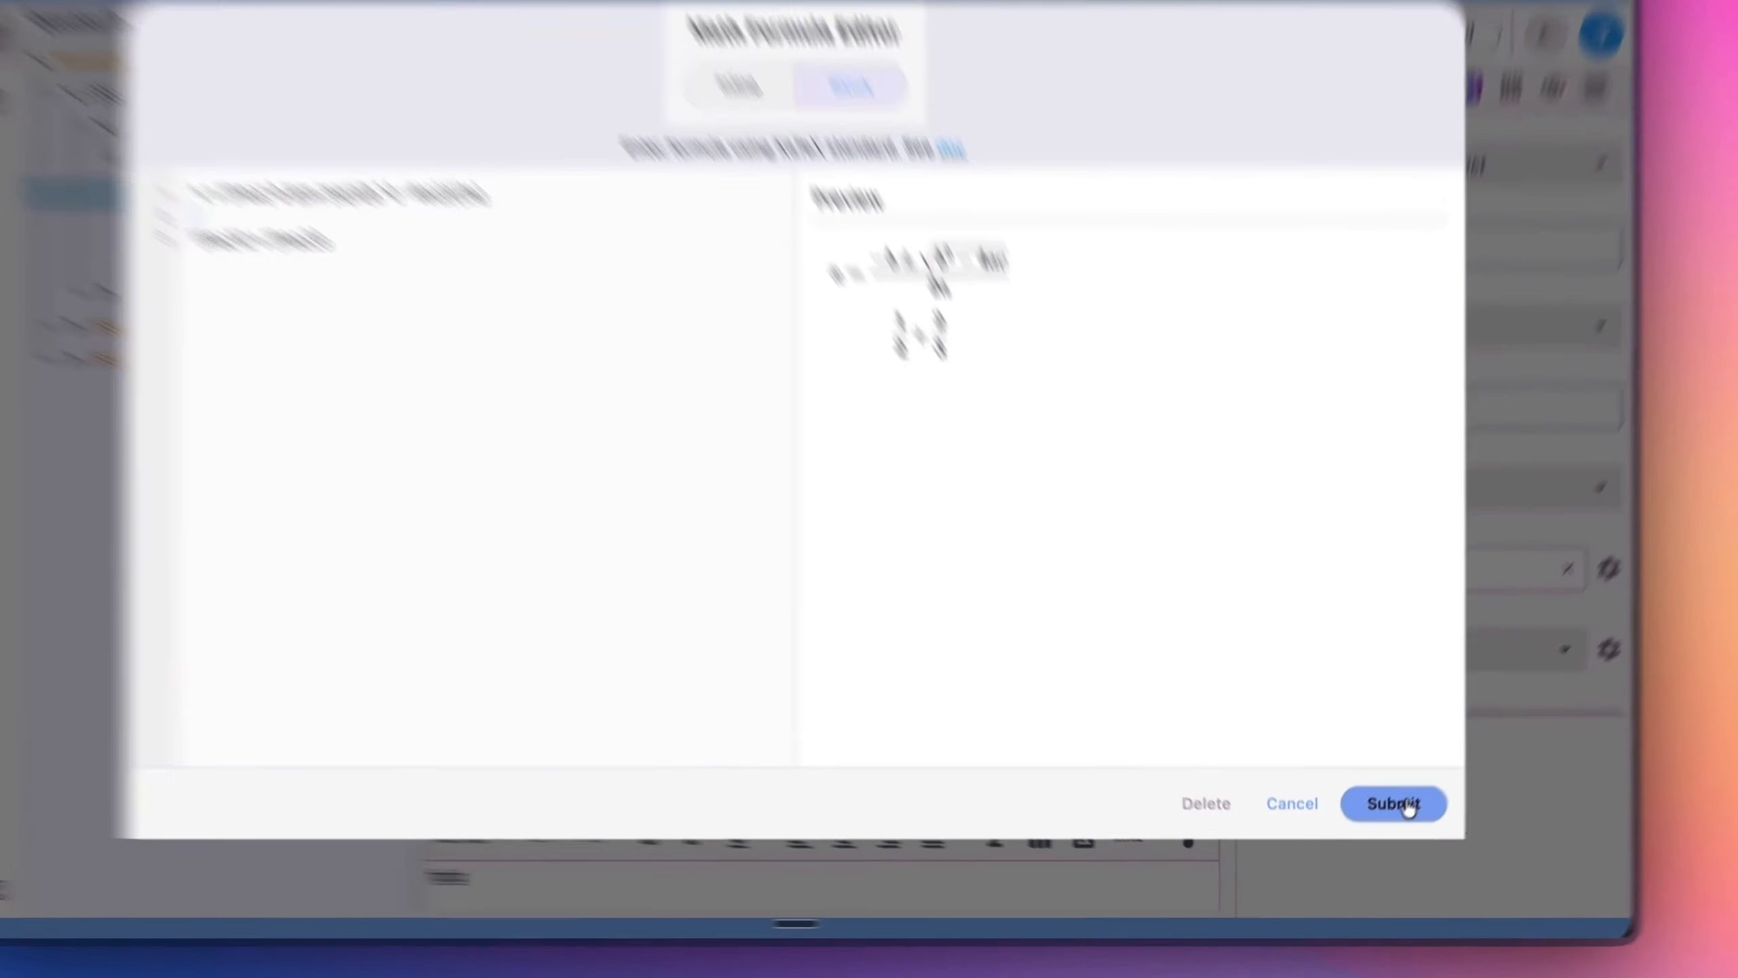
click(1391, 819)
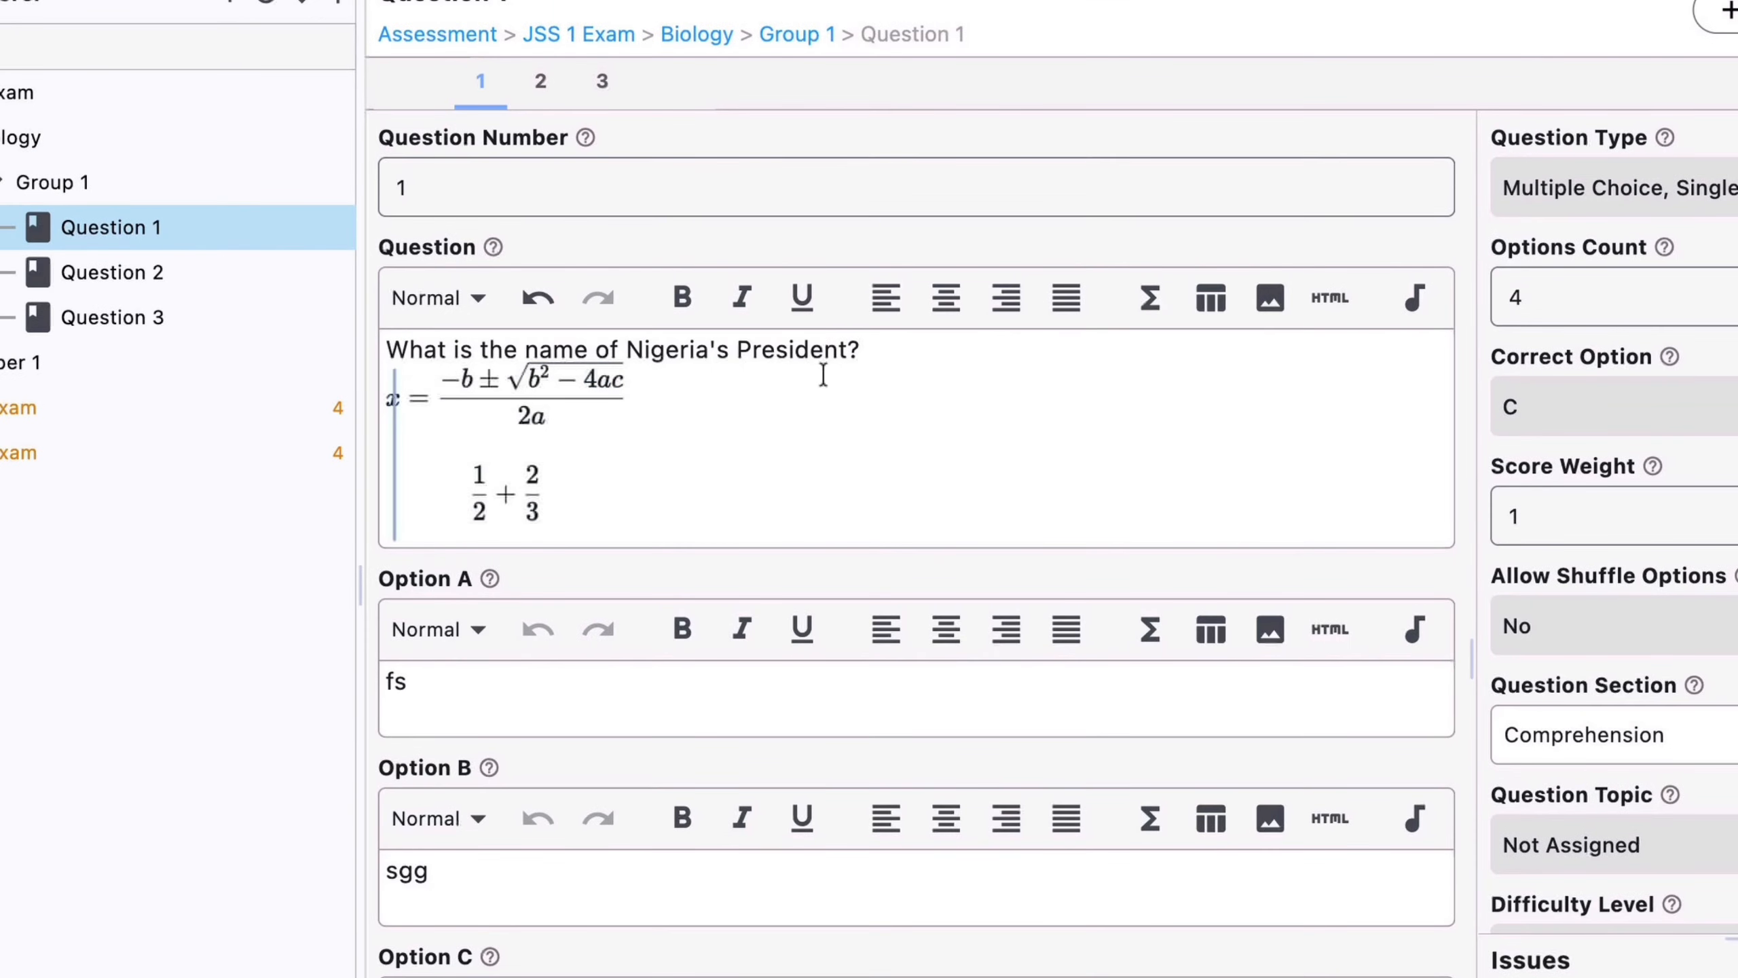
key(Return)
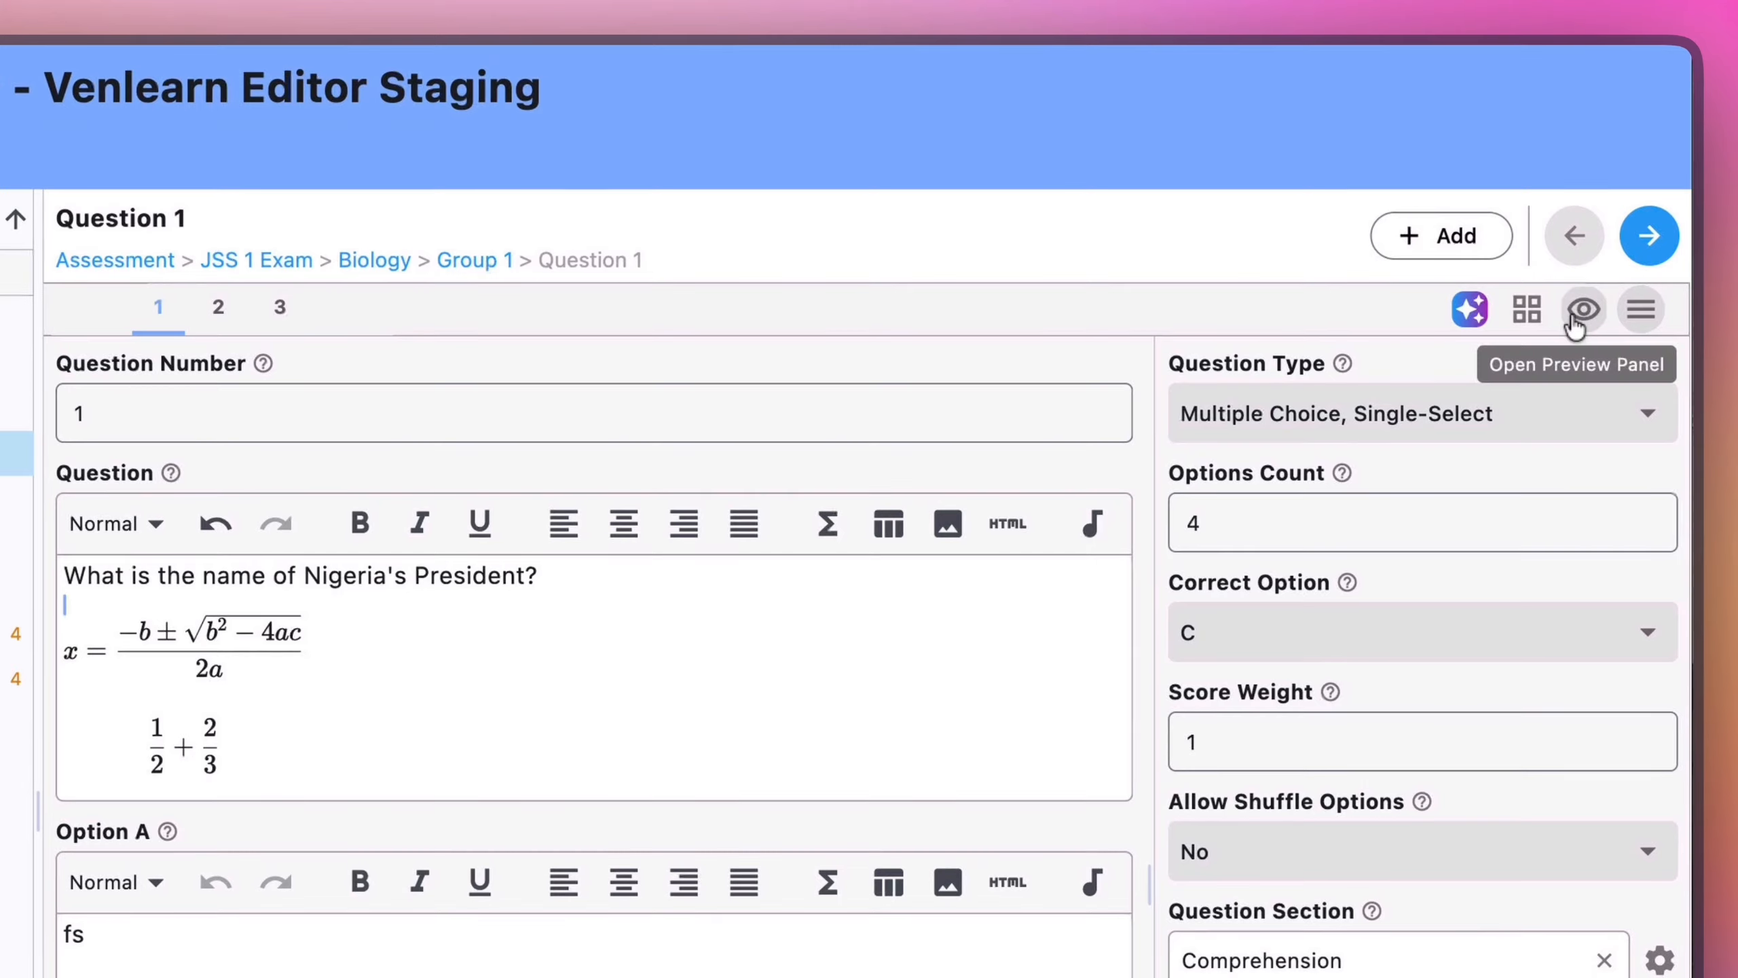
- Preview Question 1, open the question's block formula for editing and cancel without changing it
click(1583, 308)
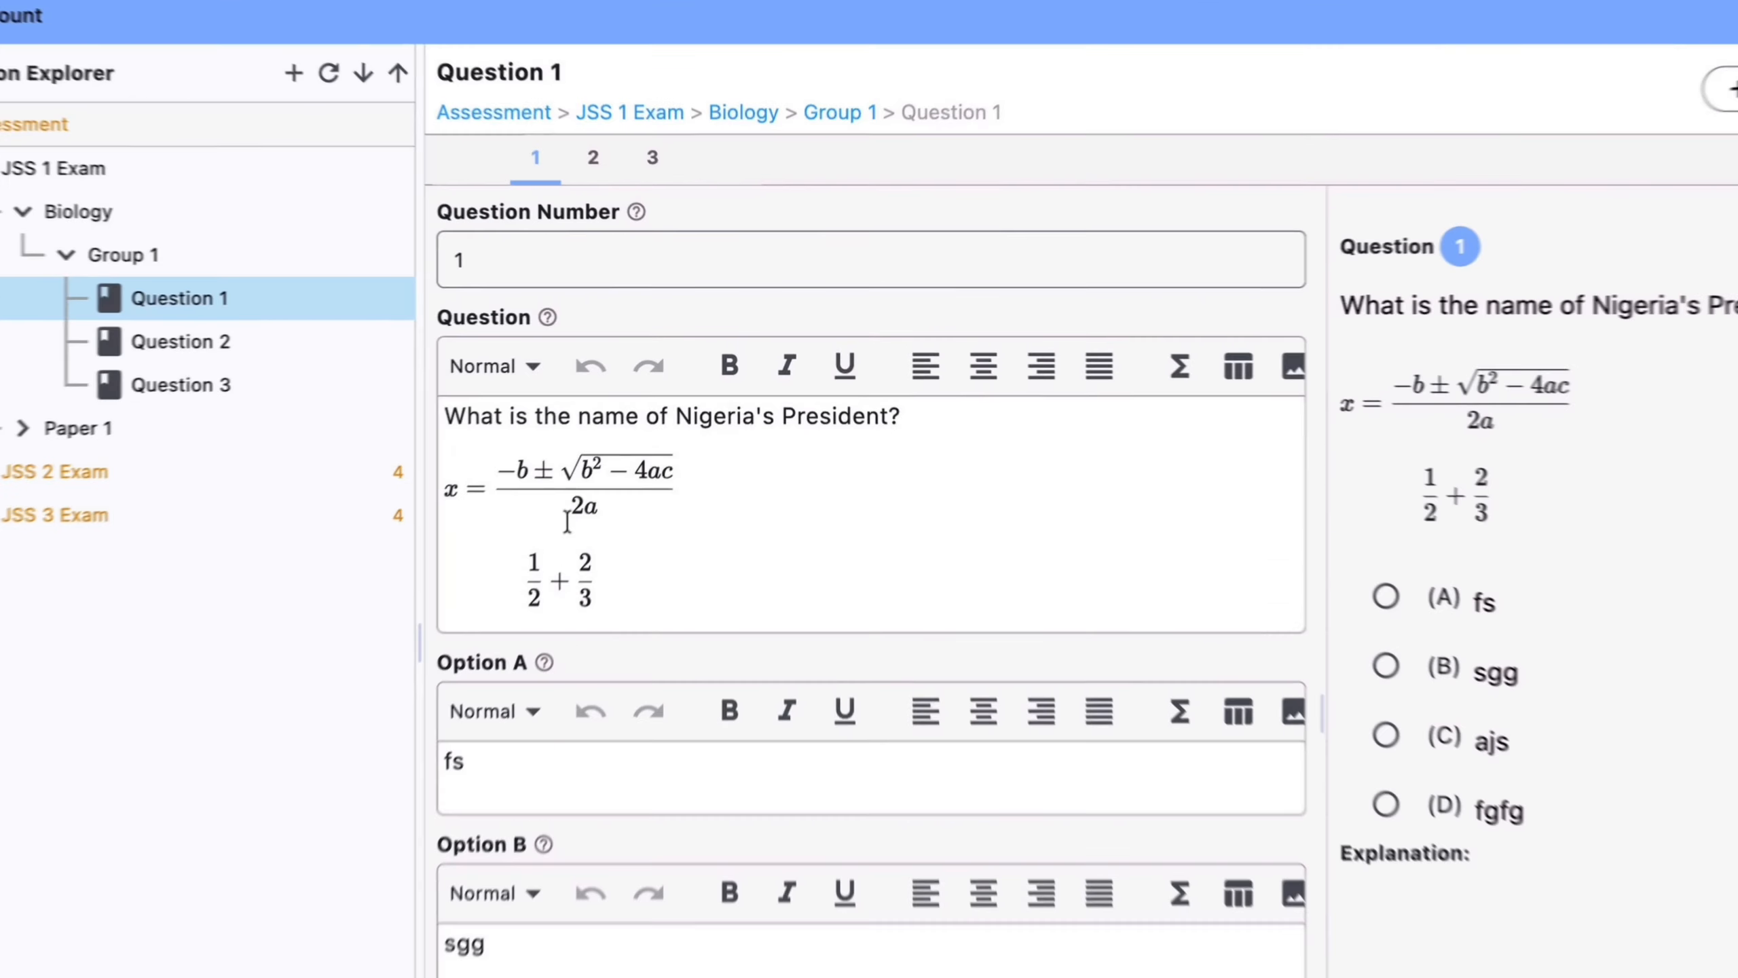
right_click(559, 402)
click(675, 461)
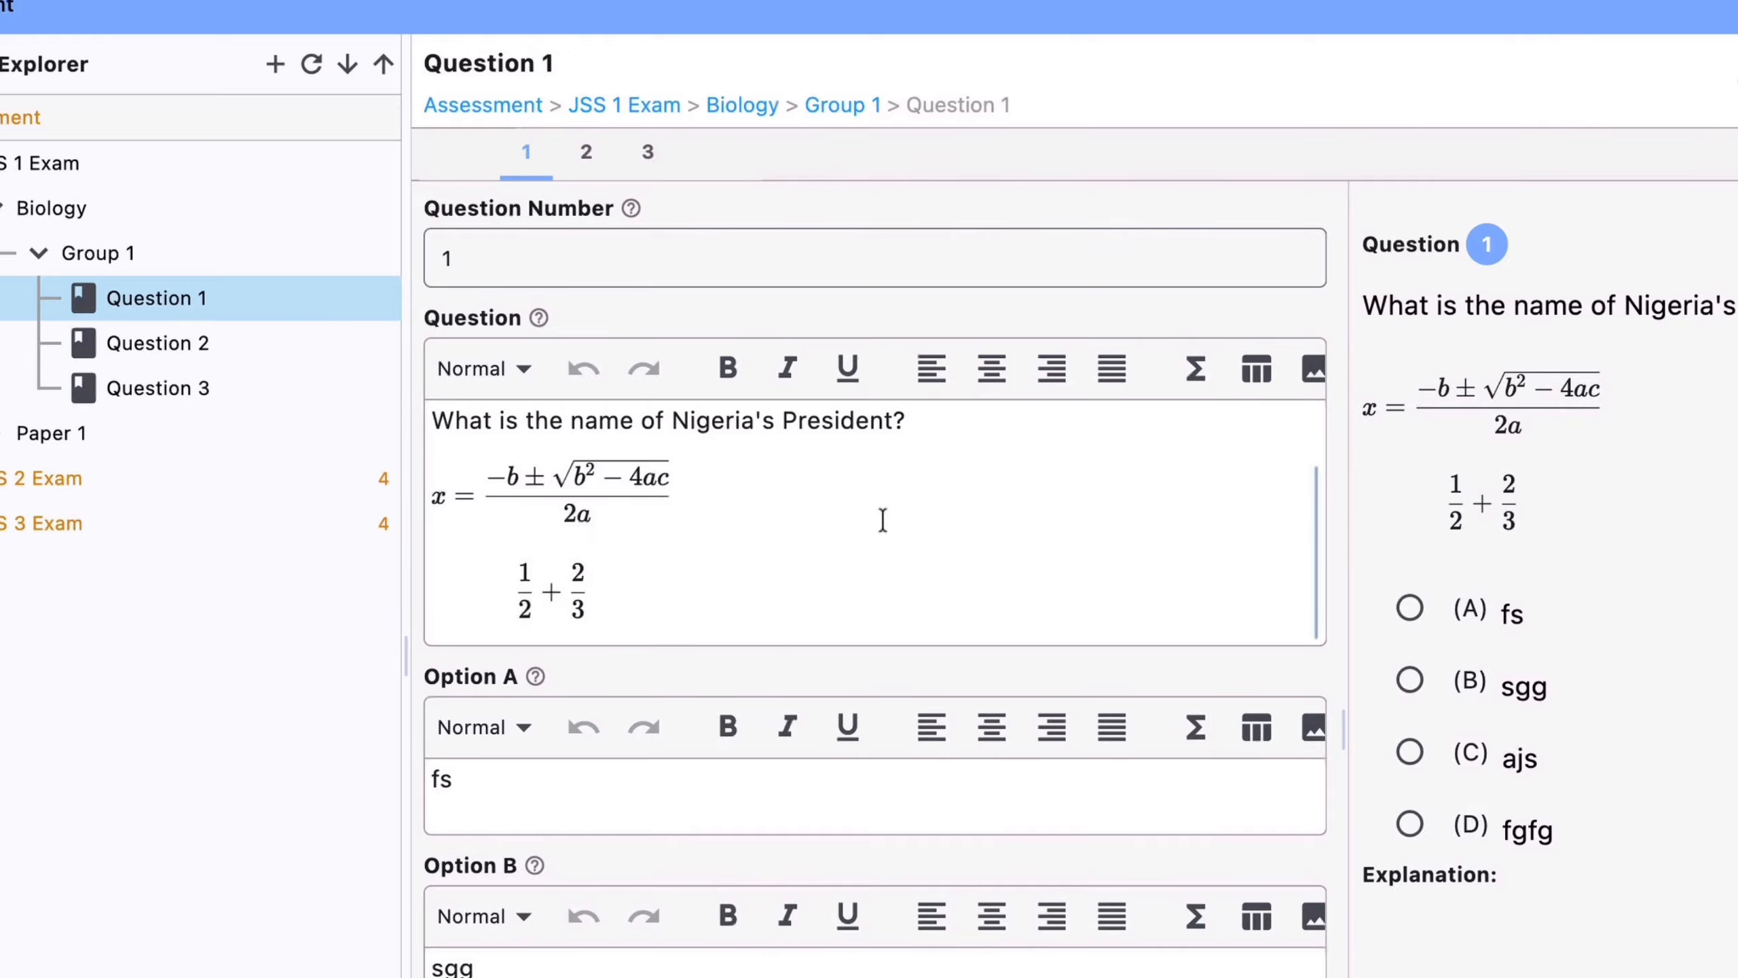
right_click(555, 502)
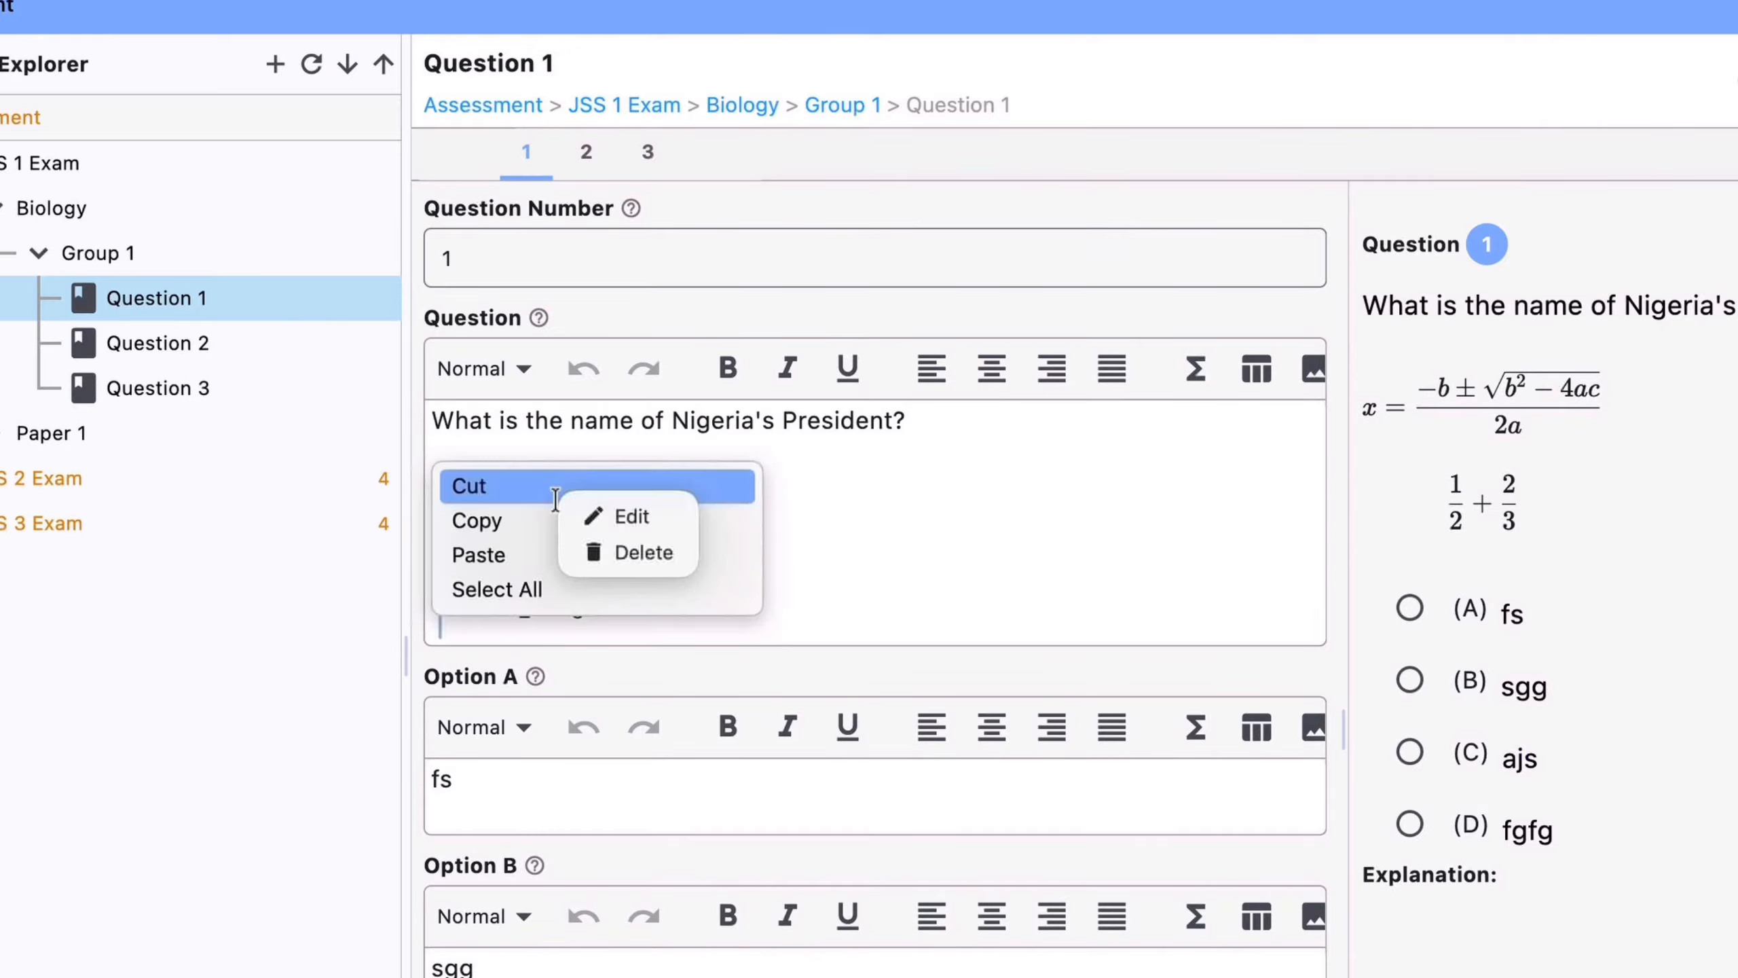
click(628, 518)
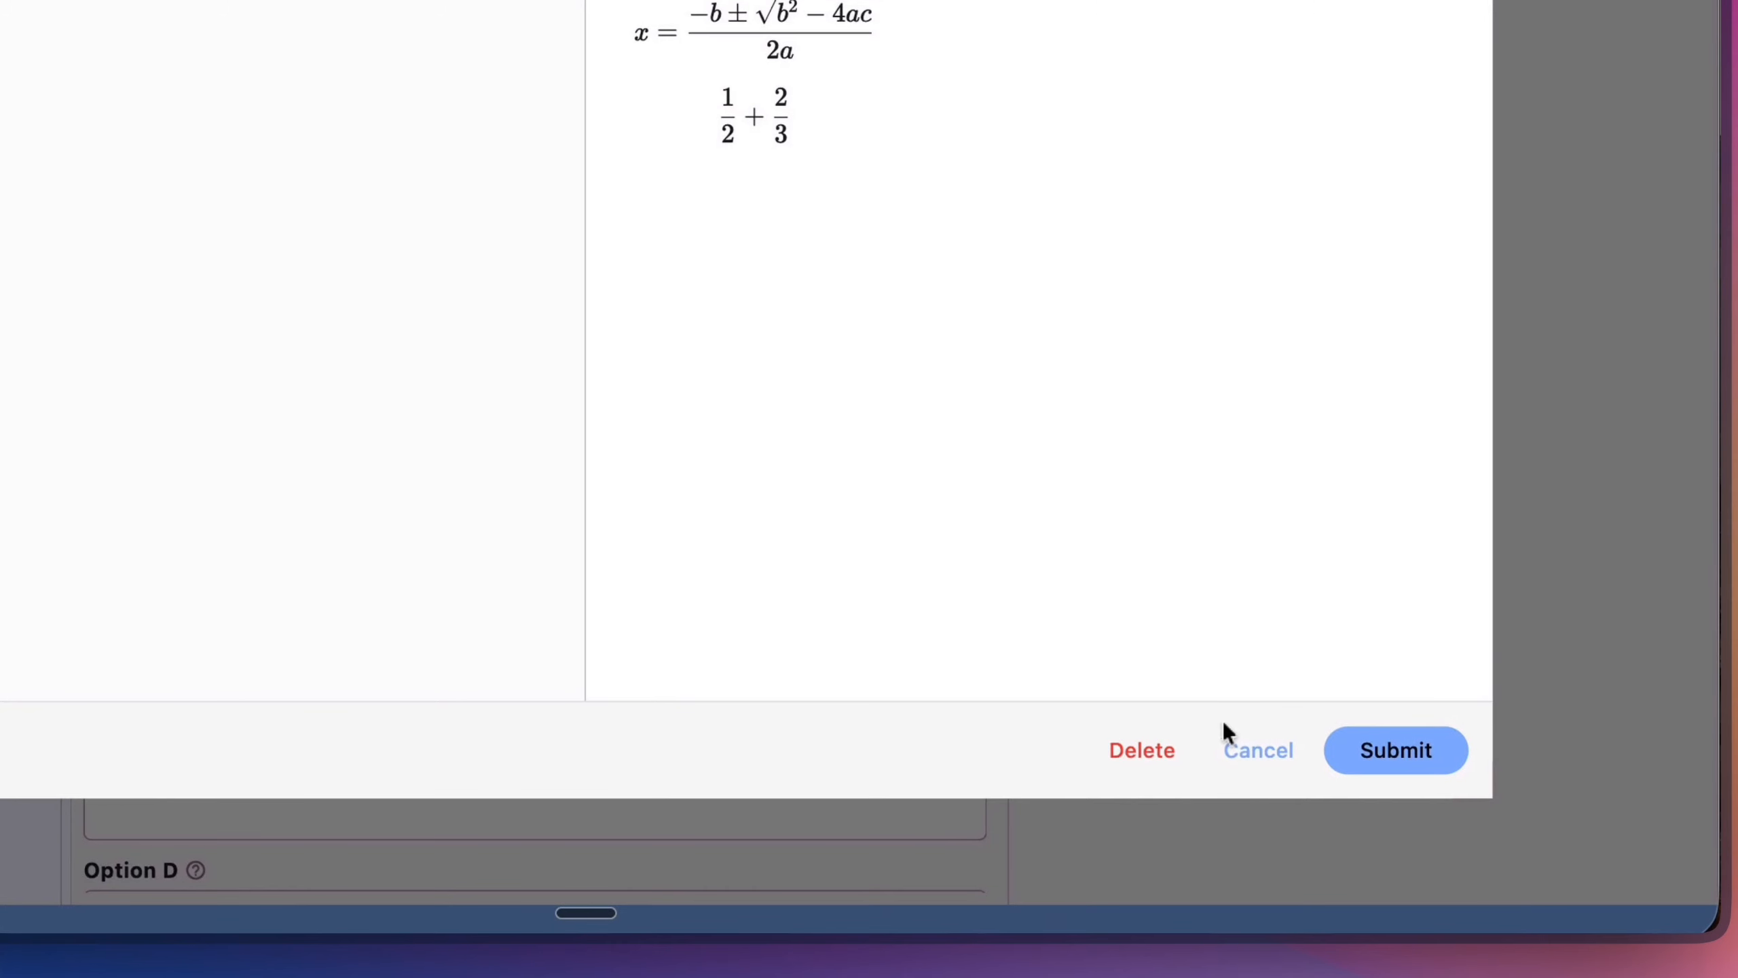
click(1243, 752)
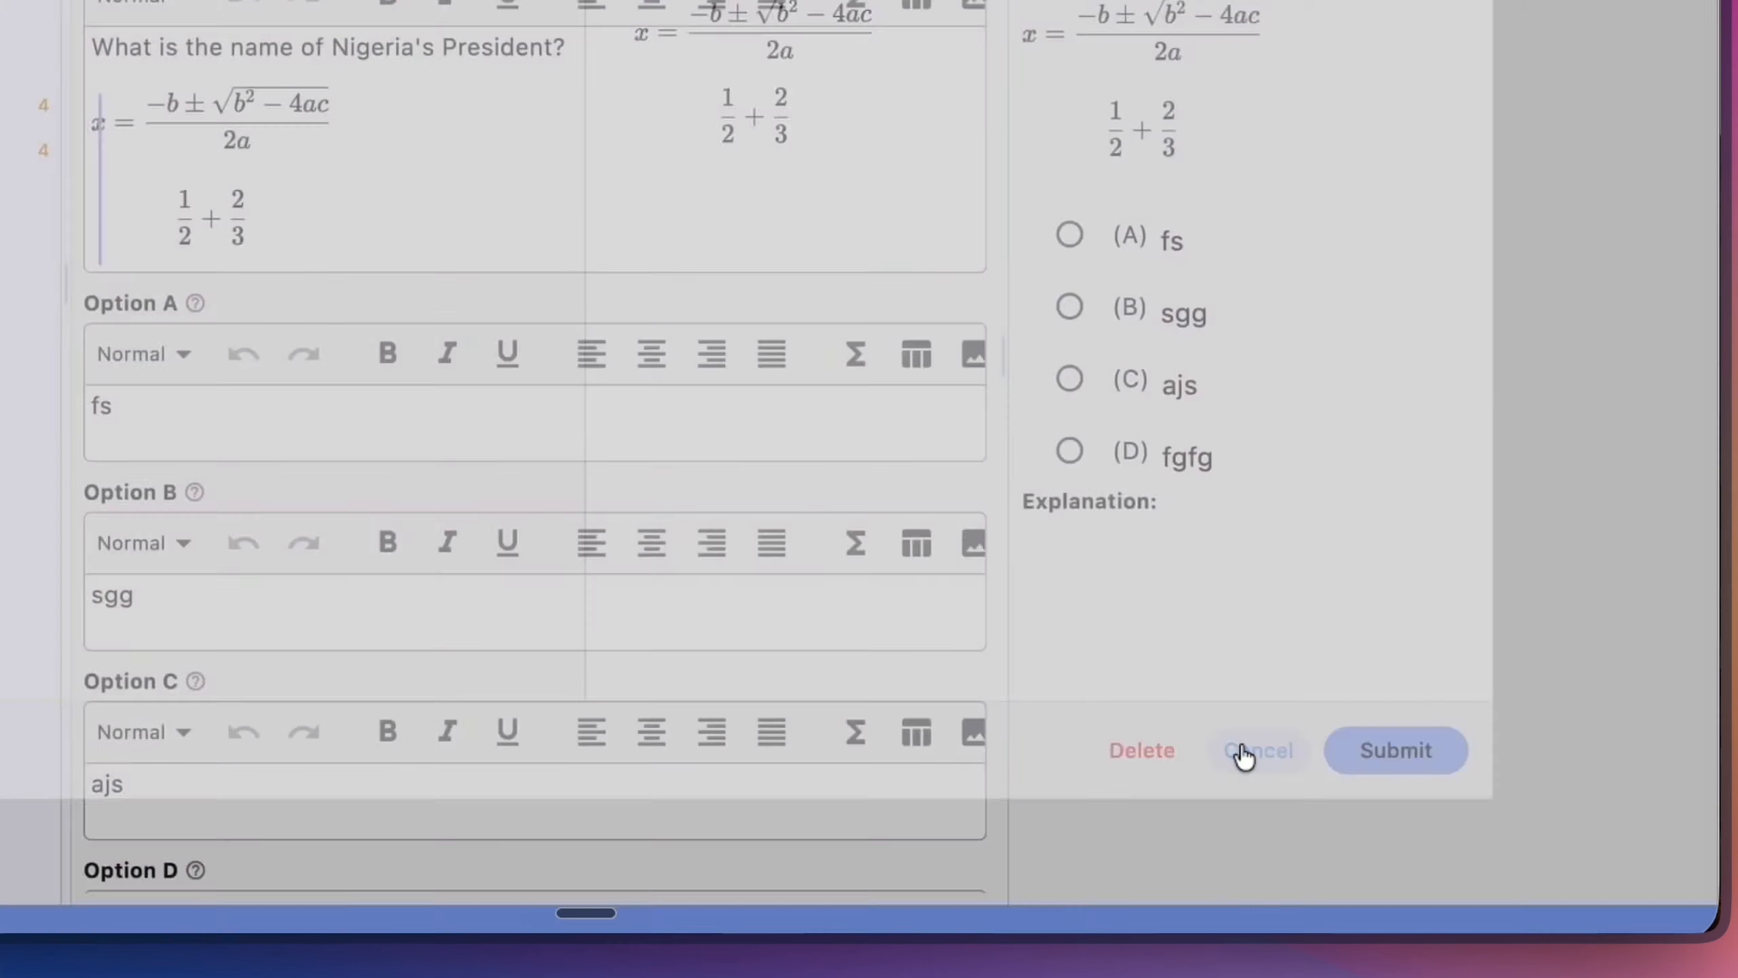
- Add a new line to Option A and paste the copied pmatrix sample code into a new block math formula
click(123, 393)
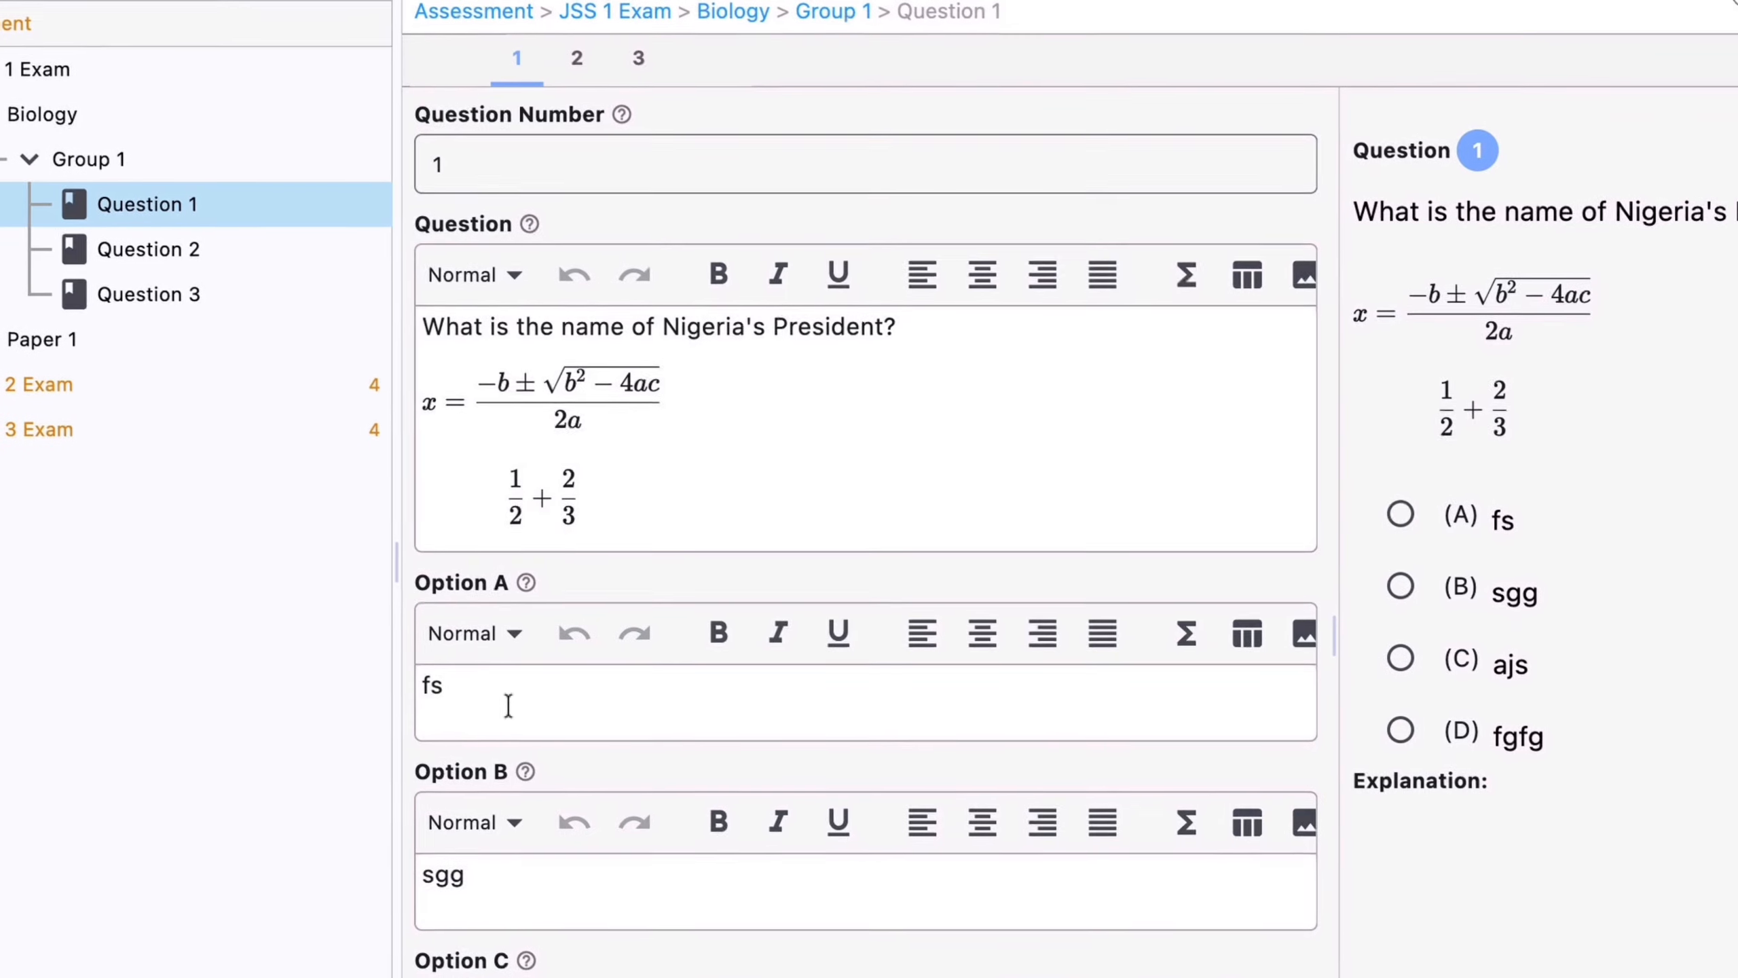
key(Return)
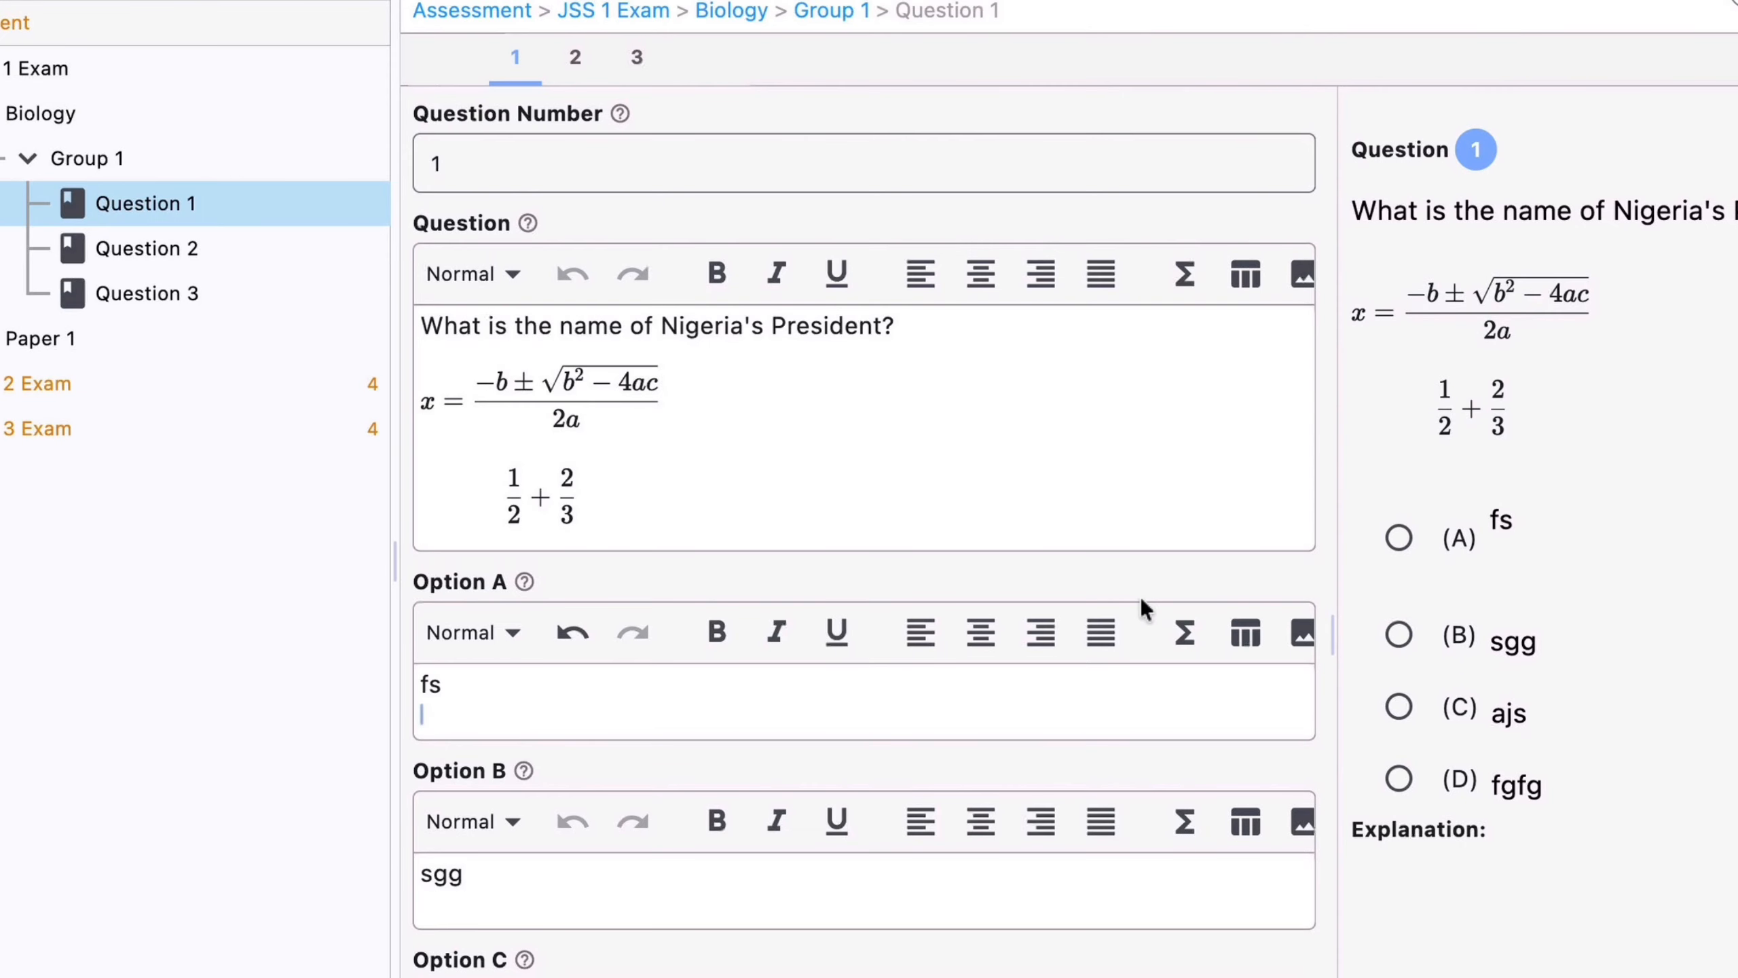
click(1185, 633)
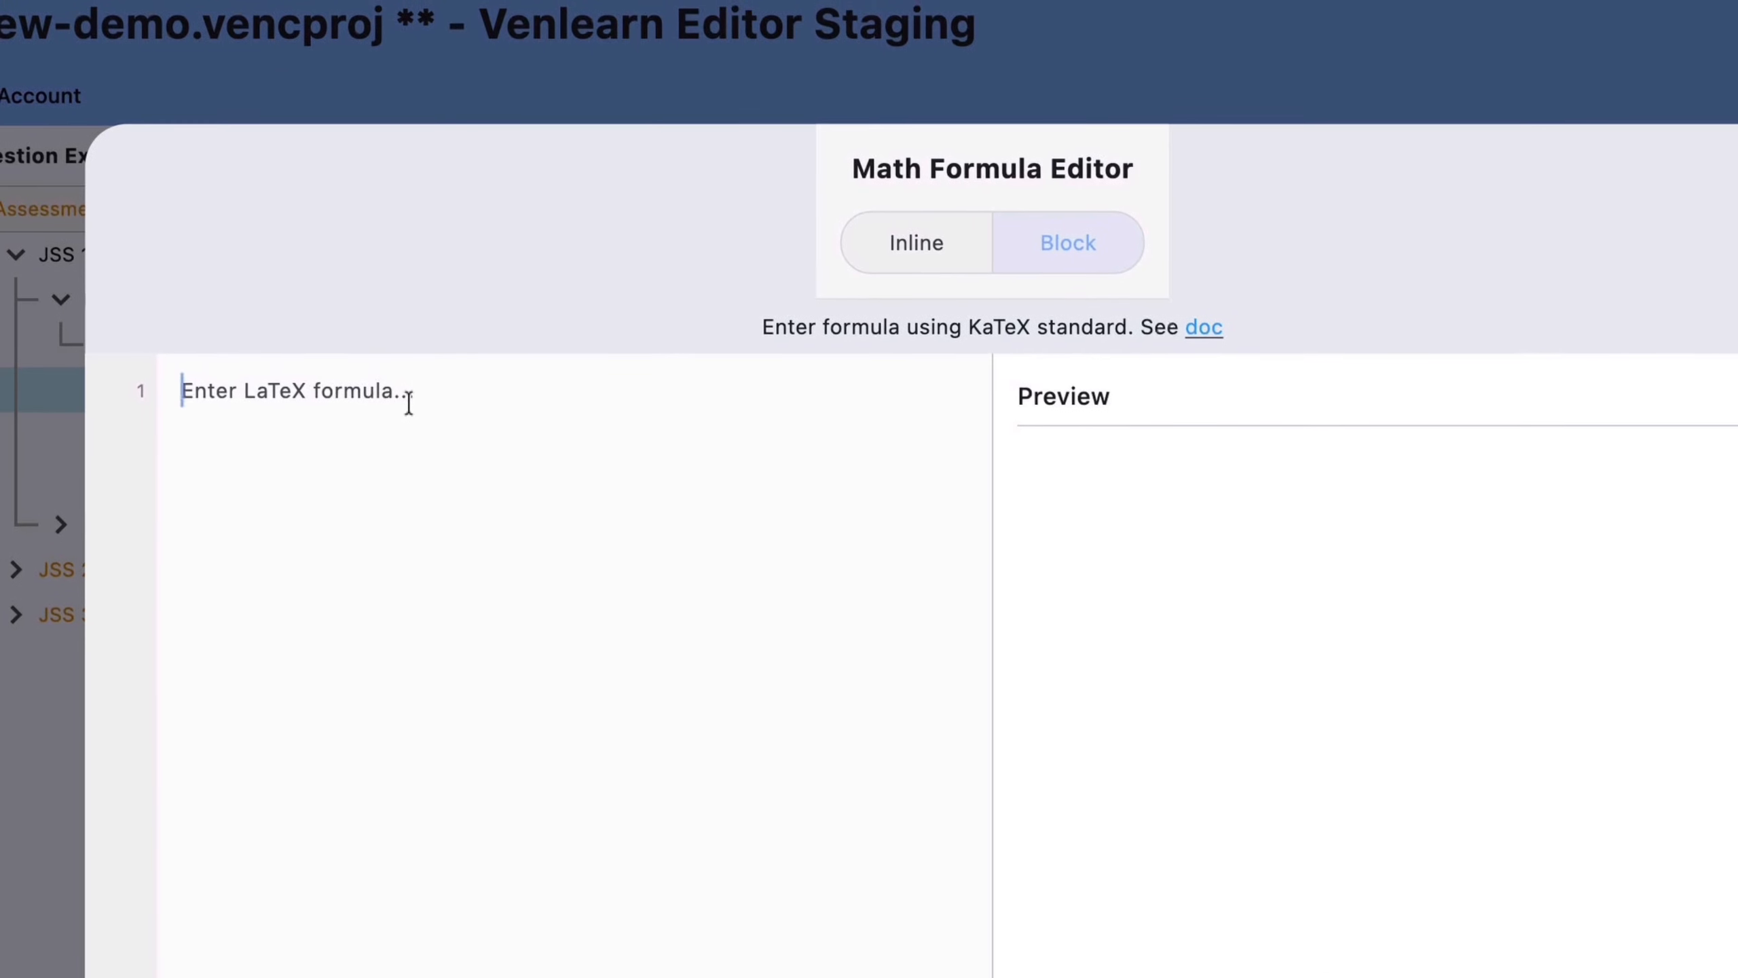
key(super+v)
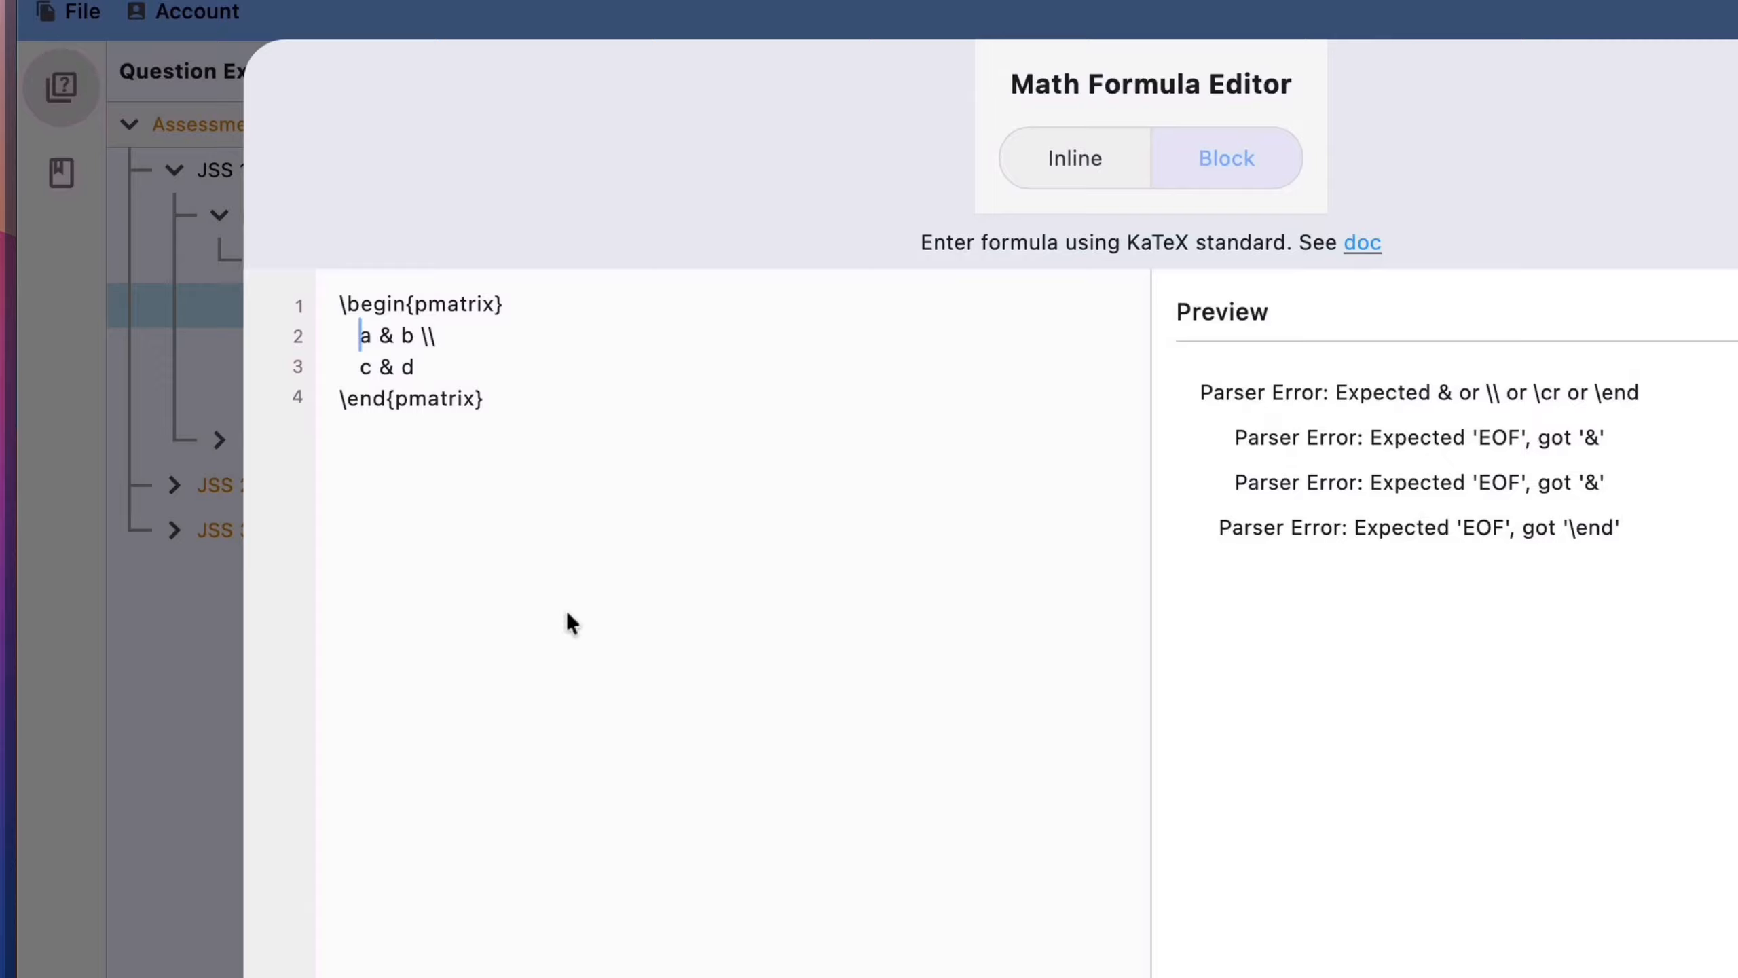
- Join the pmatrix code into the single line \begin{pmatrix}a & b \\c & d\end{pmatrix}
key(BackSpace)
key(BackSpace)
key(BackSpace)
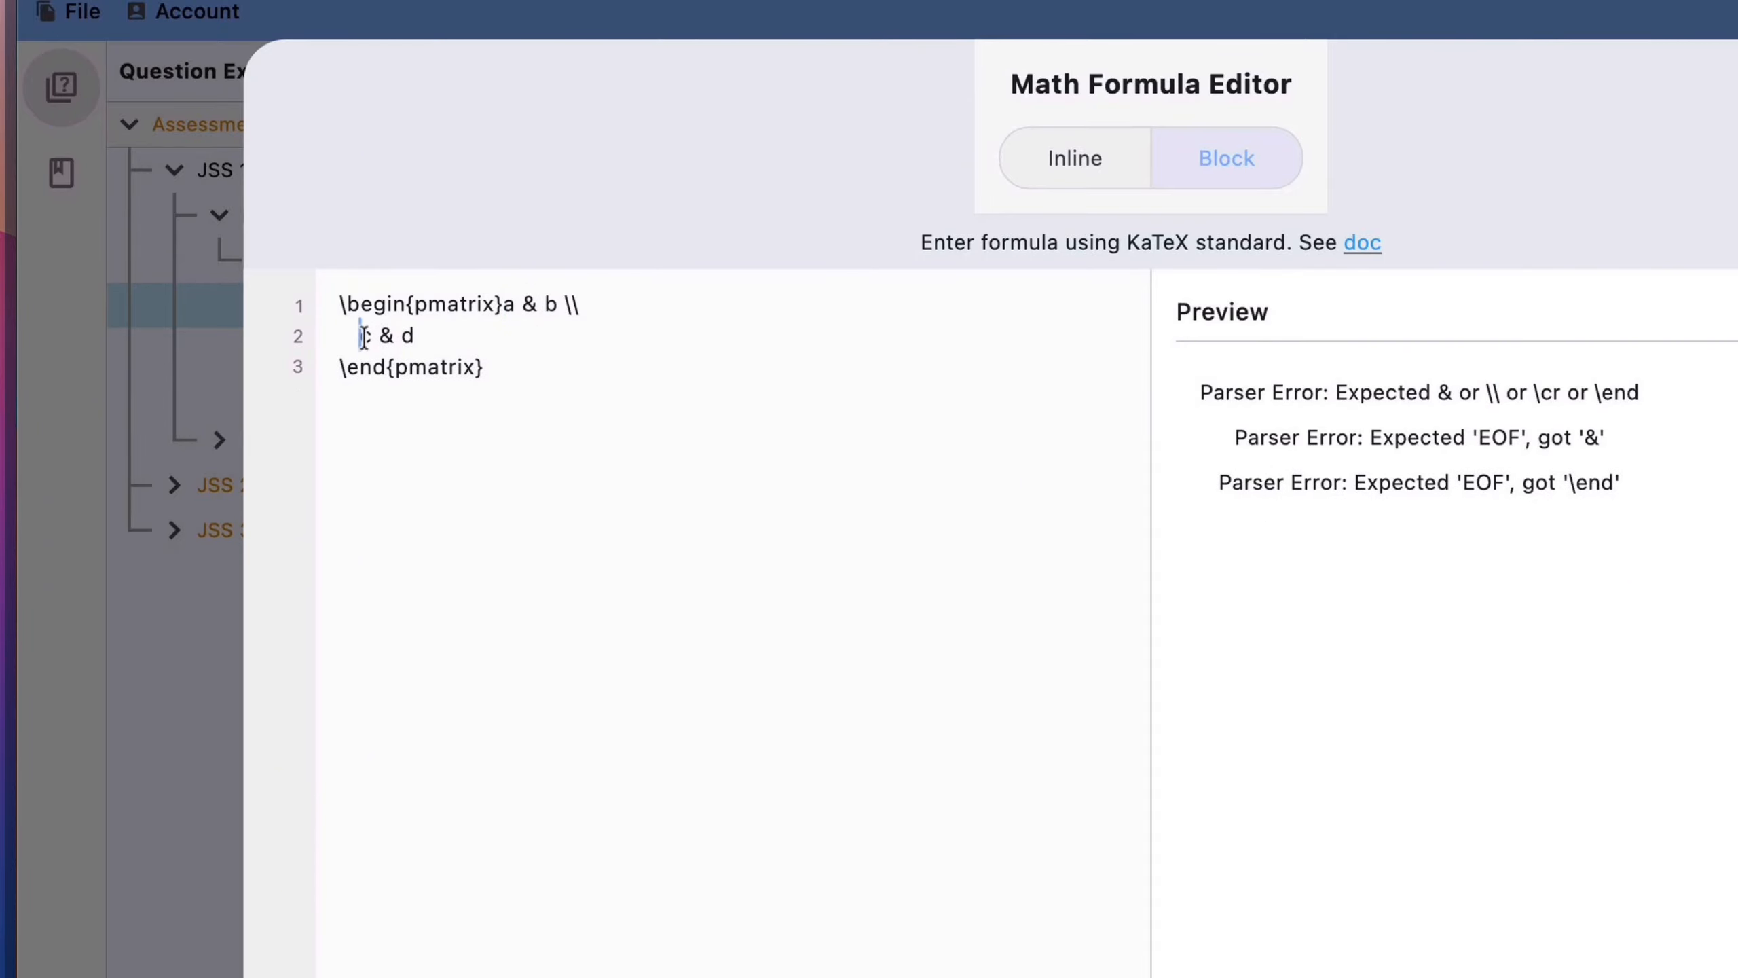
key(BackSpace)
key(BackSpace)
key(BackSpace)
key(BackSpace)
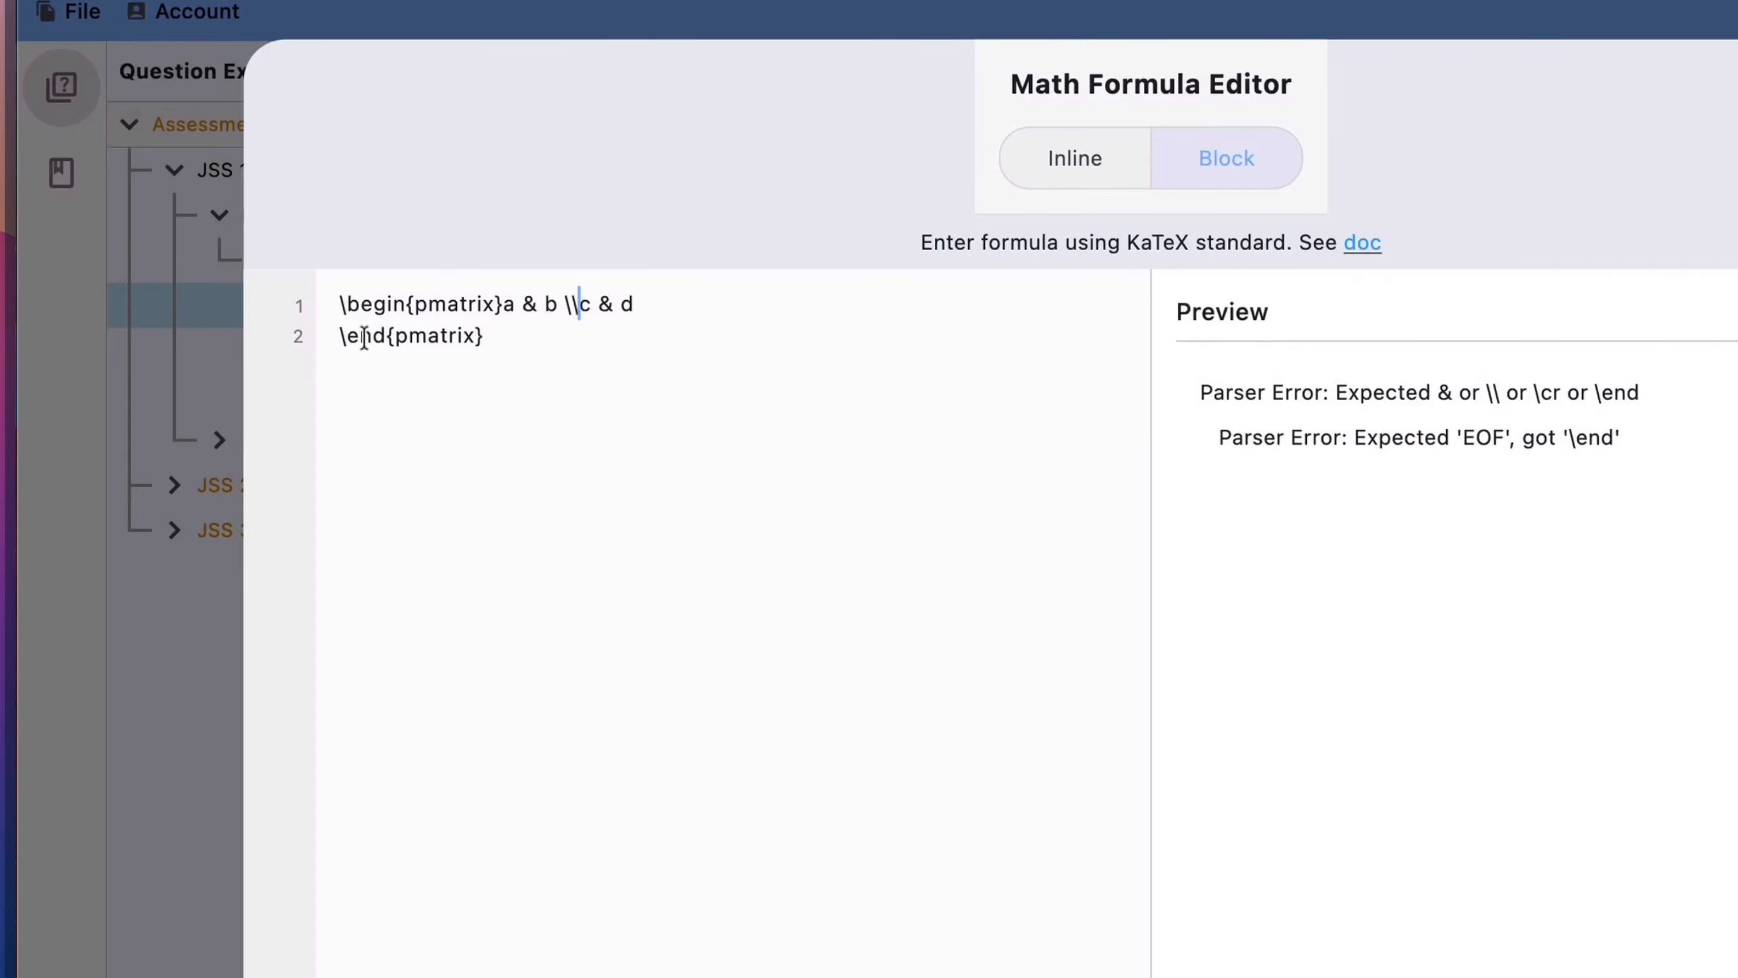
click(340, 342)
key(BackSpace)
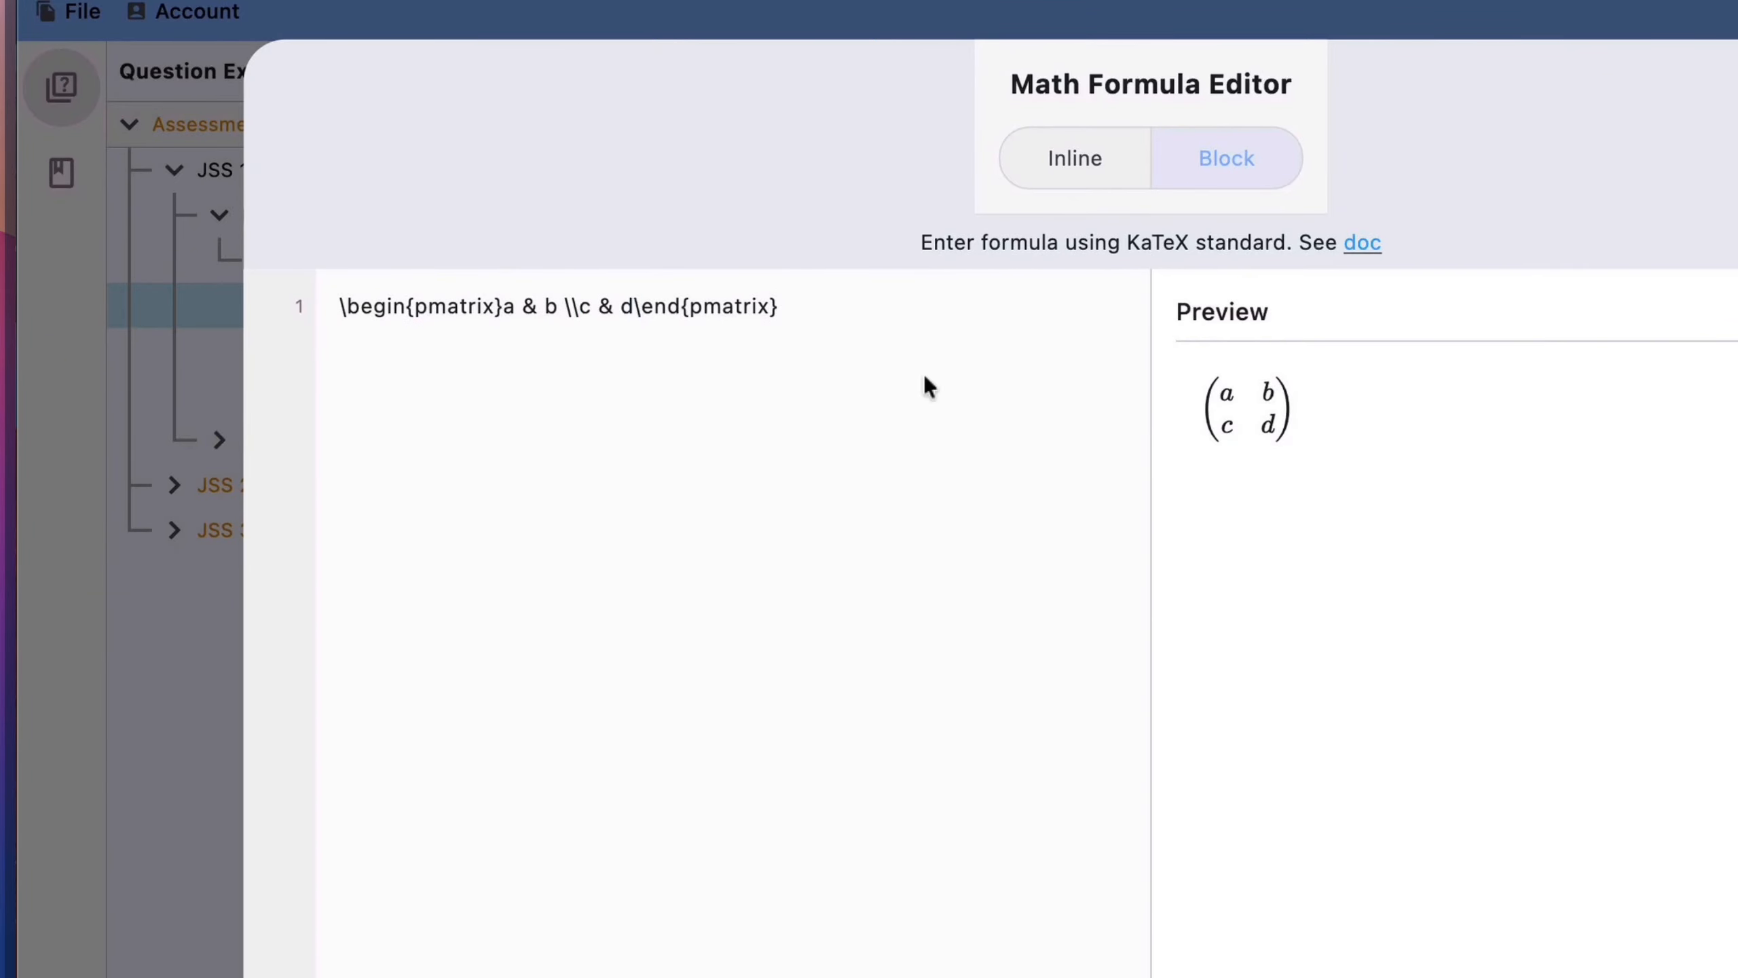
- Submit the pmatrix formula into Option A and switch from the preview back to the question's settings
click(815, 308)
drag(780, 307, 331, 306)
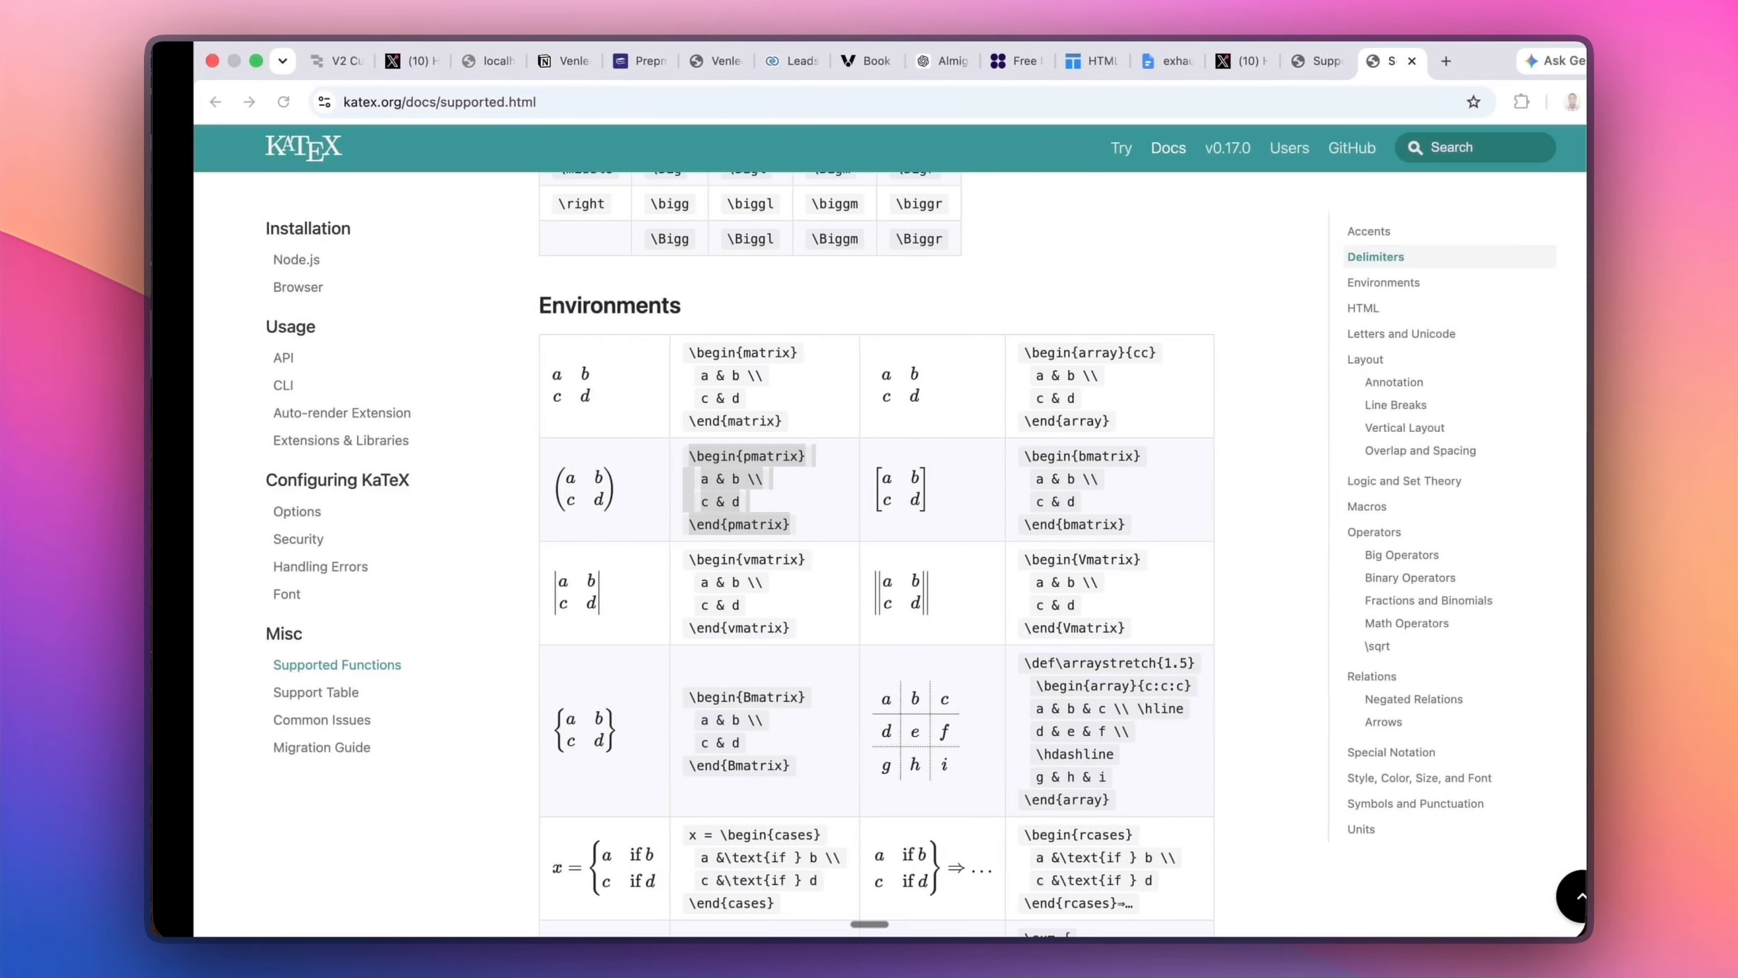
key(ctrl+Left)
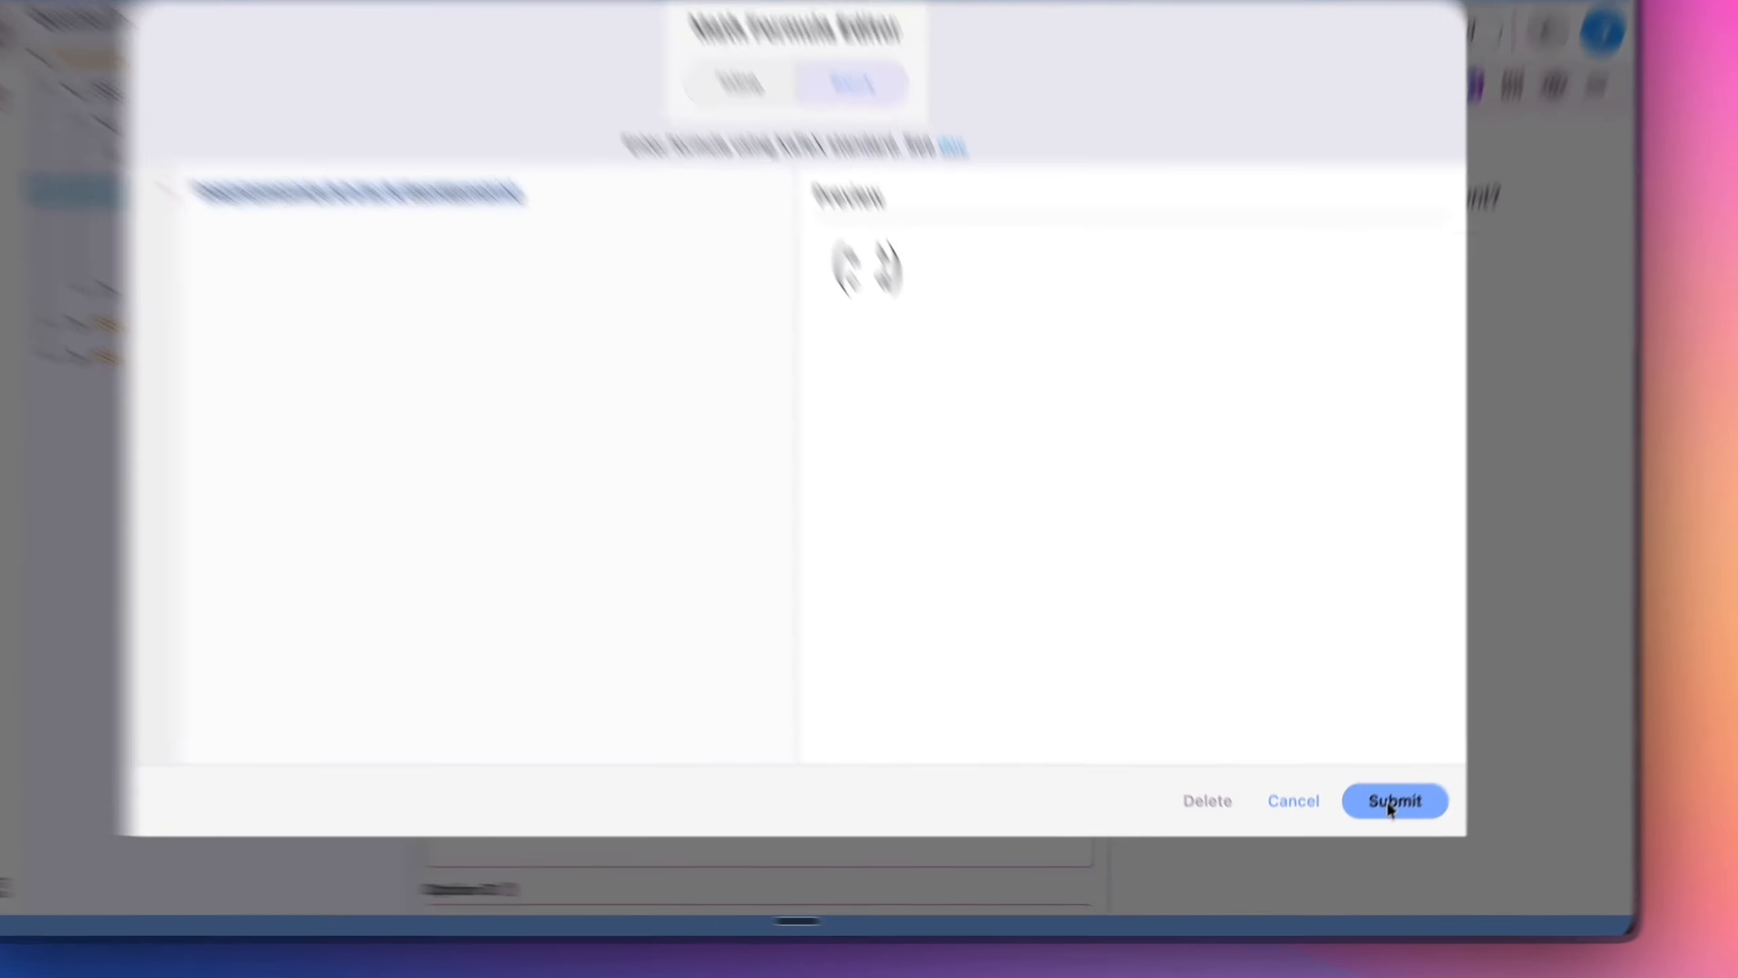
click(1381, 820)
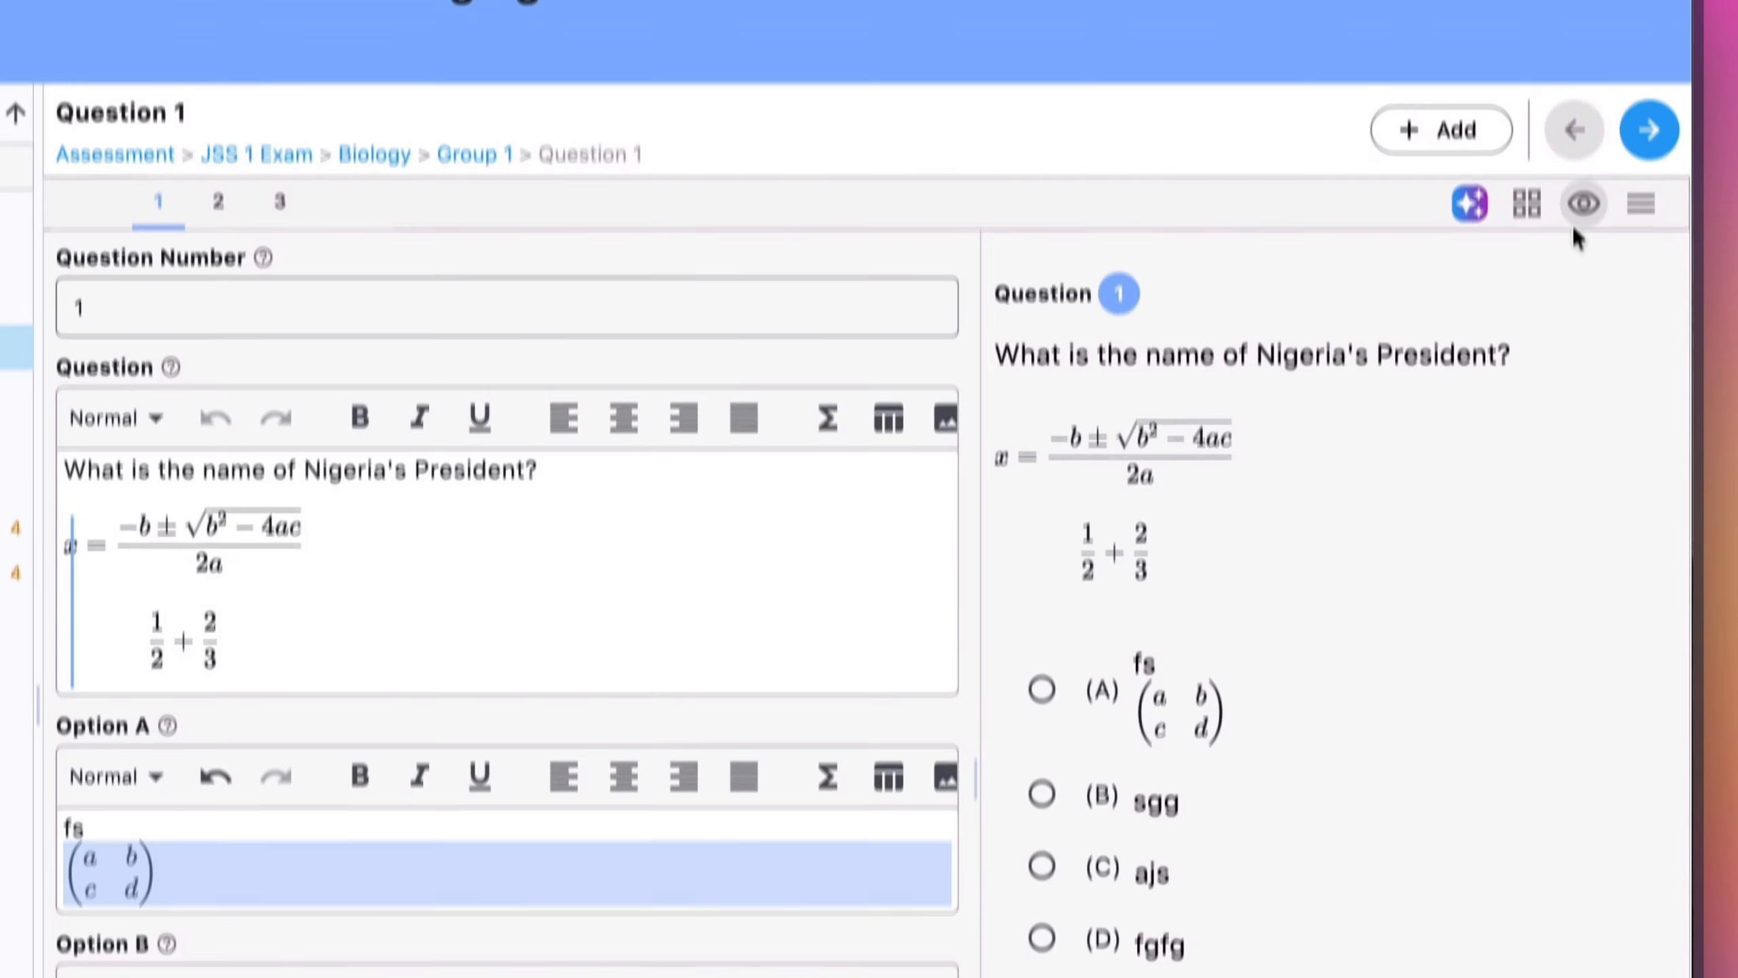
click(1635, 253)
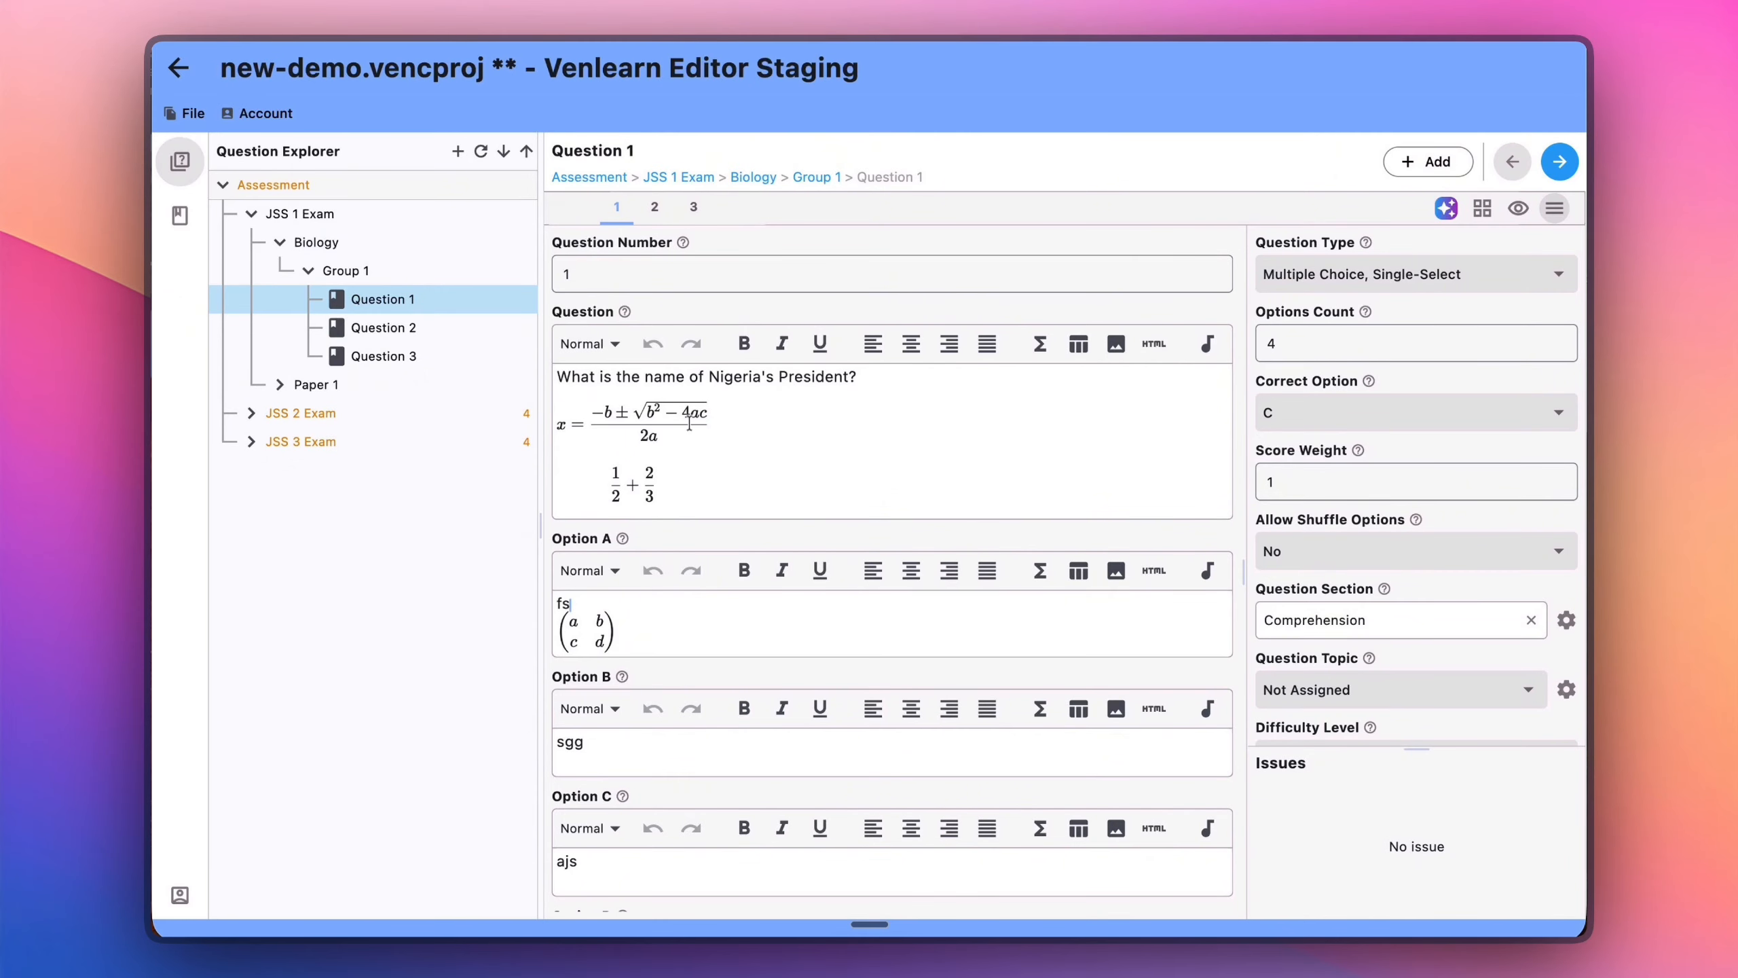
- Add a new line to Option B, open a blank HTML content editor for it and cancel without entering anything
scroll(752, 582, down, 2)
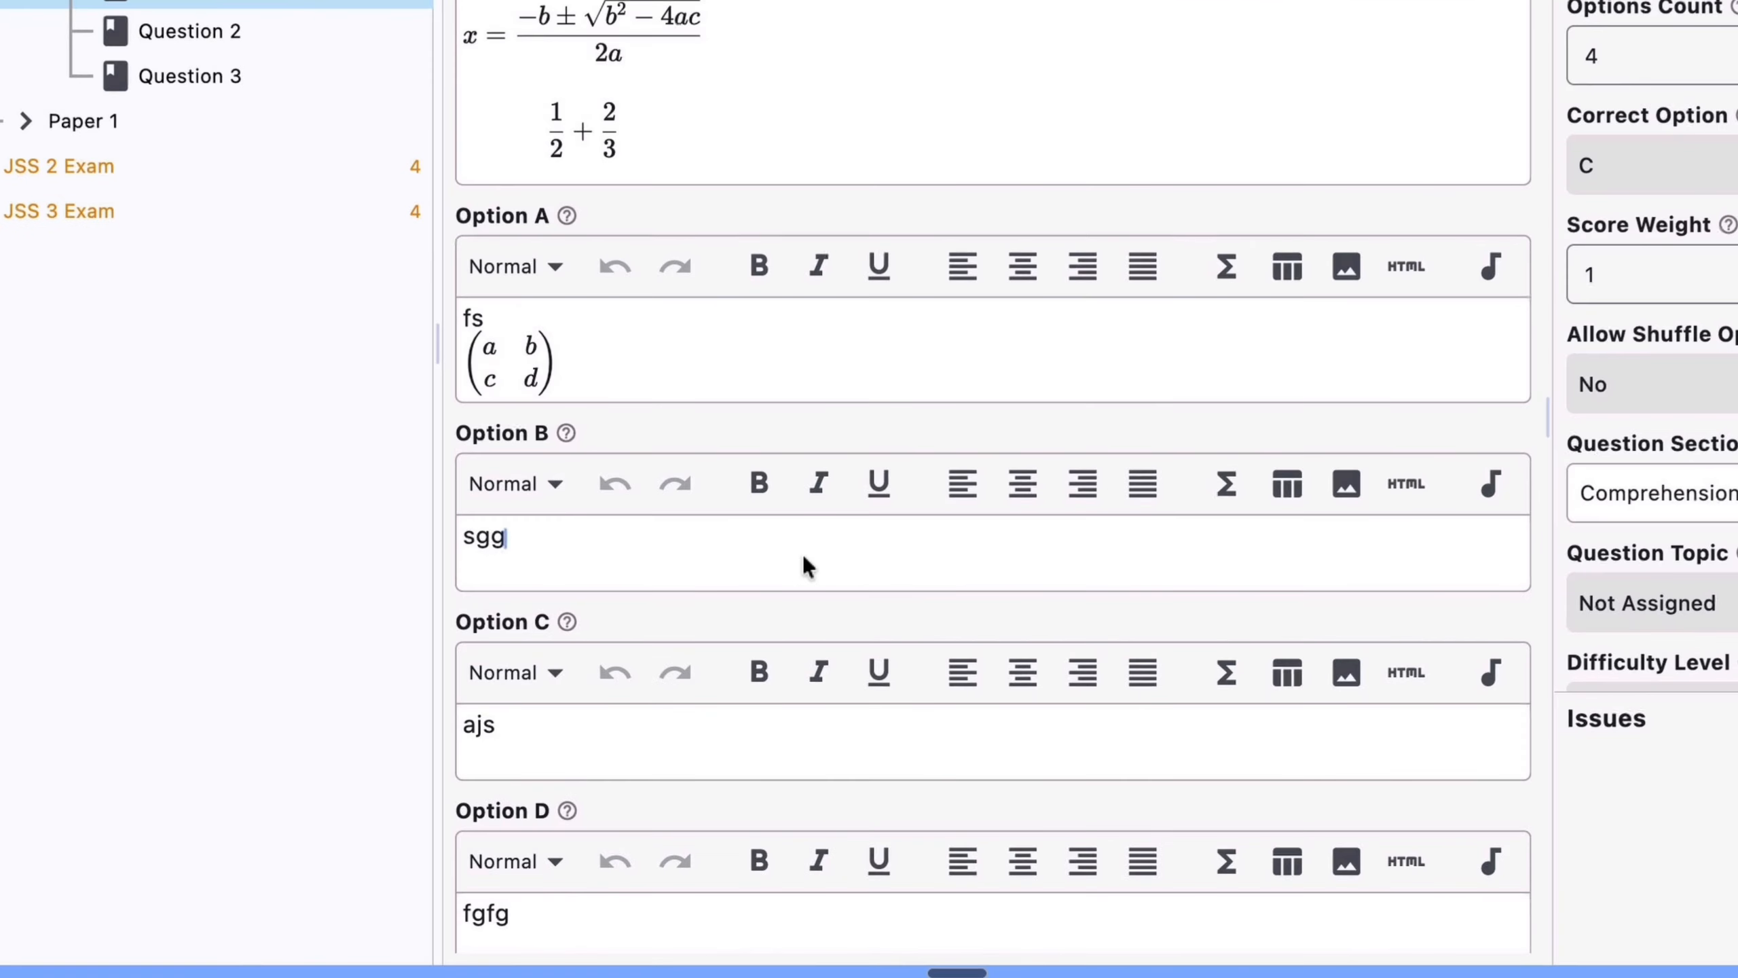
click(742, 601)
key(Return)
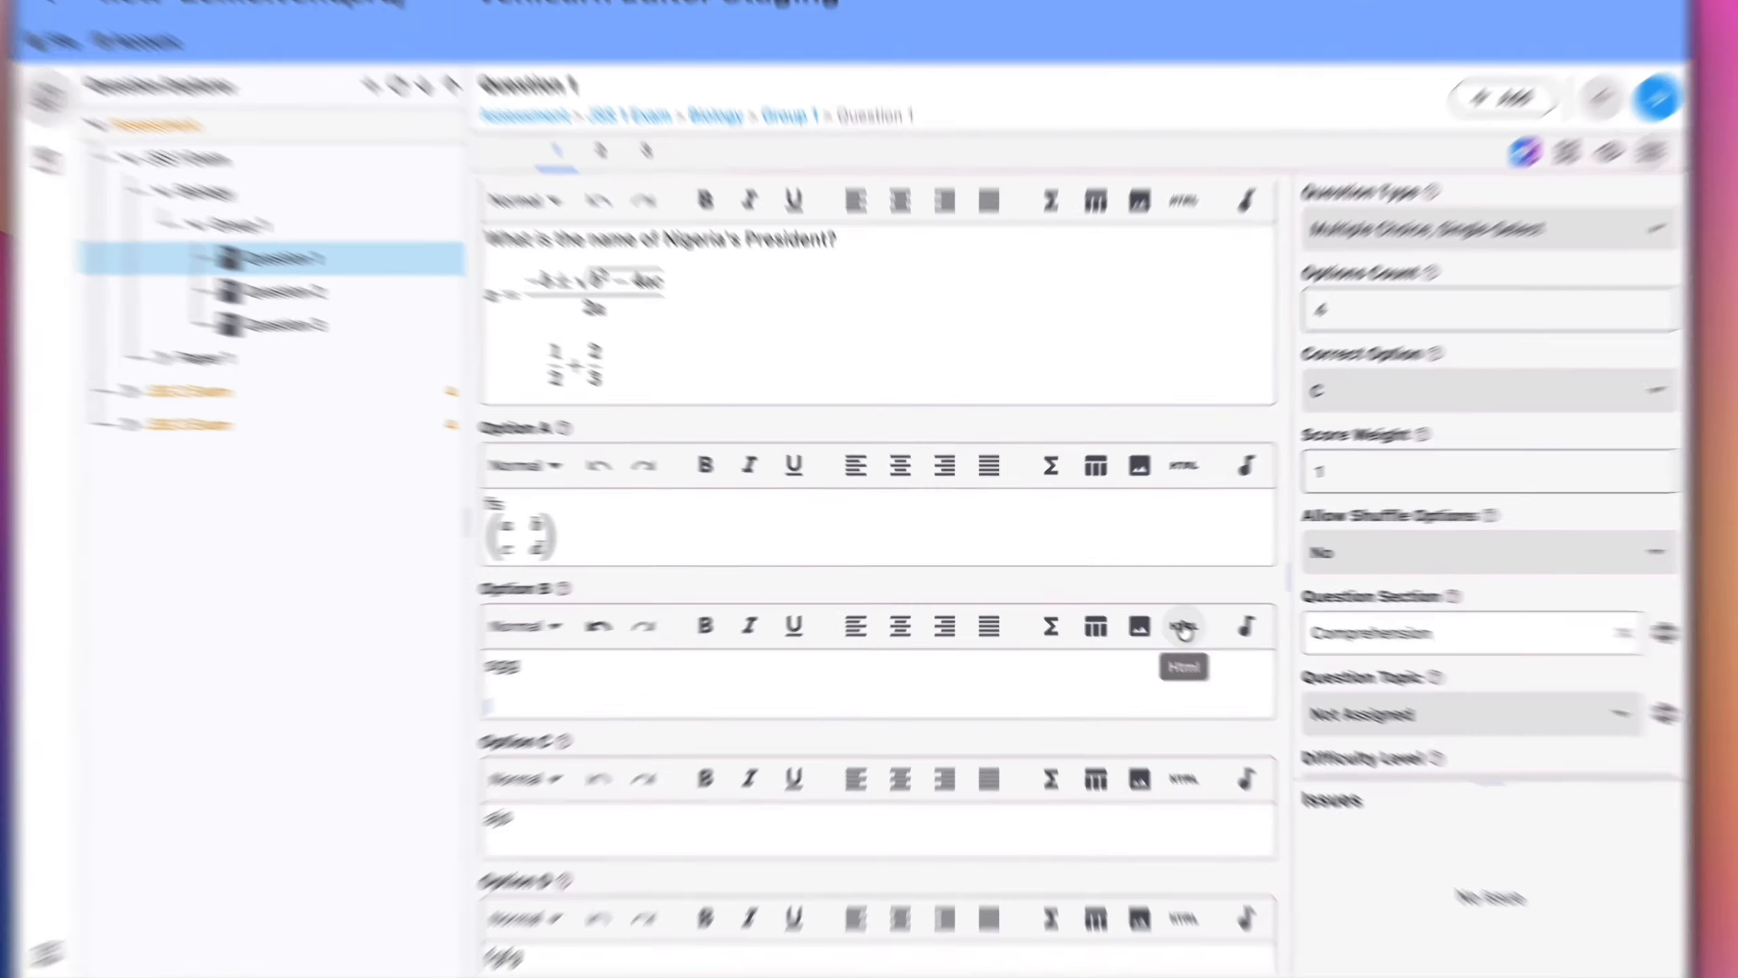
click(1153, 613)
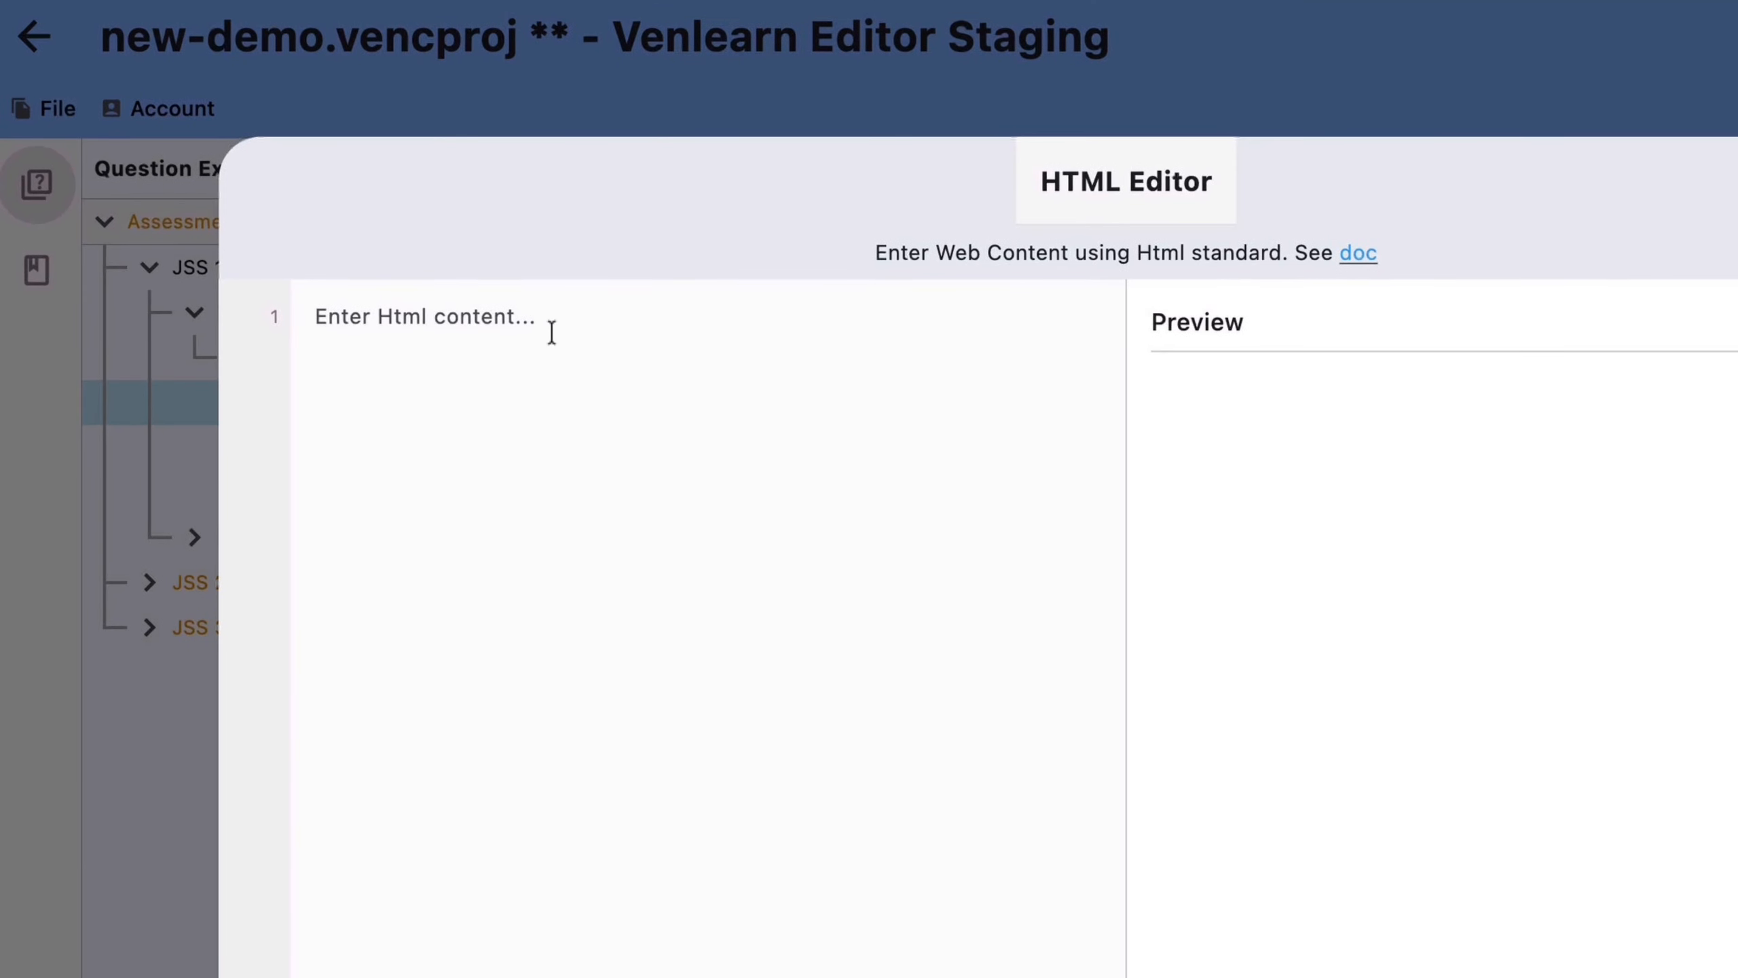
click(233, 87)
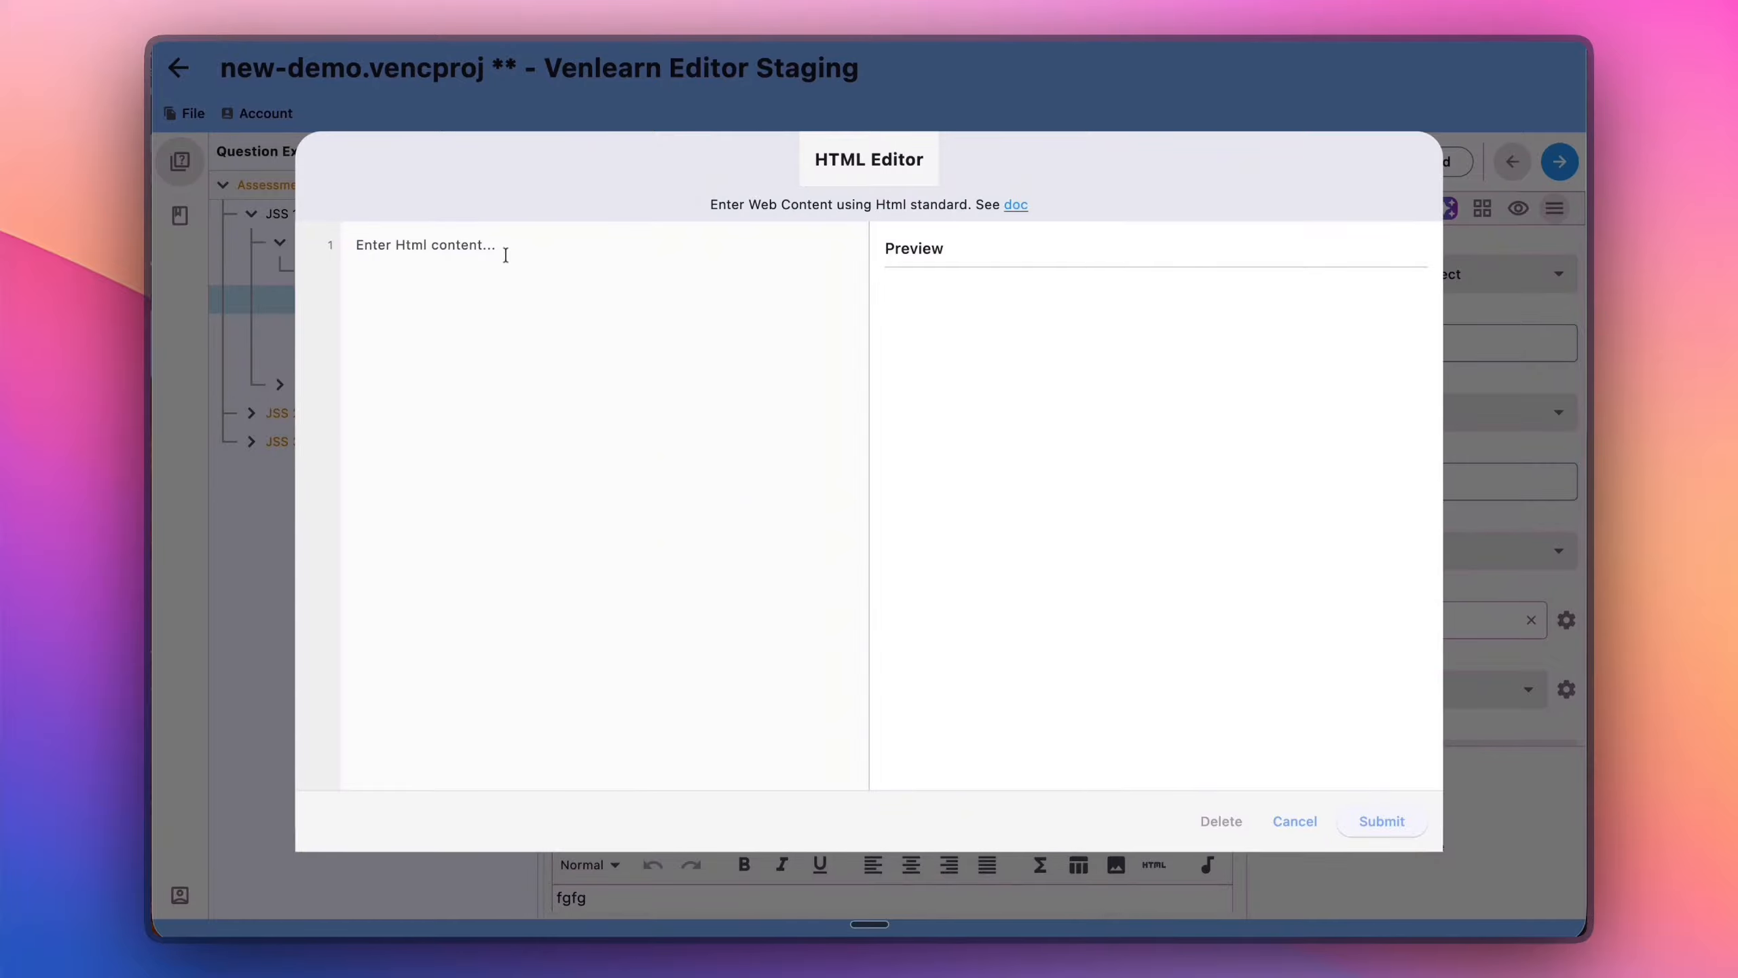
click(506, 255)
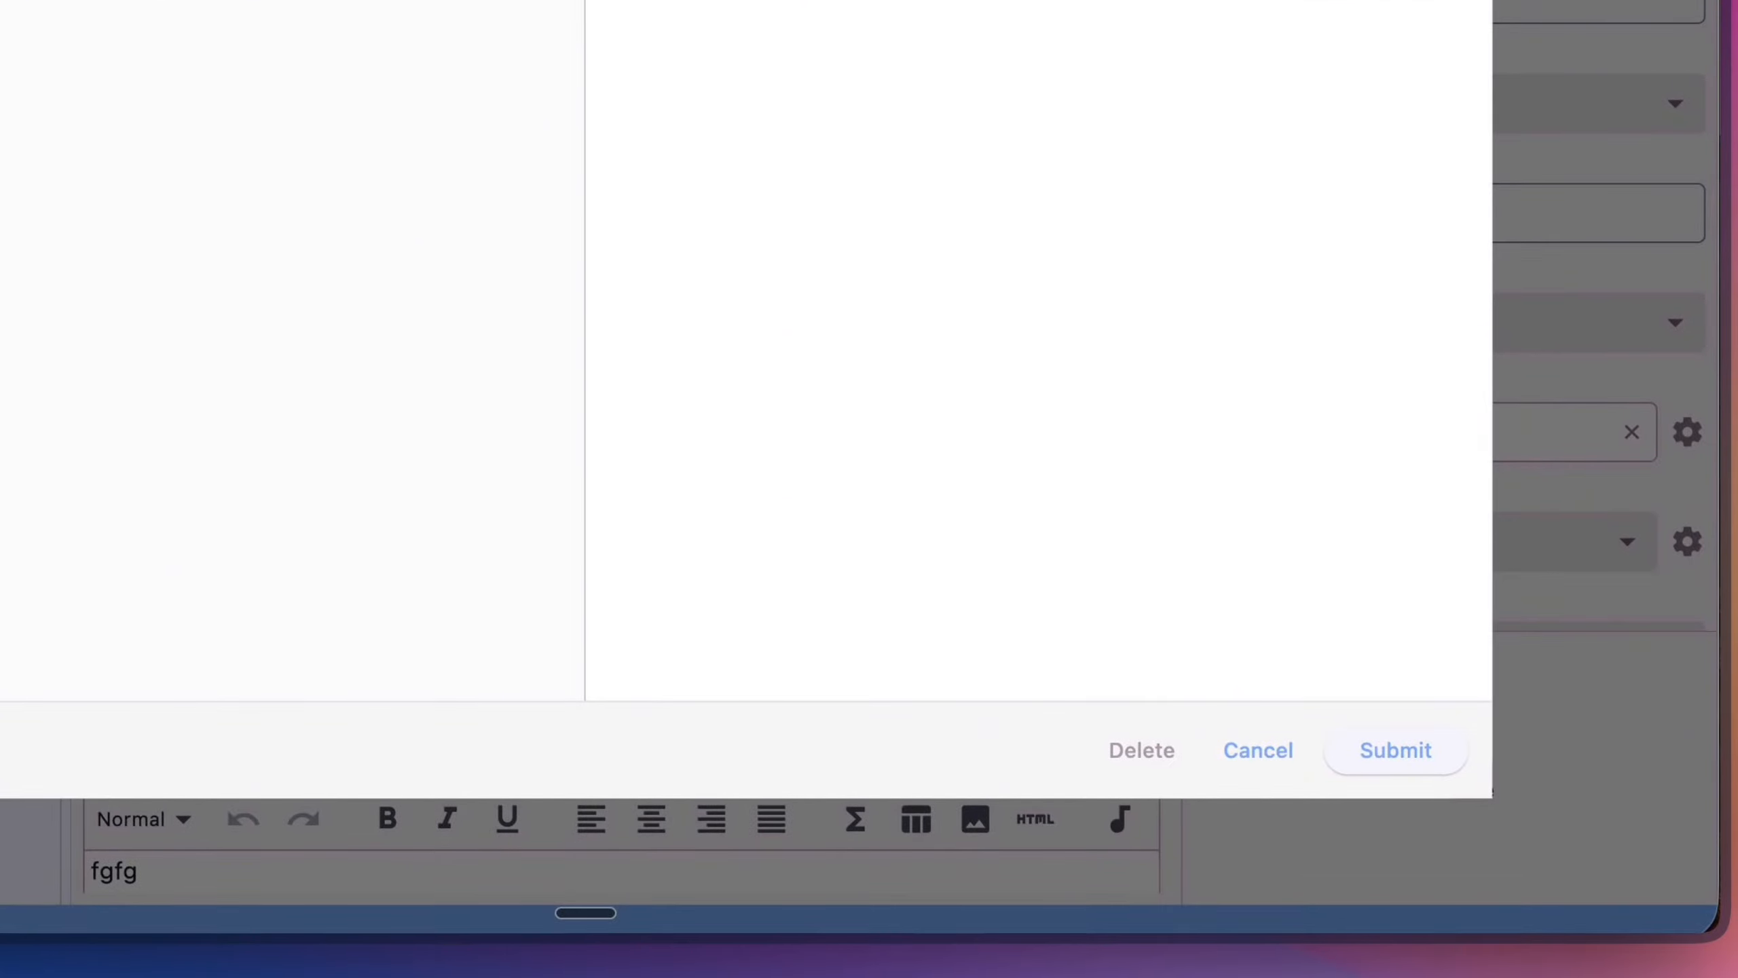
click(1261, 764)
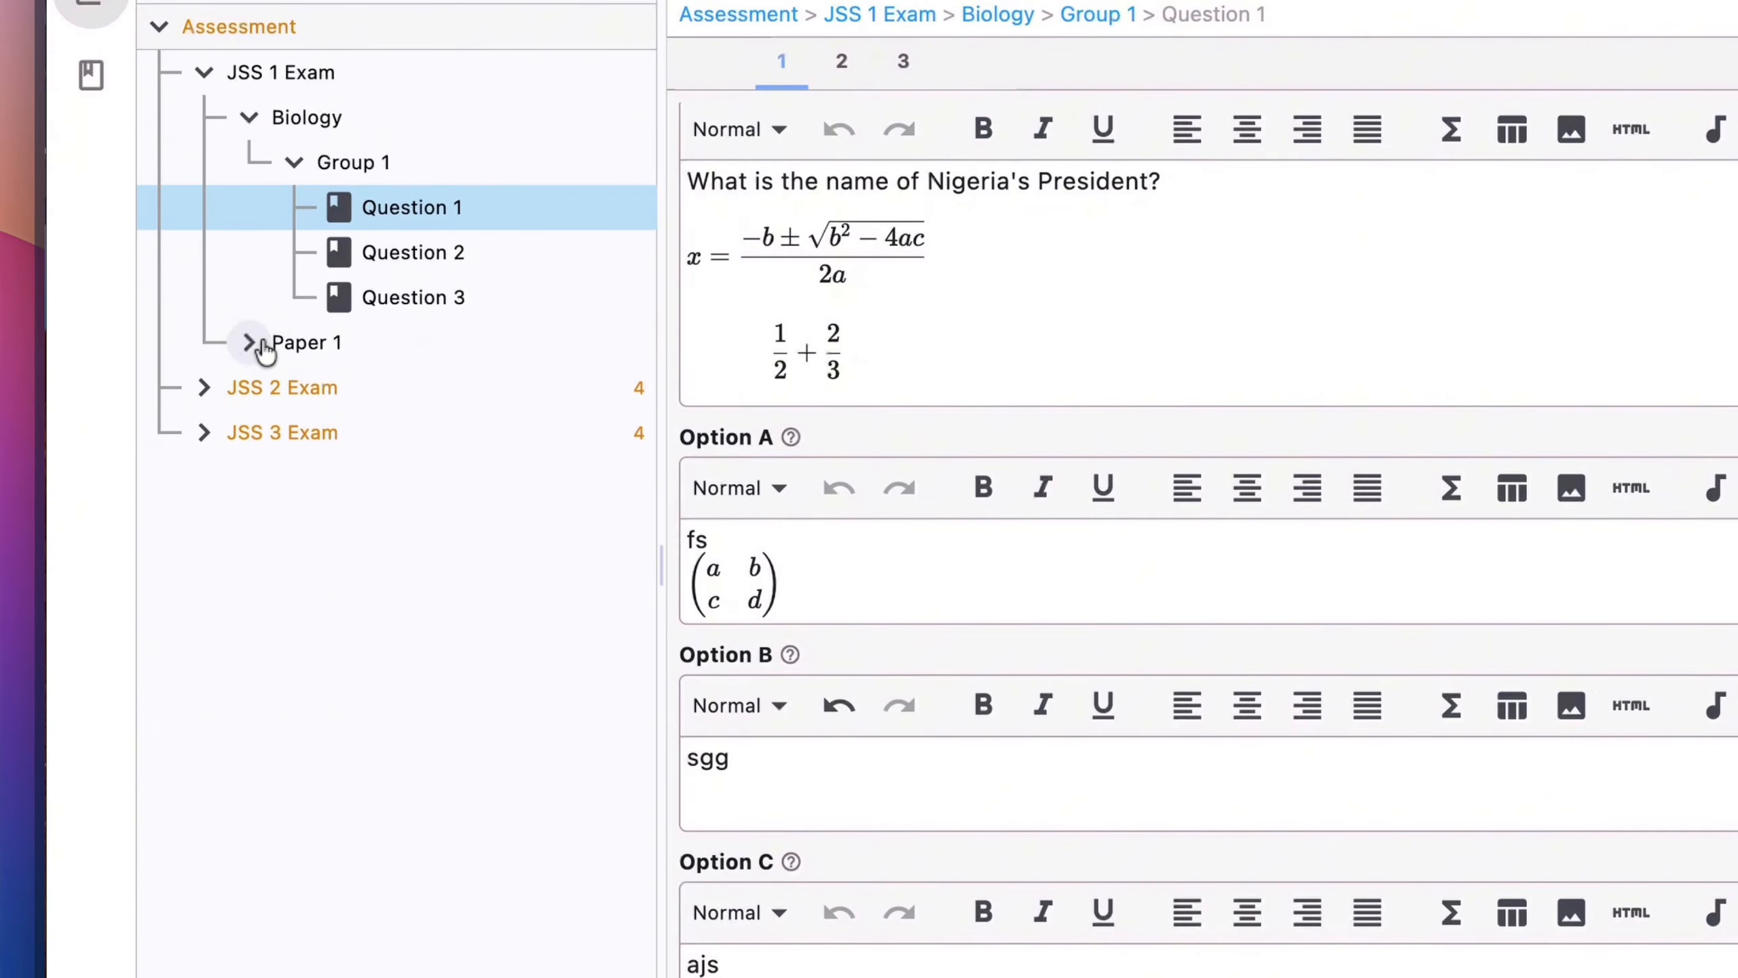
- Open Question 1 in the Web group of Paper 1 and open its embedded HTML table for editing
click(188, 256)
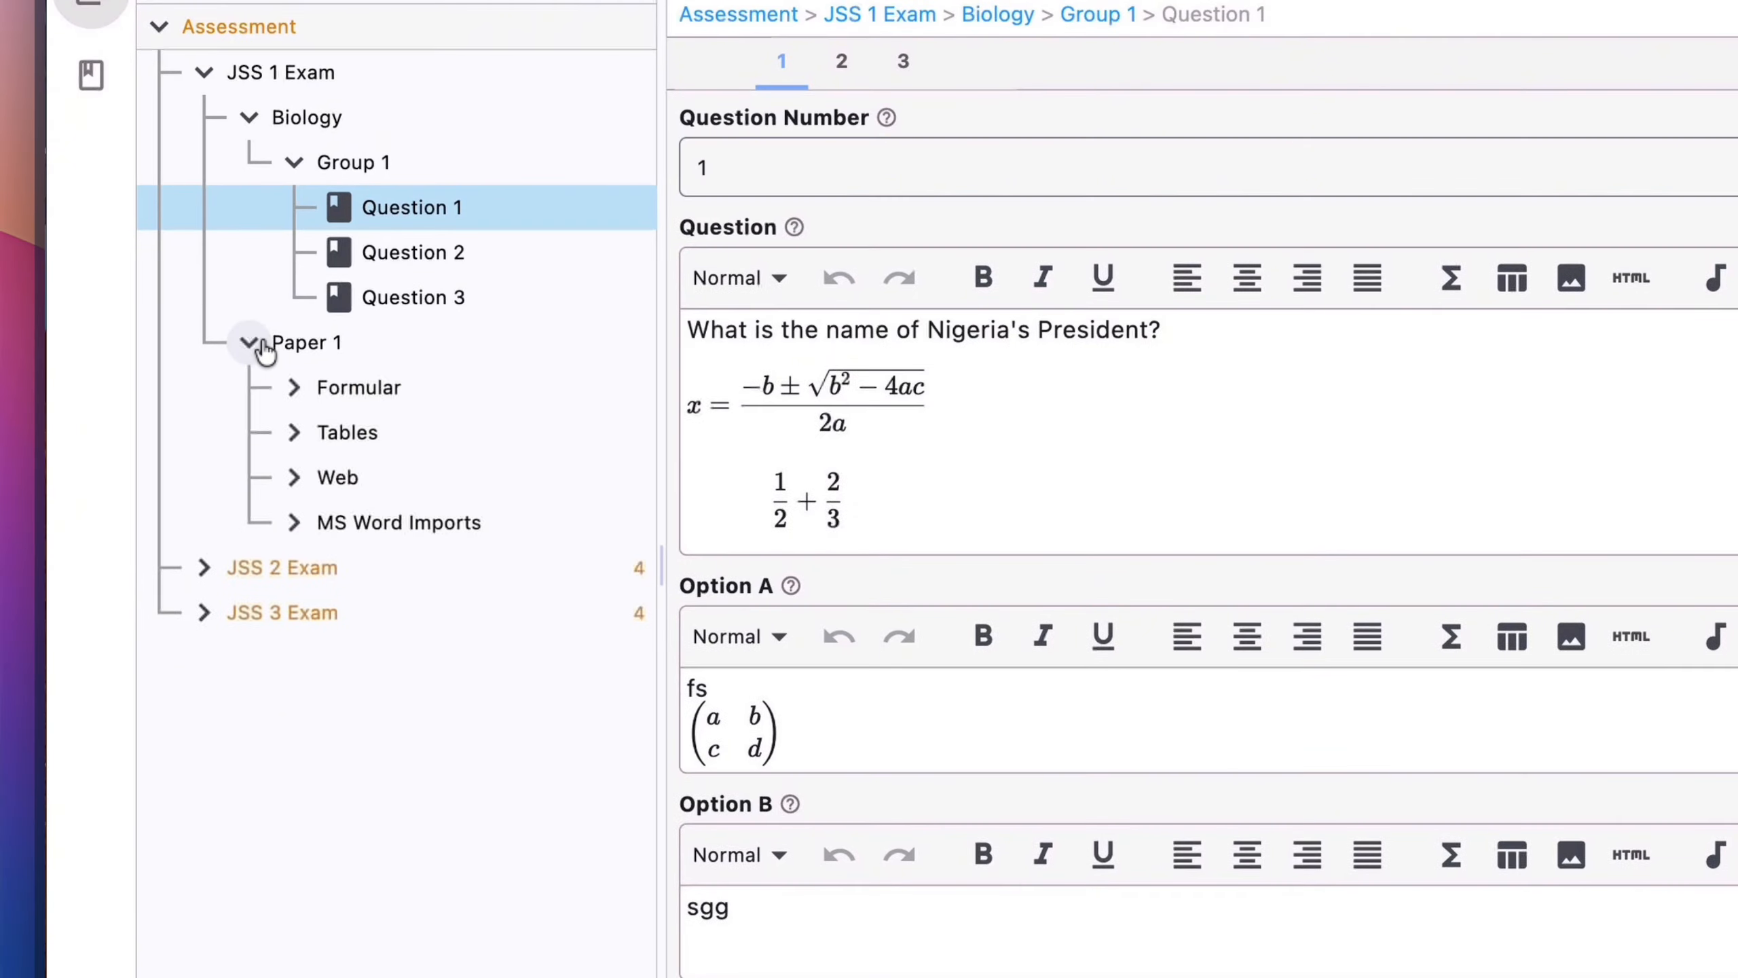
click(308, 487)
click(405, 524)
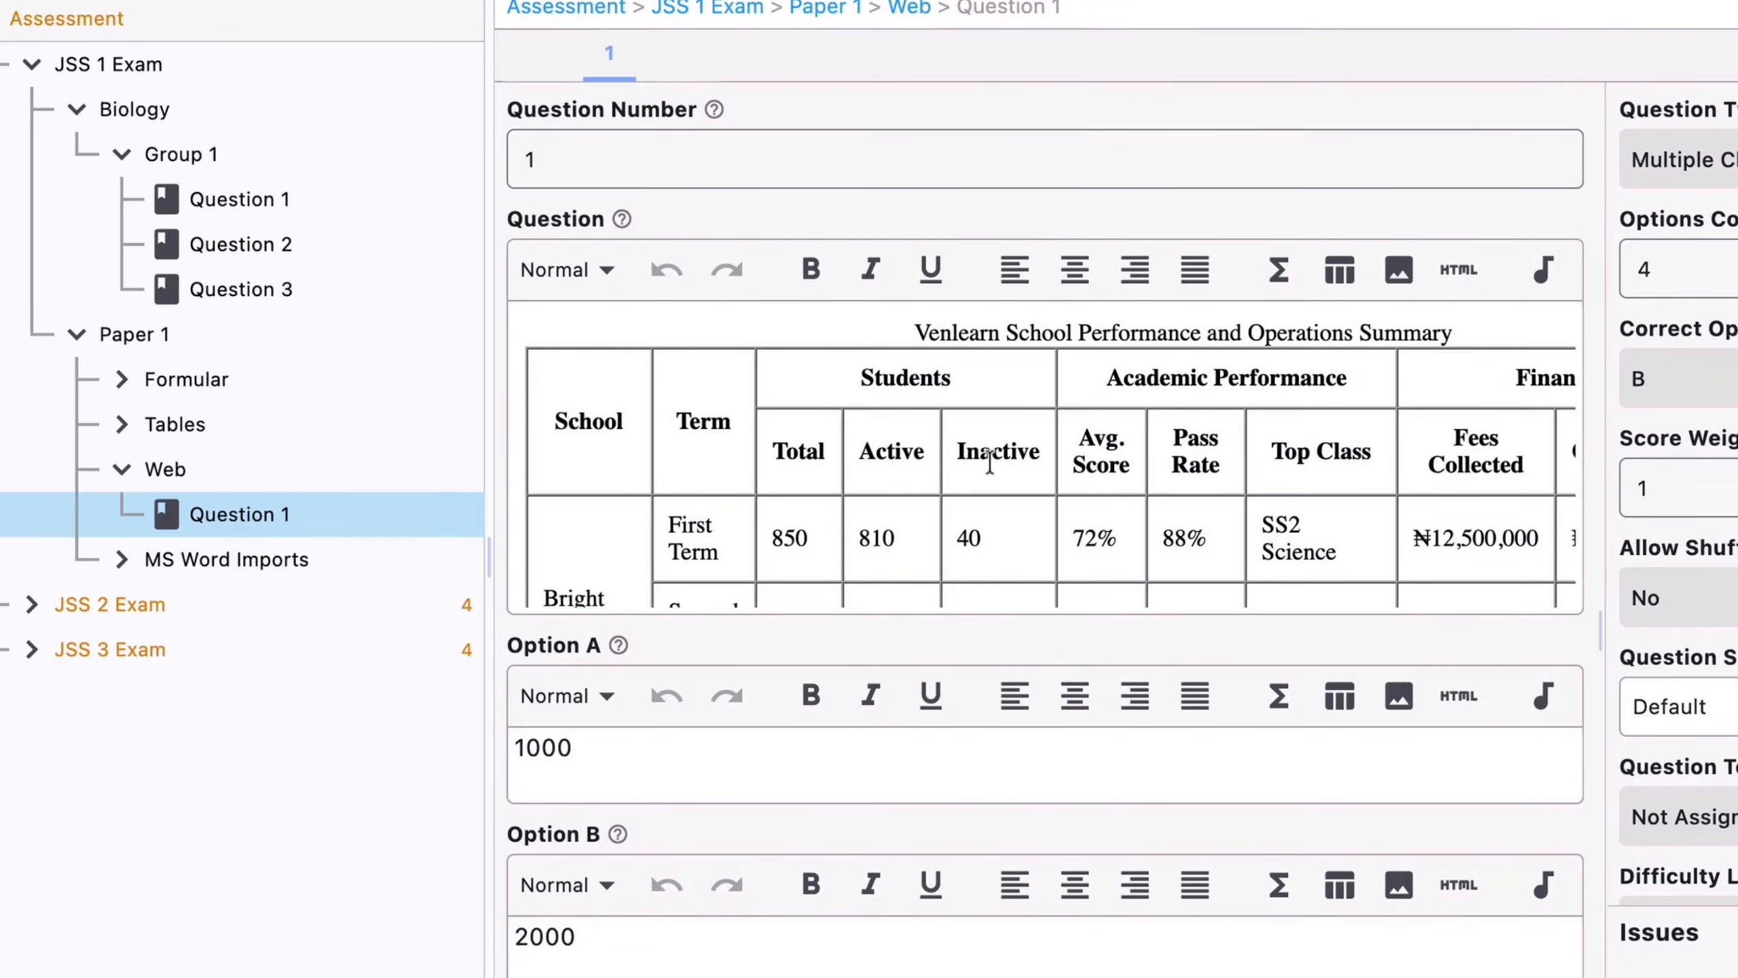
right_click(989, 460)
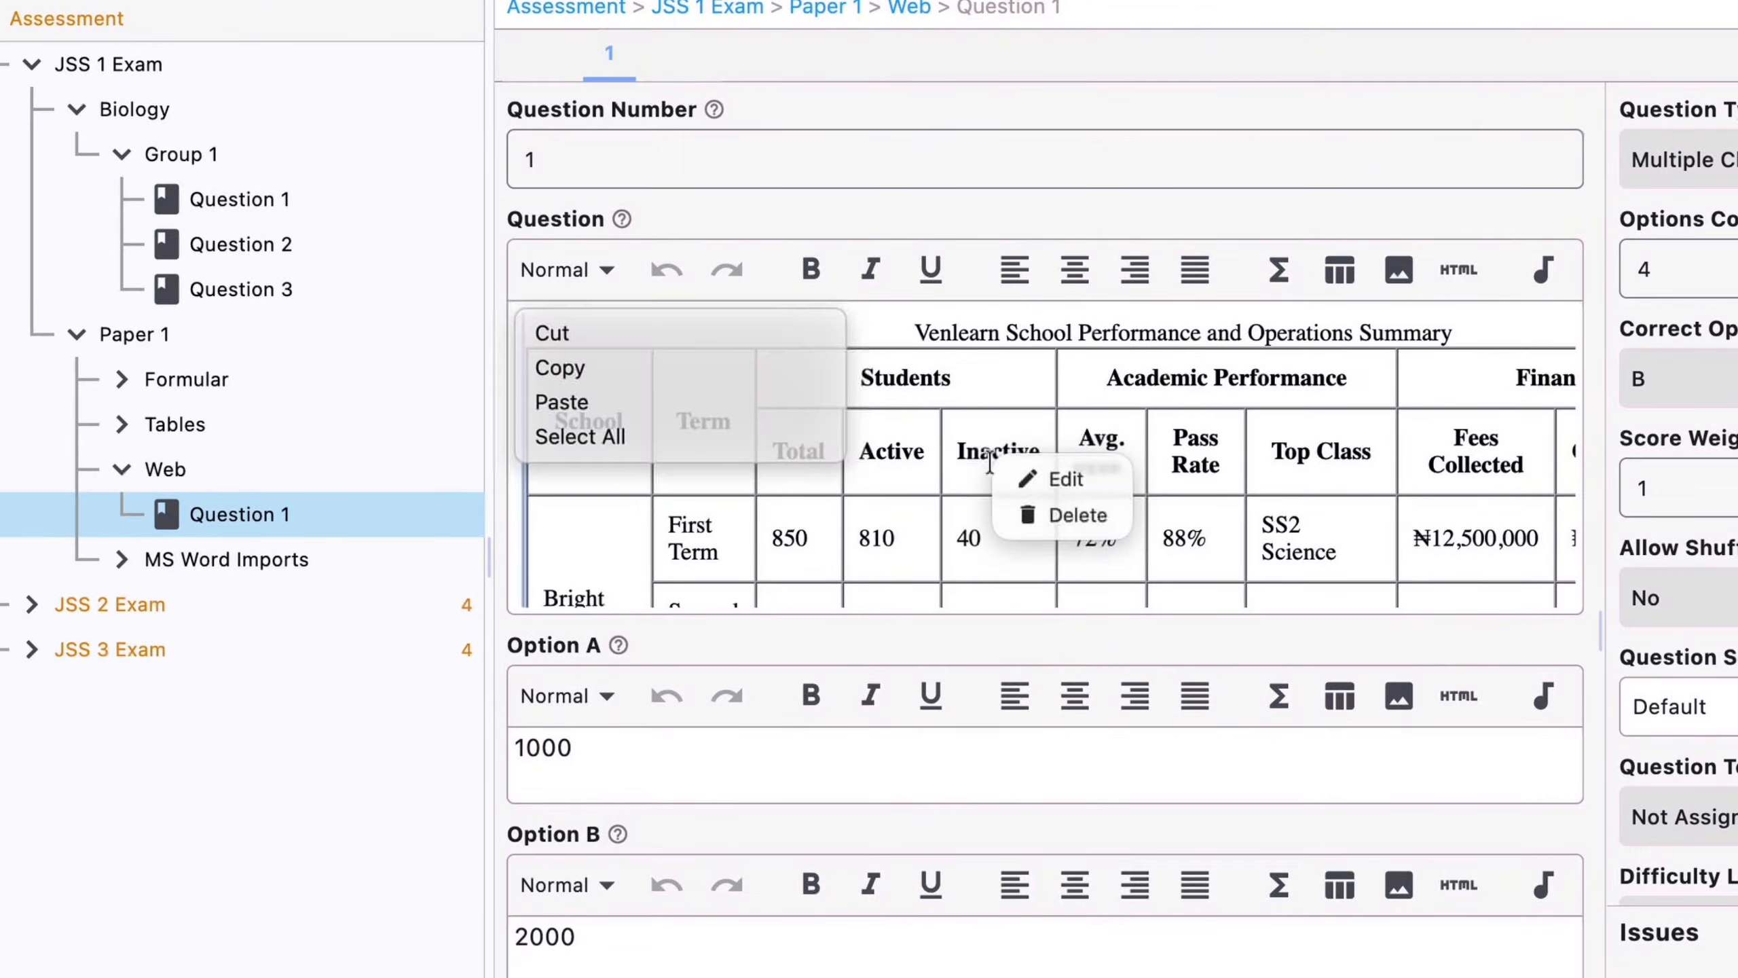
click(1048, 478)
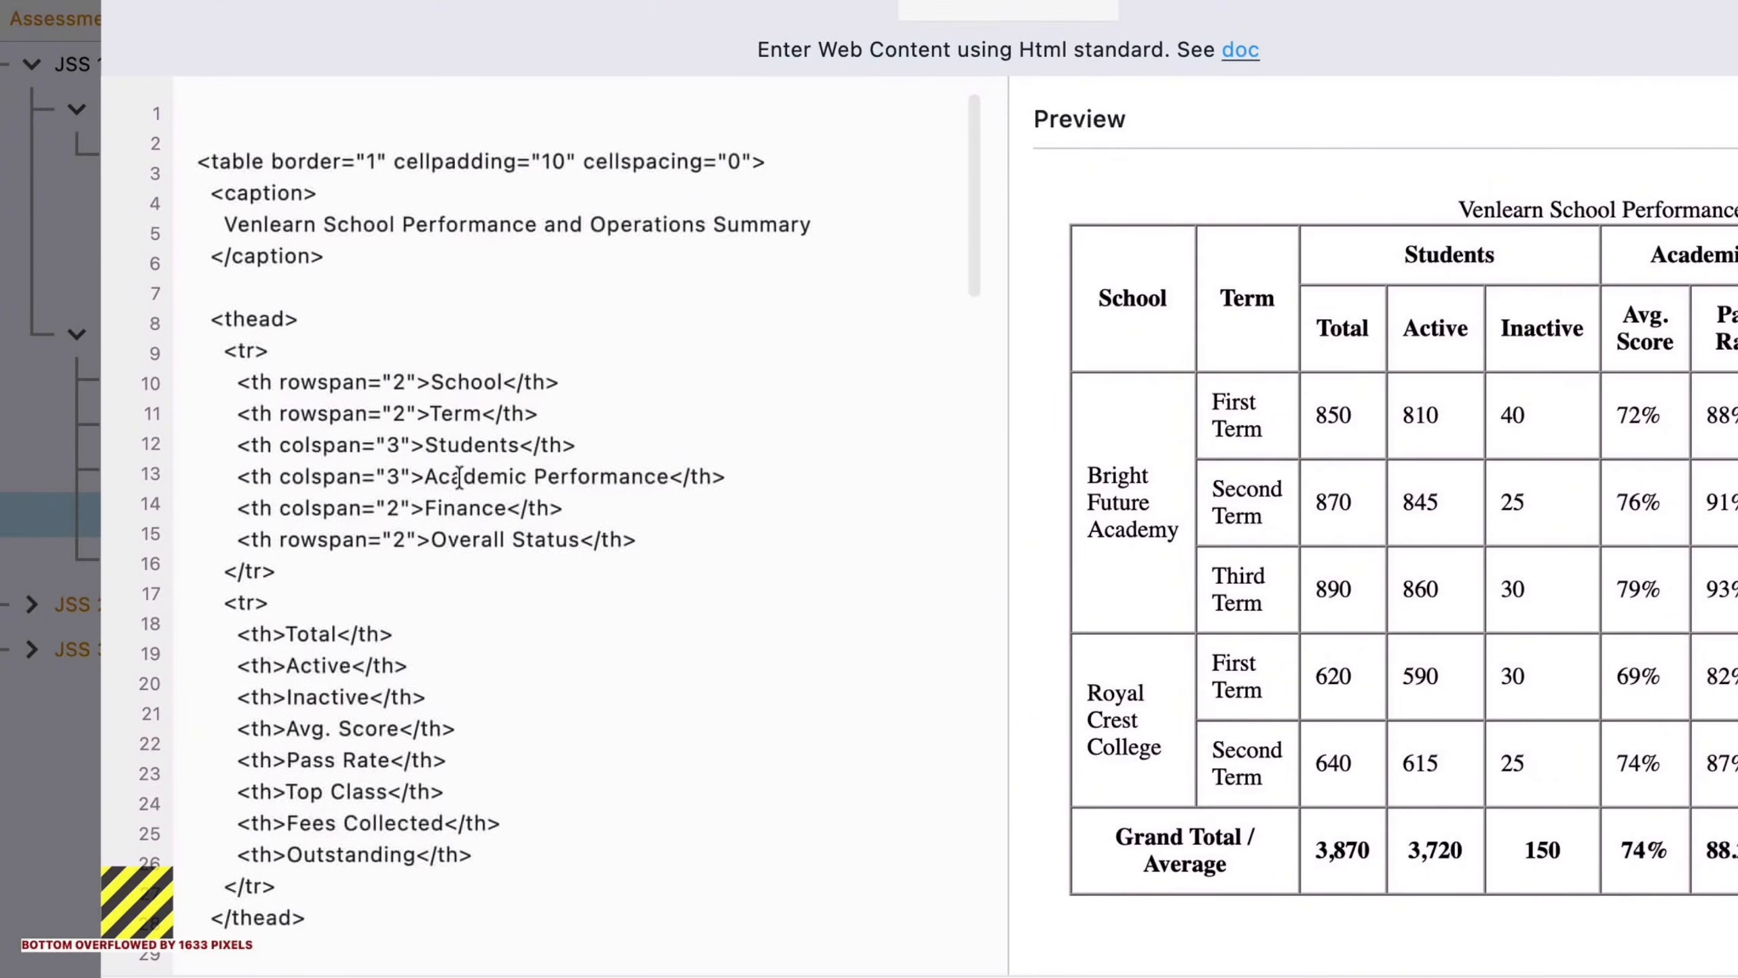
- Examine the HTML source and full-width preview of the school performance table, and close the editor without changes
scroll(458, 484, down, 20)
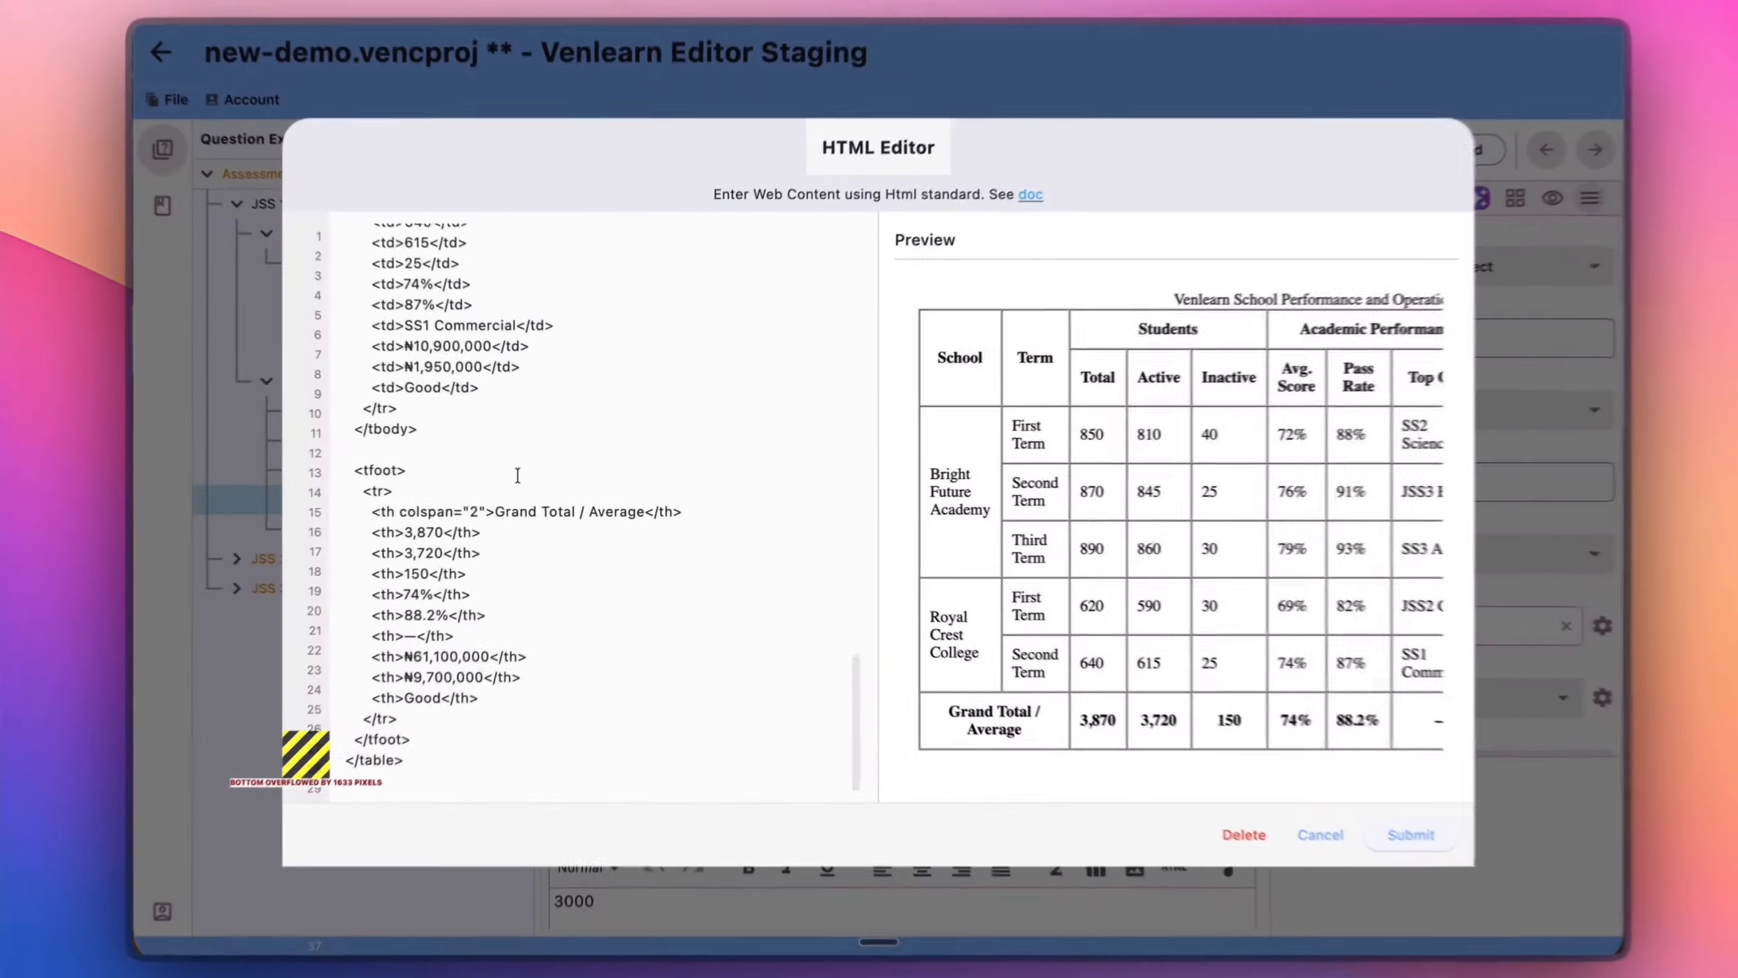
scroll(1309, 421, right, 4)
scroll(1309, 421, right, 5)
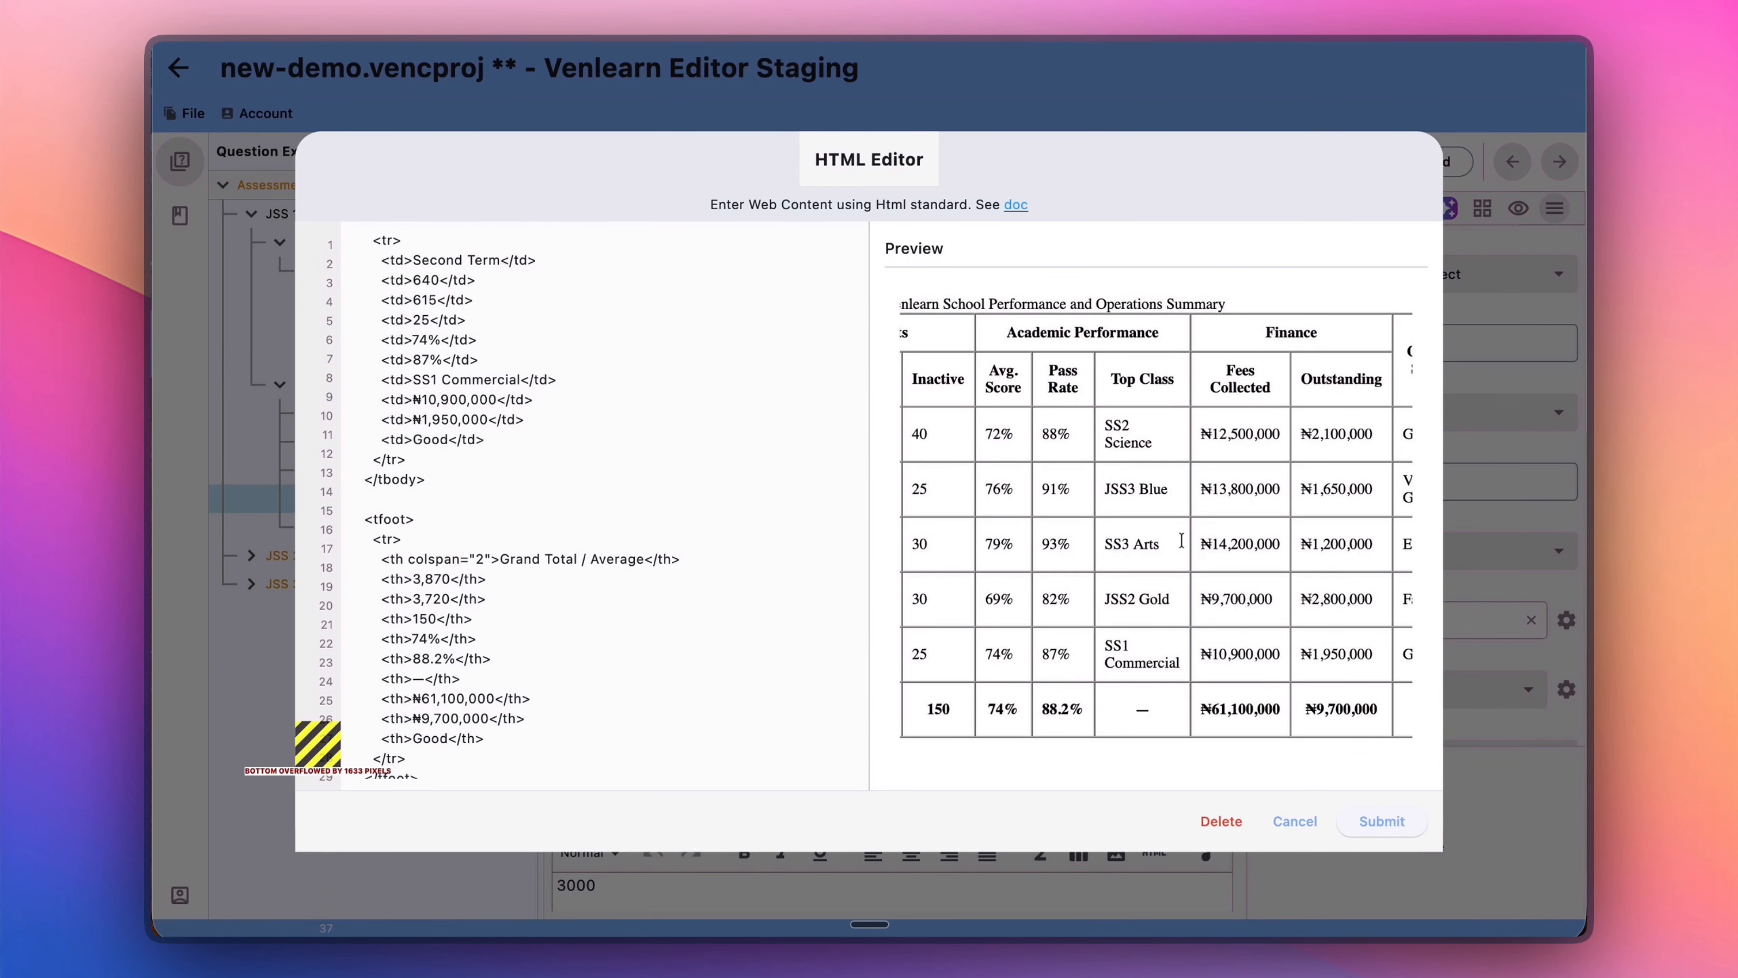
scroll(1181, 537, right, 2)
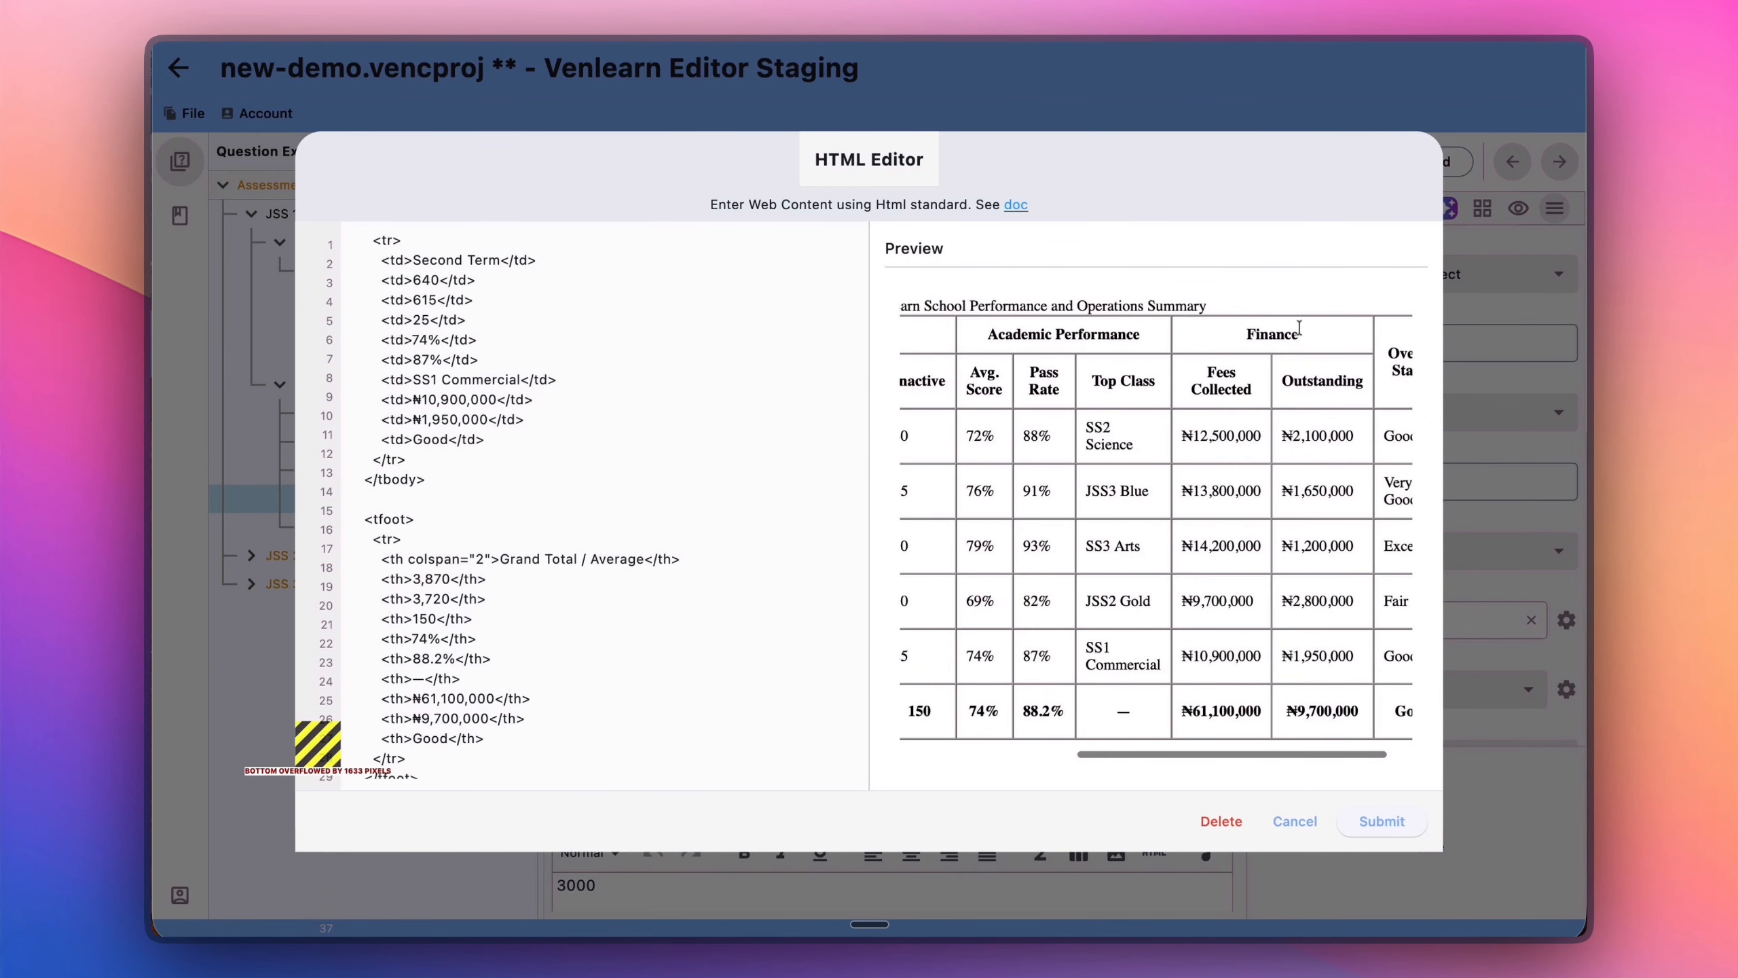
scroll(1283, 361, right, 2)
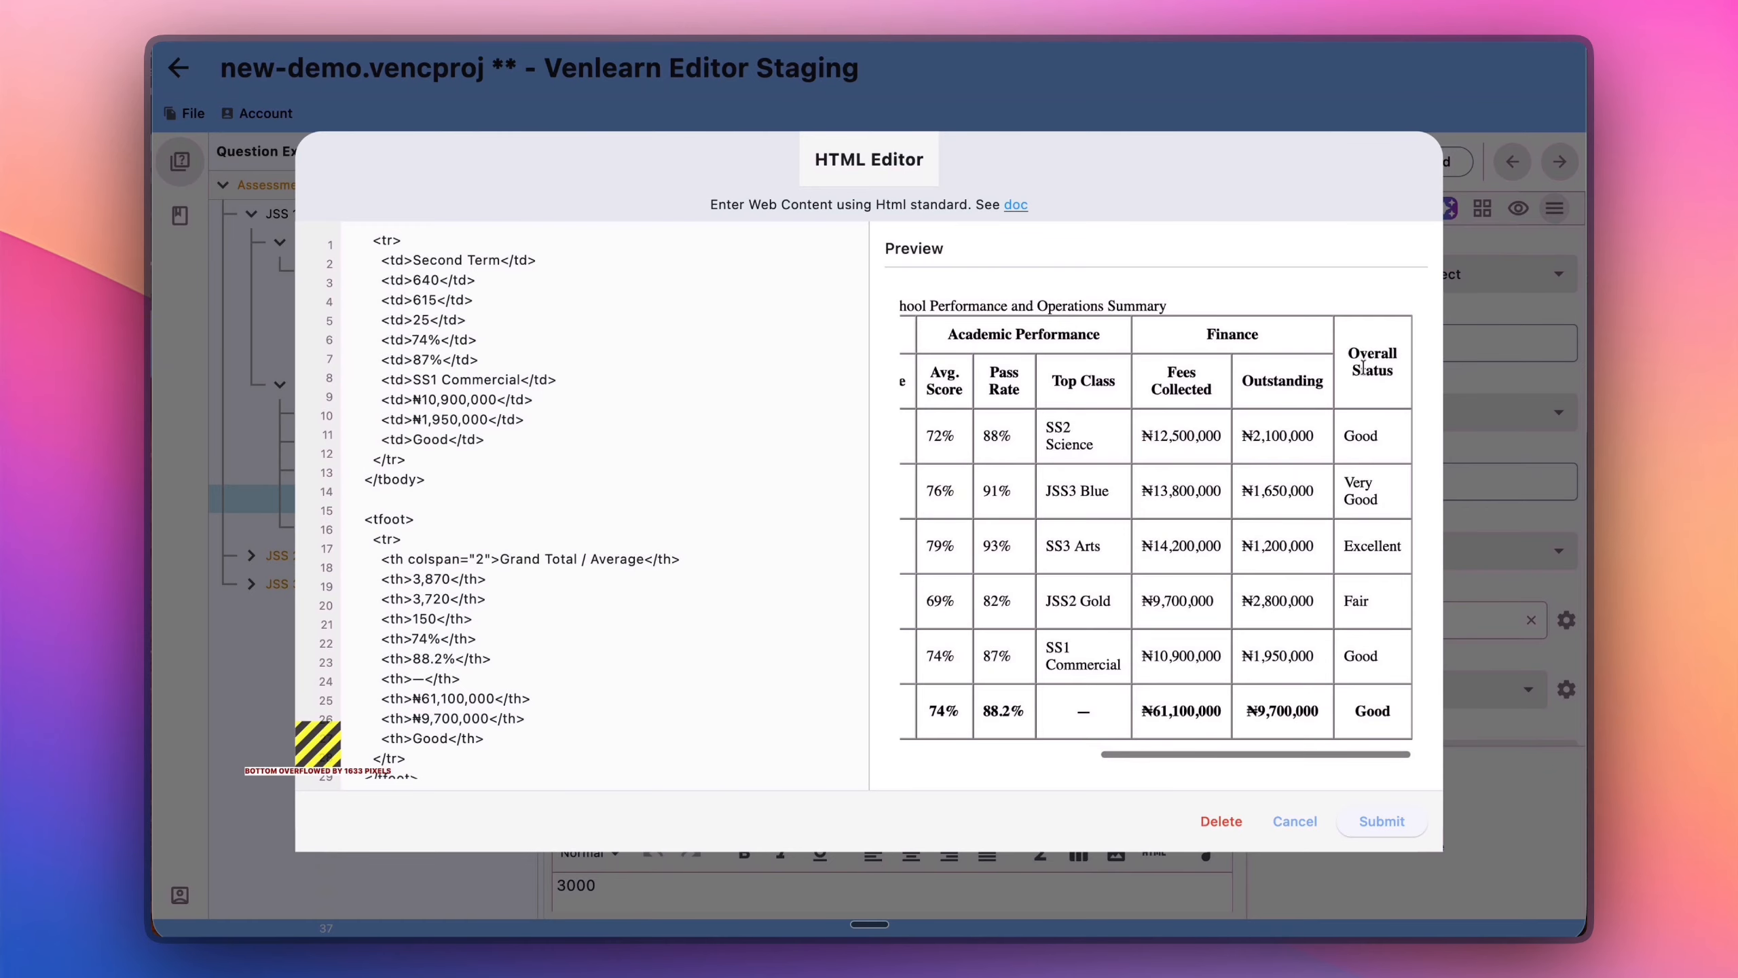
scroll(1191, 471, left, 4)
scroll(1191, 471, left, 4)
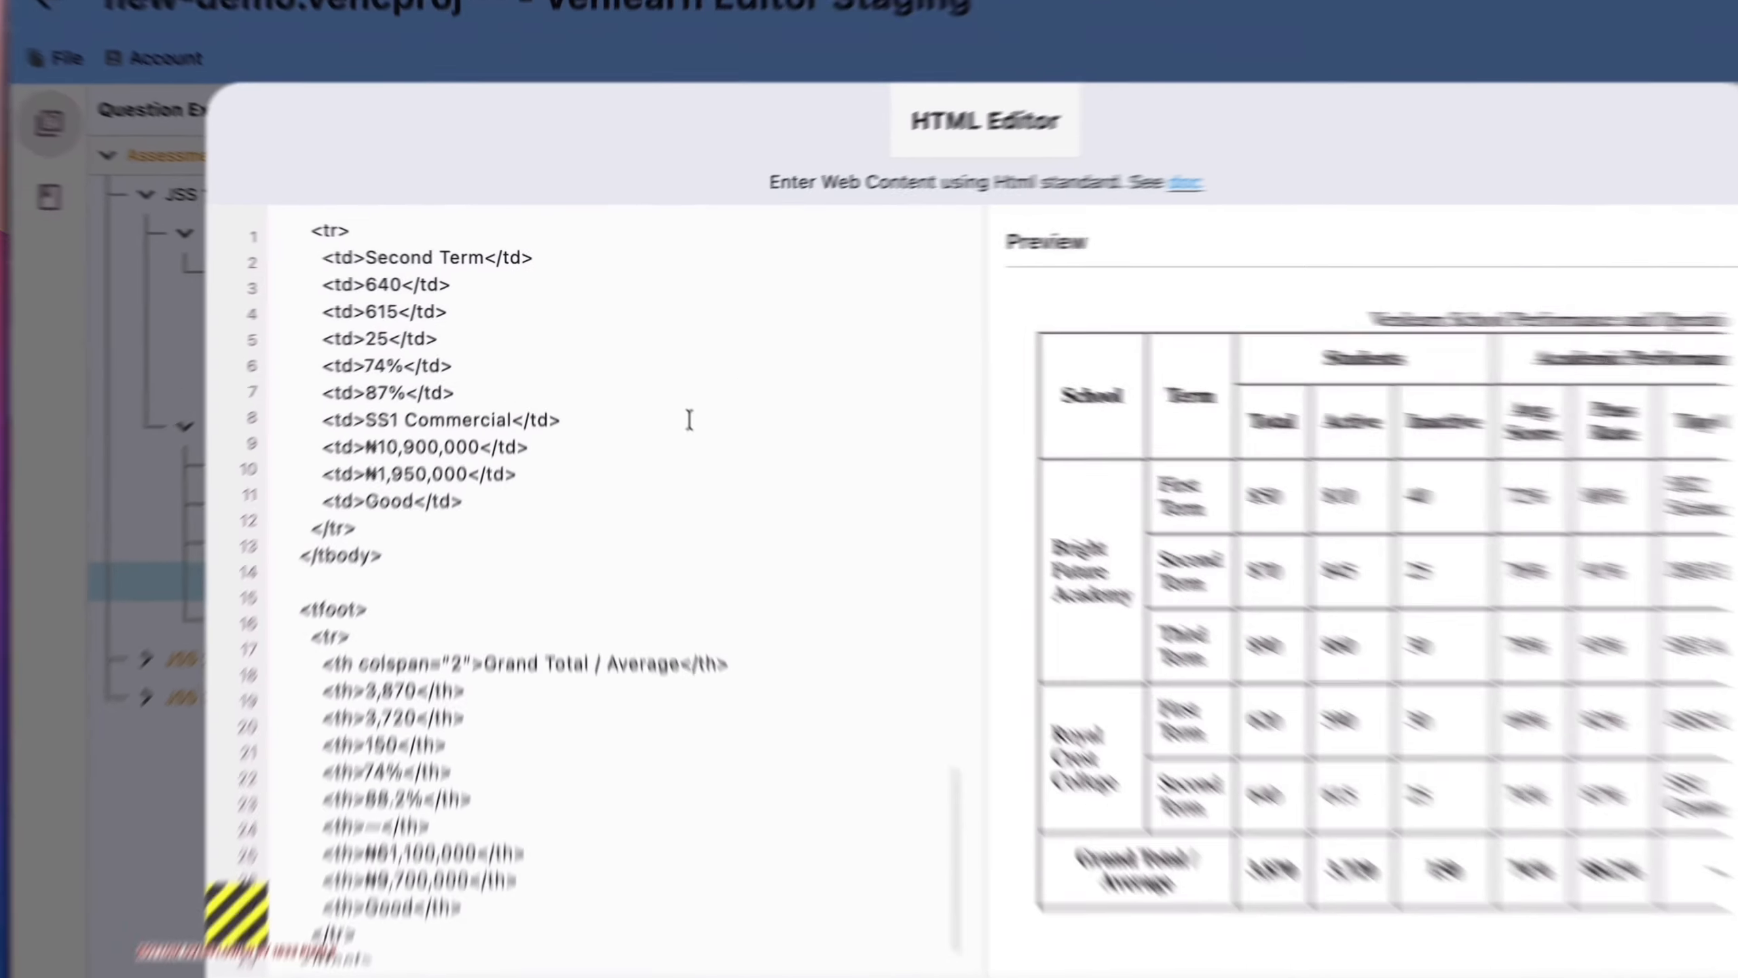
click(648, 381)
scroll(649, 381, up, 5)
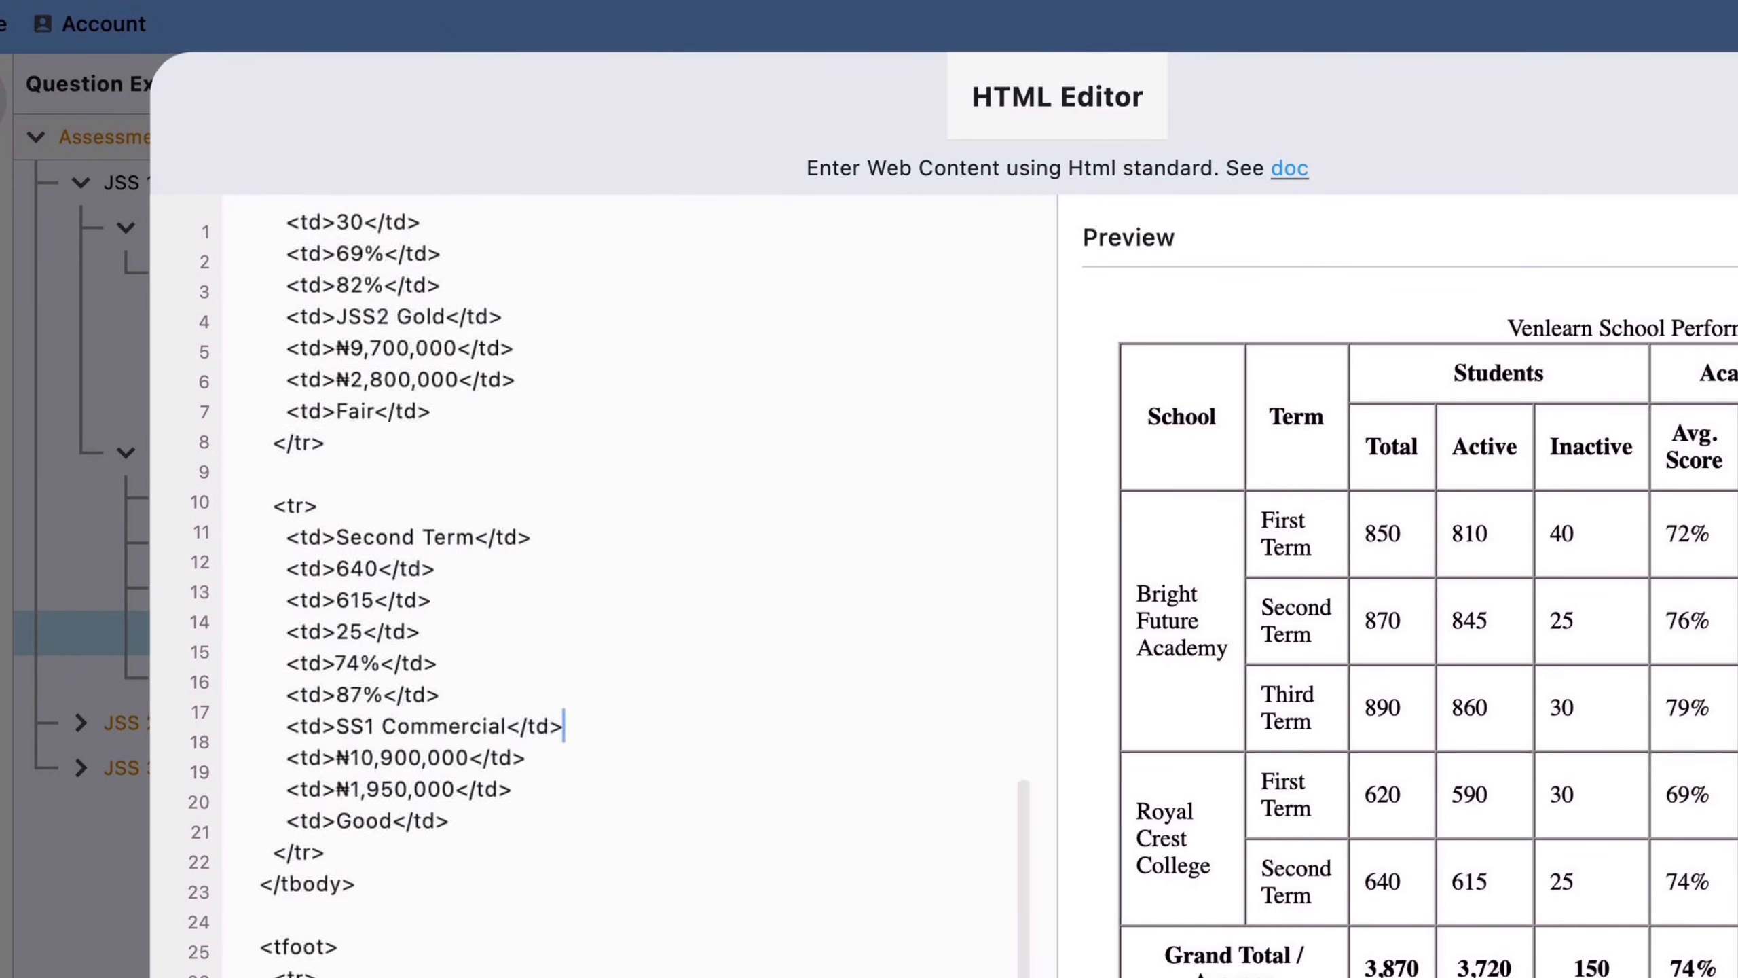
scroll(711, 443, up, 15)
scroll(711, 443, down, 3)
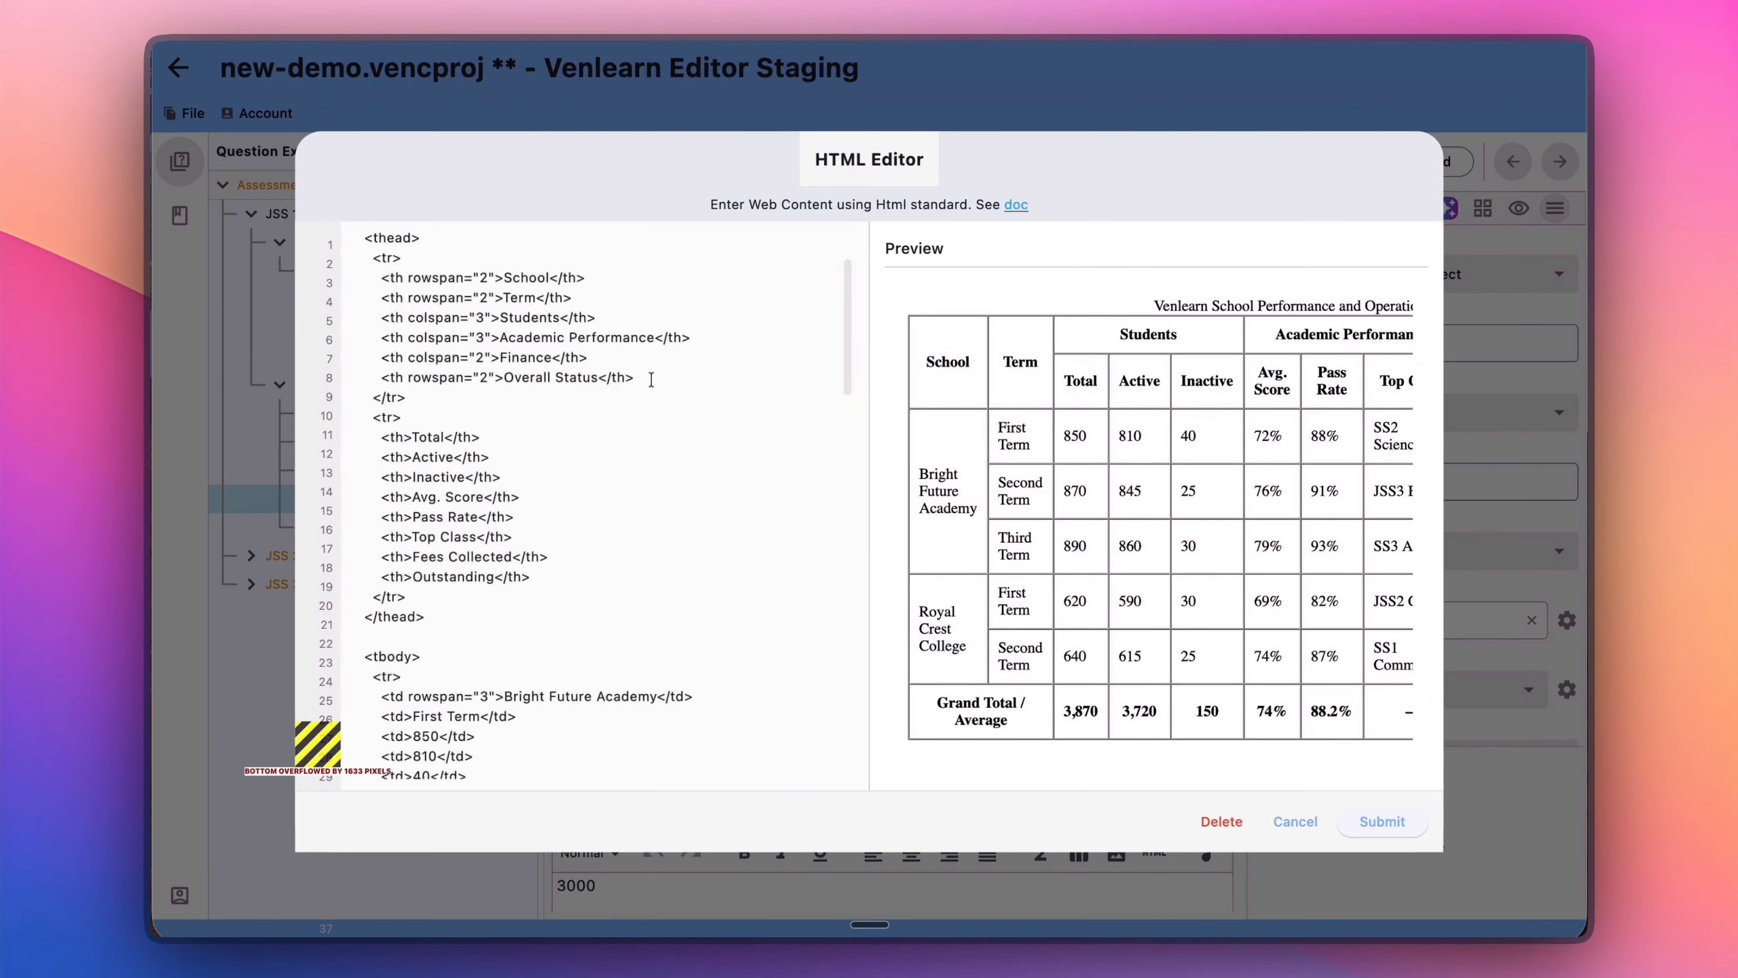
scroll(650, 380, down, 2)
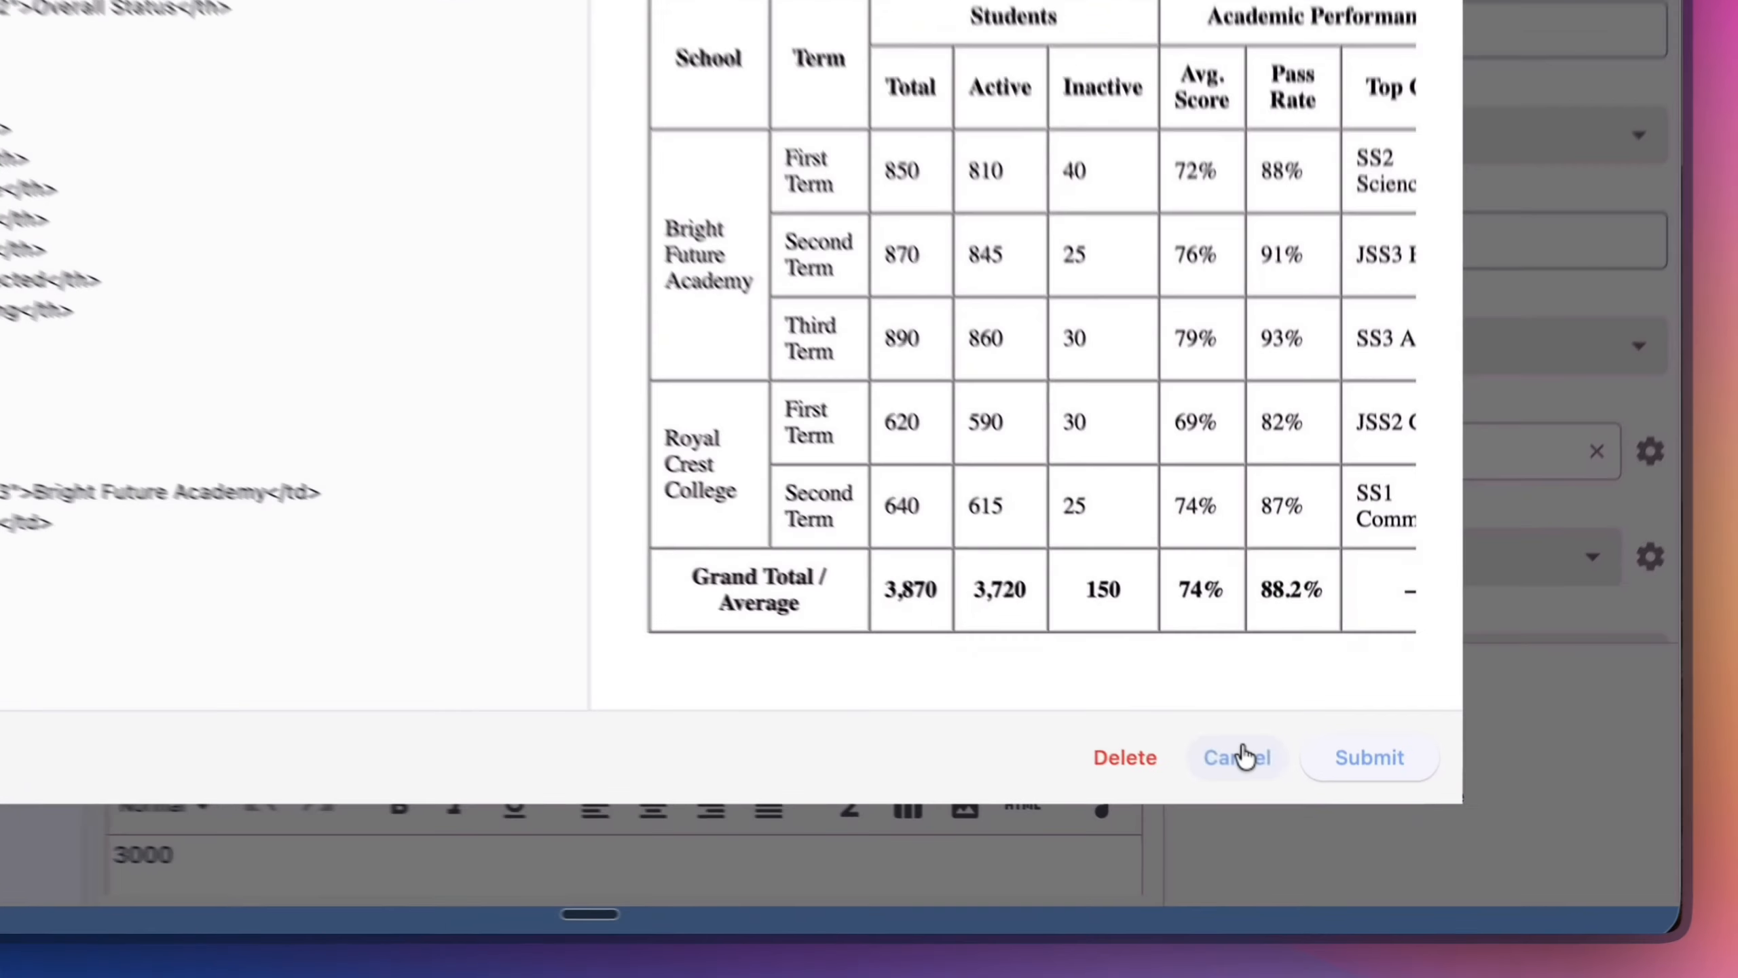
click(1244, 756)
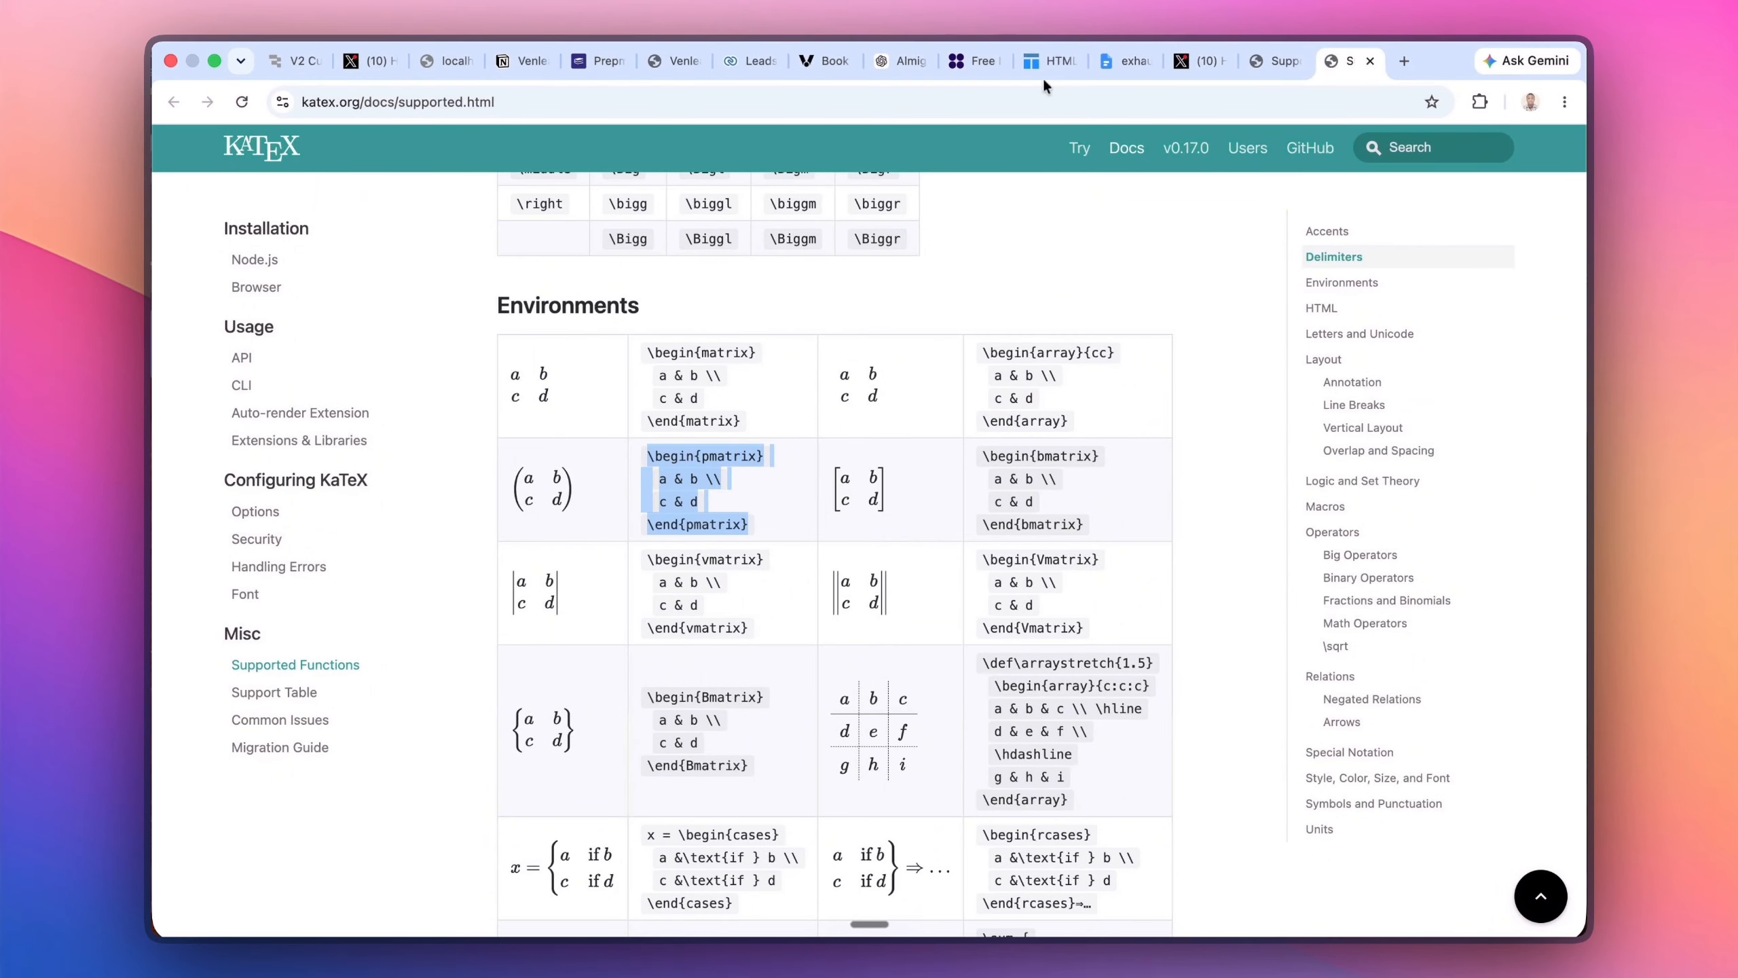
- Switch to the Tables Generator HTML page and merge the two empty cells below the Title header
click(1042, 70)
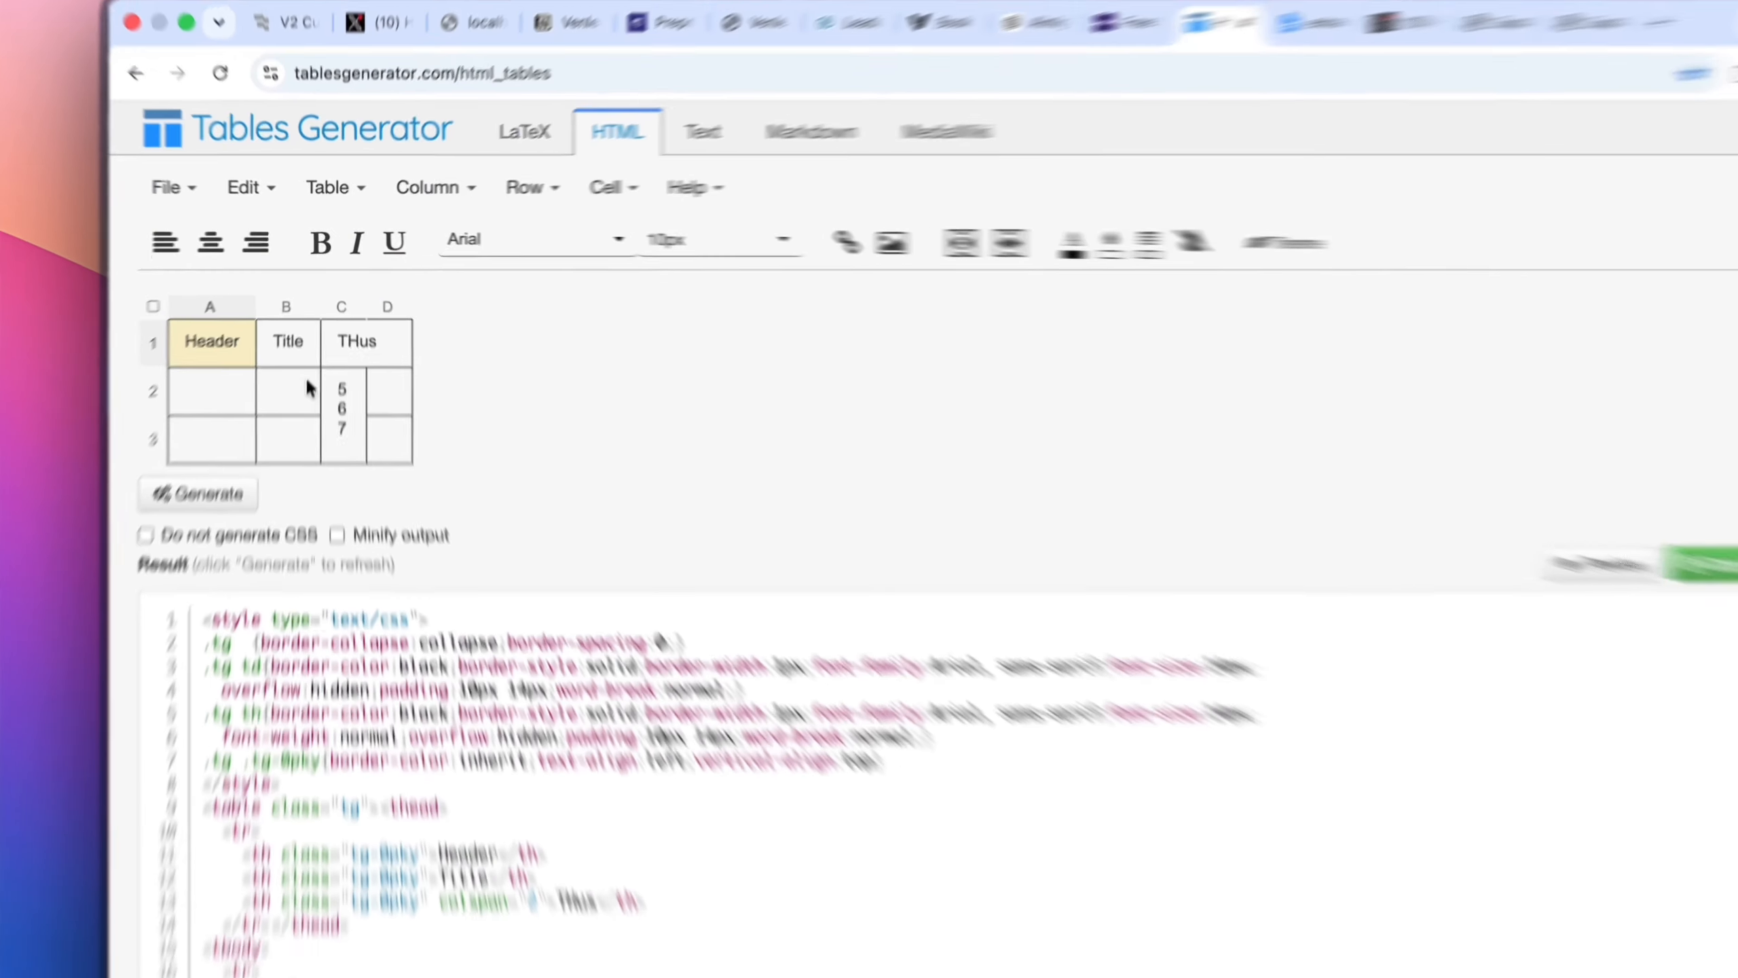
click(296, 360)
drag(285, 457, 289, 496)
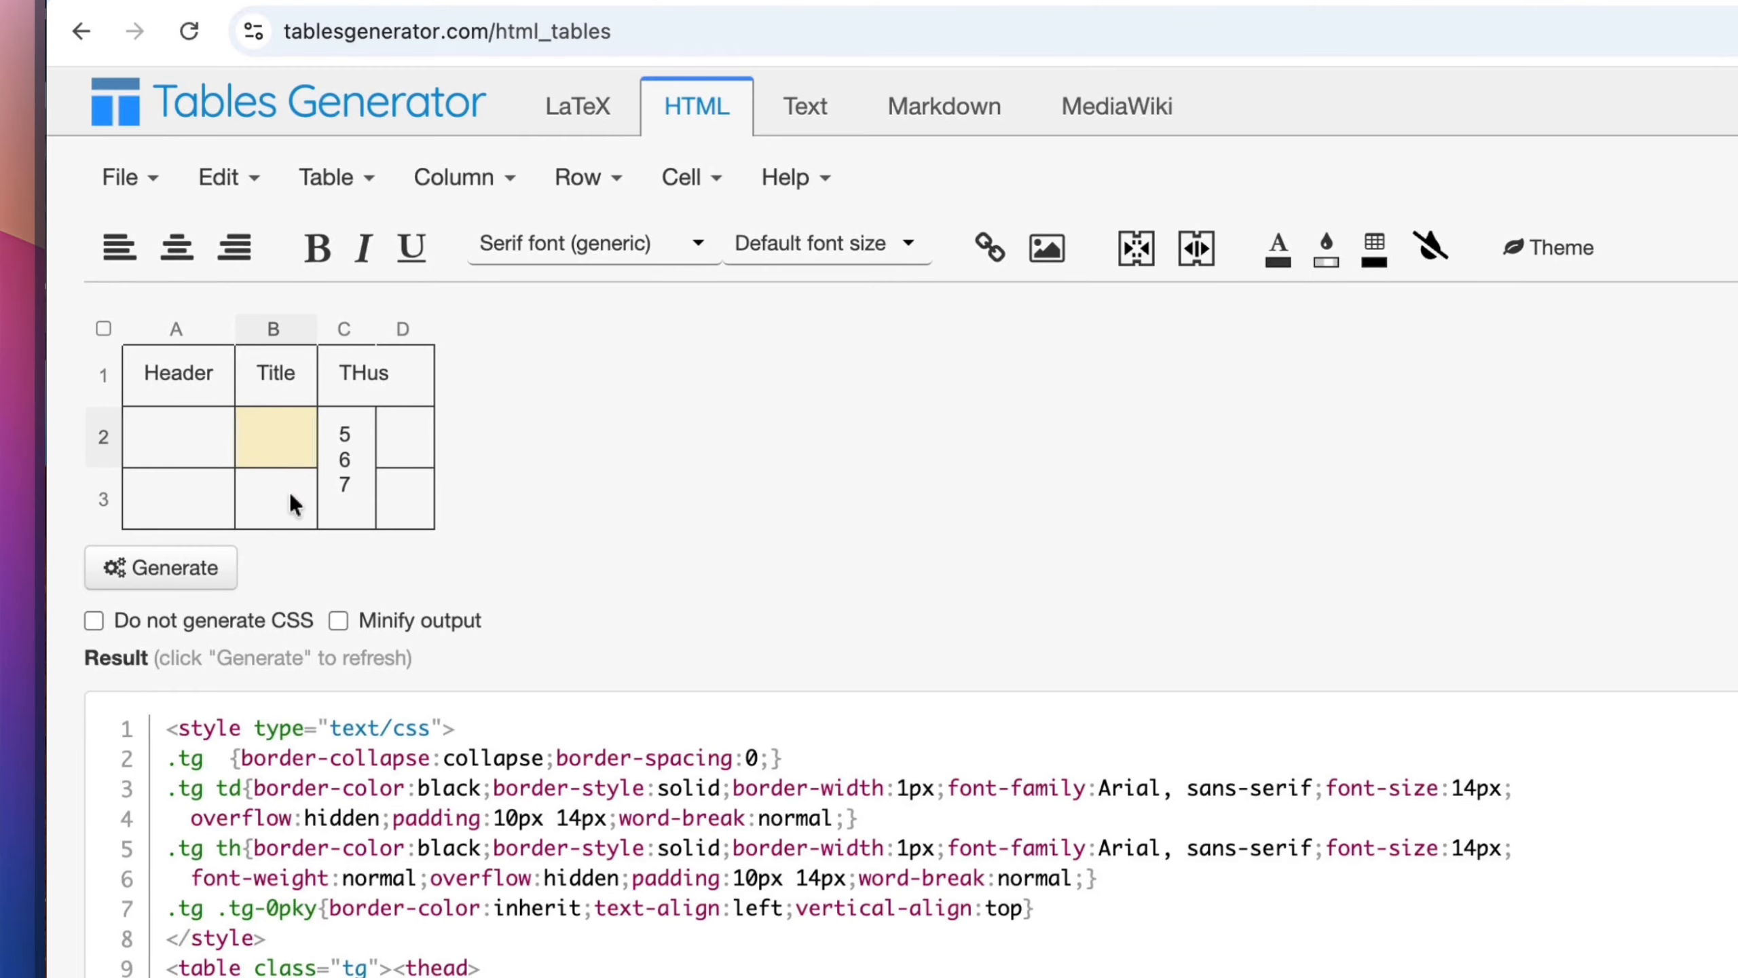
right_click(290, 497)
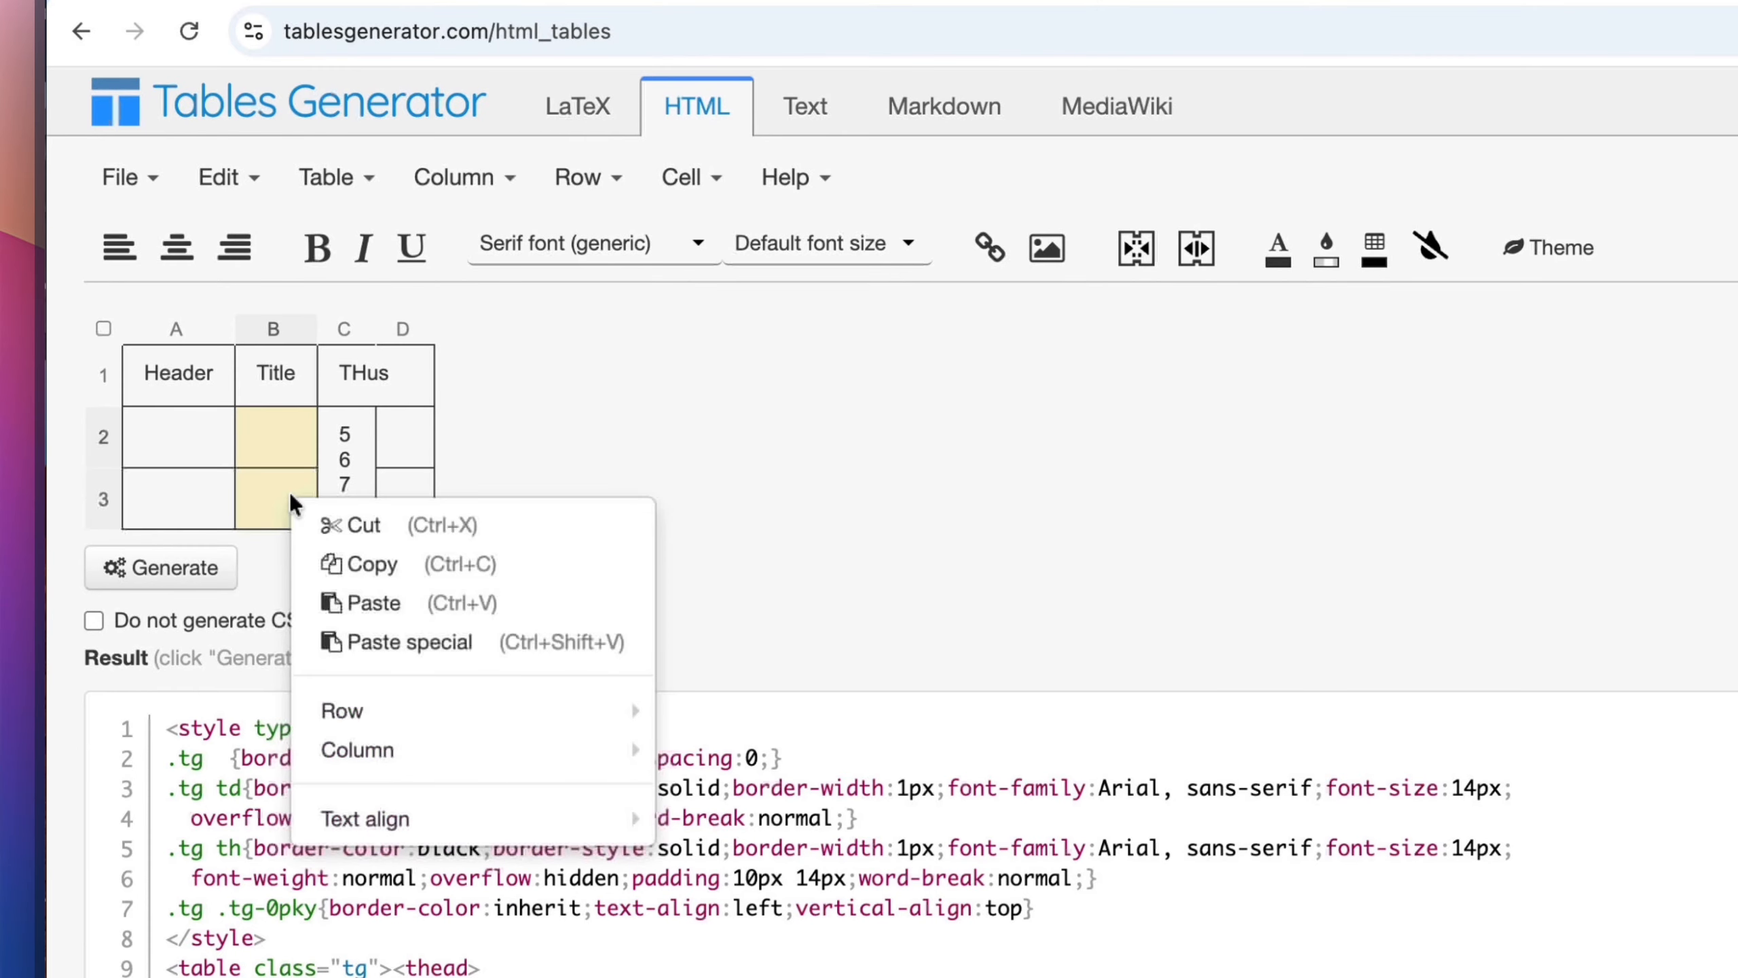
right_click(266, 463)
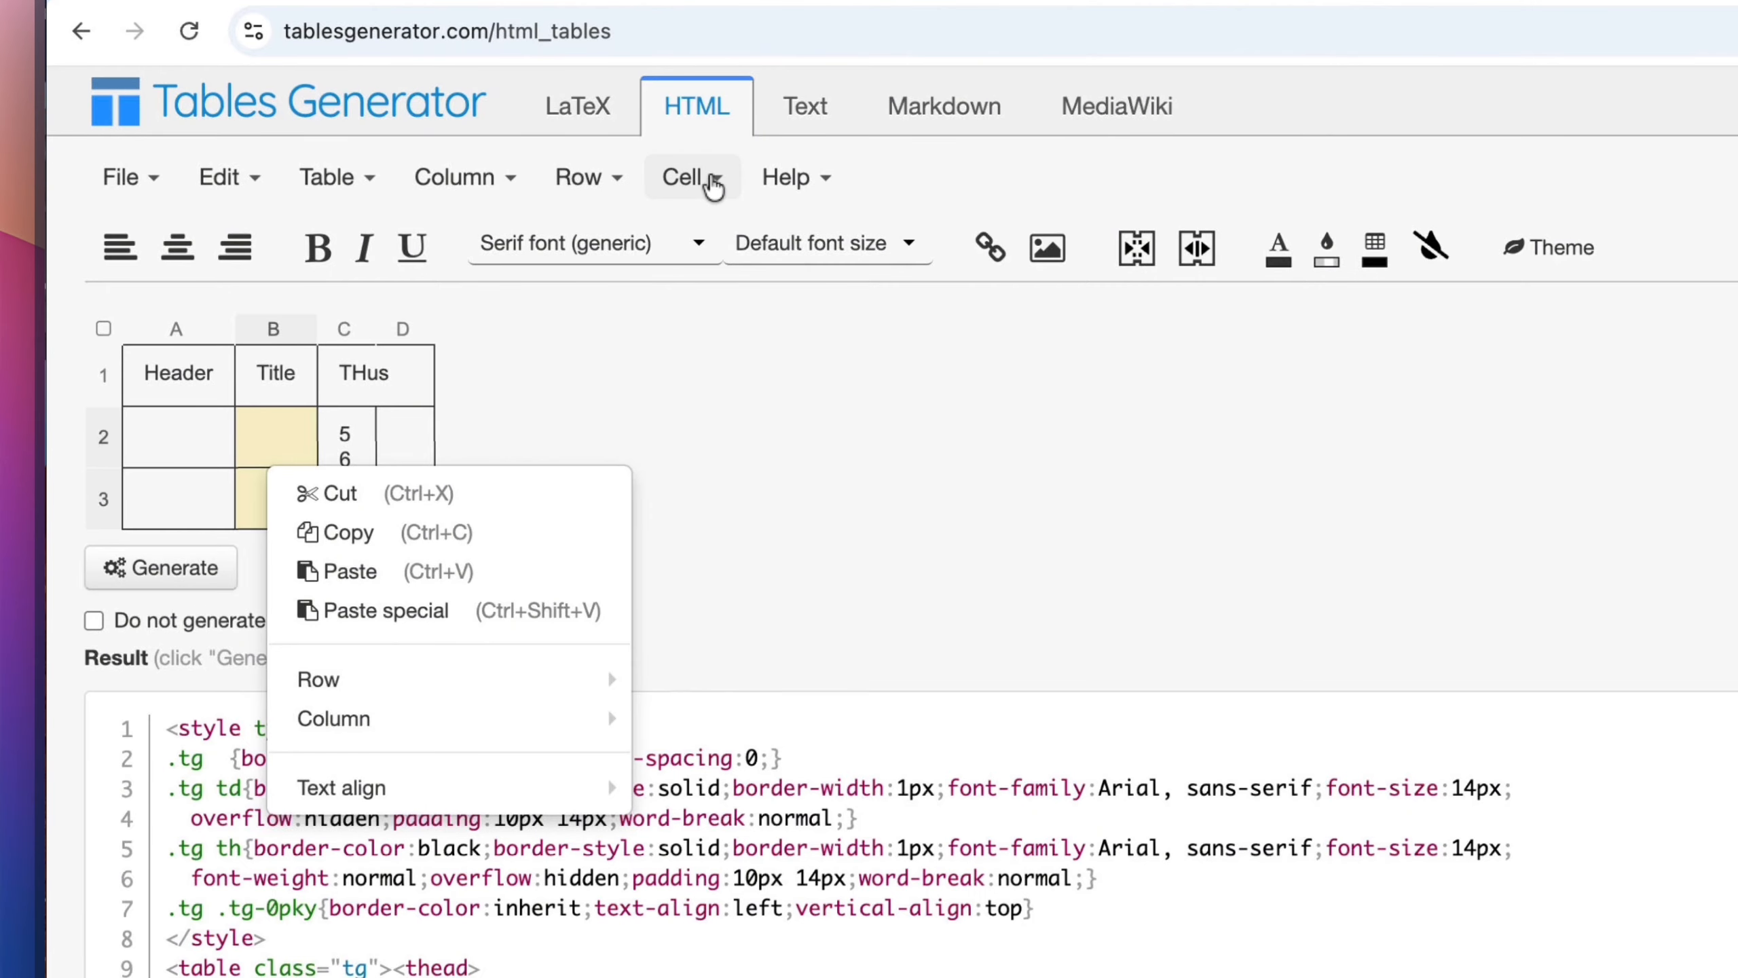
click(712, 185)
click(742, 296)
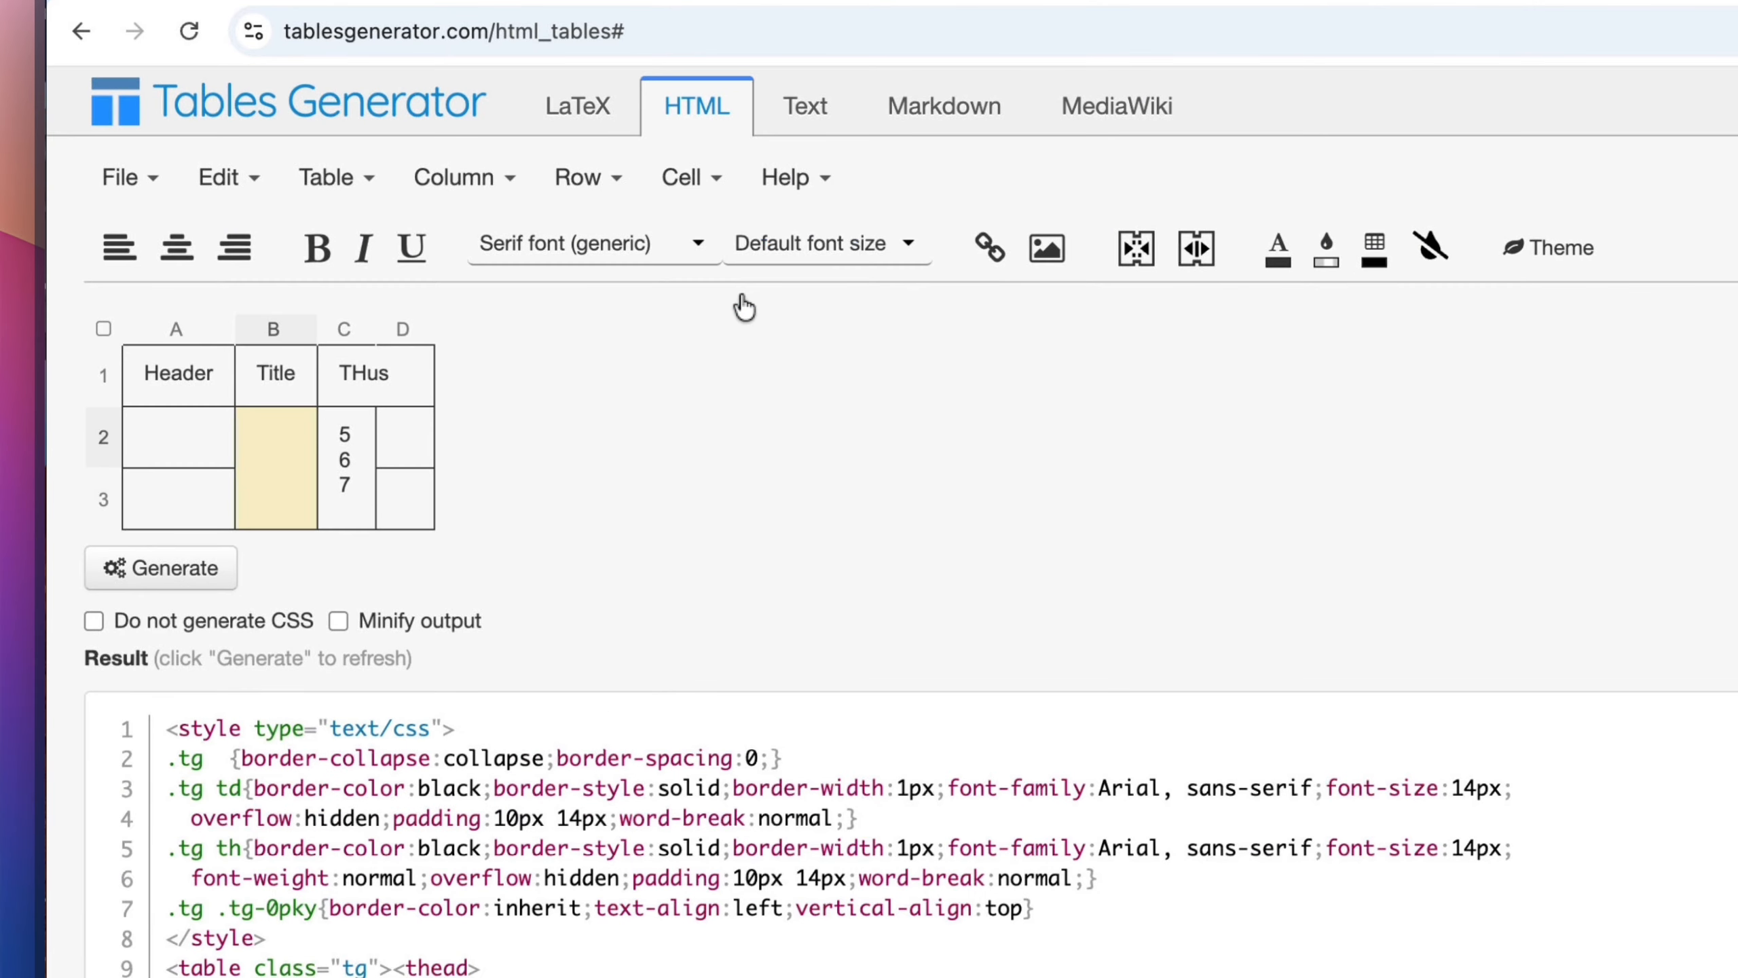
- Enter 5 in the merged cell under Title and copy the HTML result code to the clipboard
double_click(269, 462)
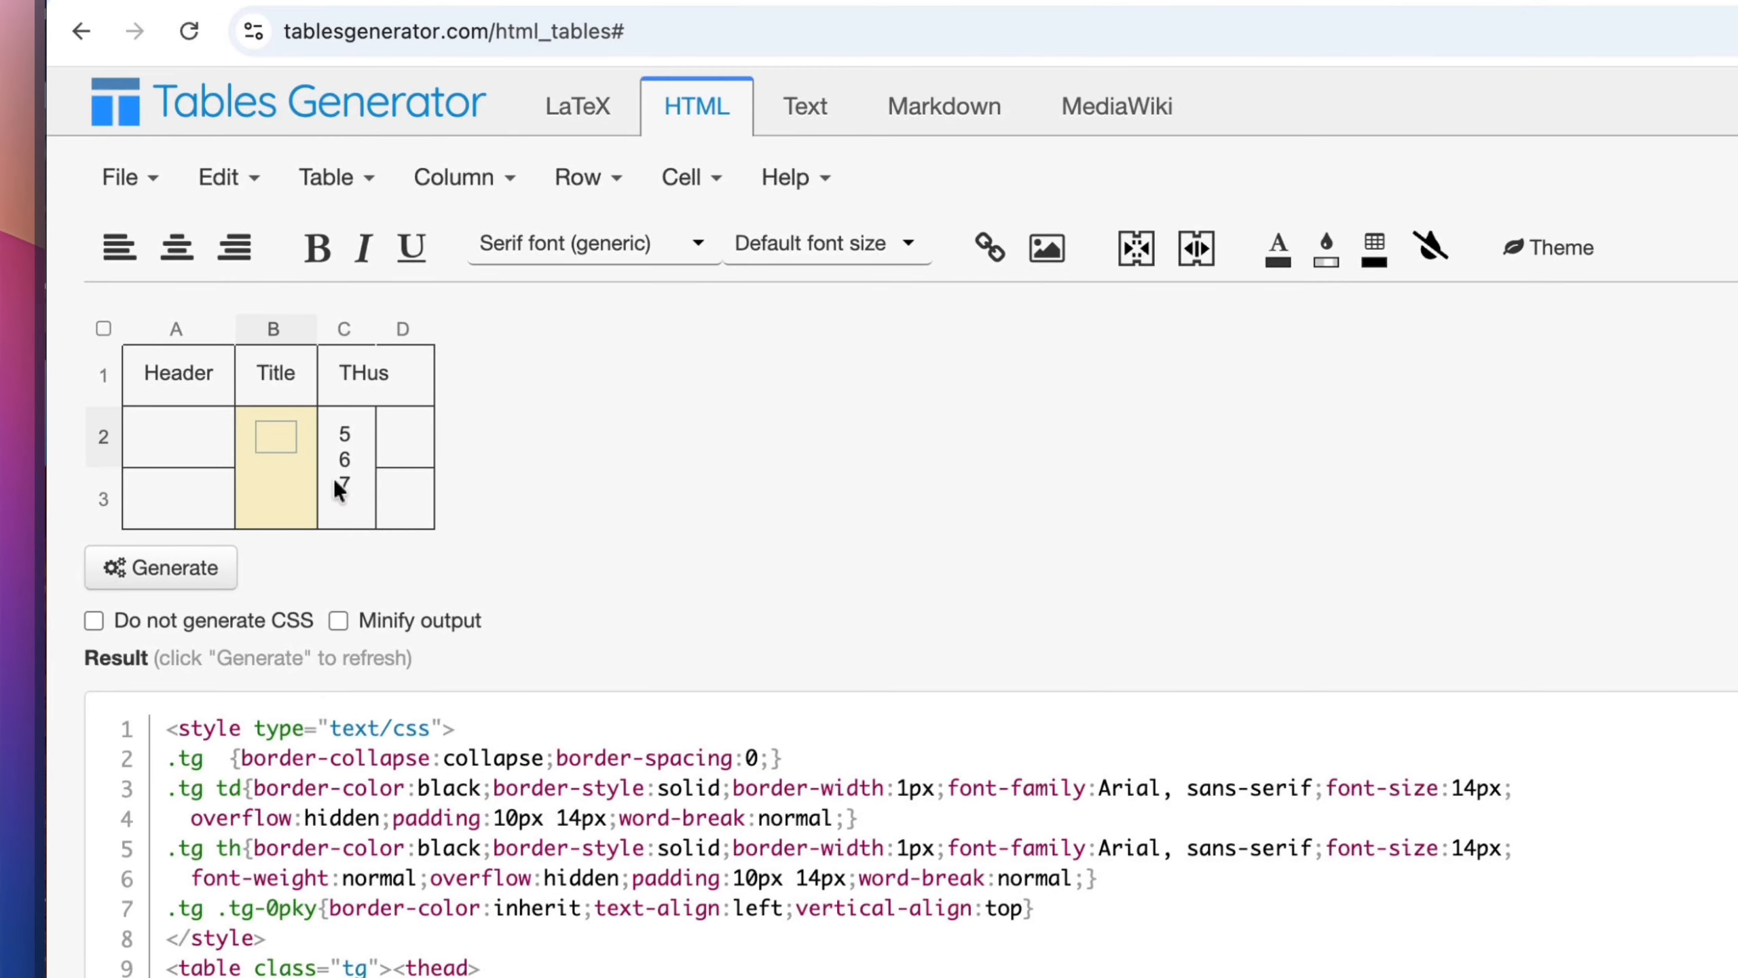
text(5)
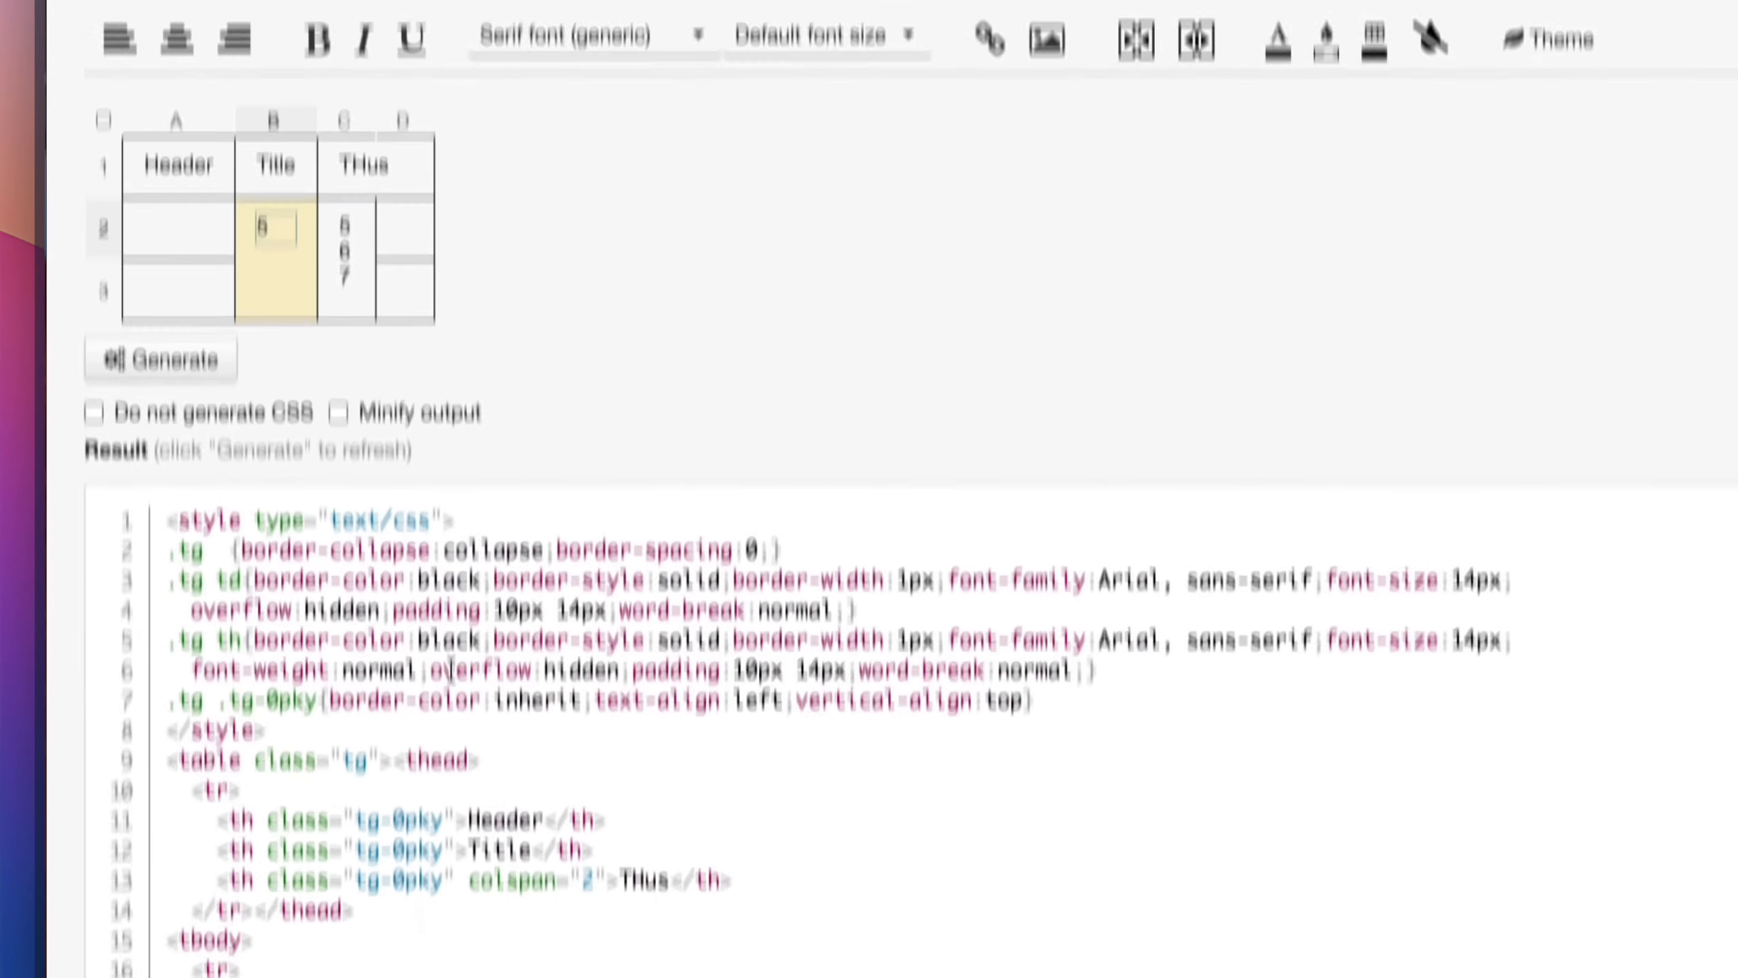
scroll(432, 883, down, 3)
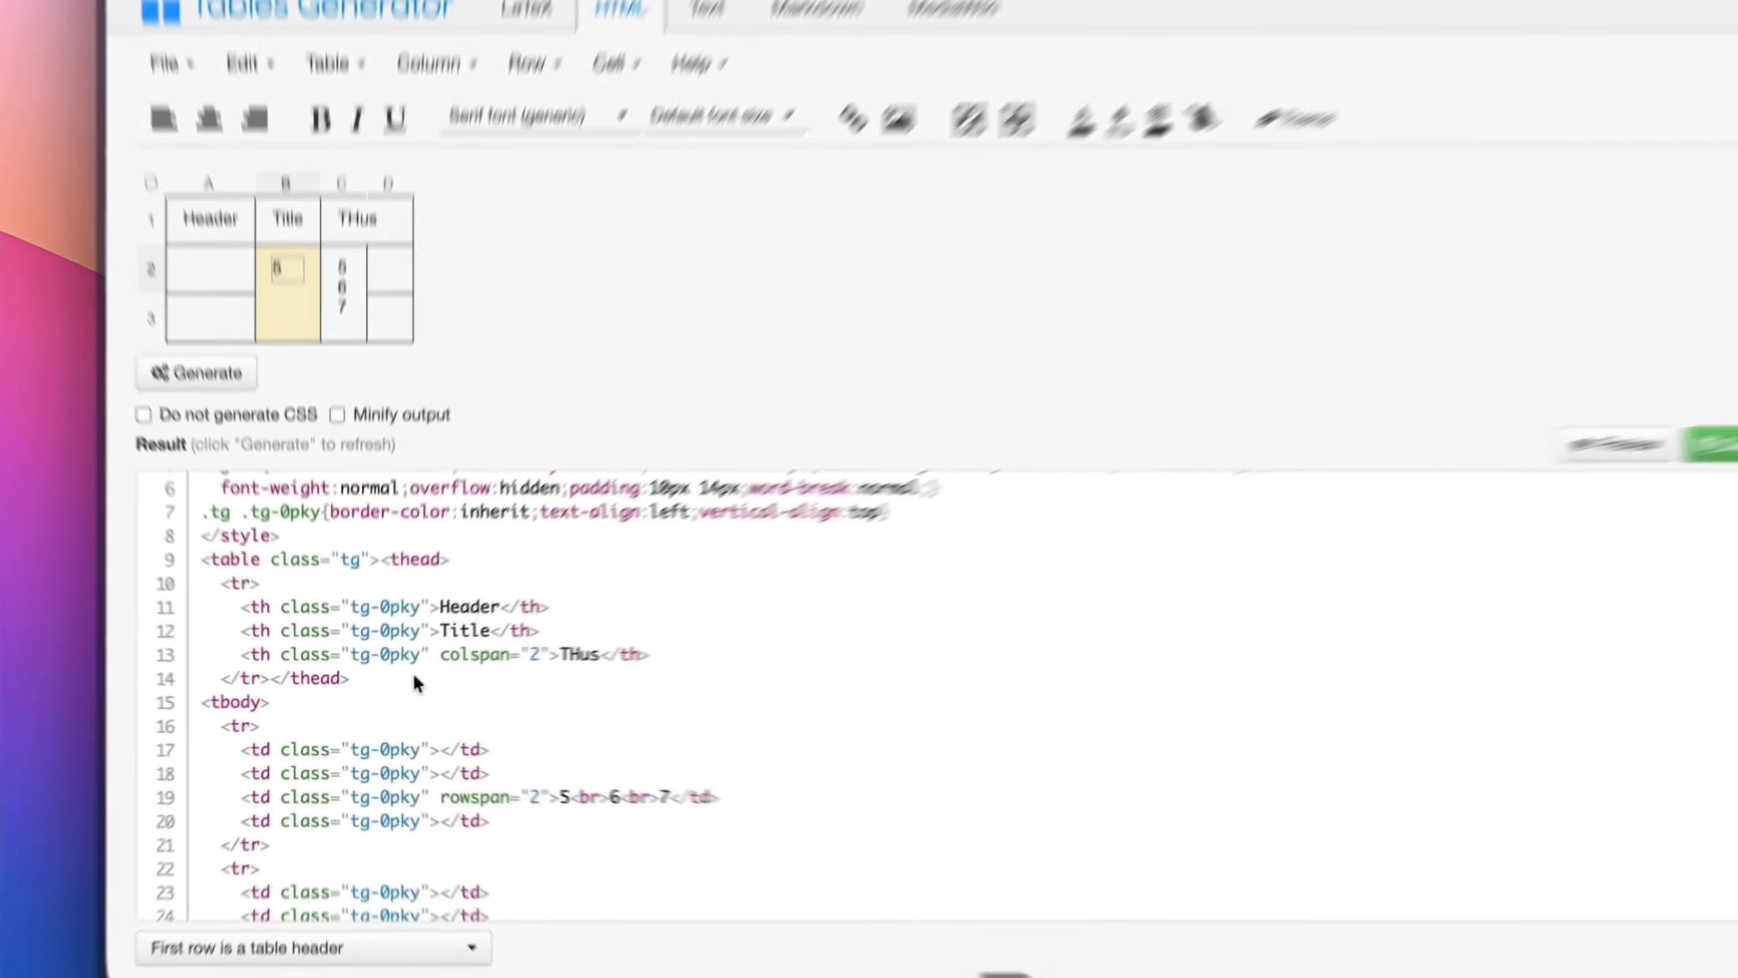
scroll(412, 670, down, 2)
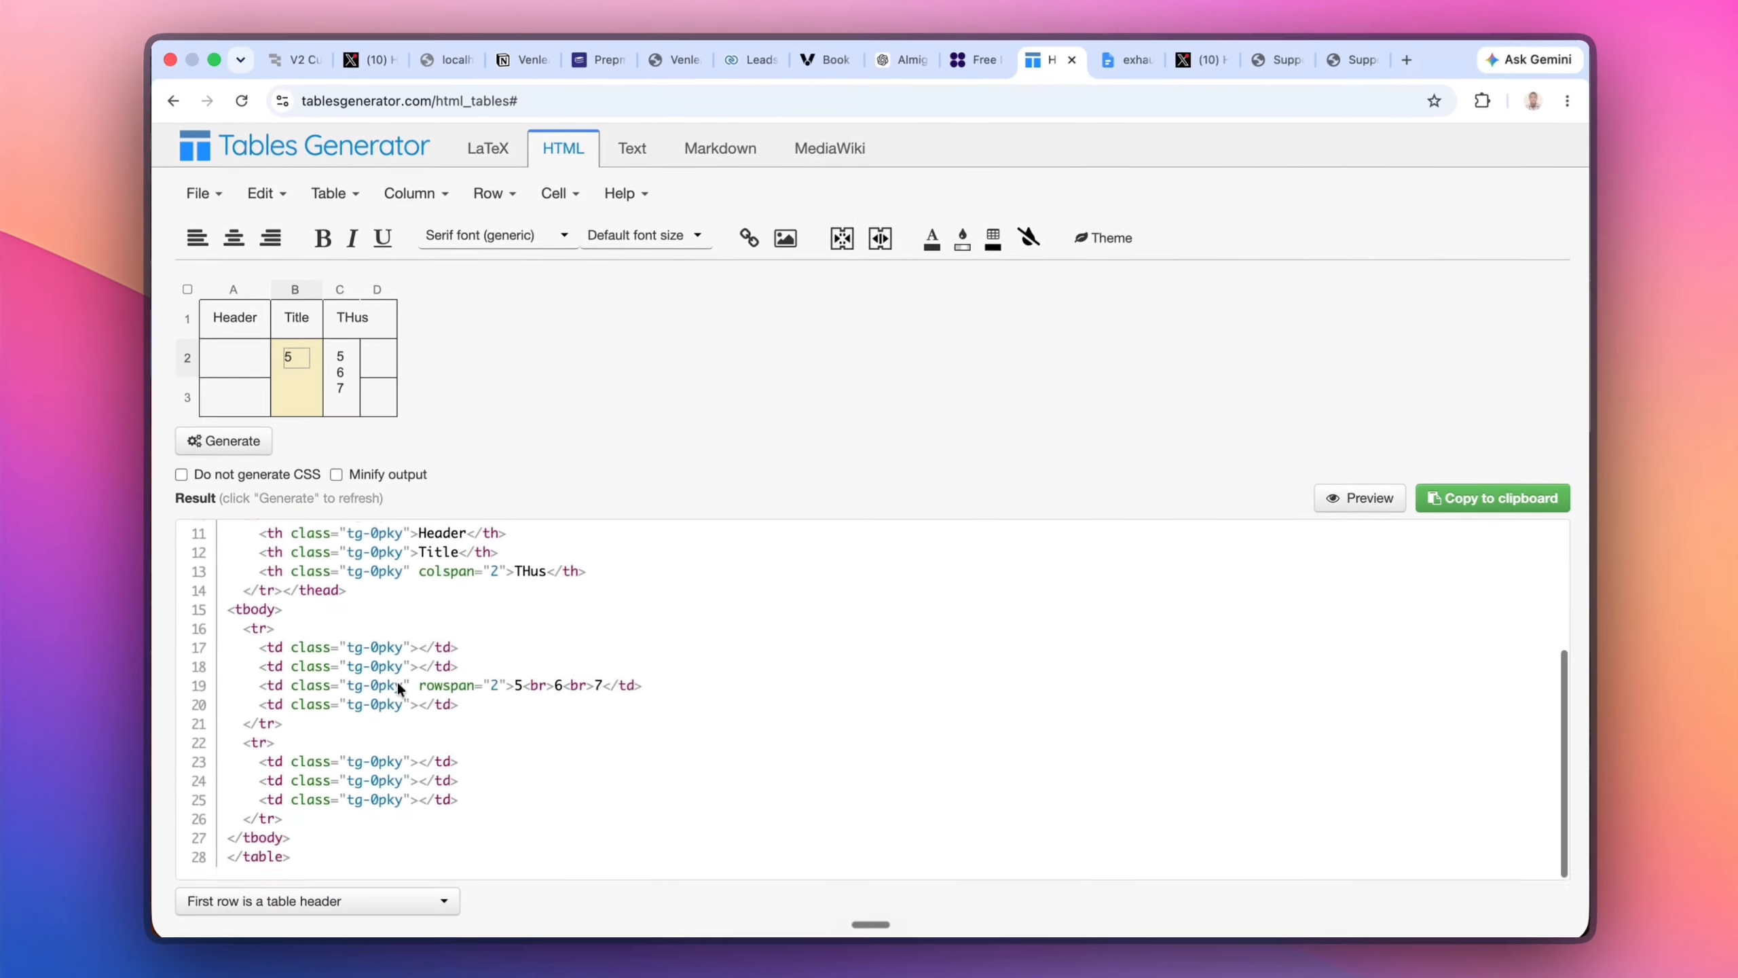
scroll(413, 671, up, 3)
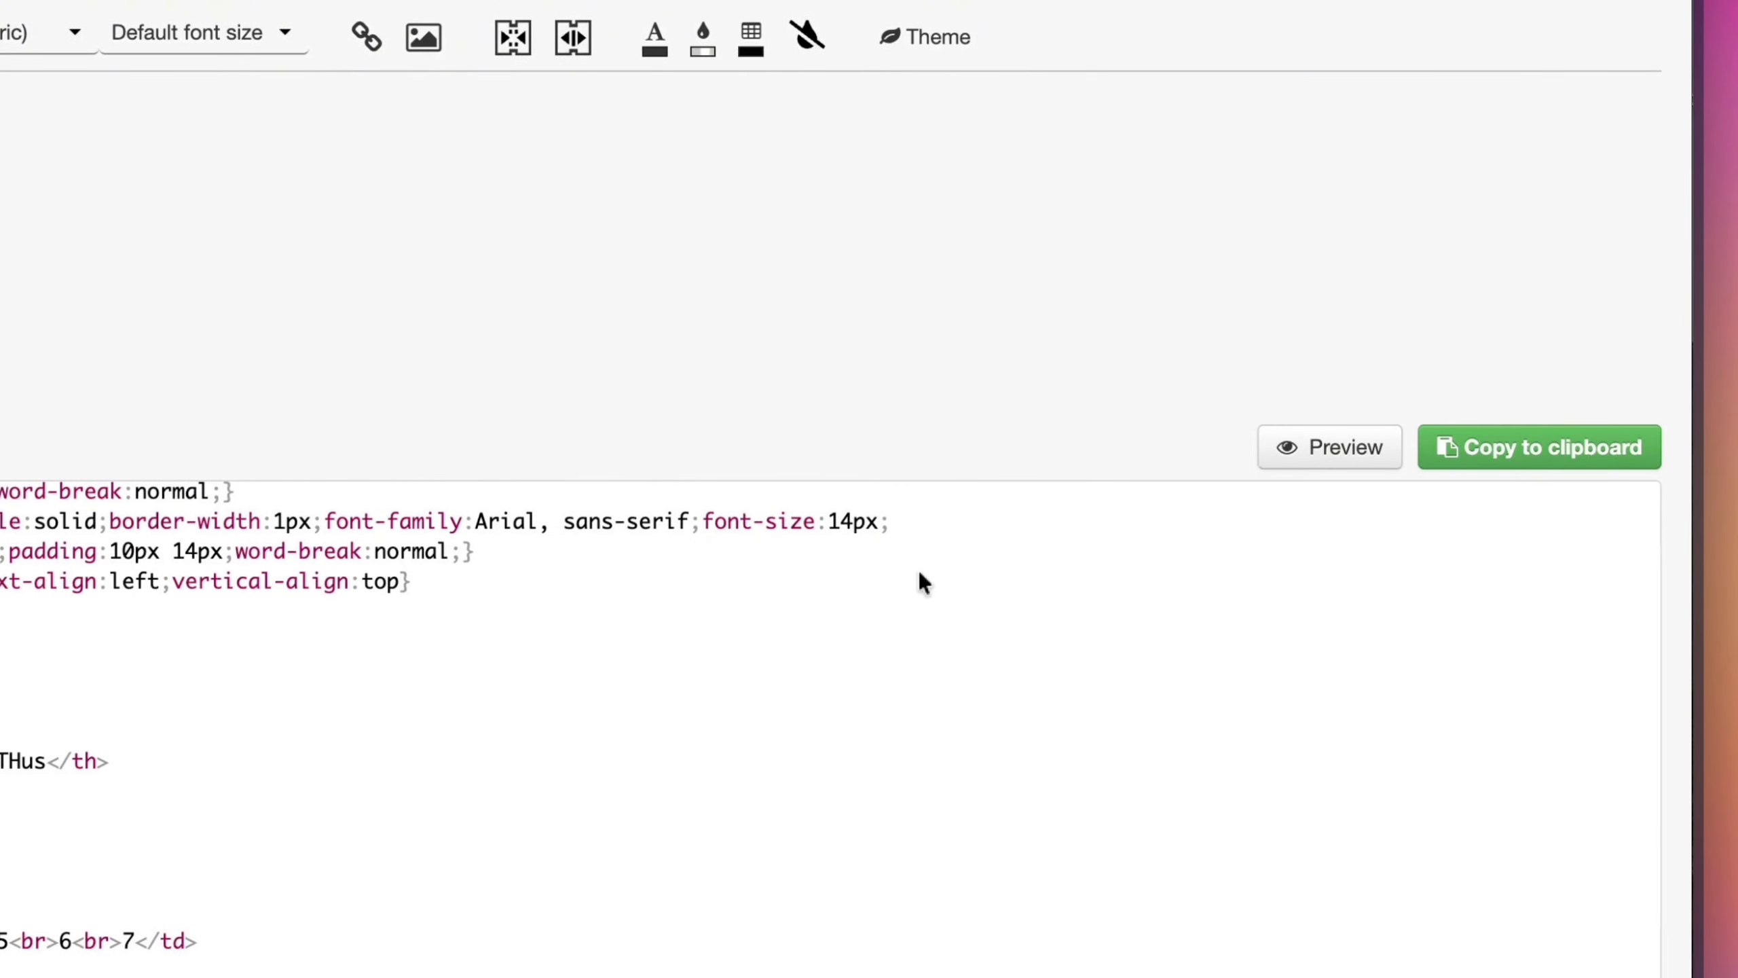
click(1508, 452)
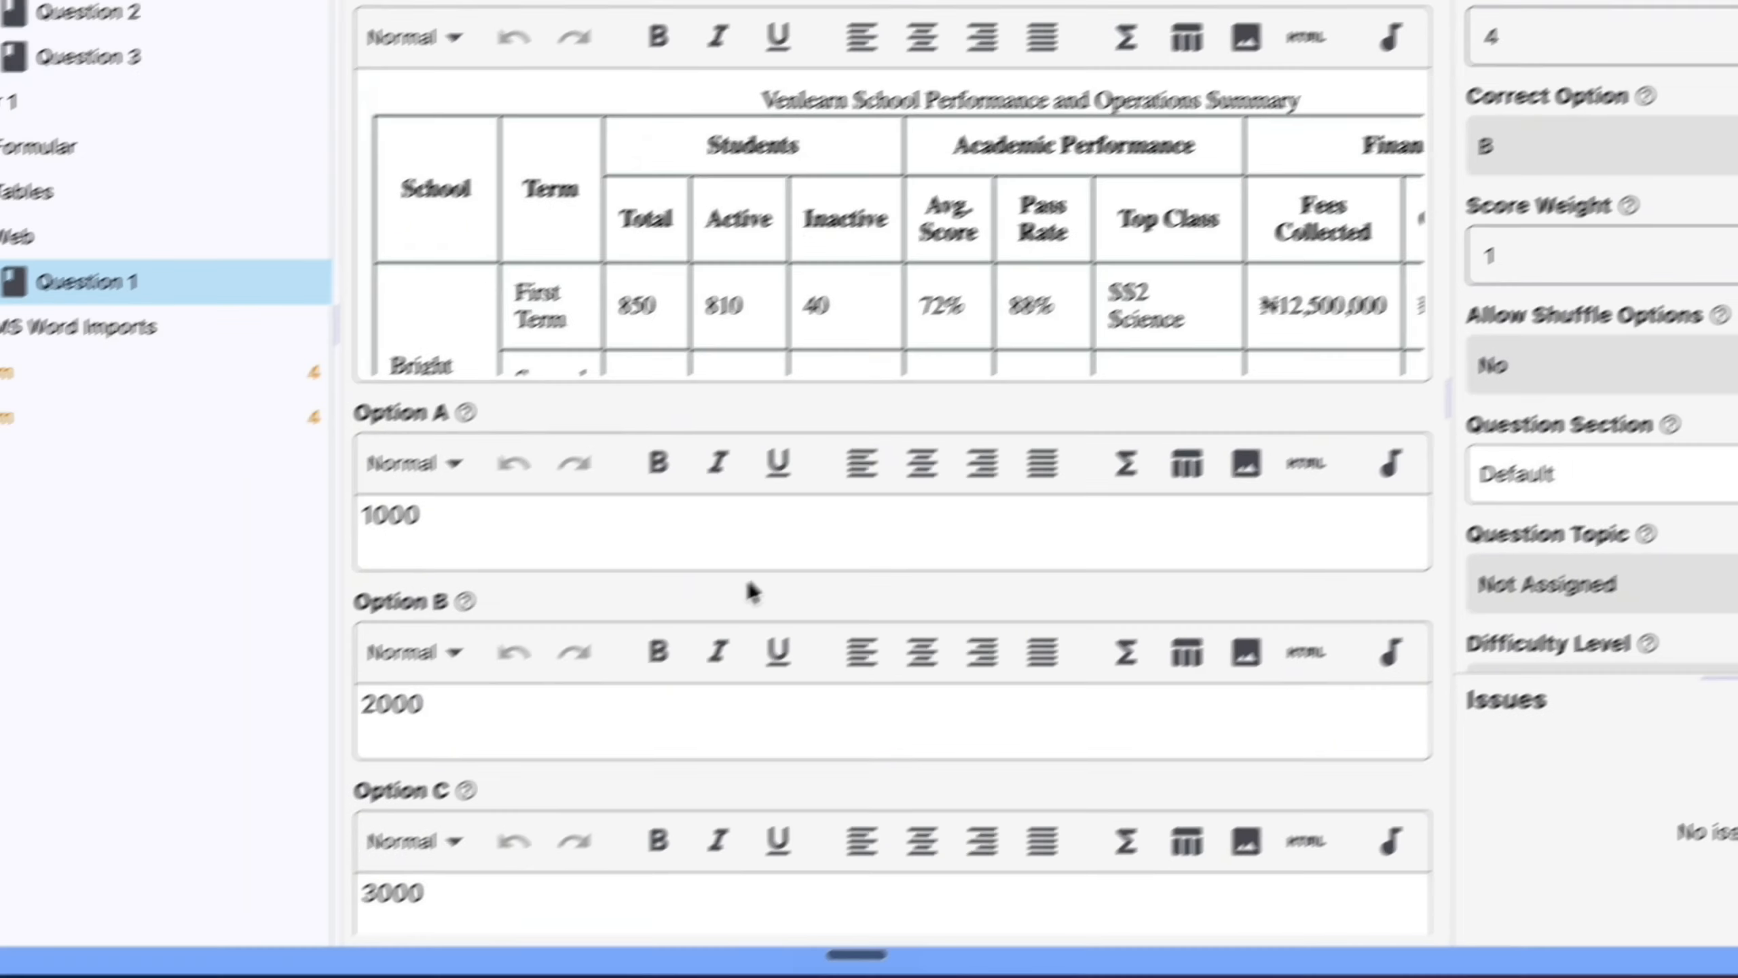
- Add the copied HTML table as web content on a new line in Option B of the Web group's Question 1
click(457, 721)
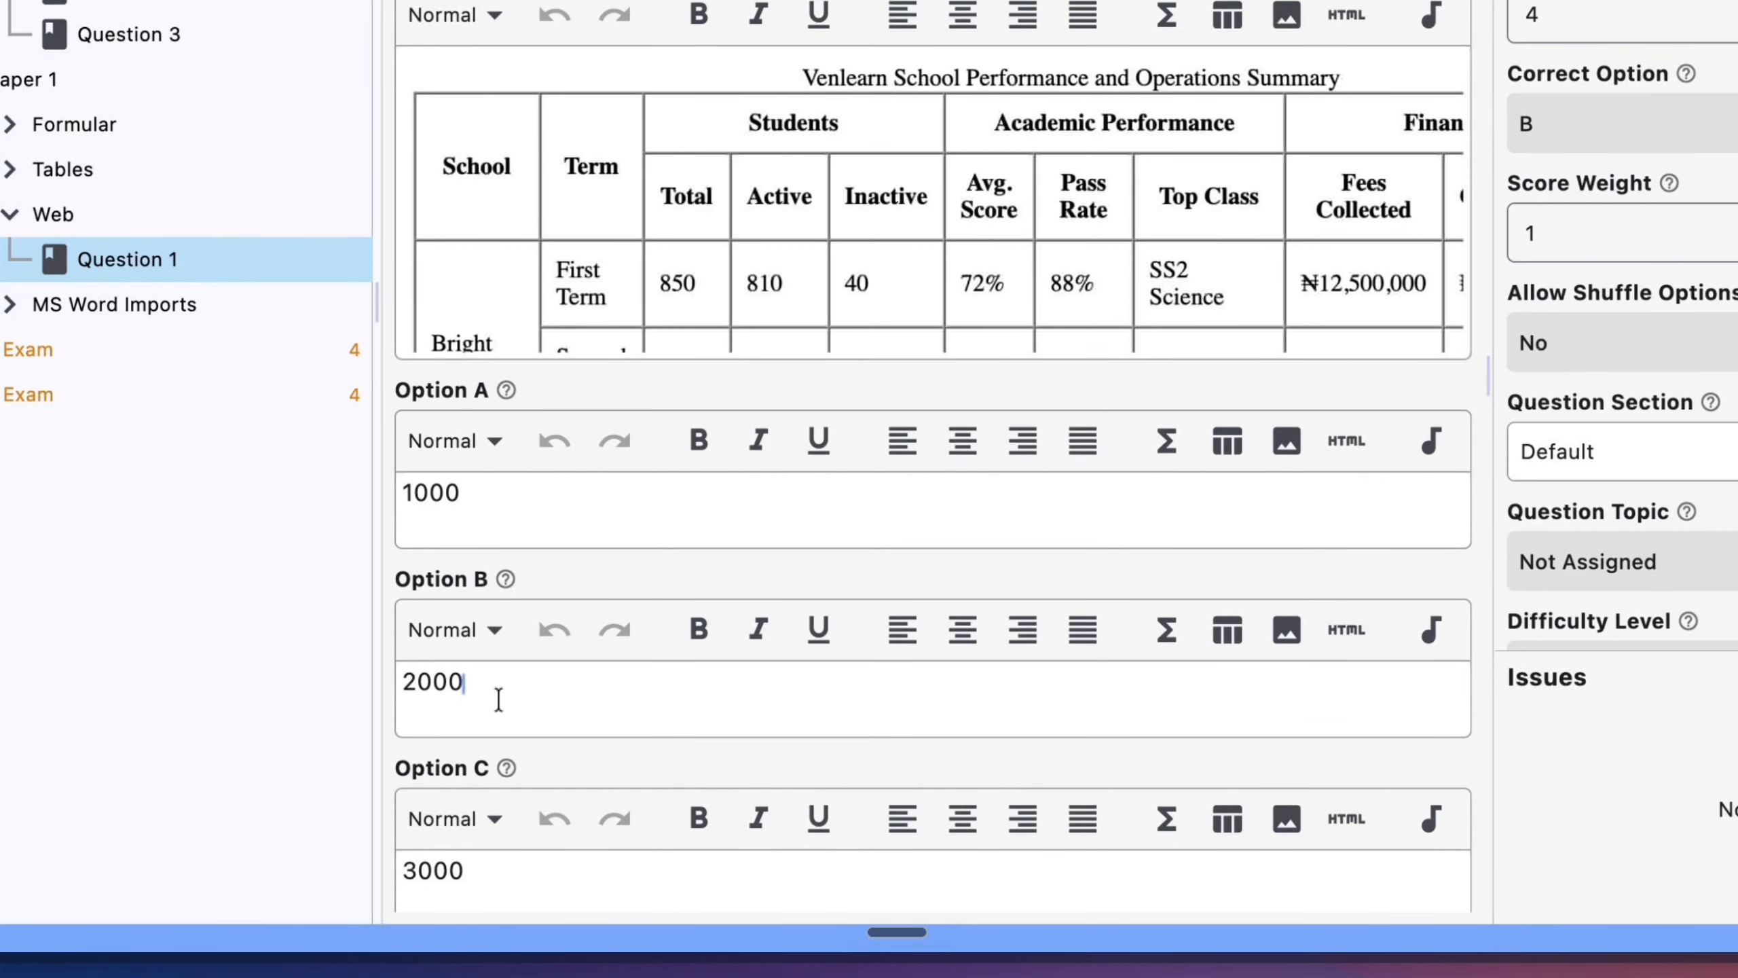
key(Return)
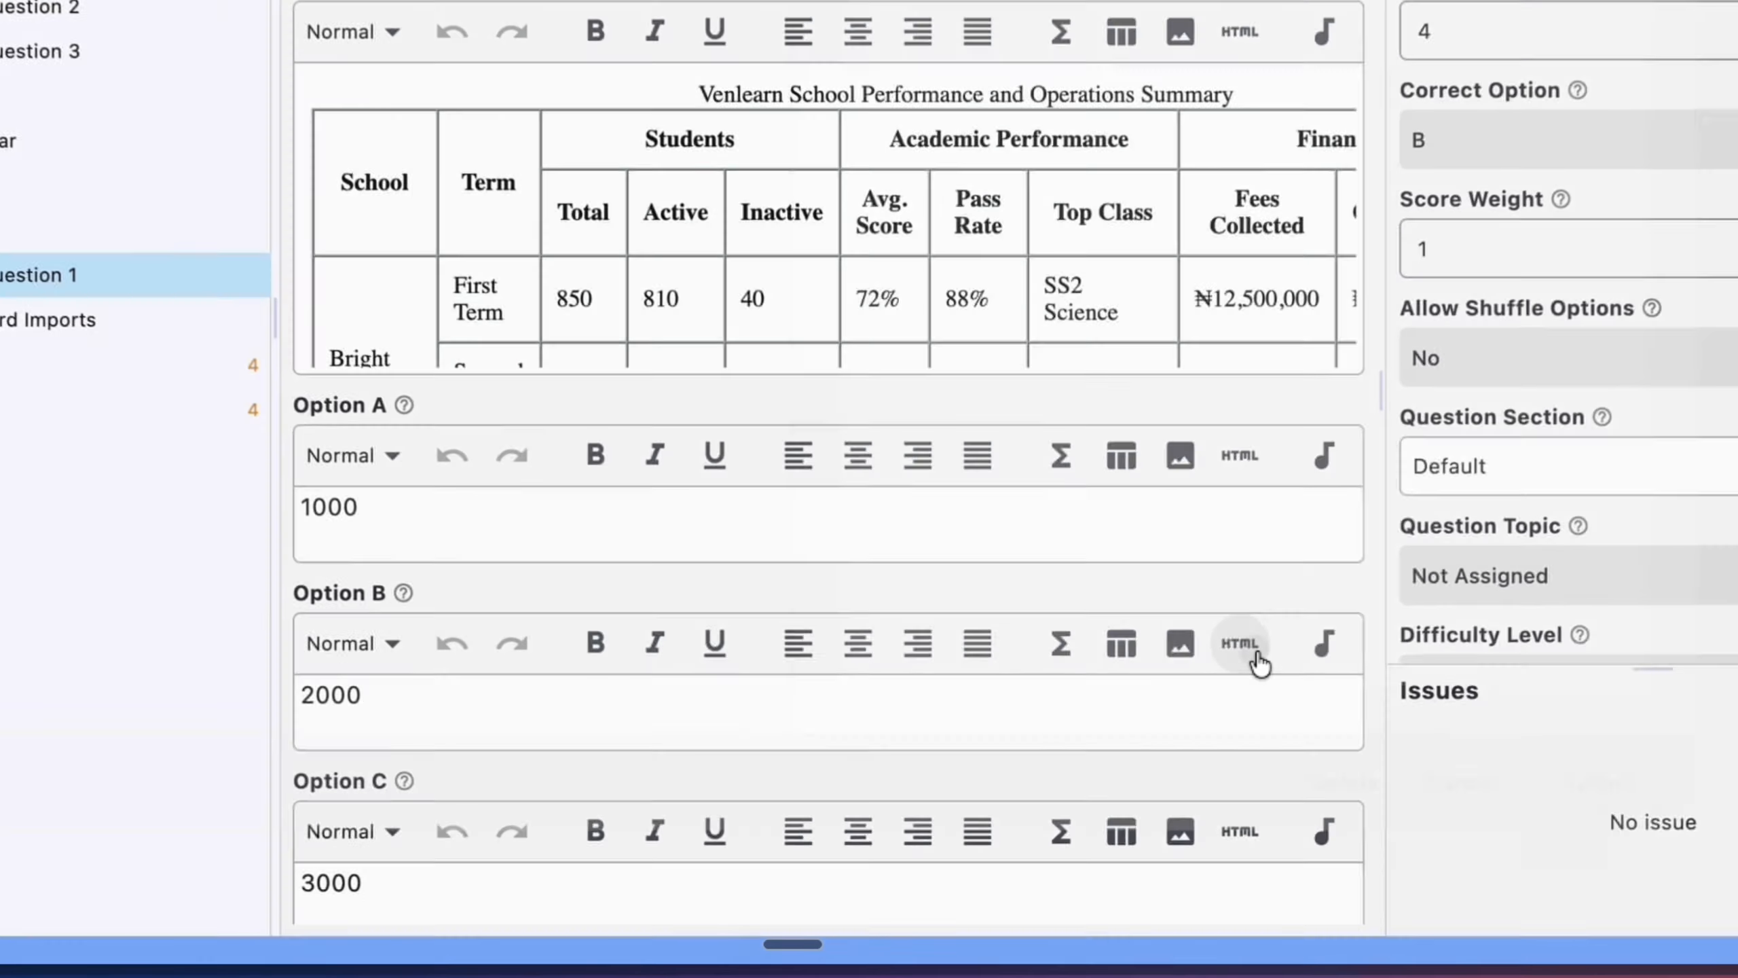
click(1153, 732)
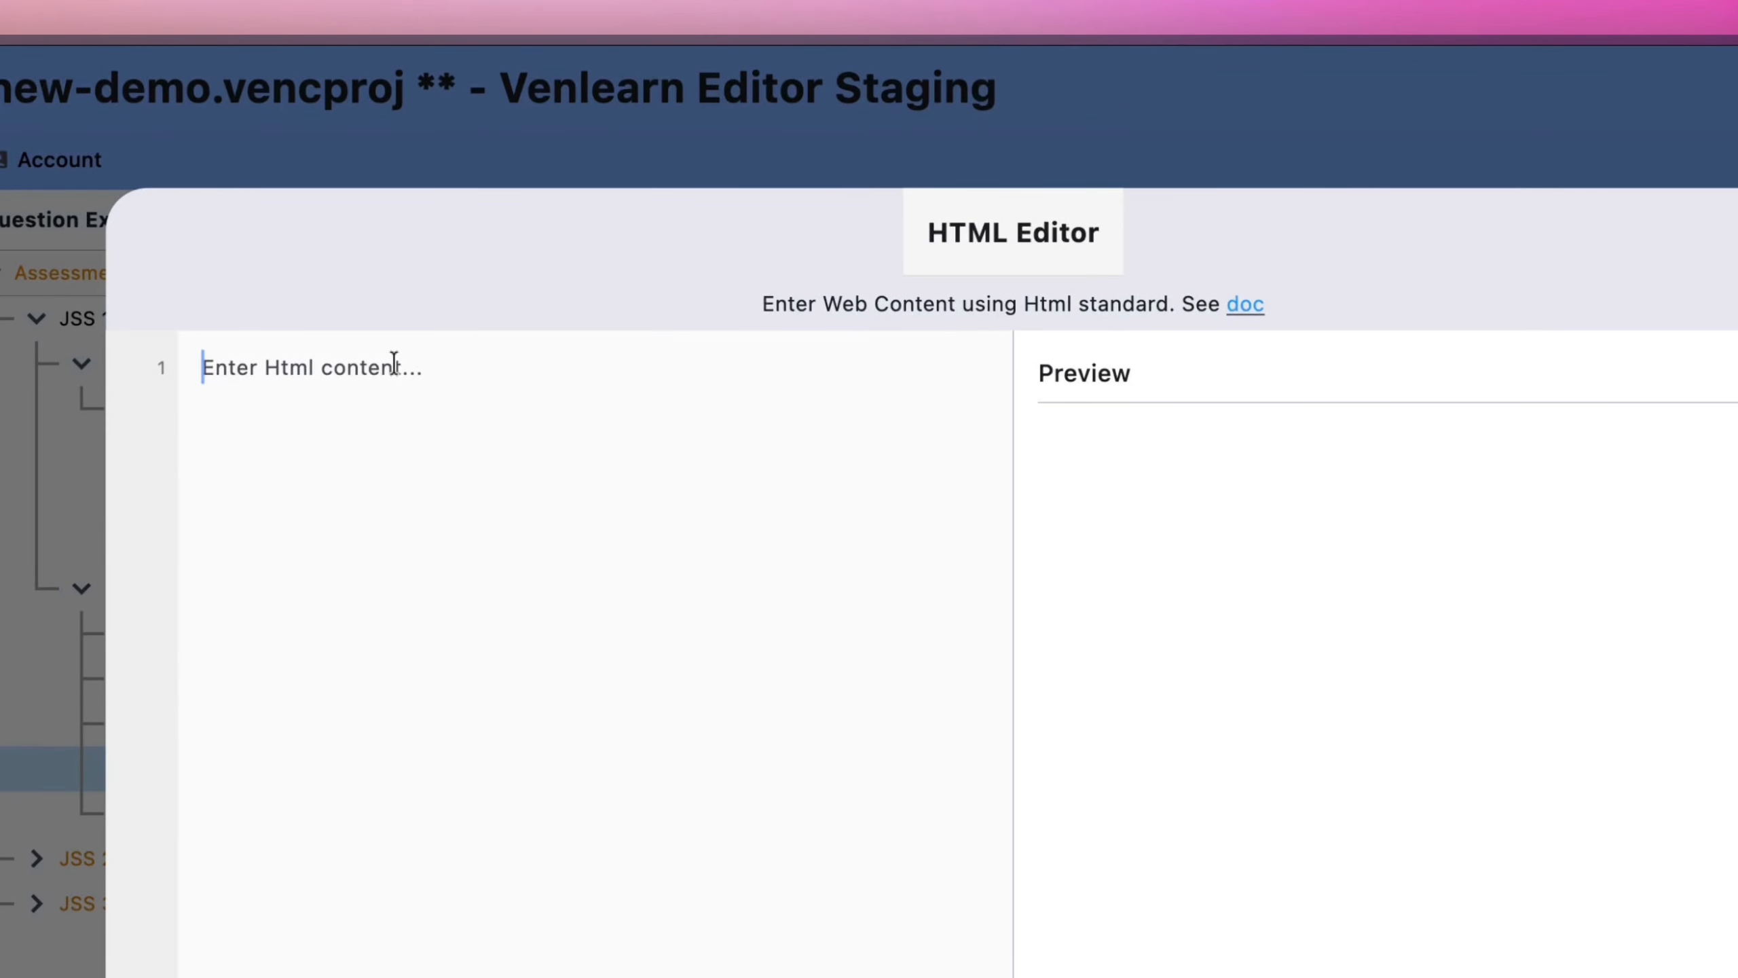
key(super+v)
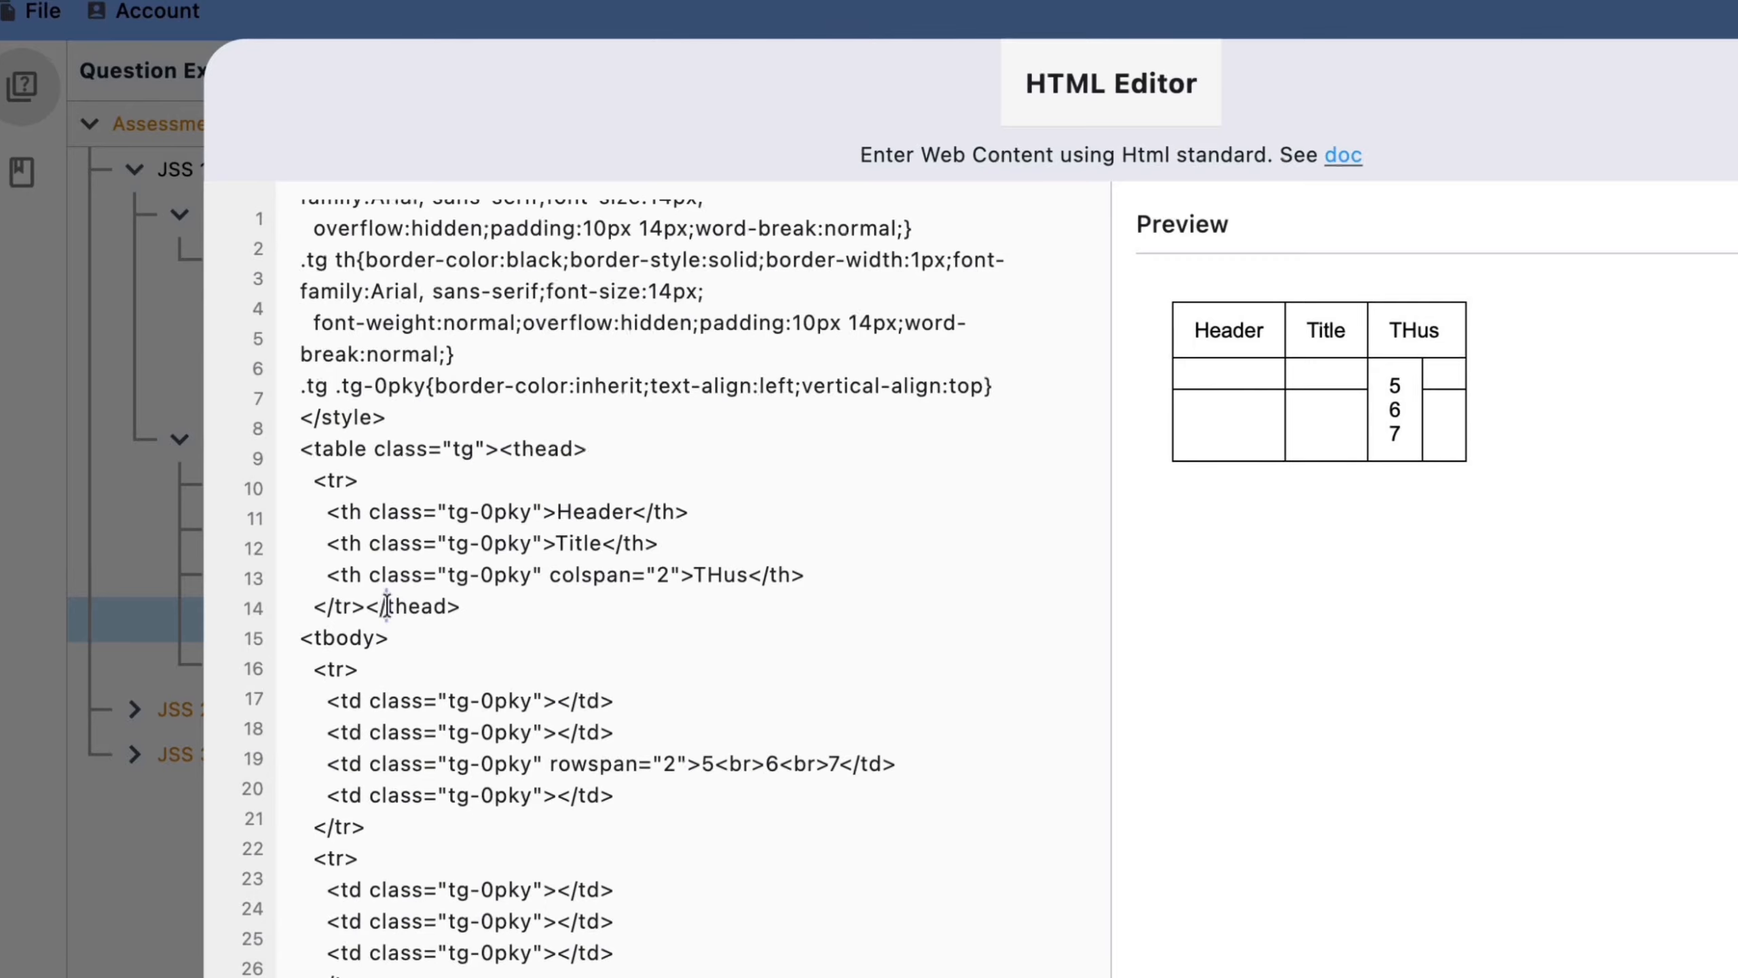
scroll(386, 605, up, 3)
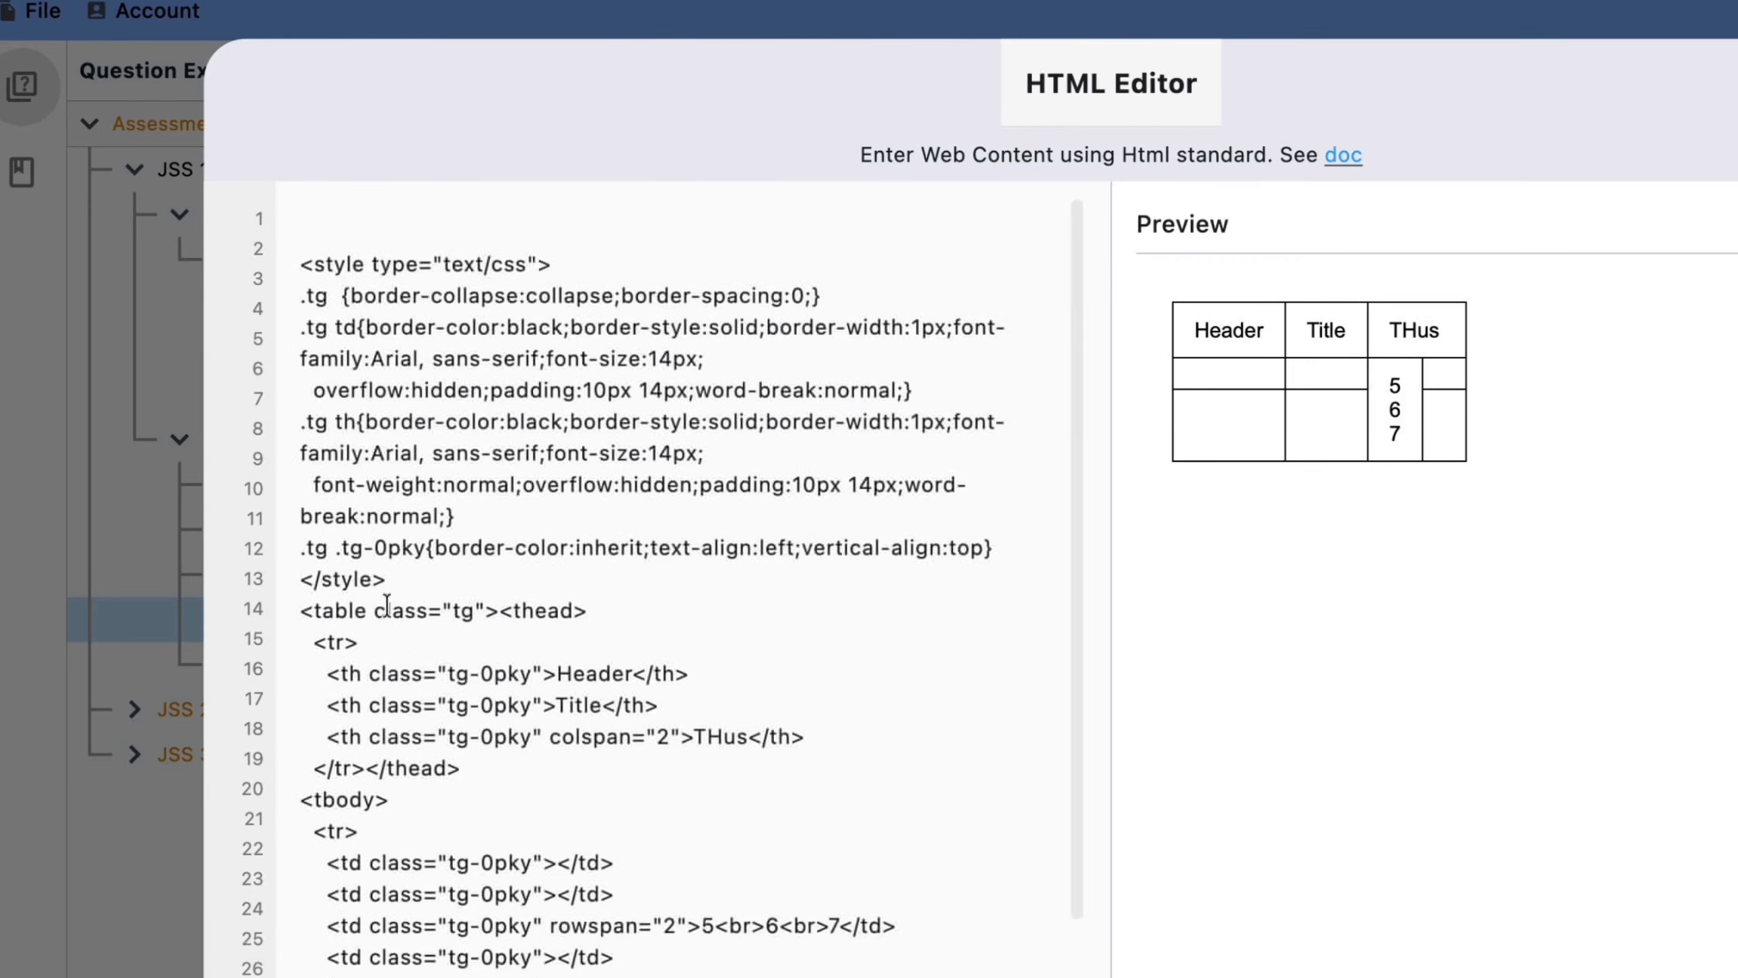
scroll(386, 605, down, 3)
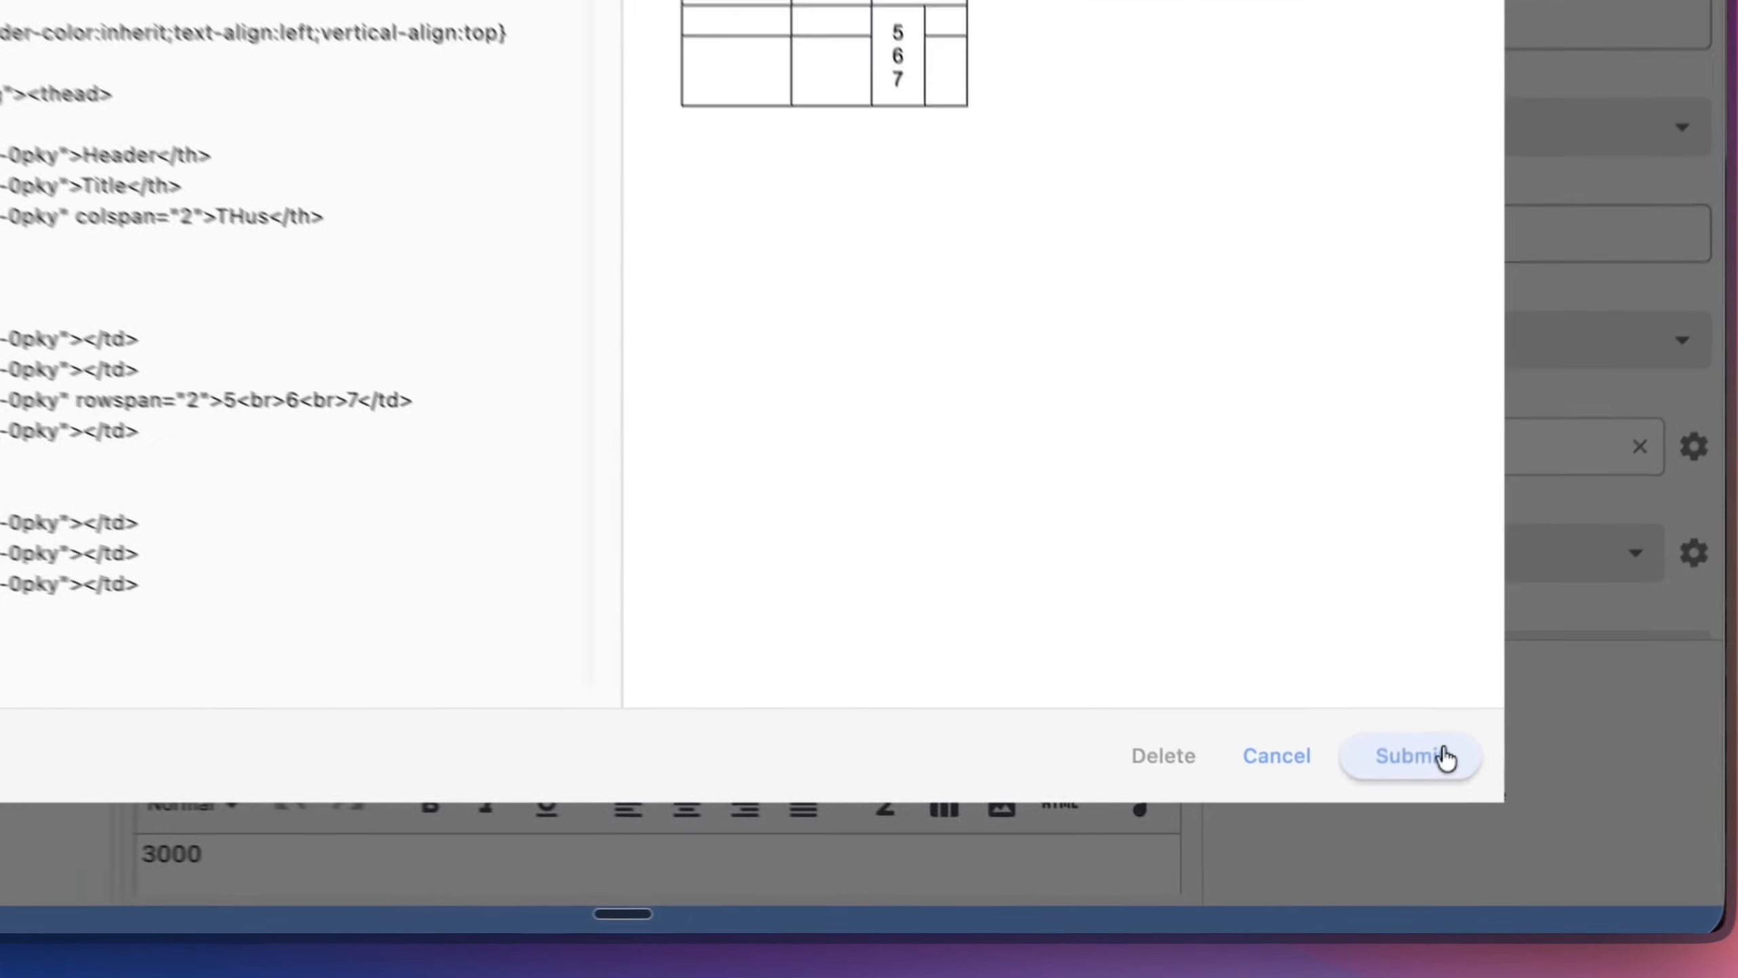
click(1381, 821)
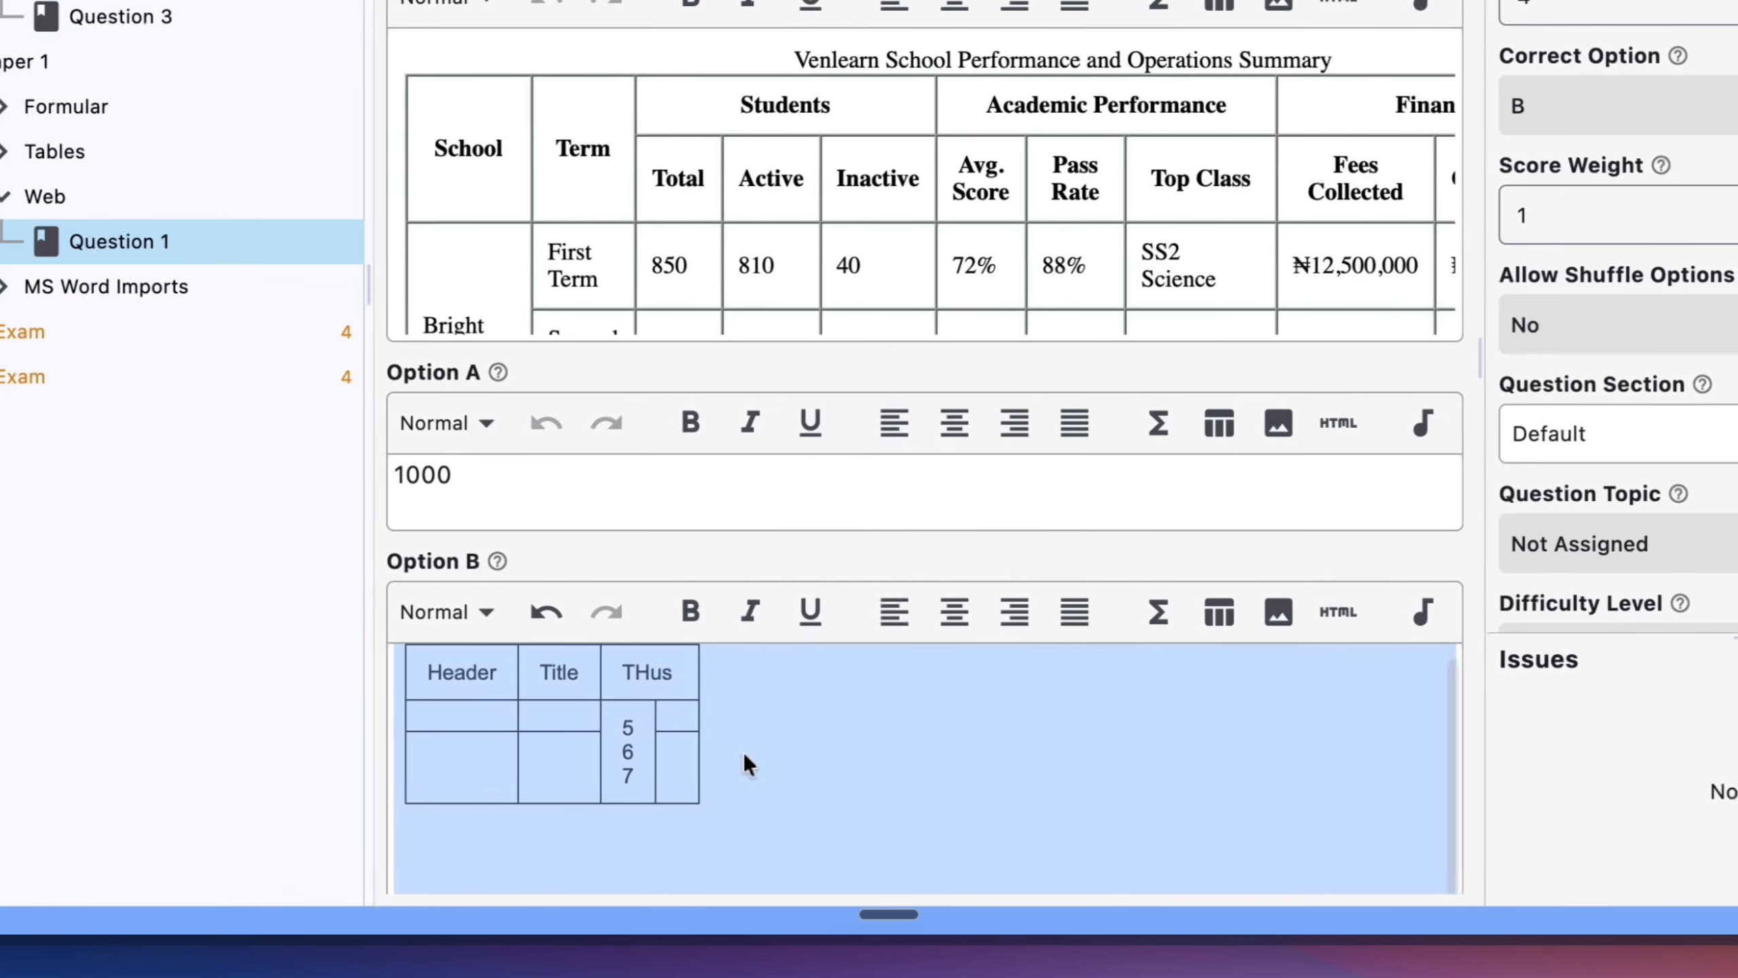
click(457, 752)
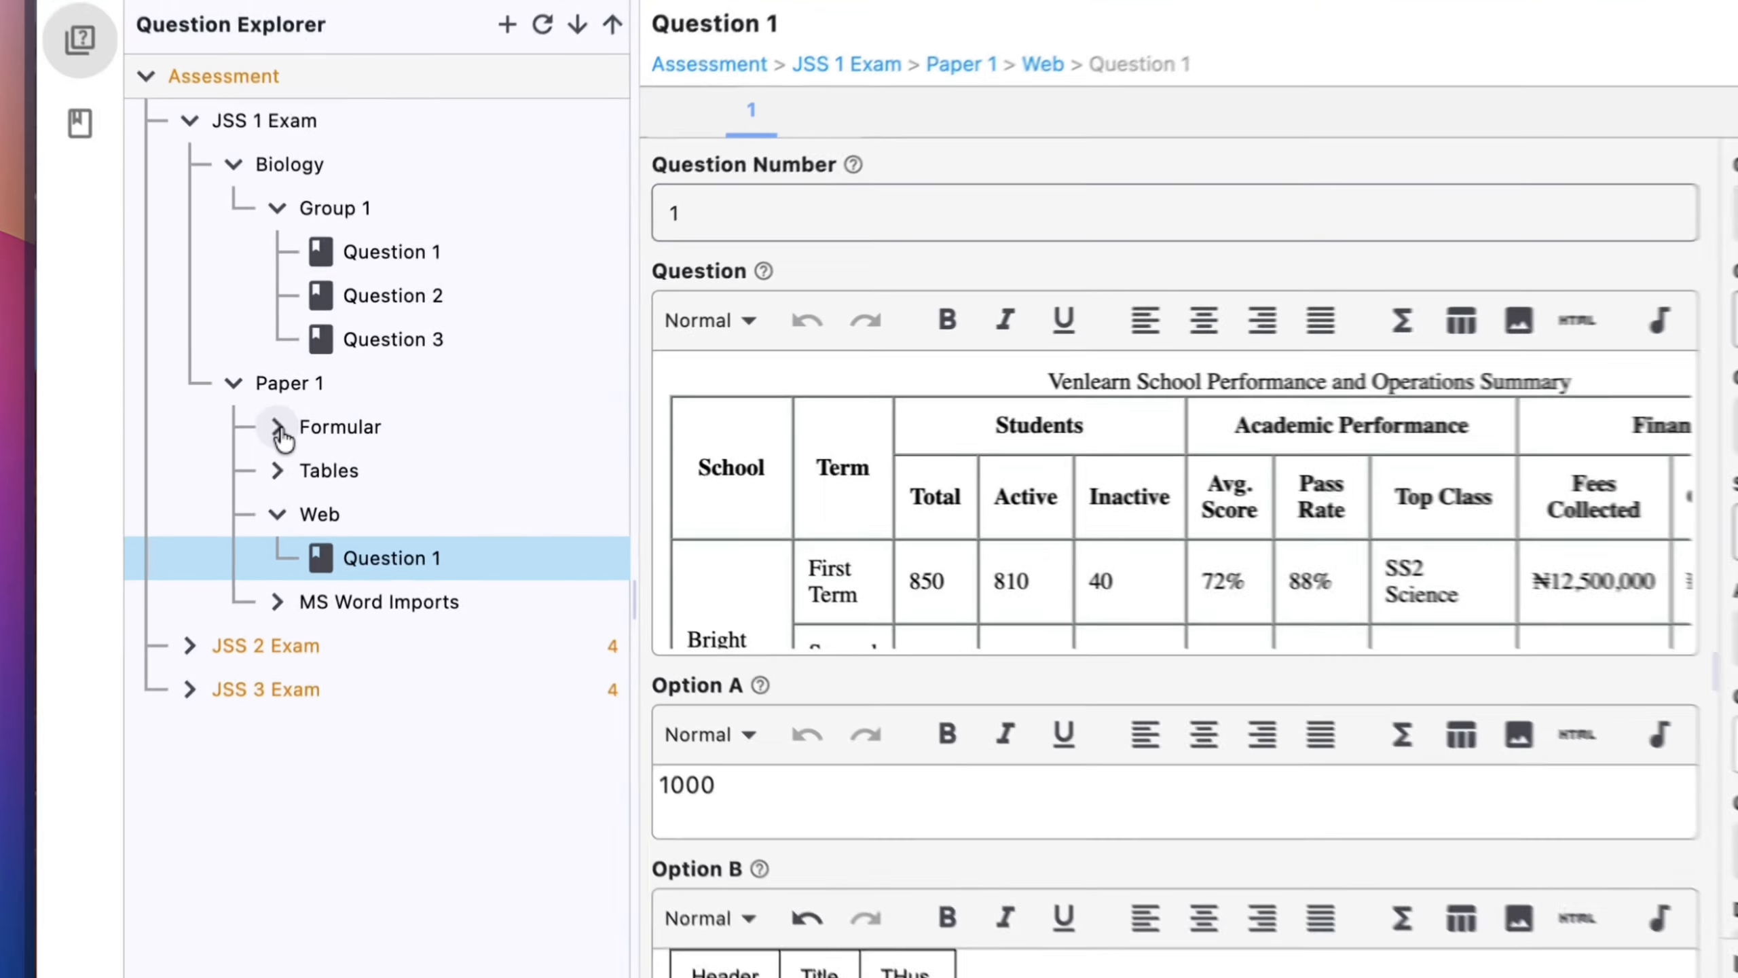
- Open Question 1 in the Formular group of Paper 1, and open and close a blank formula editor for its Explanation
click(279, 429)
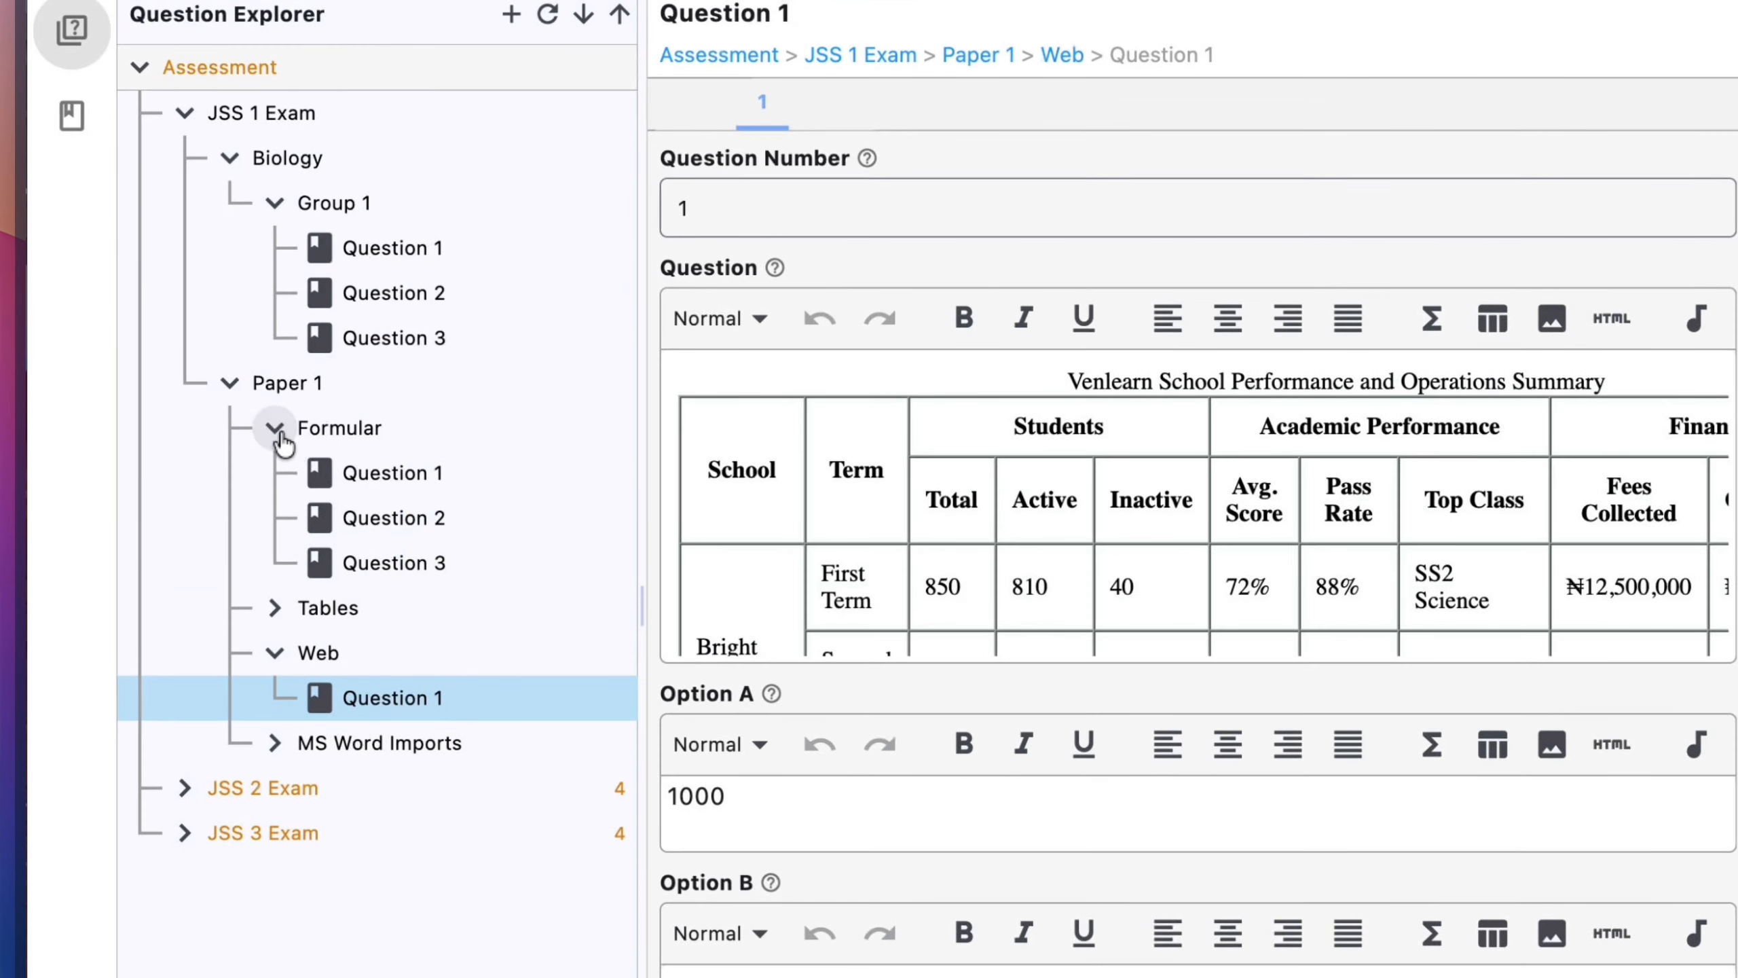
click(374, 471)
scroll(701, 611, down, 8)
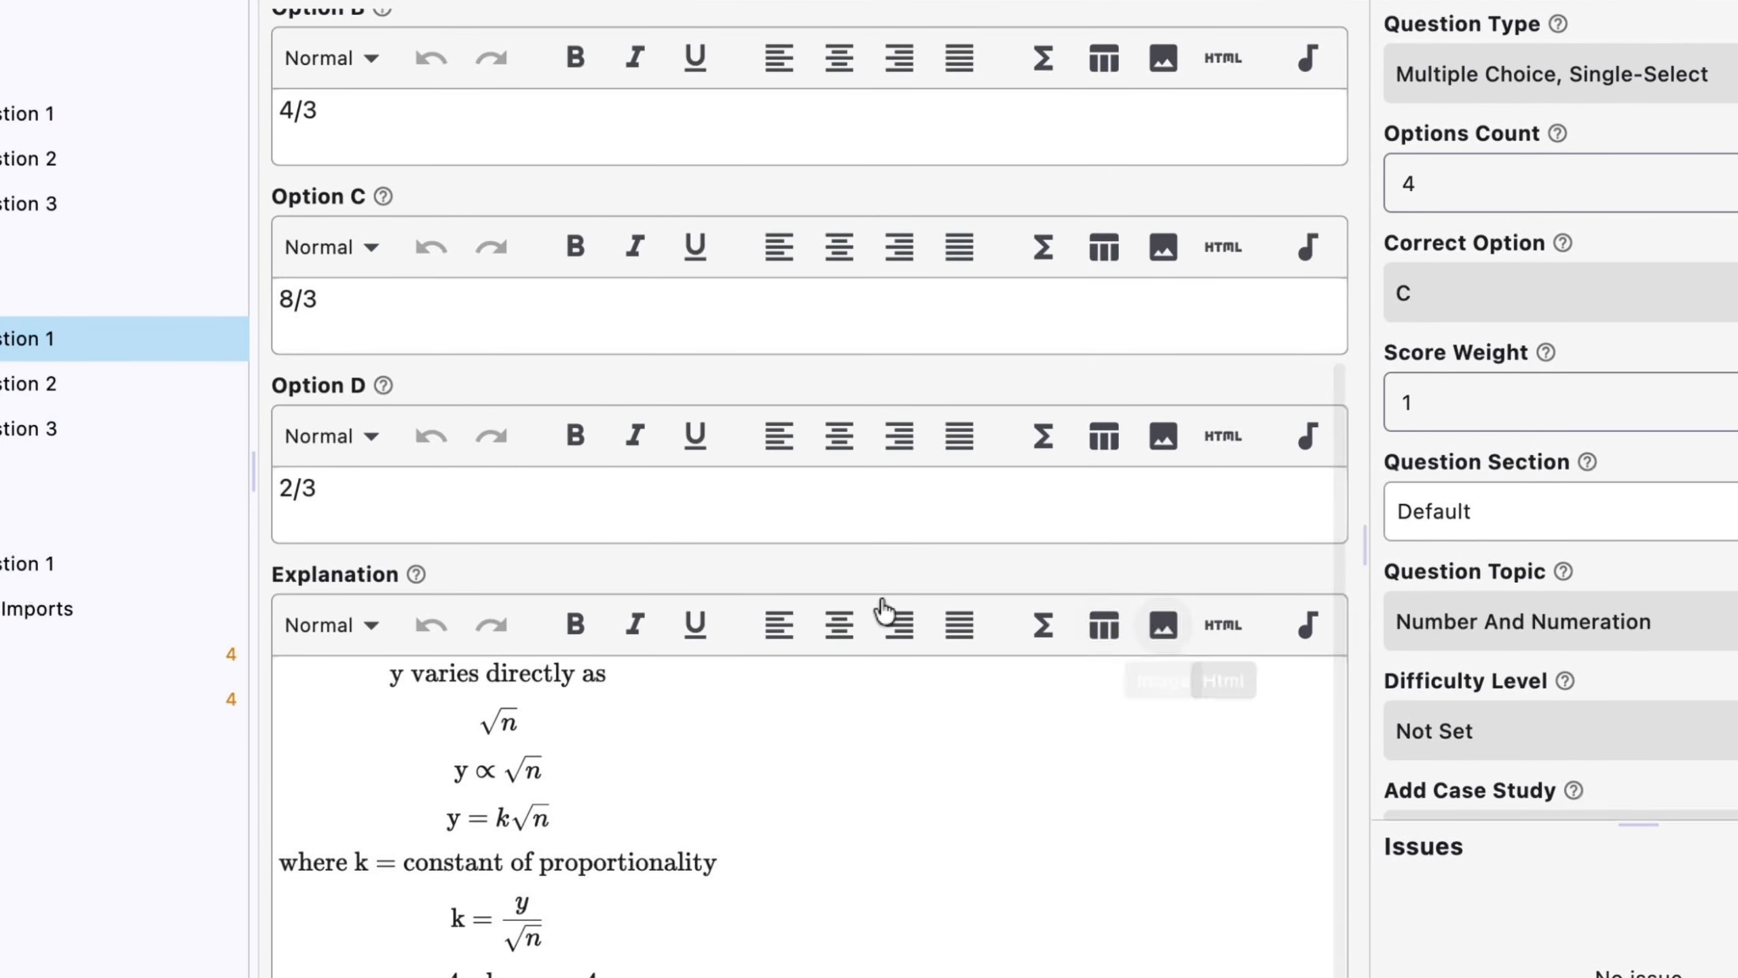
click(1041, 625)
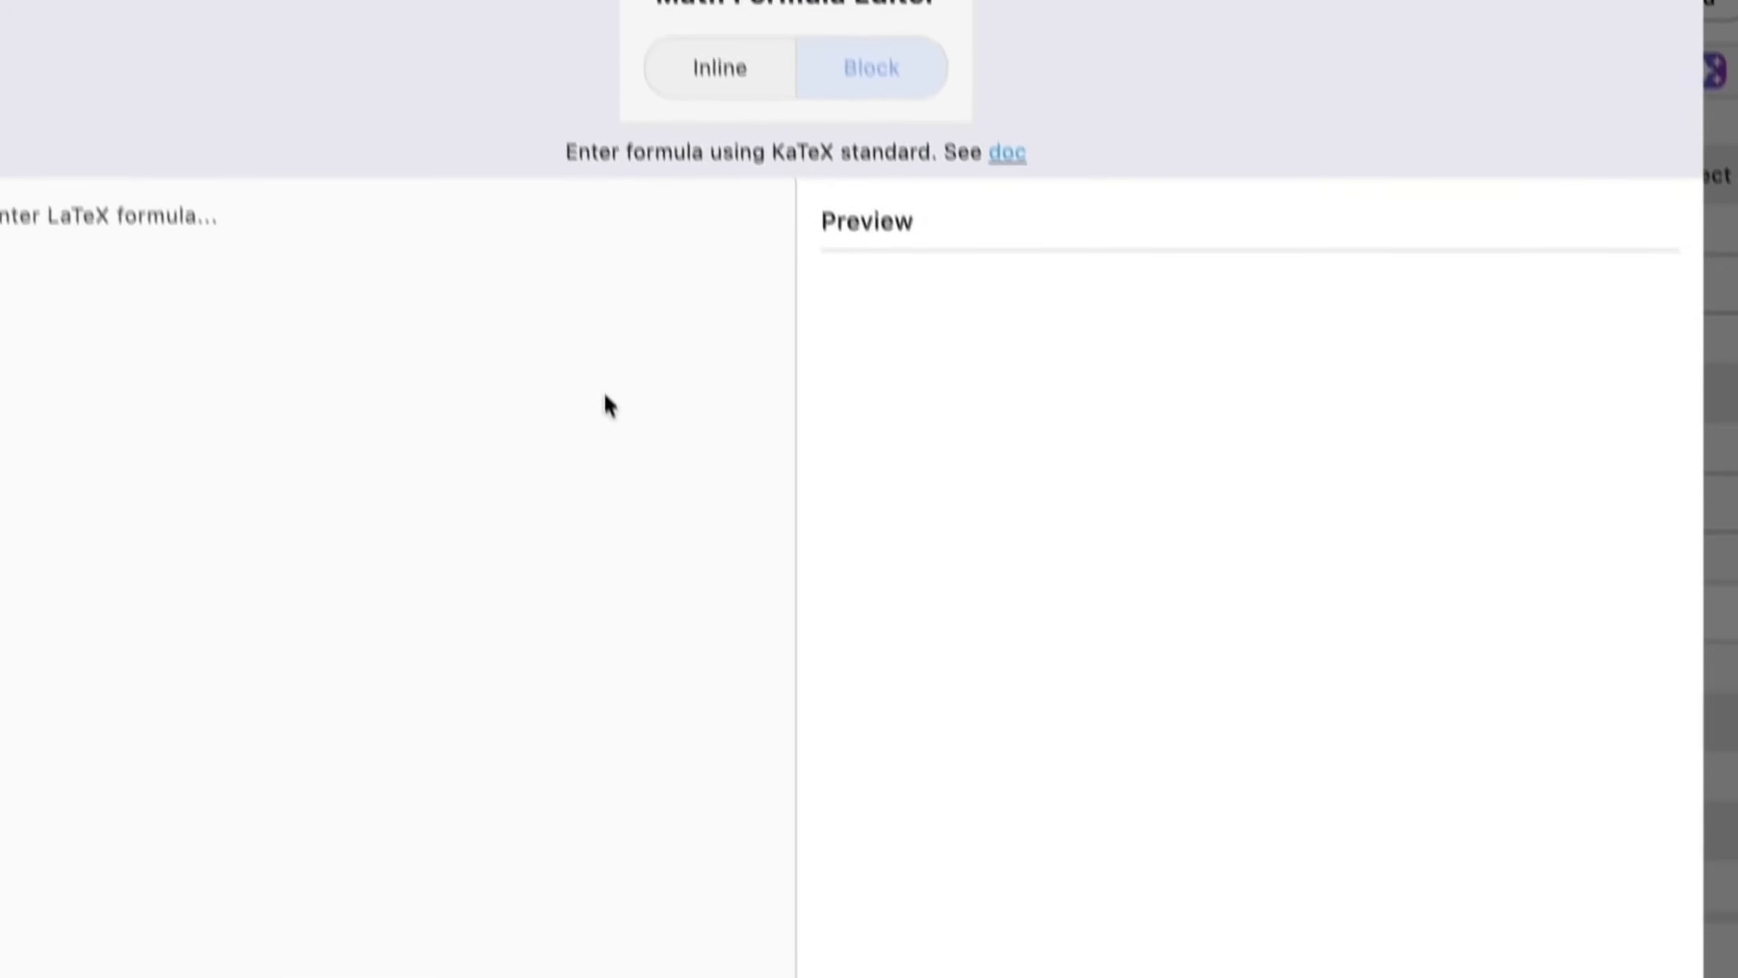
click(1446, 938)
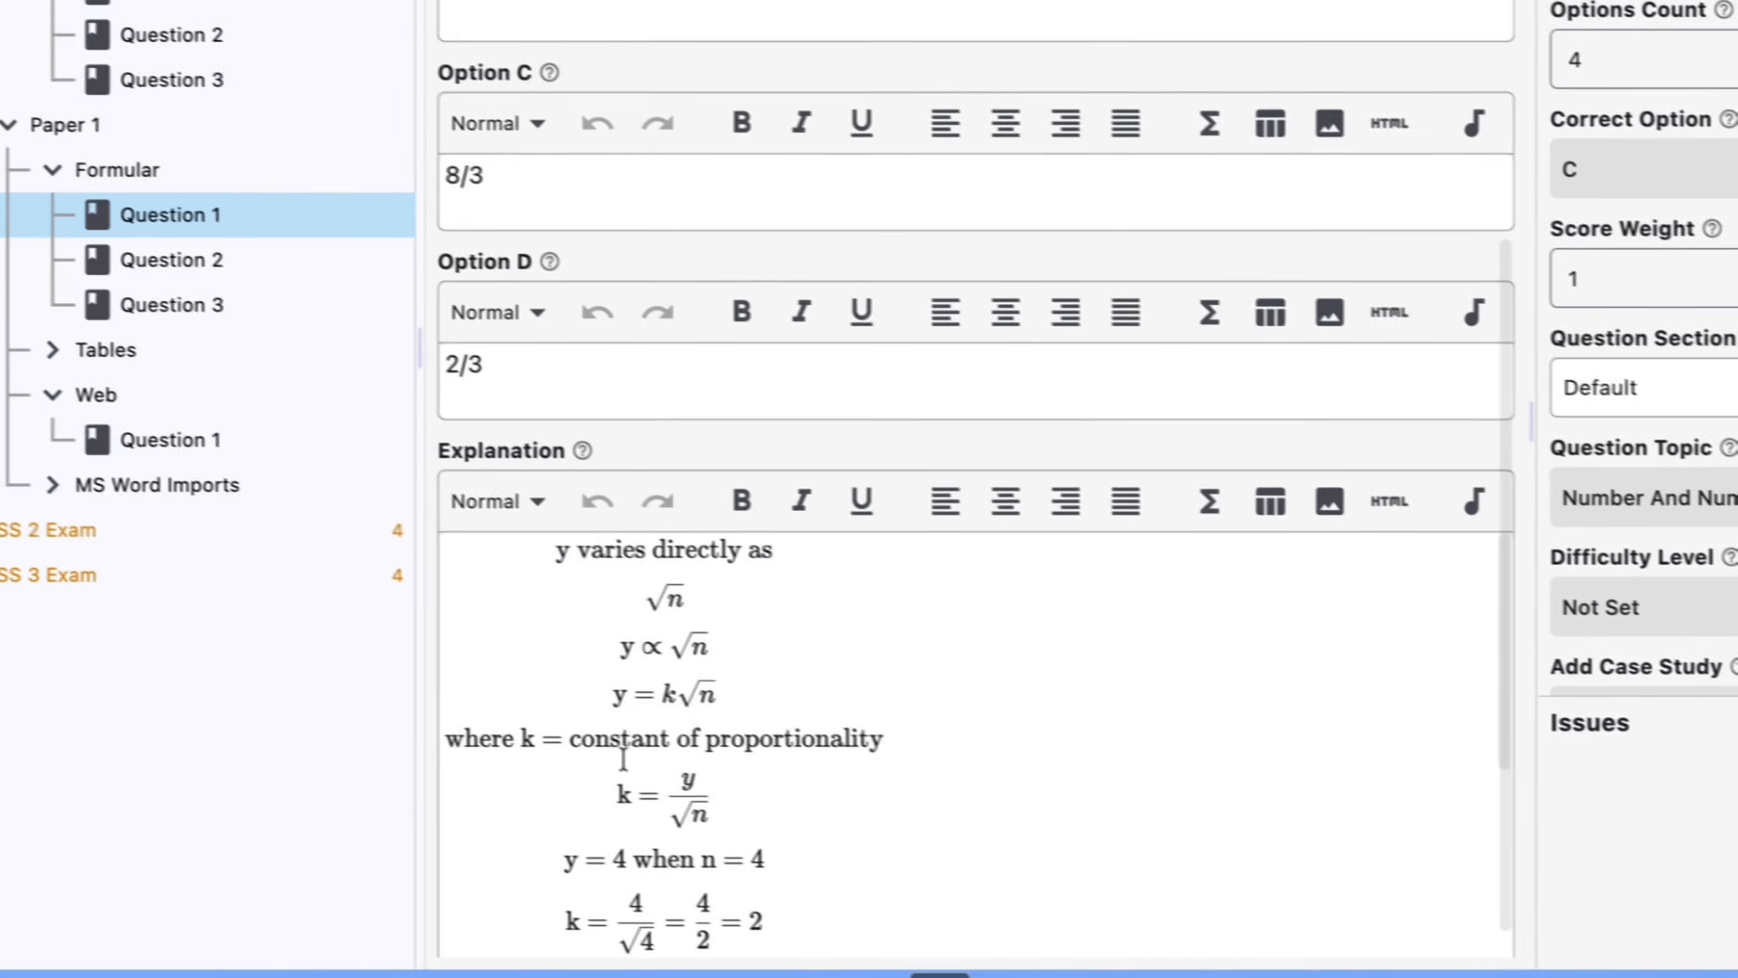
- Open the Explanation's existing formula in the Math Formula Editor and examine its LaTeX source, including the \text commands, against the preview
right_click(257, 693)
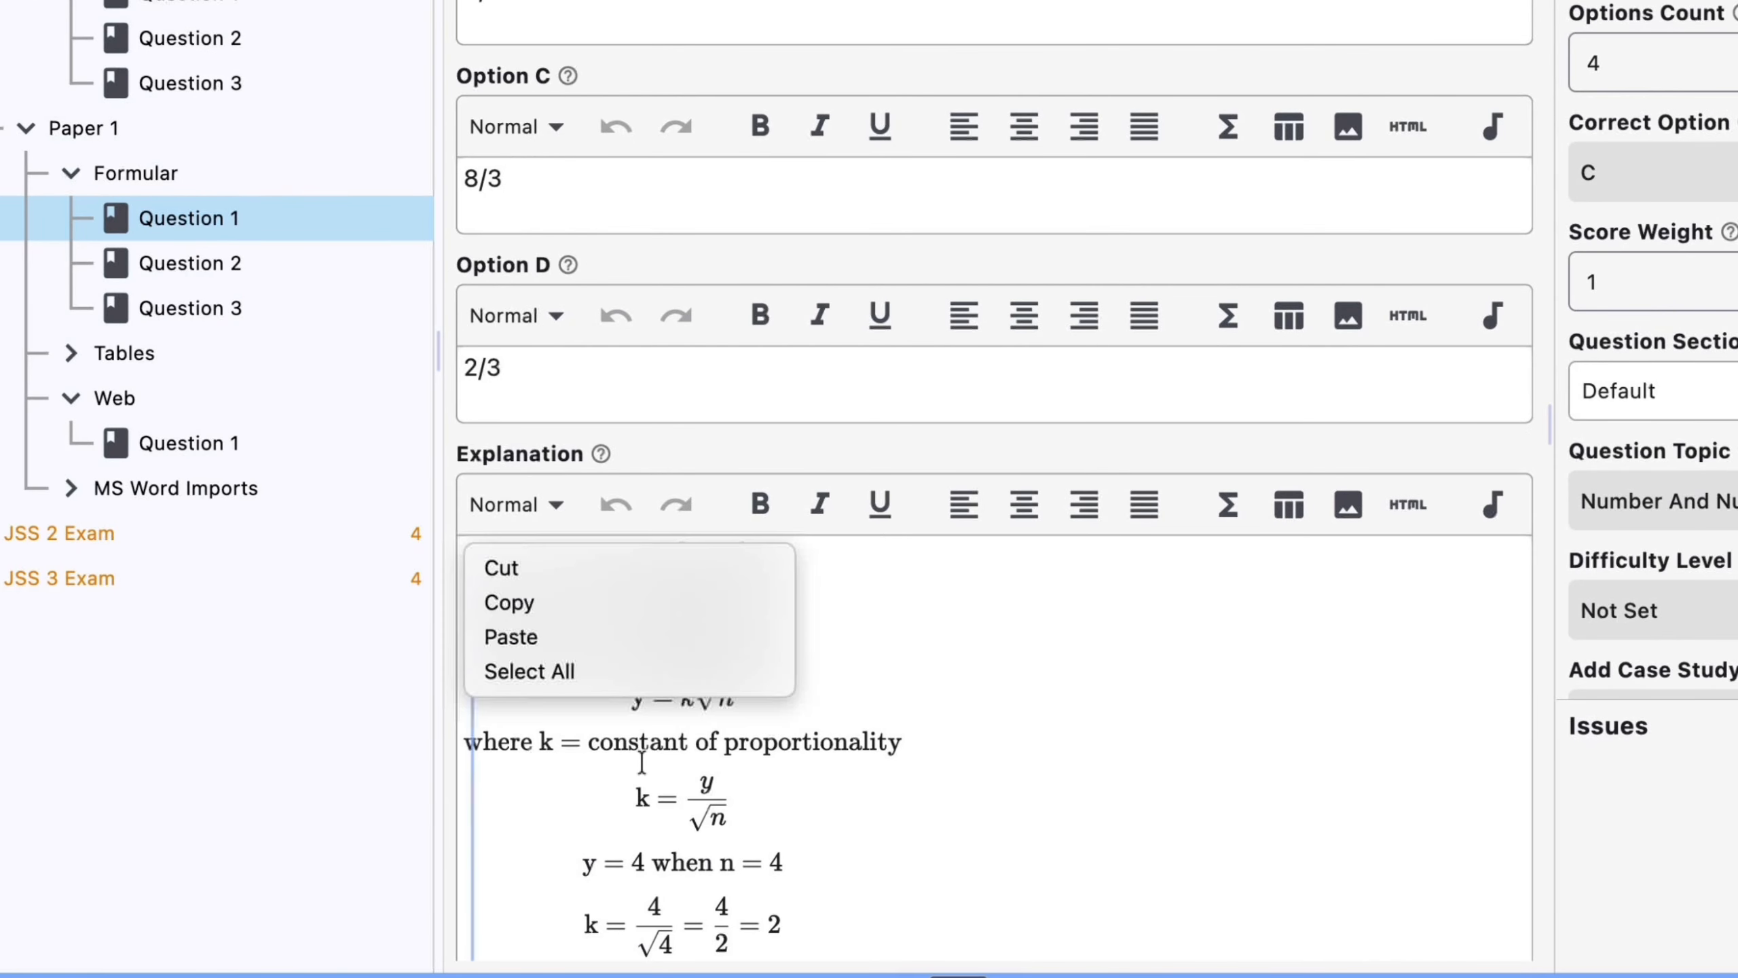
right_click(681, 745)
click(724, 755)
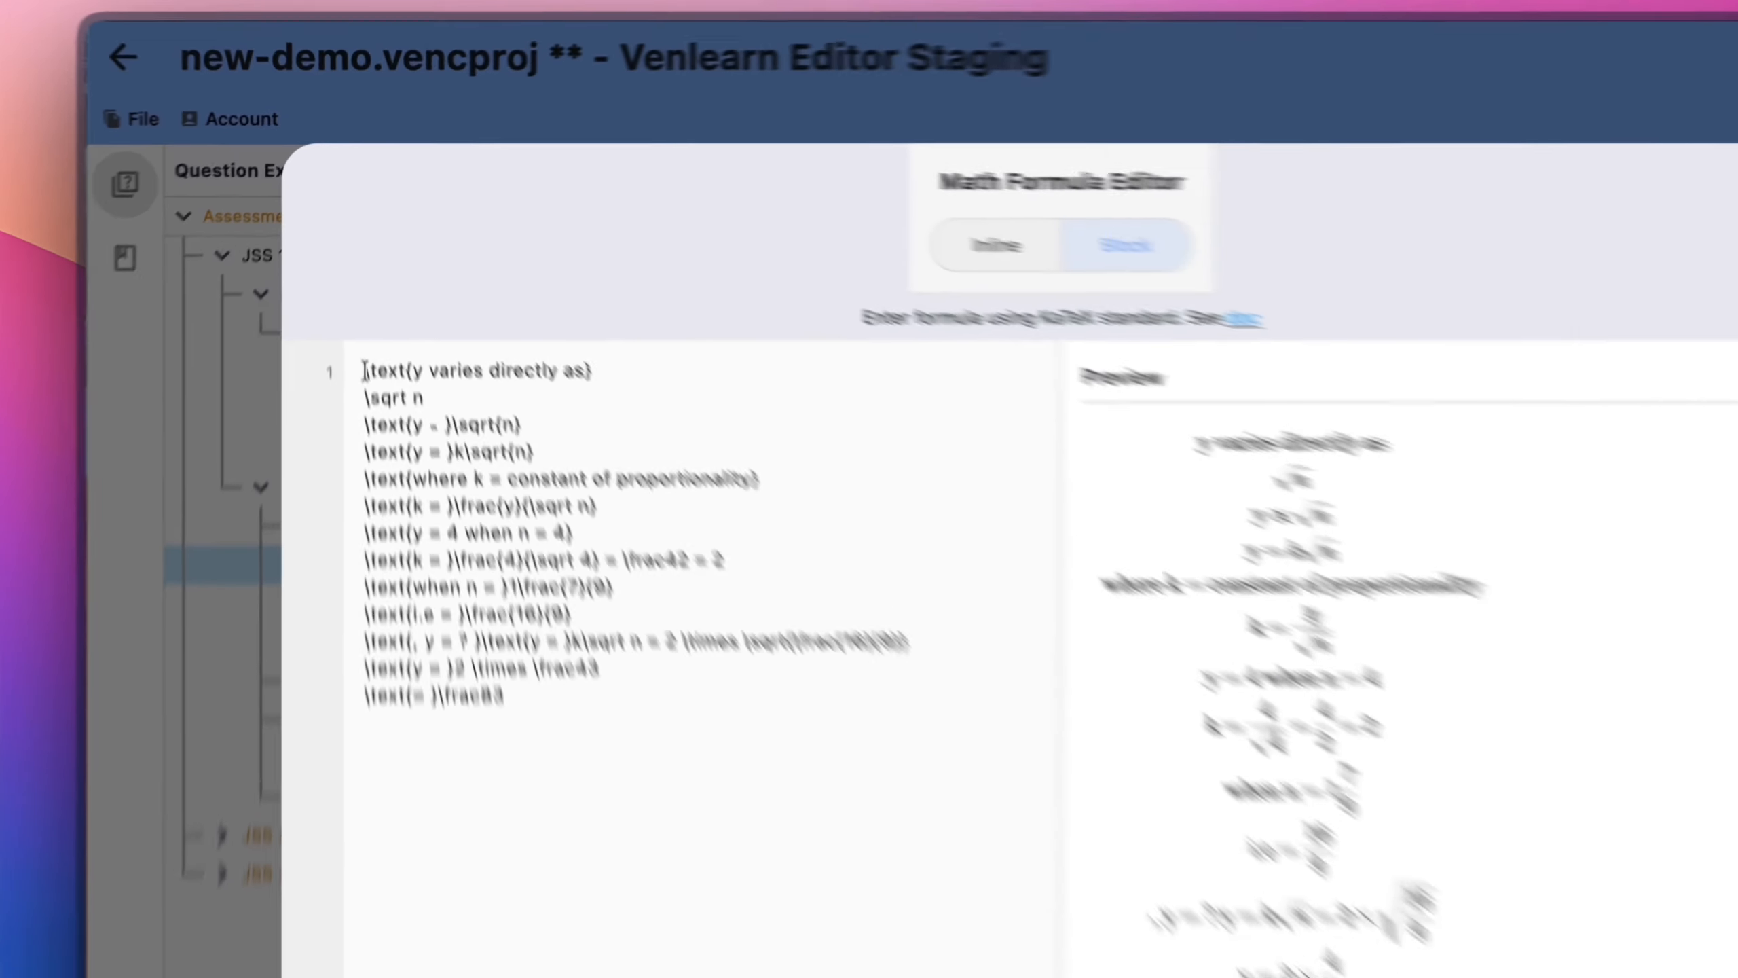
drag(357, 299, 378, 300)
drag(405, 417, 355, 418)
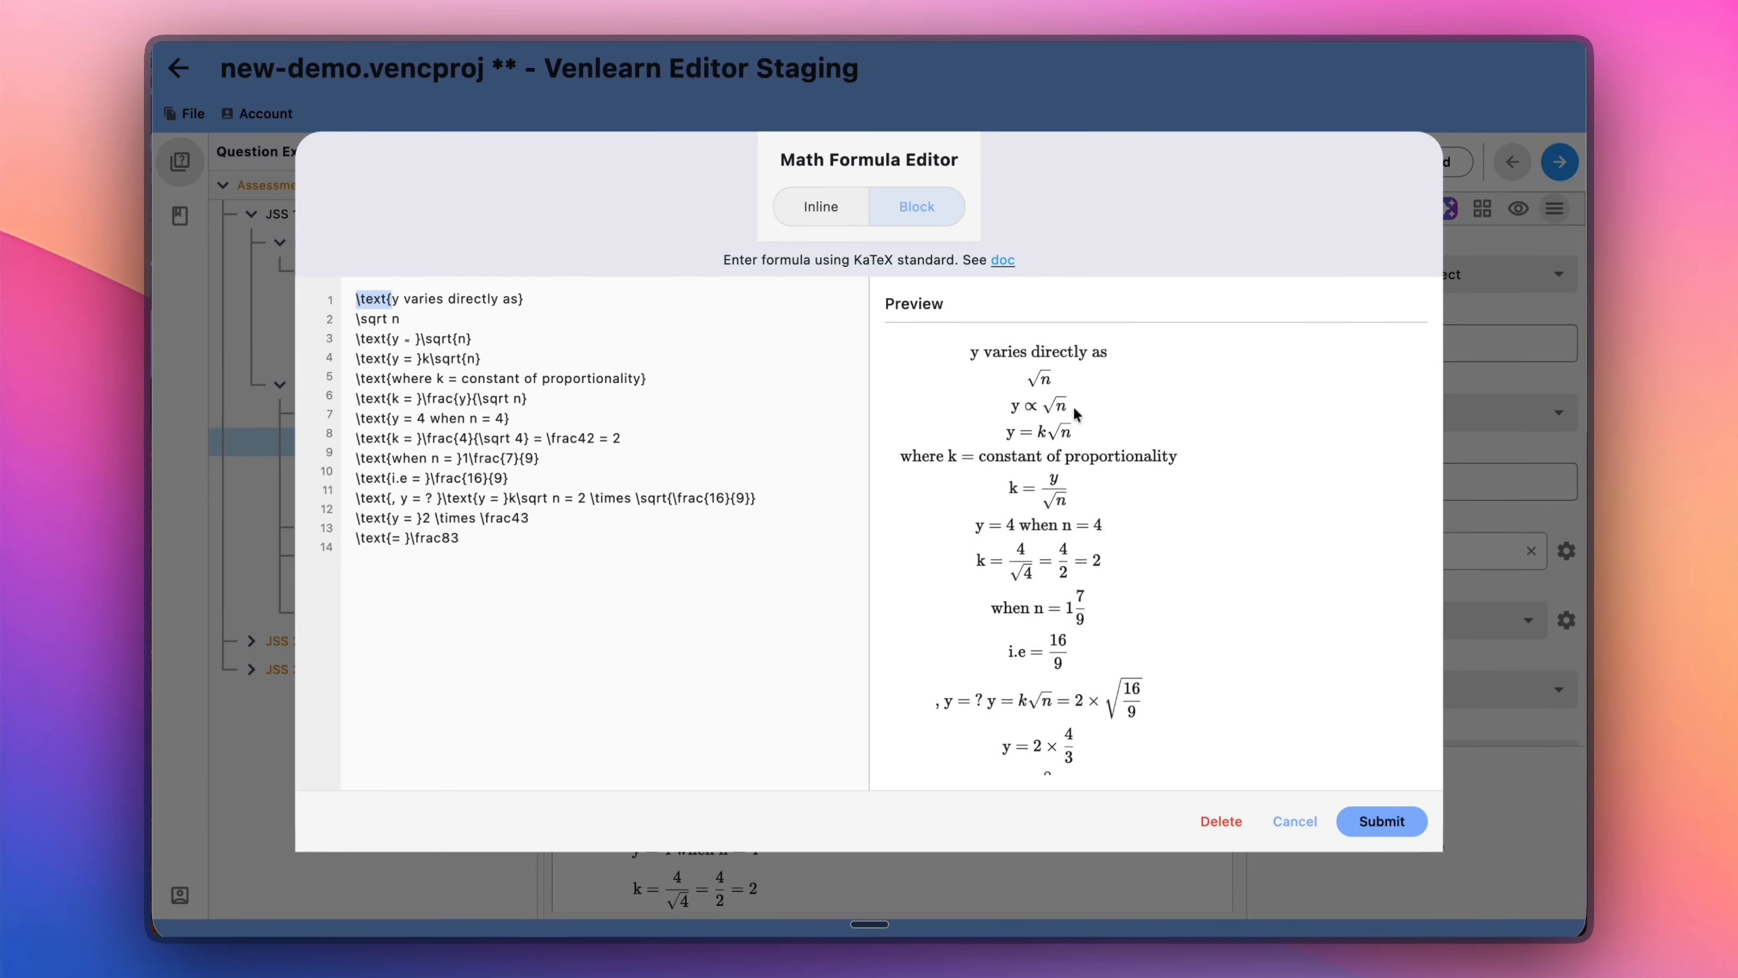
scroll(1033, 589, down, 2)
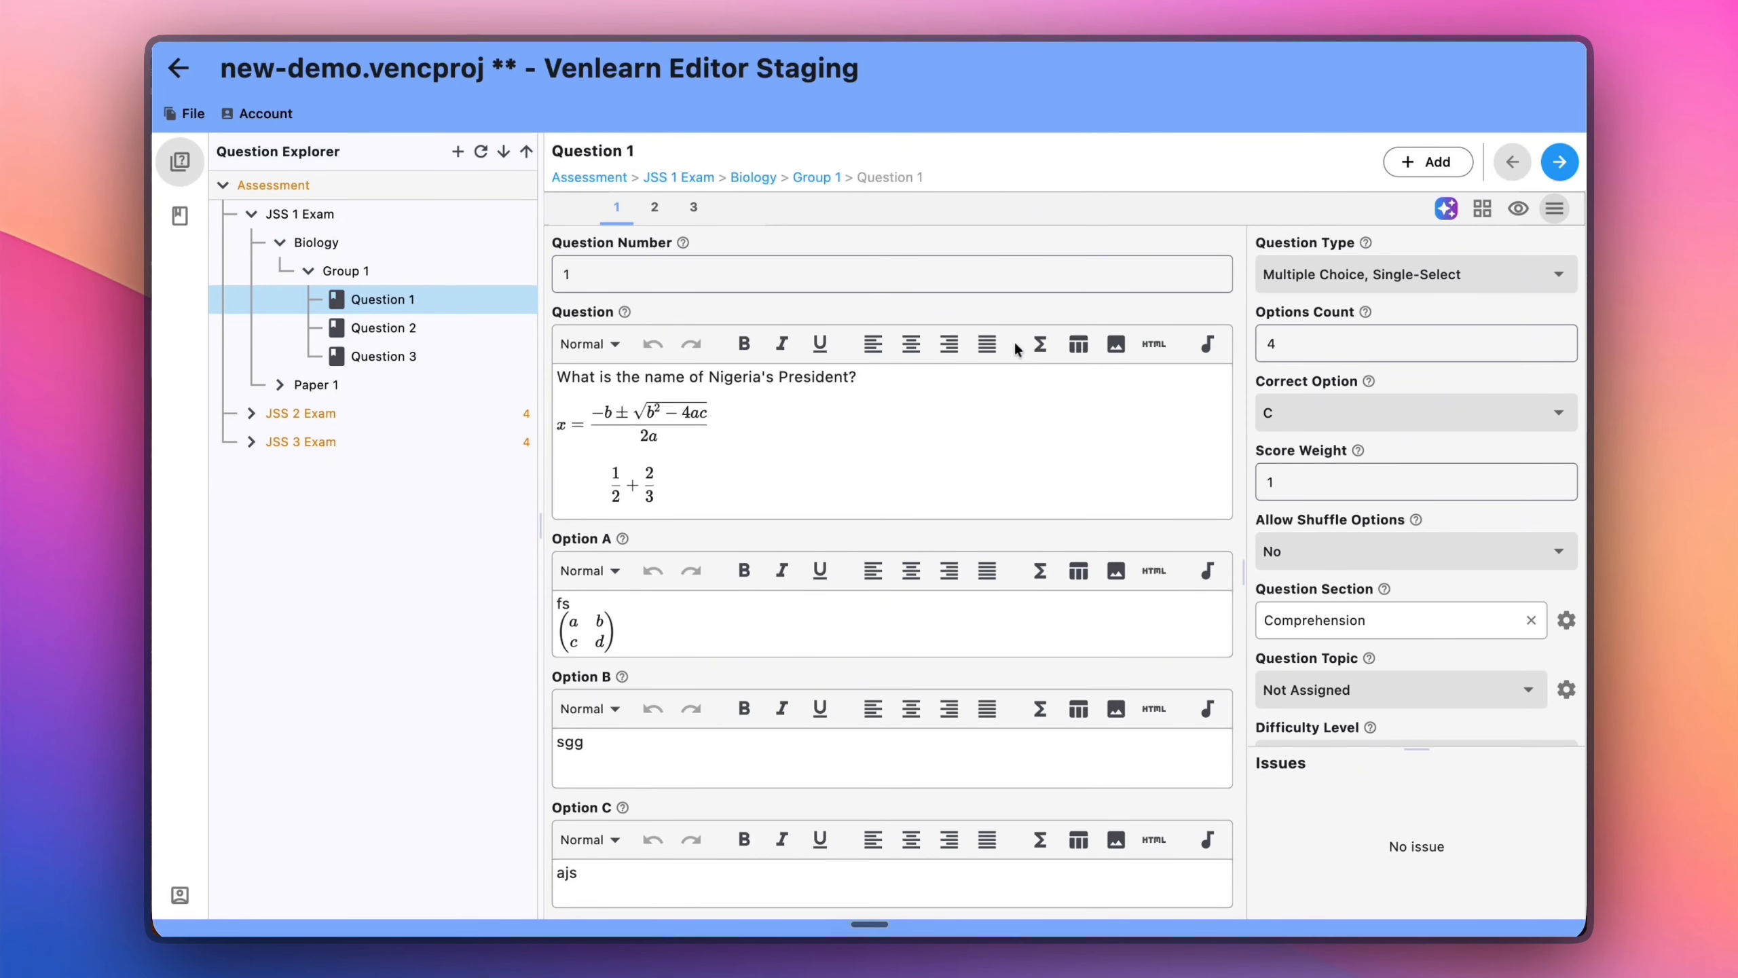
- Examine the remaining formatting tools available for the Question field of Question 1 in Biology's Group 1
scroll(1016, 349, right, 2)
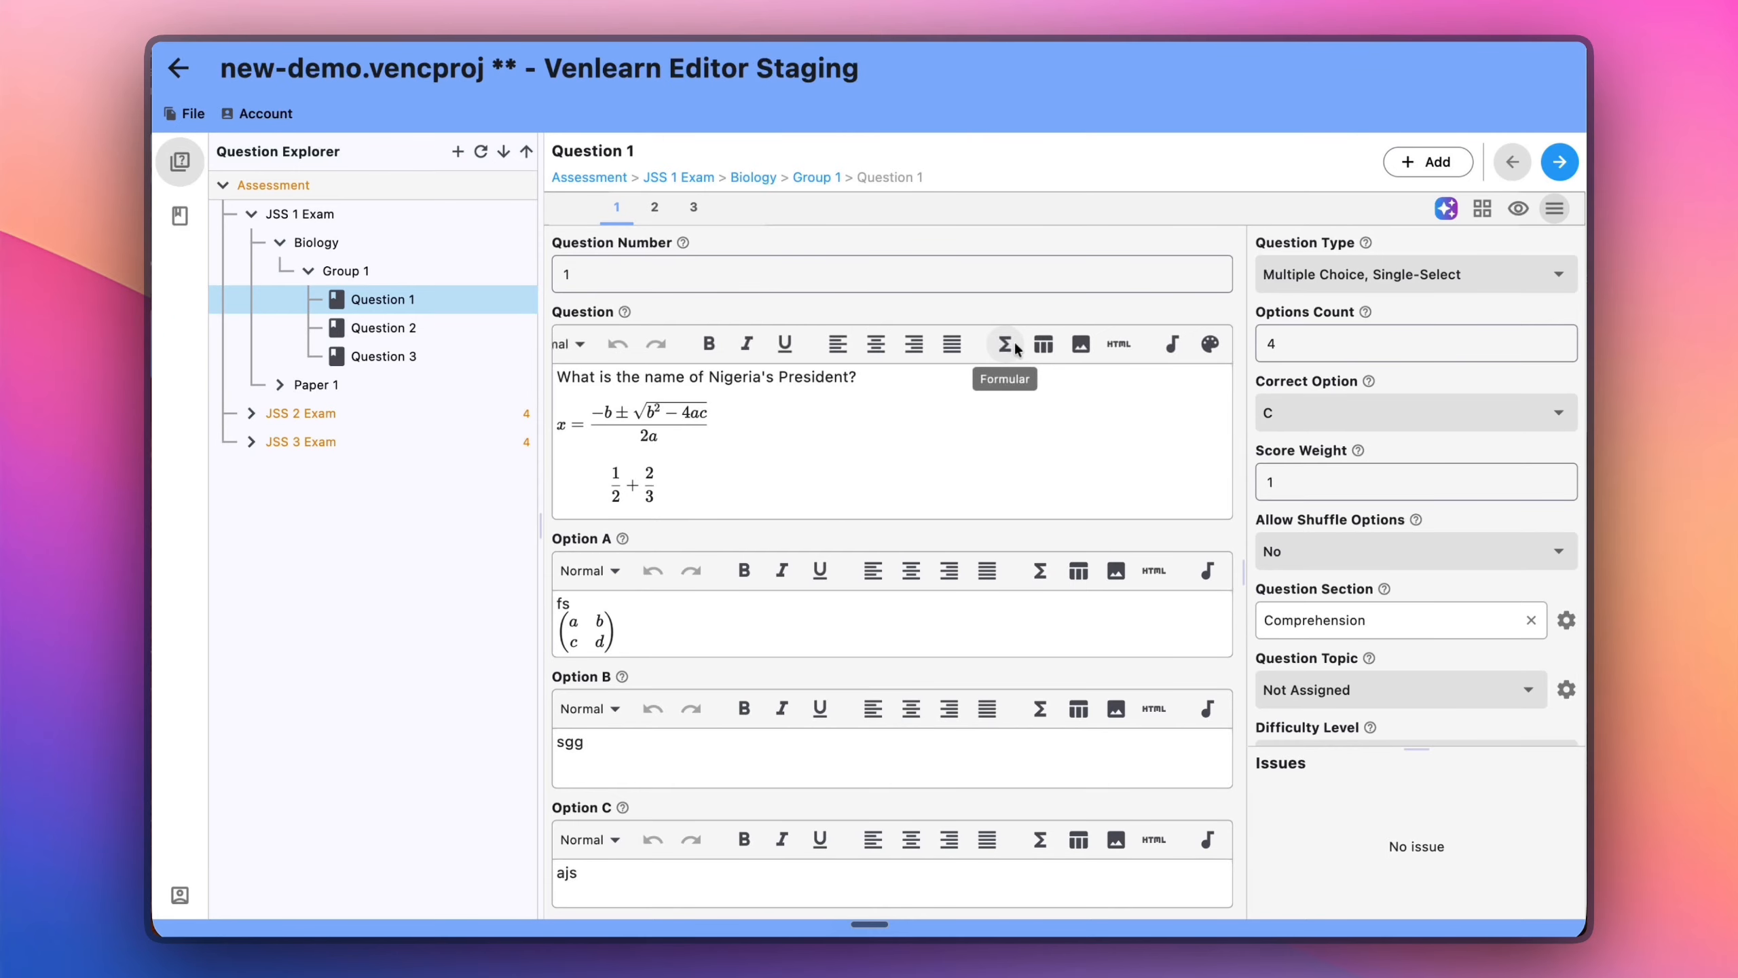